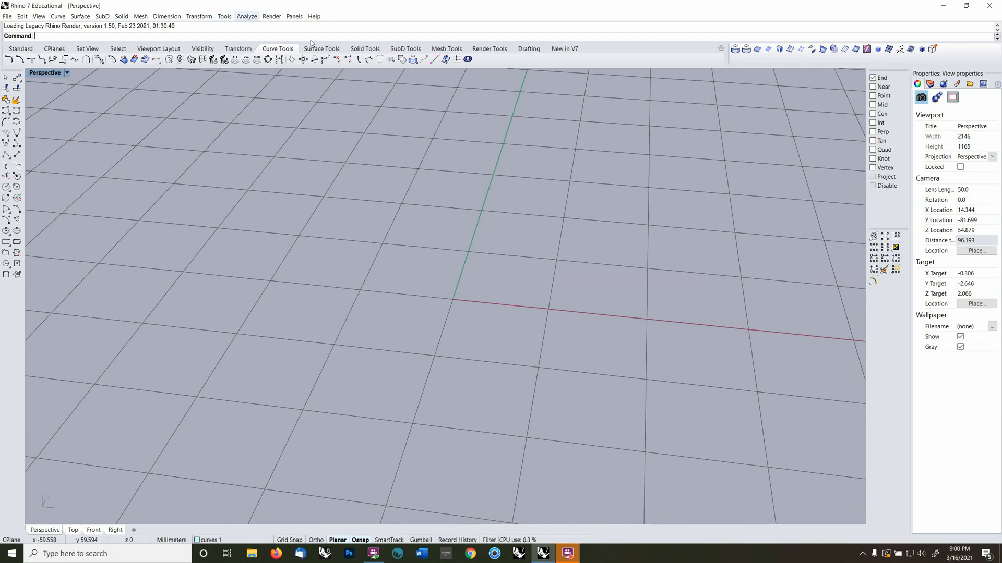
click(327, 50)
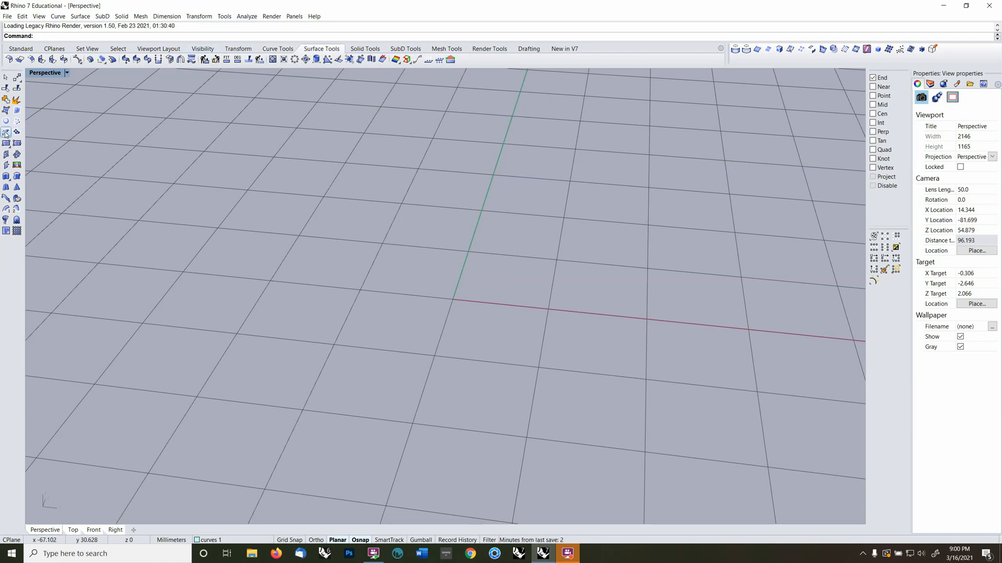
click(81, 17)
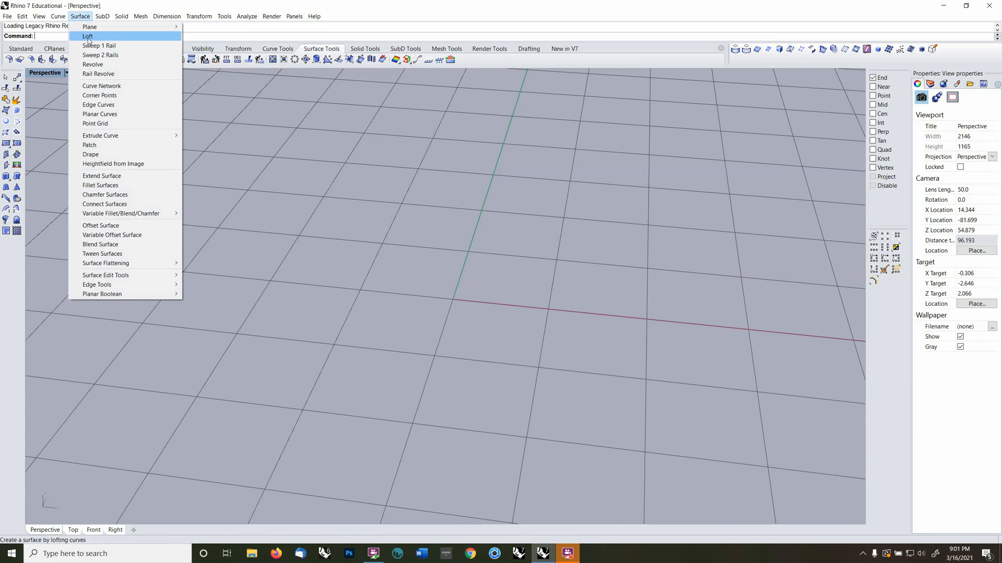
click(285, 202)
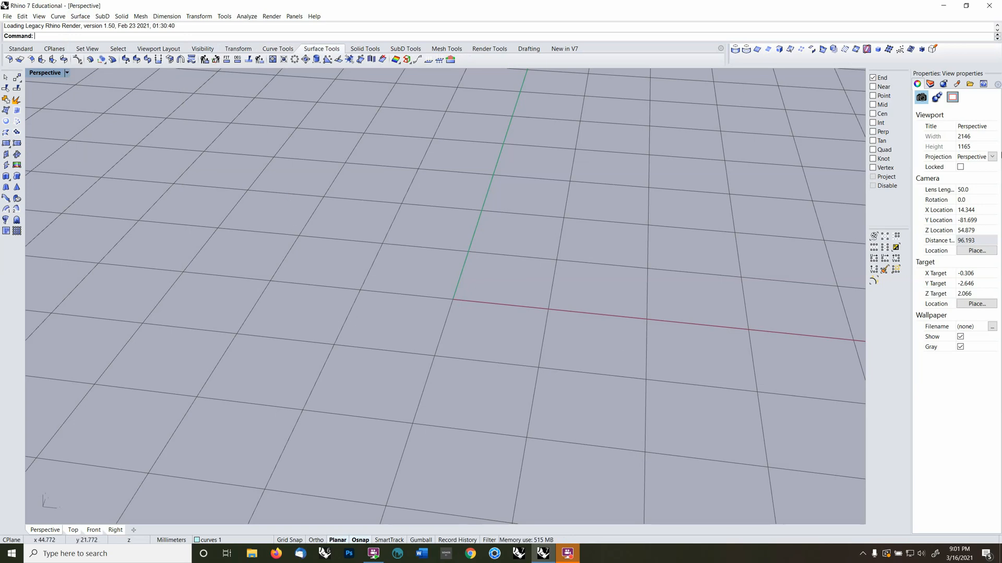
Set the construction plane to world Front and make the "front" layer current
click(930, 84)
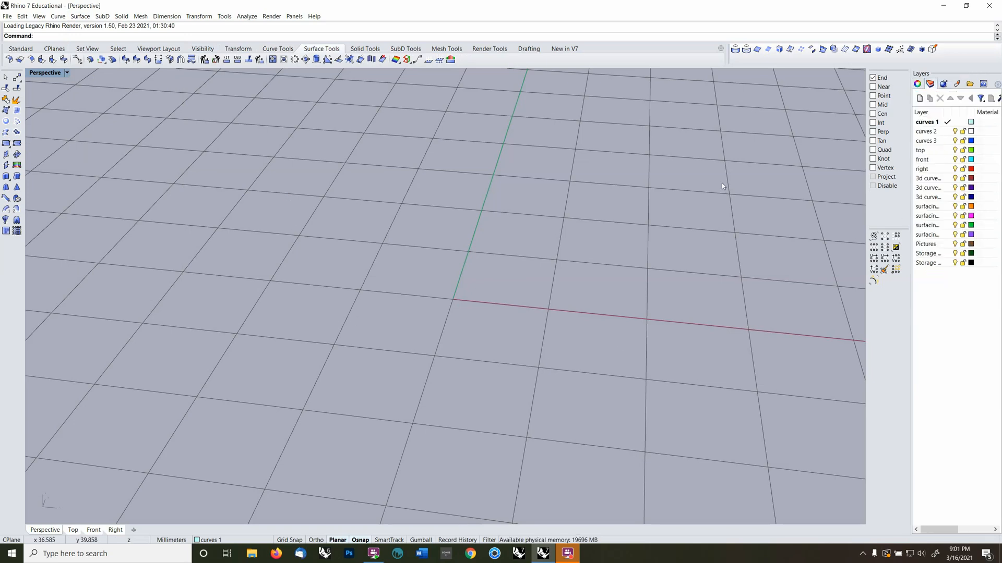
right_drag(367, 346, 388, 331)
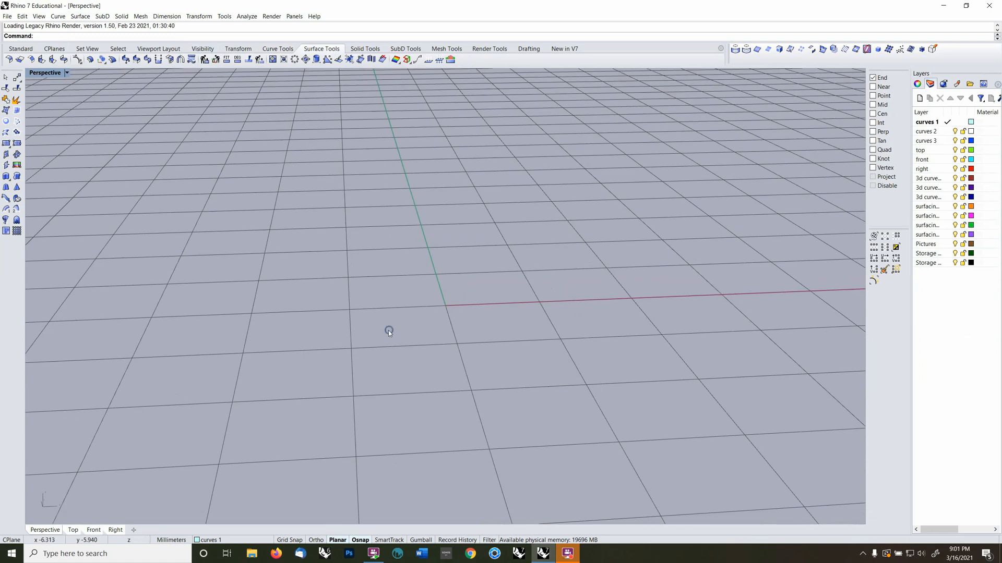
key(ctrl+shift+f)
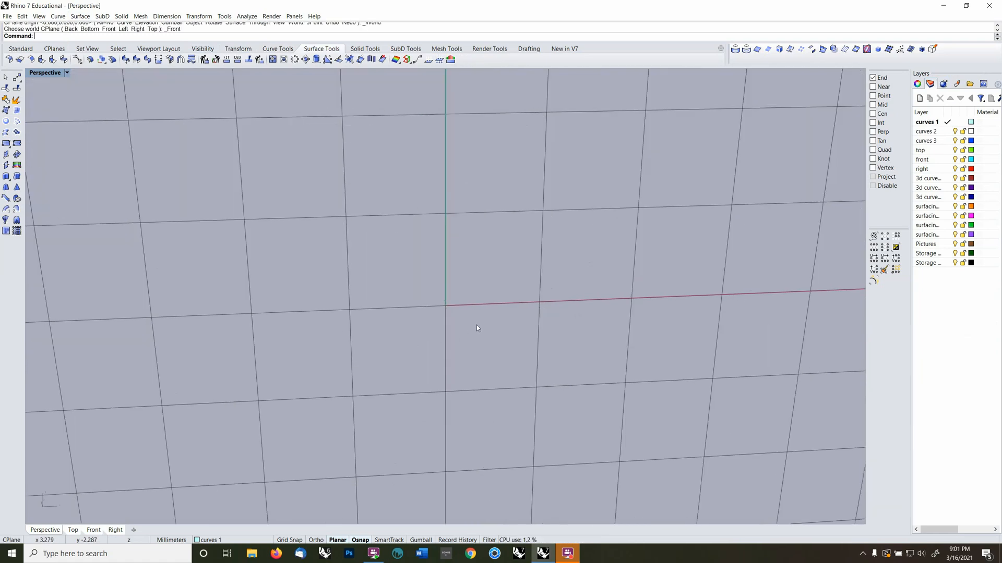
right_drag(475, 321, 495, 313)
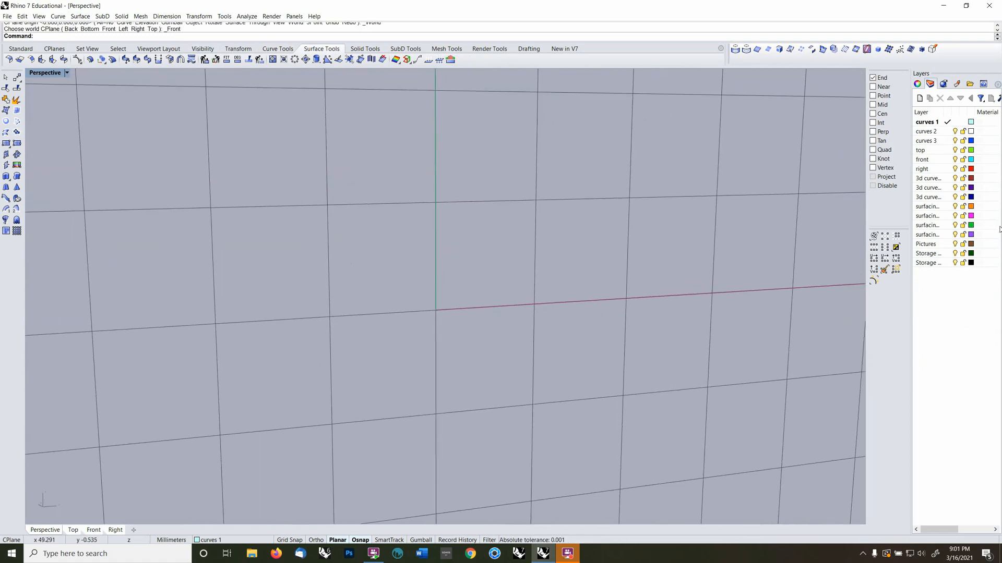
click(948, 159)
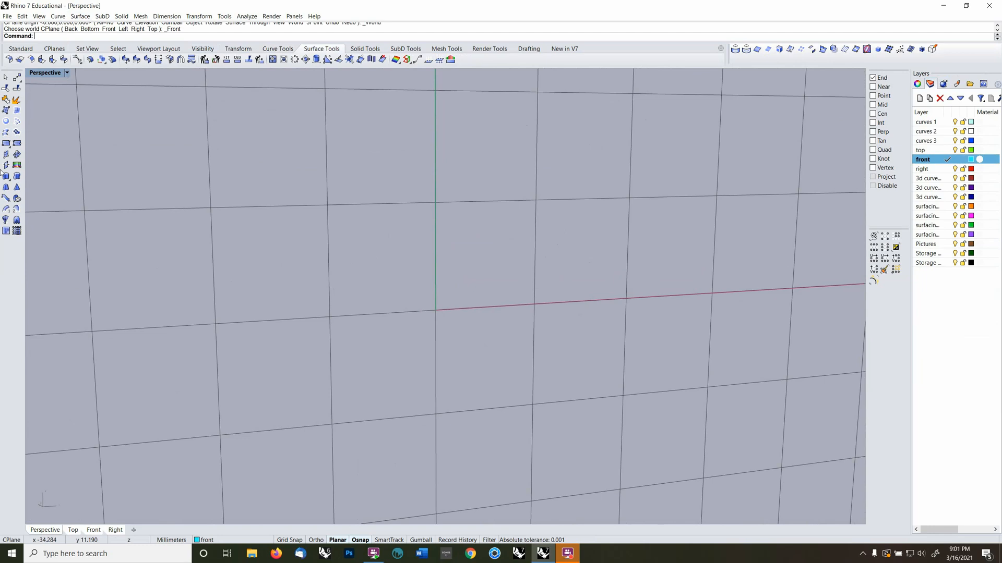
Draw a circle with a 17 mm diameter centred on the origin
click(279, 48)
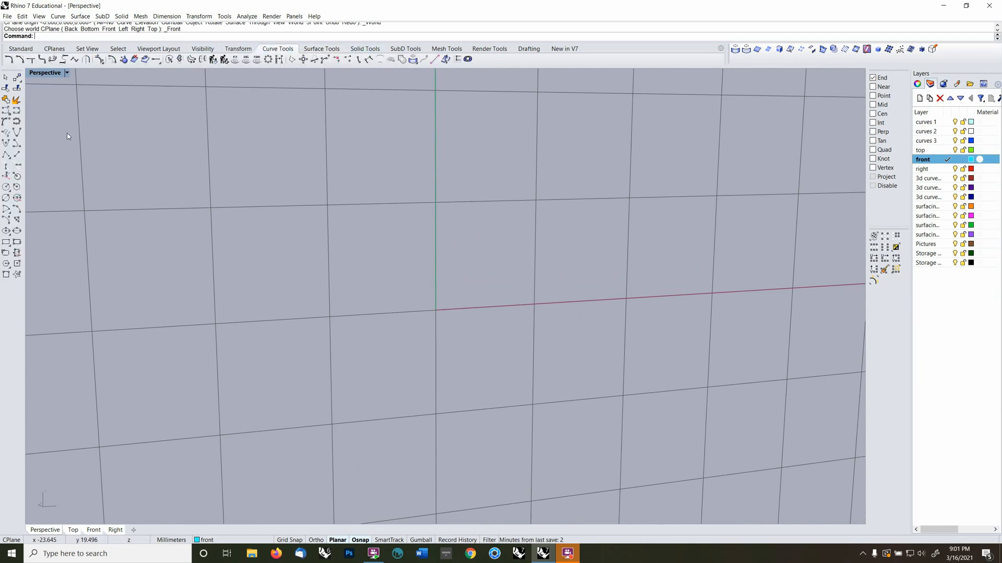
click(6, 188)
click(436, 310)
text(d)
key(Return)
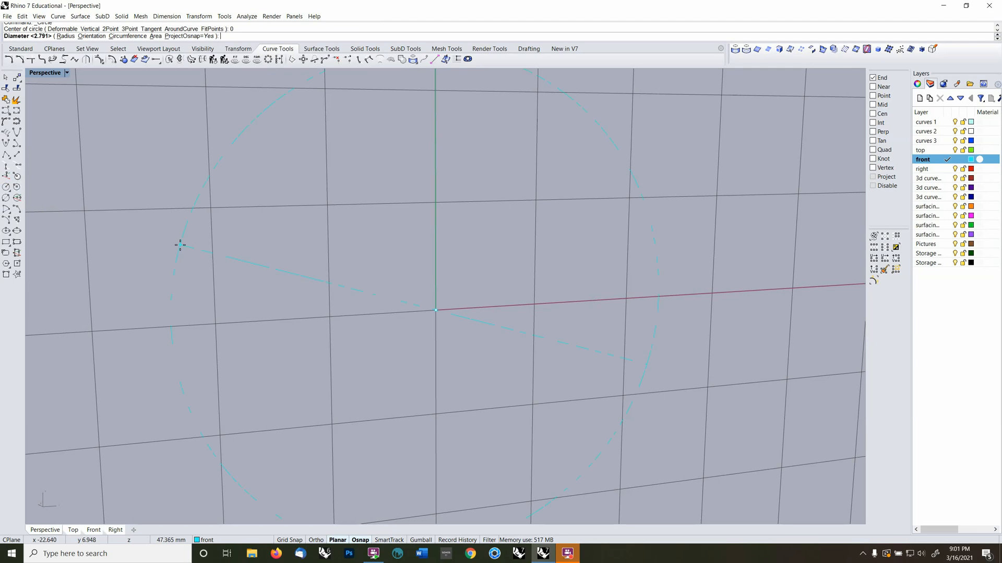
text(d)
key(Return)
text(17)
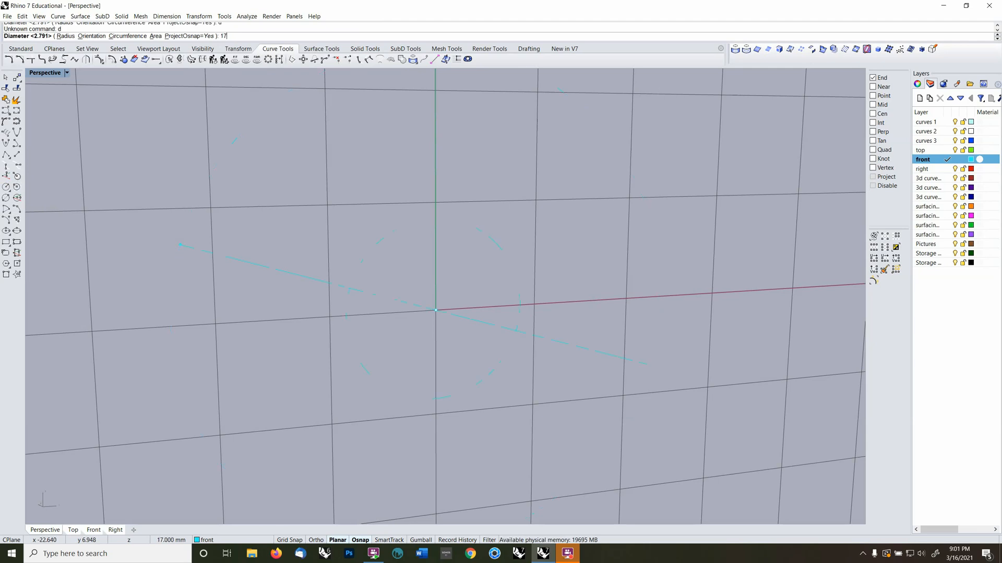
key(Return)
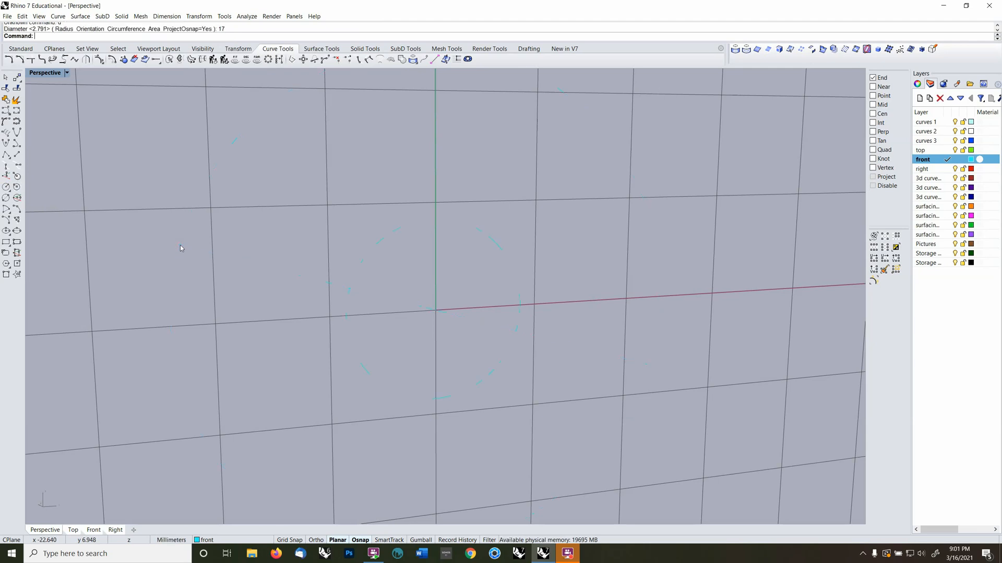
Offset the 17 mm circle outward to create a larger concentric circle
click(357, 278)
mouse_move(358, 278)
right_down()
mouse_move(385, 282)
mouse_move(377, 279)
right_up()
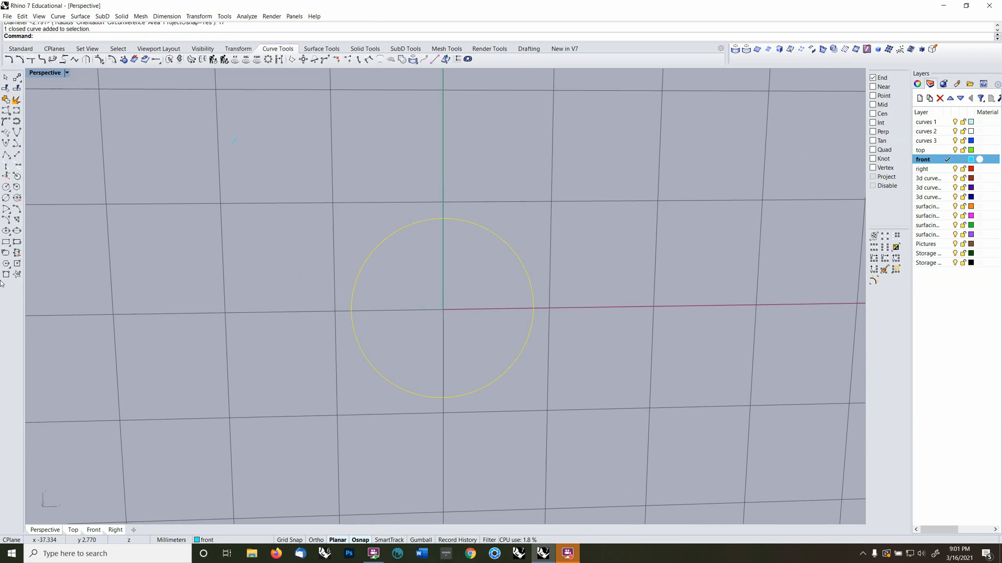
click(111, 60)
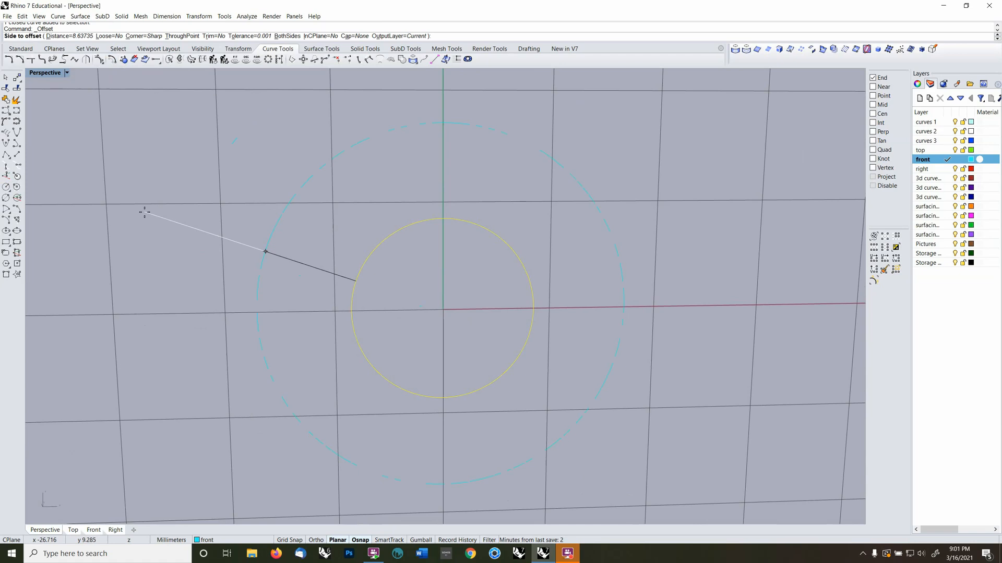
click(331, 272)
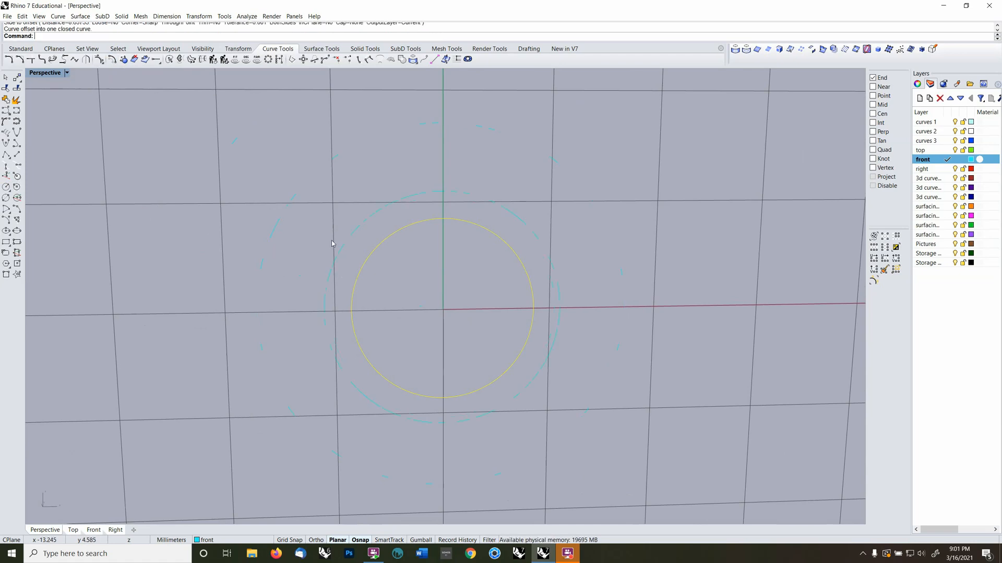
Move the outer circle 0.8 mm straight up along the vertical axis of the Front construction plane
text(m)
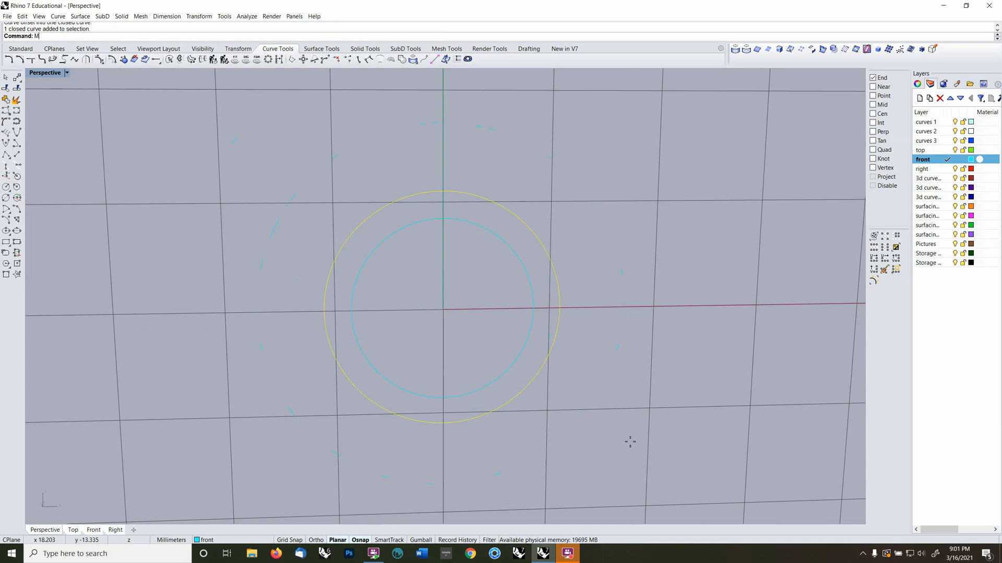
key(Return)
click(606, 420)
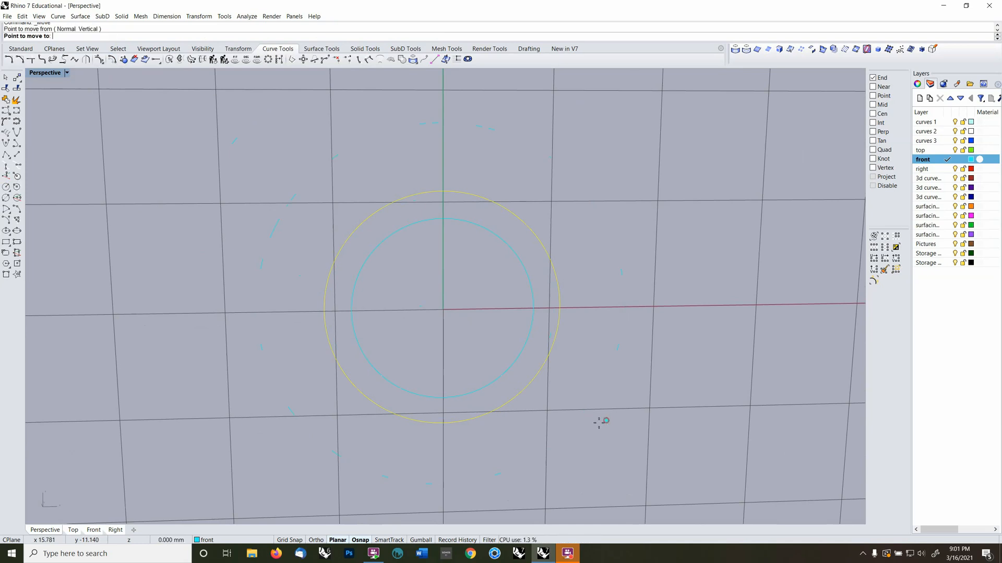
text(.8)
key(Return)
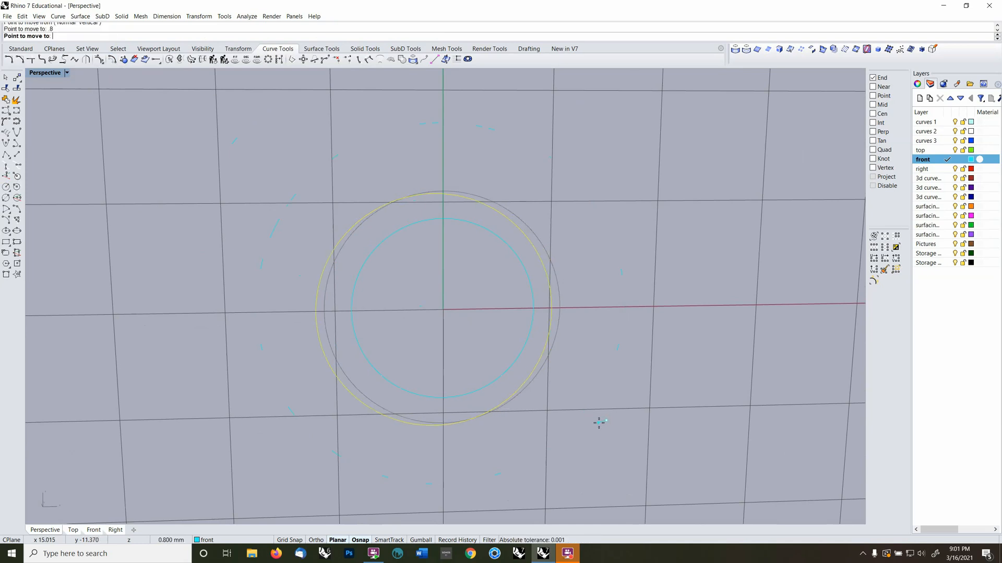
shift+click(614, 264)
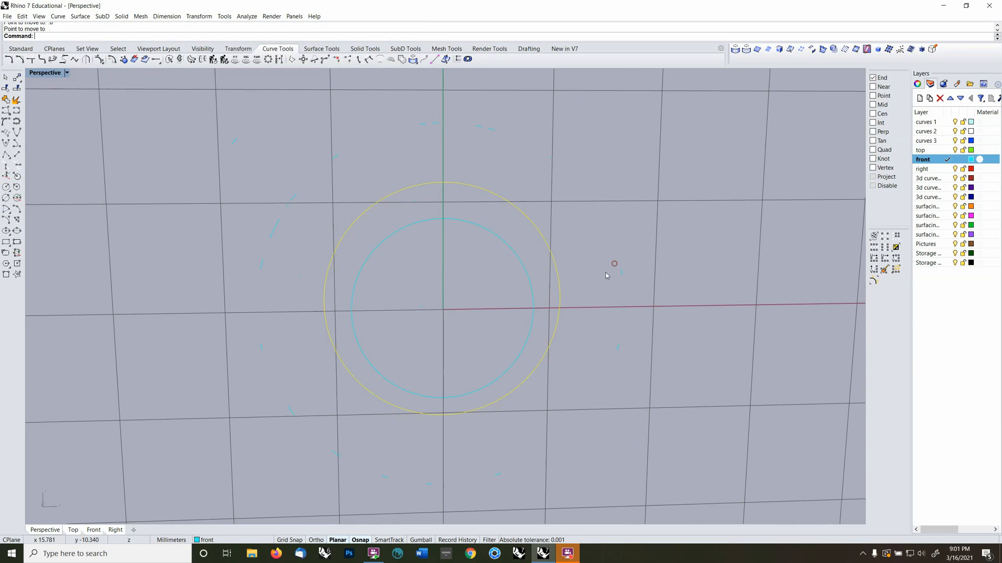
Measure the distance between the bottom quadrant points of the inner and outer circles, using only the Quad snap
scroll(418, 436, up, 3)
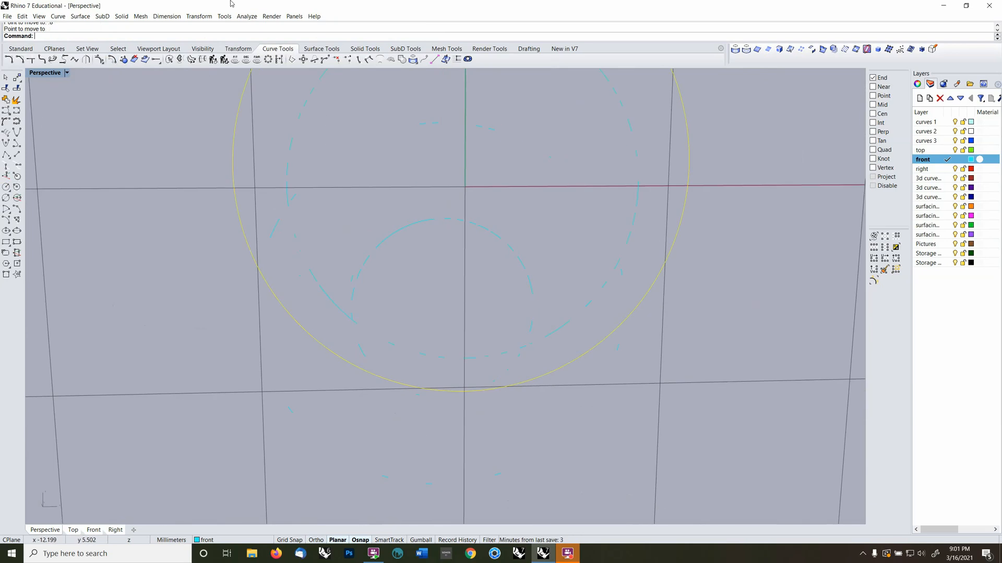
click(247, 16)
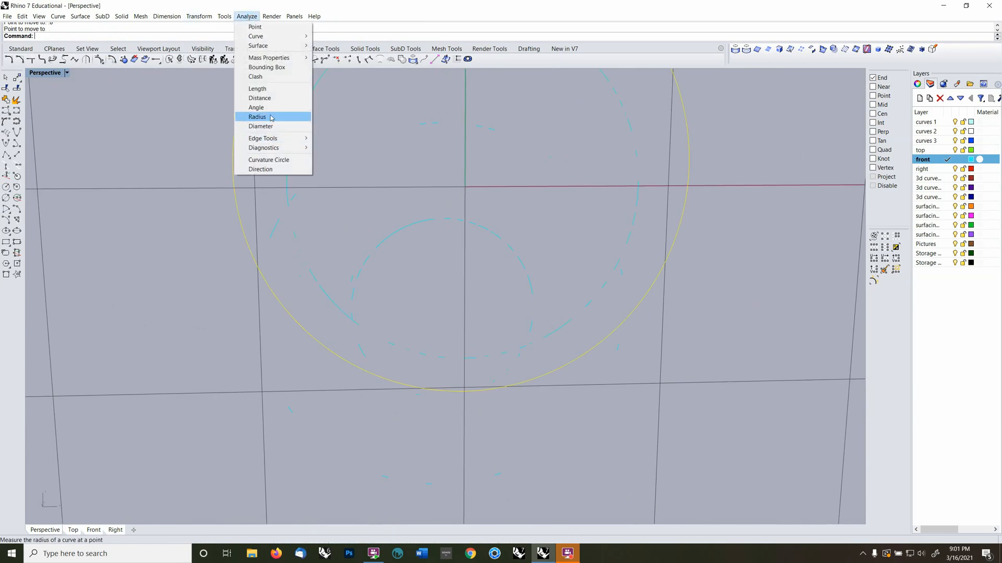
click(260, 98)
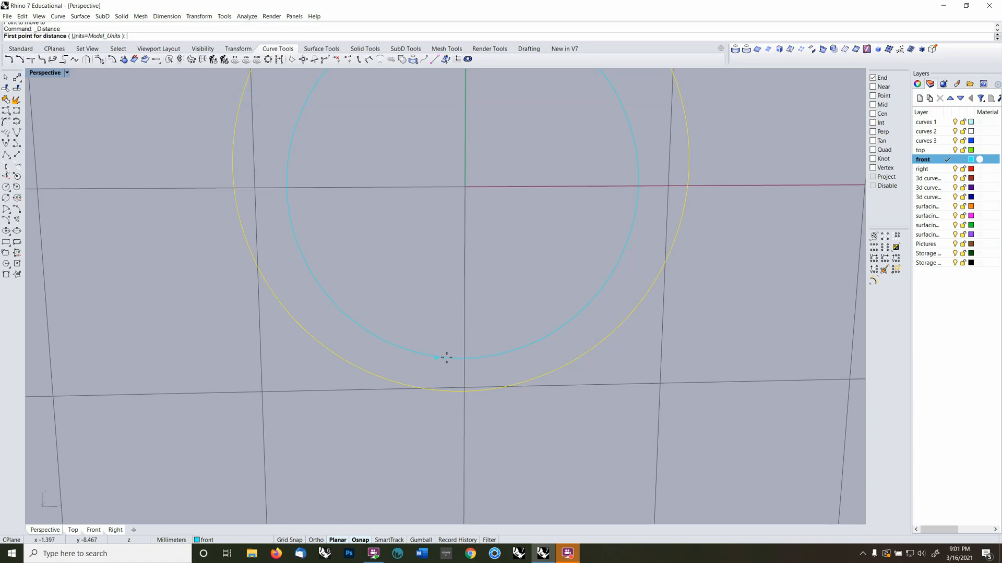
right_click(881, 151)
click(463, 358)
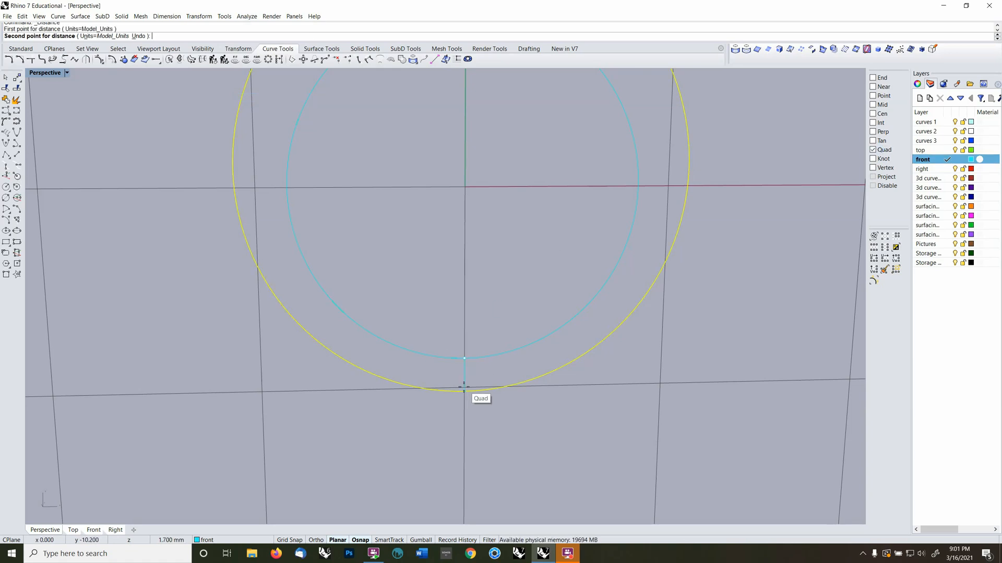
click(464, 388)
scroll(465, 291, down, 6)
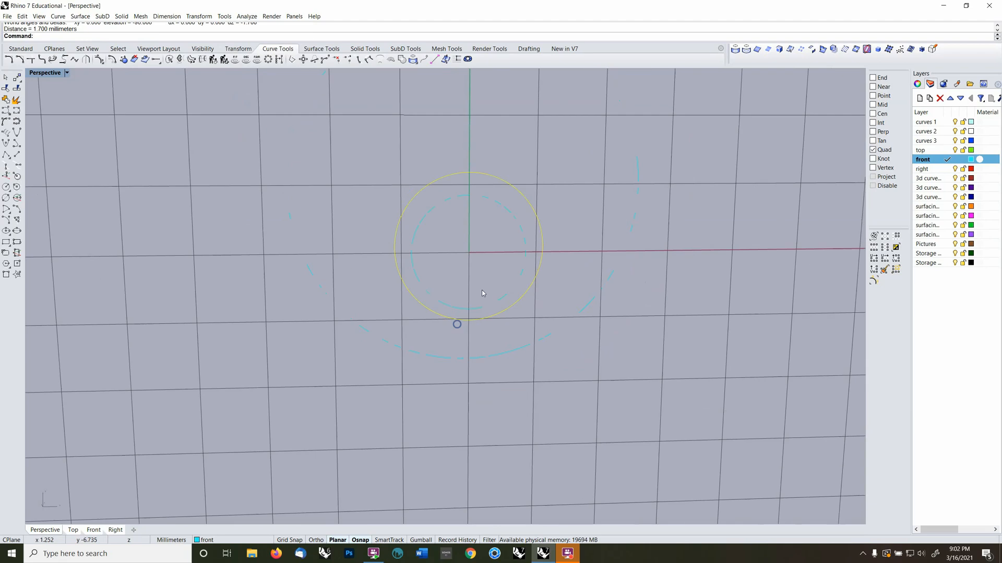
scroll(452, 358, up, 4)
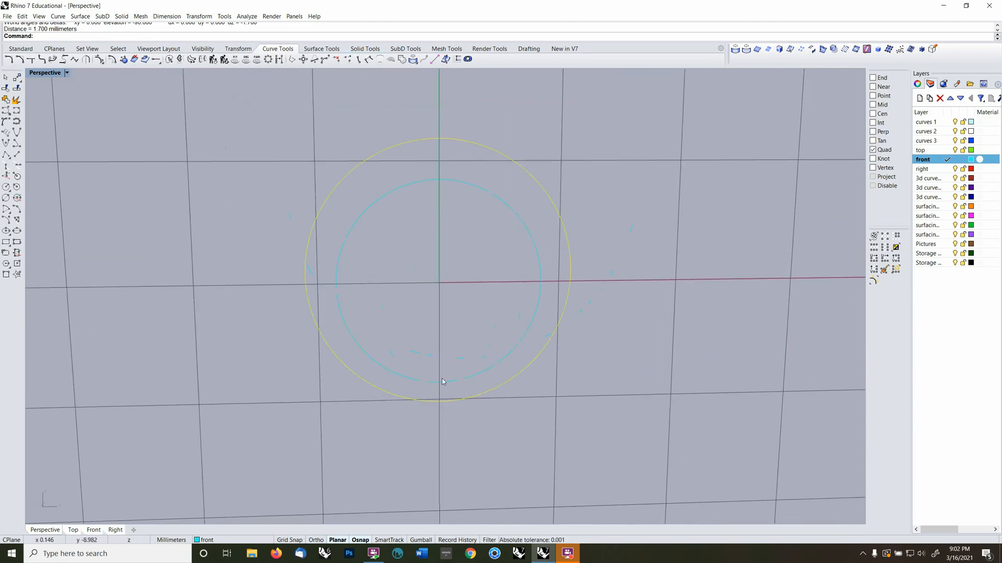
Set the construction plane to world Top with both circles viewed at an angle
click(444, 183)
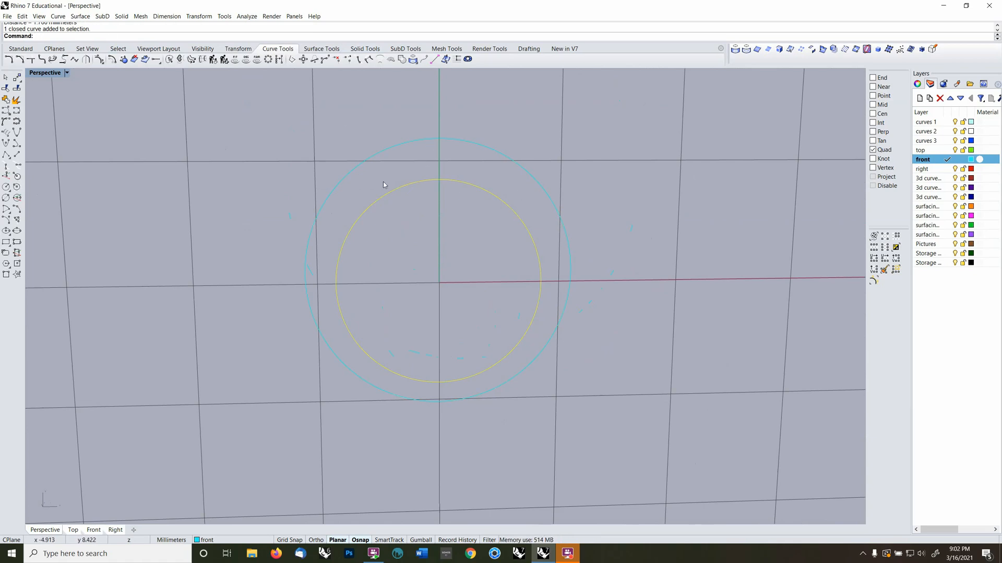
click(414, 226)
right_drag(414, 226, 505, 287)
key(F4)
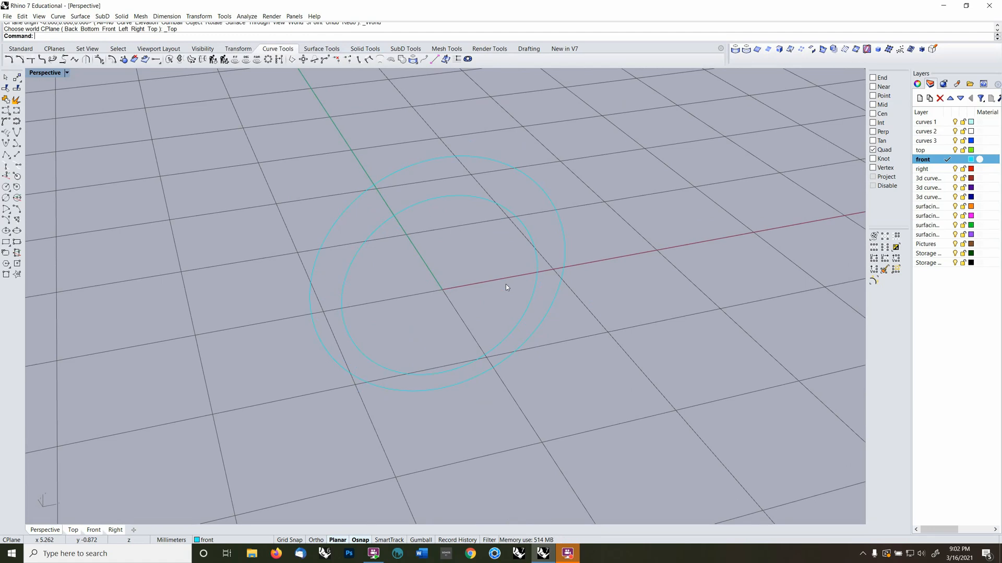
Switch the construction plane to world Front and world Right, and return it to world Top
key(F2)
right_drag(609, 320, 593, 303)
key(F3)
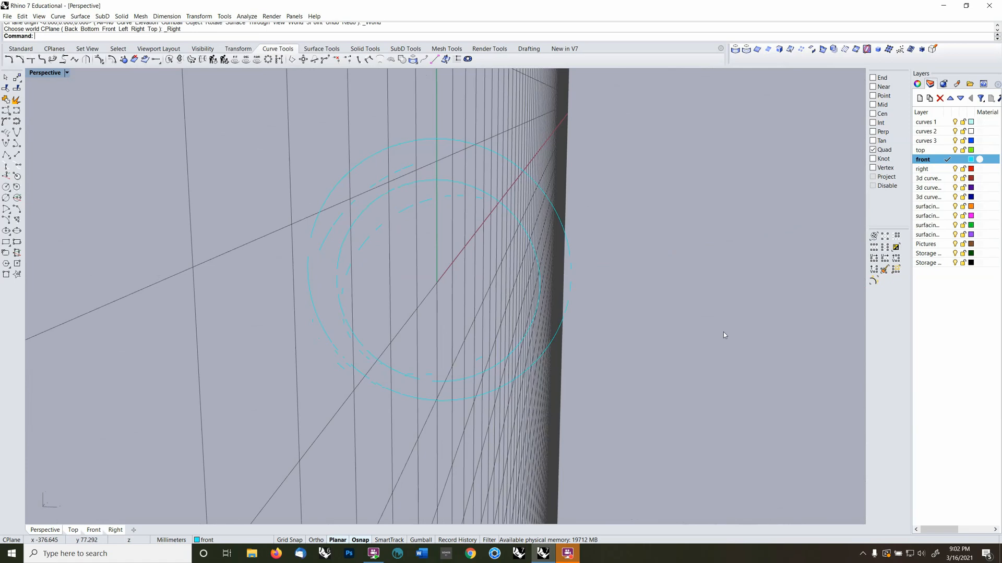
right_drag(724, 334, 695, 333)
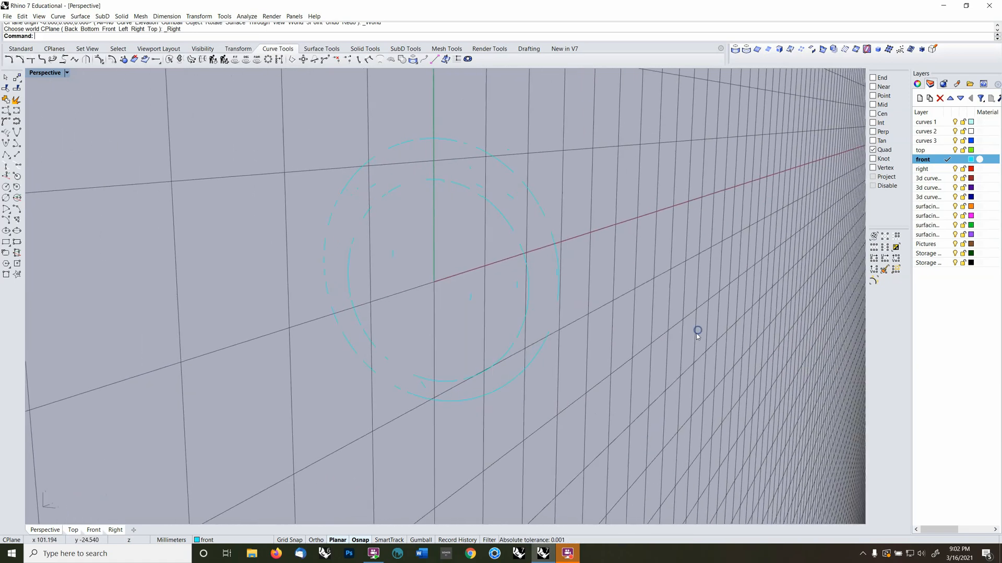
key(F1)
right_drag(434, 368, 475, 357)
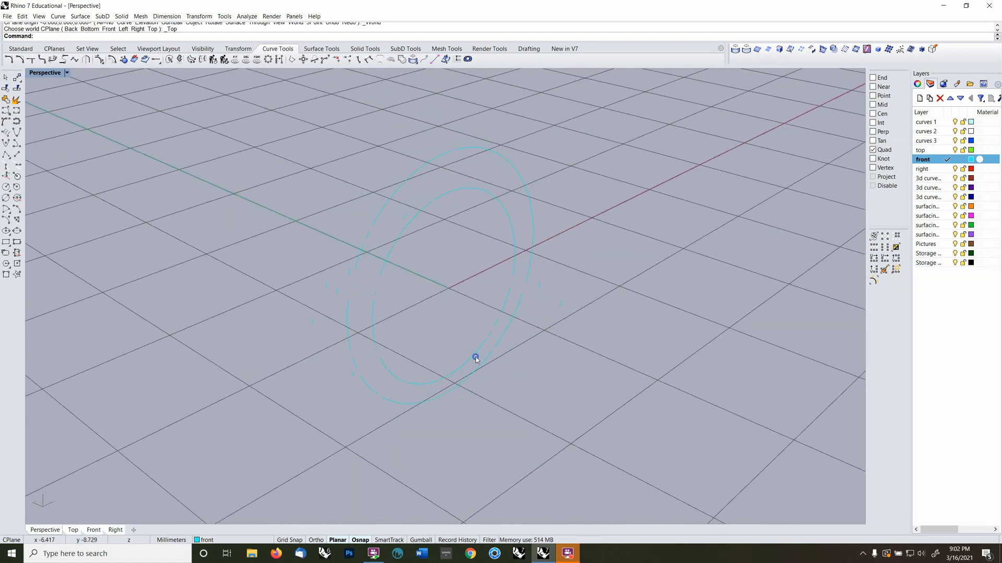
Copy the inner circle 3 mm from the origin straight along the negative Y direction
click(373, 323)
right_drag(374, 324, 424, 322)
right_drag(452, 287, 289, 238)
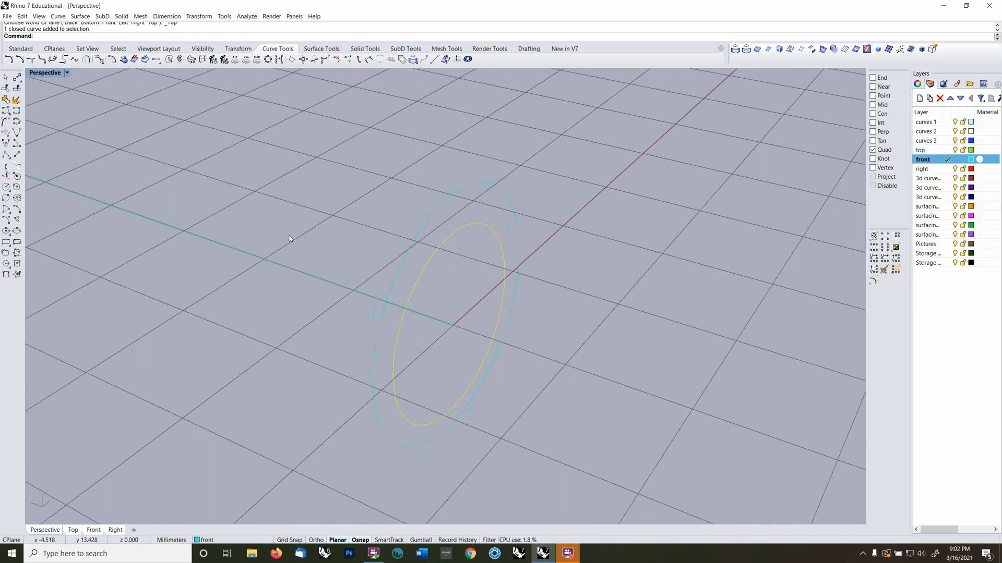
click(238, 48)
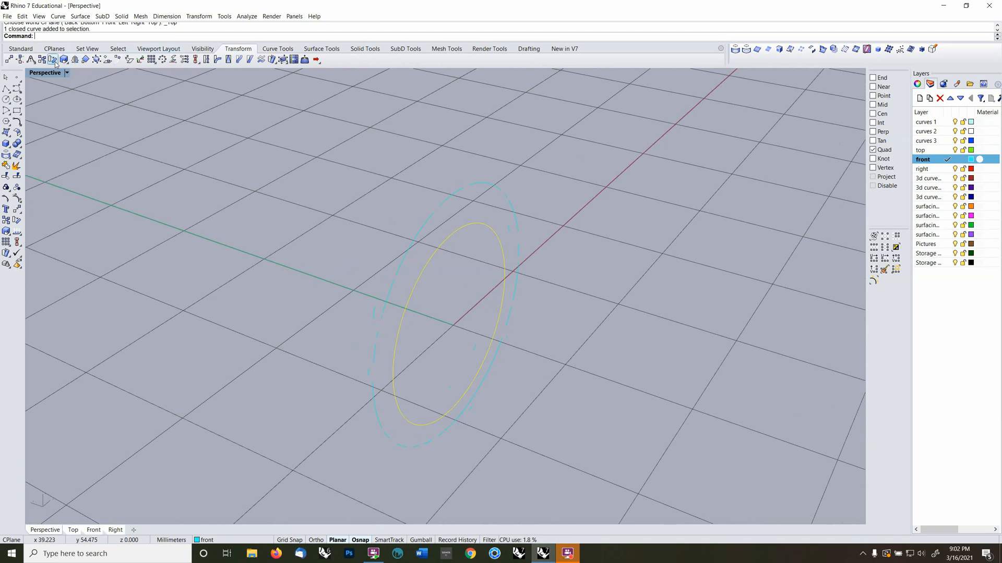
click(73, 60)
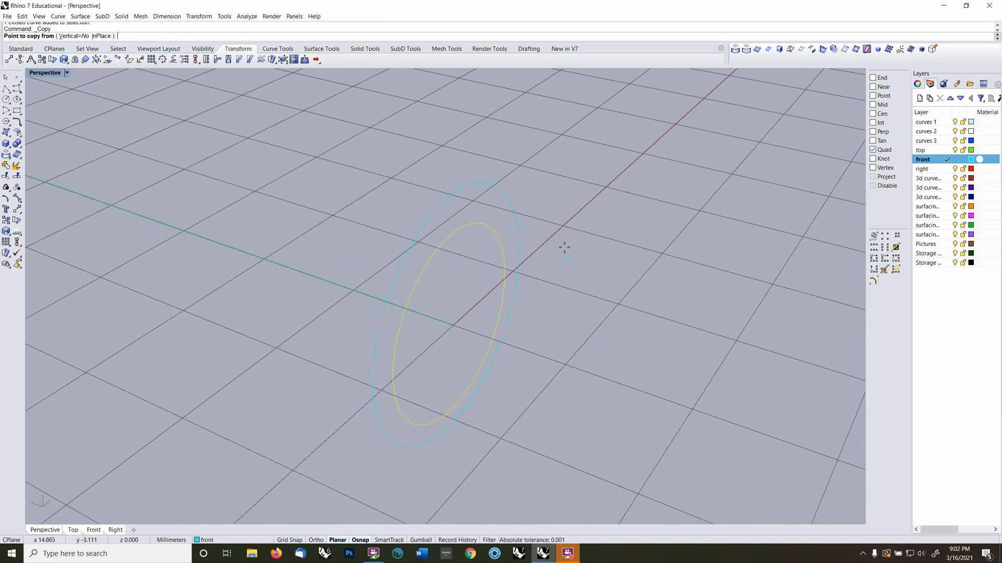
text(0)
key(Return)
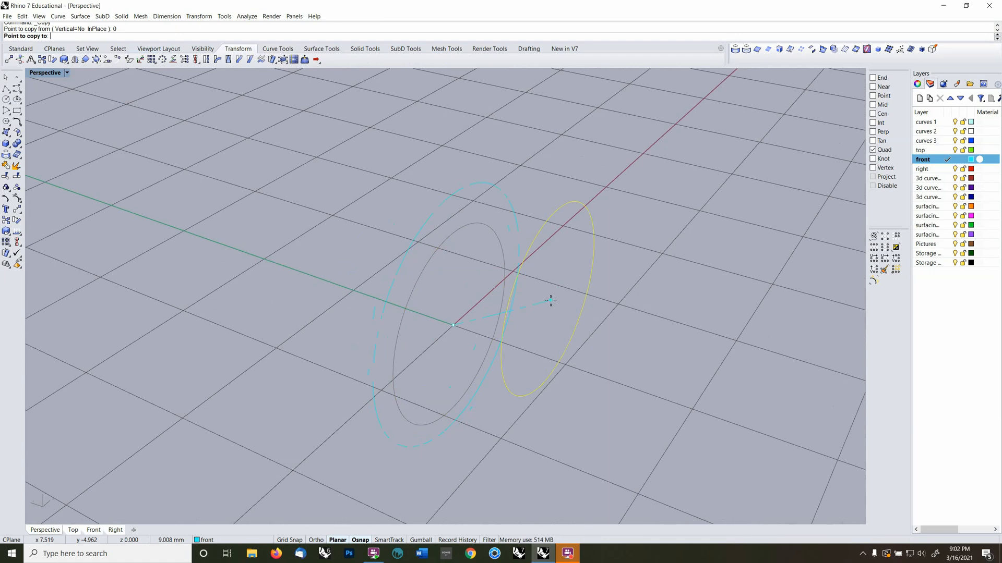
text(3)
key(Return)
click(595, 442)
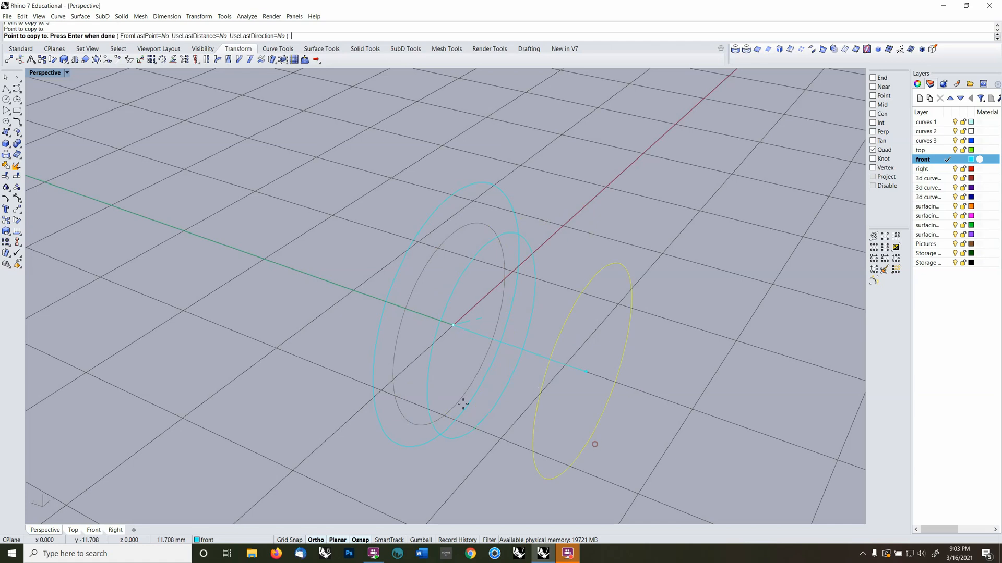
key(Return)
Delete the 3 mm offset copy of the inner circle
mouse_move(506, 418)
right_down()
mouse_move(505, 459)
mouse_move(494, 422)
right_up()
click(413, 340)
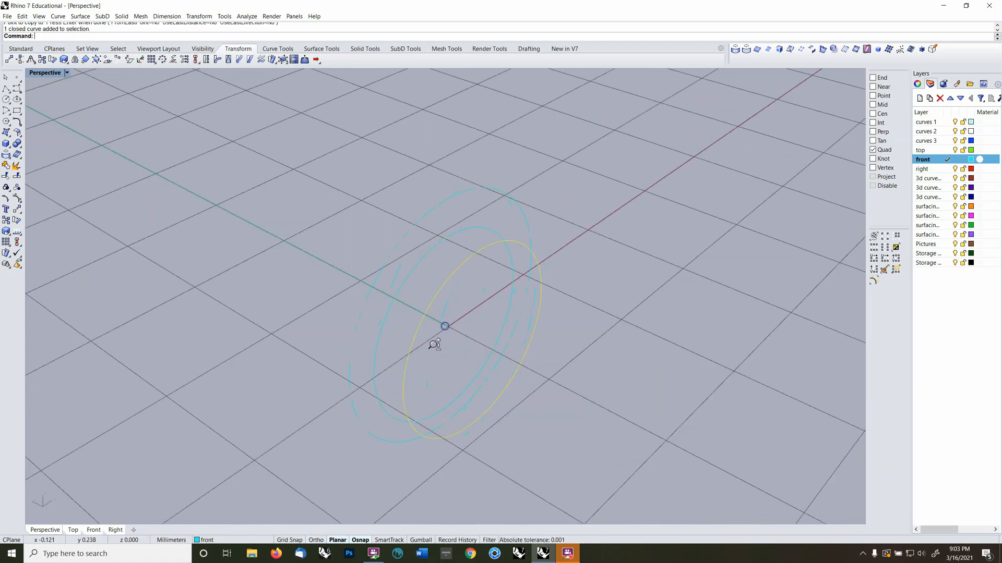
right_drag(434, 343, 452, 347)
key(Delete)
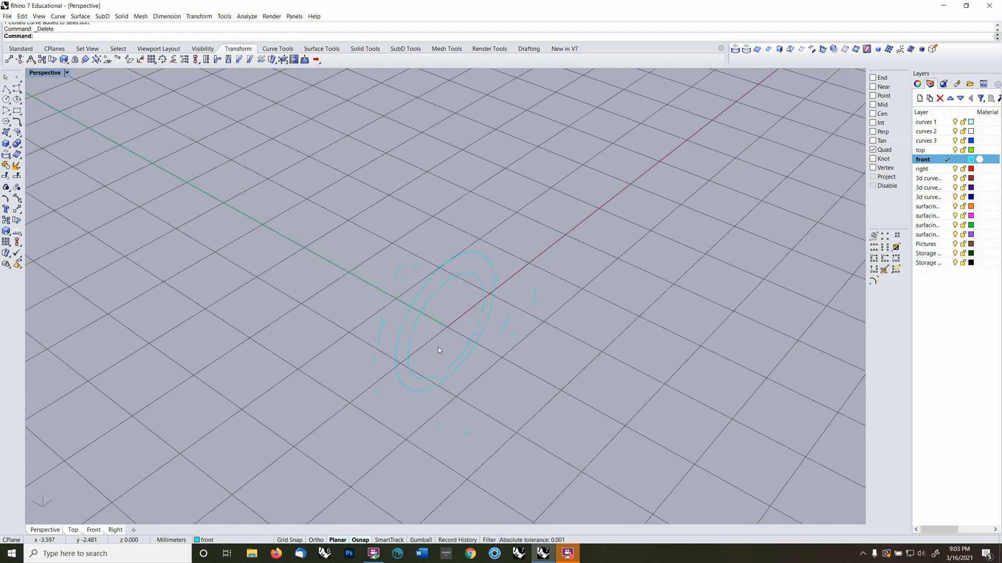
Copy the inner circle 2 mm straight along the negative Y direction
click(413, 342)
scroll(447, 329, up, 3)
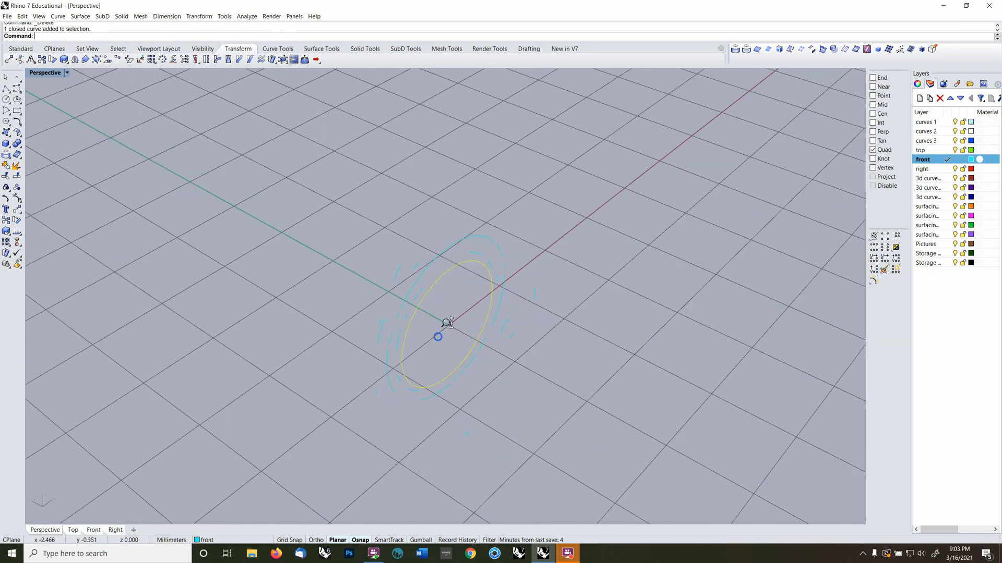
click(52, 60)
click(468, 294)
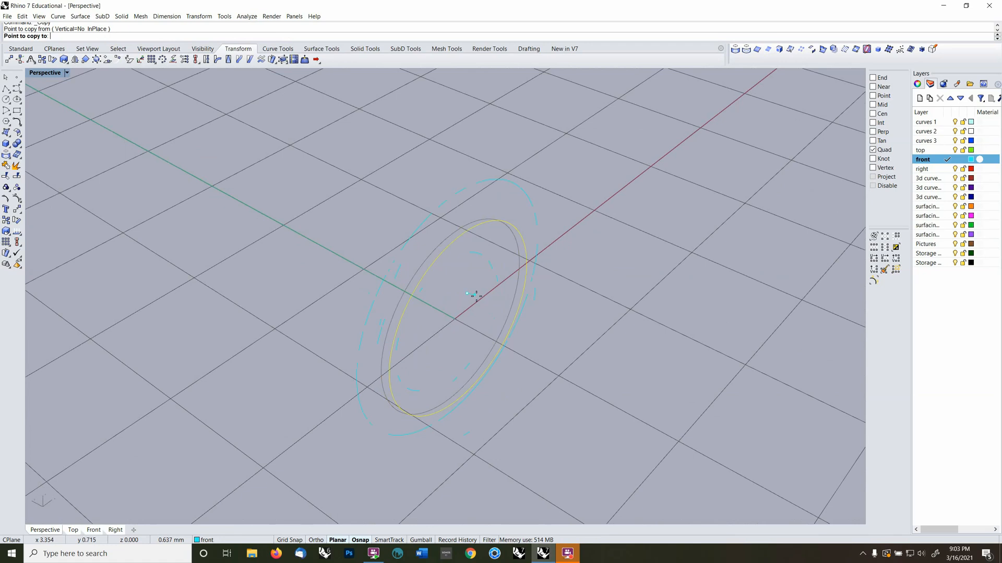
text(2)
key(Return)
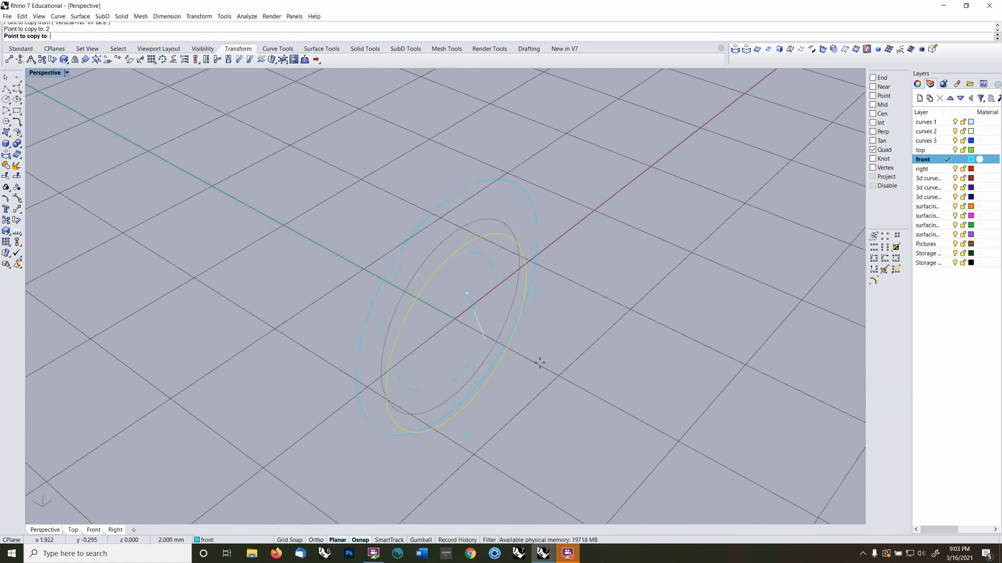
shift+click(598, 368)
right_drag(555, 358, 490, 365)
key(Return)
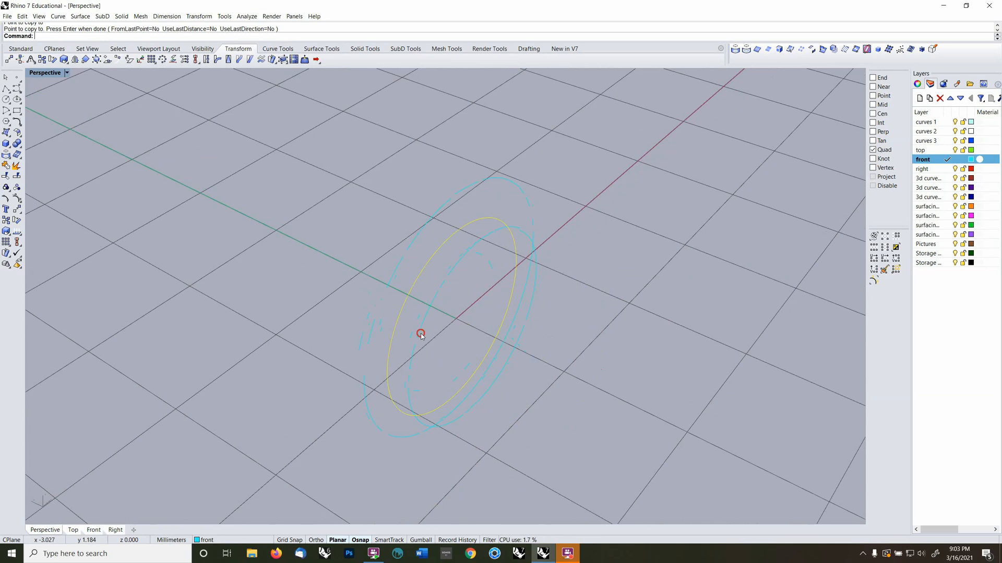
Mirror the 2 mm offset circle through the origin across the X axis, keeping the original
mouse_move(421, 334)
right_down()
mouse_move(456, 334)
mouse_move(436, 336)
right_up()
text(mirror)
key(Return)
text(0)
key(Return)
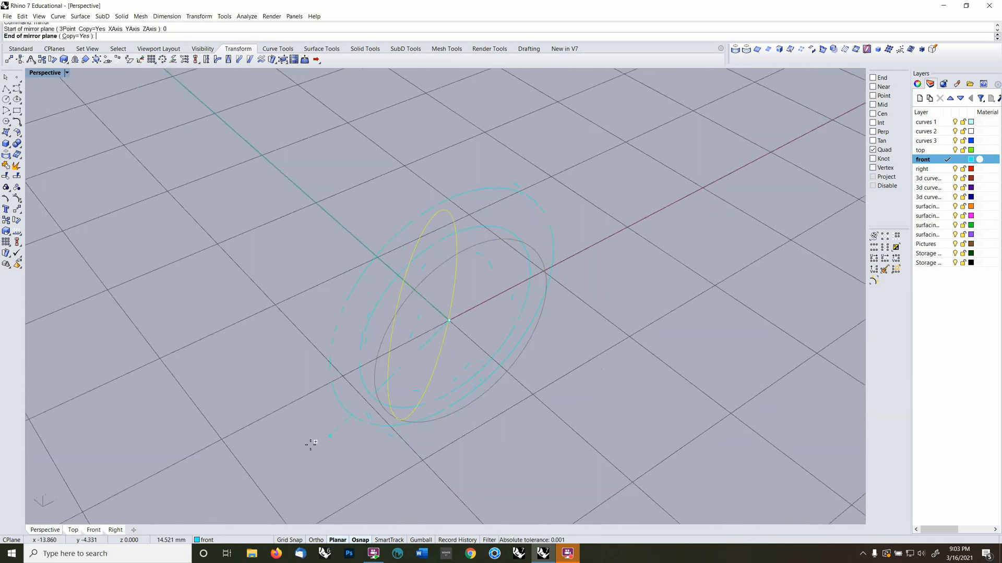
click(264, 450)
right_drag(264, 450, 608, 339)
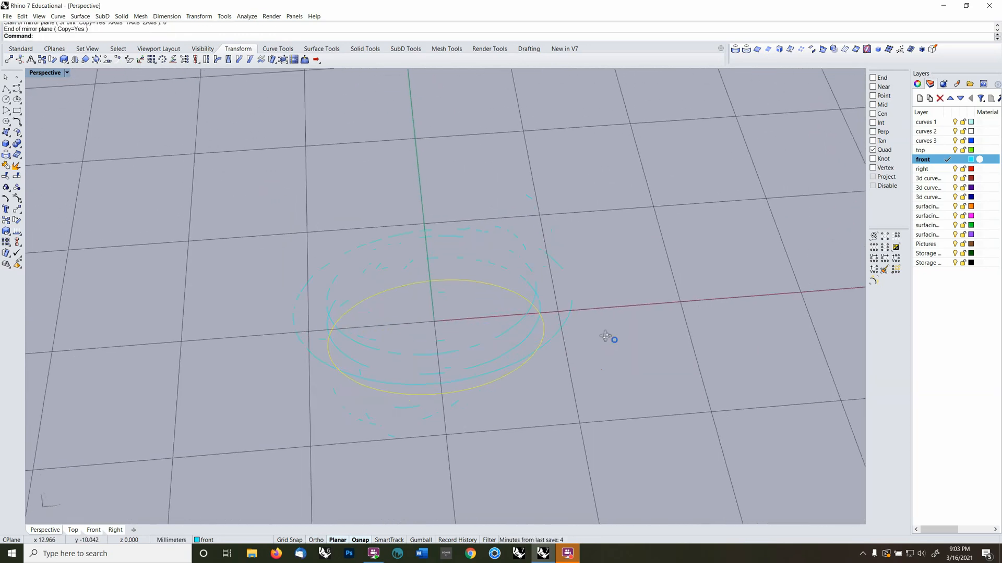
Hide the original inner circle in the middle, between the two side circles
click(515, 279)
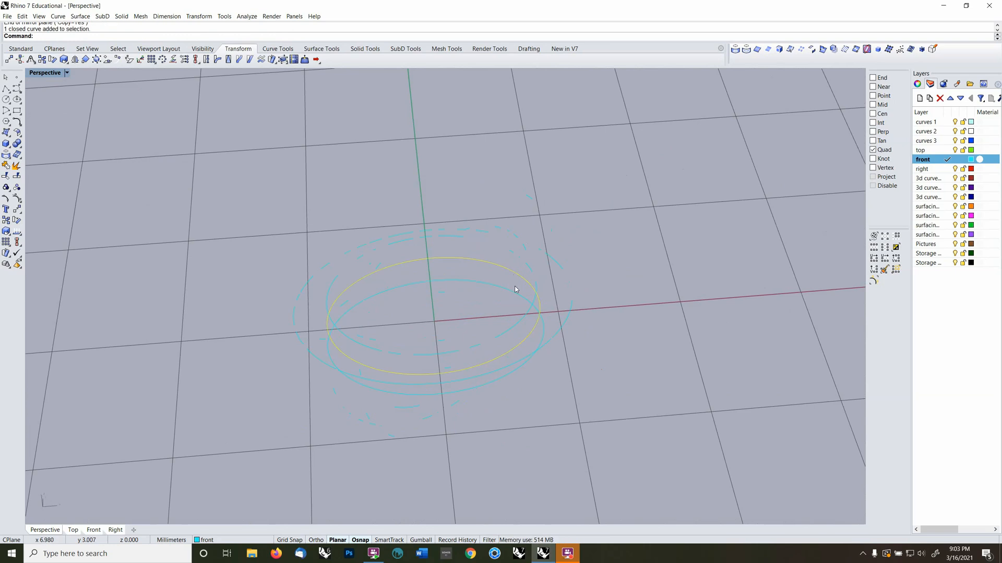
key(ctrl+h)
right_drag(497, 334, 497, 295)
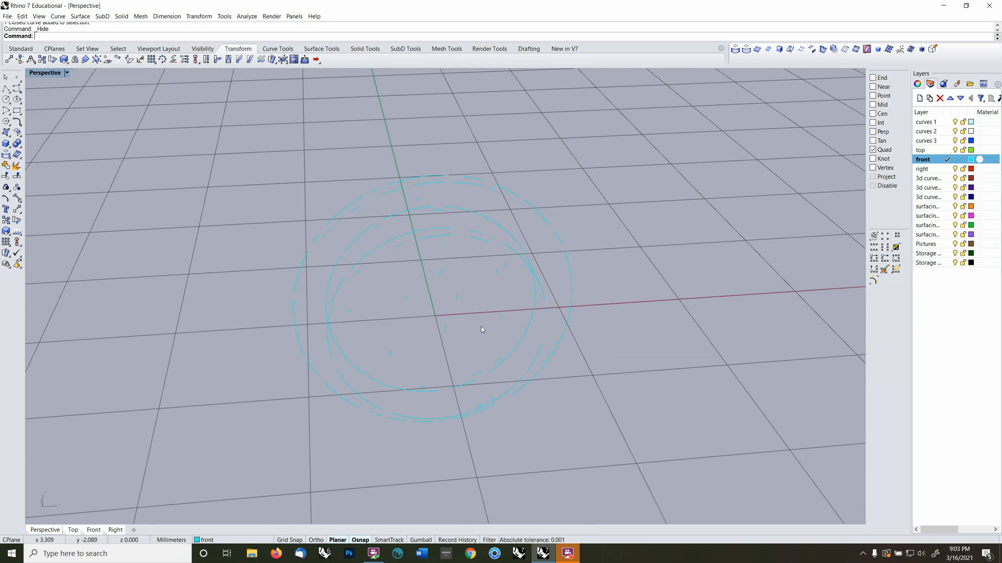
Adjust the closed curve seams of the three visible circles, moving the outer and negative-Y side circles' seam points to their bottoms
click(463, 230)
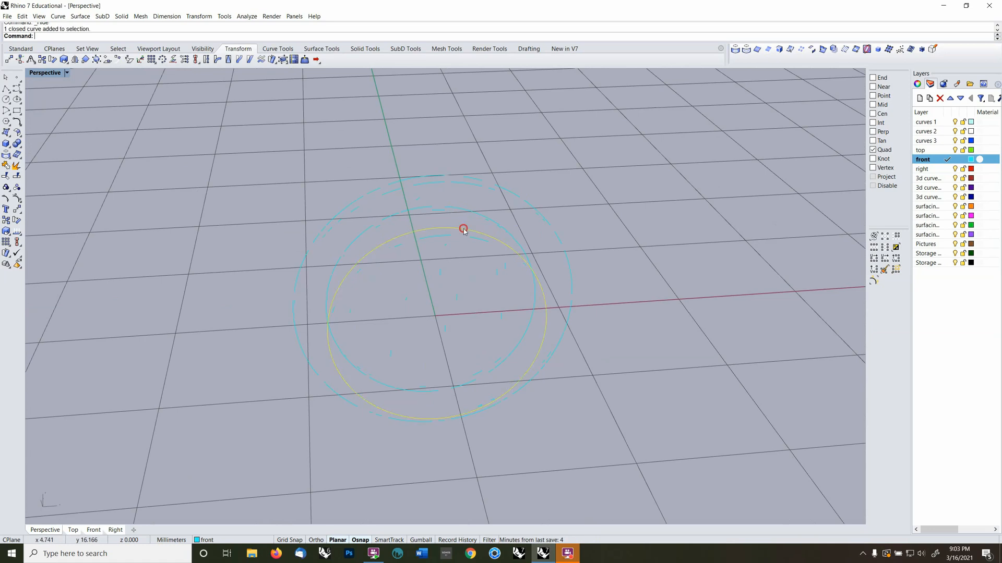
click(485, 184)
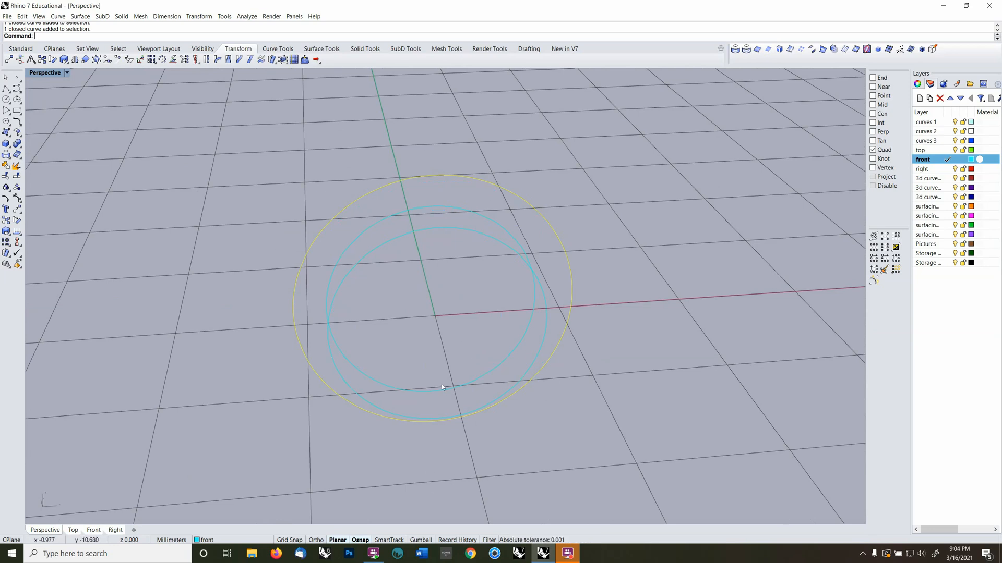
right_drag(442, 384, 456, 387)
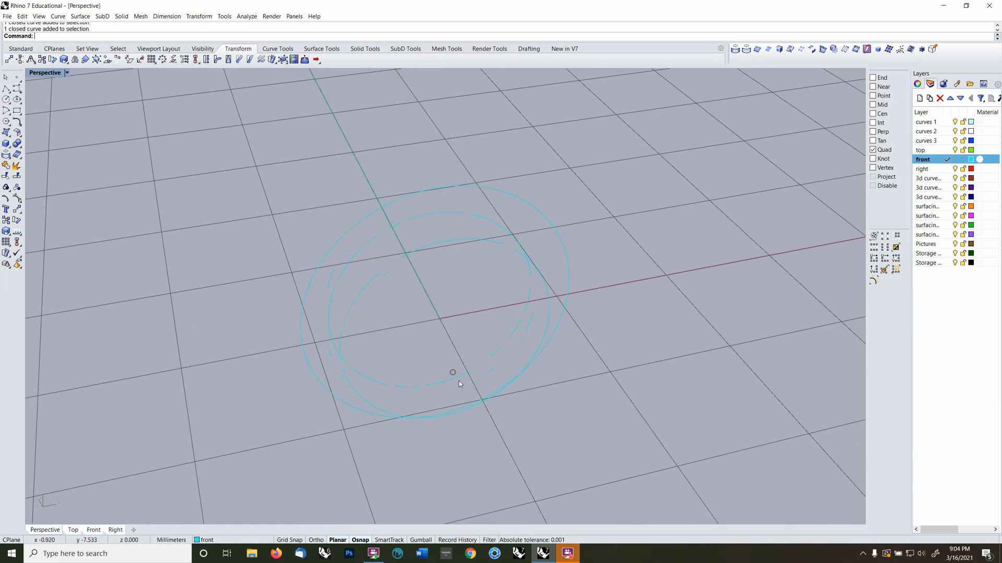
click(460, 373)
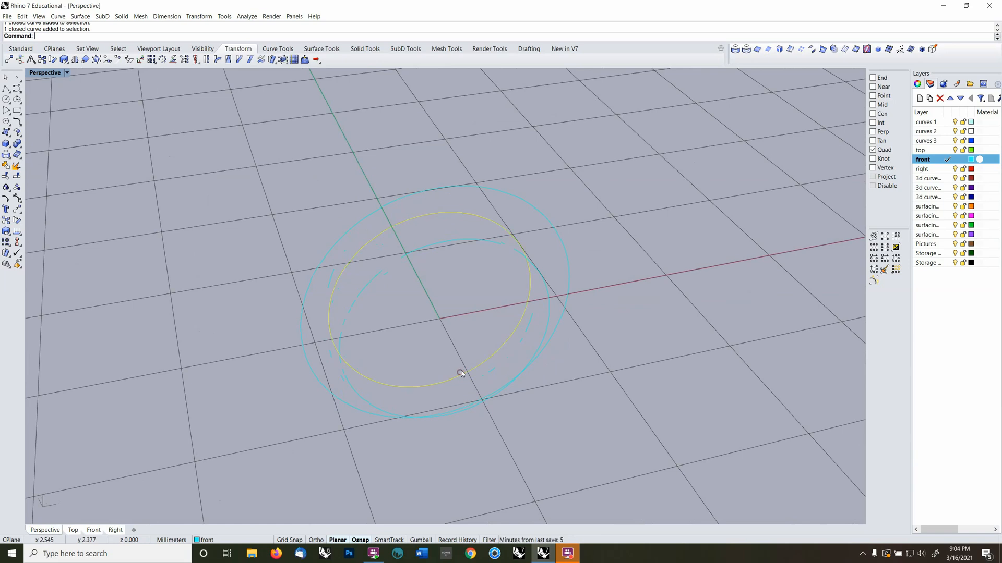
shift+click(560, 305)
right_drag(562, 307, 553, 339)
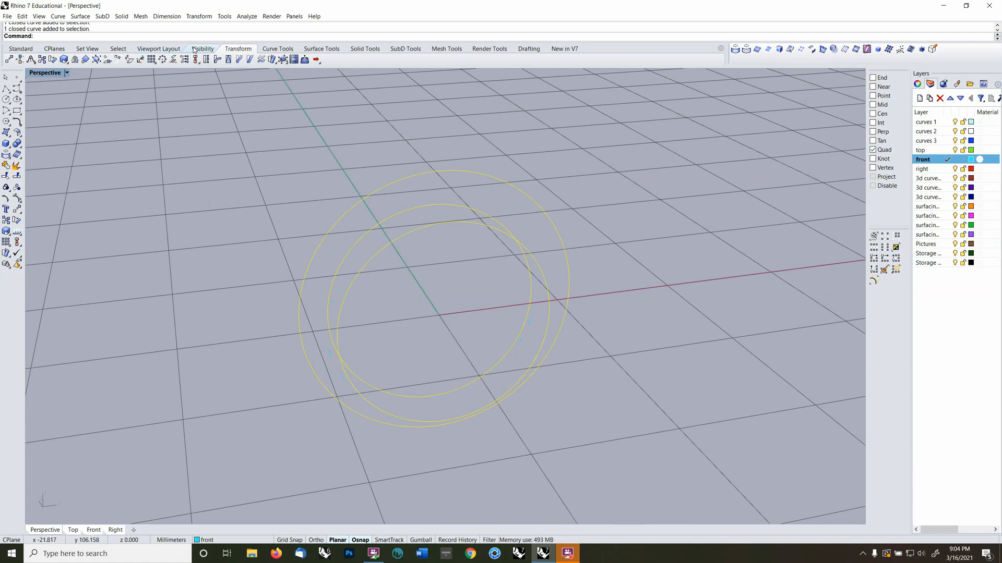
click(58, 16)
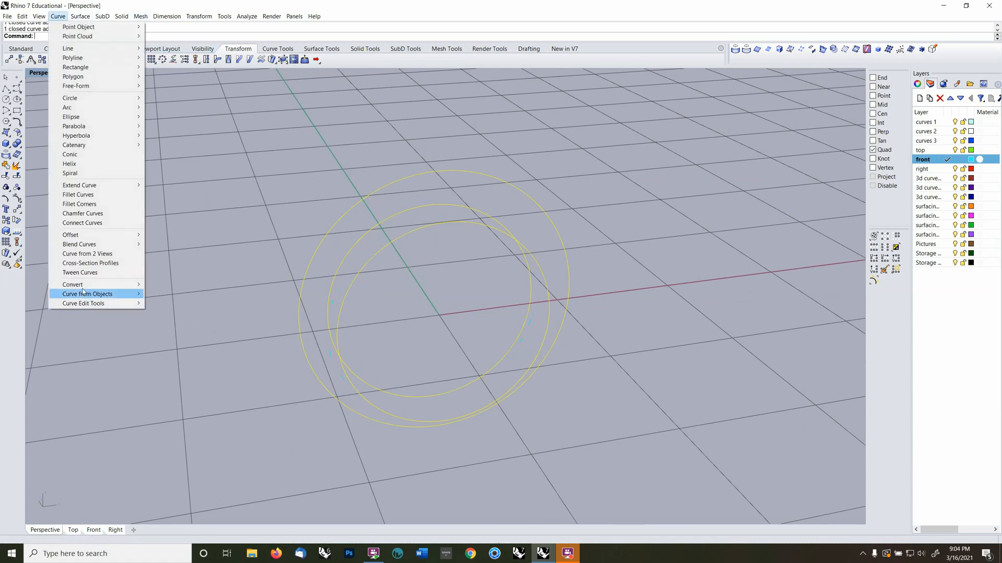
mouse_move(80, 303)
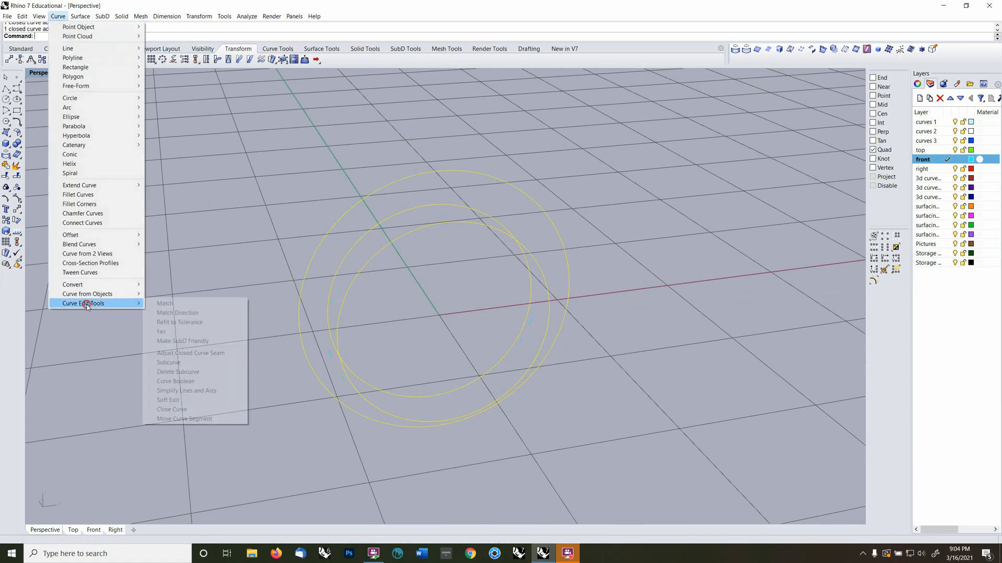
click(191, 354)
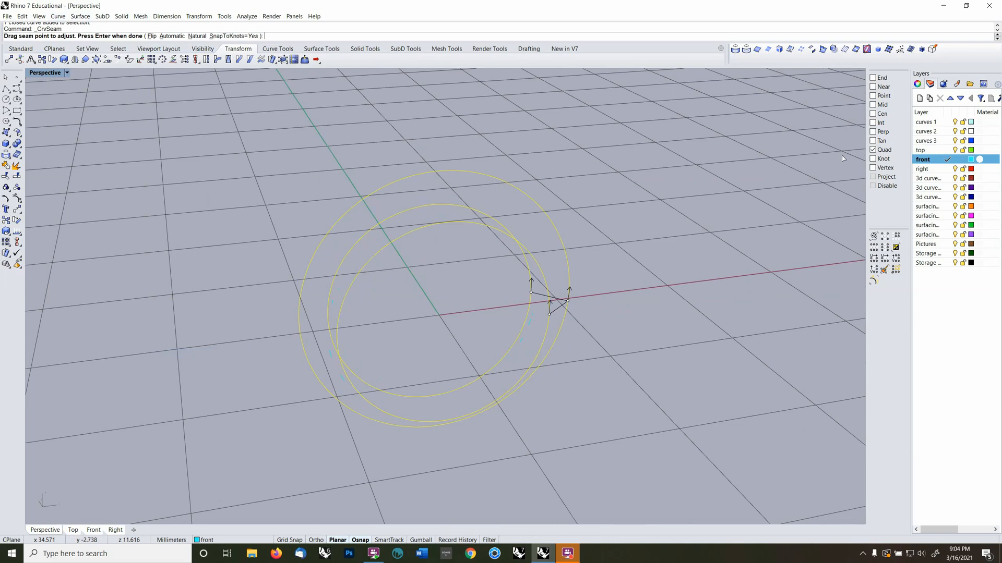
drag(567, 301, 434, 435)
drag(549, 314, 447, 418)
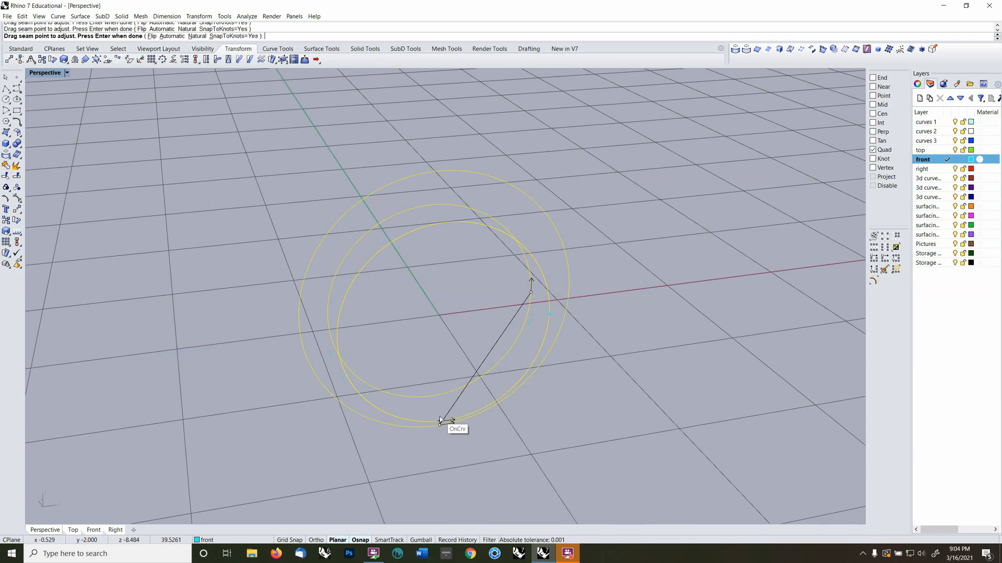
Move the seam point of the positive-Y side circle to its bottom and finish the seam adjustment
right_drag(447, 416, 478, 417)
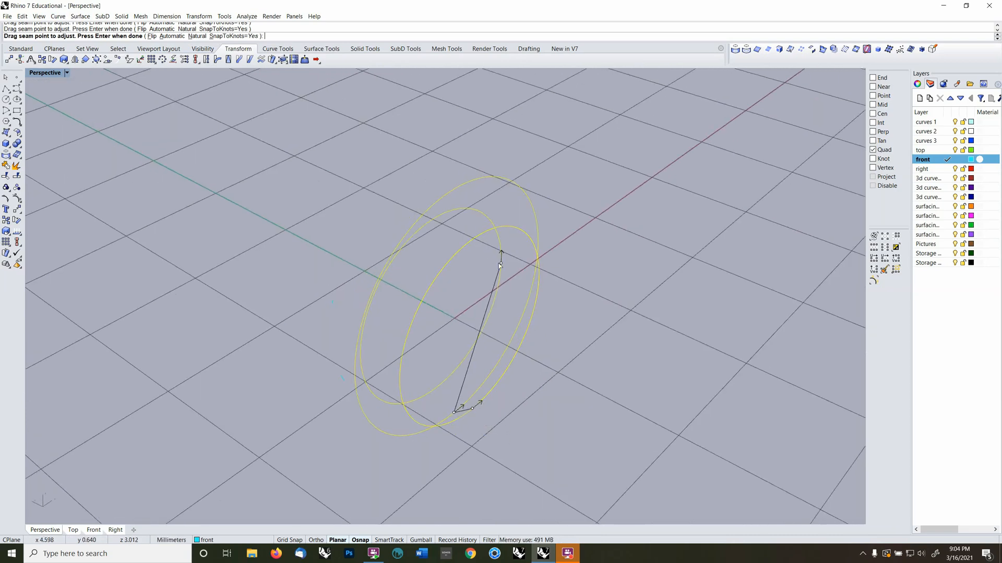
drag(500, 266, 438, 391)
key(Return)
right_drag(439, 389, 600, 376)
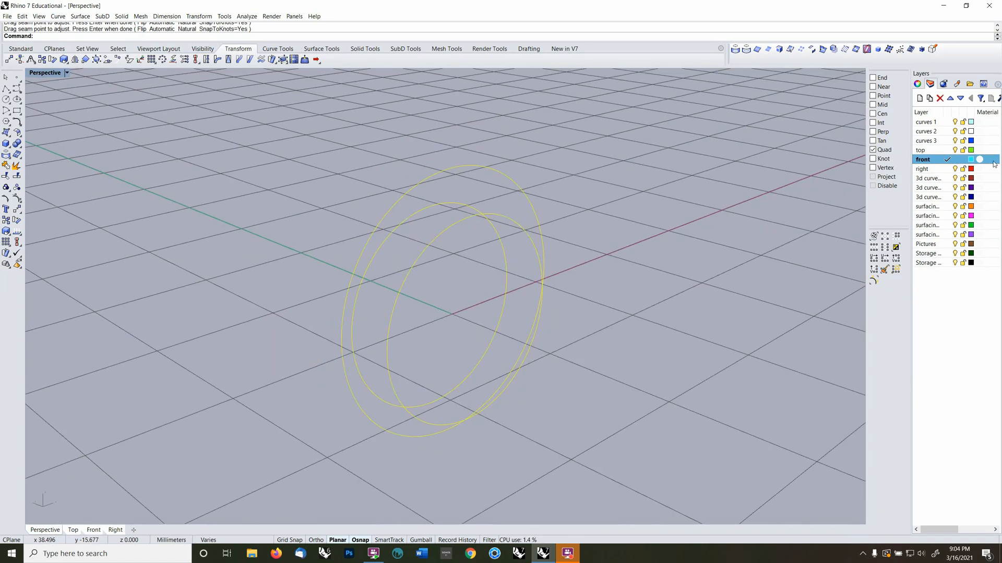
Make the surfacing 1 layer current and set the Perspective view to Shaded display
click(942, 207)
mouse_move(543, 287)
right_down()
mouse_move(502, 285)
mouse_move(459, 305)
mouse_move(431, 282)
right_up()
key(ctrl+alt+s)
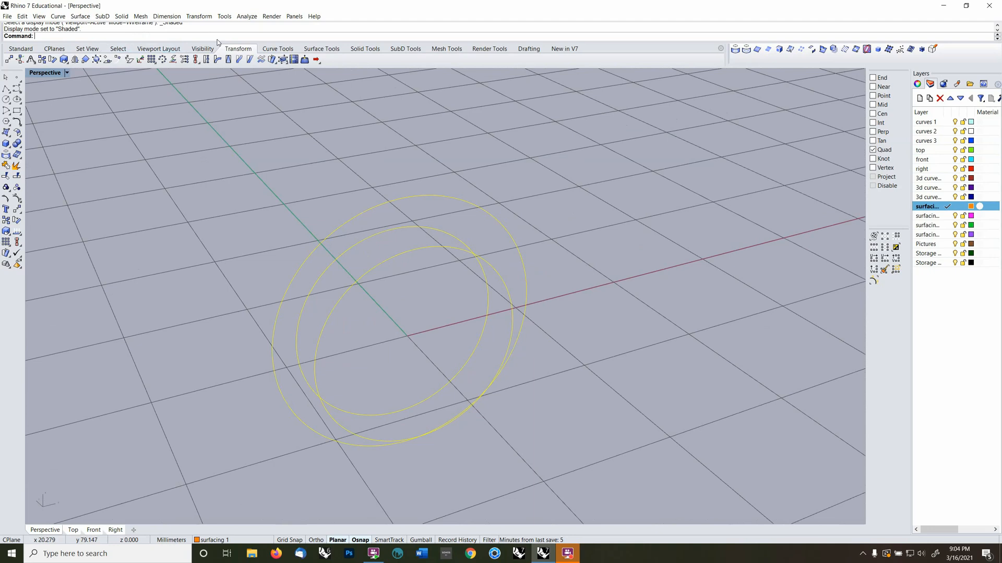
click(309, 50)
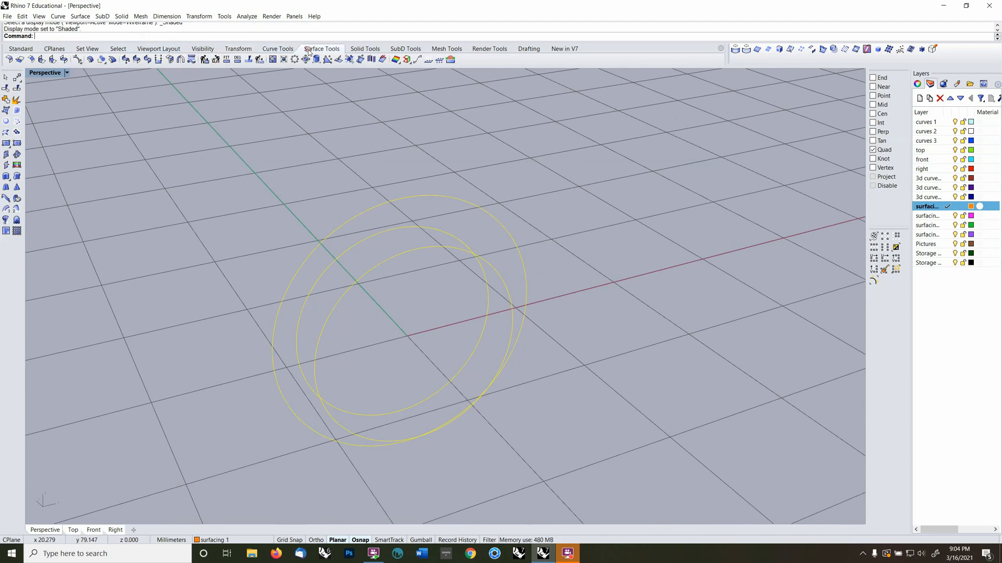
click(6, 132)
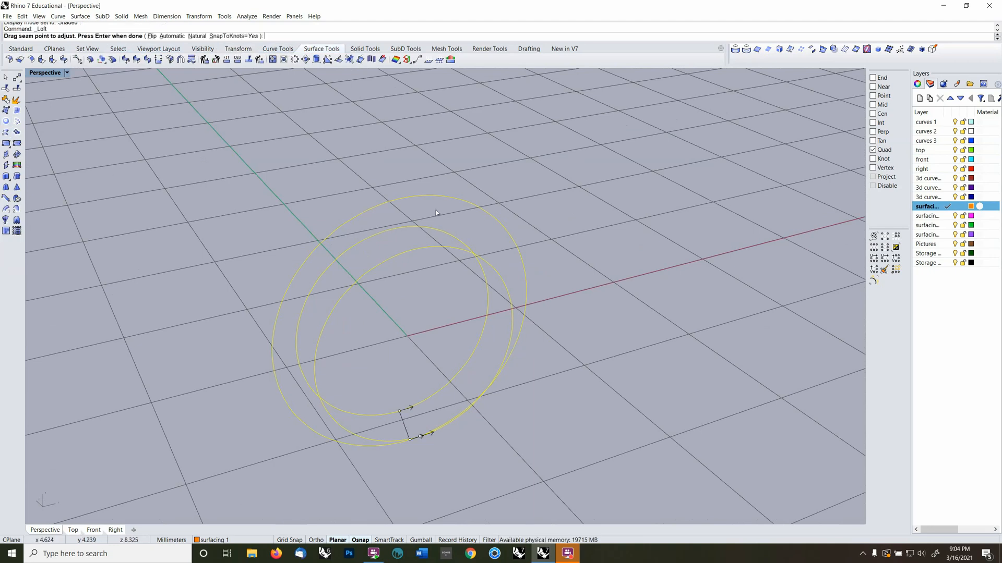
right_drag(429, 249, 473, 270)
key(Escape)
Restart the loft and select the circles in order: negative-Y side circle, outer circle, positive-Y side circle
click(599, 276)
right_click(600, 277)
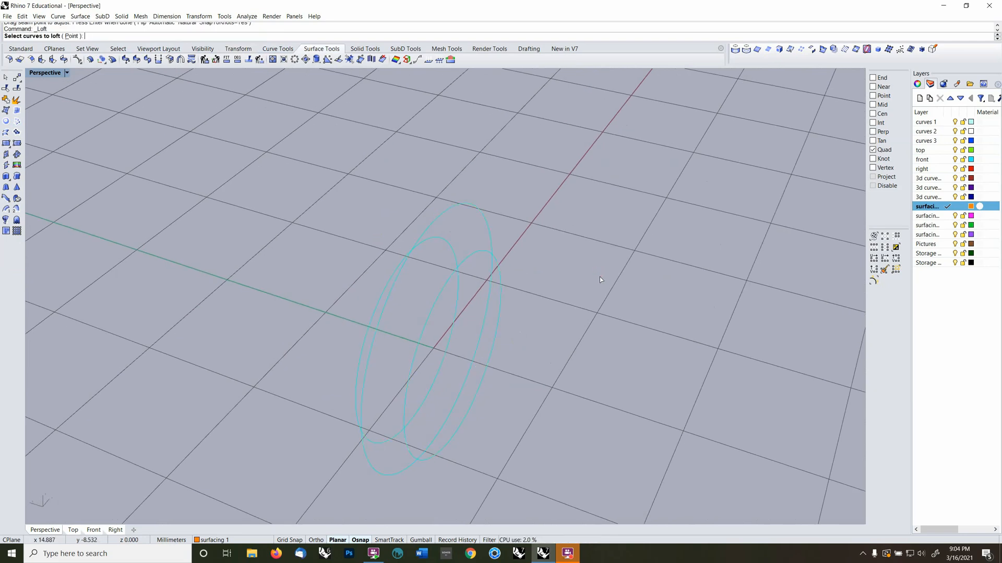
click(484, 255)
click(469, 207)
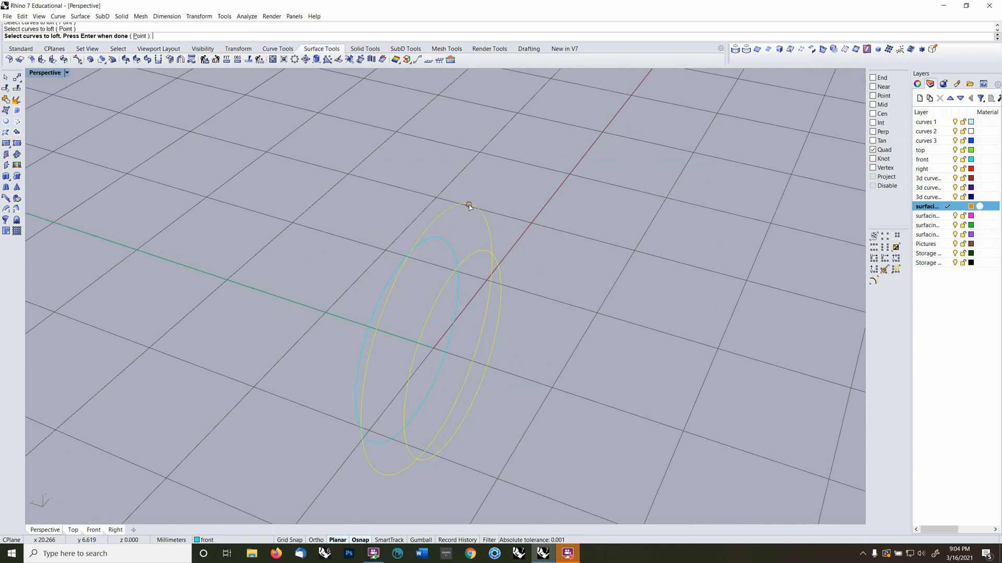
click(443, 239)
right_drag(601, 309, 564, 309)
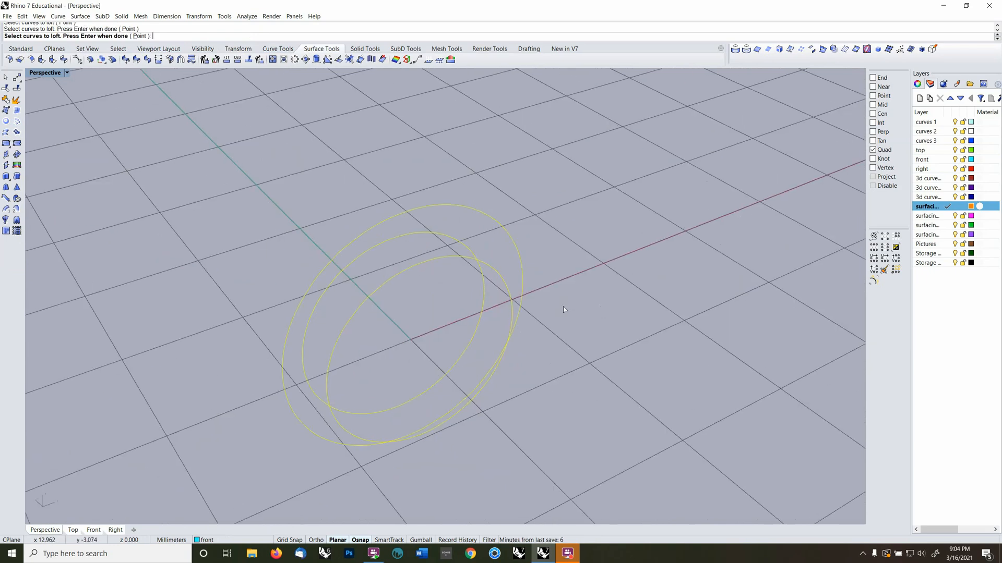
key(Return)
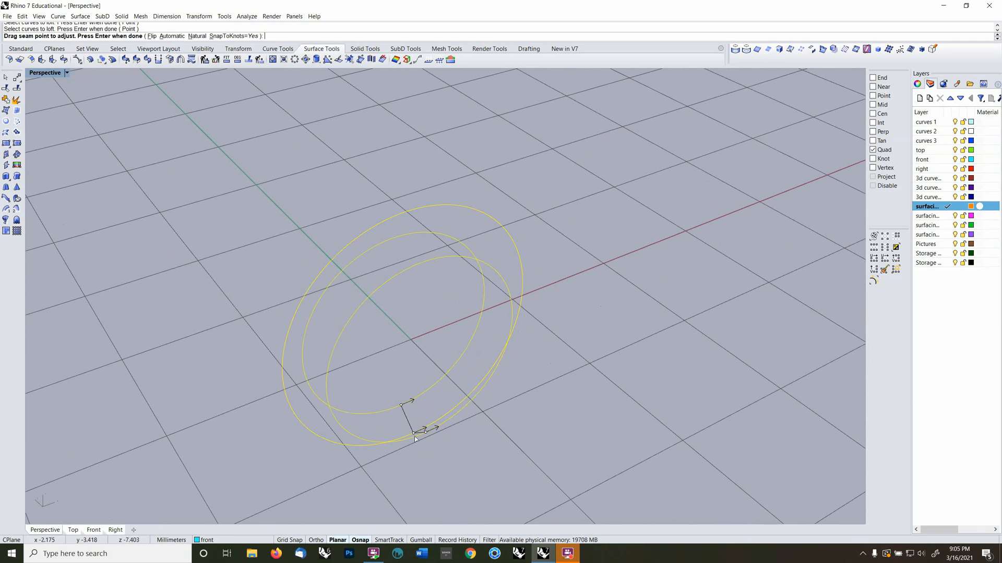
Check that the seam points and direction arrows of the three circles line up, and accept them
right_drag(501, 441, 462, 474)
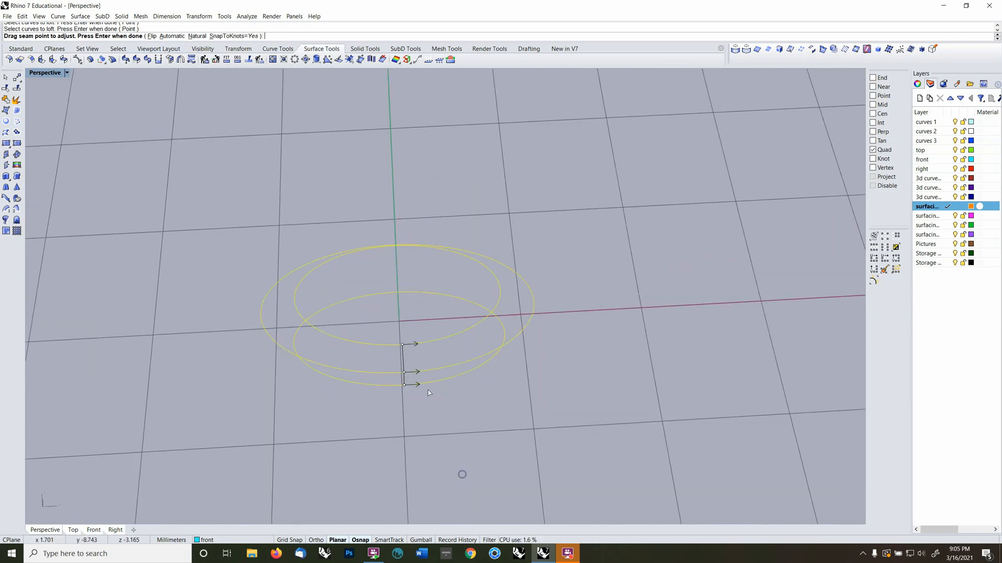
right_drag(478, 411, 510, 362)
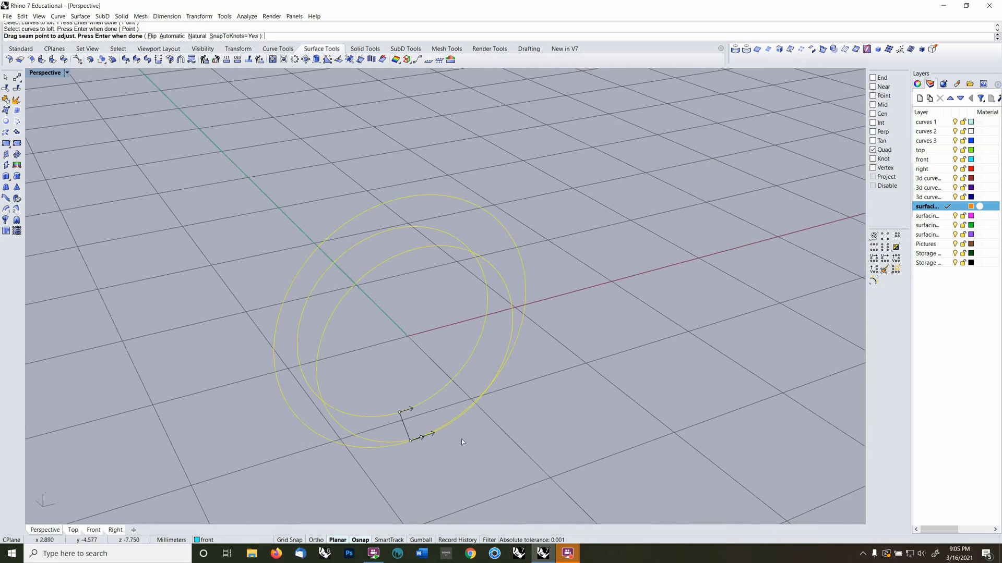
right_drag(479, 402, 410, 326)
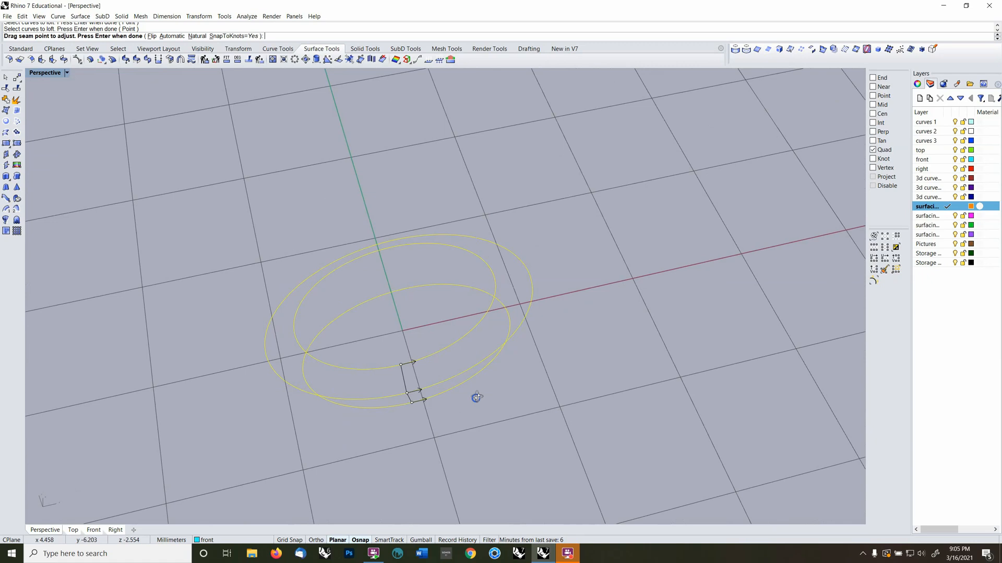
right_drag(476, 398, 514, 371)
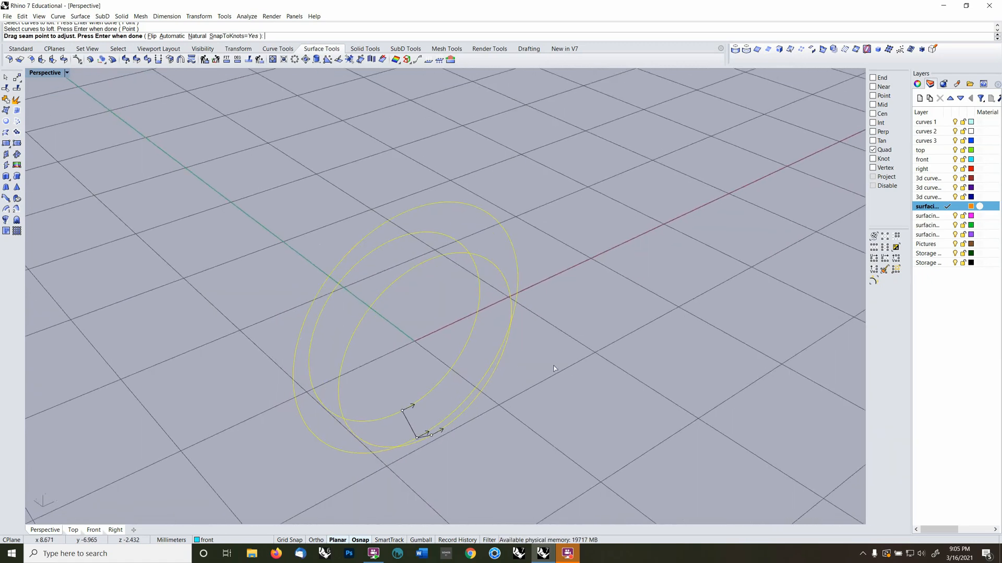
key(Return)
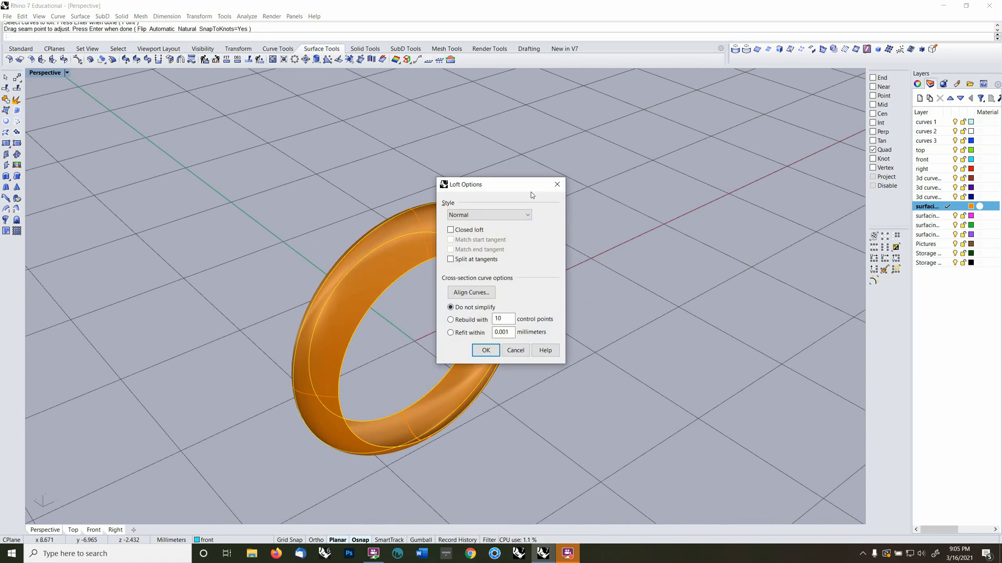
Move the Loft Options dialog clear of the ring preview and review the available loft styles, keeping Normal
drag(526, 189, 666, 126)
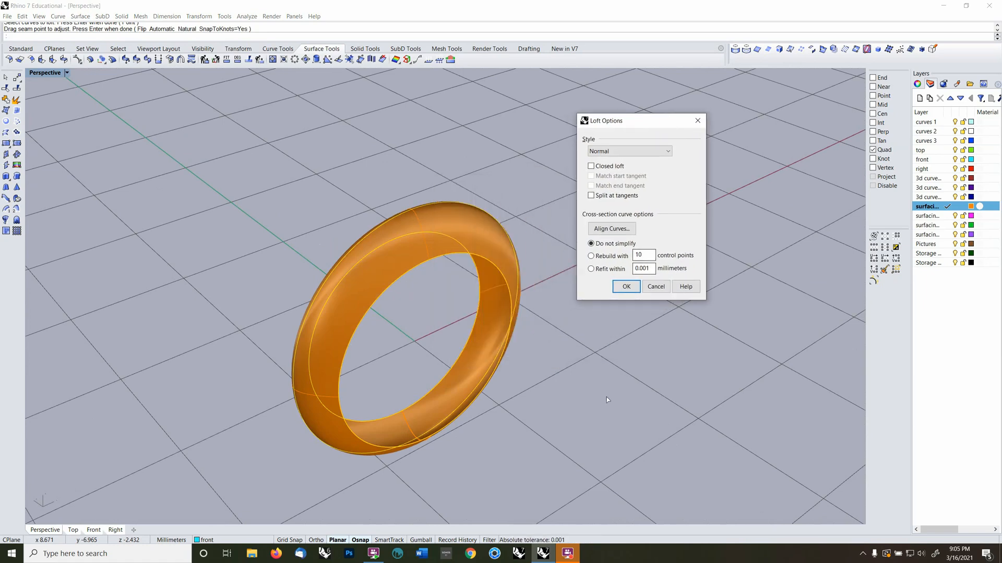
right_drag(606, 396, 621, 413)
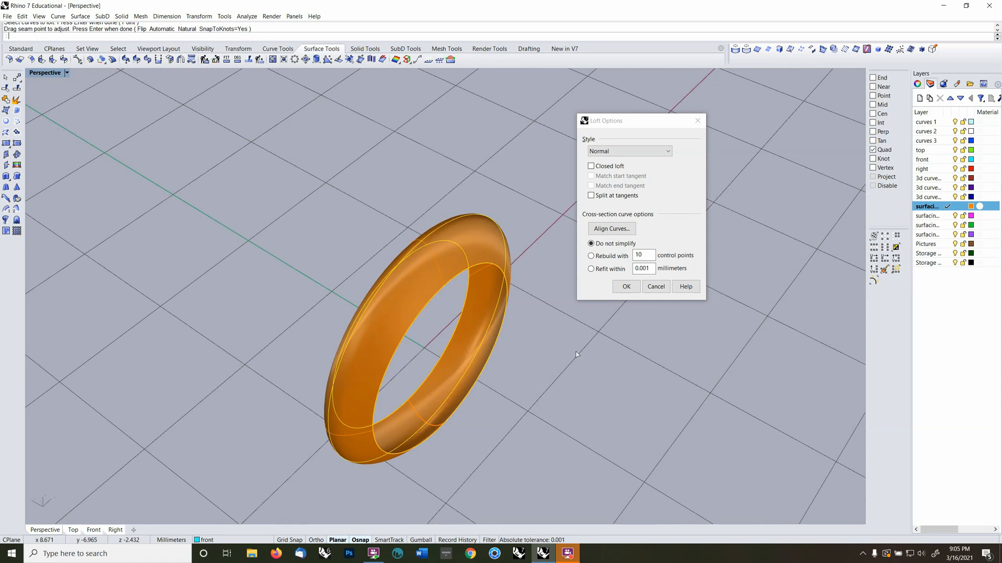
click(670, 151)
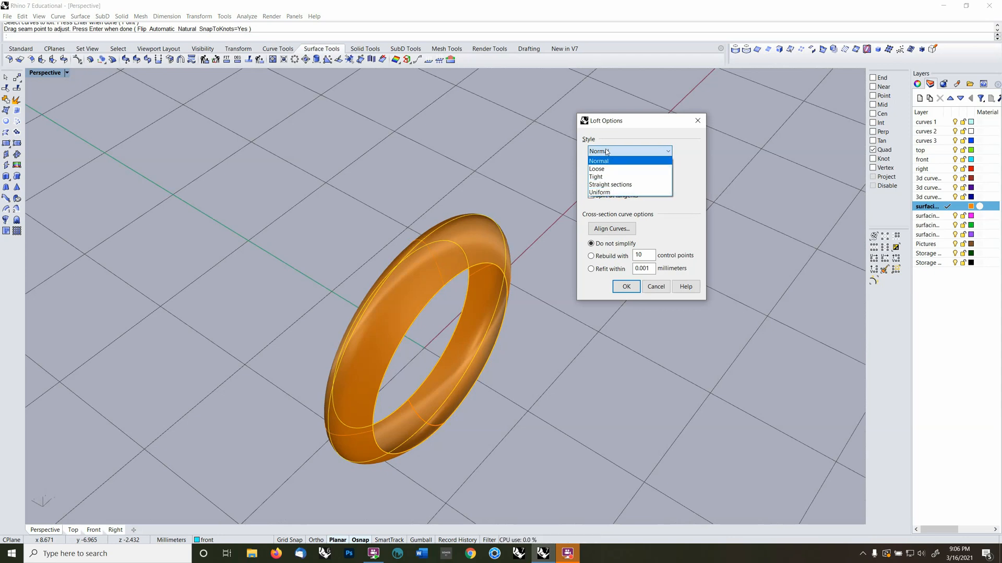
click(646, 137)
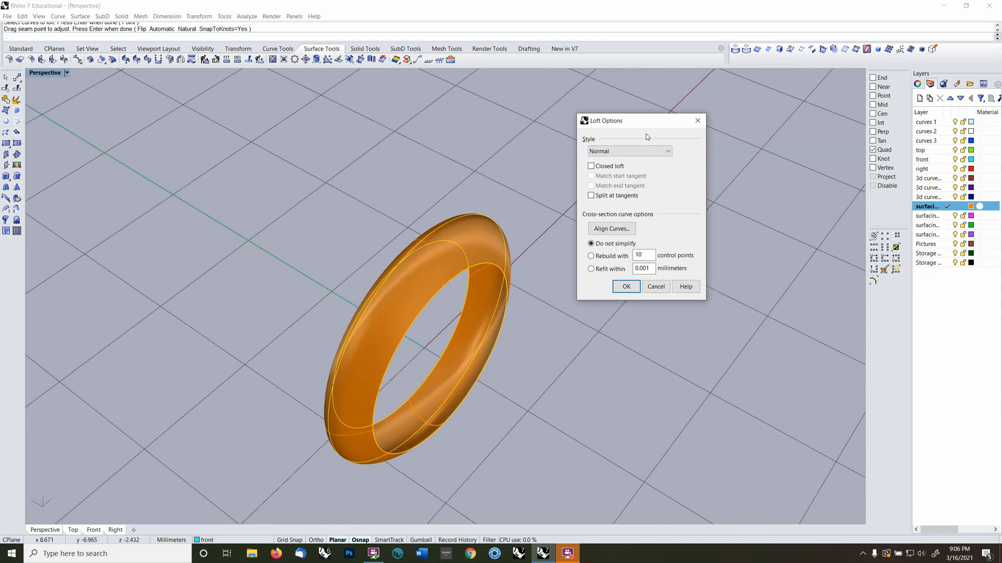
Try the Closed loft option with the Normal style, inspect the ring from several angles, and turn the option off again
click(591, 166)
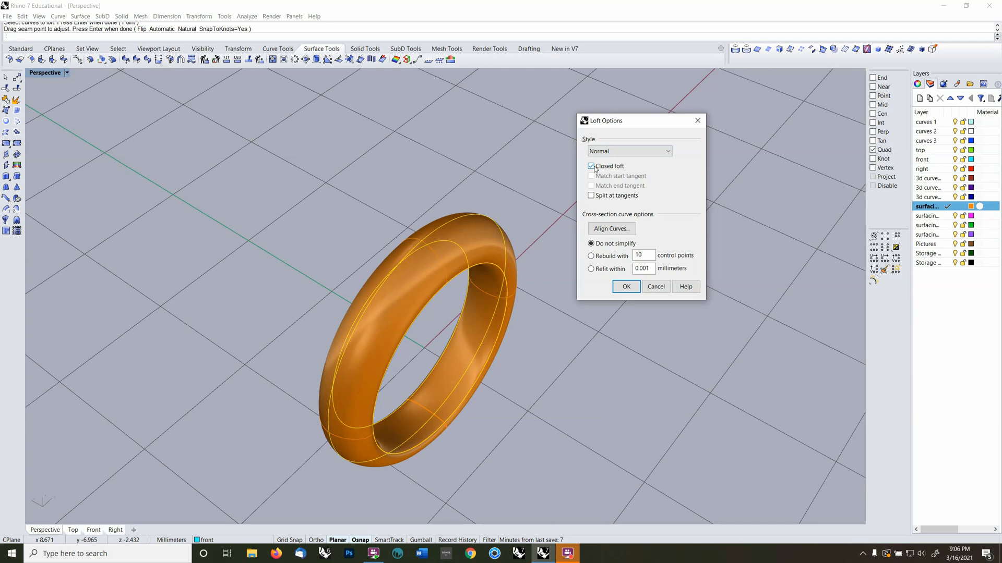
right_drag(553, 418, 418, 332)
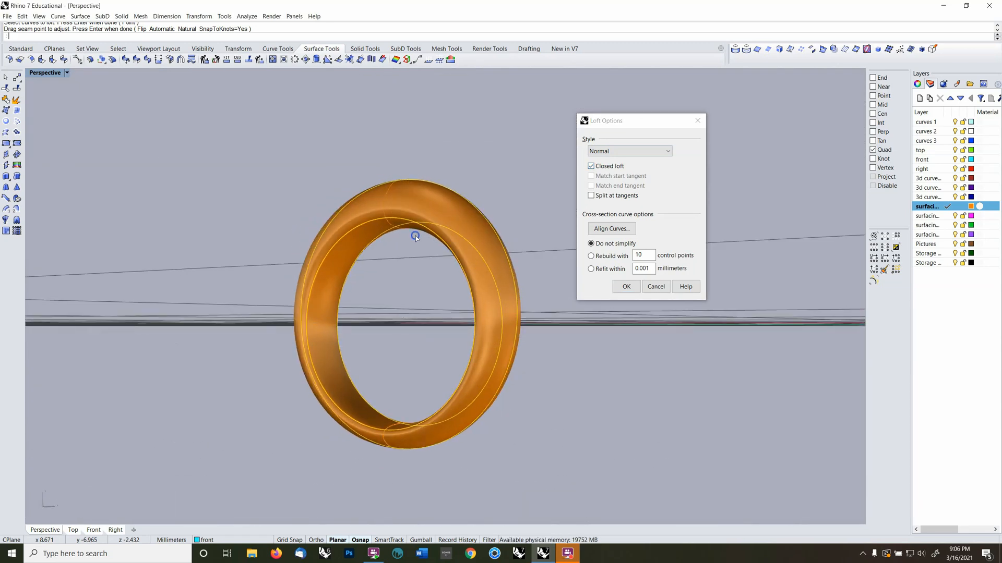
right_drag(414, 235, 519, 268)
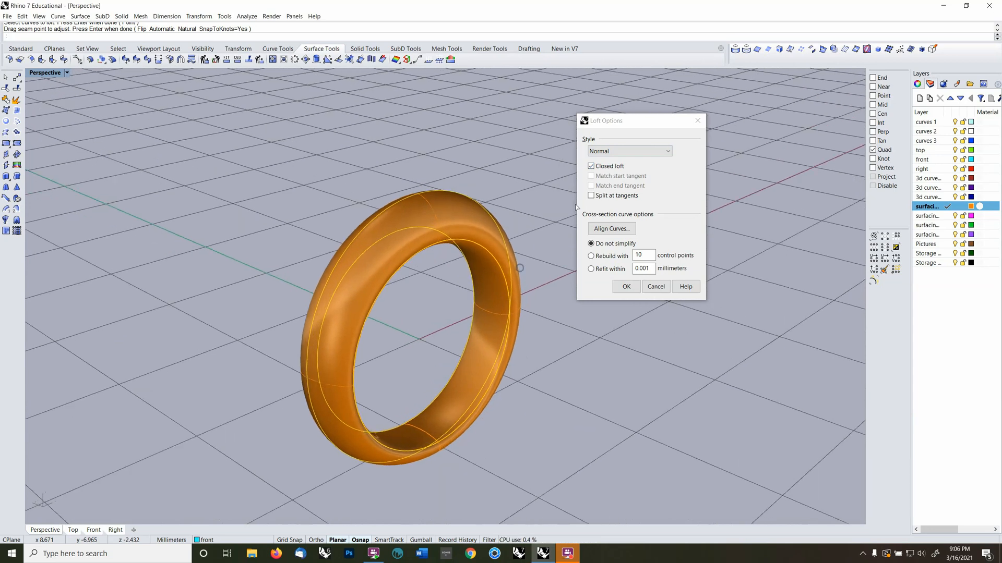
click(591, 166)
mouse_move(509, 340)
right_down()
mouse_move(512, 438)
mouse_move(514, 352)
right_up()
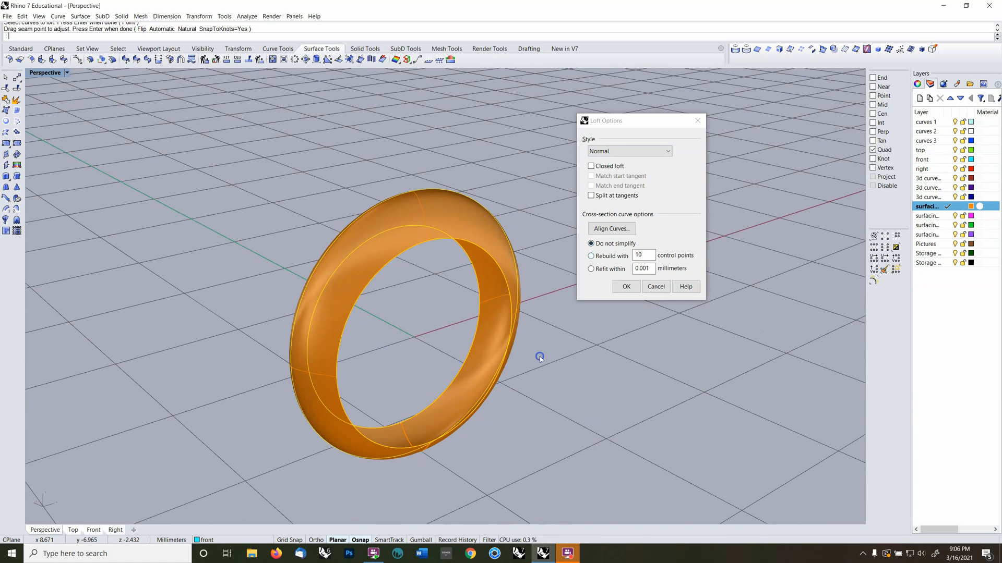
right_drag(540, 358, 542, 385)
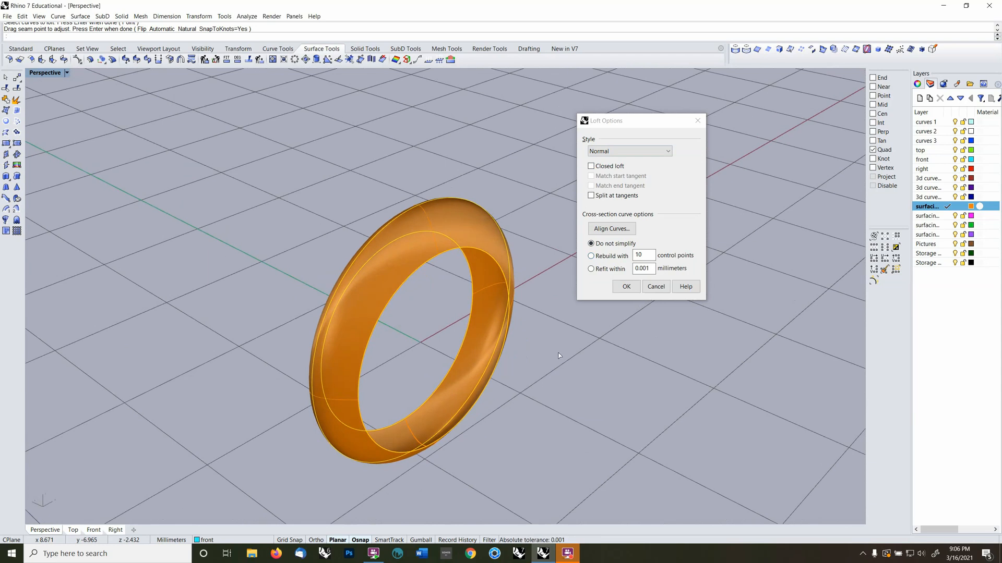
Try the Straight sections loft style, comparing the ring with Closed loft on and off
click(667, 151)
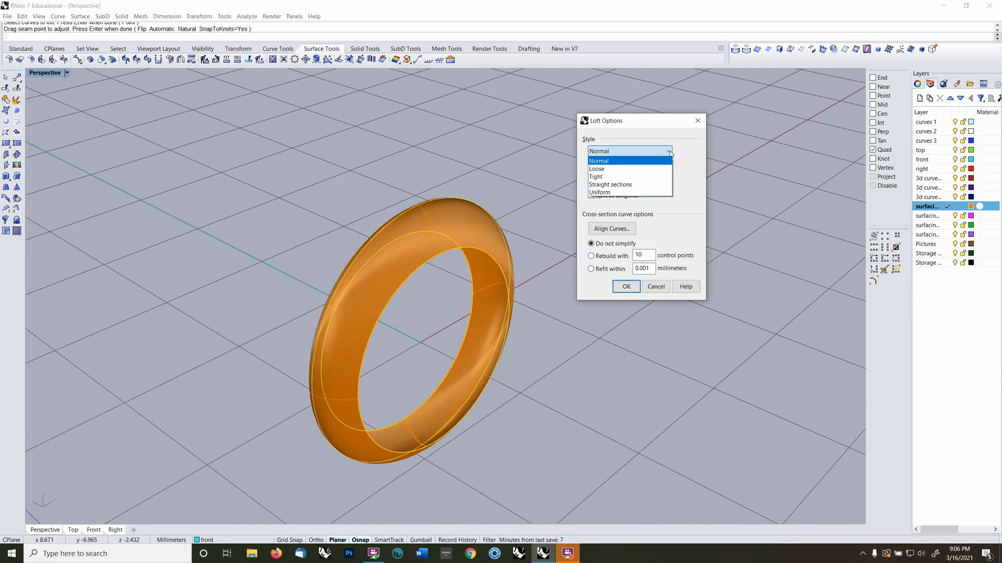
click(630, 186)
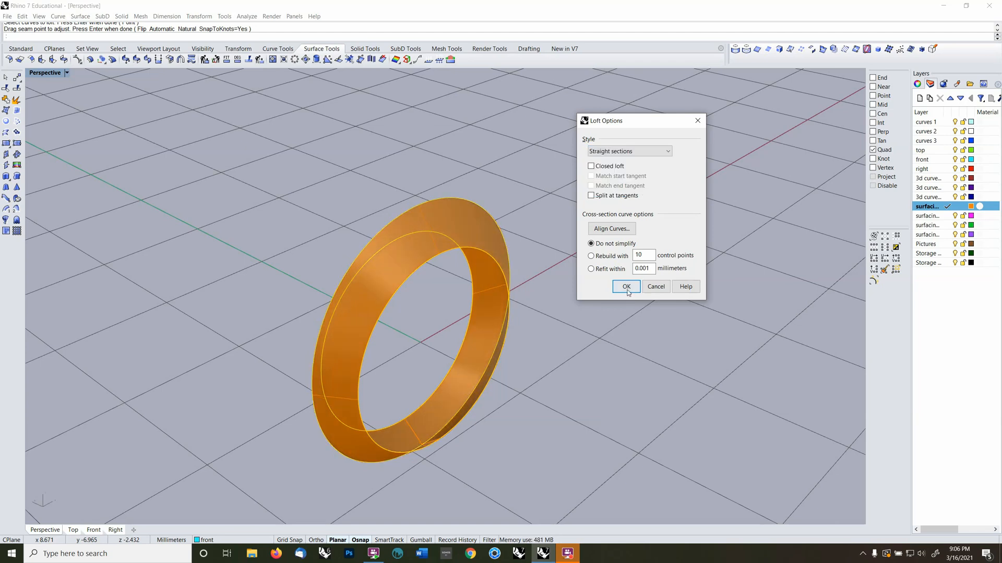
right_drag(563, 333, 480, 364)
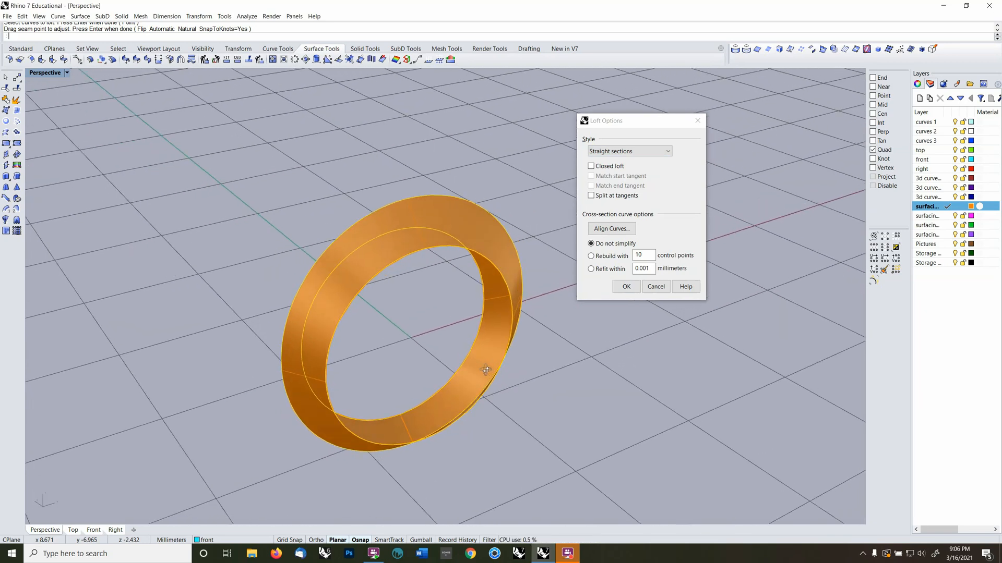
click(591, 166)
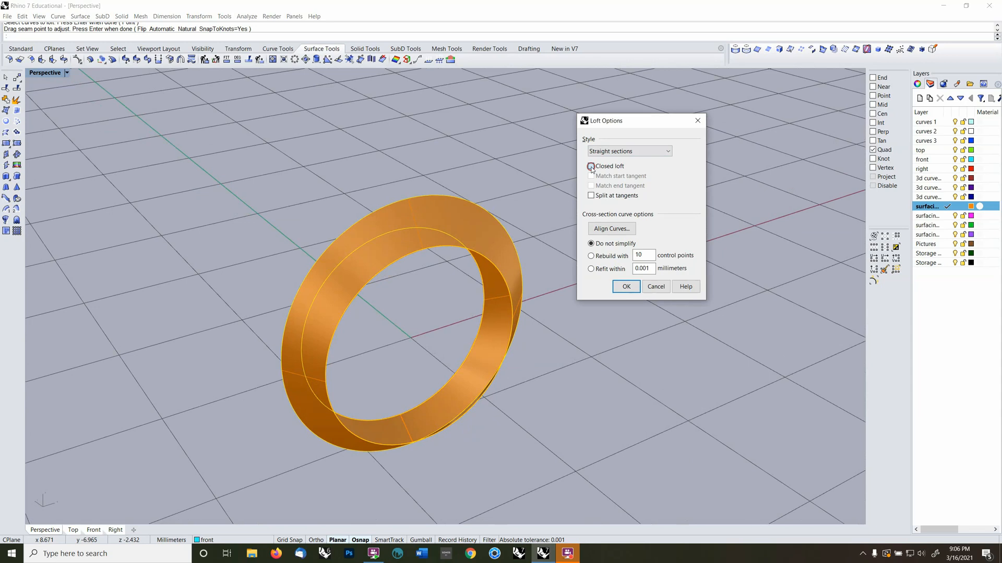
right_drag(523, 373, 517, 399)
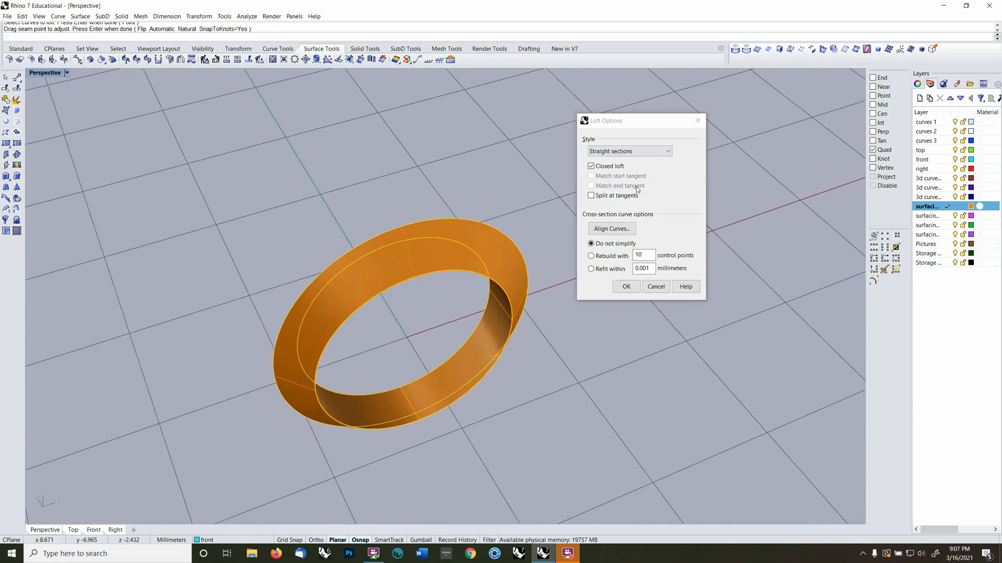
click(590, 166)
Set the loft style to Normal and create the open lofted surface through the three circles
click(668, 151)
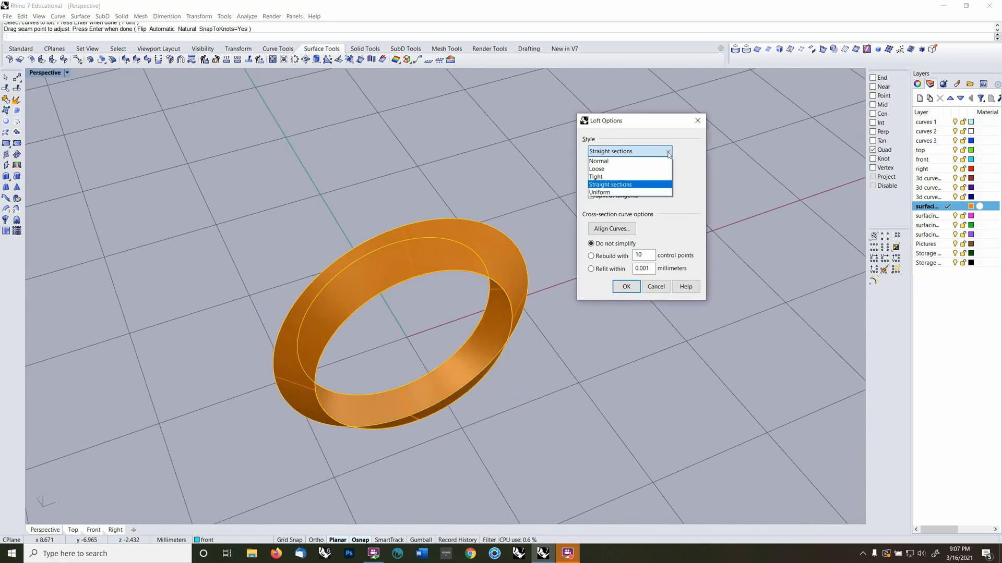
click(642, 161)
right_drag(430, 346, 478, 333)
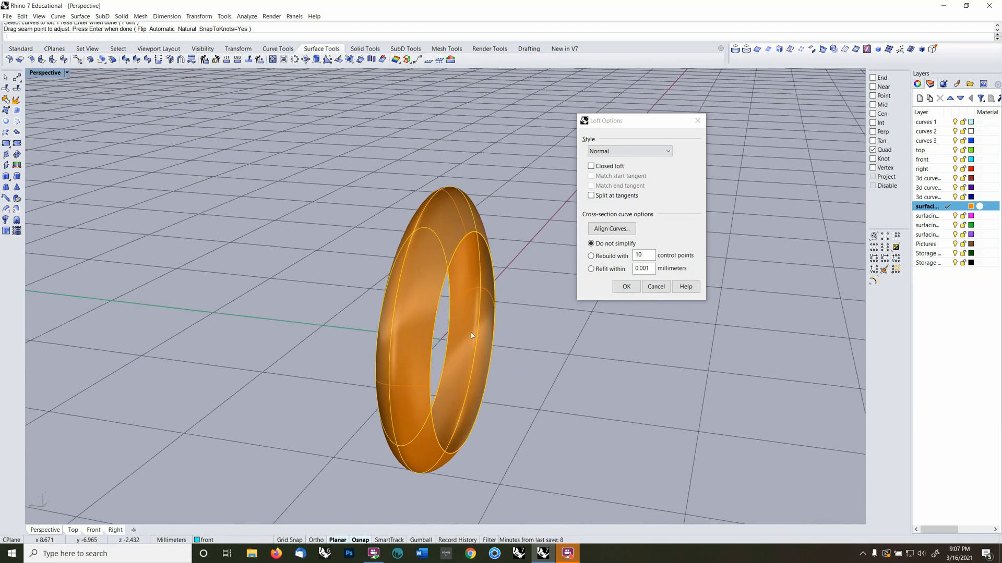
right_drag(502, 297, 480, 302)
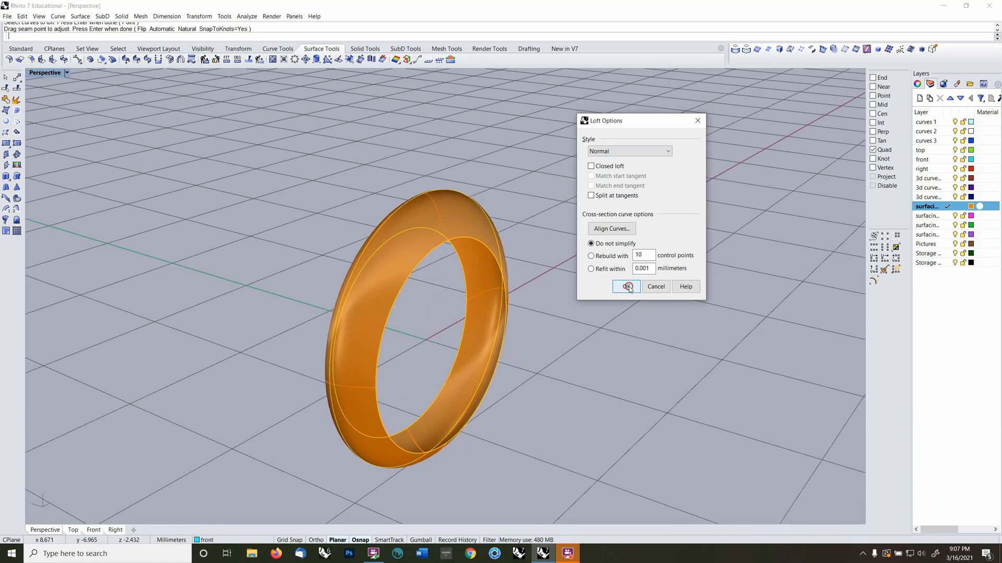
click(629, 287)
mouse_move(614, 292)
right_down()
mouse_move(572, 318)
mouse_move(530, 388)
mouse_move(566, 318)
mouse_move(603, 298)
right_up()
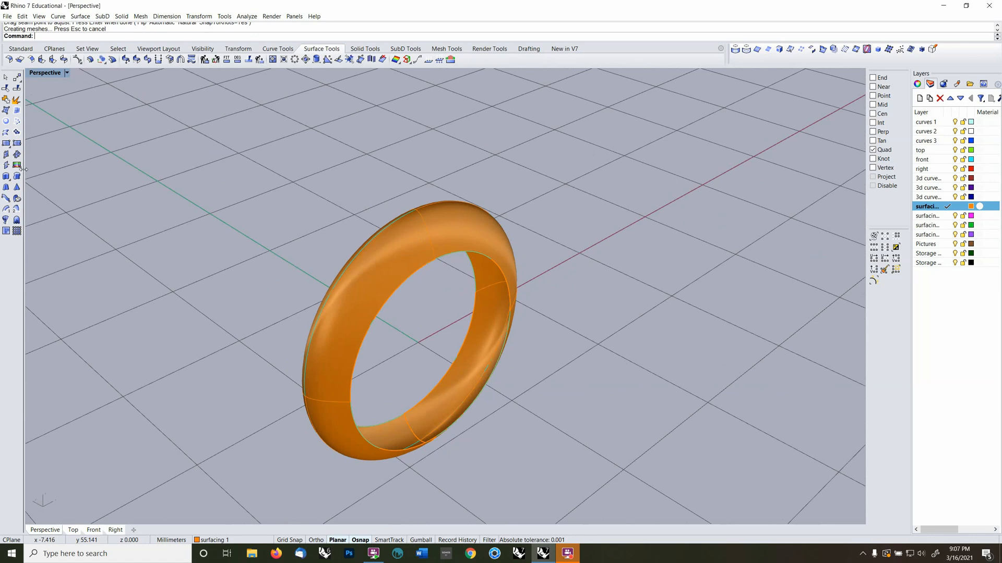
Start a second loft between the negative-Y and positive-Y side circles, choosing the curves instead of the surface edges
click(7, 133)
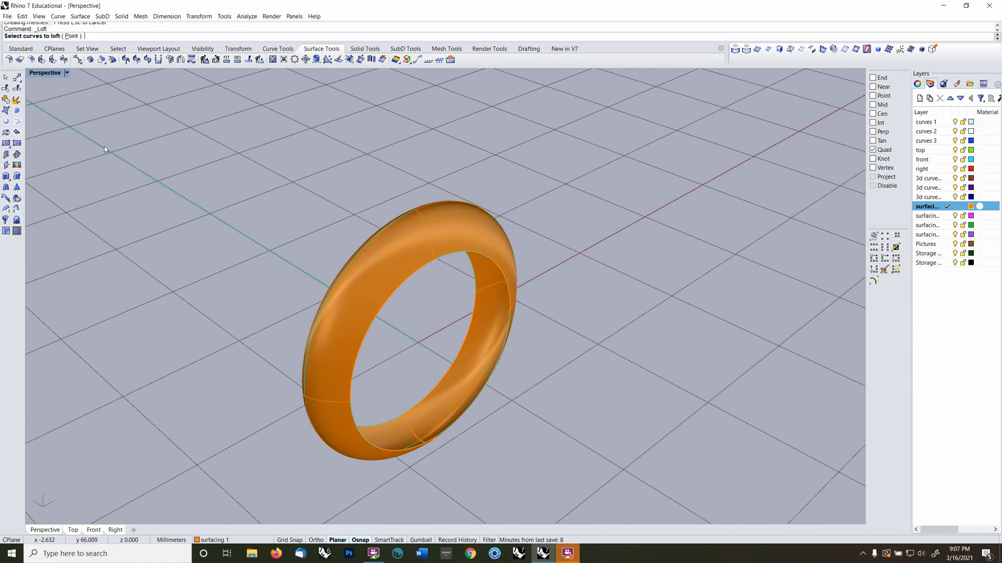
click(471, 406)
key(Return)
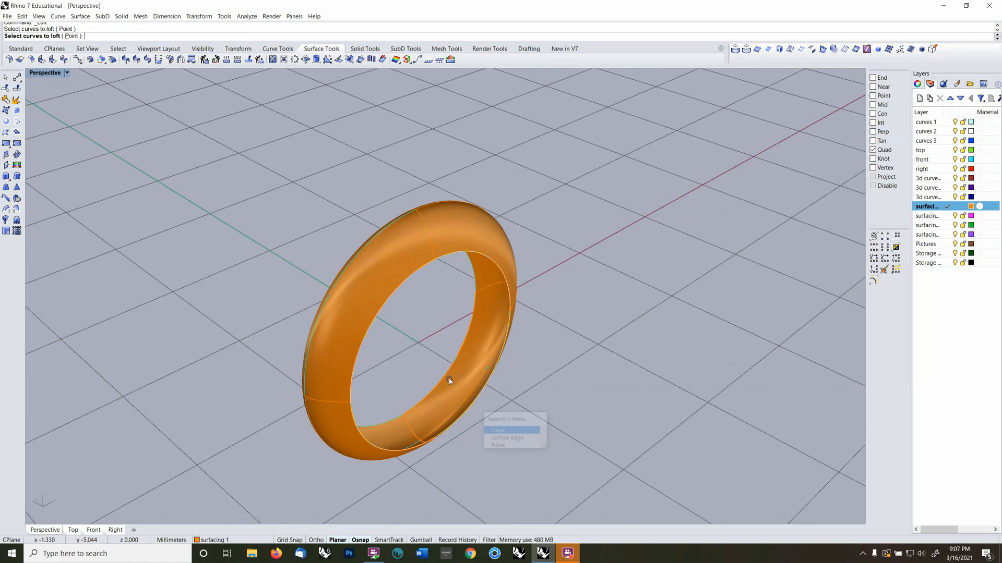
click(441, 380)
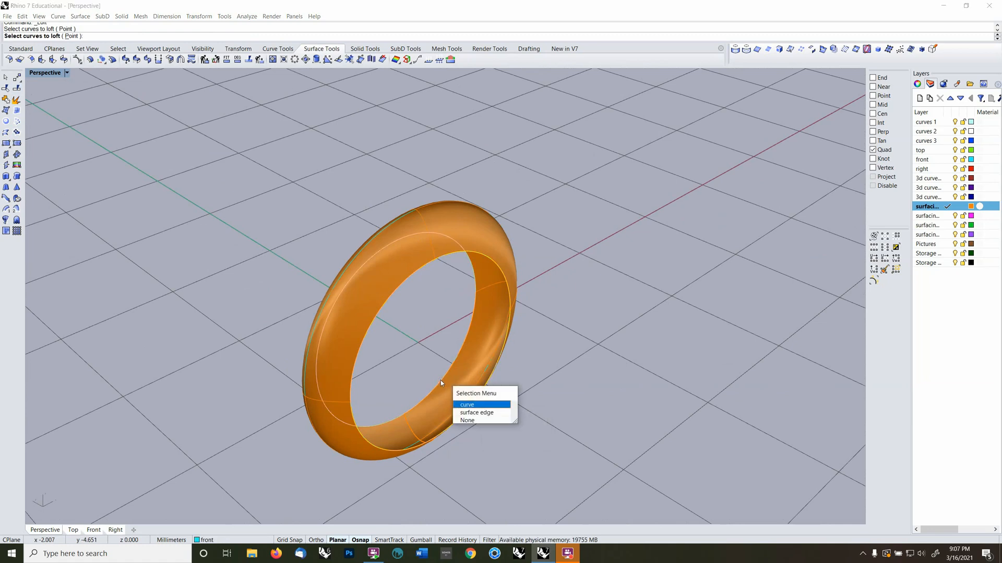
key(Return)
right_drag(553, 383, 561, 405)
key(Return)
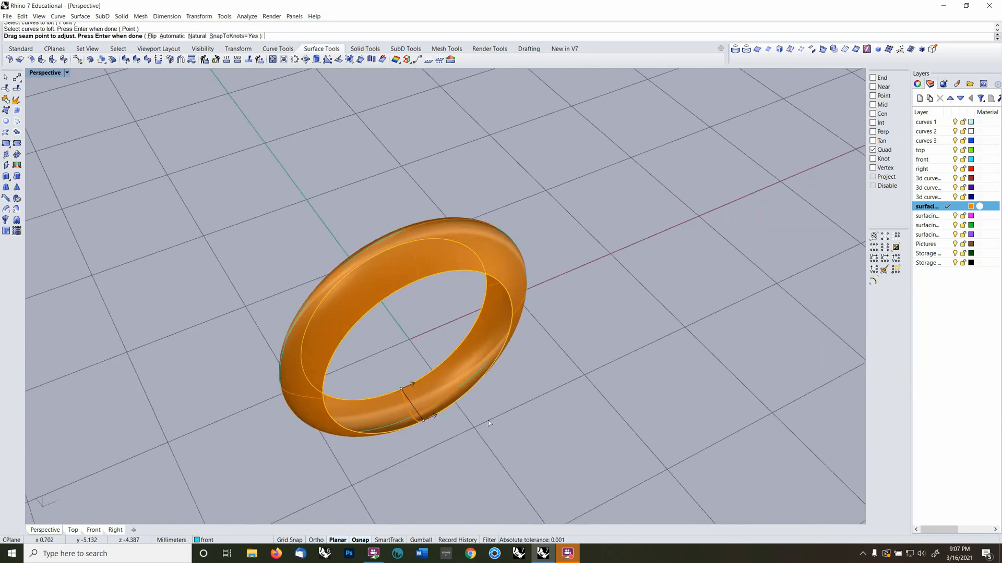
Accept the seam points for the inner loft between the side circles and inspect the surface preview from both sides
right_drag(489, 423, 522, 401)
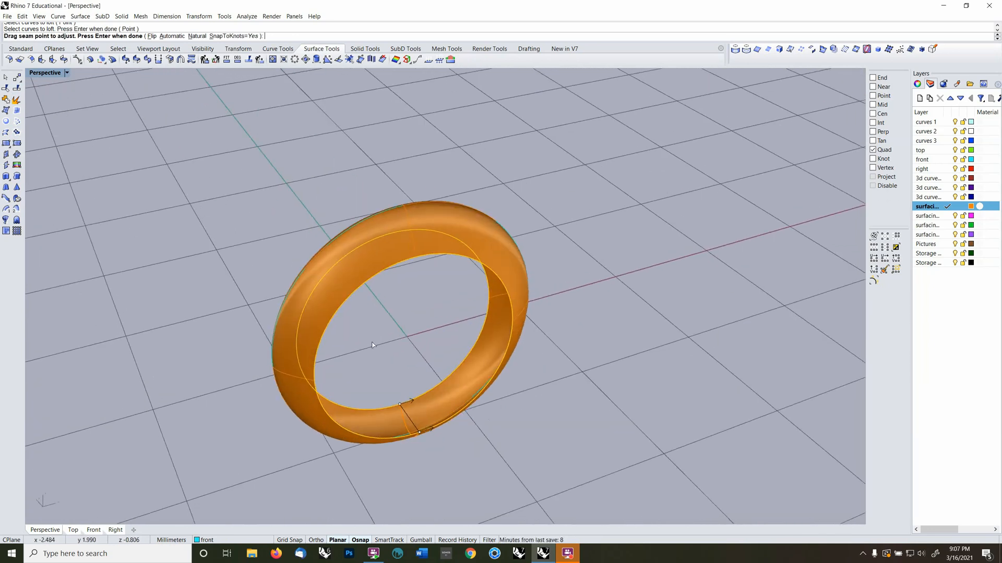
key(Return)
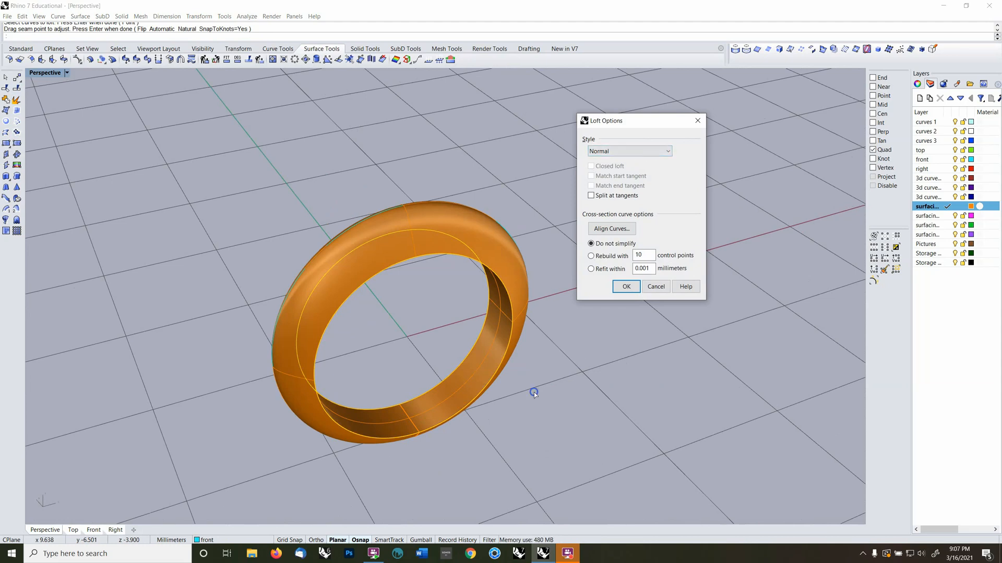
right_drag(533, 393, 454, 406)
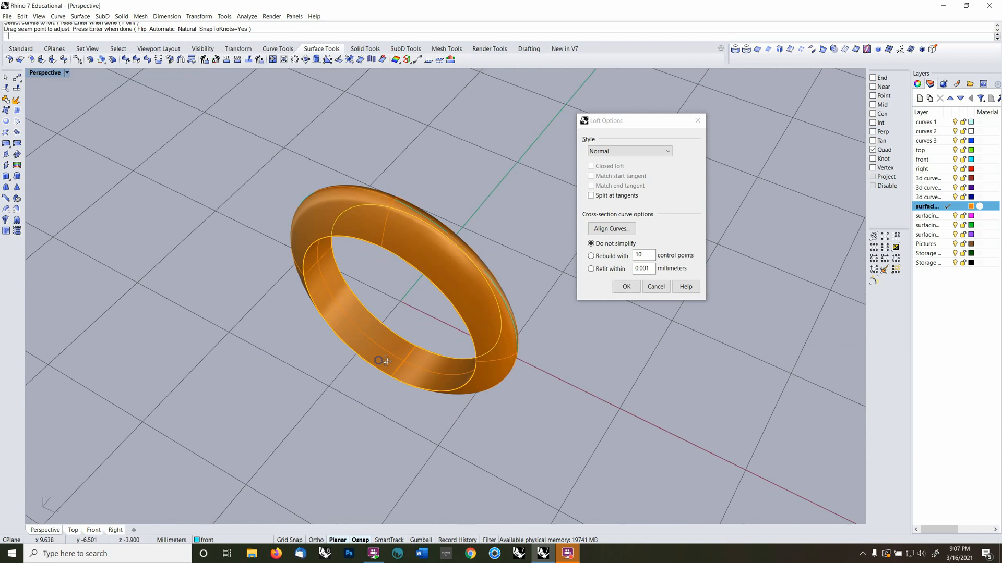
right_drag(386, 361, 461, 363)
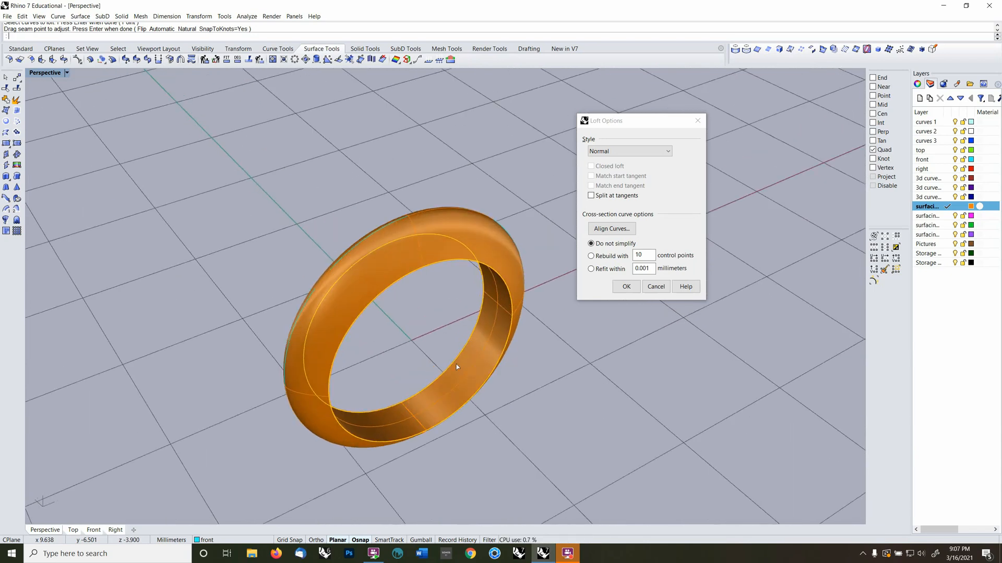
Compare the Straight sections style for the inner loft, return to Normal, and create the surface
click(668, 152)
click(615, 185)
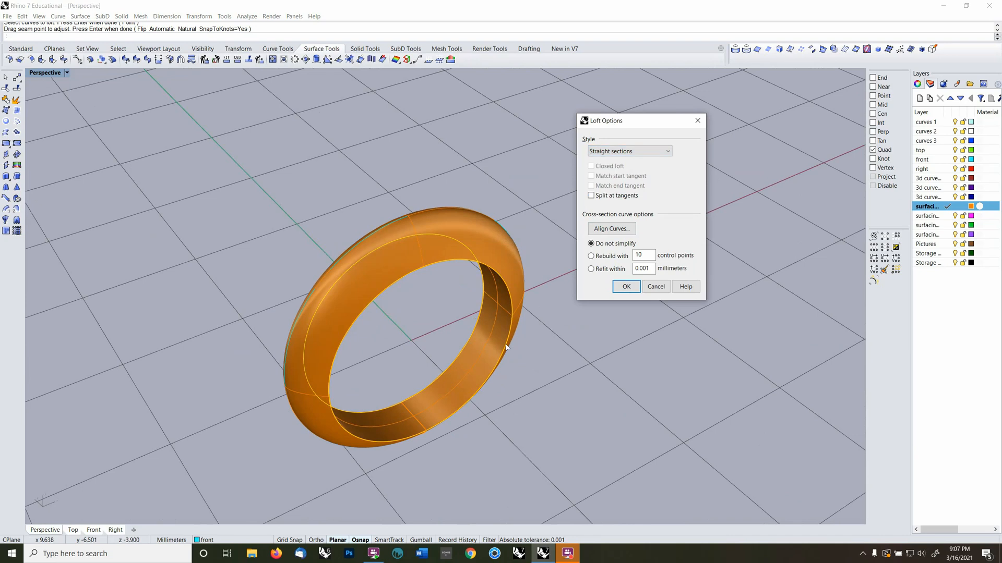
click(666, 152)
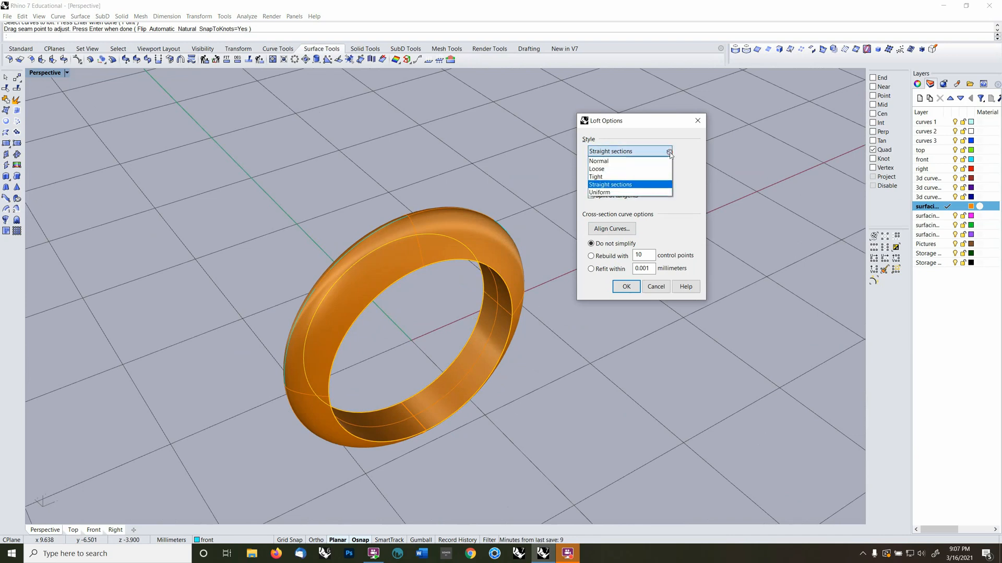
click(647, 162)
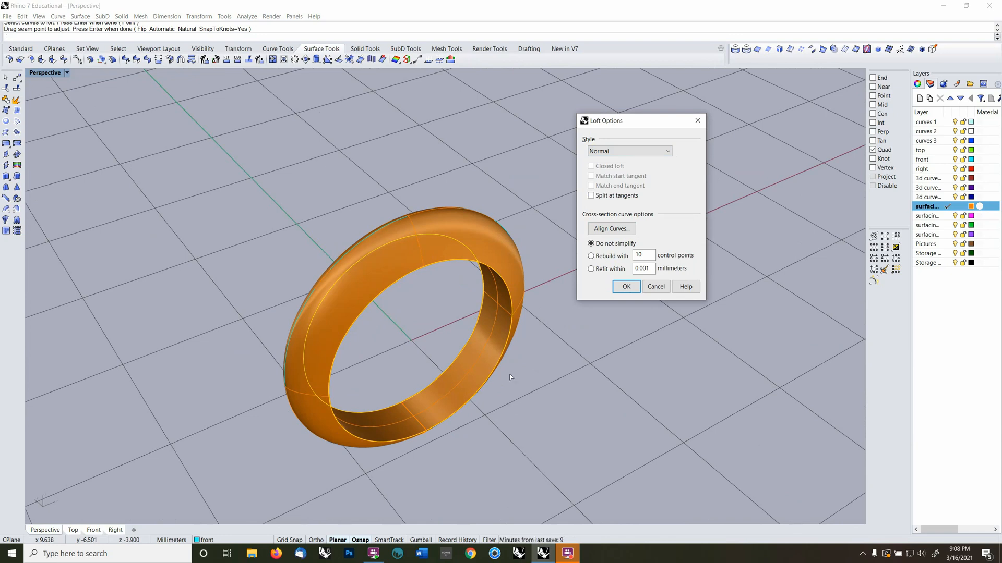
click(624, 287)
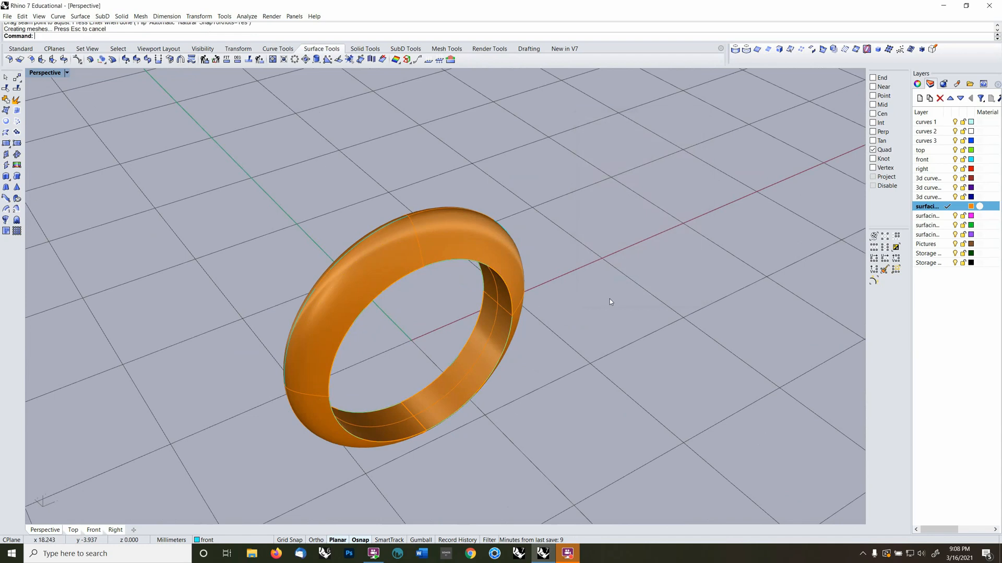
Join the outer and inner lofted surfaces of the ring into one polysurface
right_drag(609, 327, 518, 283)
click(517, 283)
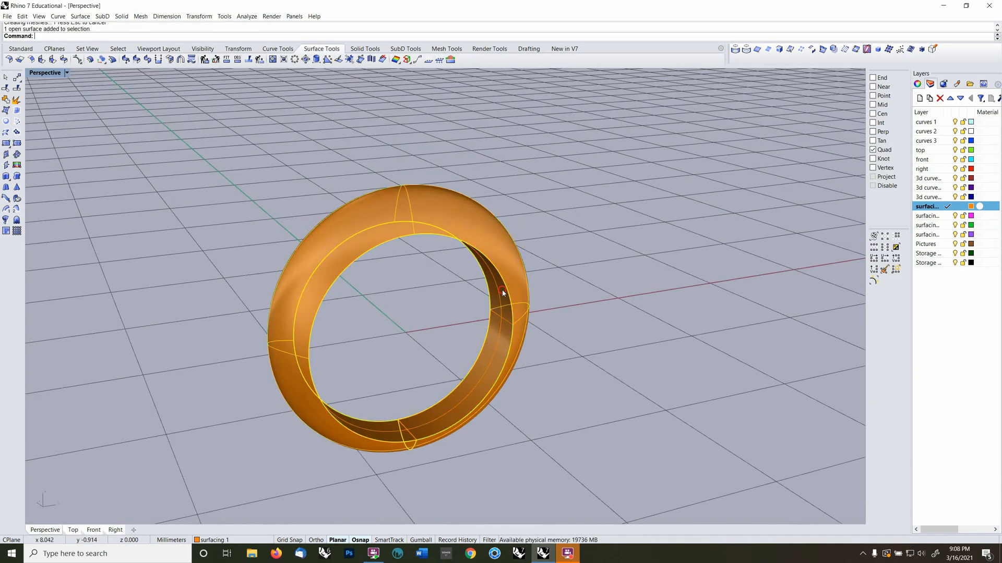
click(16, 110)
Move the joined ring in the positive Y direction, clear of its source circles, with grid snap on
right_drag(97, 164, 559, 257)
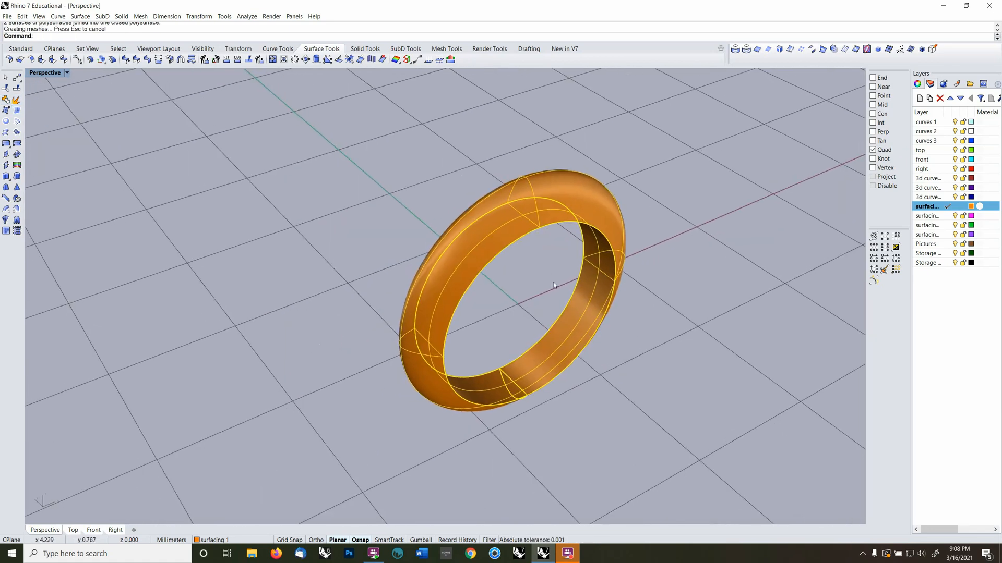
text(m)
key(Return)
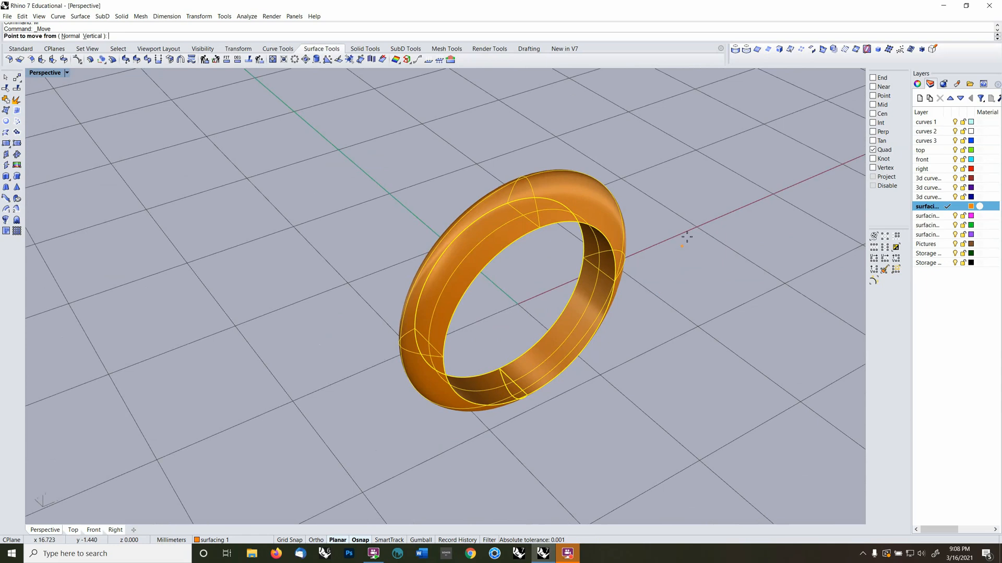
shift+right_drag(687, 238, 645, 307)
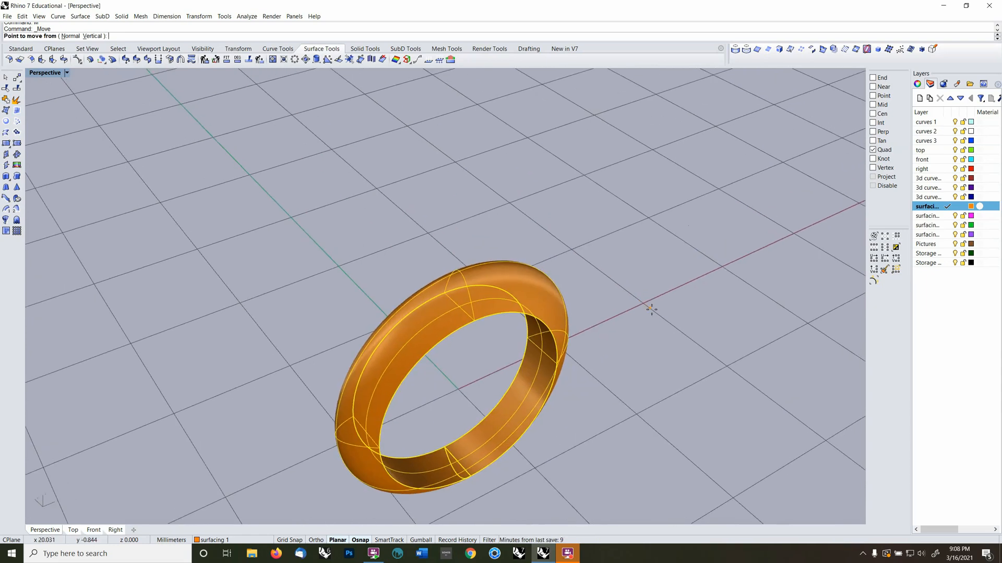
click(656, 308)
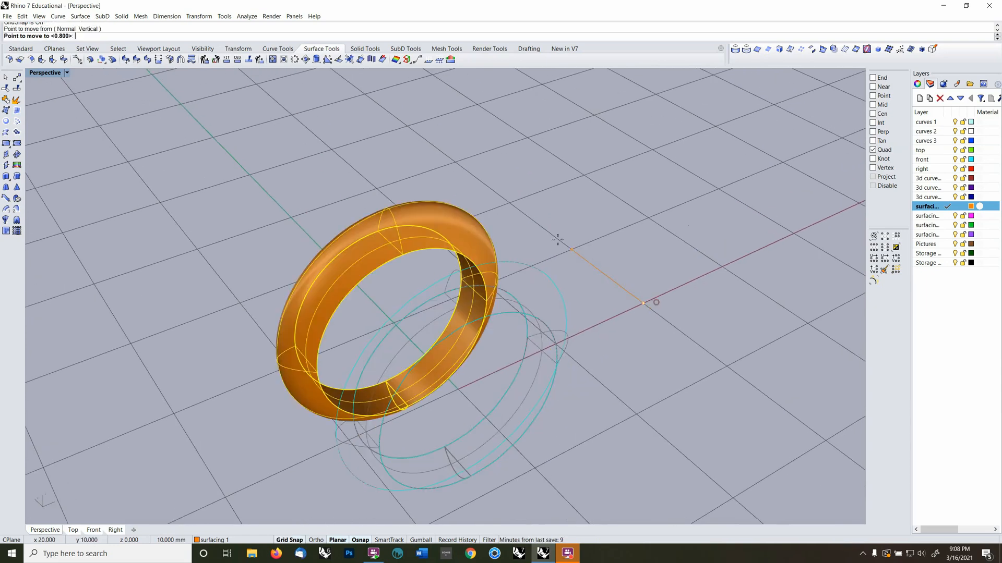
click(510, 202)
click(590, 267)
right_drag(584, 292, 615, 297)
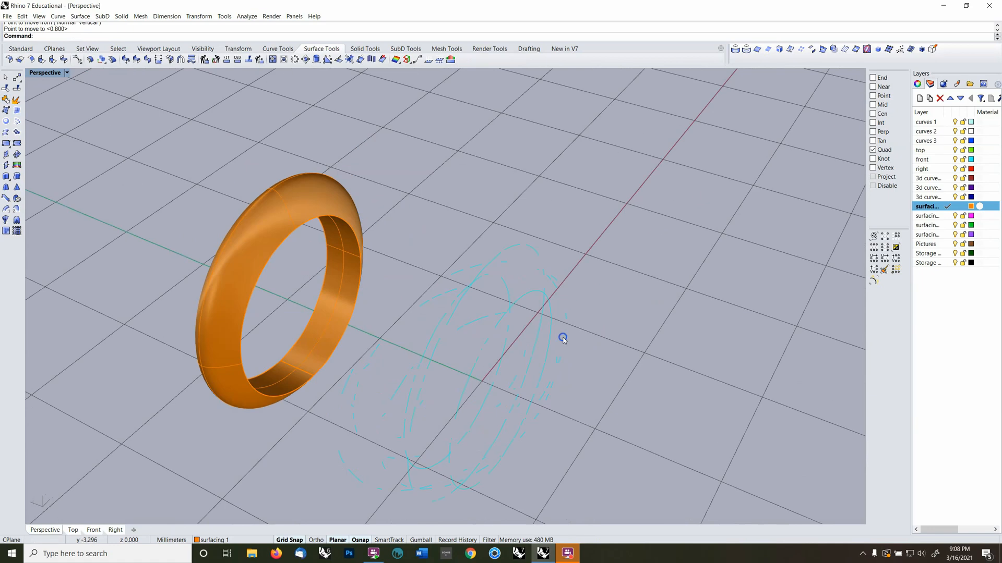
Delete the side circle nearest the view and reduce the source curves to the outer circle and one concentric 17 mm inner circle
shift+right_drag(563, 339, 580, 298)
scroll(581, 301, up, 3)
click(549, 240)
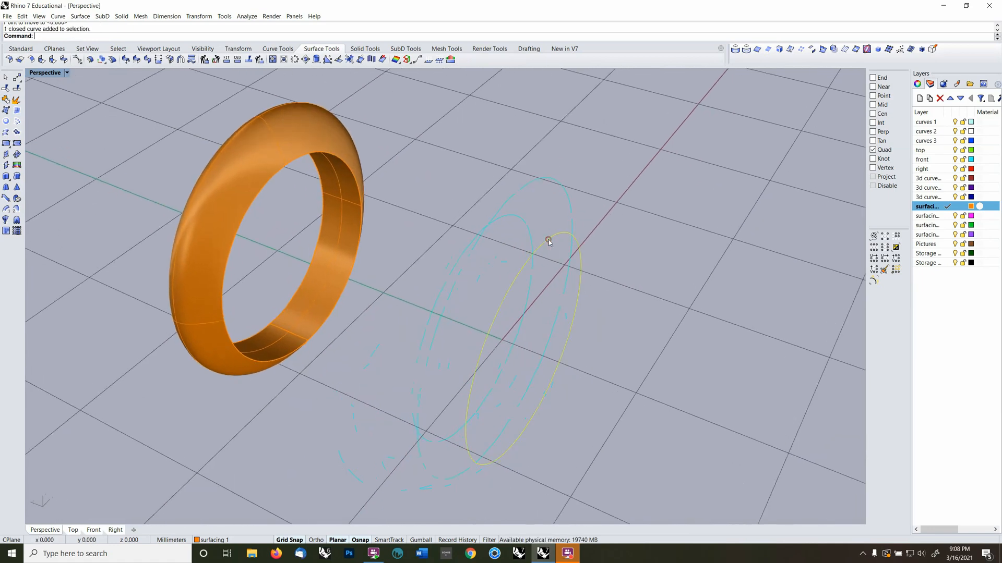
key(Delete)
click(528, 225)
mouse_move(564, 273)
right_down()
mouse_move(543, 276)
mouse_move(595, 324)
mouse_move(616, 310)
mouse_move(573, 286)
right_up()
key(F6)
key(F7)
text(yu)
key(Return)
text(y)
key(Return)
key(F5)
Change the layer of the inner and outer circles to 3d curves III
click(586, 266)
click(599, 226)
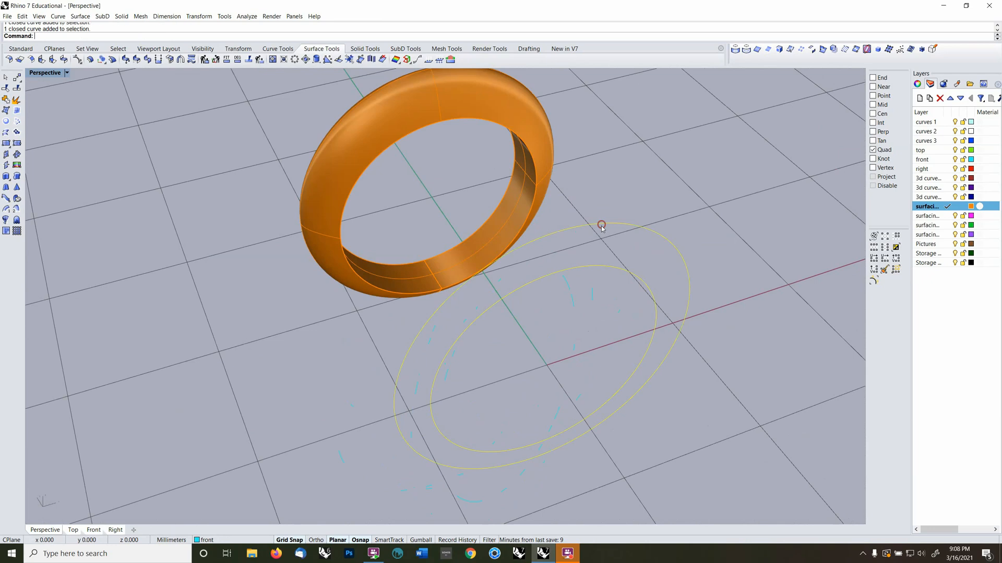
text(changelayer)
key(Return)
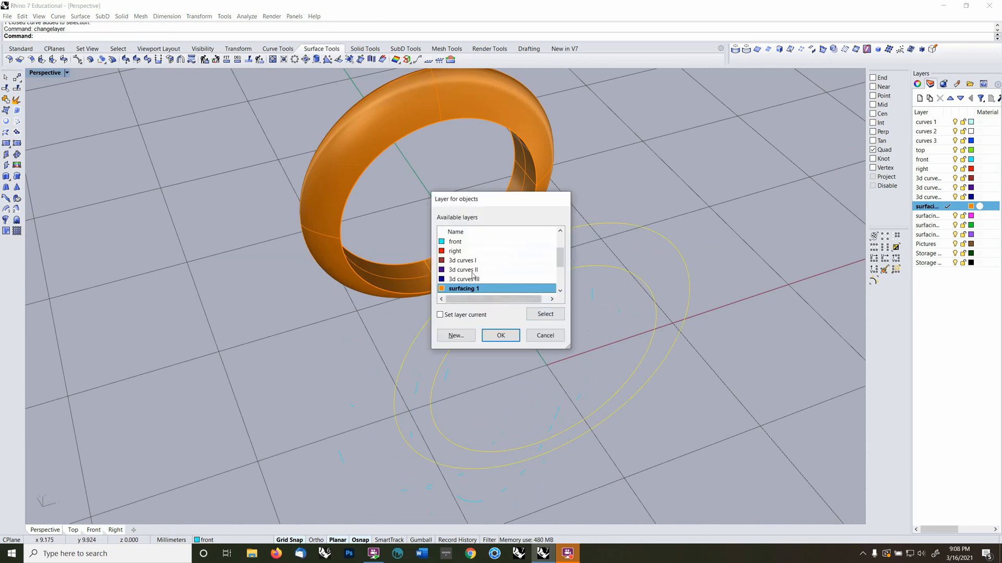
click(472, 270)
click(476, 279)
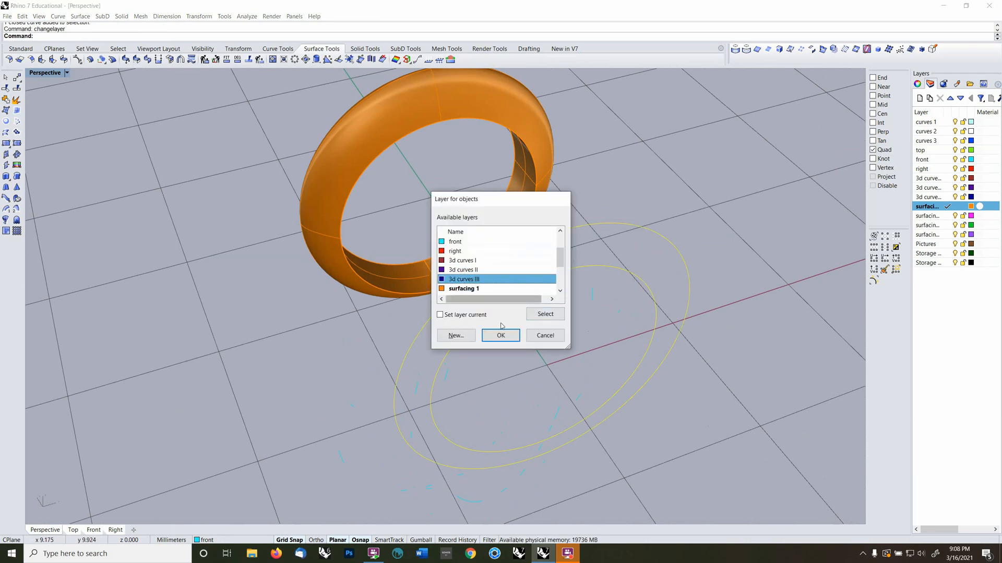
click(500, 336)
Set the construction plane to world Right for drawing a cross-section at the bottom of the circles
right_drag(571, 349, 463, 336)
scroll(593, 316, down, 6)
scroll(443, 351, up, 8)
key(F5)
text(r)
click(360, 123)
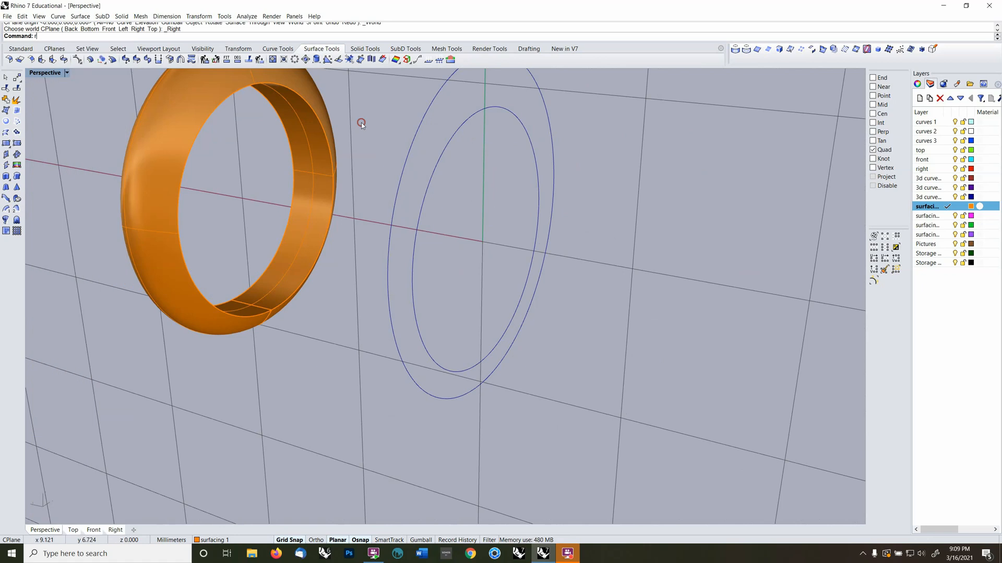
Draw a Diameter ellipse on layer 3d curves III between the lower quadrants of both circles, with a 1.95 mm second semi-axis
click(273, 49)
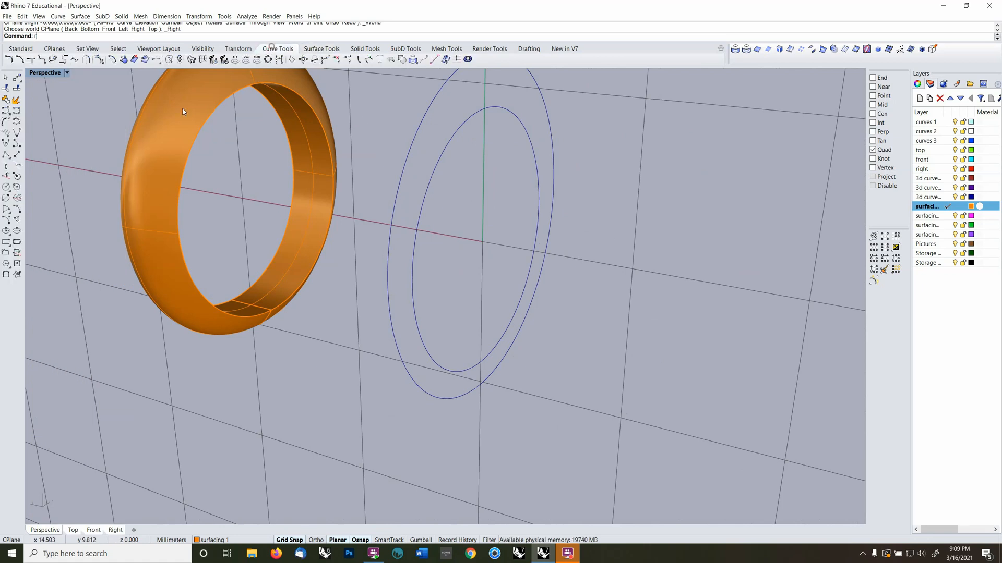
click(9, 230)
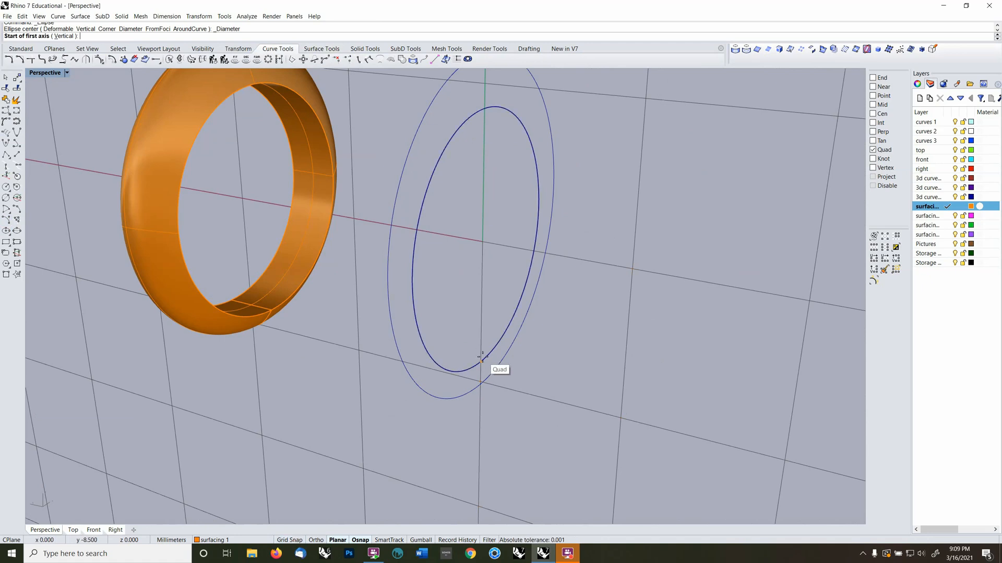
click(947, 197)
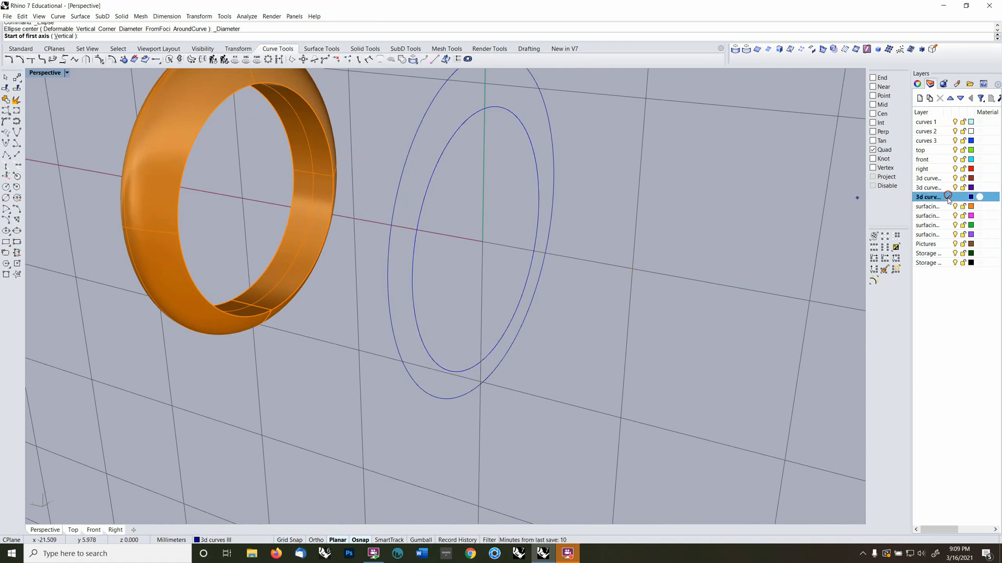
click(479, 361)
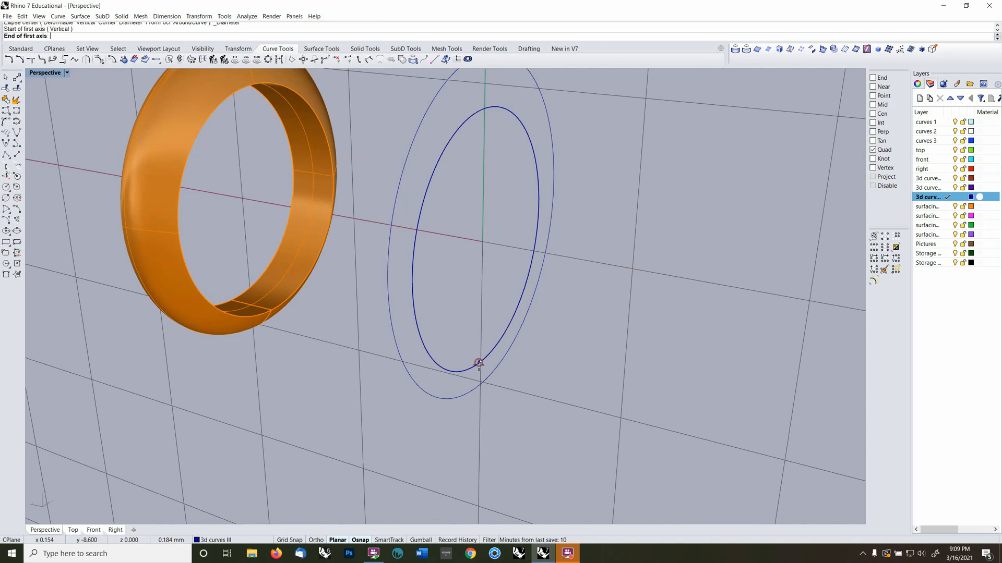
click(480, 384)
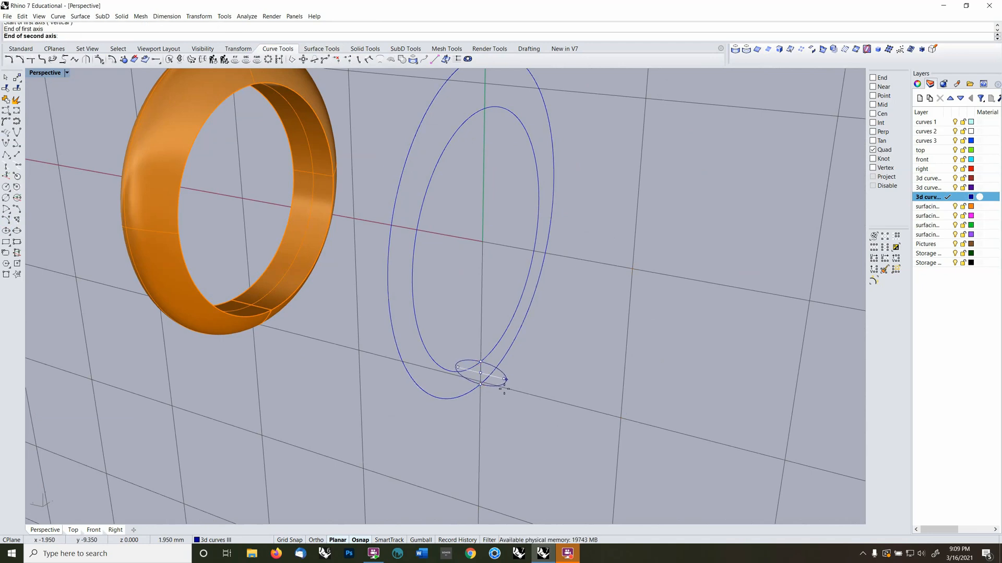
click(506, 384)
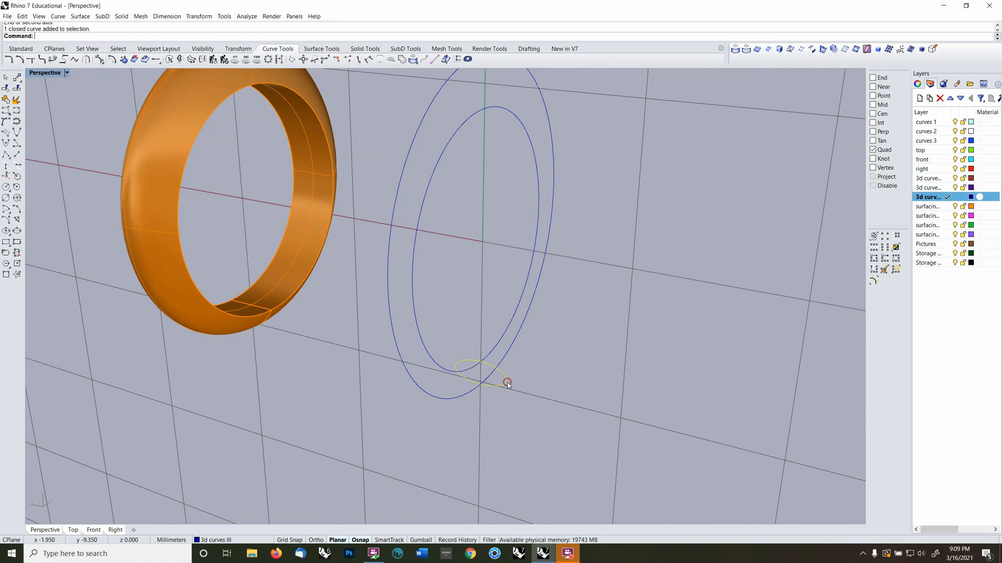
right_drag(507, 383, 532, 302)
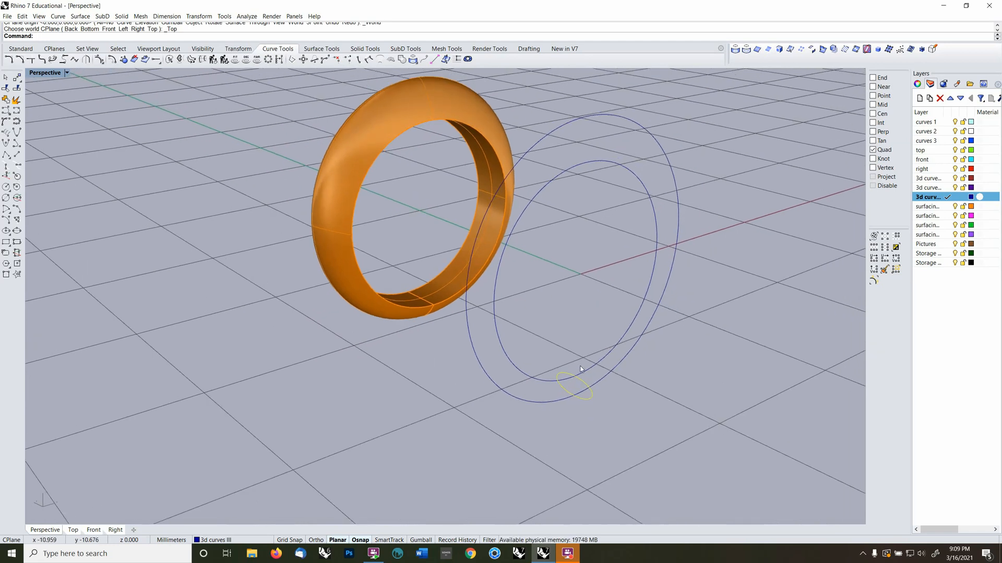
Try a three-point orient of the ellipse from the circles' lower quadrants to their negative-X side quadrants, without copying or scaling
right_drag(600, 374, 589, 355)
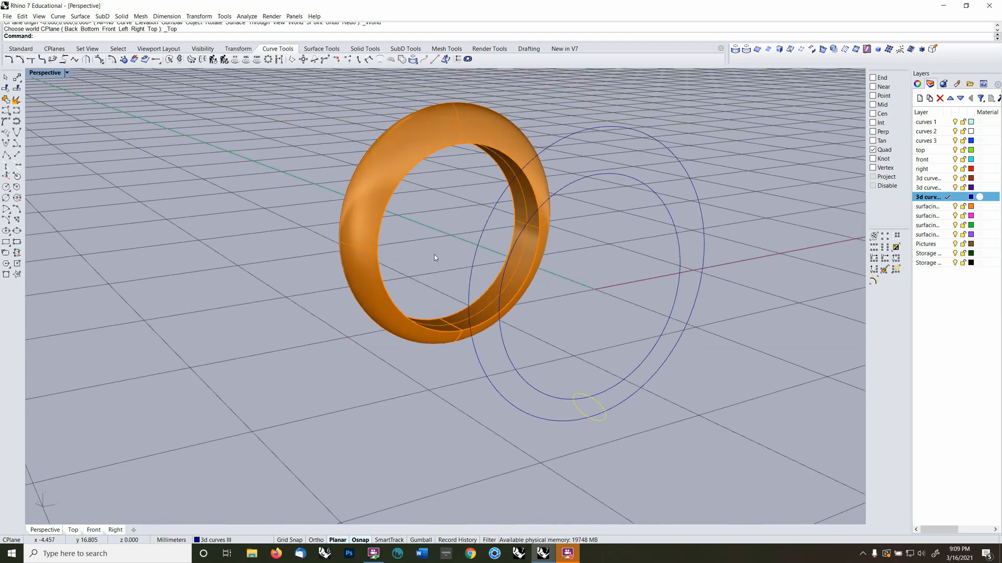
click(227, 45)
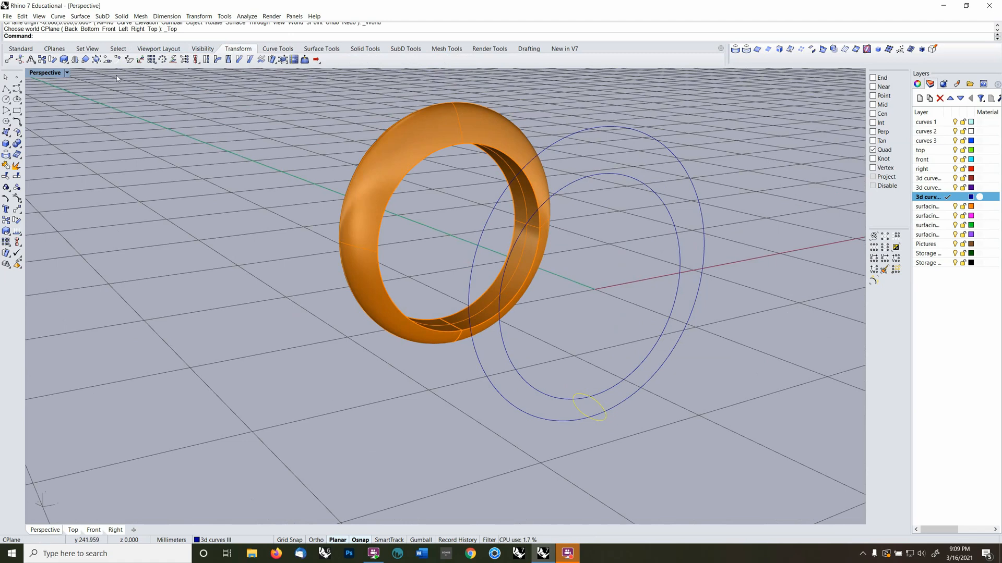
right_click(86, 60)
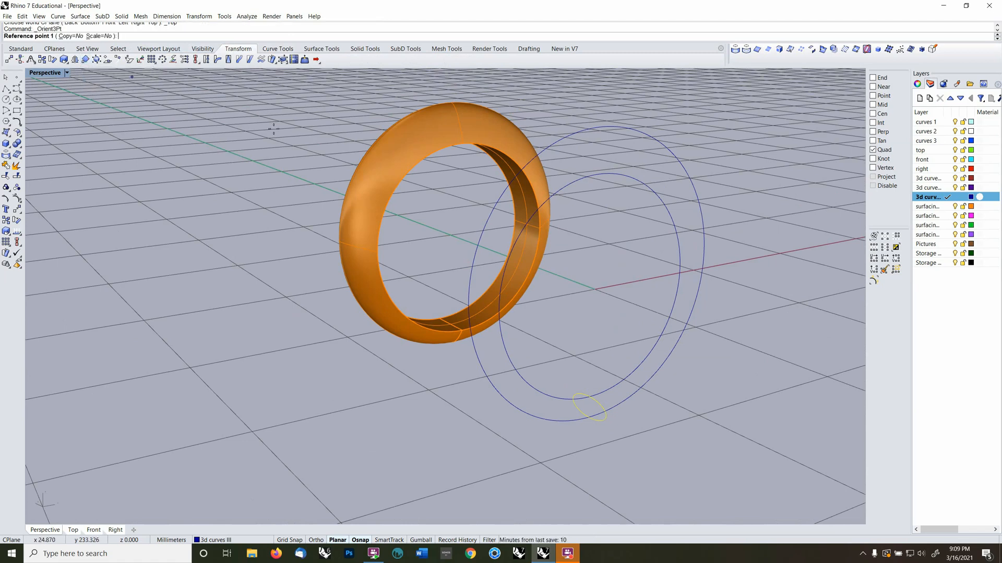
click(590, 397)
click(606, 416)
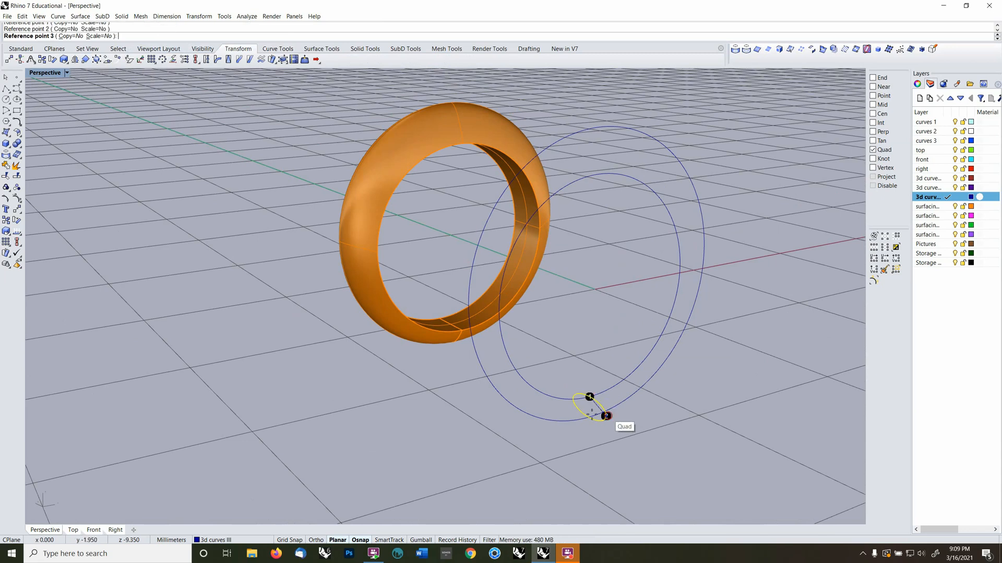
click(590, 417)
right_drag(564, 340, 574, 361)
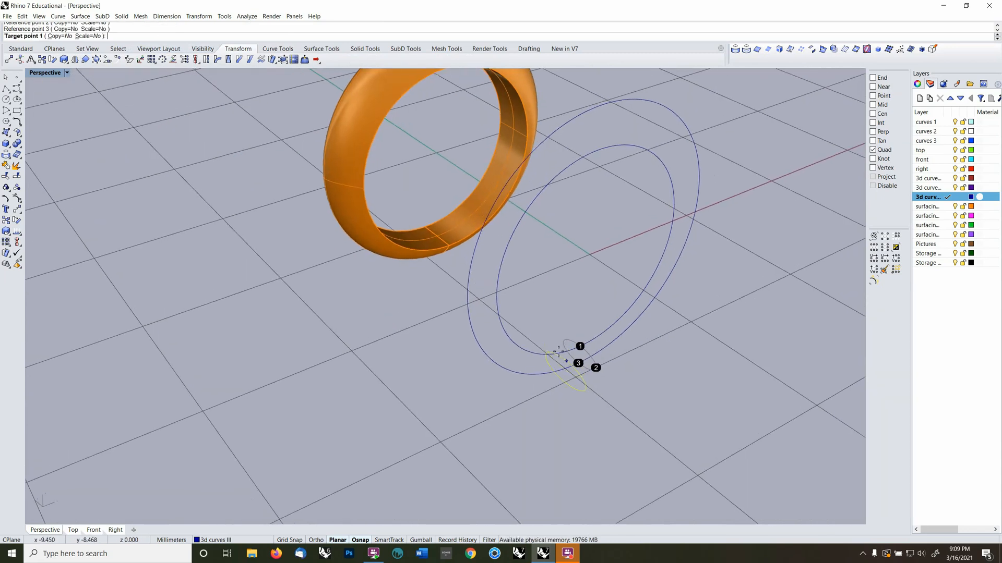
click(499, 292)
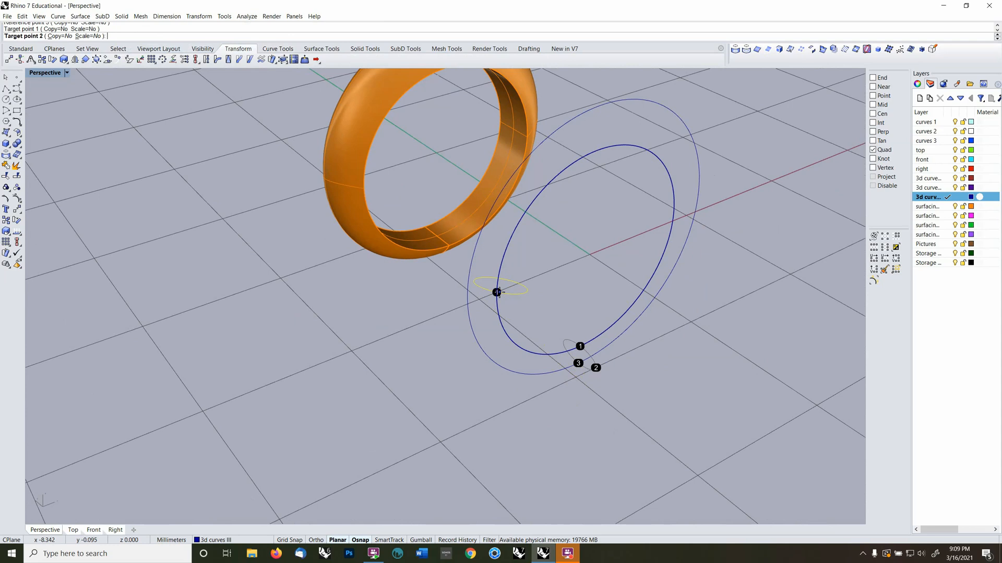
click(537, 341)
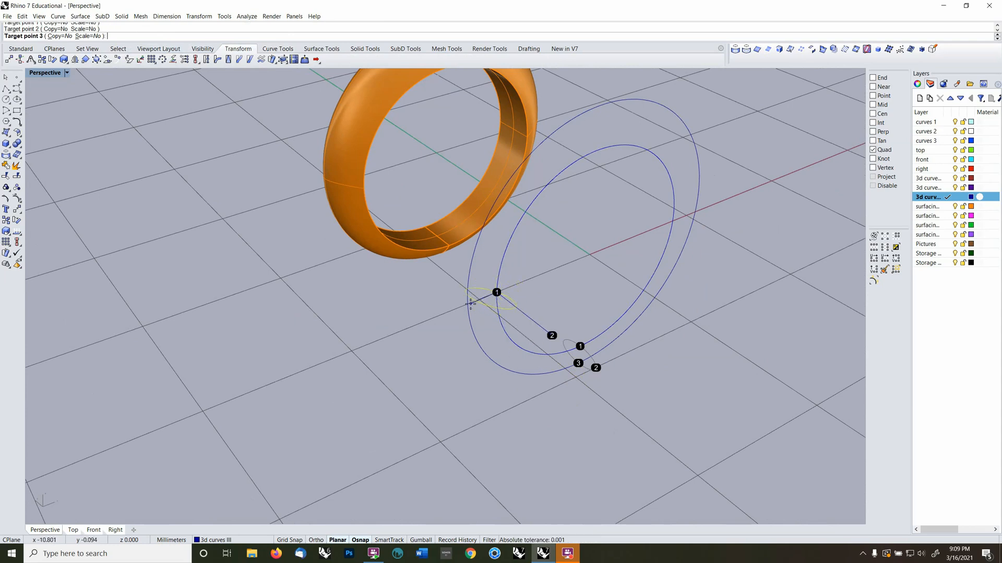
click(470, 303)
right_drag(476, 300, 494, 328)
key(ctrl+z)
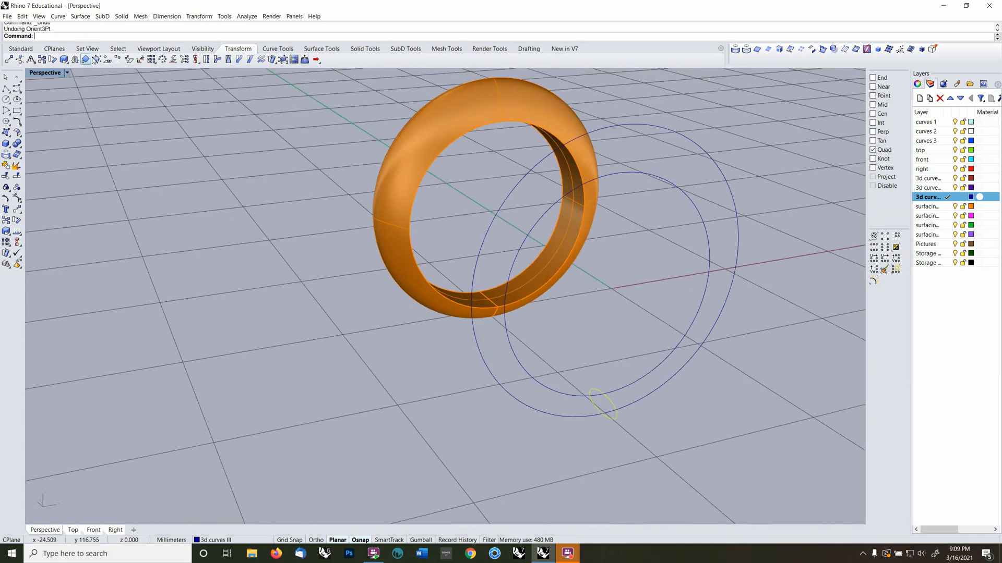
Copy the ellipse with a three-point orient, without scaling, from the circles' lower quadrants to their negative-X side quadrants
click(87, 61)
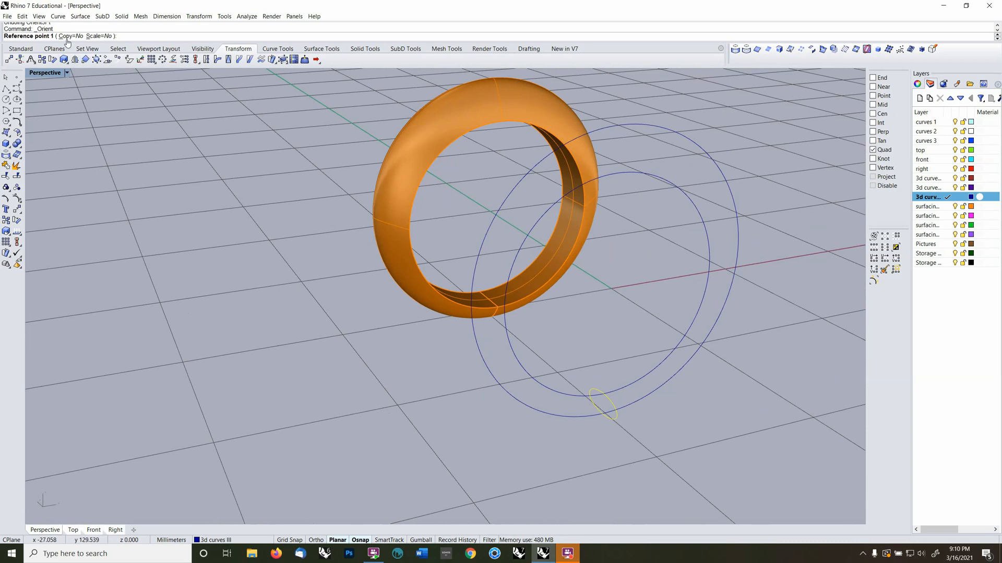
click(70, 37)
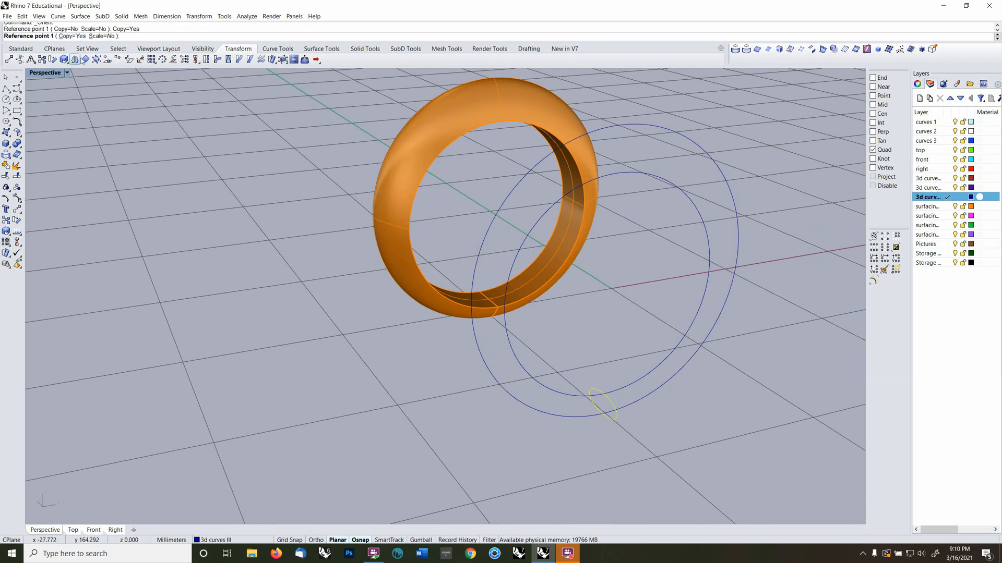
click(75, 60)
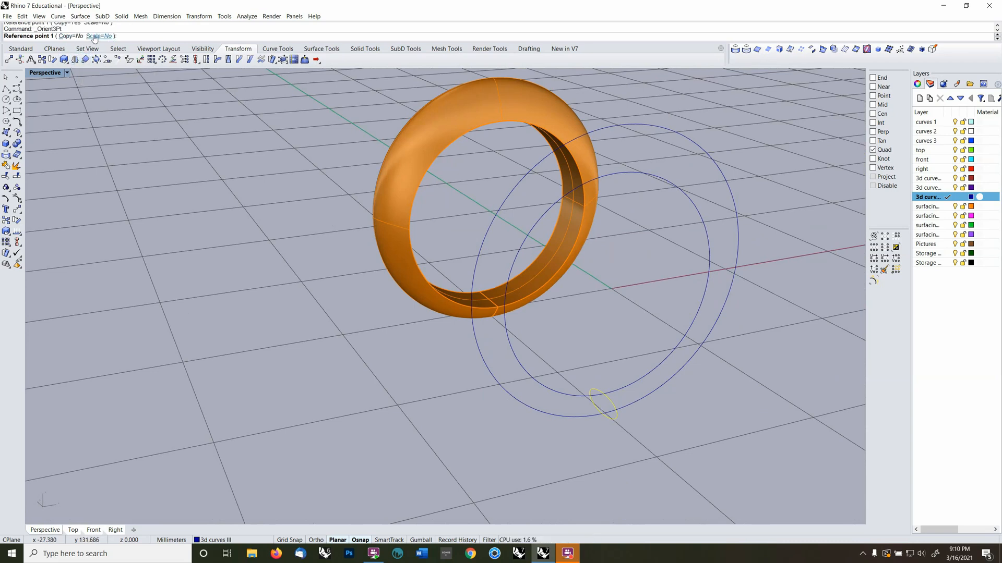
click(67, 37)
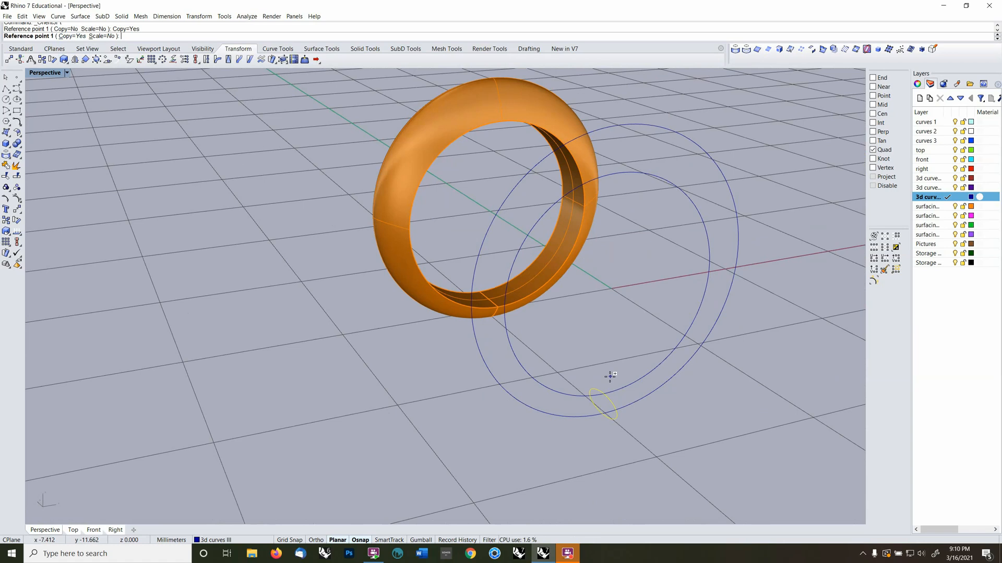
click(604, 393)
click(602, 414)
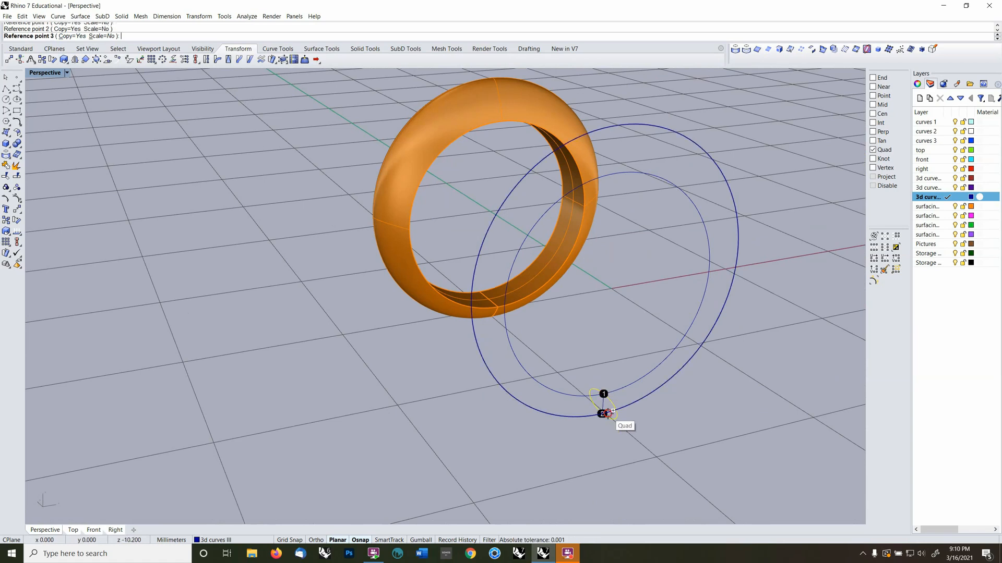
click(617, 418)
scroll(577, 297, up, 4)
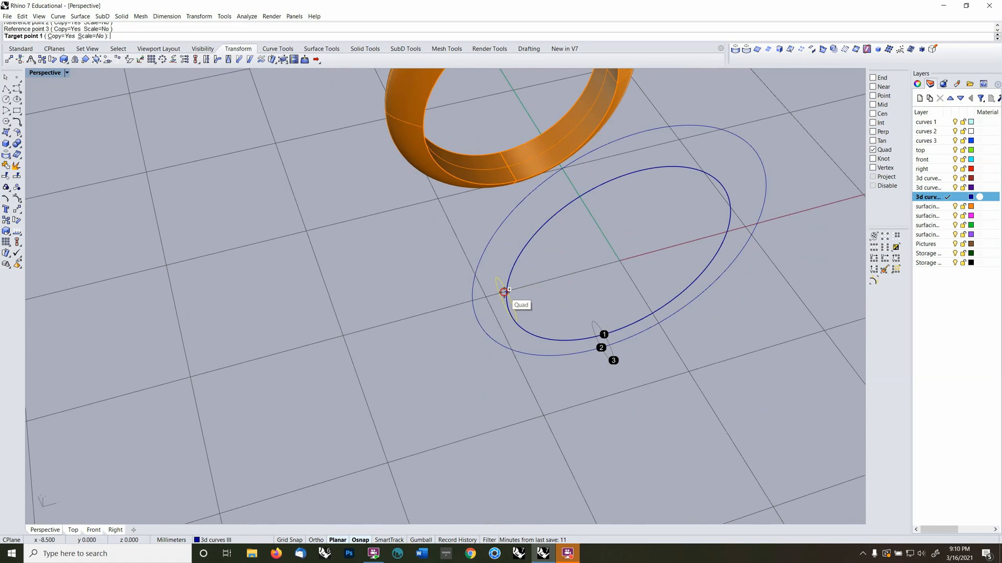
click(506, 291)
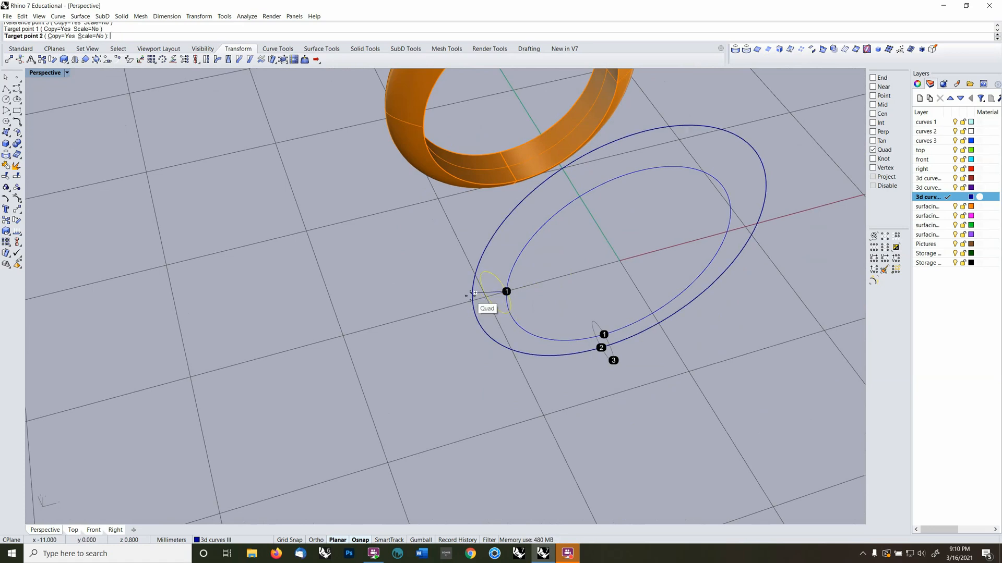
click(473, 294)
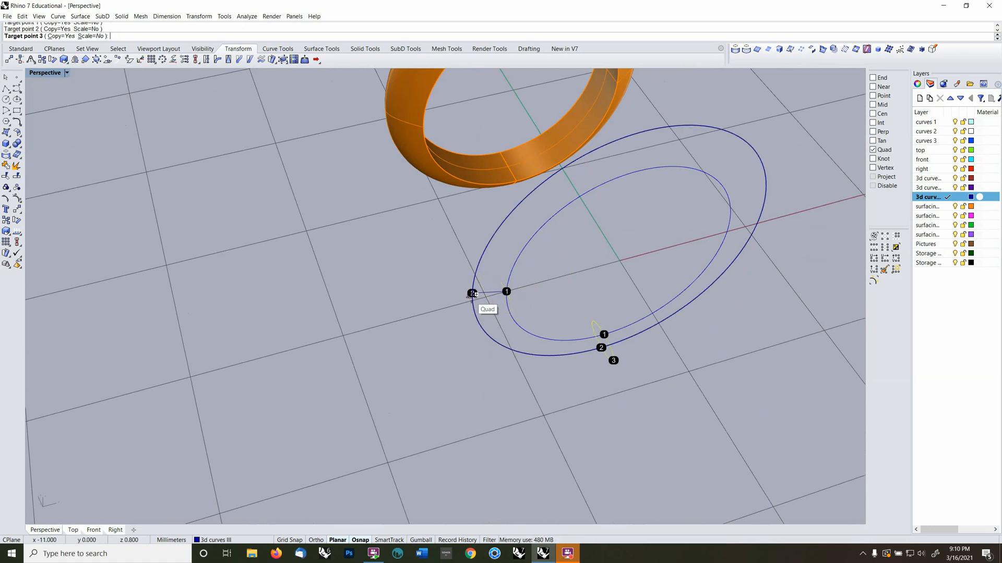
click(542, 395)
right_click(545, 409)
right_drag(546, 409, 457, 355)
Hide the orange ring's surfacing layer and align the construction plane to the copied side ellipse
click(469, 367)
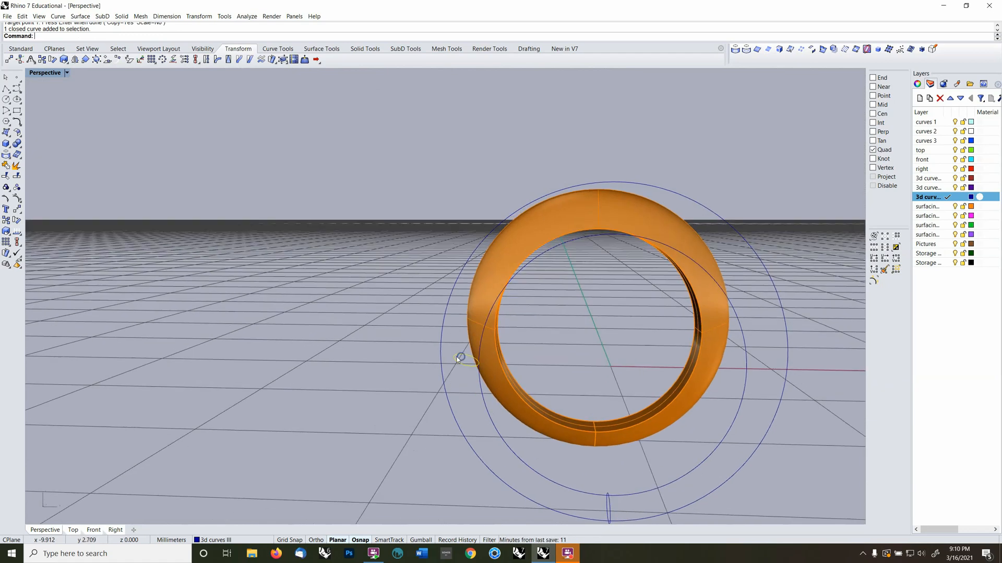
click(954, 206)
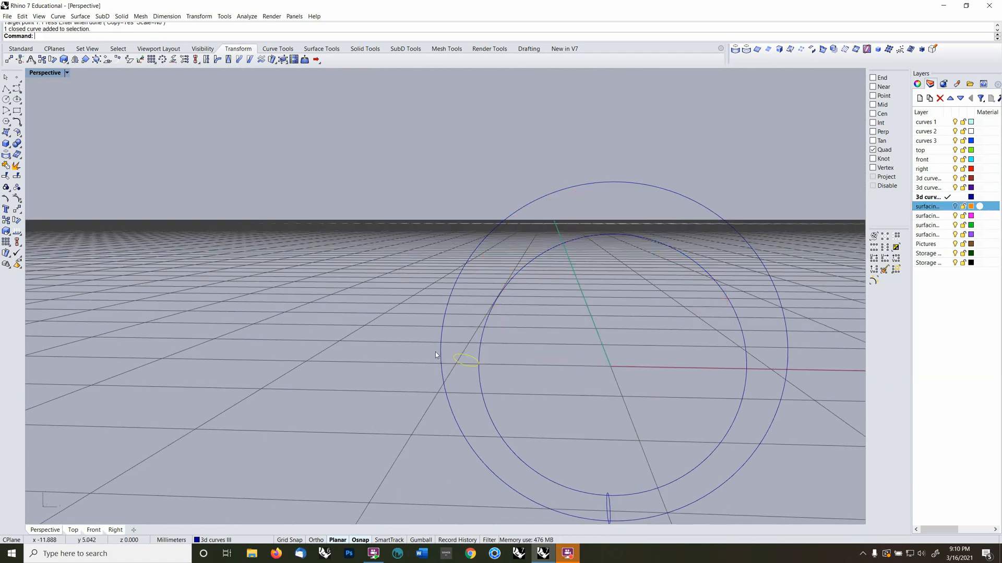
right_drag(435, 354, 493, 307)
right_drag(499, 328, 497, 326)
scroll(499, 299, up, 3)
scroll(500, 299, up, 3)
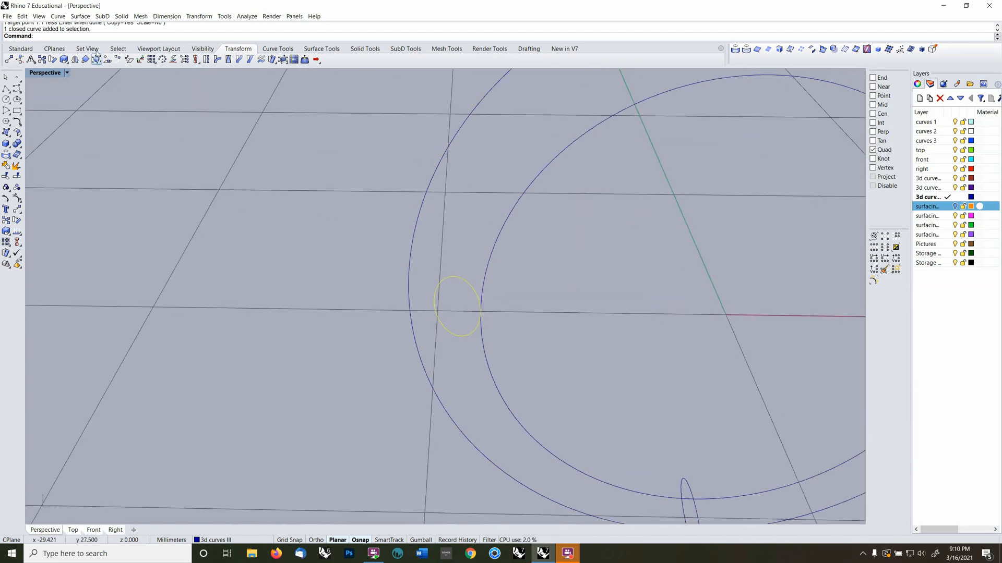
click(54, 48)
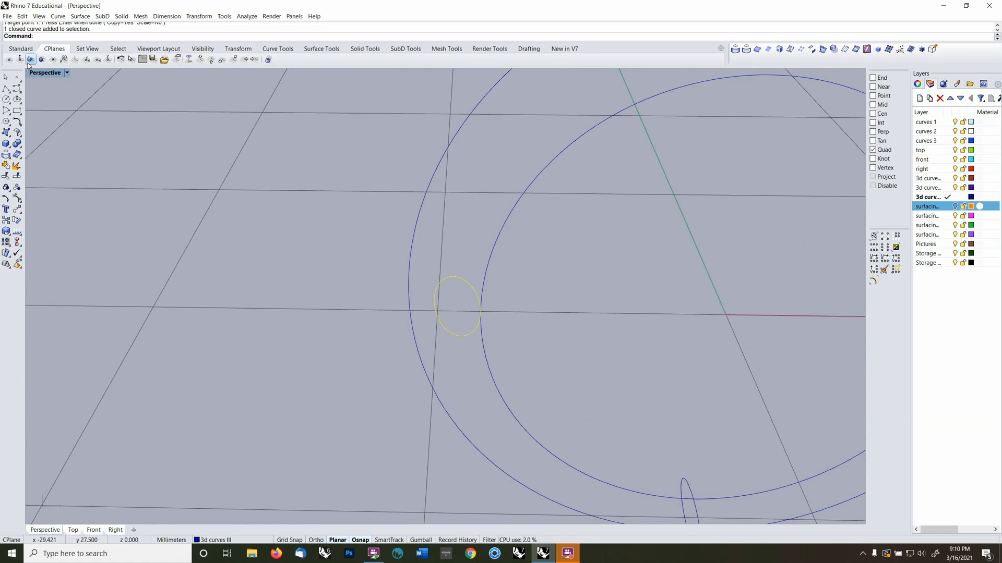
click(31, 59)
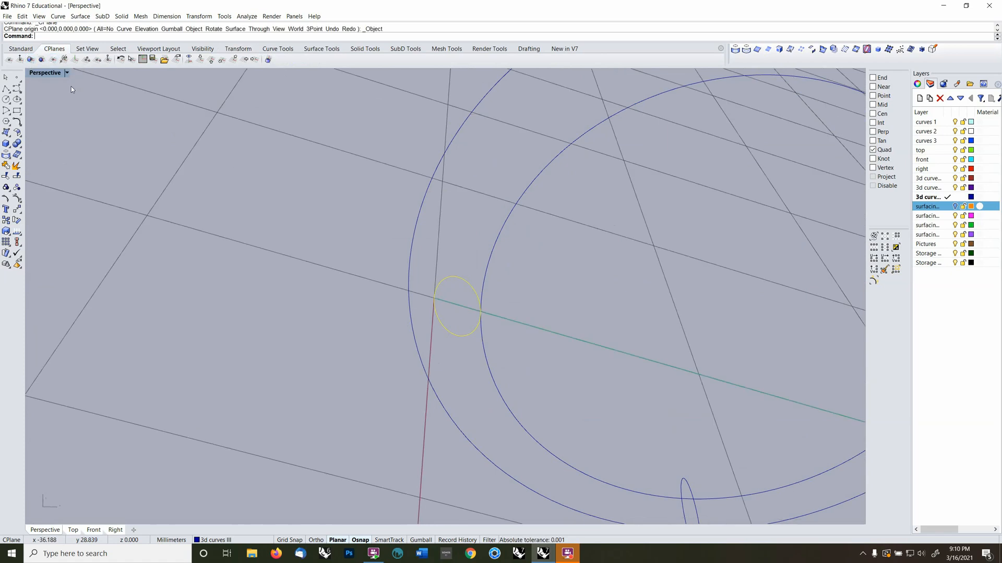
Non-uniformly scale the side ellipse from its inner quadrant, stretching only the Y axis to the intersection with the outer circle
click(237, 49)
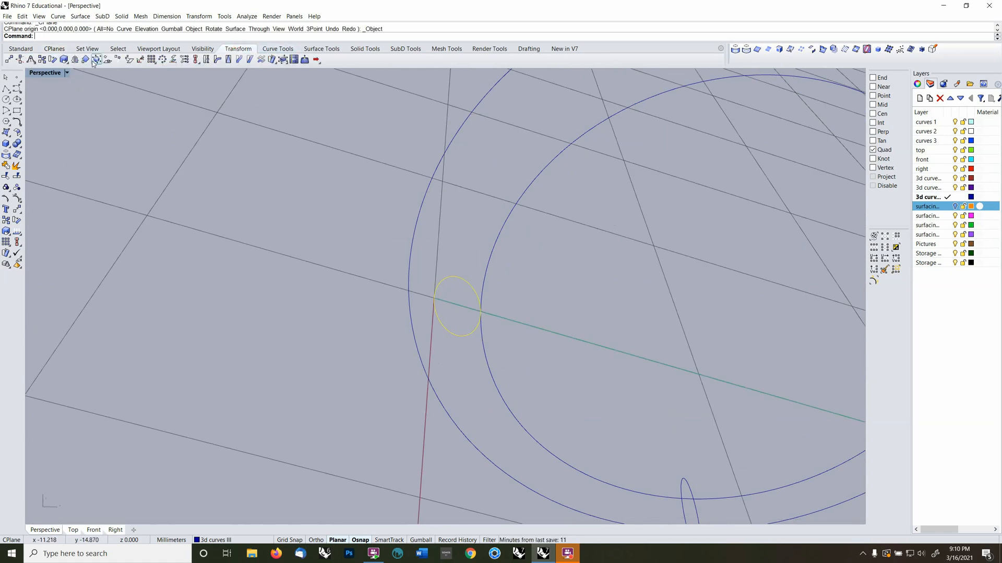
click(65, 60)
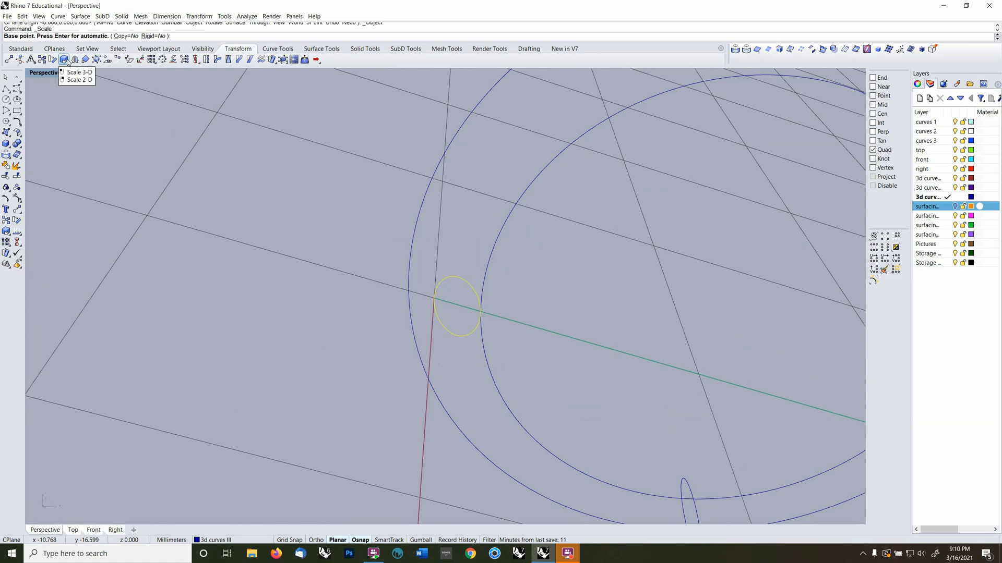
click(70, 63)
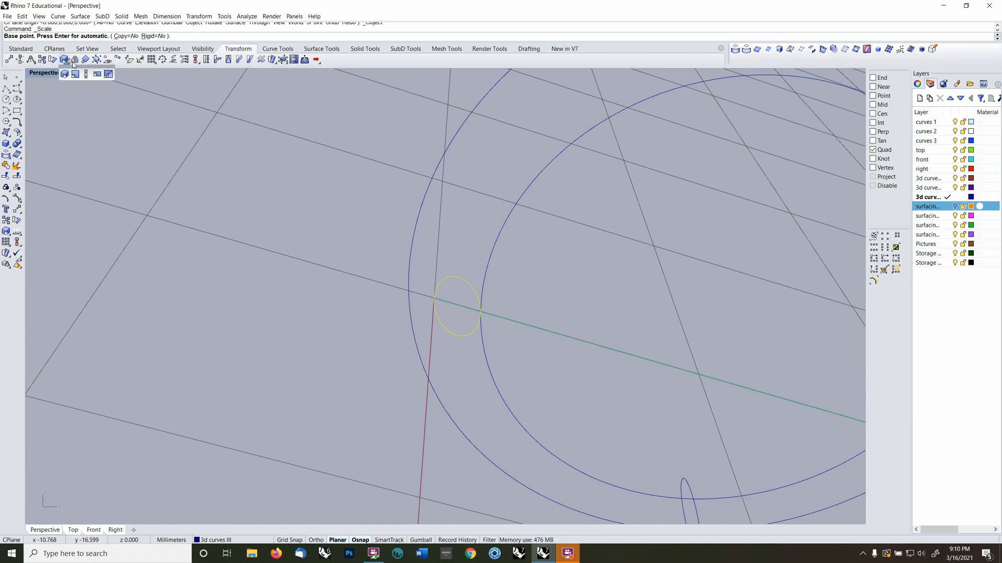
click(97, 74)
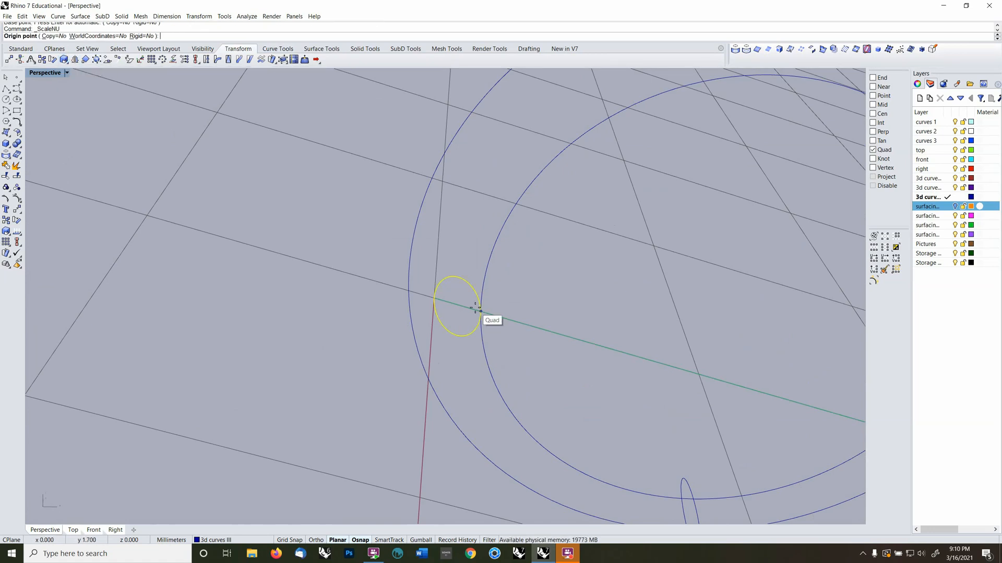
click(482, 313)
key(Return)
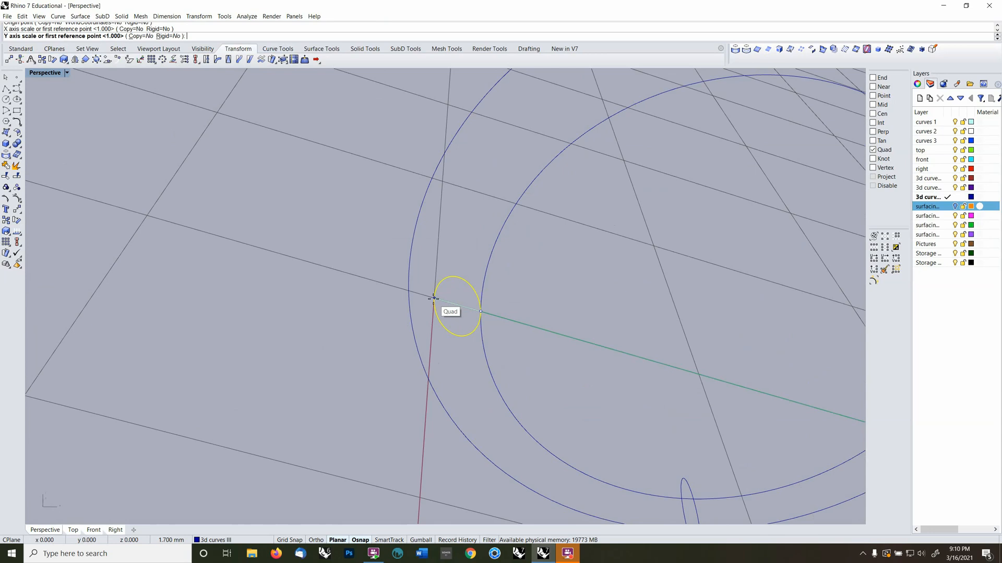
click(433, 298)
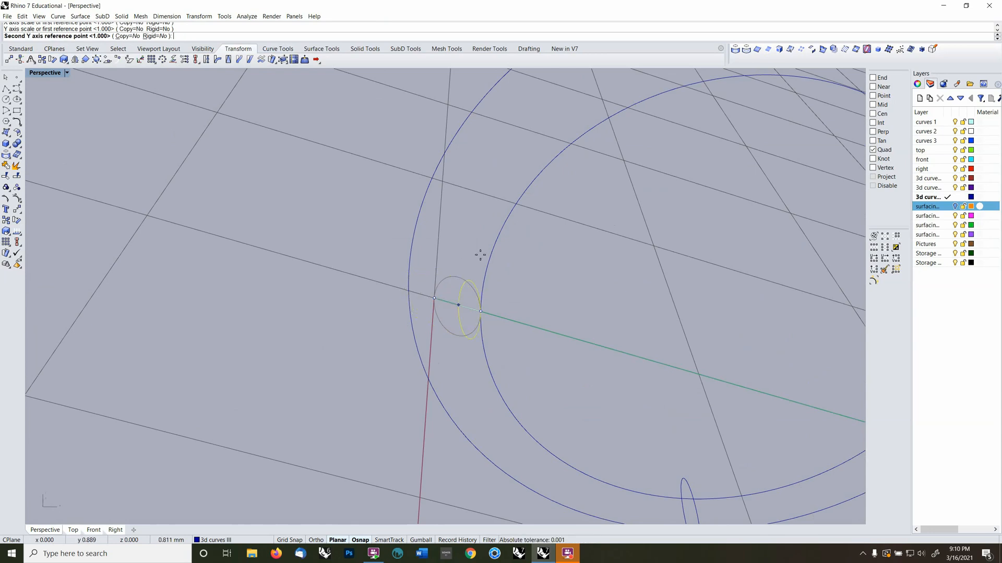
click(872, 123)
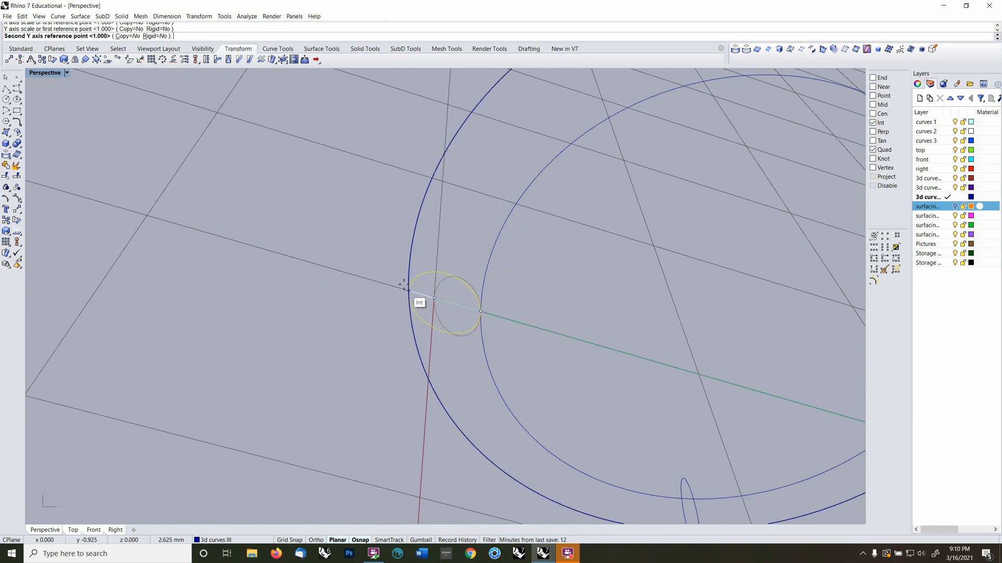
click(407, 290)
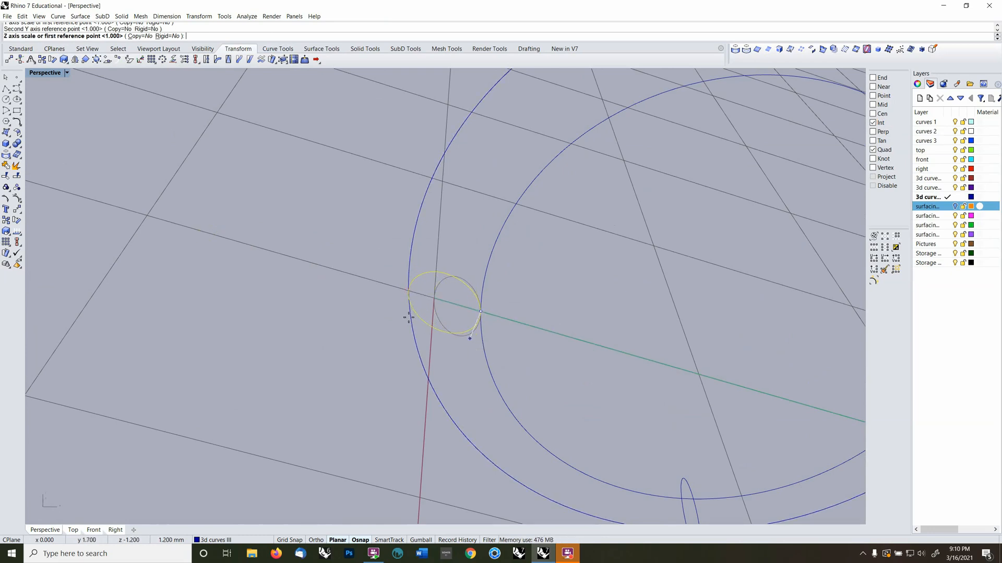
right_drag(410, 317, 413, 285)
right_click(412, 285)
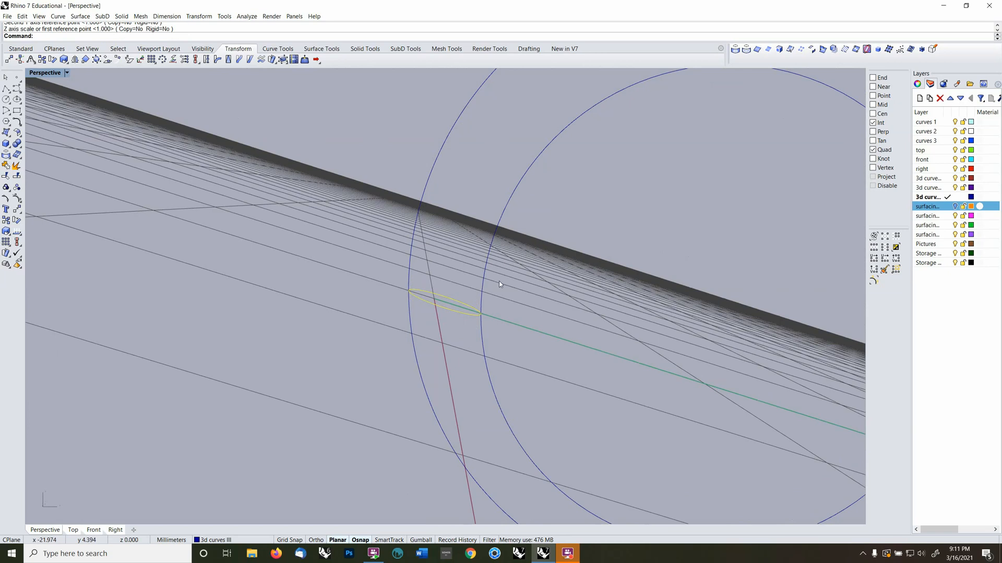
With the world Front construction plane, rotate the side ellipse about its inner quadrant to align with the X axis, and restore world Top
right_drag(499, 282, 530, 314)
key(F5)
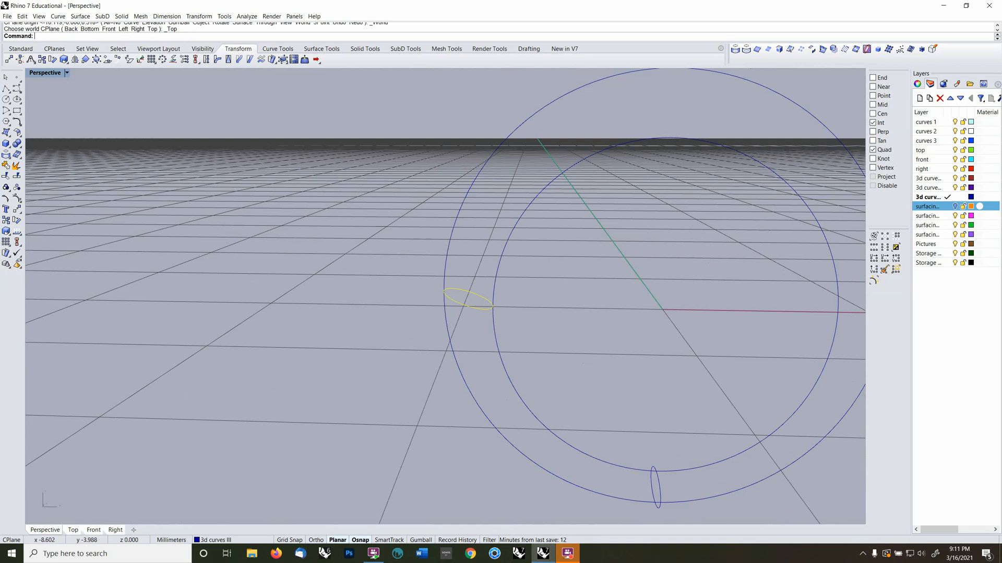
click(269, 190)
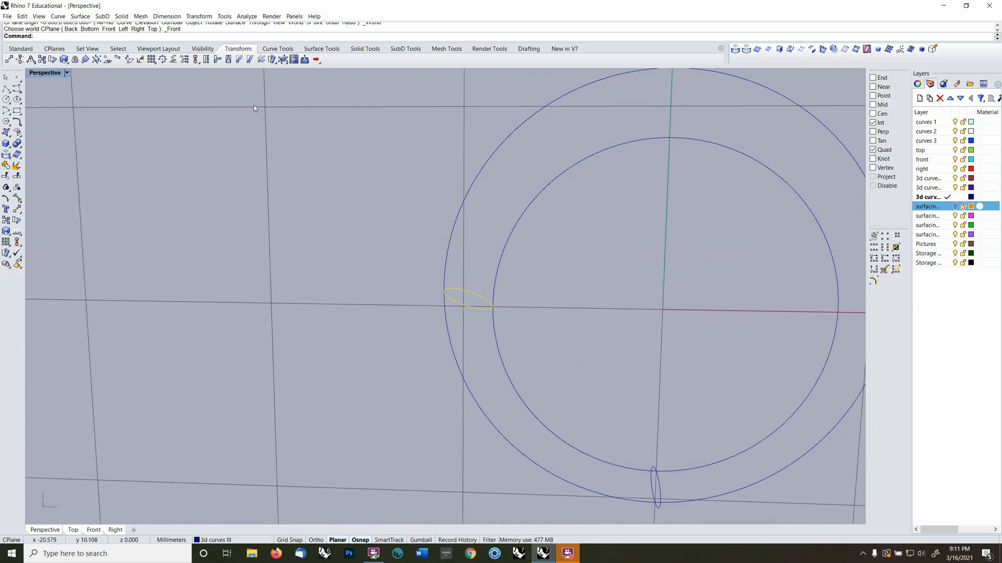
click(51, 60)
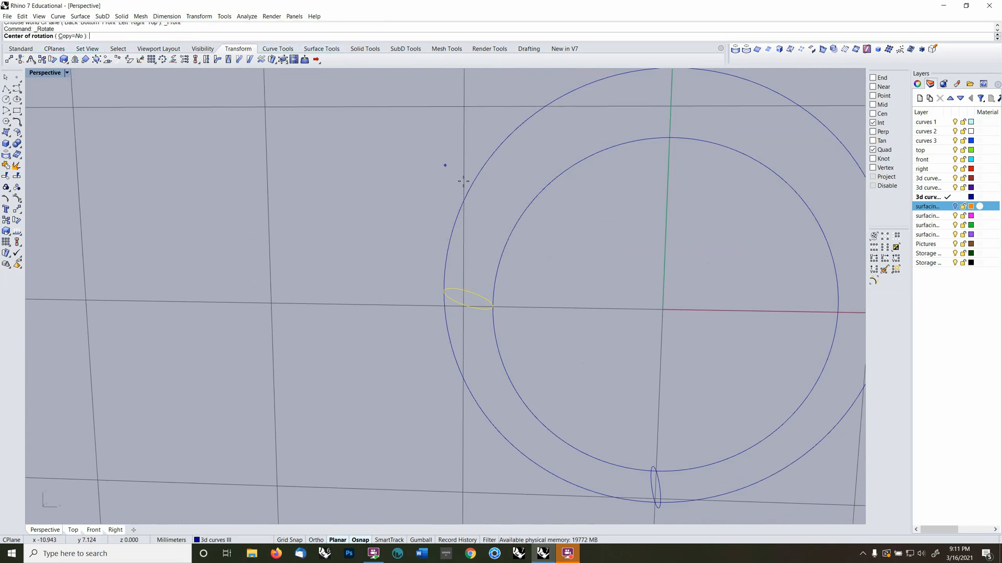
click(493, 307)
click(444, 291)
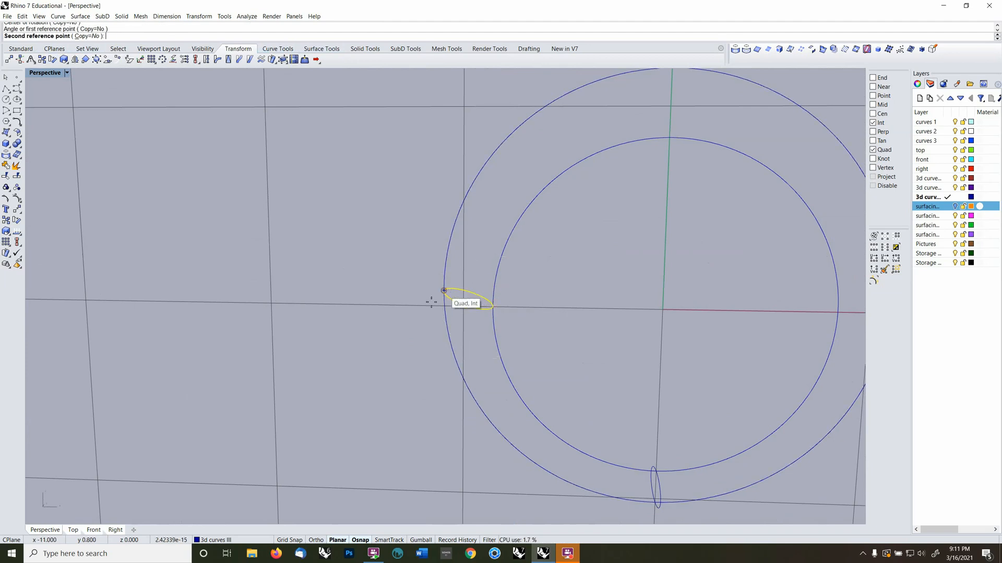
click(407, 333)
right_drag(532, 260, 495, 265)
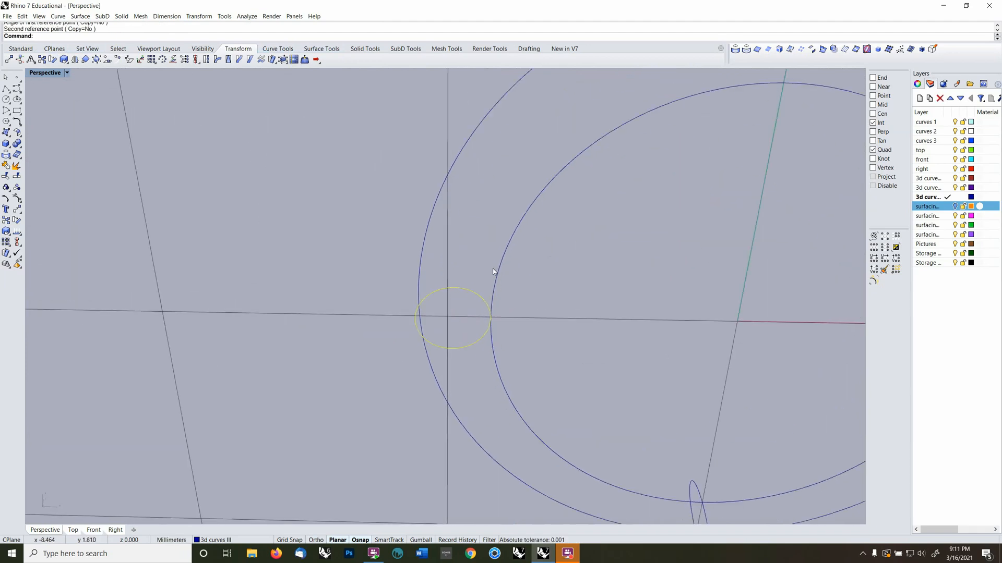
key(F4)
Try a non-uniform scale of the side ellipse in X only, from its inner quadrant to the outer circle's intersection, and undo it
right_click(340, 47)
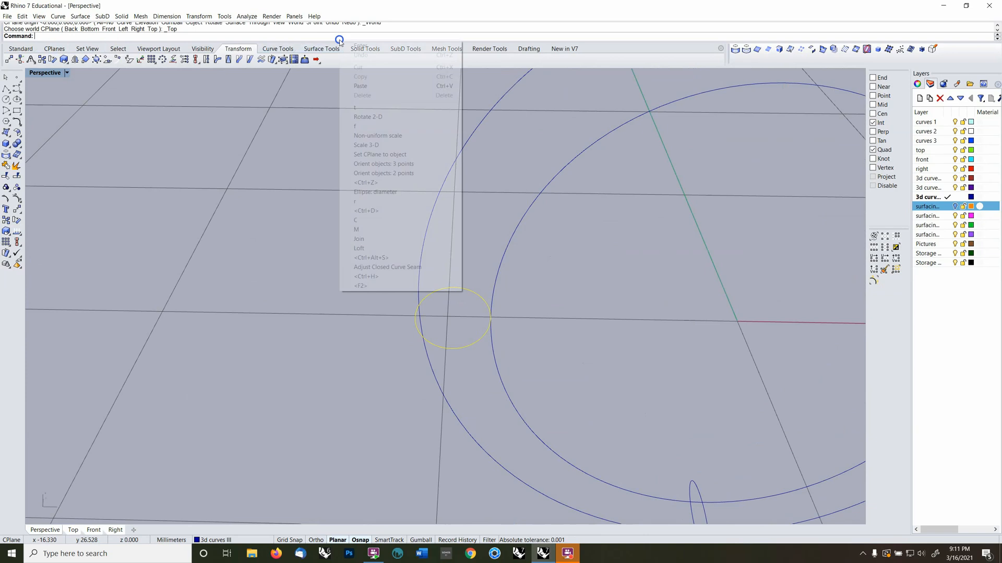
click(384, 134)
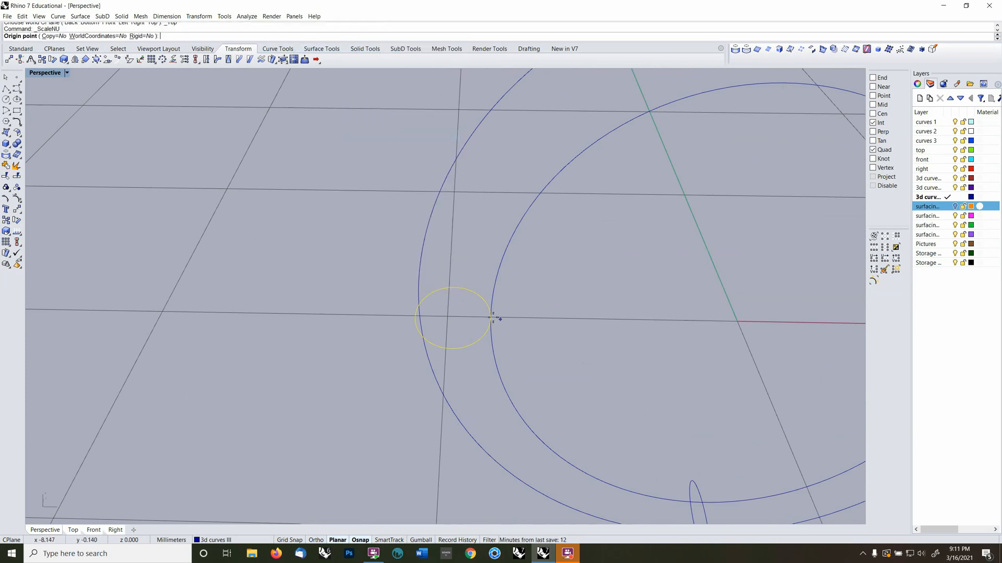
click(490, 317)
click(416, 315)
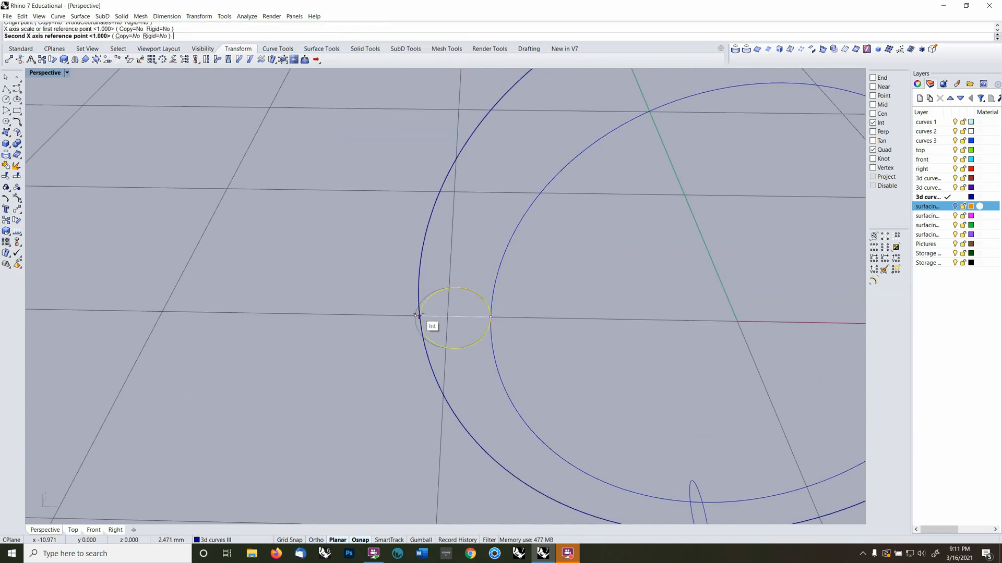
click(418, 315)
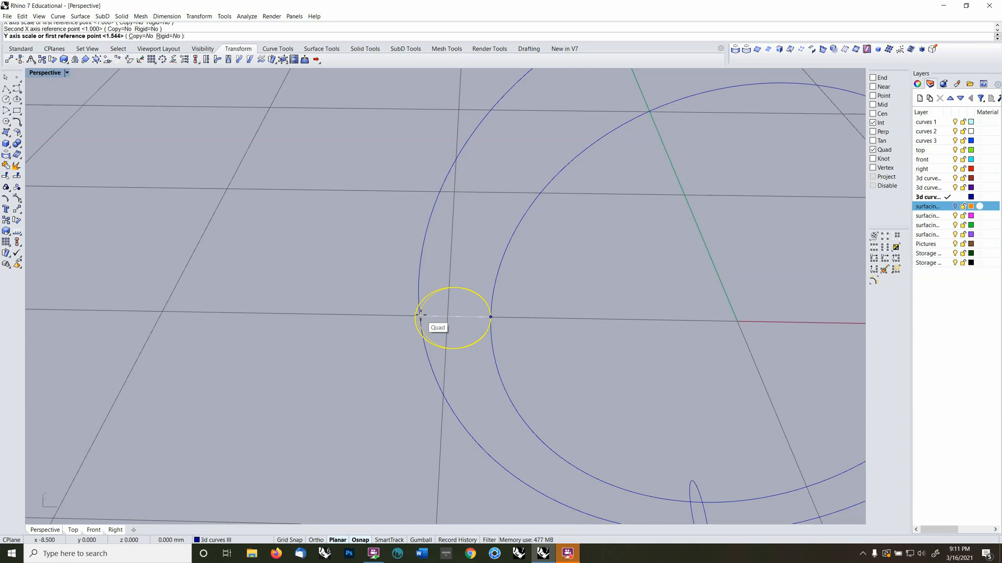
key(Return)
key(Return)
right_drag(420, 320, 496, 321)
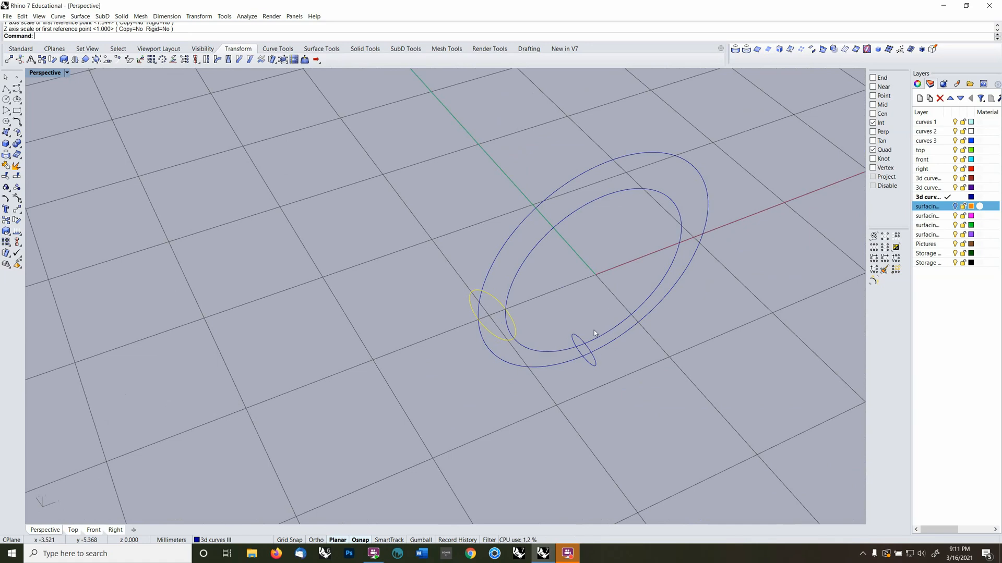
right_drag(594, 330, 517, 323)
key(ctrl+z)
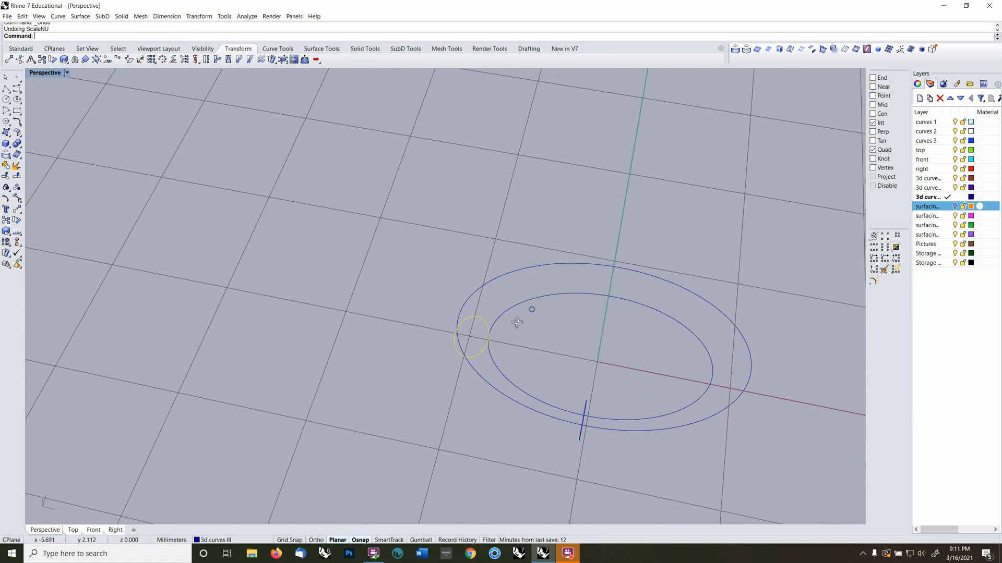
Non-uniformly scale the side ellipse in X only, from its inner quadrant to the outer circle's intersection, keeping the Y factor at 1
scroll(517, 323, up, 5)
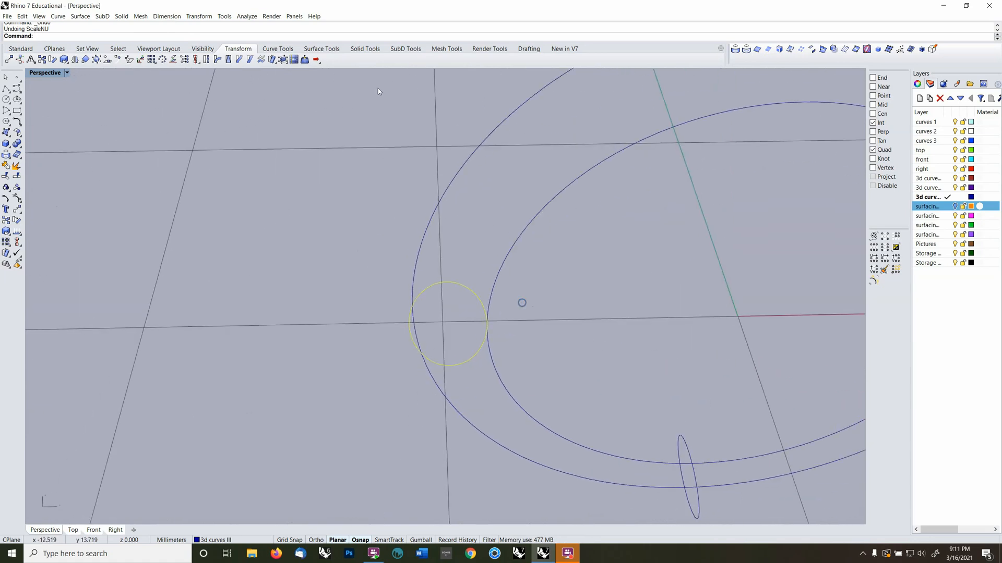
right_click(354, 41)
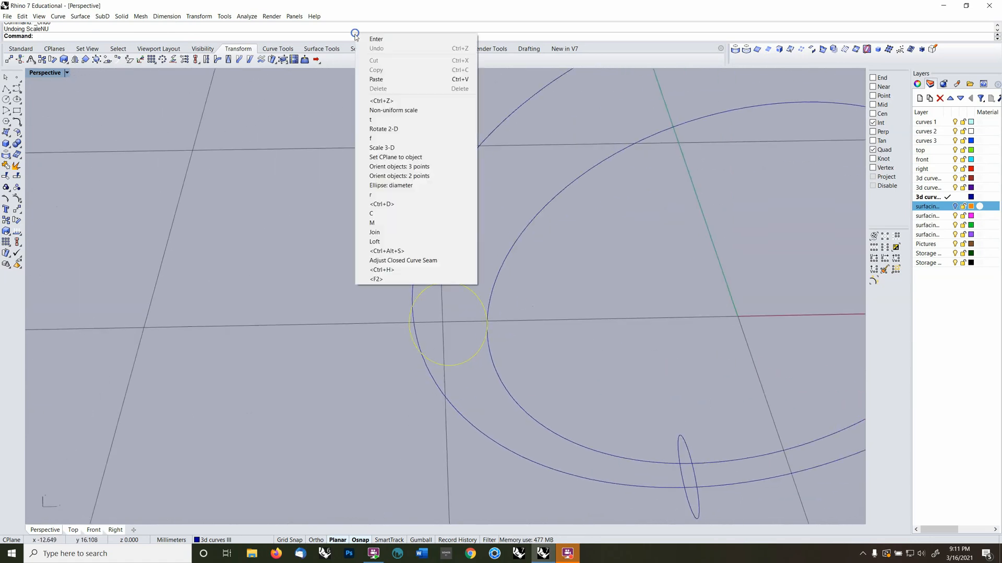
click(387, 110)
click(488, 323)
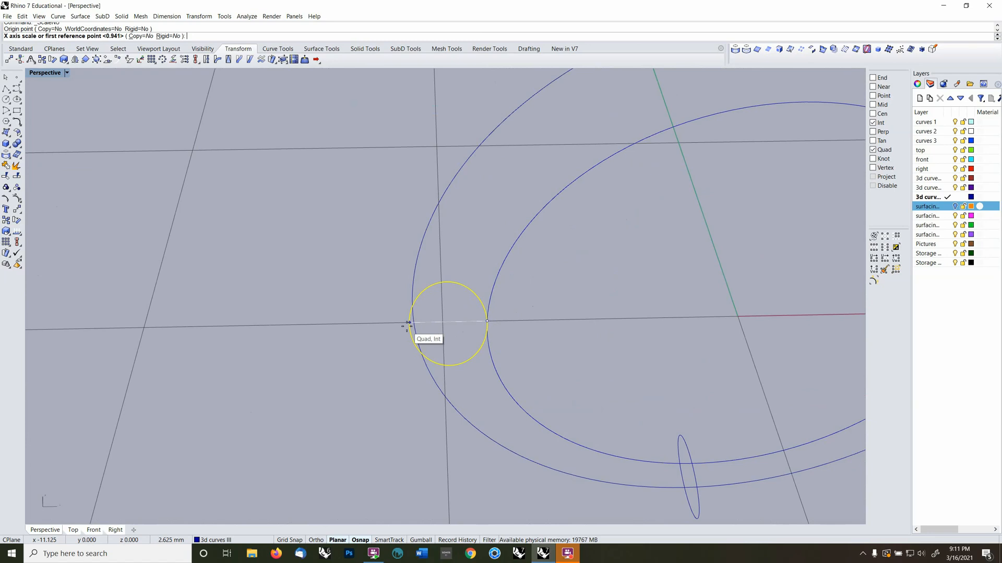
click(408, 323)
click(414, 323)
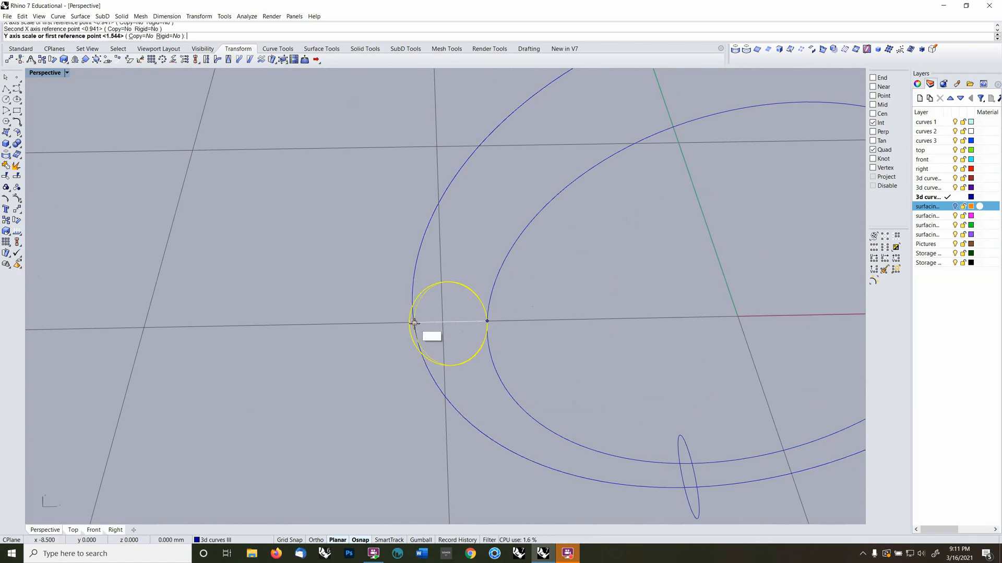
text(1)
key(Return)
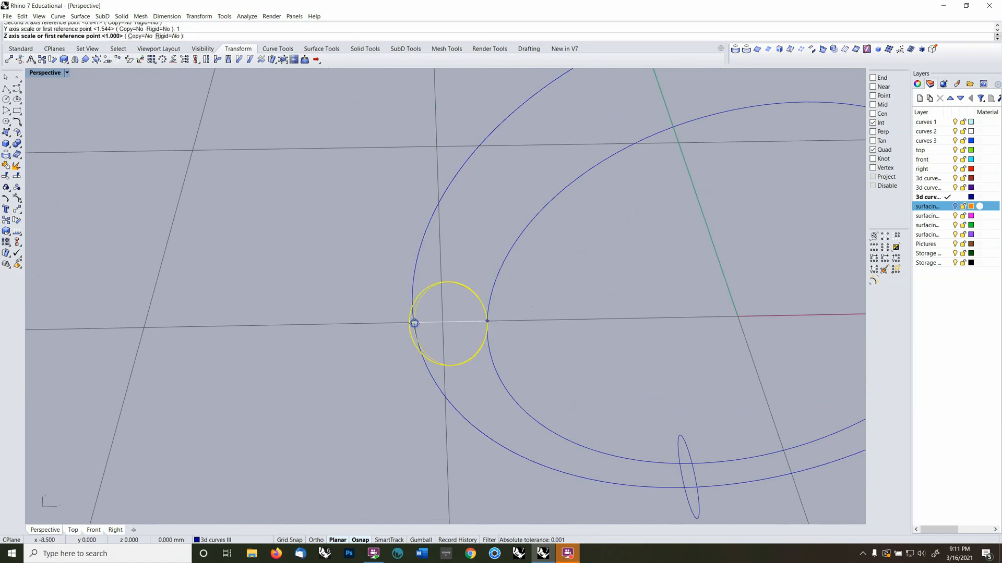
key(Return)
Mirror a copy of the side ellipse across the Y axis through the origin (0) to the ring's opposite side
scroll(470, 320, down, 2)
right_drag(470, 320, 567, 312)
text(mirror)
key(Return)
text(0)
key(Return)
click(711, 362)
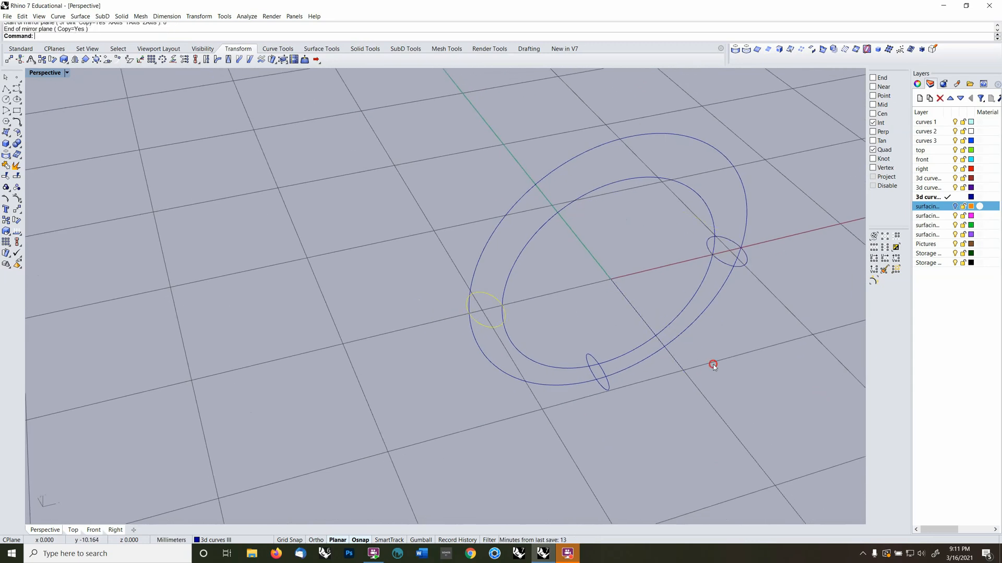
With the world Right construction plane, mirror a copy of the bottom ellipse through the origin (0) to the top of the ring
right_drag(711, 362, 583, 332)
click(540, 357)
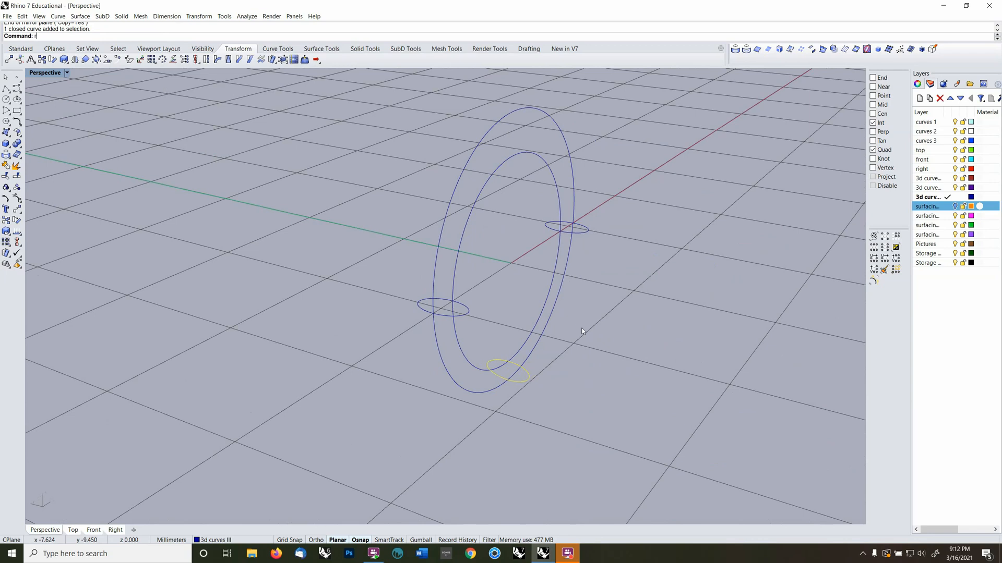
key(Return)
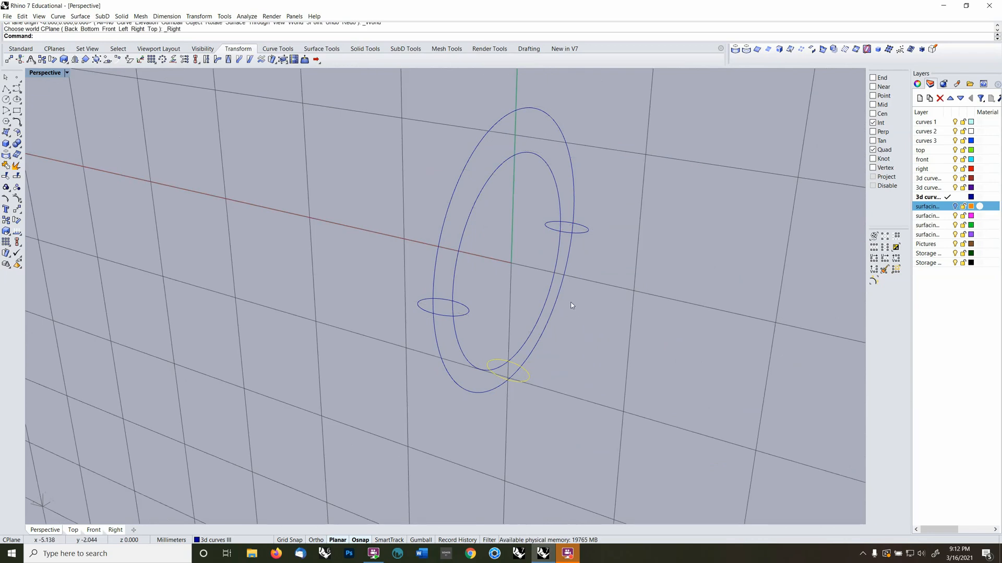
text(mirror)
key(Return)
text(0)
key(Return)
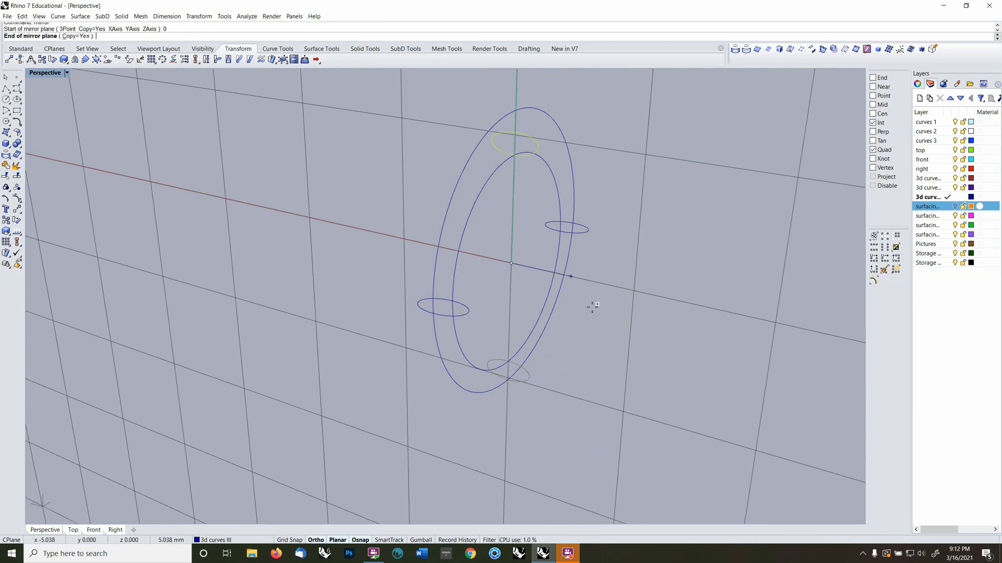
click(686, 334)
Scale the top ellipse uniformly from its inner quadrant so that its outer quadrant reaches the outer circle
right_drag(583, 233, 534, 235)
click(527, 244)
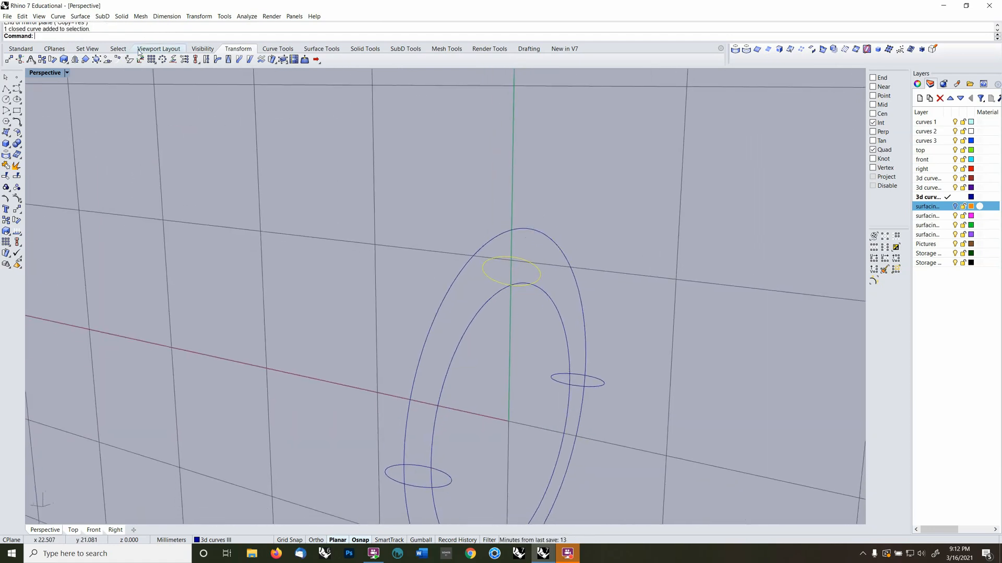
click(63, 61)
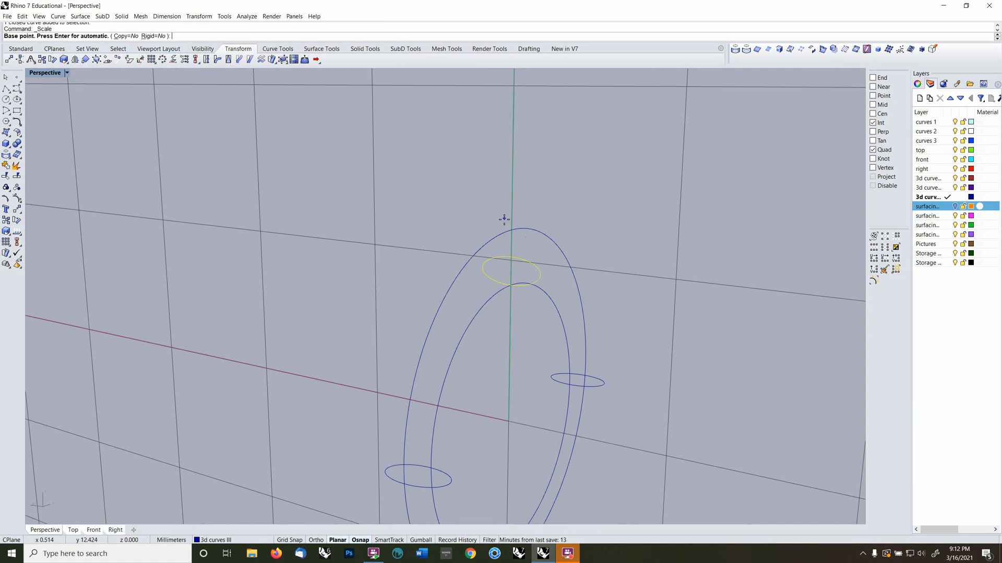
click(509, 285)
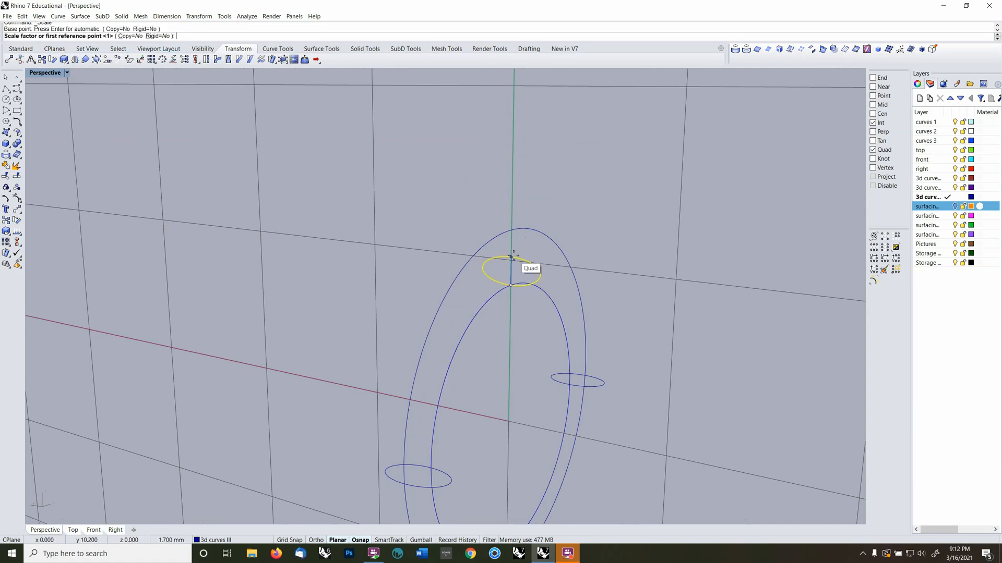
click(512, 256)
click(516, 232)
Restore the world Top construction plane and hide the ring's inner and outer circles, leaving the four ellipses
right_drag(655, 294, 579, 288)
scroll(591, 272, down, 5)
key(F4)
click(584, 262)
shift+click(602, 242)
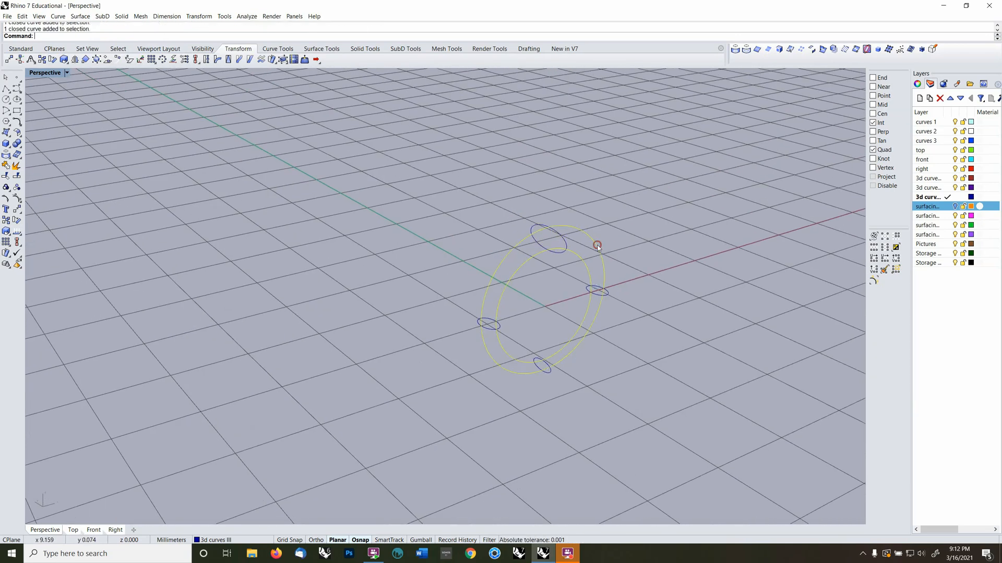
key(ctrl+h)
right_drag(594, 283, 595, 264)
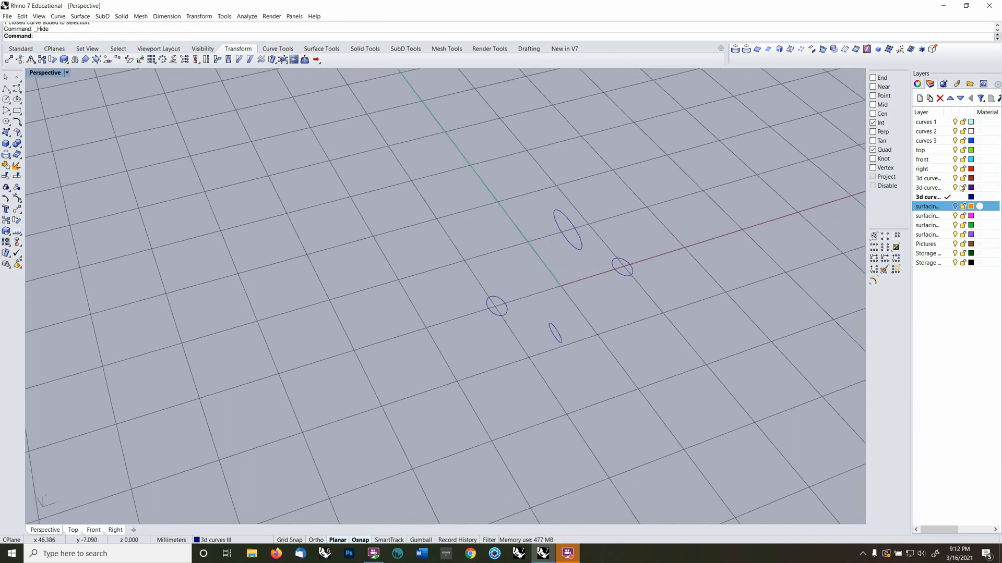
Make the layer "right" current and start a Loft through the four ellipses, picked in order around the ring
click(947, 170)
right_drag(658, 268, 652, 252)
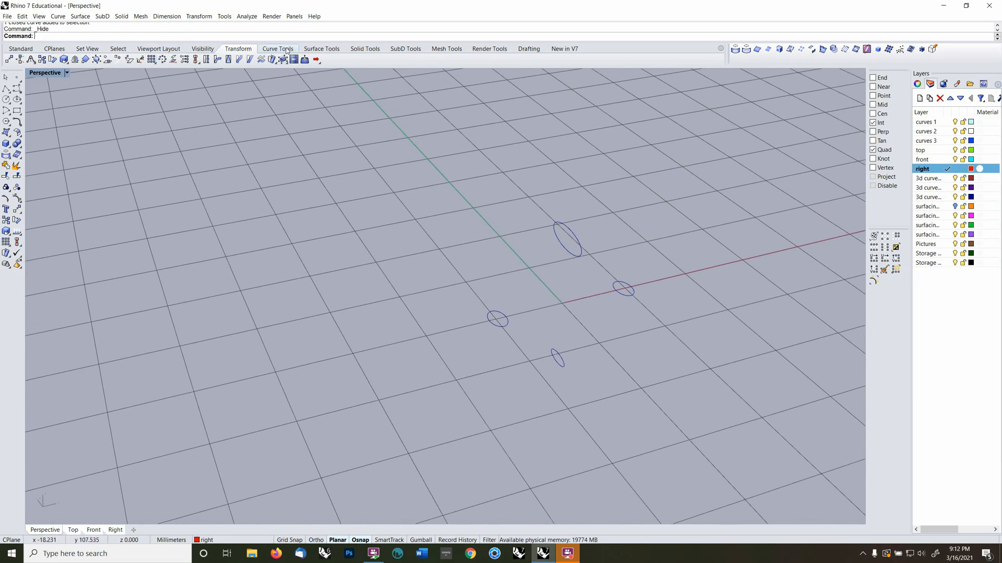
click(322, 49)
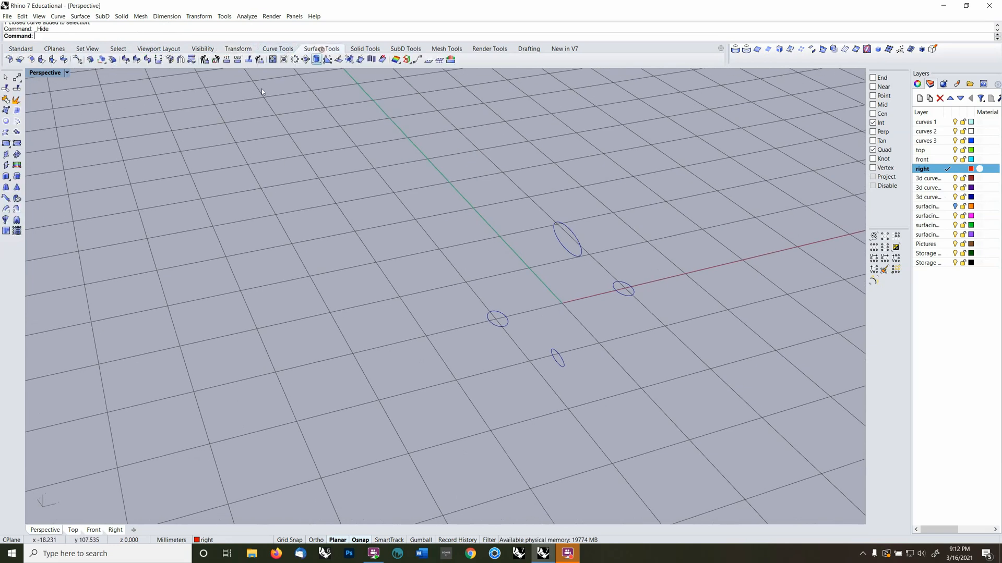
click(7, 132)
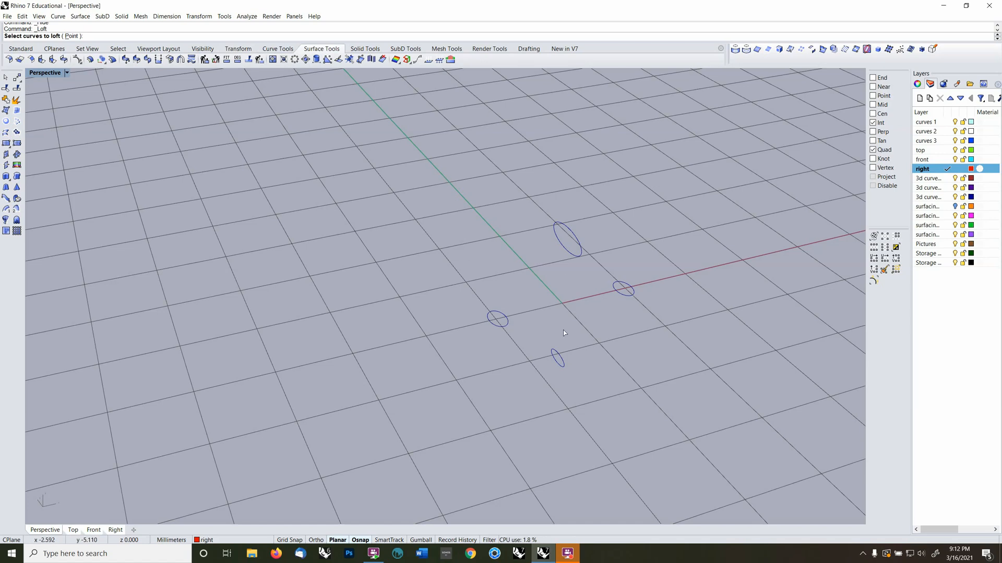
click(620, 296)
click(577, 243)
click(506, 324)
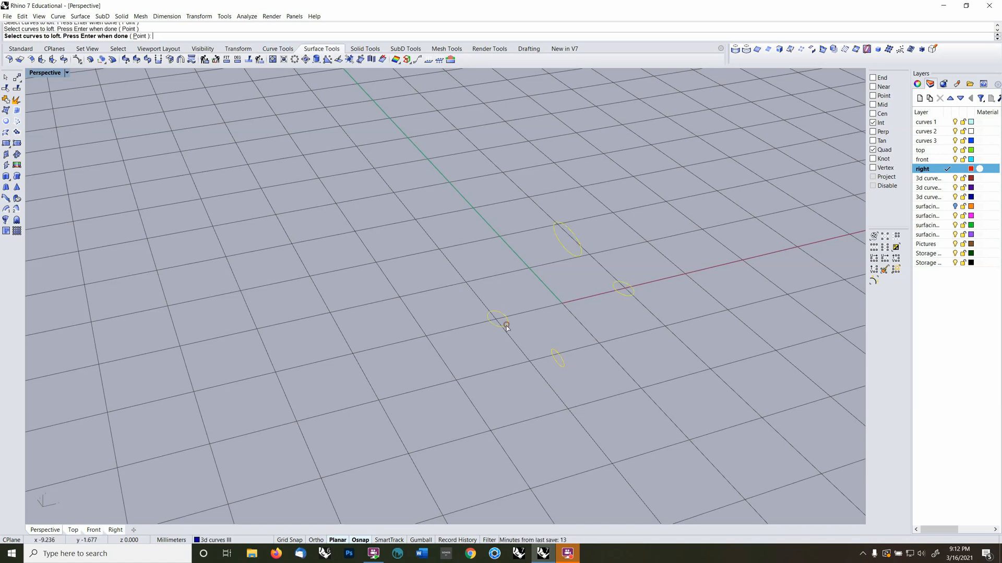
key(Return)
Move the bottom ellipse's loft seam point to its inner quadrant, in line with the other ellipses' seams
right_drag(668, 310, 626, 345)
right_drag(588, 379, 585, 358)
scroll(564, 346, up, 3)
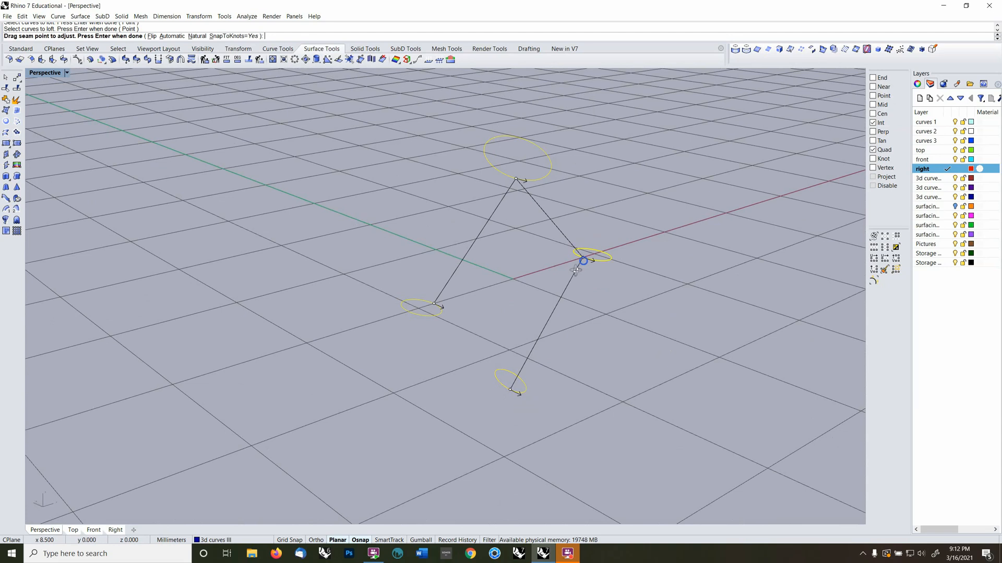
right_drag(575, 270, 573, 284)
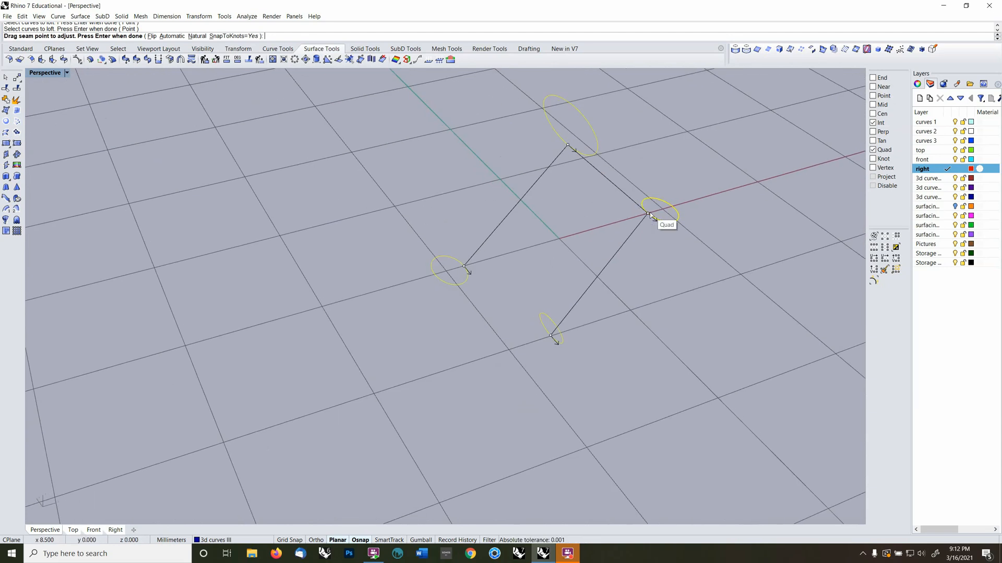
right_drag(608, 286, 586, 248)
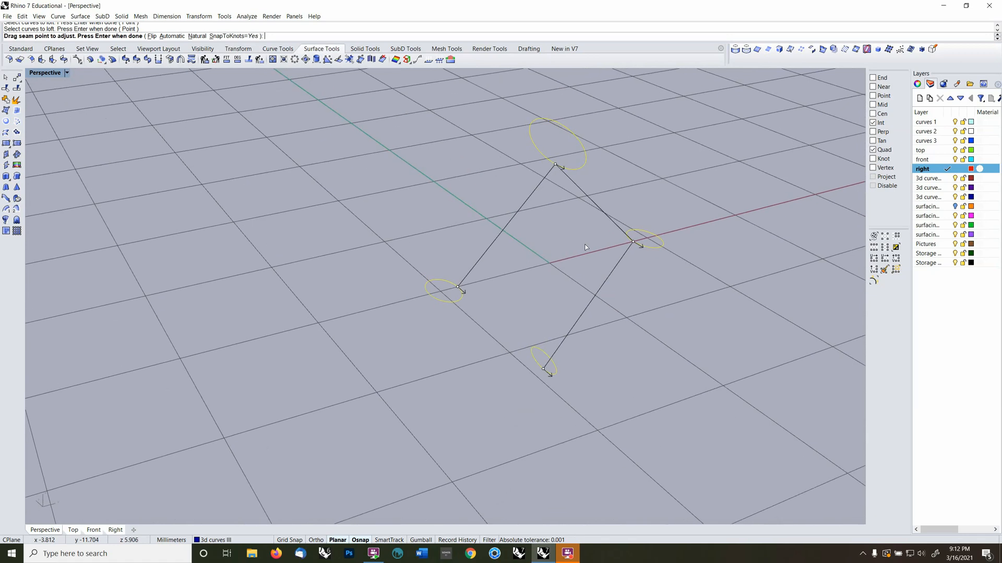
right_drag(550, 370, 593, 330)
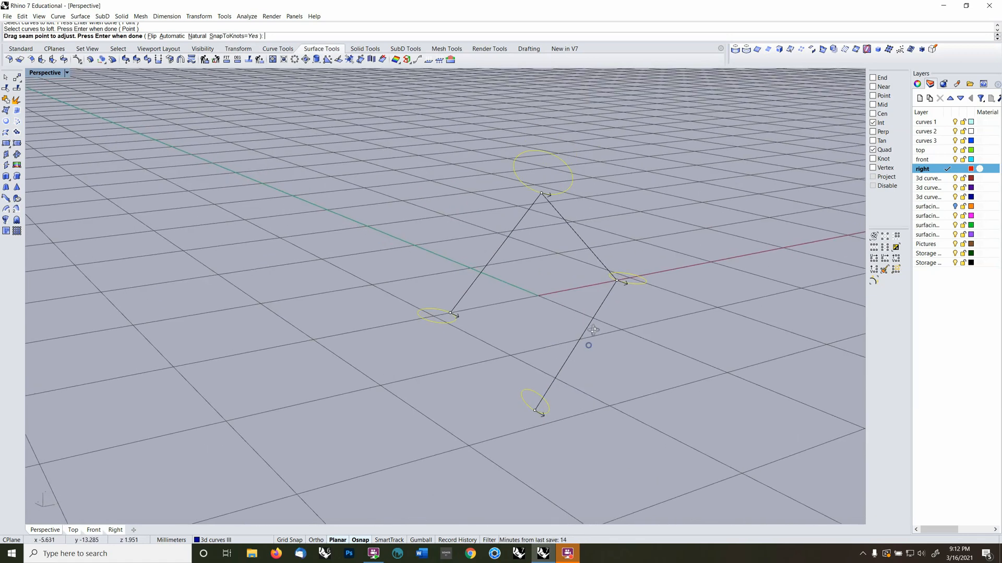
drag(537, 412, 537, 395)
Flip the bottom ellipse's seam direction to match the other ellipses and accept the seams
right_drag(534, 392, 633, 351)
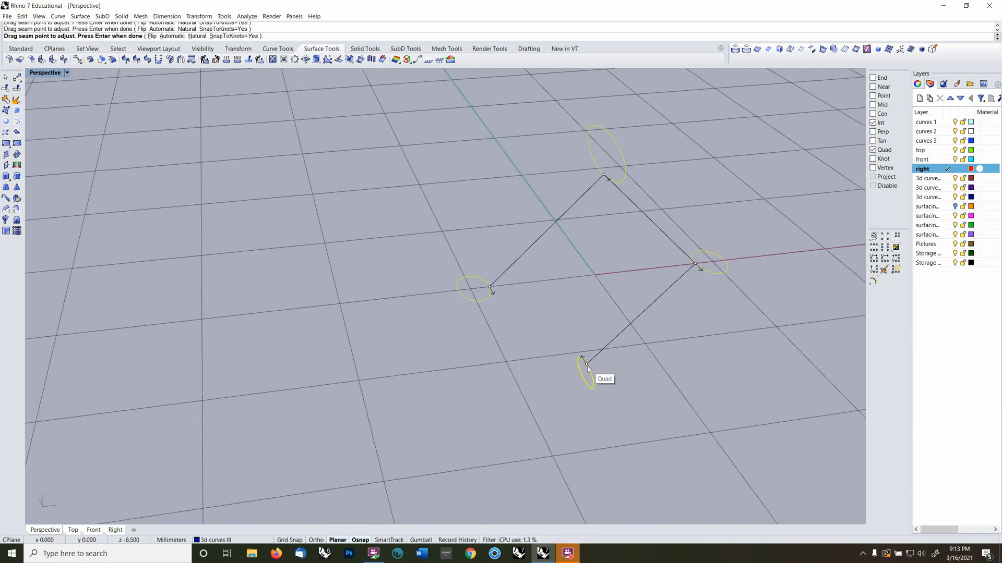
text(f)
key(Return)
click(585, 367)
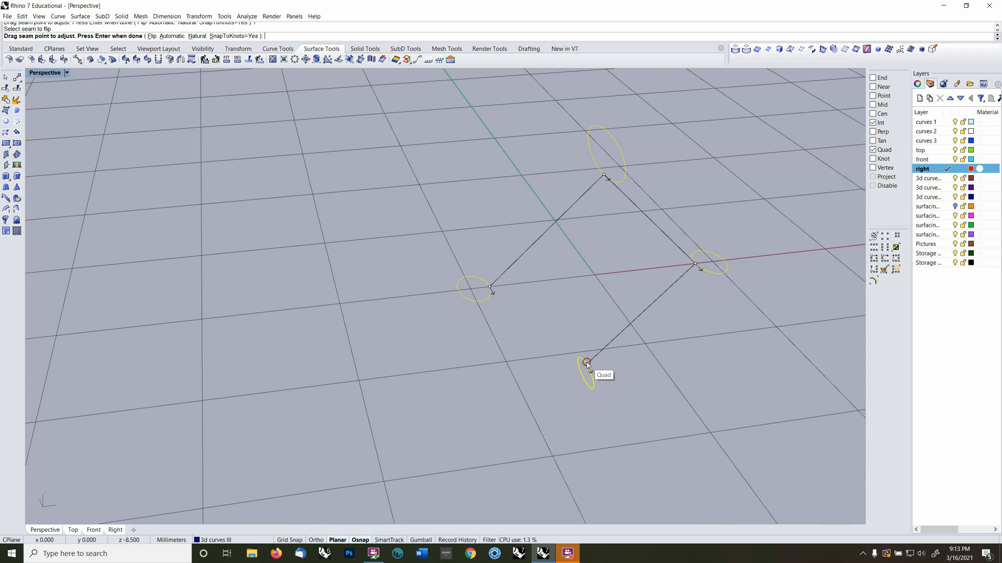
right_drag(585, 366, 717, 349)
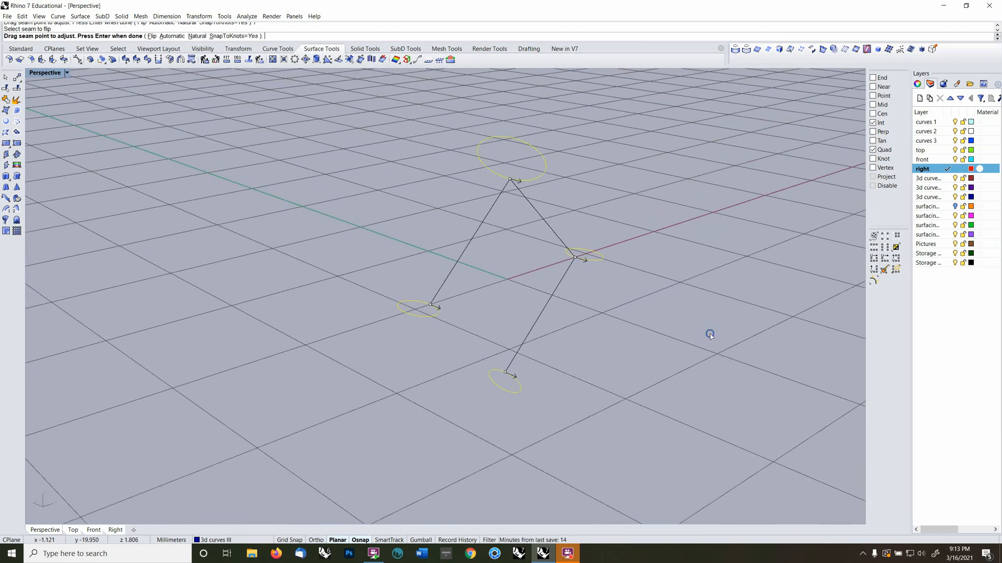
right_click(710, 335)
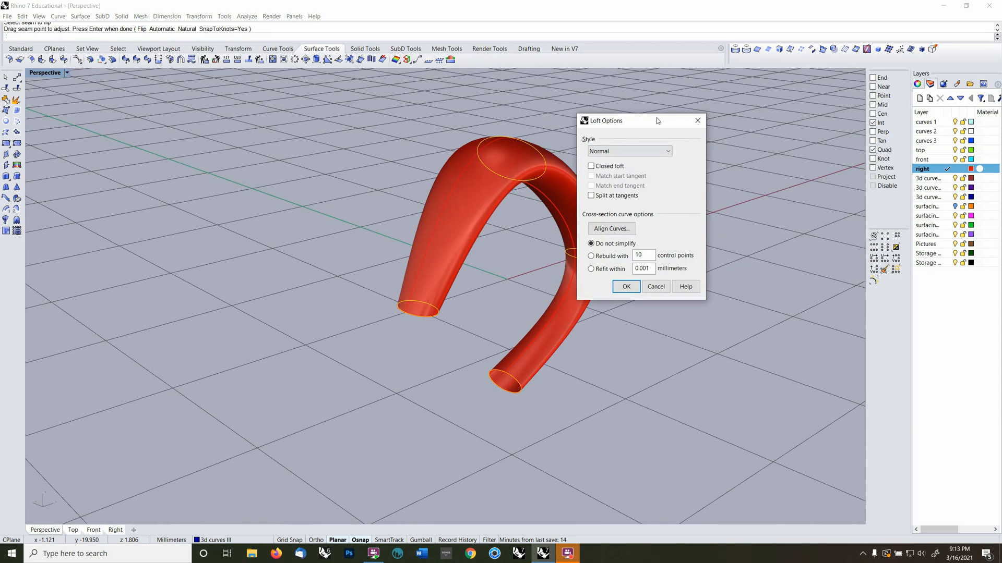
Move the loft options clear of the model, inspect the open loft preview from several angles, and make it a closed loft
drag(656, 119, 329, 158)
right_drag(674, 274, 599, 274)
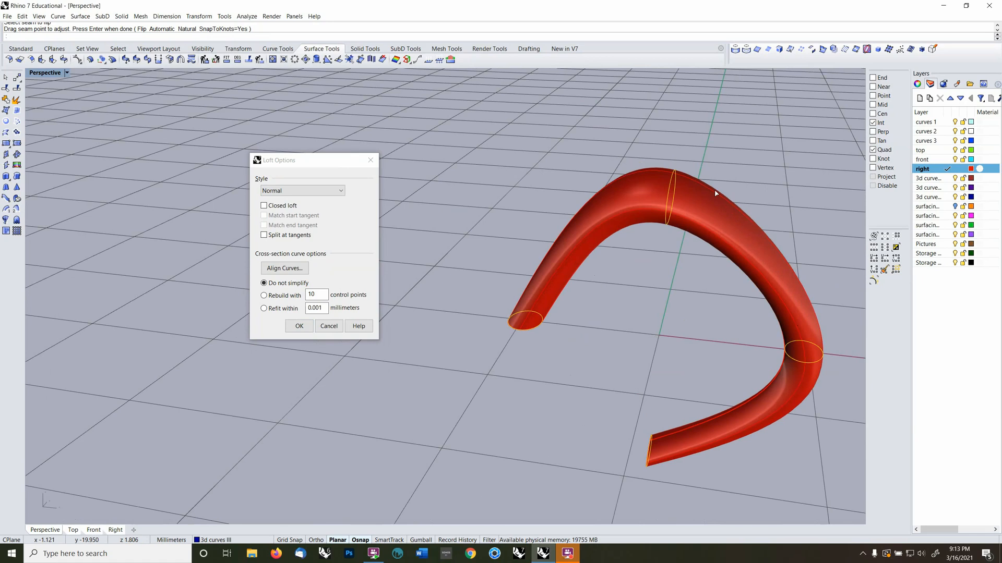
right_drag(640, 205, 675, 222)
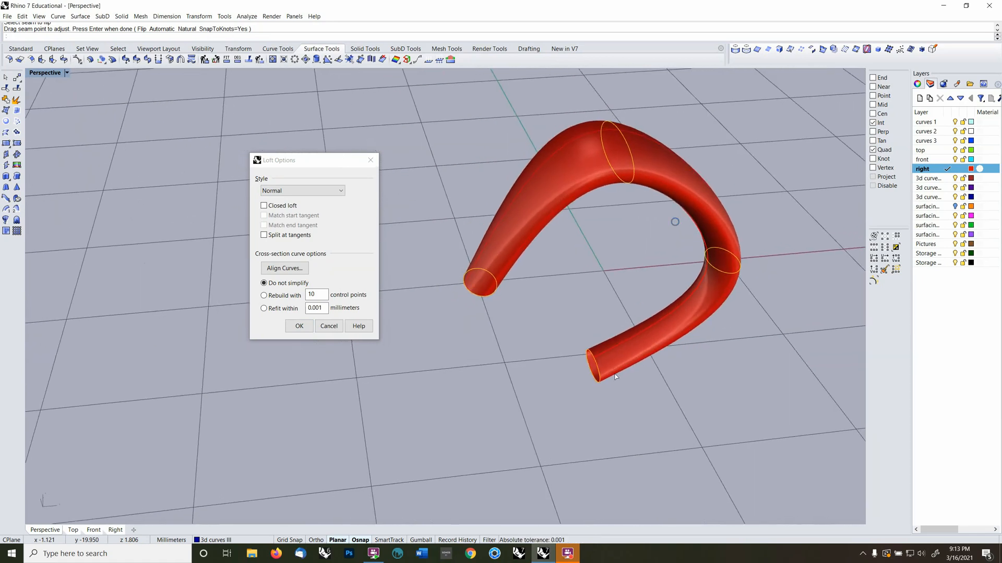
right_drag(598, 255, 592, 229)
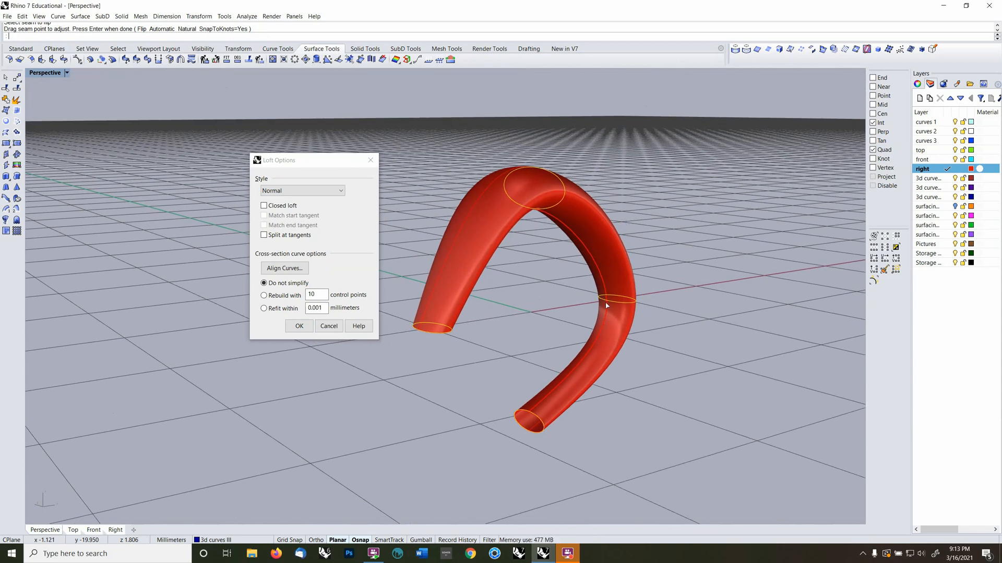
right_drag(596, 254, 506, 314)
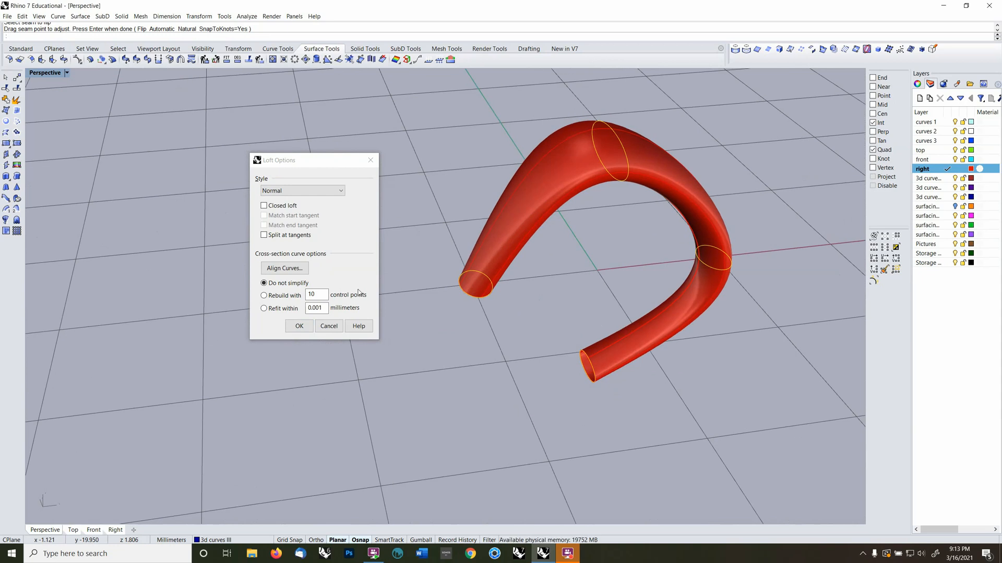
click(264, 205)
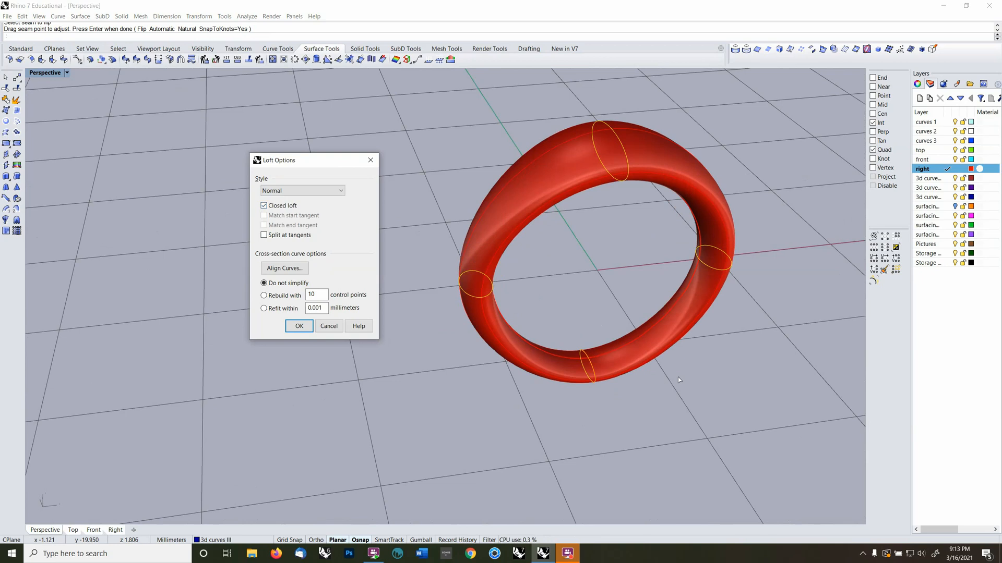
Inspect the closed ring preview, then set the loft style to Straight sections
right_drag(679, 380, 681, 337)
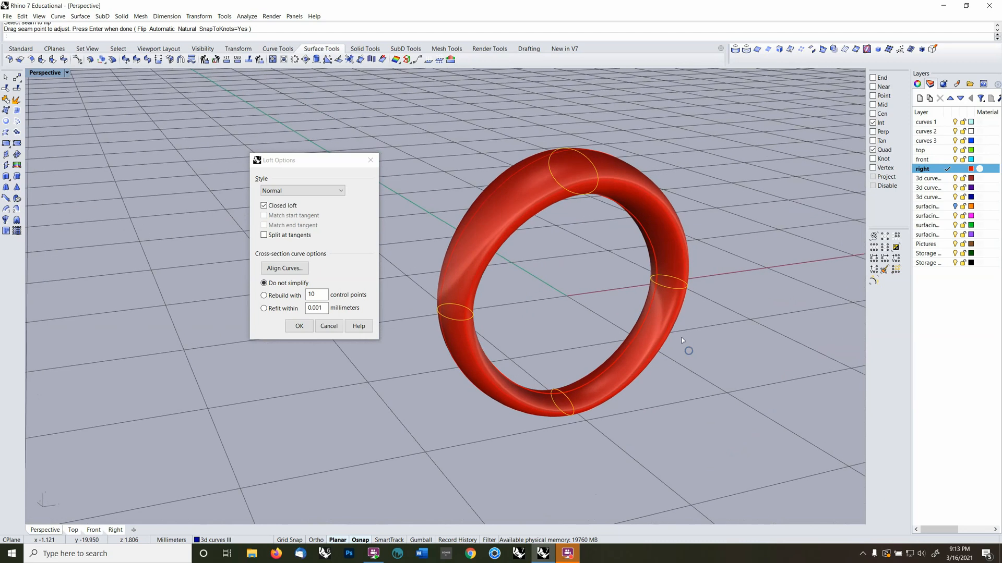
mouse_move(572, 256)
right_down()
mouse_move(577, 369)
mouse_move(595, 315)
mouse_move(582, 241)
right_up()
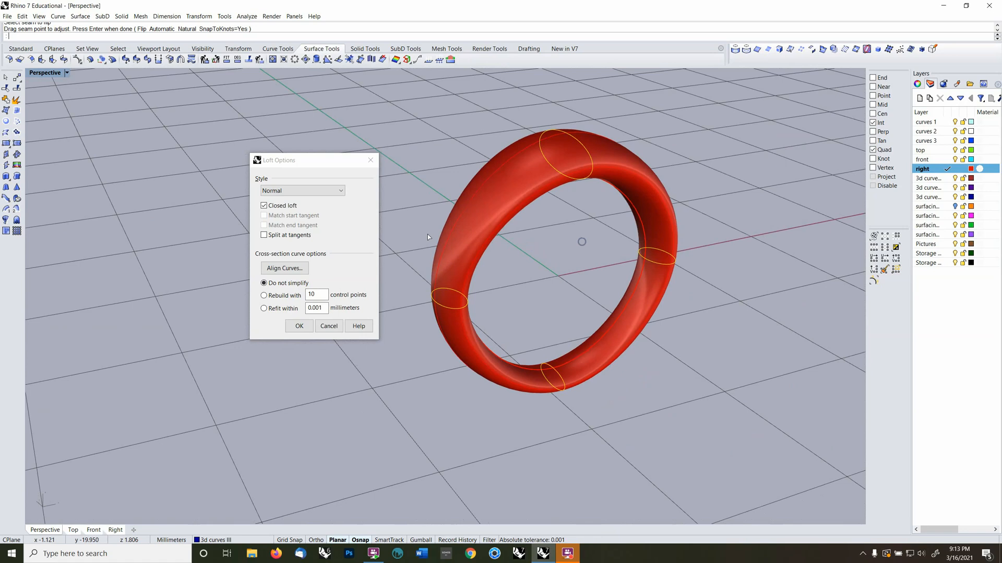
click(342, 193)
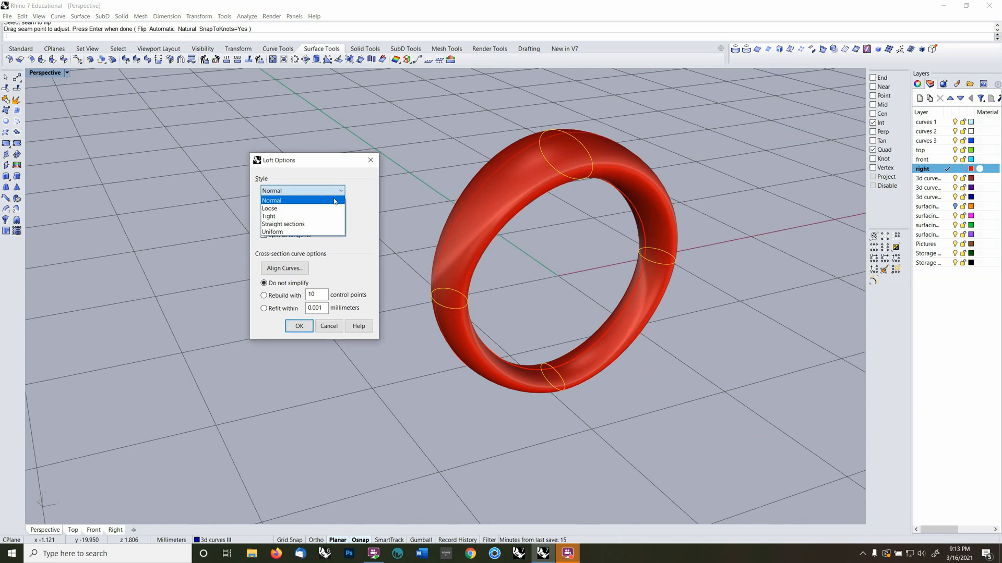
click(296, 225)
right_drag(729, 384, 738, 350)
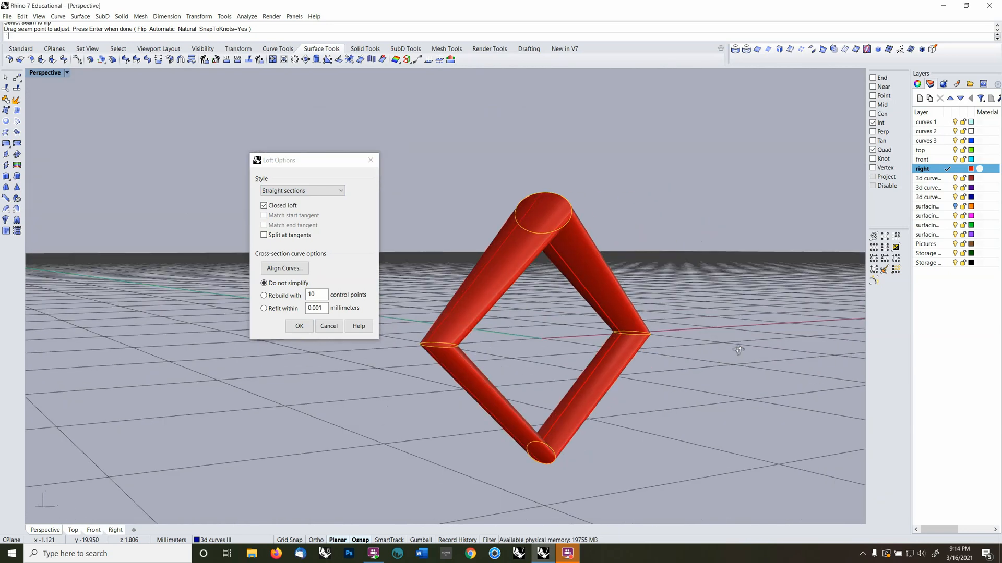
Set the loft style to Normal and create the closed red ring surface
click(347, 191)
click(320, 200)
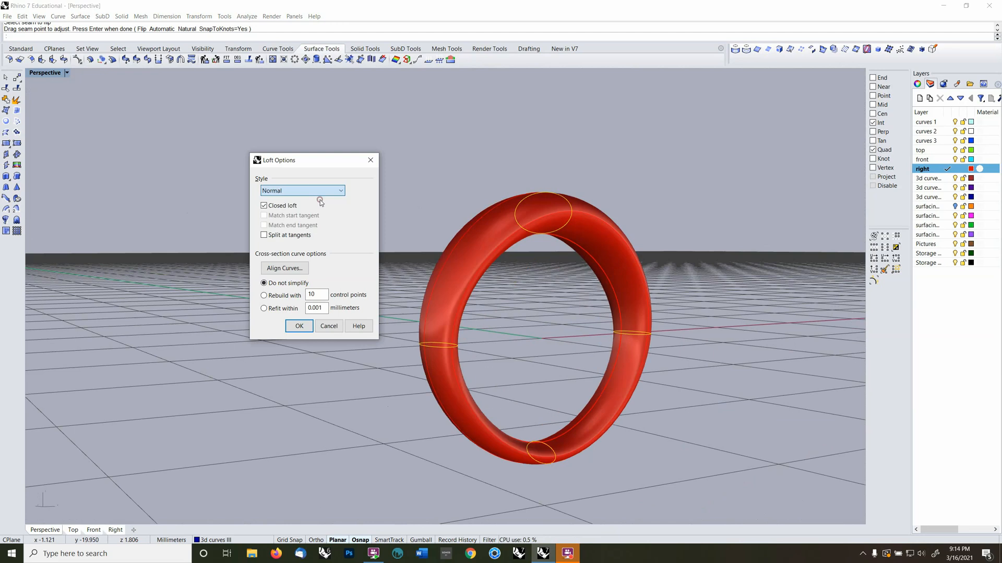
click(299, 326)
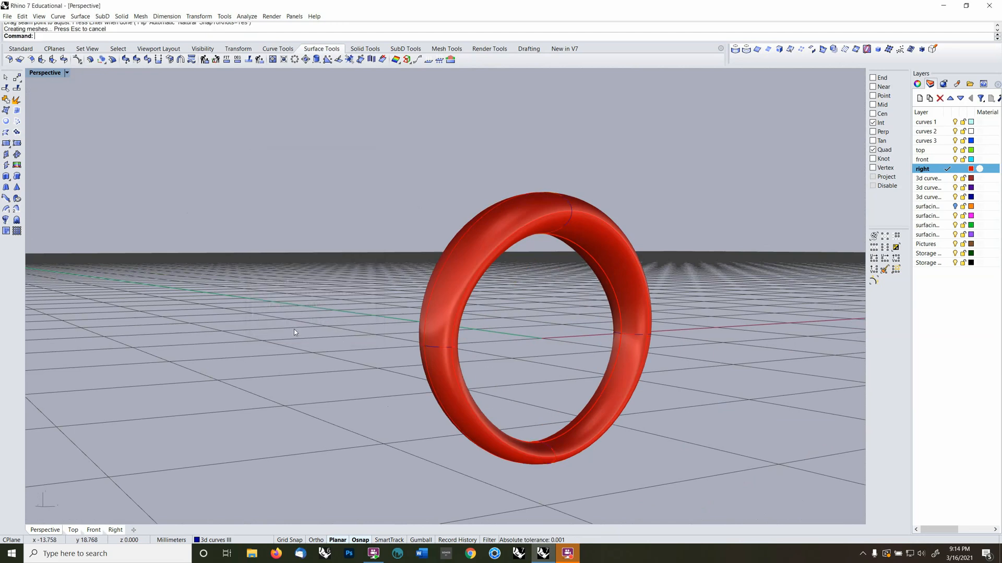
right_drag(528, 350, 525, 361)
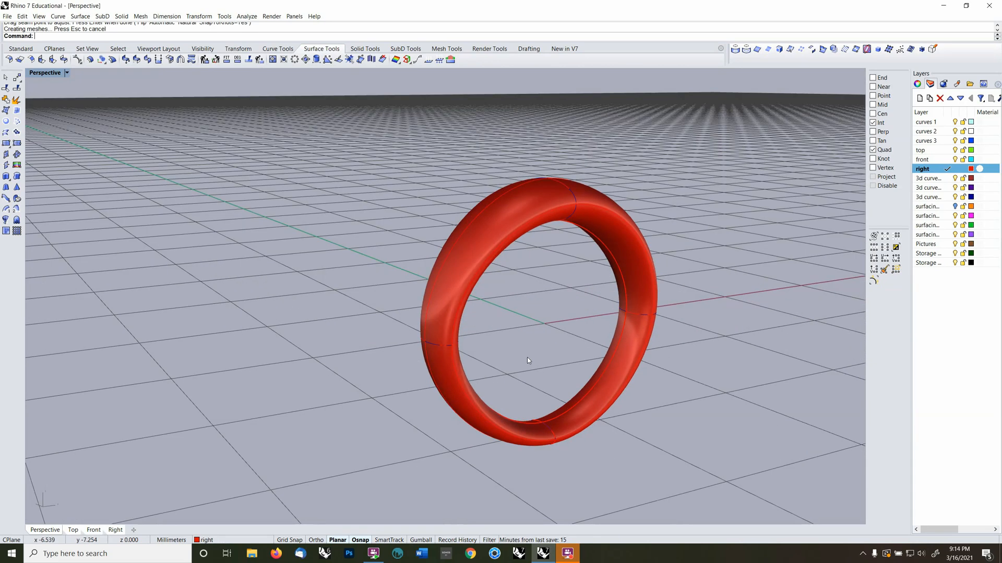
Show only the hidden inner and outer guide circles around the ring again
key(ctrl+shift+h)
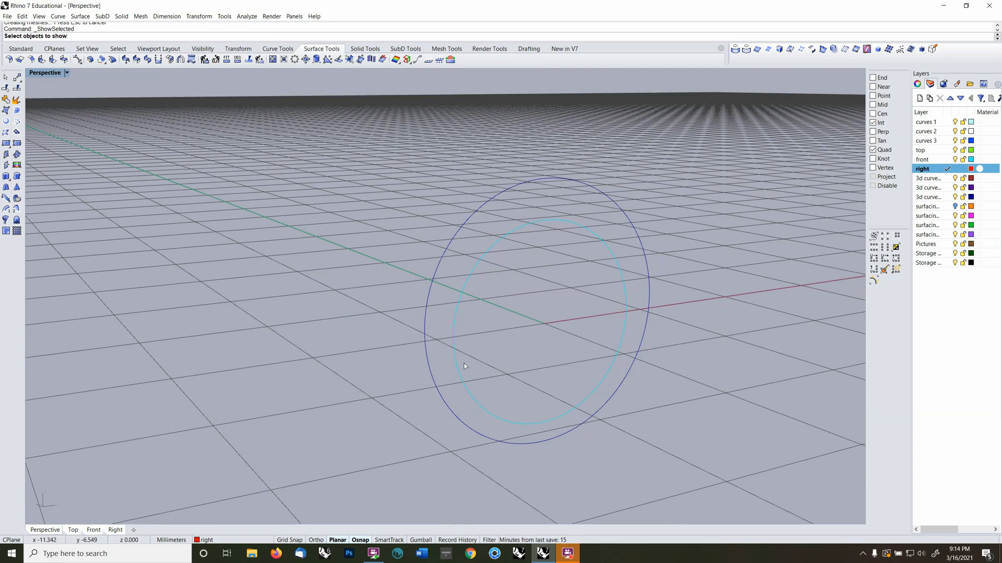
click(428, 363)
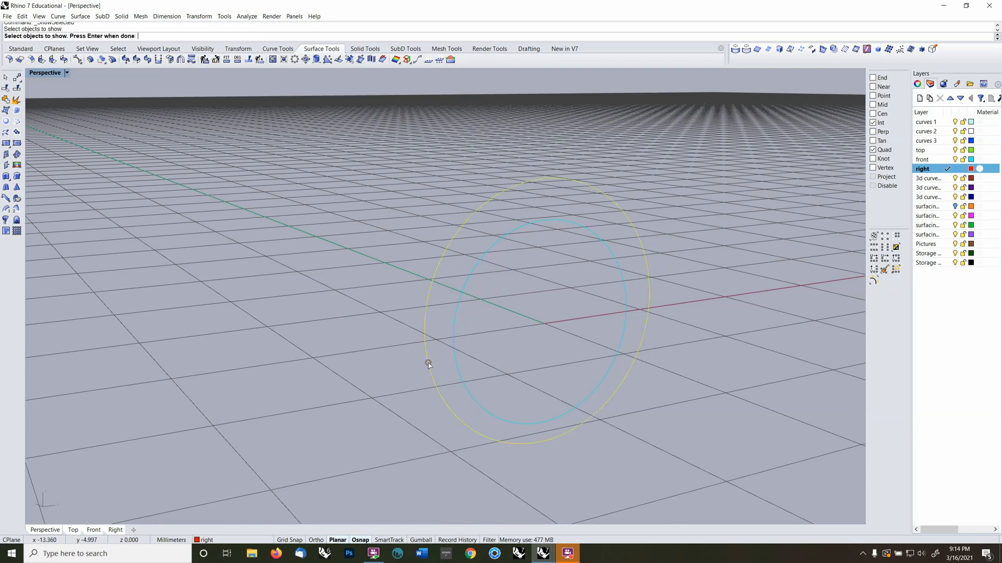
click(454, 334)
key(Return)
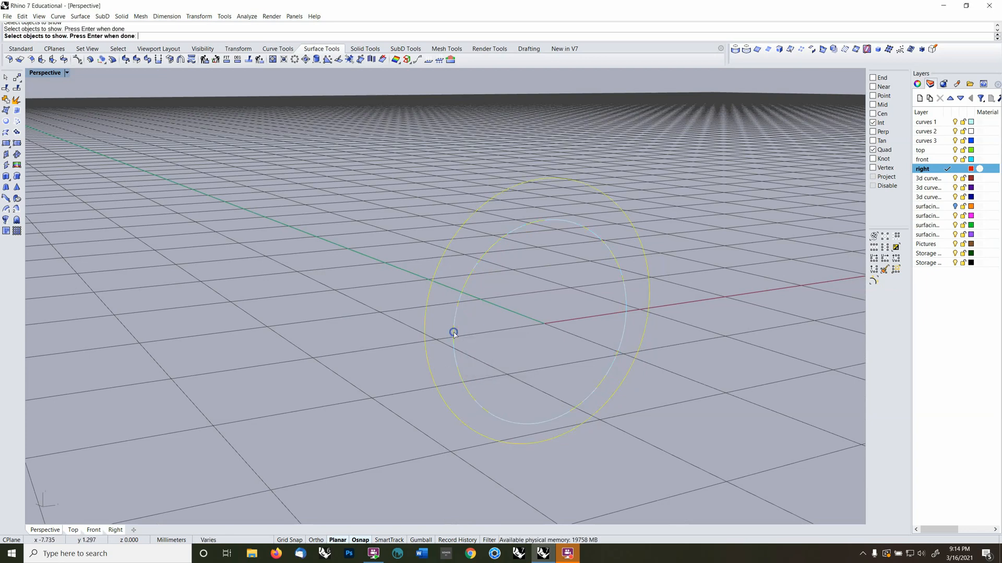
key(Return)
Highlight the ring surface and its inner circle to compare their shapes in the perspective view
right_drag(475, 336, 512, 332)
click(682, 310)
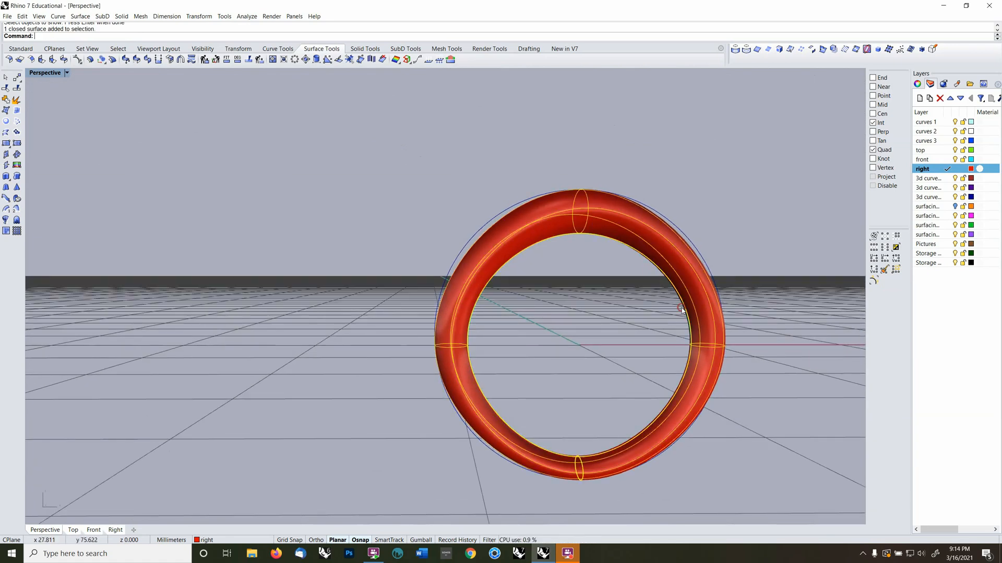
click(683, 304)
click(668, 312)
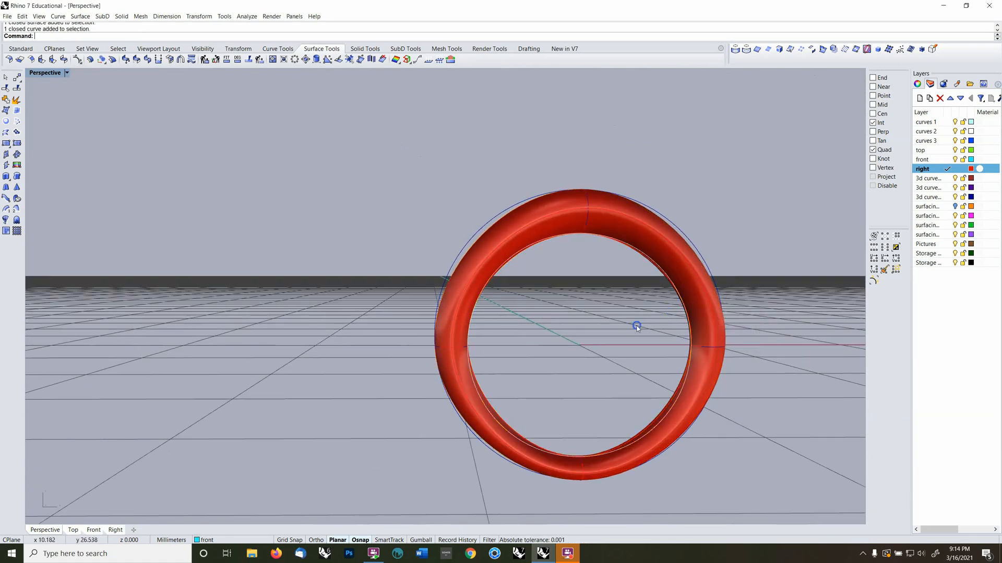
right_drag(636, 327, 636, 324)
Shade the Front view and compare the ring's edges with the highlighted inner and outer circles
key(ctrl+F1)
key(ctrl+F2)
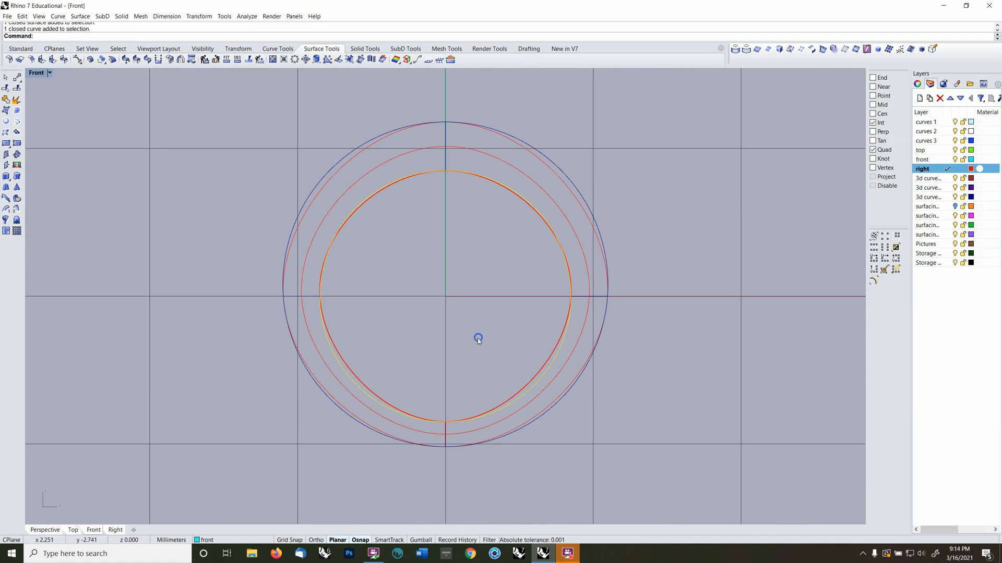
ctrl+right_drag(478, 338, 478, 347)
right_drag(407, 340, 466, 359)
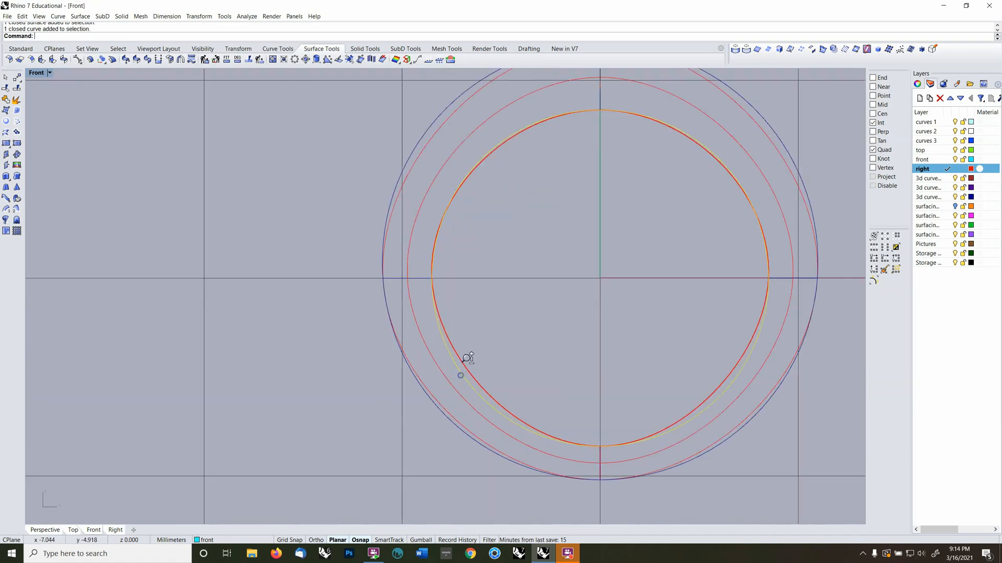
key(ctrl+alt+s)
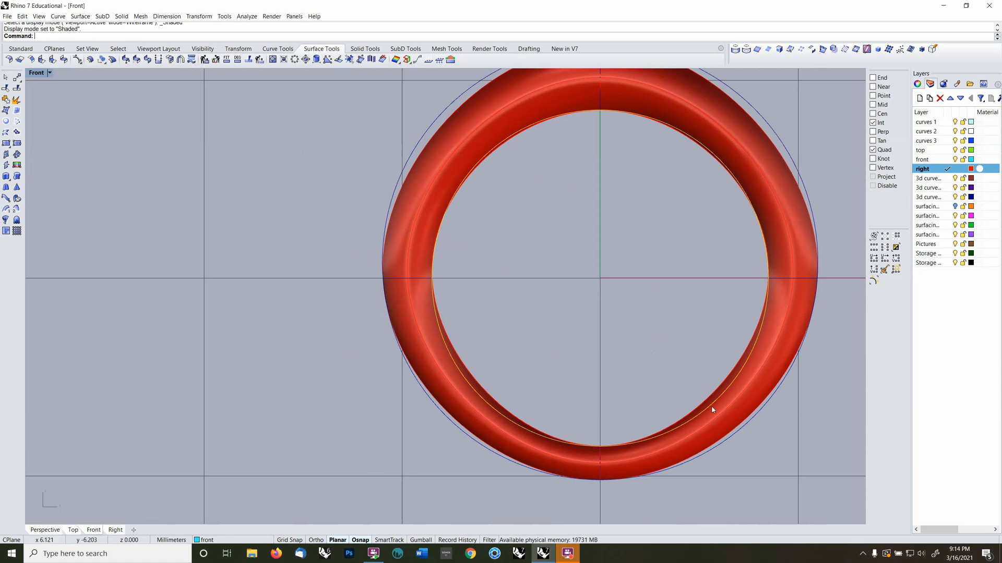
click(766, 408)
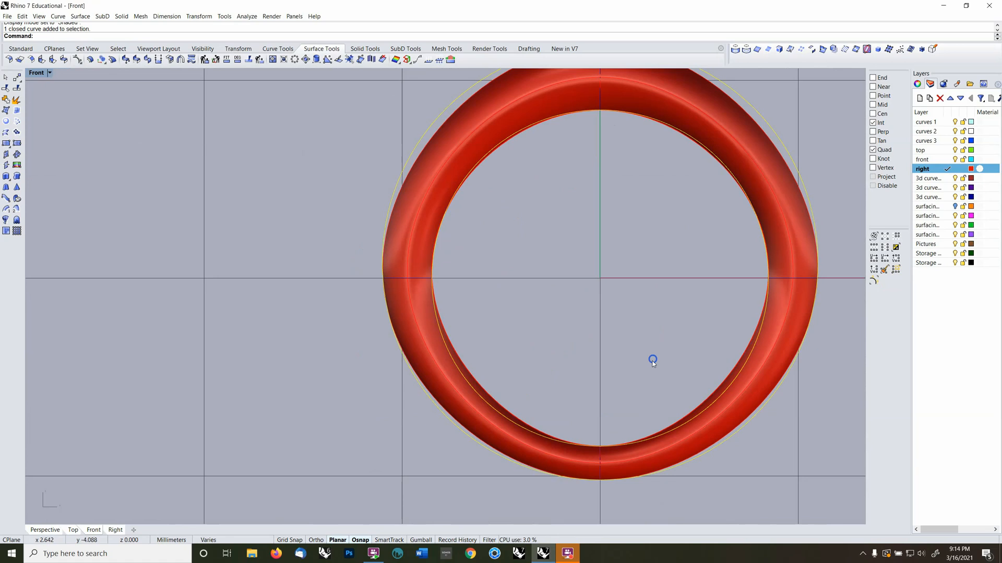
scroll(653, 361, down, 1)
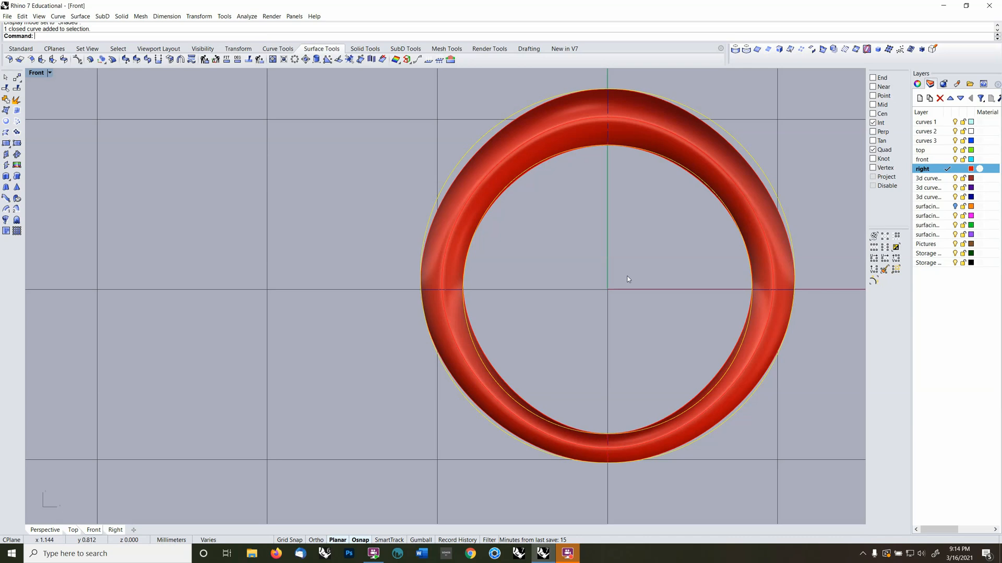
key(Escape)
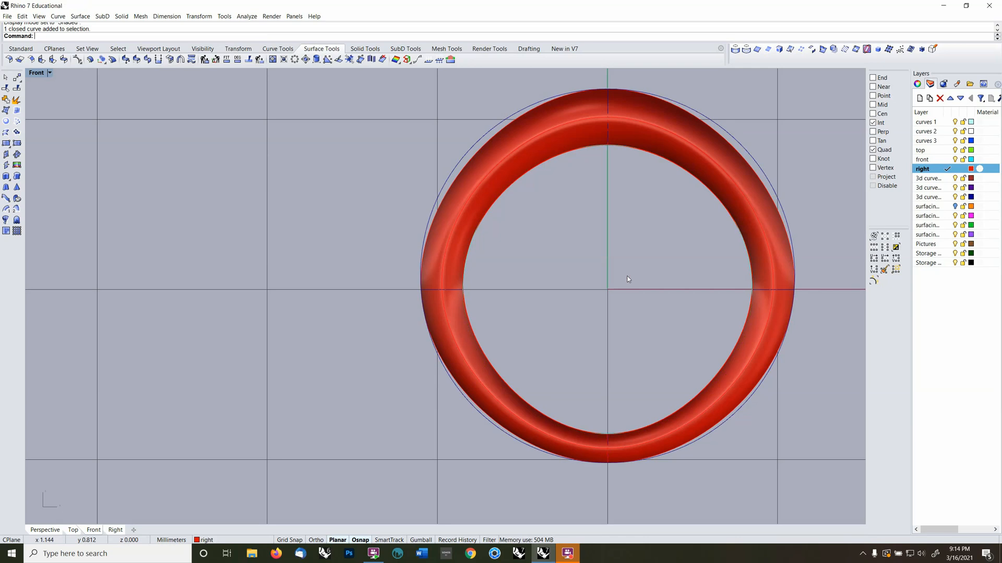
Shade the Right view to check the ring's side profile, and return to examining it in perspective
key(ctrl+Tab)
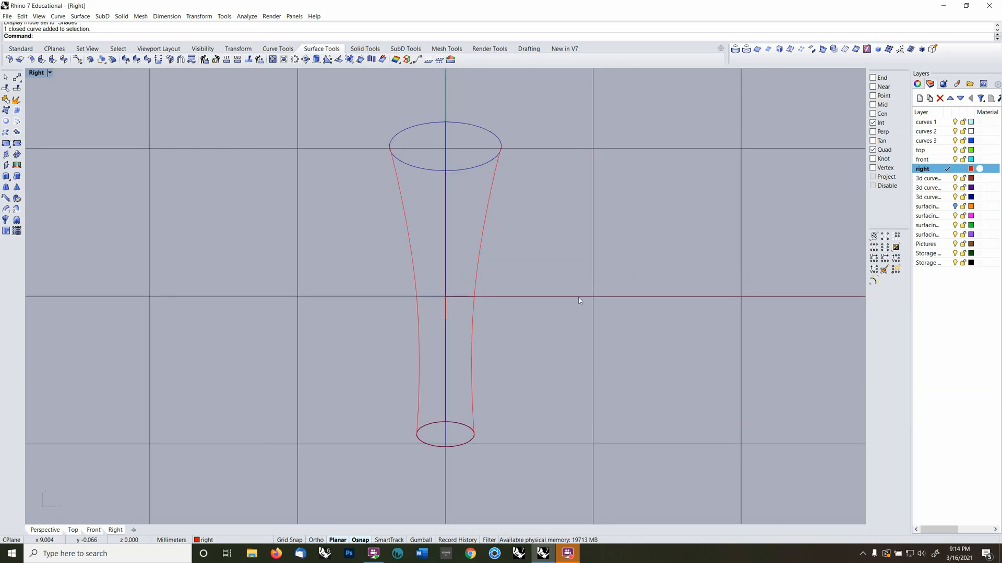
key(ctrl+alt+s)
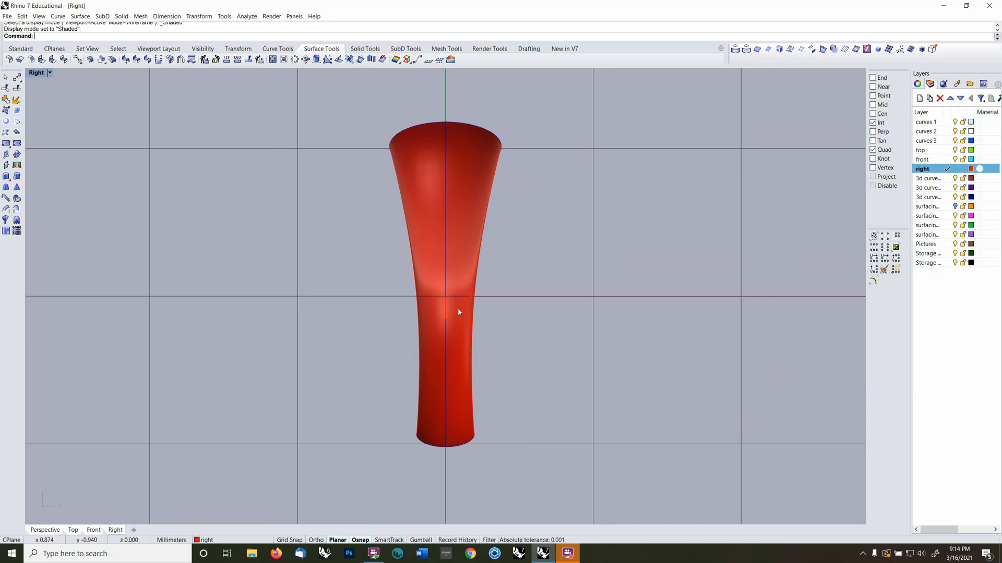
key(ctrl+F4)
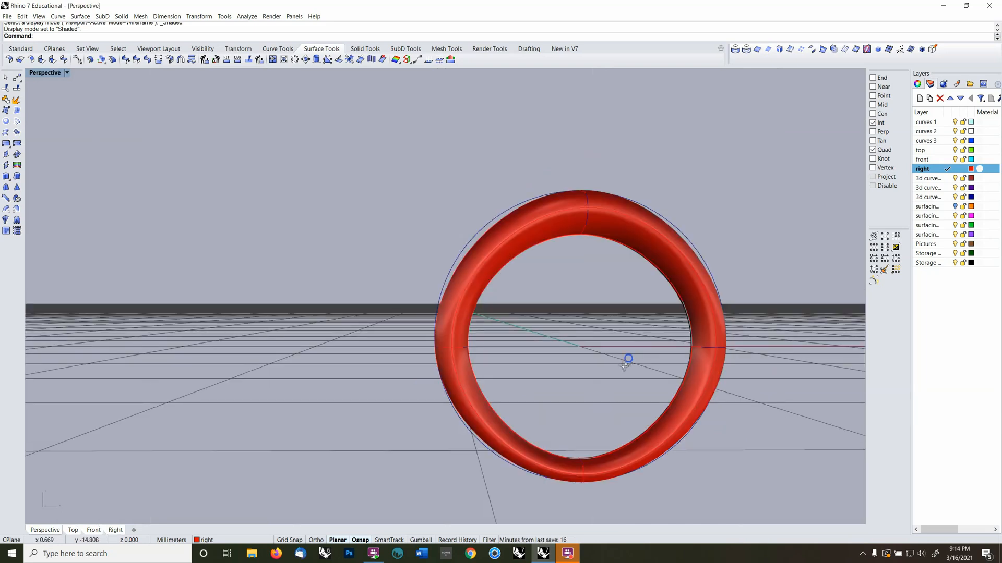
right_drag(626, 363, 657, 390)
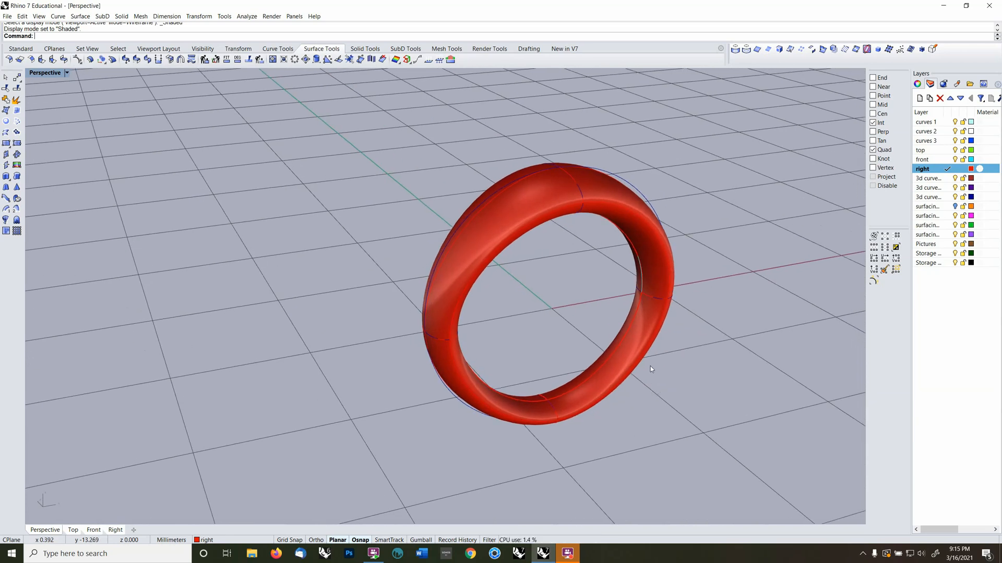
Move the red ring about 36 mm away from its construction curves, with grid snap turned on
right_drag(650, 366, 589, 327)
click(678, 277)
text(m)
key(Return)
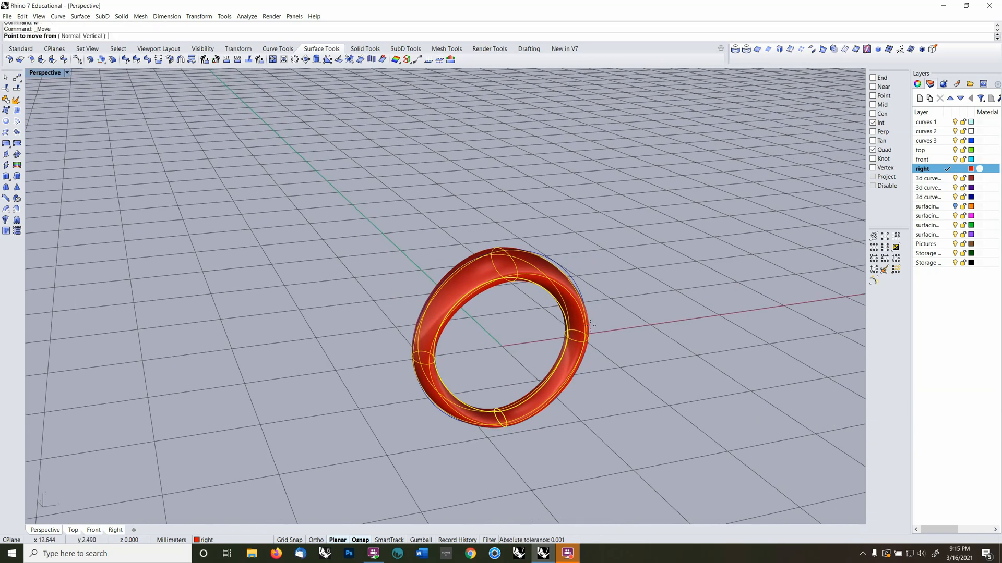
text(s)
key(Return)
click(635, 362)
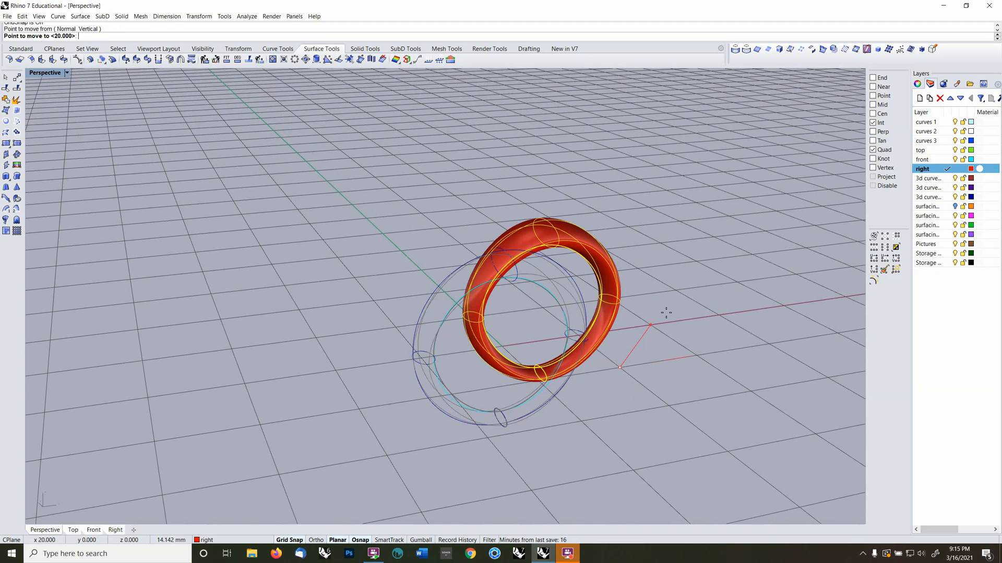
click(641, 259)
right_drag(641, 260, 637, 285)
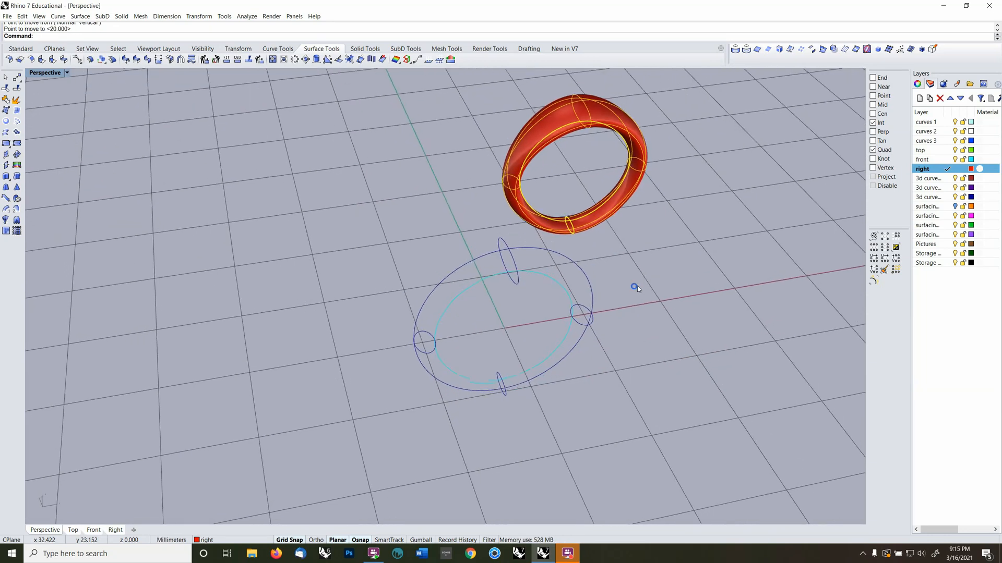
Turn on the surfacing 1 layer and move the red ring farther from the orange ring
click(955, 206)
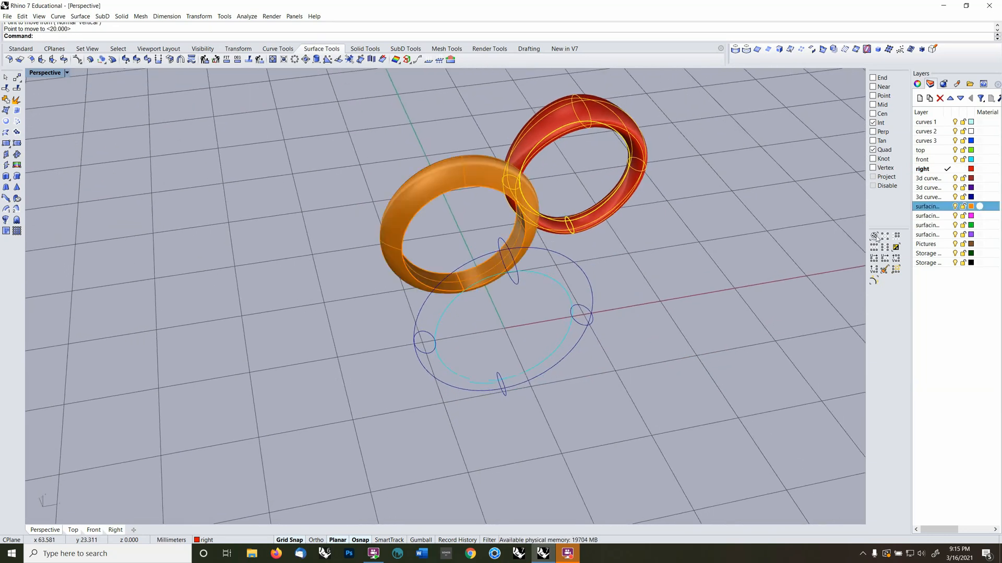
right_drag(626, 219, 553, 228)
shift+right_drag(773, 187, 658, 198)
text(m)
key(Return)
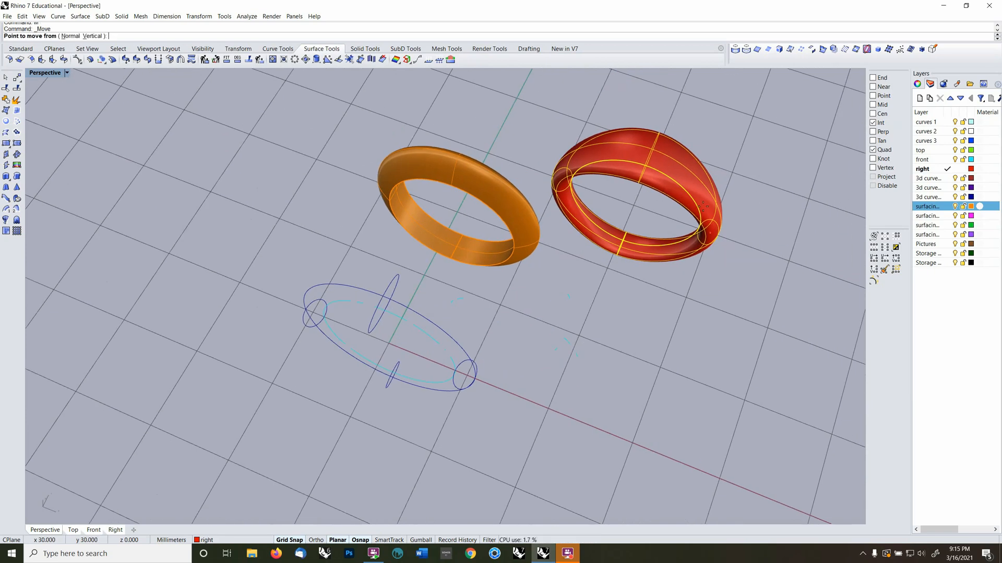
click(809, 199)
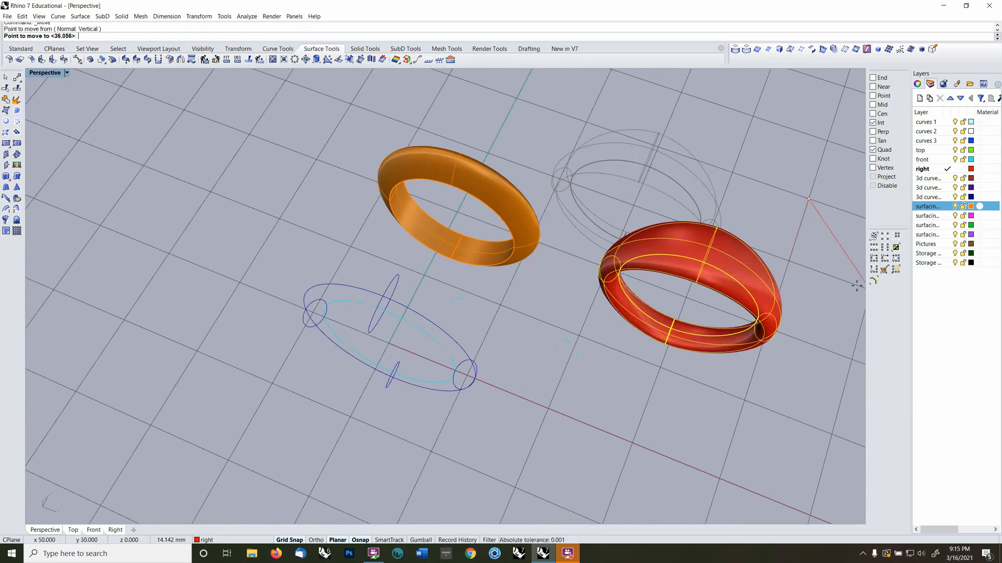
click(833, 294)
Apply environment map analysis (EMap) to both rings, compare their surfaces from several angles, and close the analysis
right_drag(763, 365, 595, 263)
click(597, 261)
shift+click(377, 258)
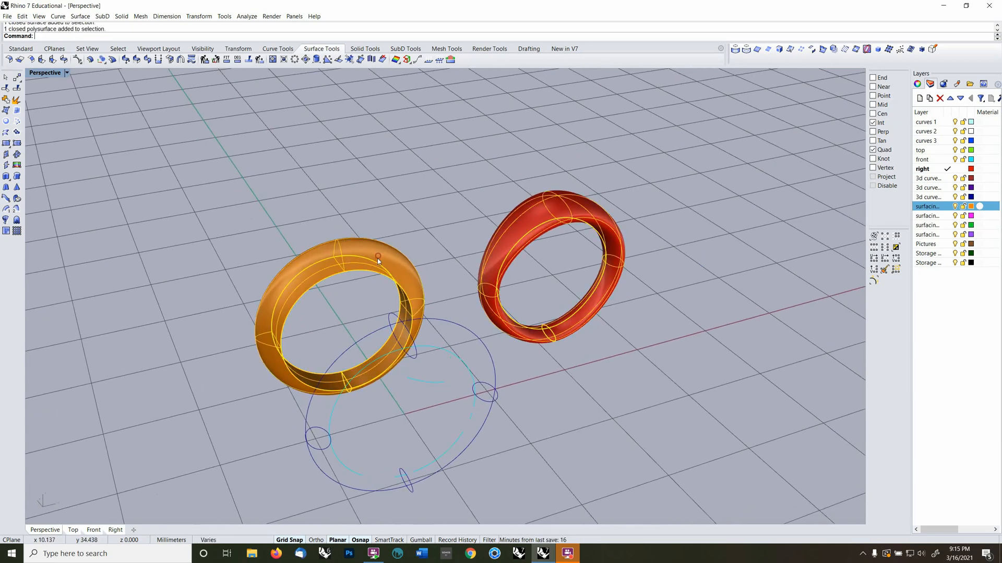
text(emap)
key(Return)
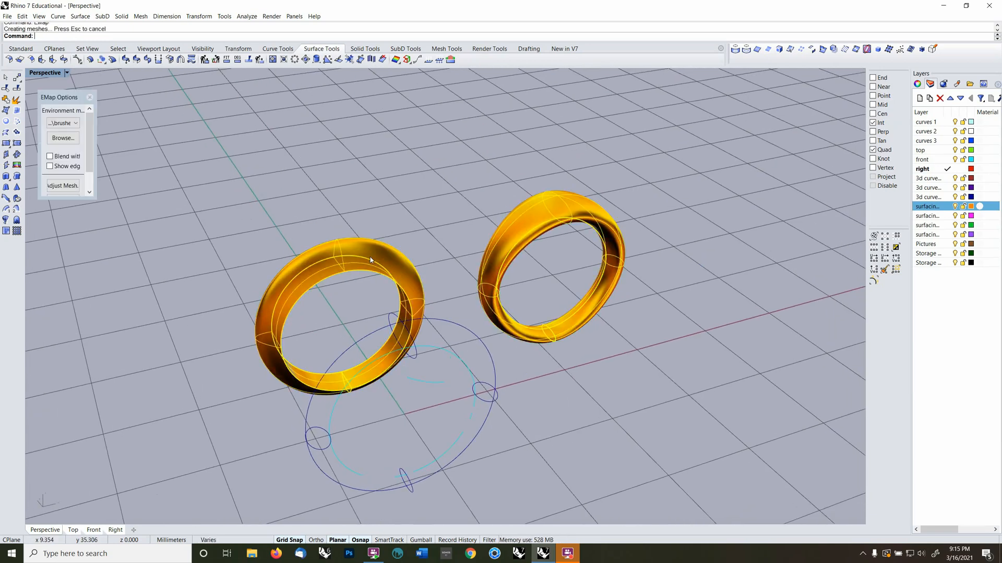
right_drag(419, 154, 423, 205)
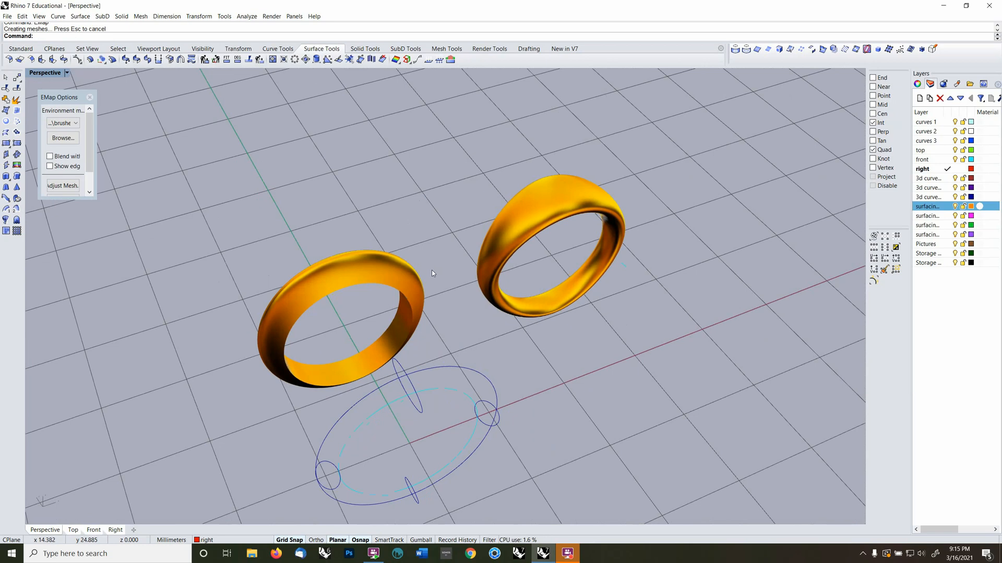
right_drag(570, 289, 510, 289)
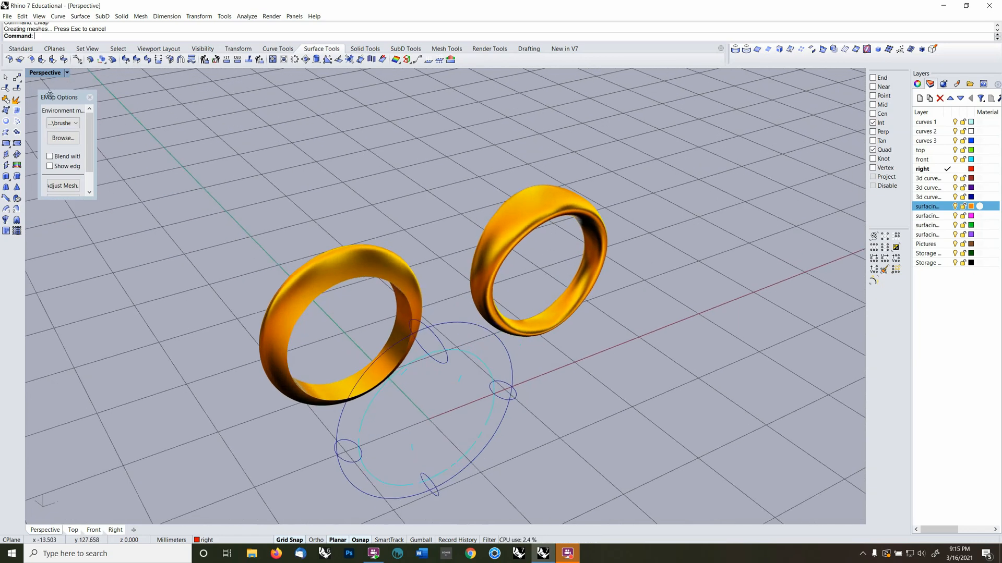
click(90, 98)
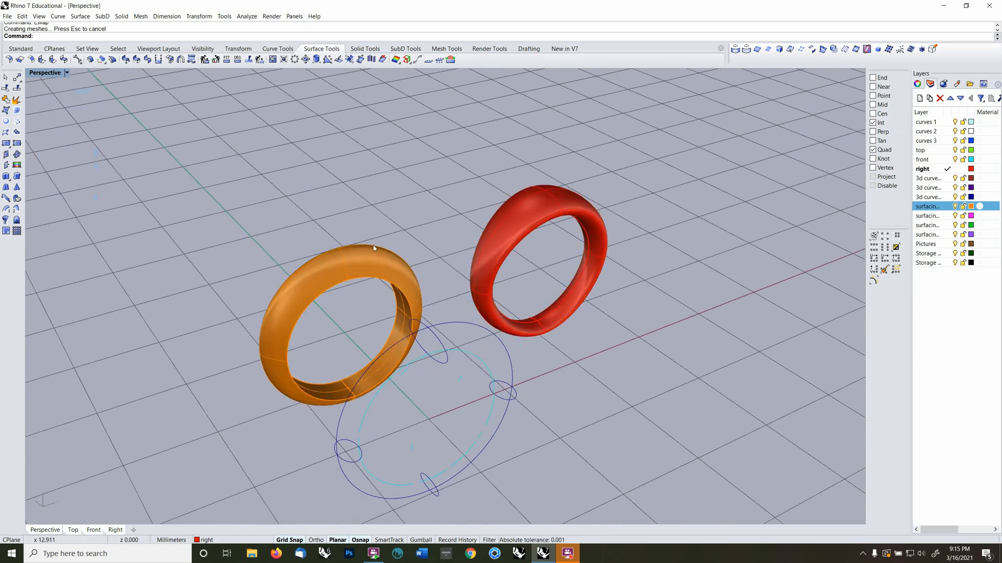
Change the red ring to the surfacing 1 layer and turn that layer off
click(489, 246)
key(F4)
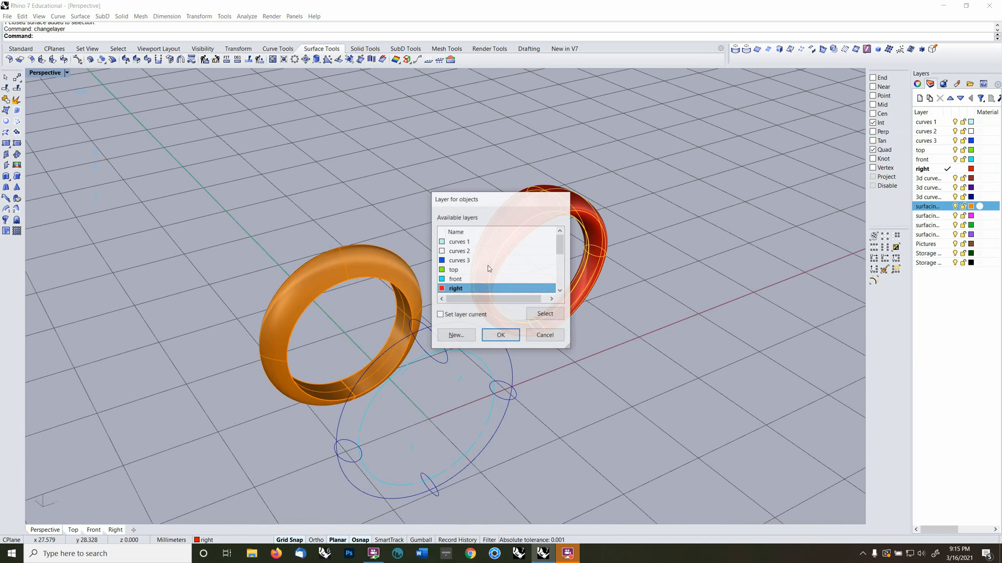
scroll(481, 265, down, 2)
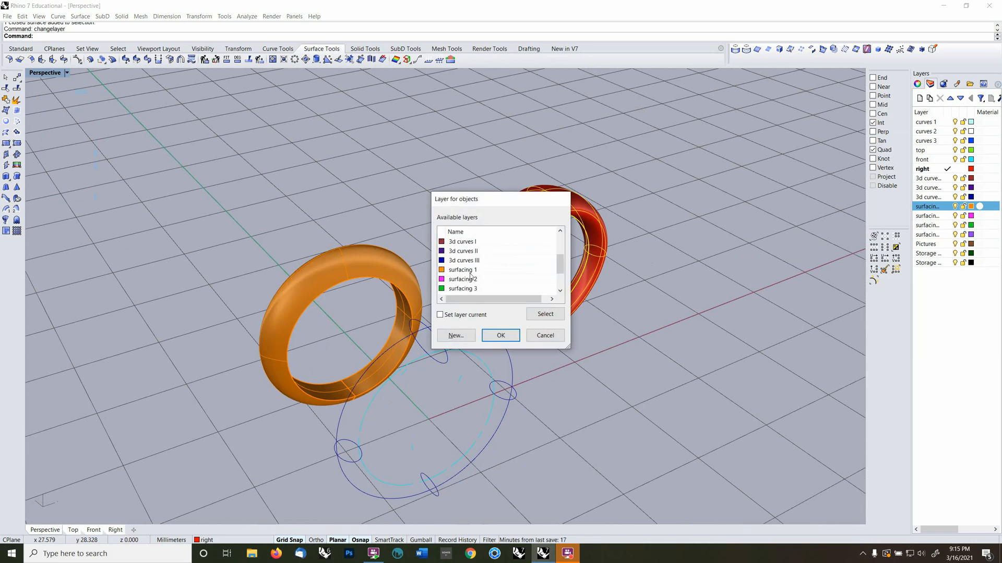
click(470, 271)
click(491, 334)
click(653, 358)
right_drag(701, 322, 675, 334)
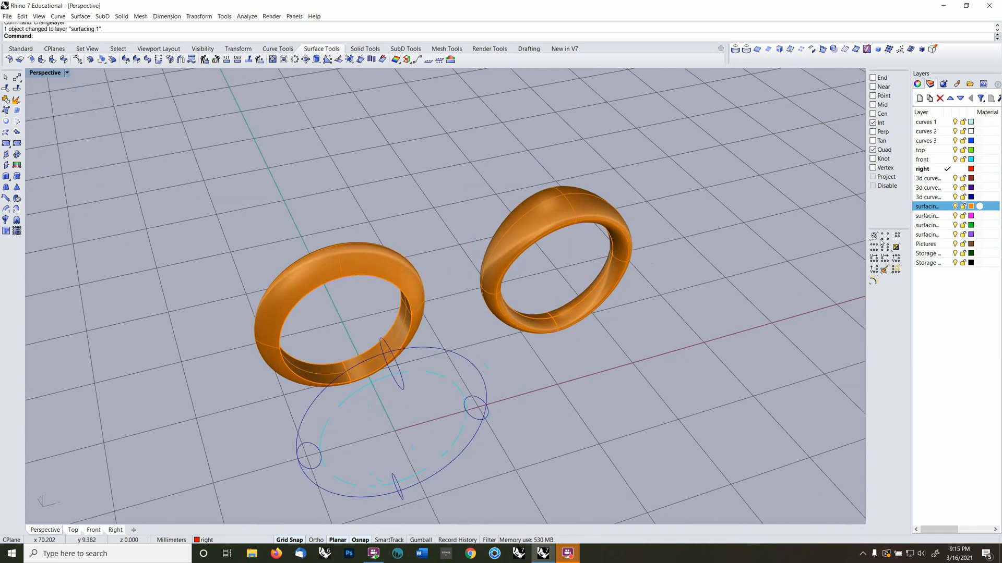
click(954, 207)
Change the inner ring circle to the 3d curves III layer
right_drag(562, 377, 483, 342)
click(483, 342)
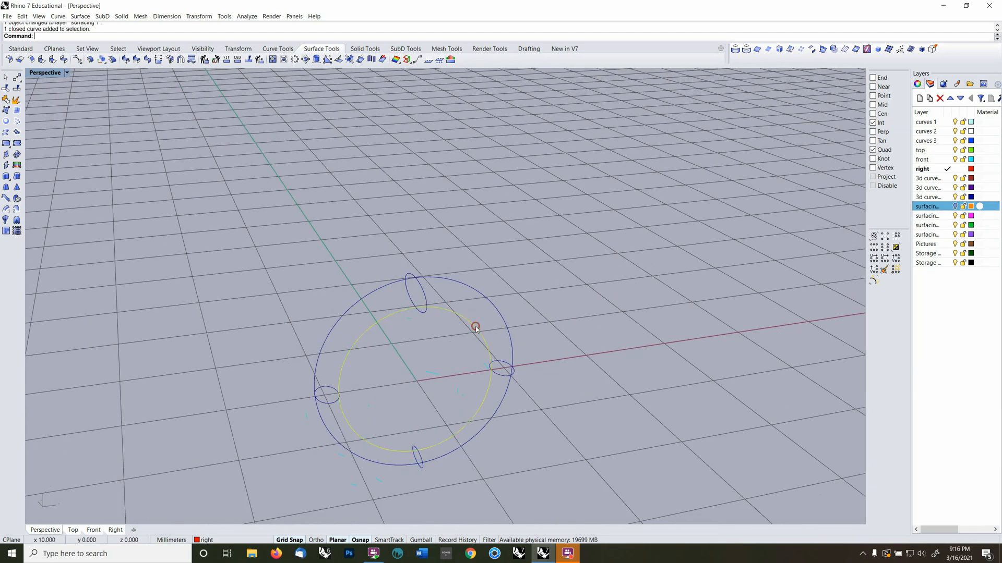
right_click(473, 336)
click(455, 261)
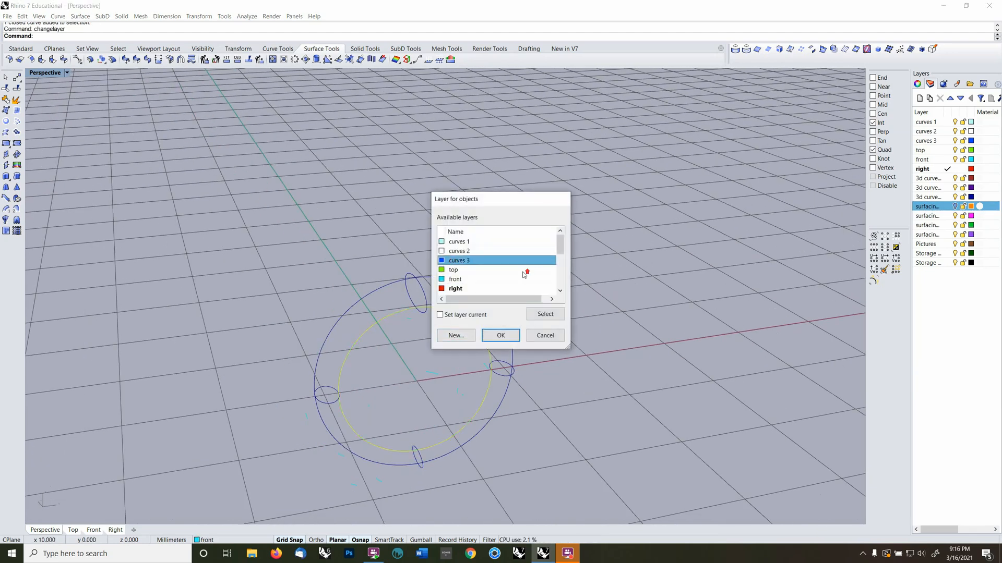
scroll(524, 274, down, 4)
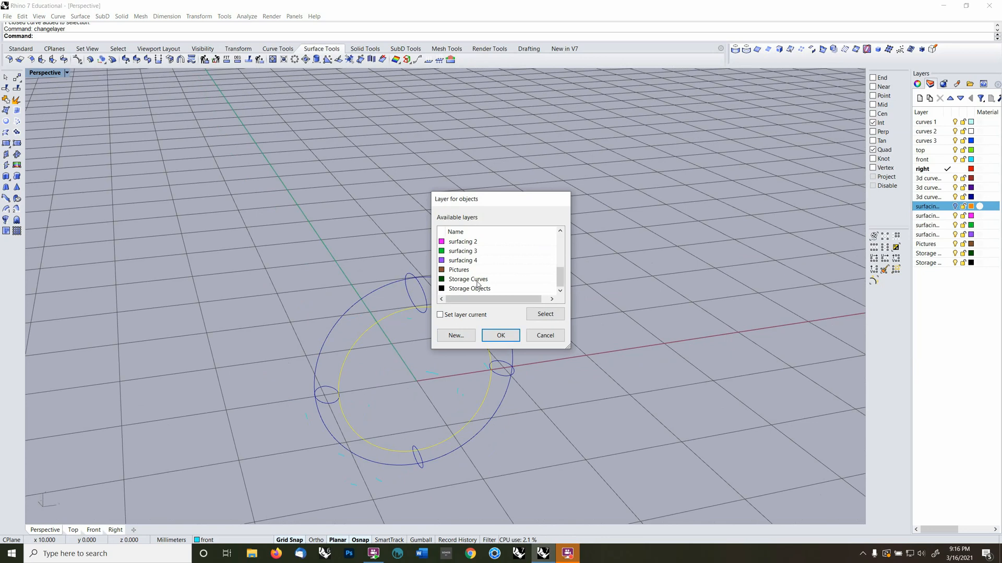
scroll(477, 284, up, 2)
click(475, 280)
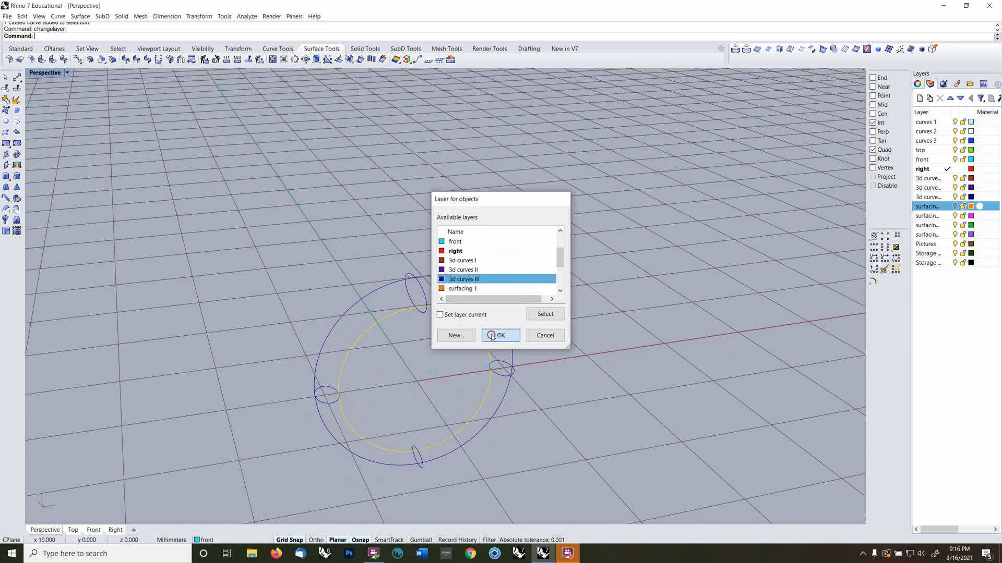
click(500, 335)
Set the construction plane to world Right and draw a line about 20 mm long across the largest elliptical cross-section
right_drag(593, 351, 540, 298)
click(488, 341)
key(F3)
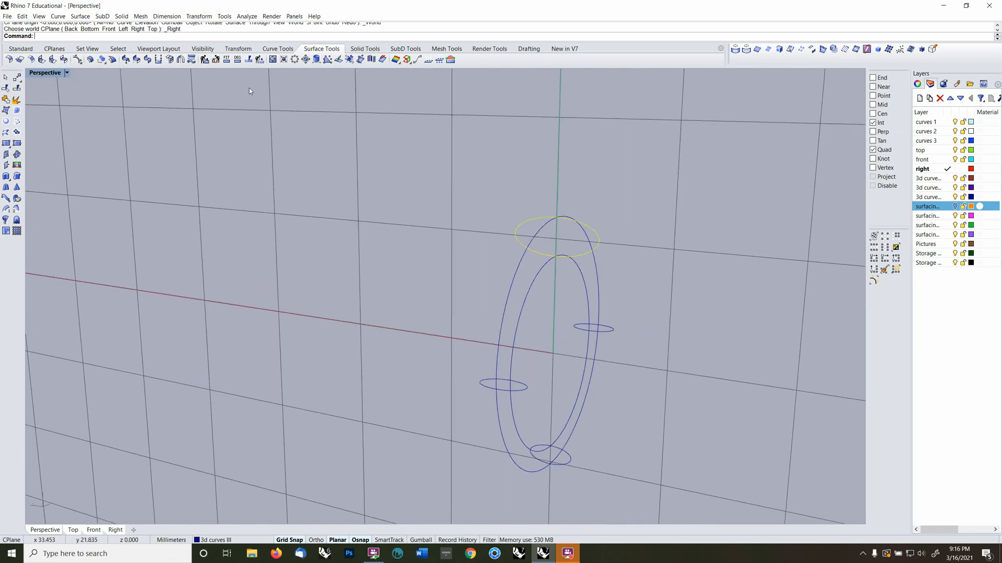
click(278, 48)
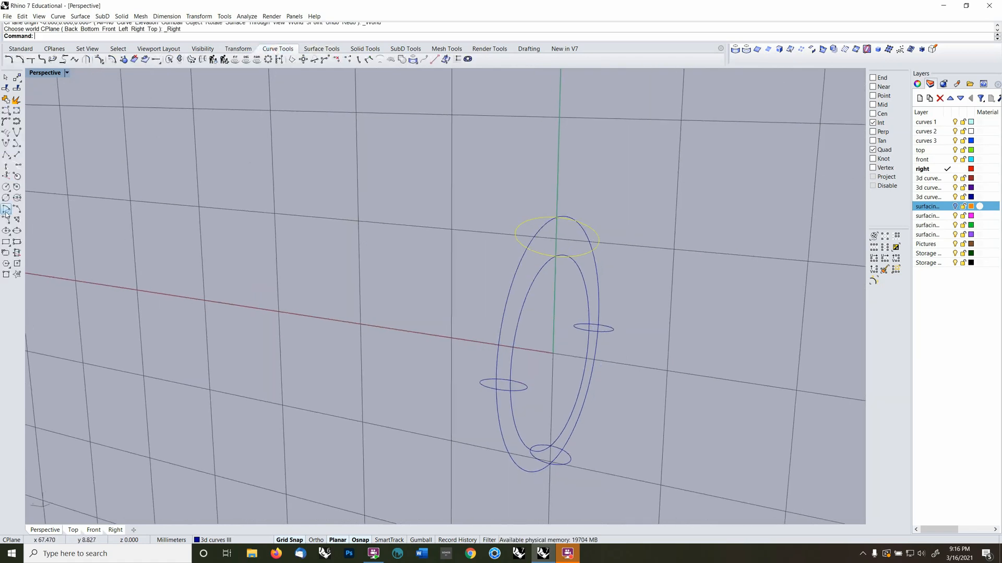
click(17, 155)
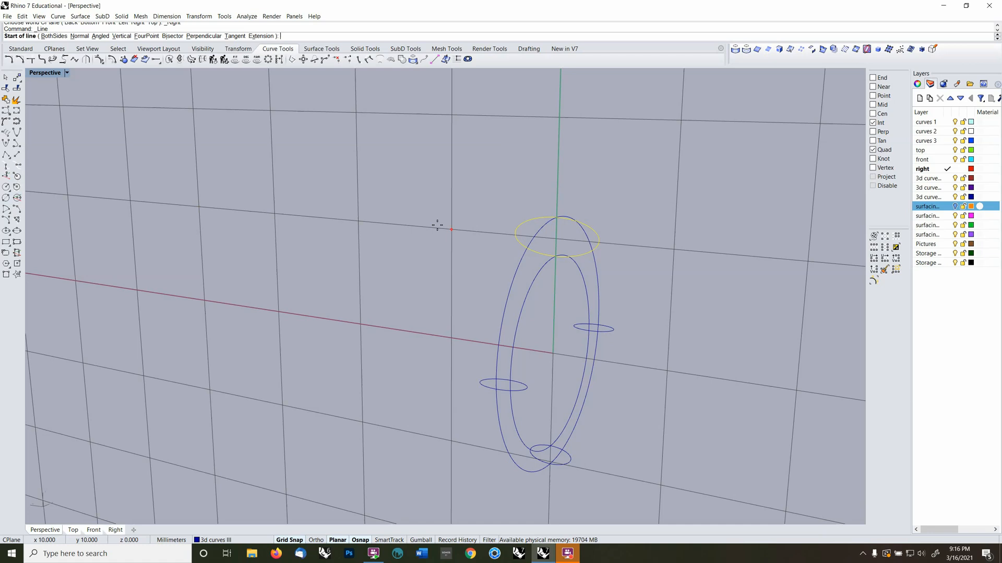
click(500, 211)
click(650, 251)
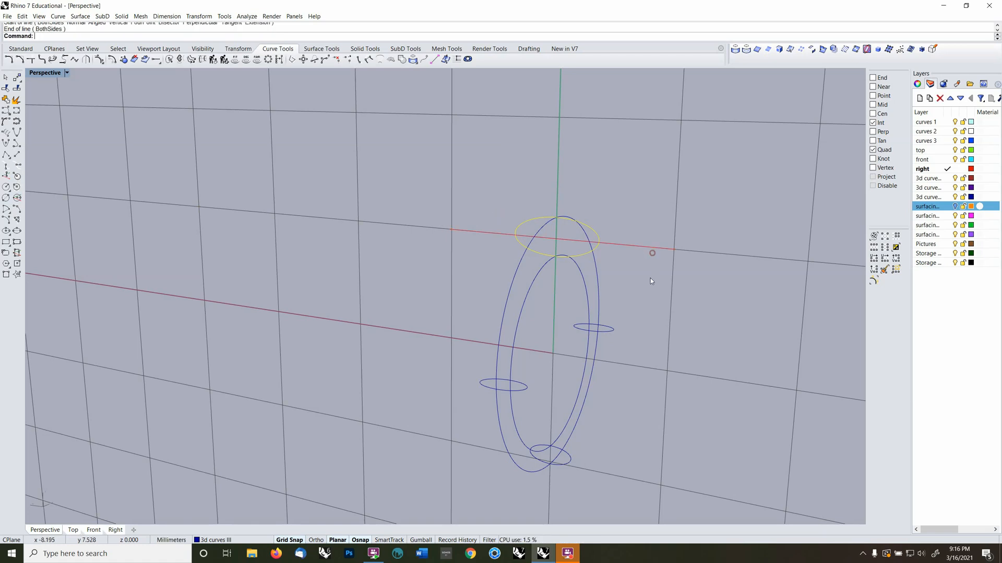
Move the line about 1.4 mm outward from the ring centre, with ortho on and grid snap off
click(648, 248)
text(m)
key(Return)
key(F8)
key(F9)
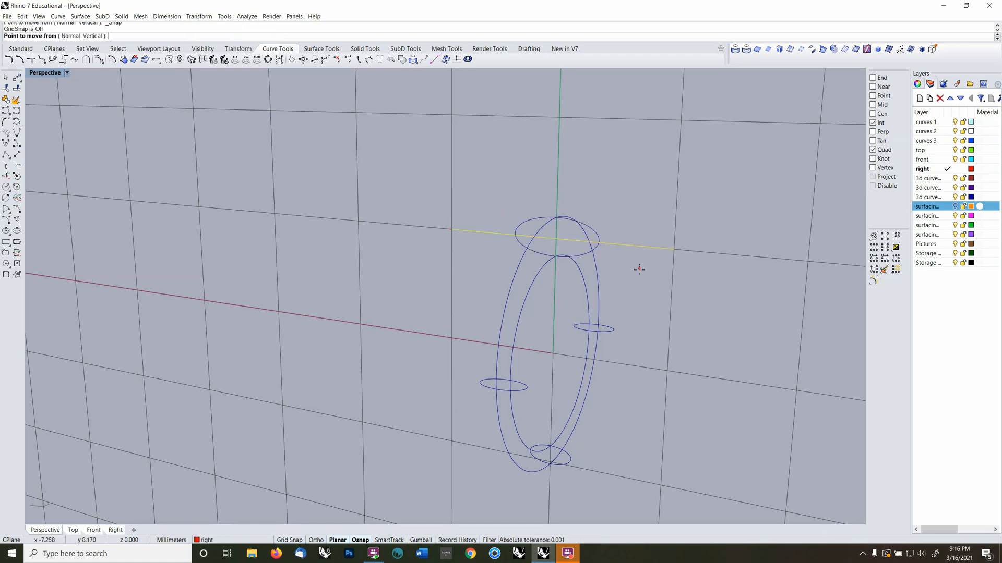
click(636, 276)
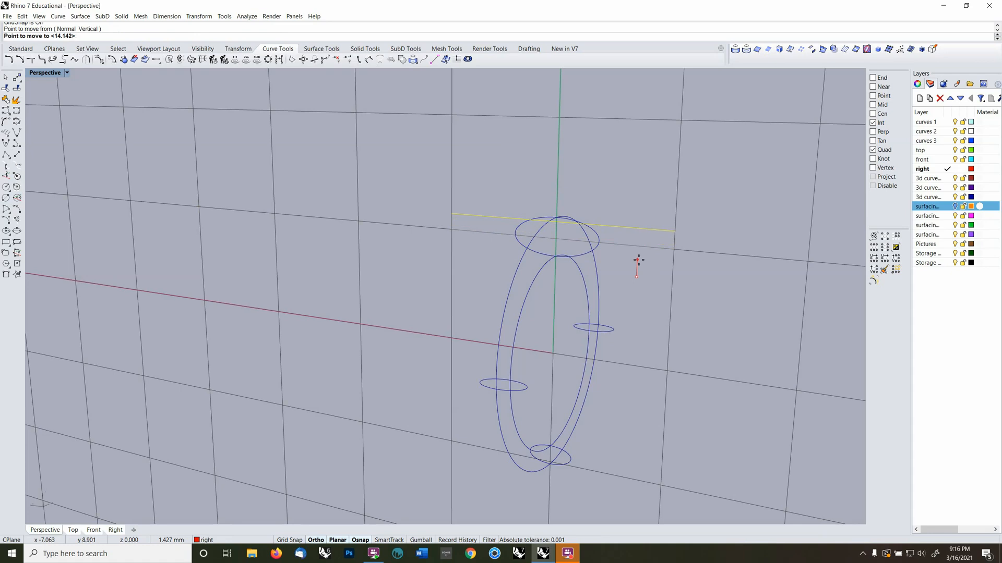
key(Escape)
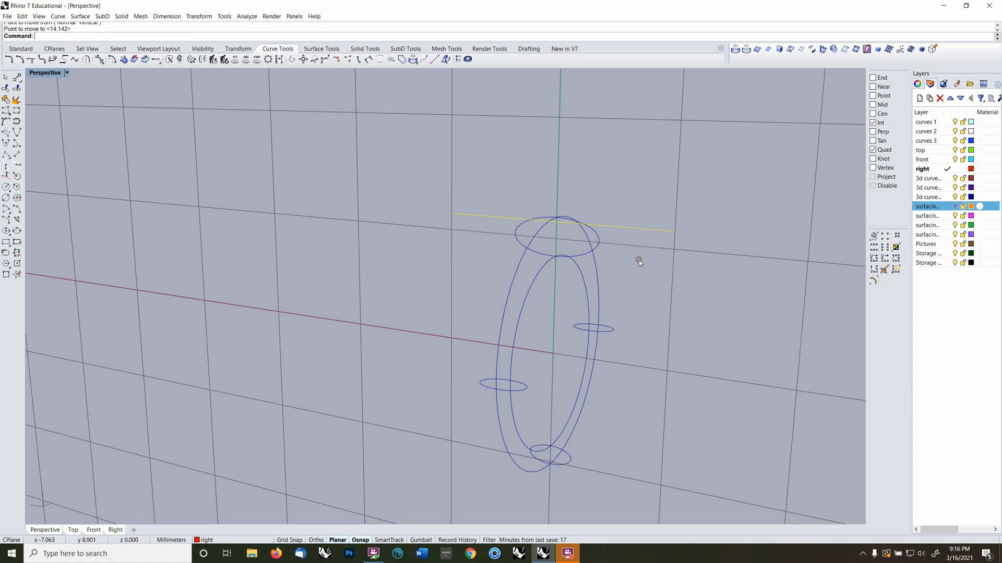
Trim away the outer part of the largest ellipse using the line as cutter, and delete the line
click(17, 100)
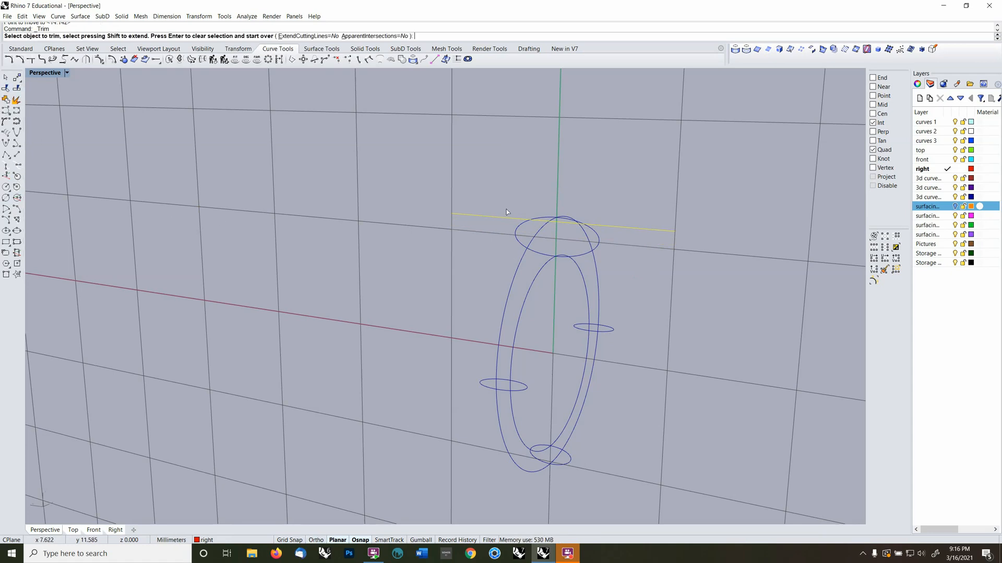
click(548, 220)
key(Return)
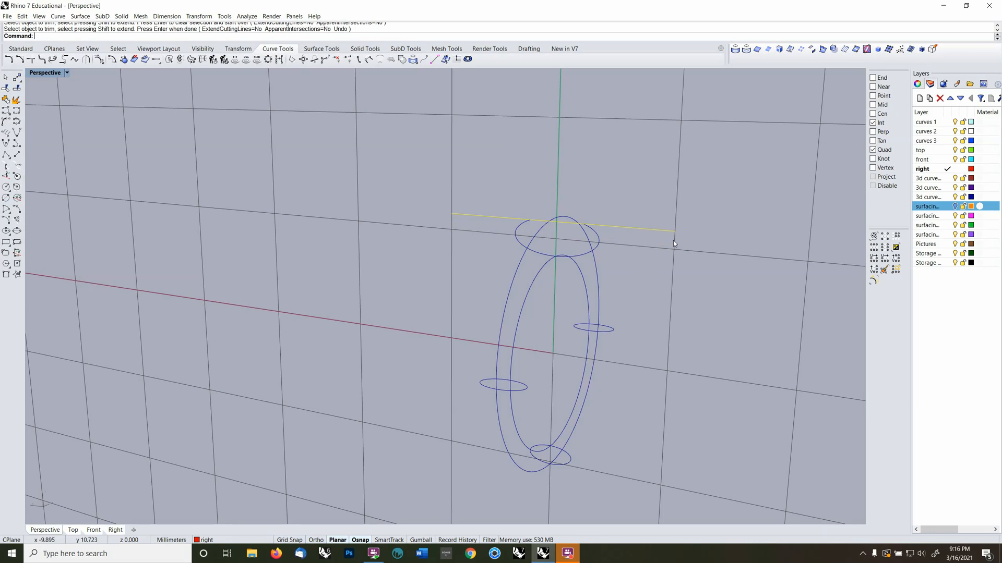
key(Delete)
right_drag(687, 274, 609, 292)
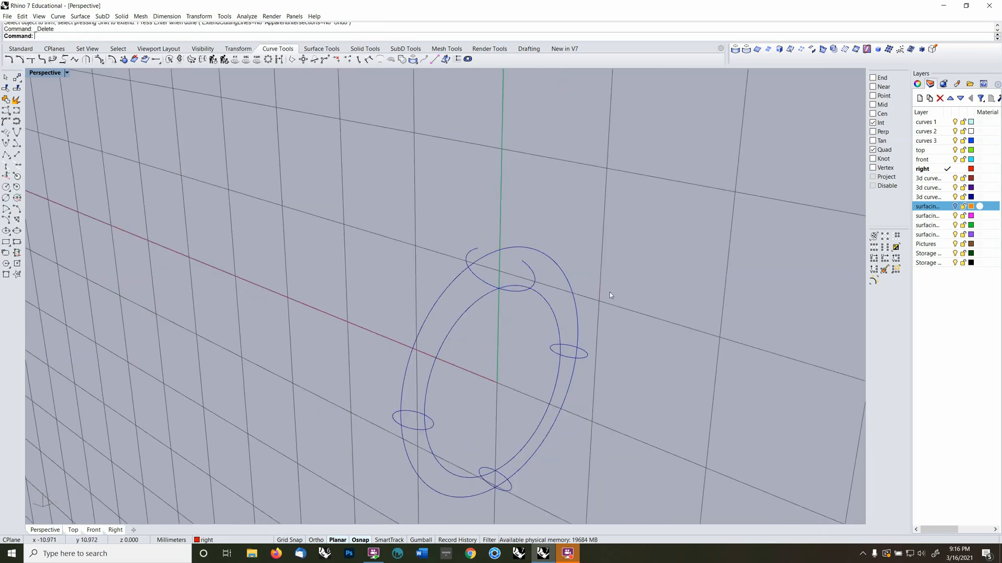
Hide the inner and outer ring circles and set the construction plane back to world Top
click(564, 272)
key(ctrl+h)
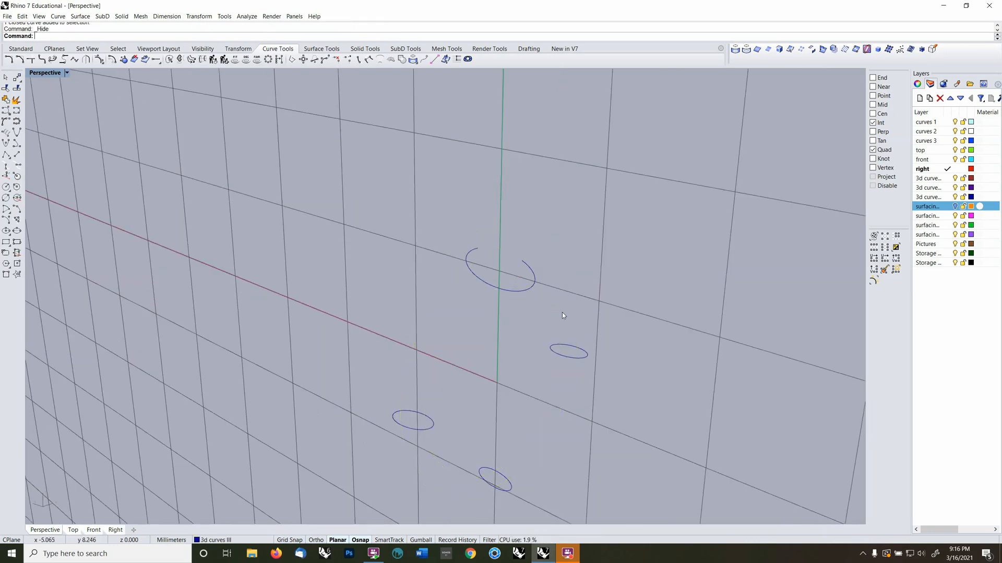
scroll(573, 313, down, 5)
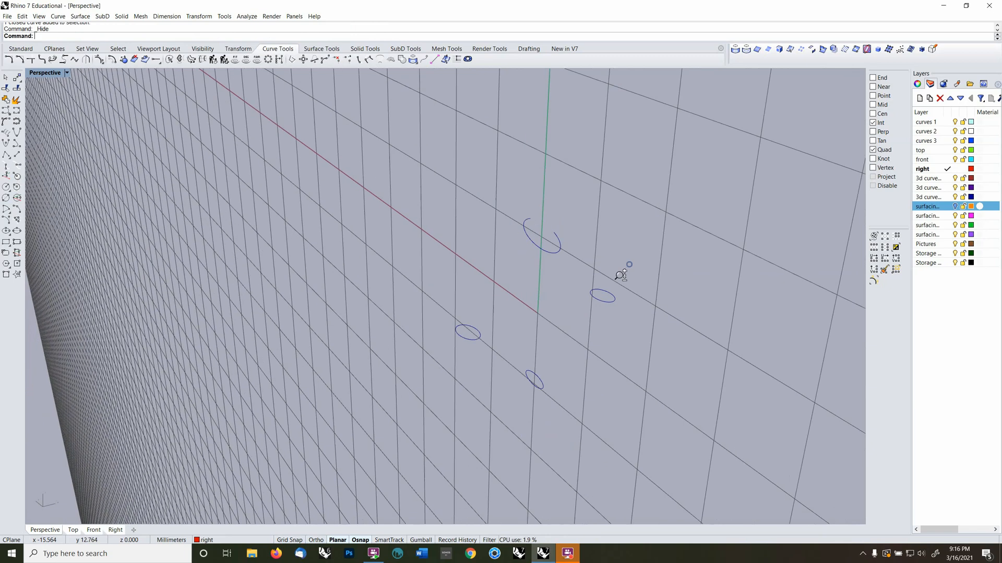
key(F4)
right_drag(620, 278, 617, 320)
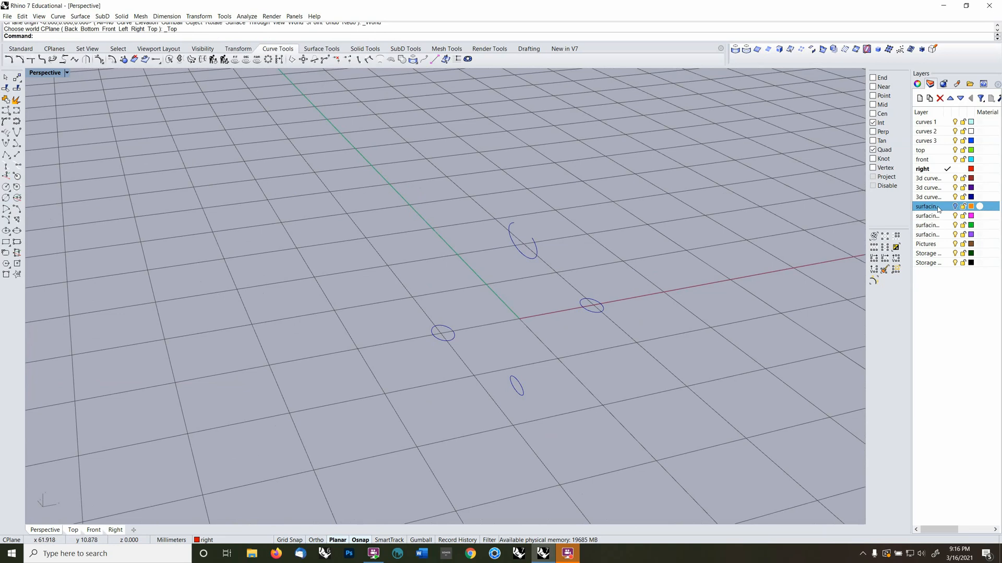
Make the 3d curves I layer current and try to loft the three closed ellipses with the open trimmed ellipse
click(948, 179)
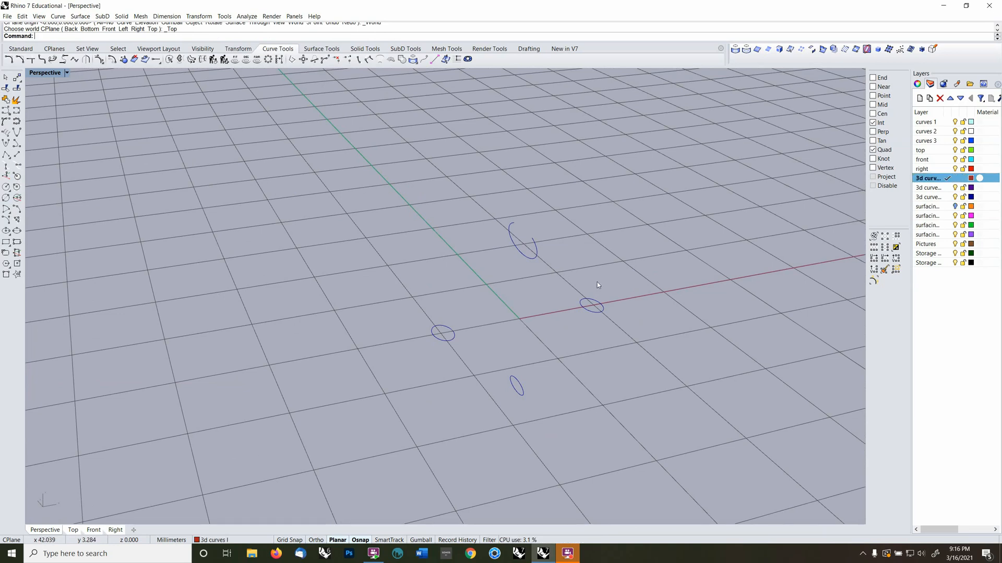
click(334, 49)
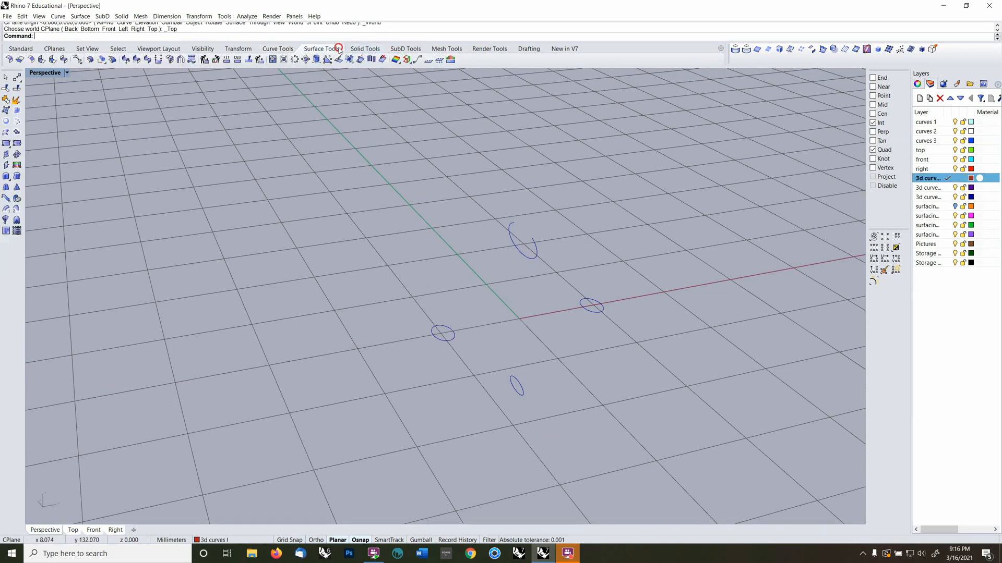
click(15, 132)
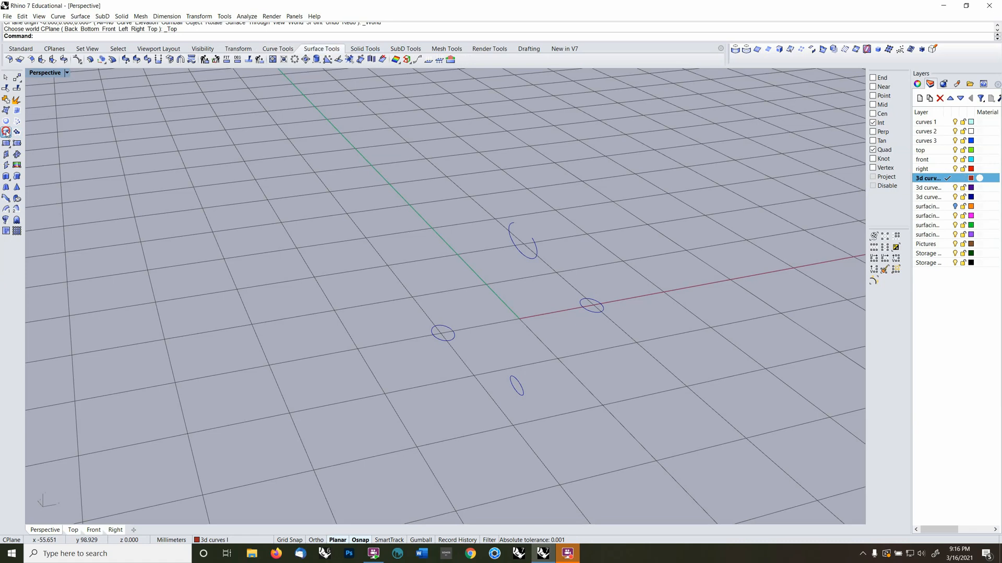
click(516, 384)
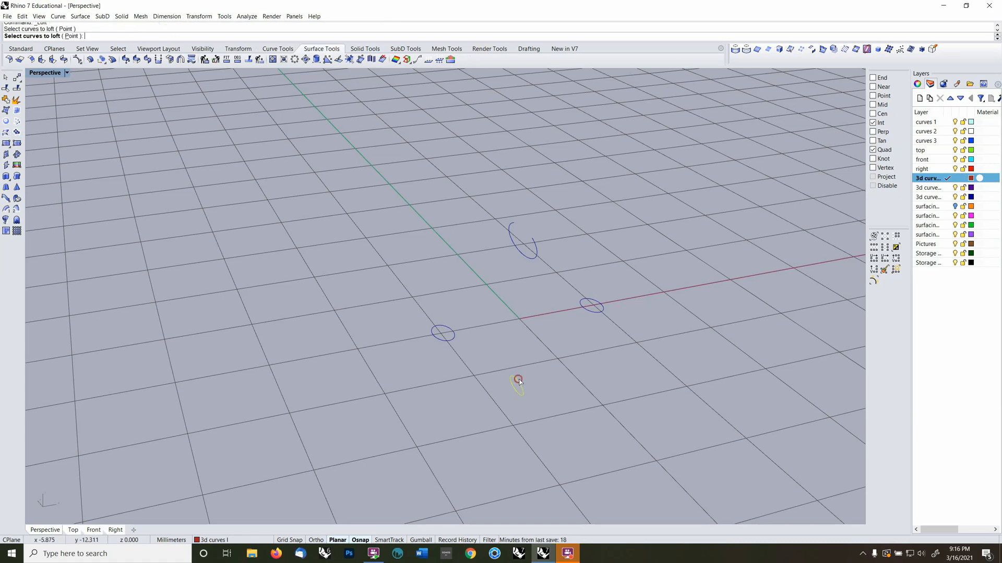
click(593, 312)
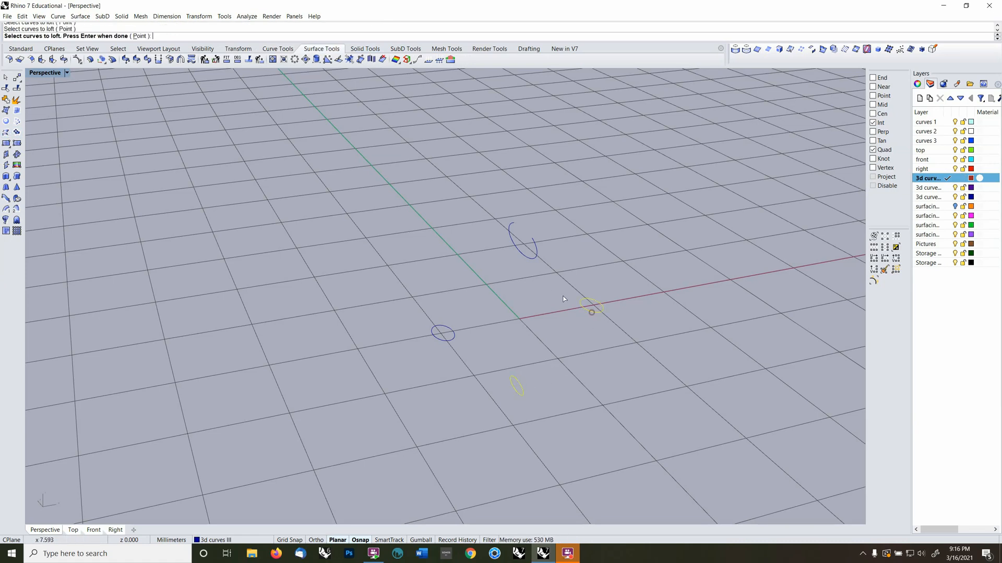
click(533, 250)
click(452, 342)
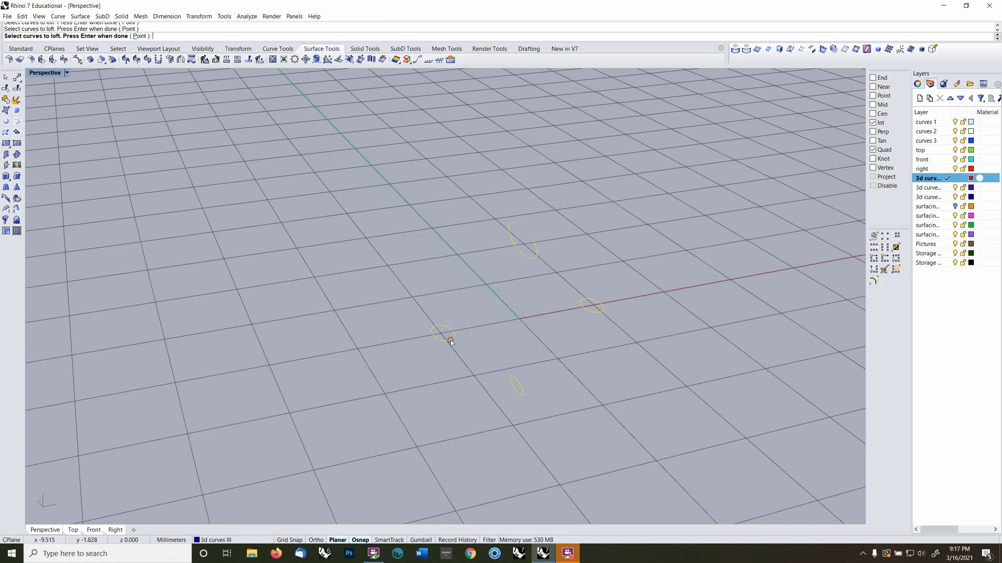
key(Return)
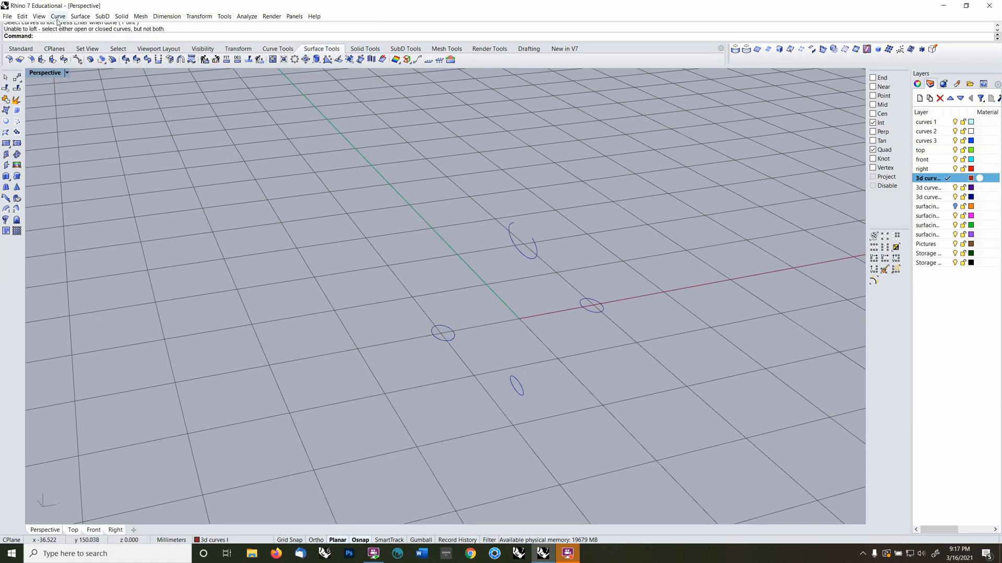
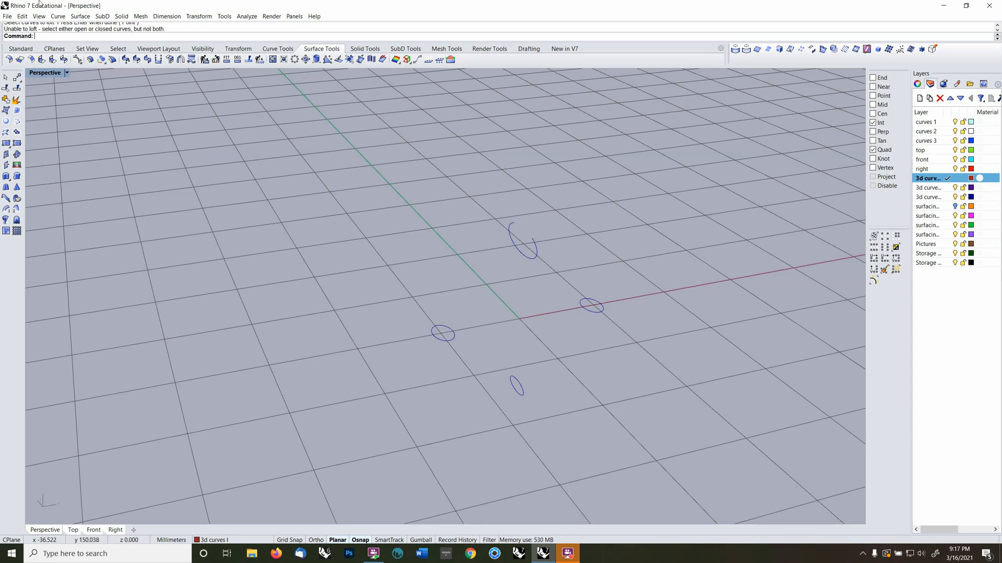
Undo back through the ellipse trim and delete the cutting line
key(ctrl+z)
click(524, 230)
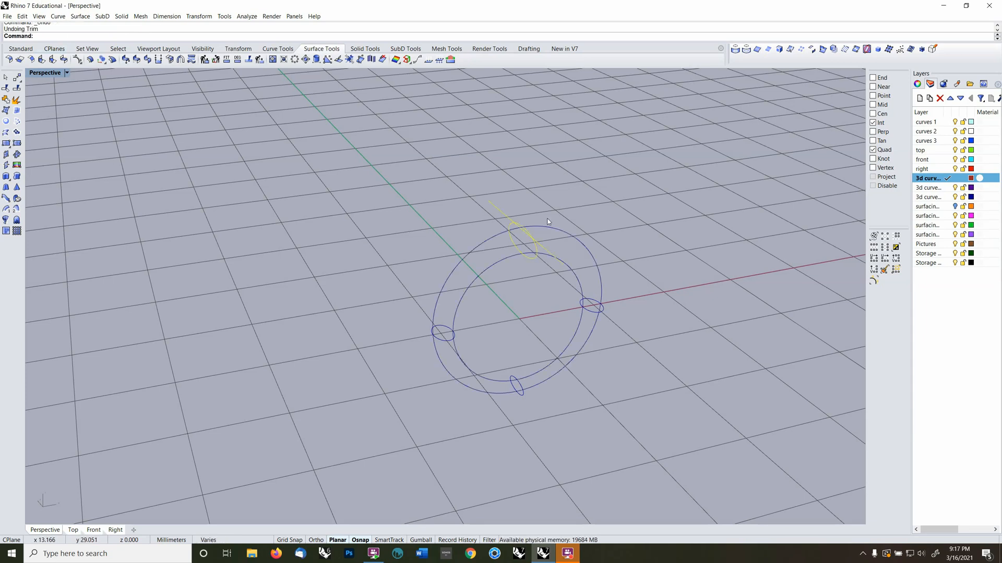
click(546, 251)
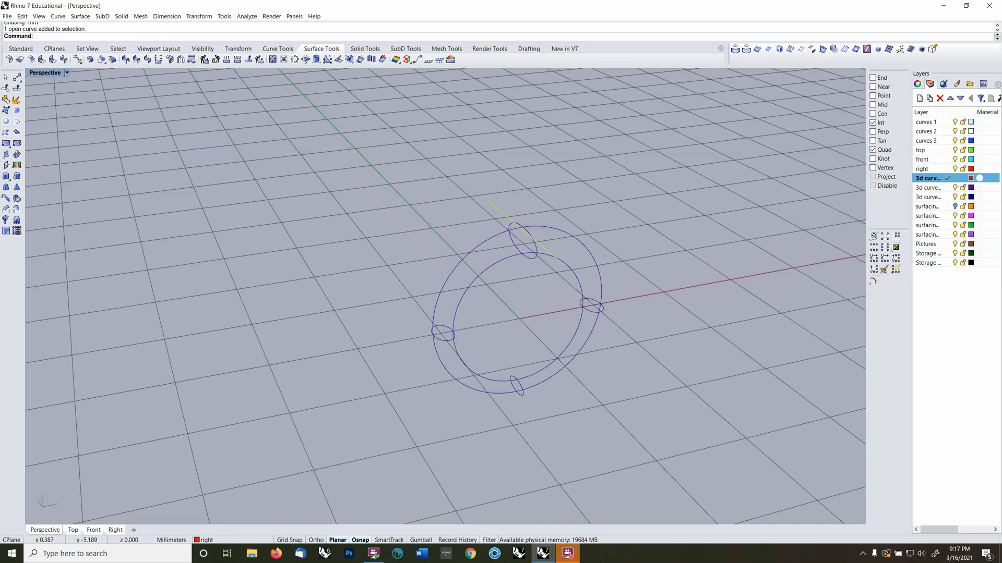
key(Delete)
Hide the outer ring circle, leaving the inner circle and the four elliptical cross-sections
right_drag(546, 250, 537, 279)
click(539, 277)
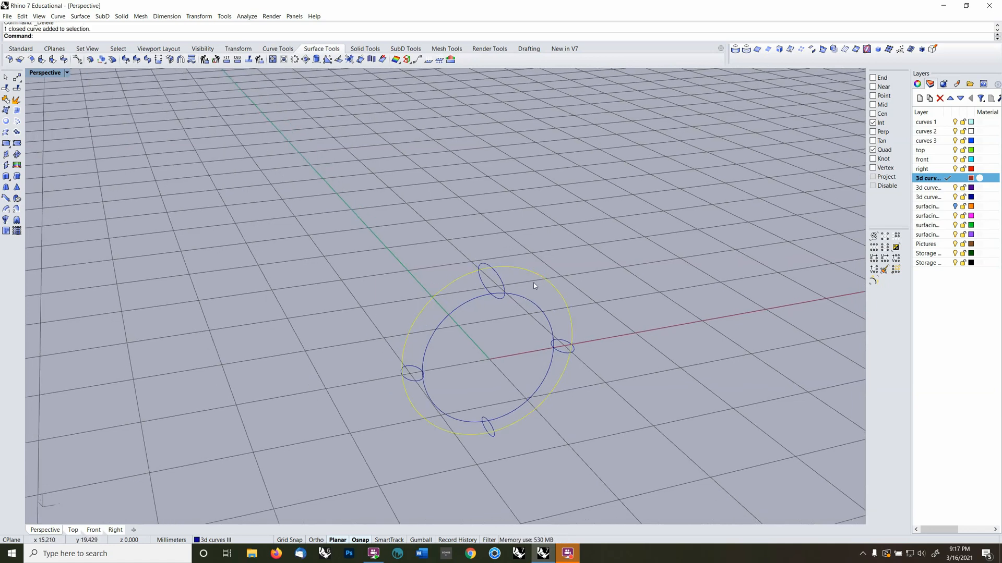
key(ctrl+f)
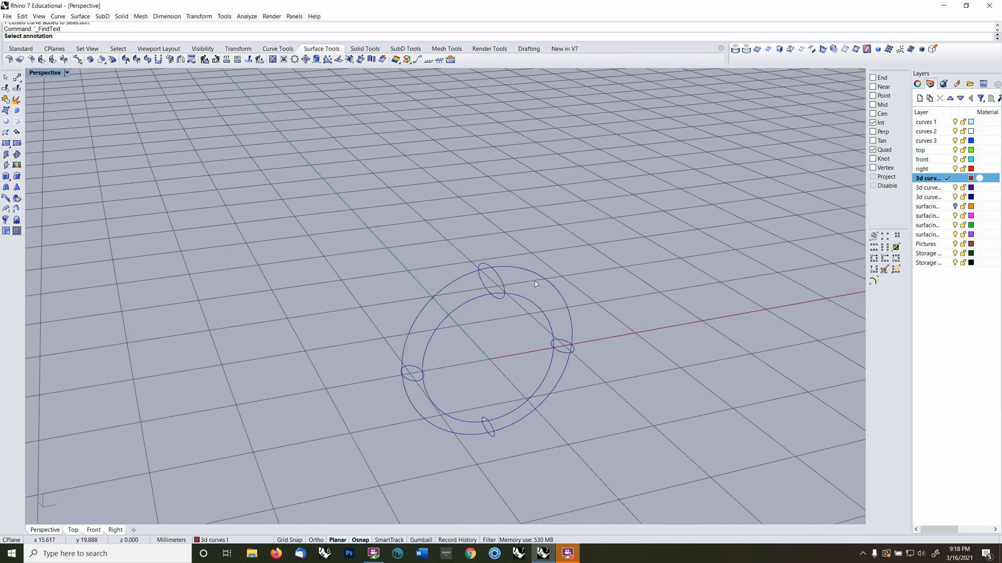
key(Escape)
click(537, 276)
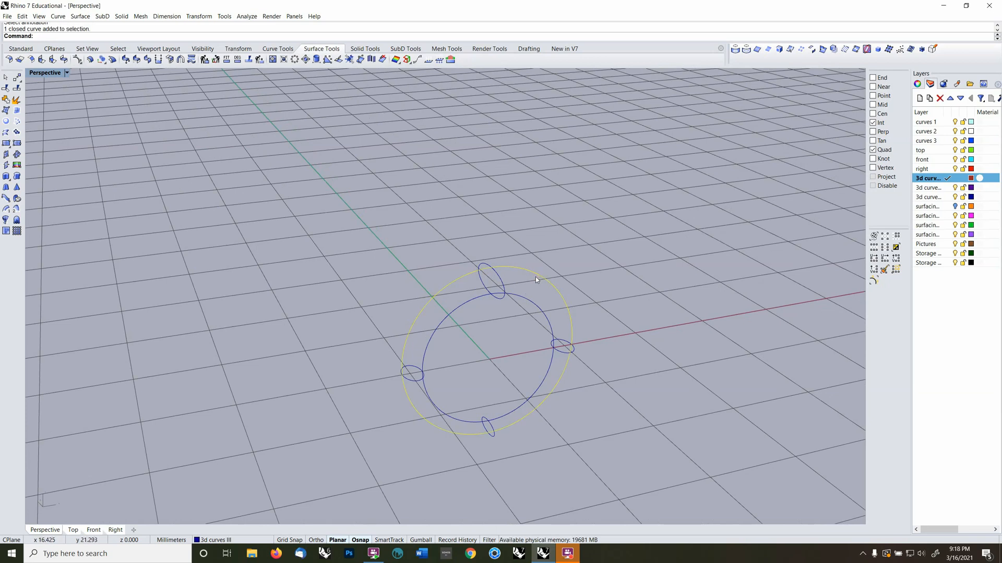
key(ctrl+h)
shift+right_drag(498, 319, 511, 296)
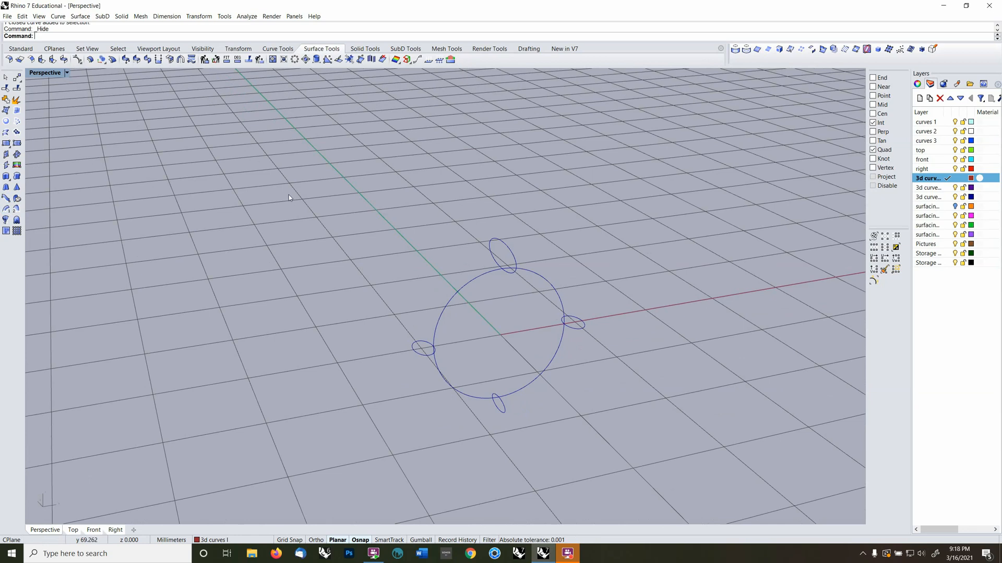
Make the surfacing 2 layer current
right_drag(543, 332, 519, 333)
scroll(522, 343, up, 3)
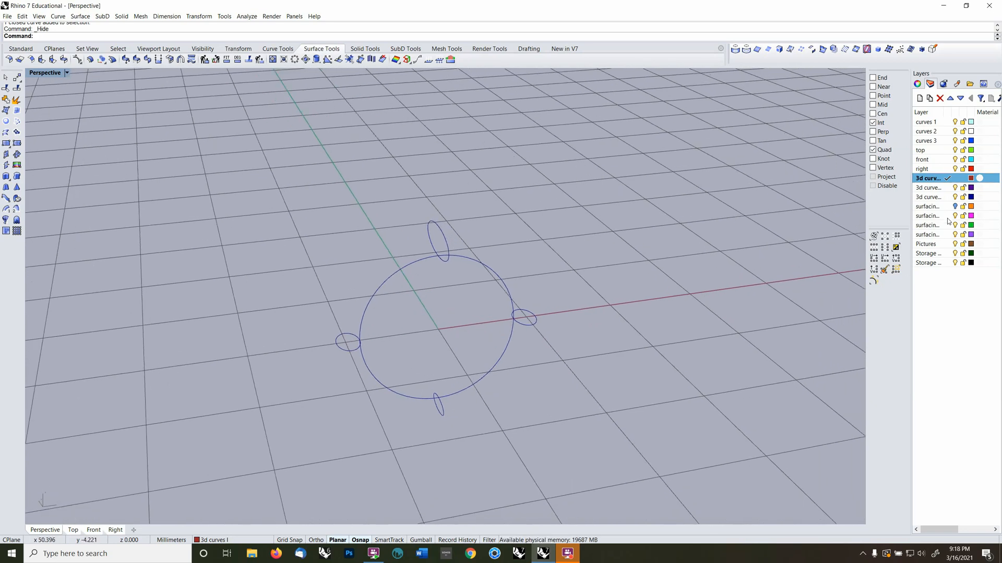
click(947, 216)
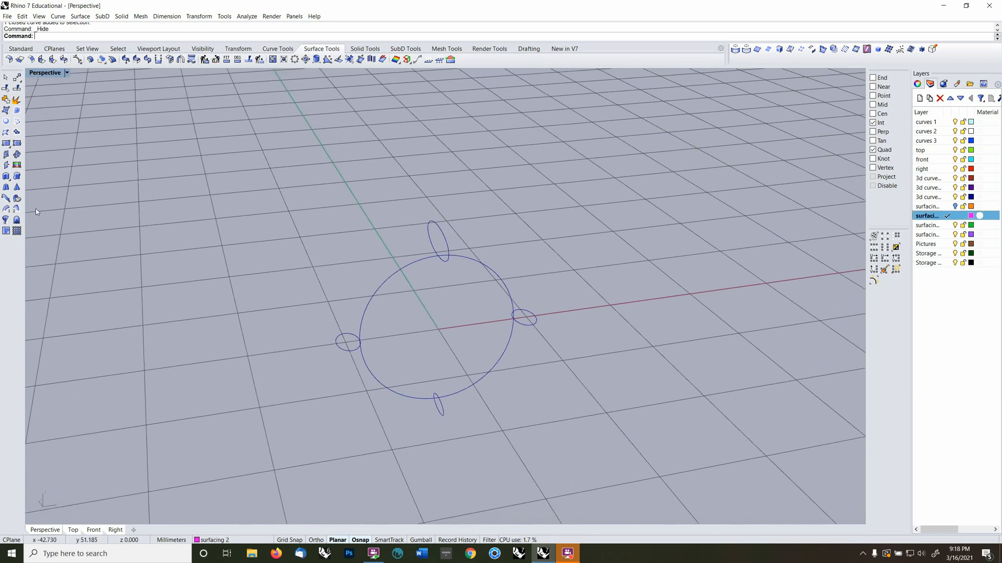
Sweep the lowest ellipse along the inner ring circle as a one-rail sweep and inspect the preview with its options open
click(6, 209)
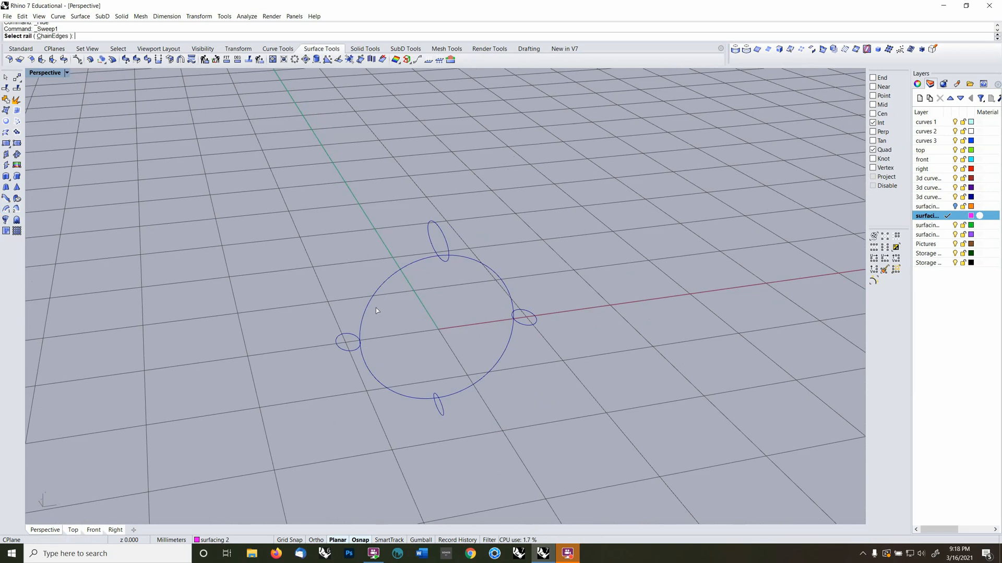
click(397, 390)
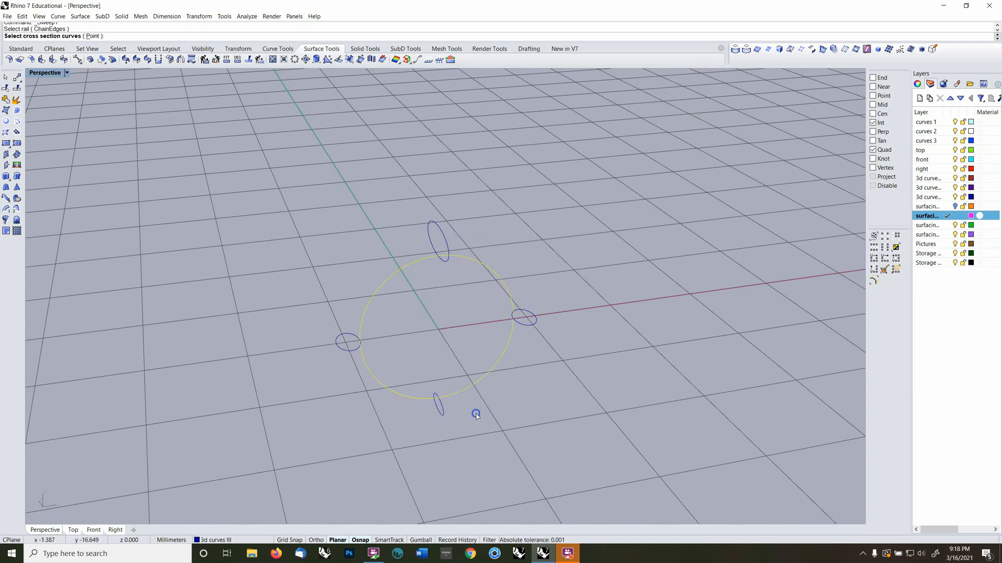
right_drag(476, 414, 472, 400)
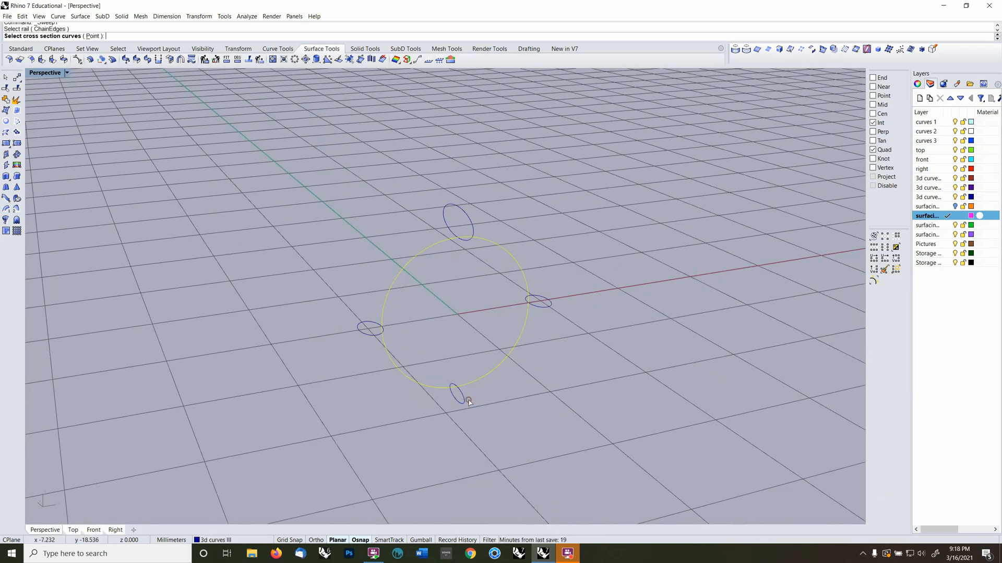
click(468, 400)
right_drag(468, 399, 530, 390)
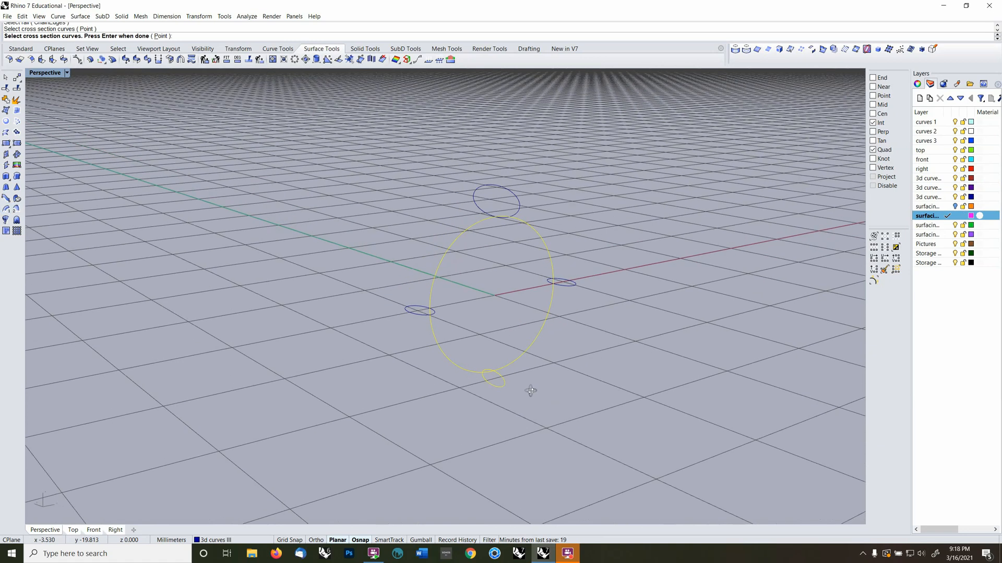
key(Return)
key(Return)
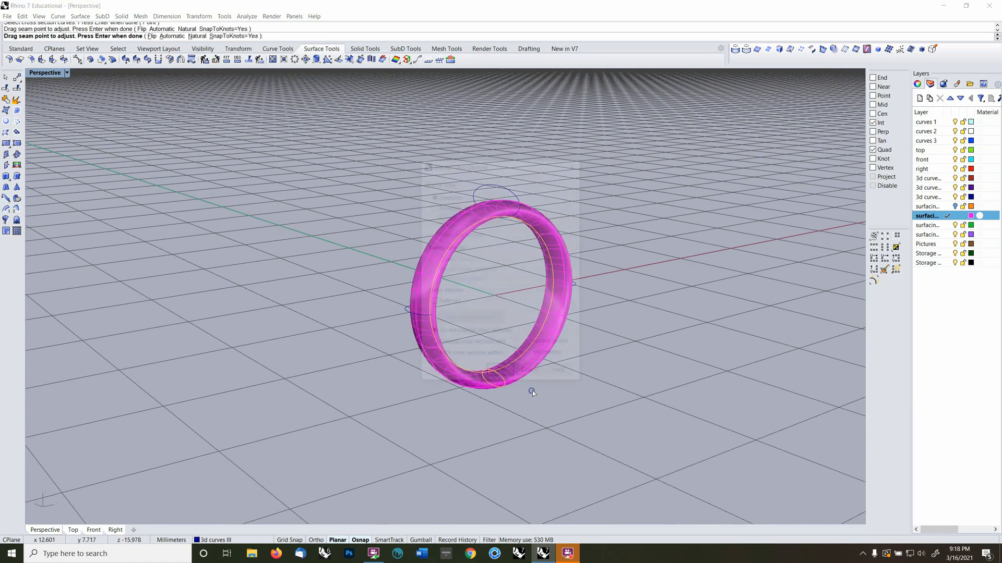
drag(543, 166, 762, 186)
scroll(573, 330, up, 3)
right_drag(542, 371, 522, 319)
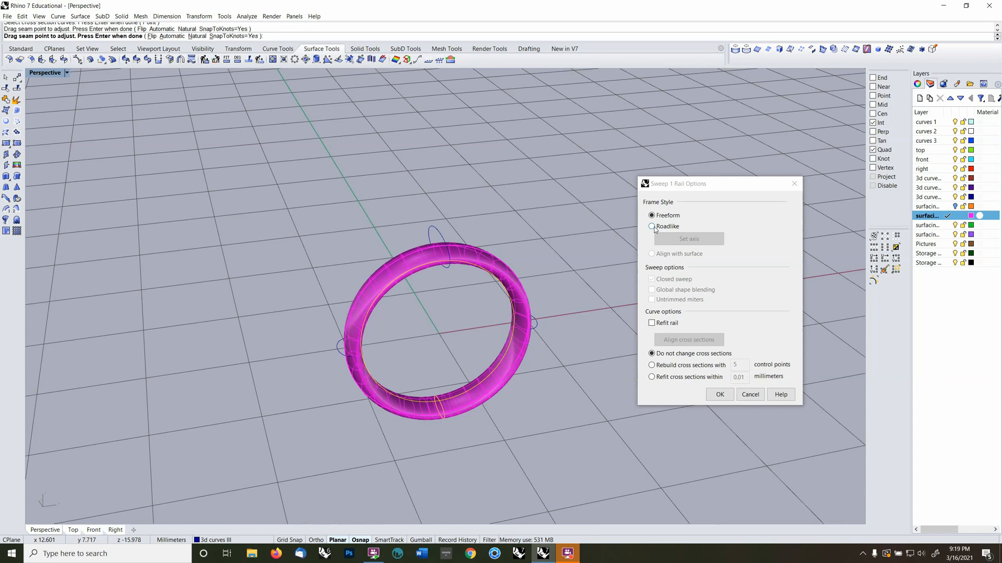
Try the Roadlike frame style with its axis from origin 0 along the Y axis of world Top, and undo the resulting sweep
click(654, 227)
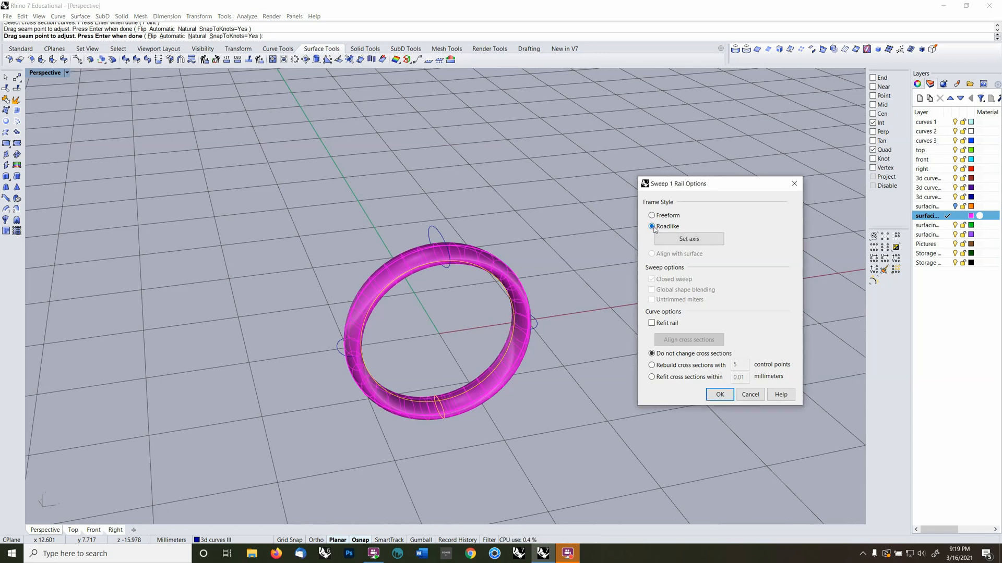
click(672, 239)
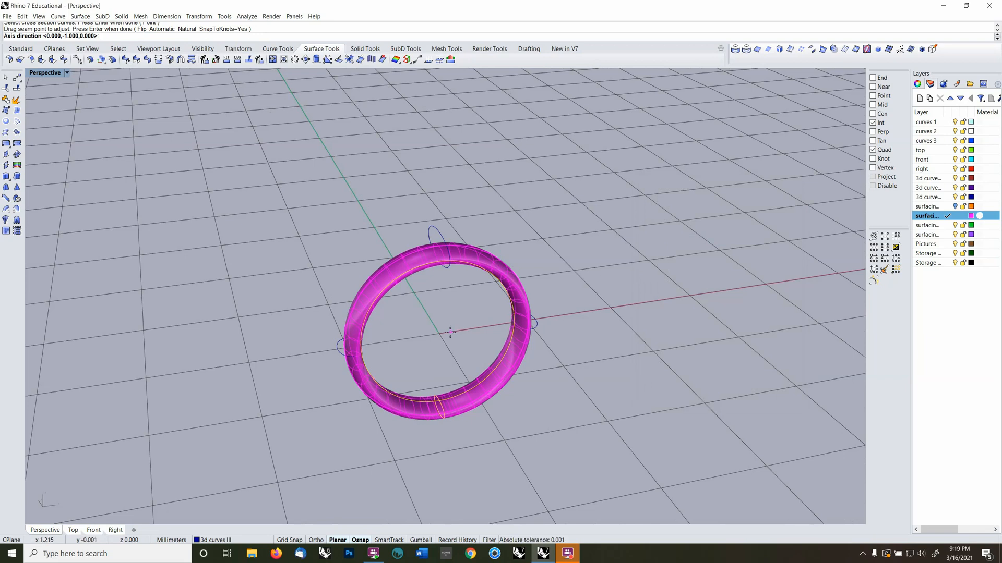
text(0)
key(Return)
click(542, 471)
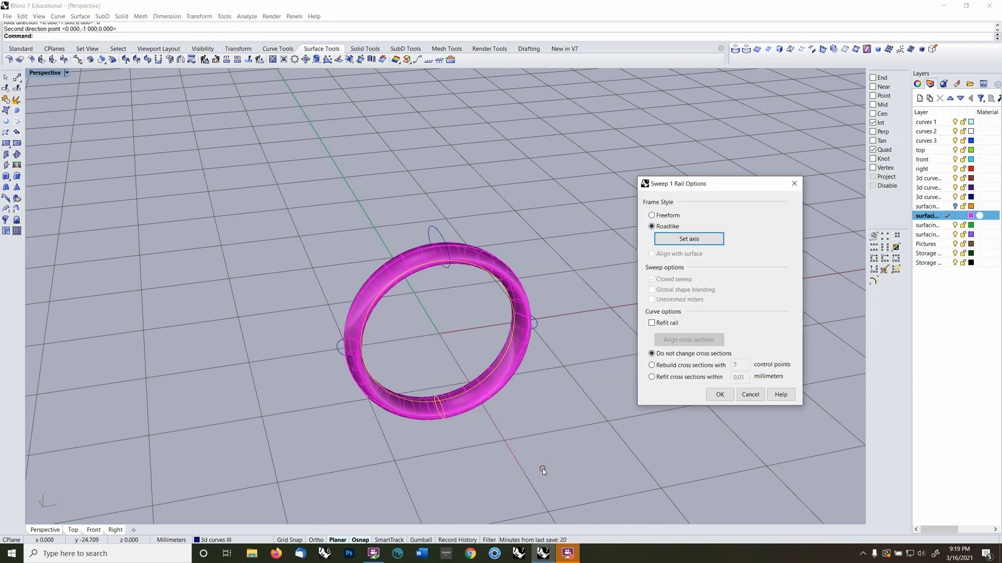
click(721, 395)
mouse_move(528, 321)
right_down()
mouse_move(503, 287)
mouse_move(526, 319)
right_up()
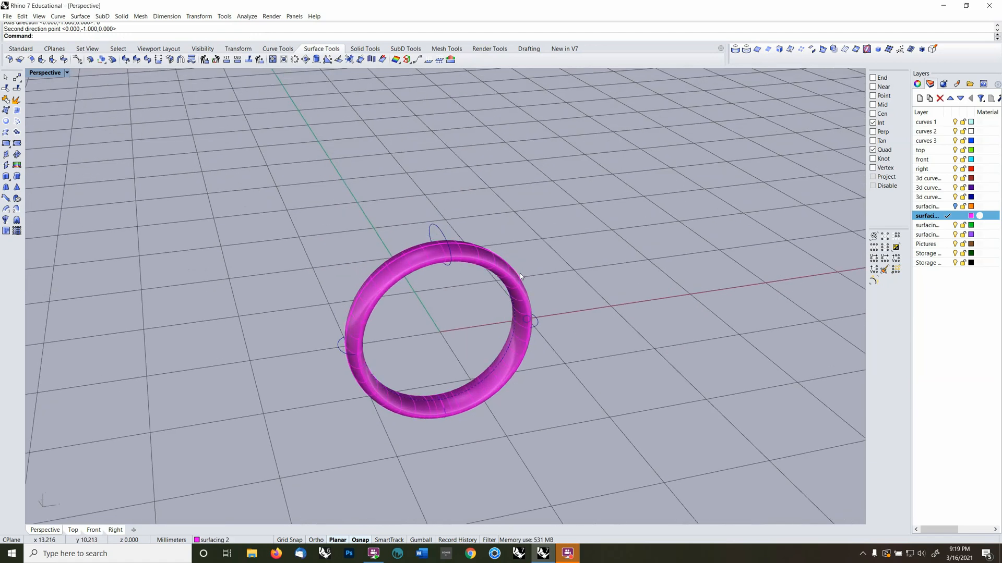
click(519, 275)
key(ctrl+z)
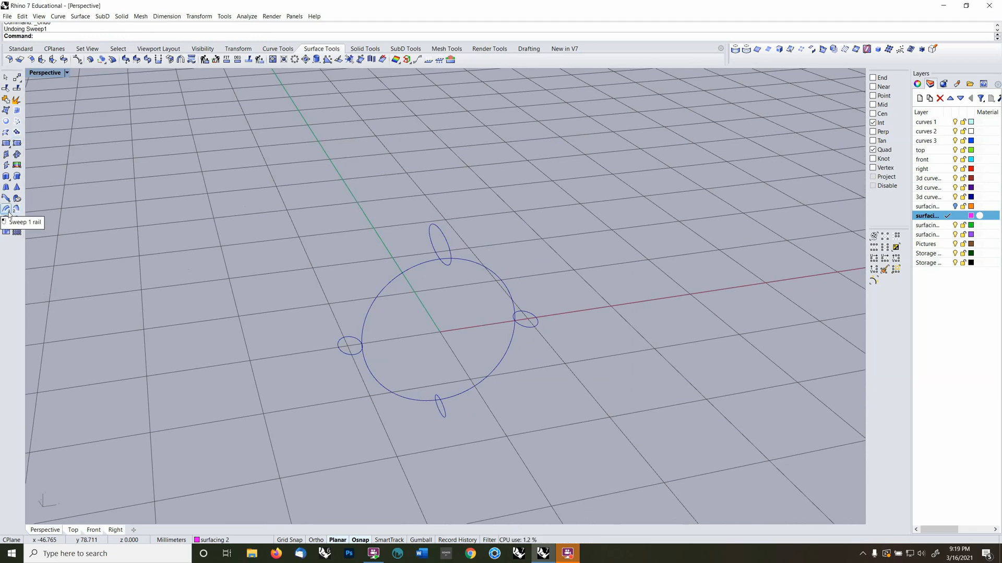
Set up another one-rail sweep of the lowest ellipse along the inner circle, comparing the Freeform and Roadlike frame styles
click(8, 212)
click(489, 268)
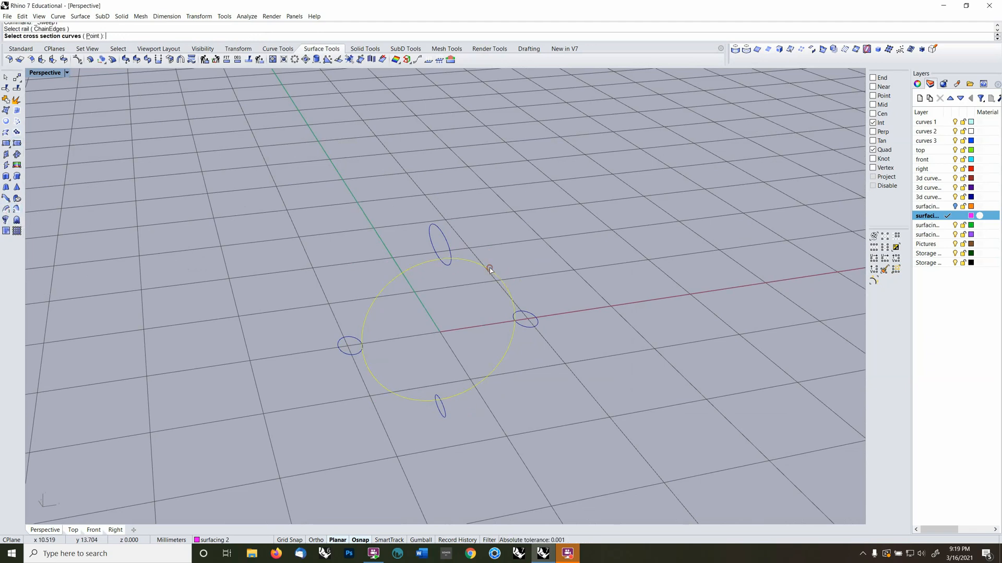
click(444, 411)
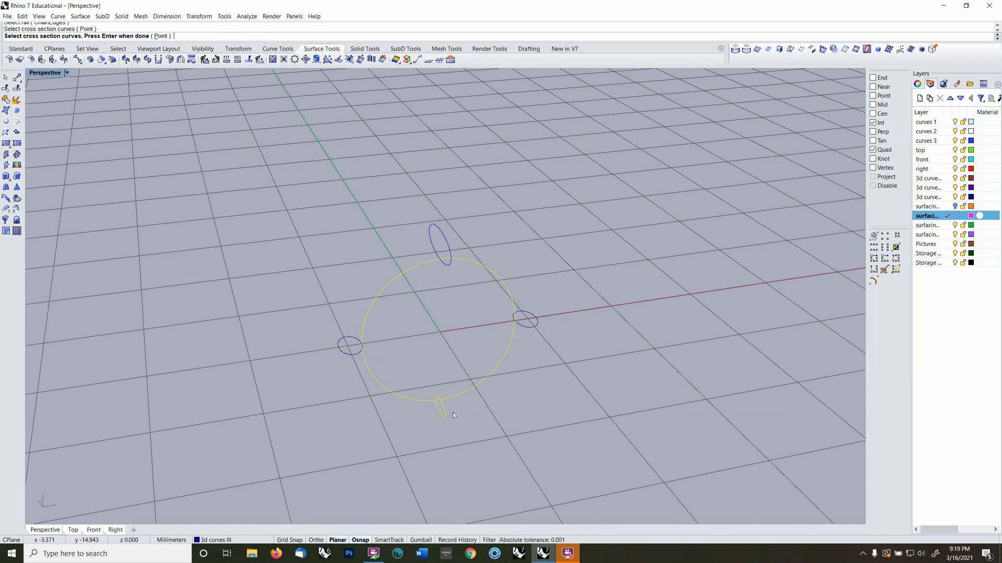
key(Return)
key(Return)
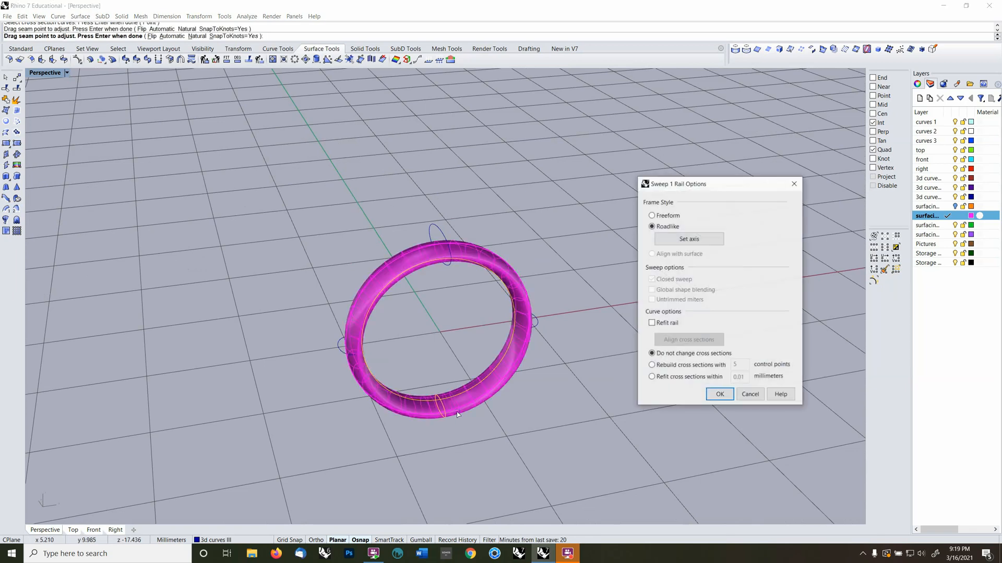
click(652, 215)
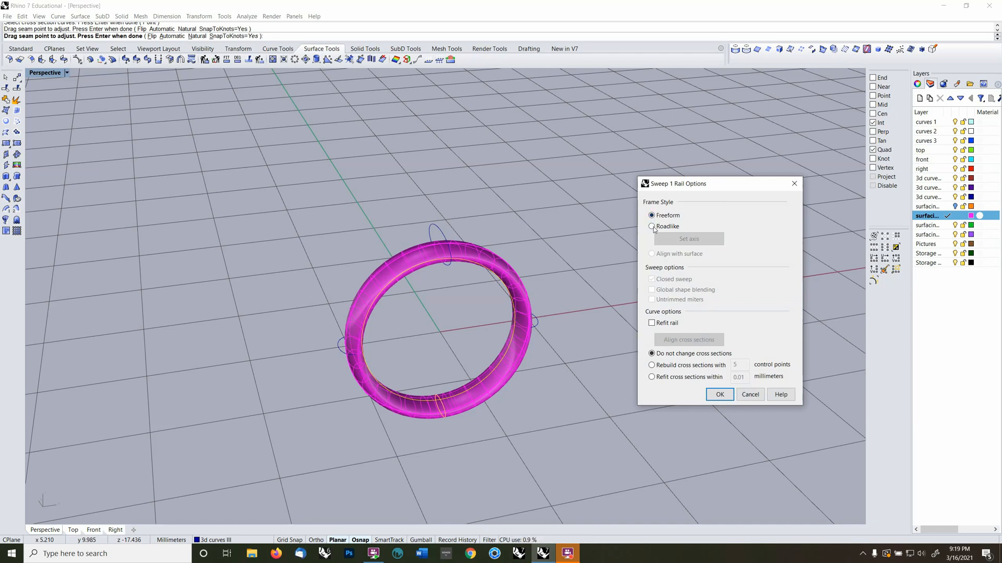
click(654, 227)
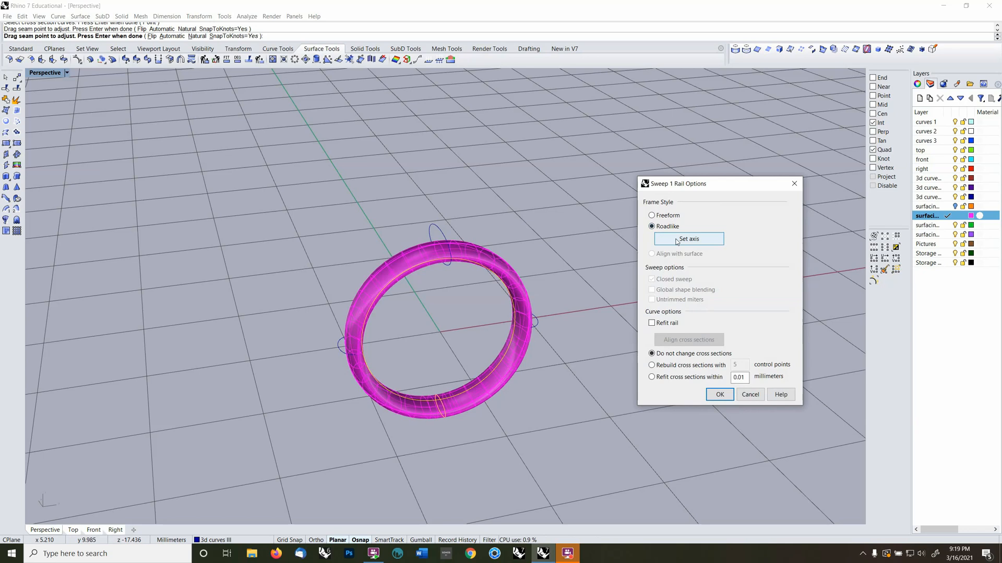
Try a Roadlike axis from origin 0 straight up in the world Front plane, and return the sweep to Freeform
click(678, 241)
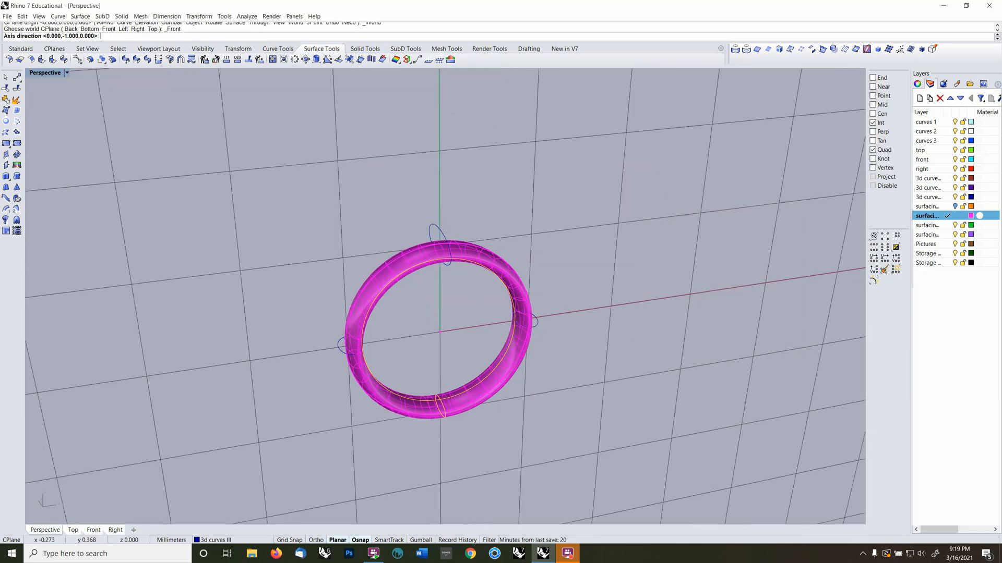
text(0)
key(Return)
click(446, 171)
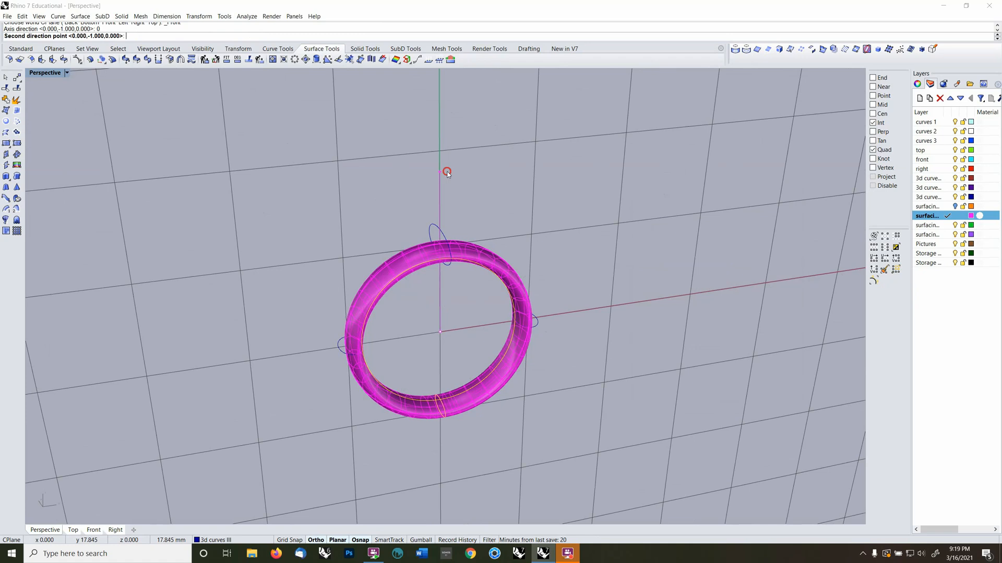
mouse_move(516, 193)
right_down()
mouse_move(509, 219)
mouse_move(501, 186)
mouse_move(418, 179)
mouse_move(531, 185)
right_up()
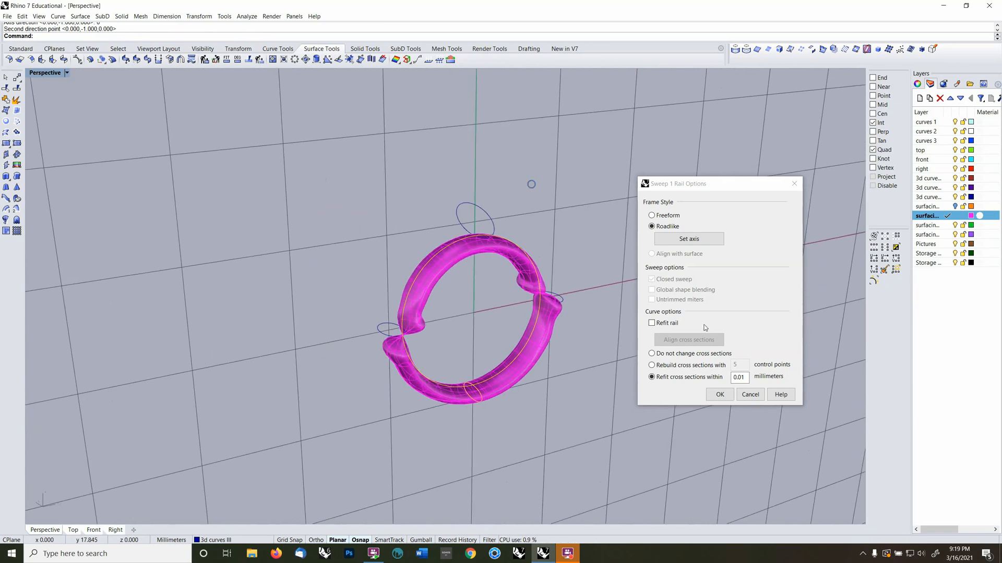
click(652, 215)
right_drag(515, 270, 494, 272)
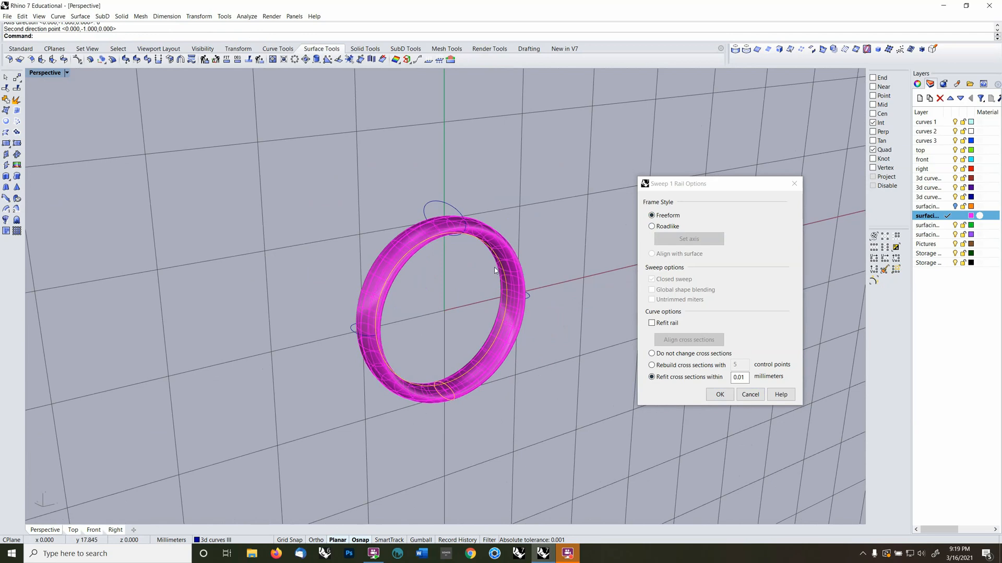
Set the construction plane to world Right and try a Roadlike axis from origin 0 along that plane's X axis
key(F3)
click(652, 226)
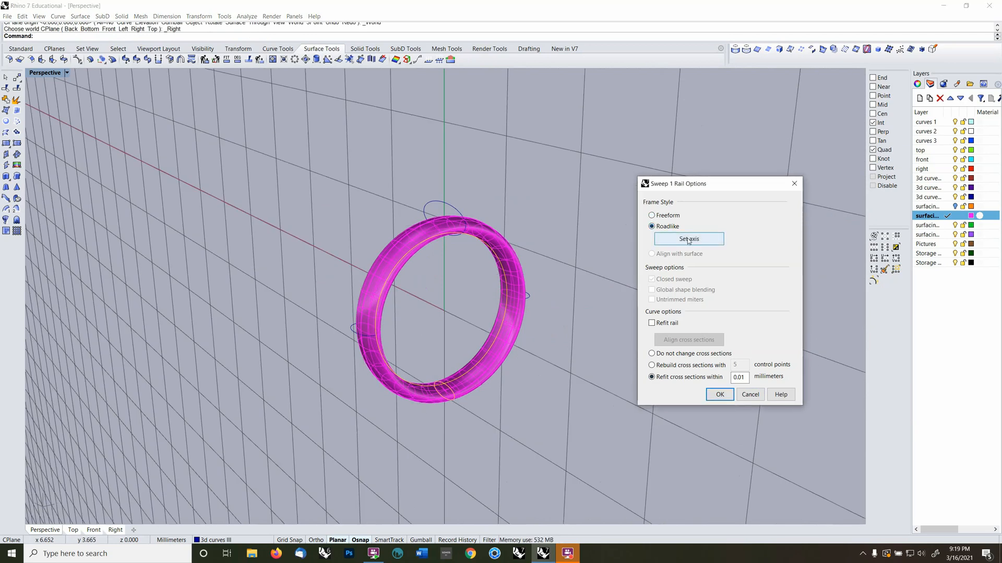
click(688, 240)
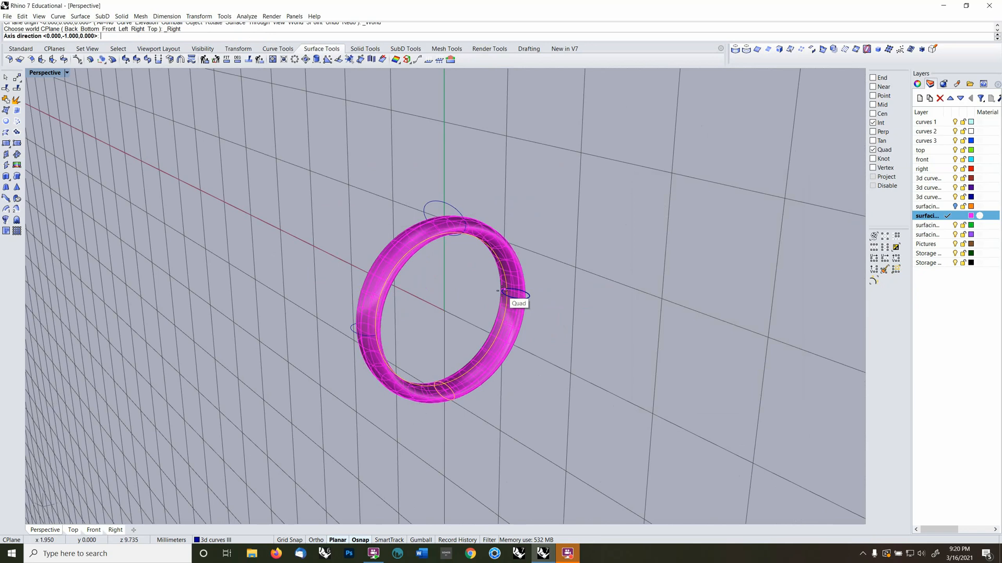
text(0)
key(Return)
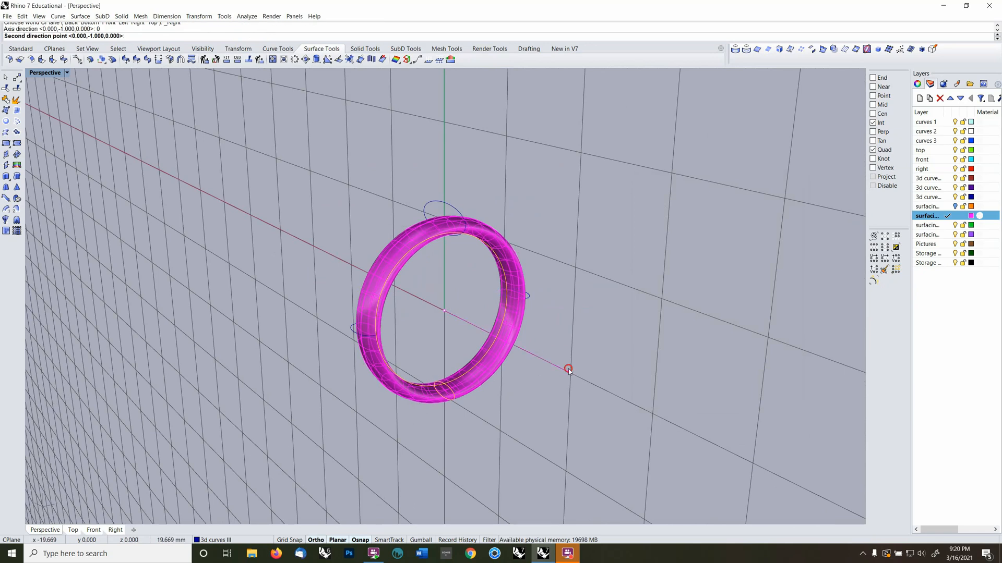
click(568, 370)
mouse_move(554, 351)
right_down()
mouse_move(577, 331)
mouse_move(599, 338)
mouse_move(545, 365)
right_up()
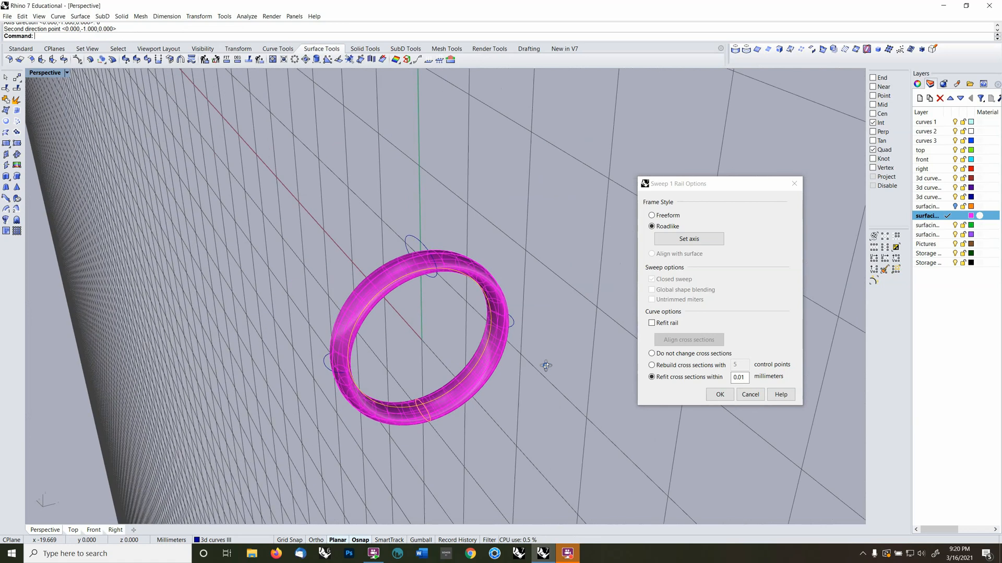
Create the ring with the Freeform frame style and cross sections refit within 0.01 mm, and delete it after viewing
click(658, 215)
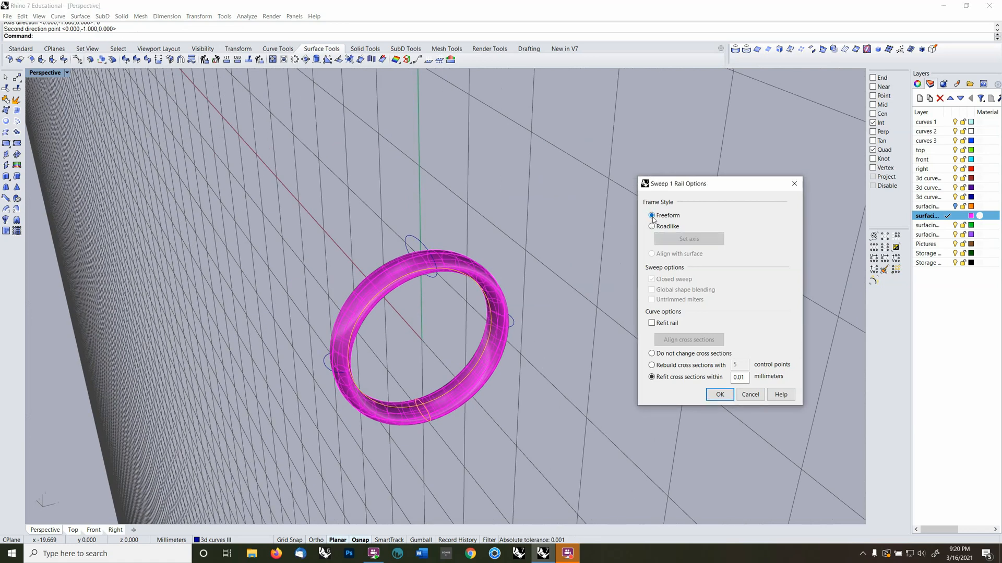
click(719, 395)
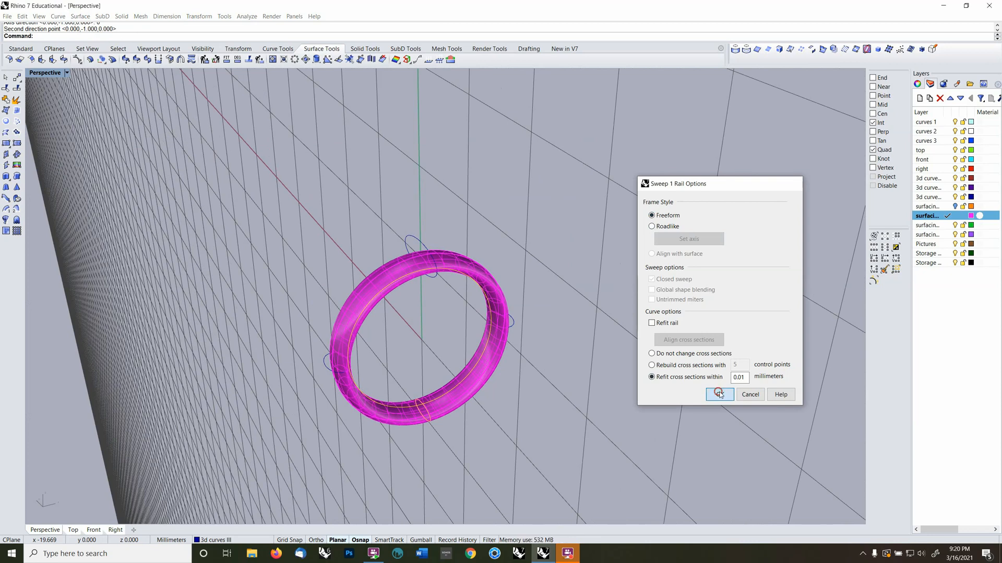
right_drag(668, 371, 639, 364)
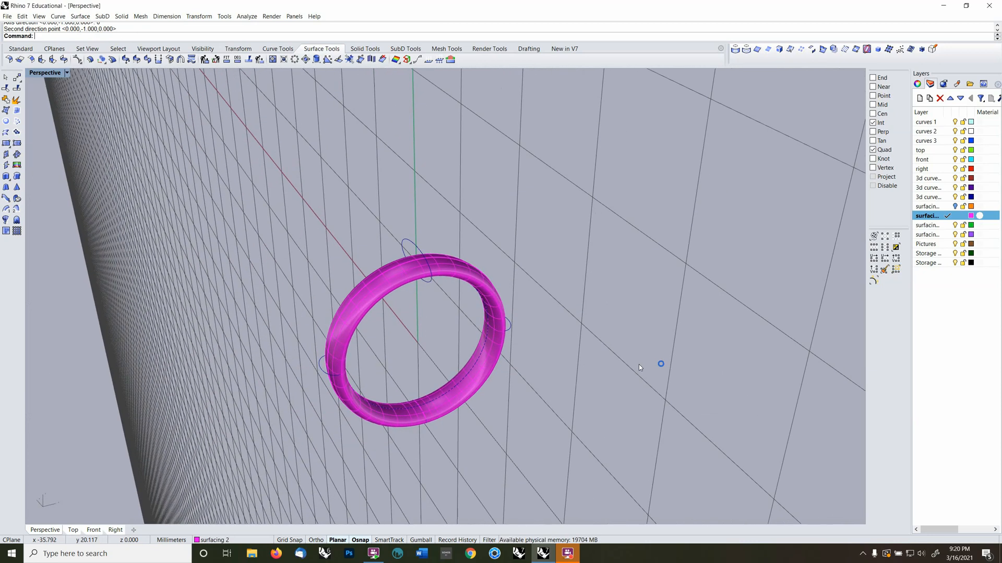
scroll(508, 295, up, 4)
shift+right_drag(429, 298, 552, 268)
click(504, 240)
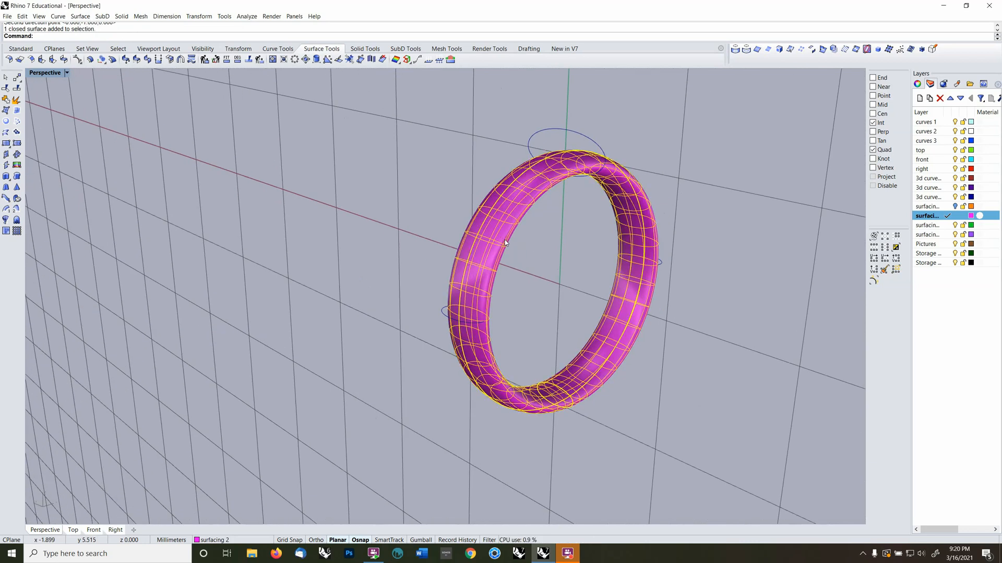
key(Delete)
Widen the two side ellipses with a non-uniform scale from origin 0 along the X axis, keeping Y and Z at 1
right_drag(505, 240, 482, 336)
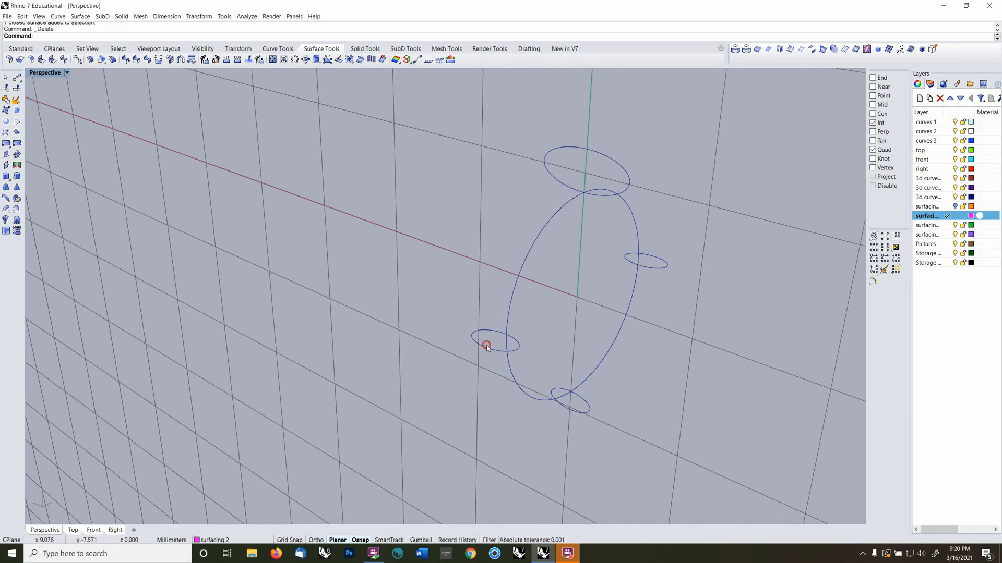
click(482, 339)
shift+click(669, 263)
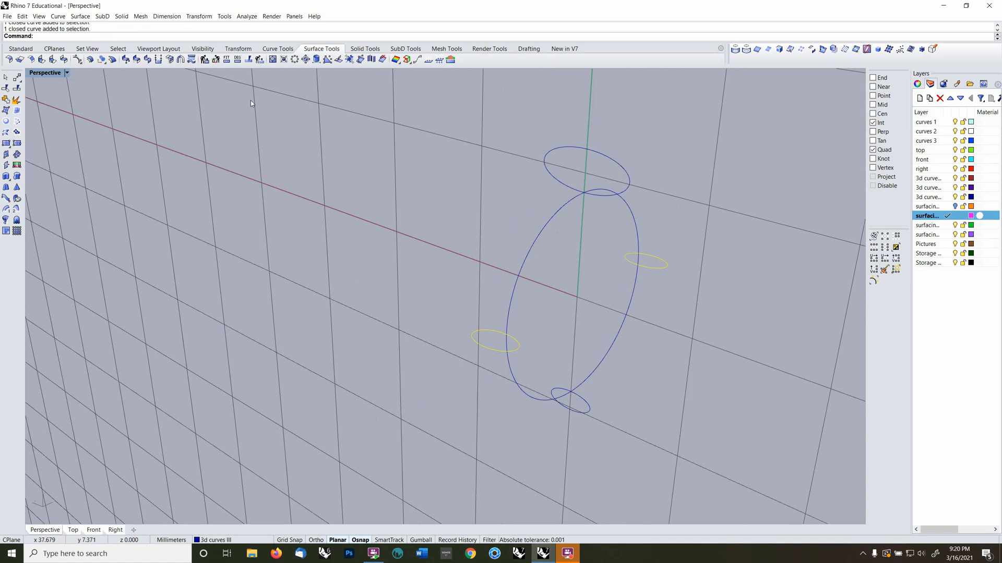
click(242, 48)
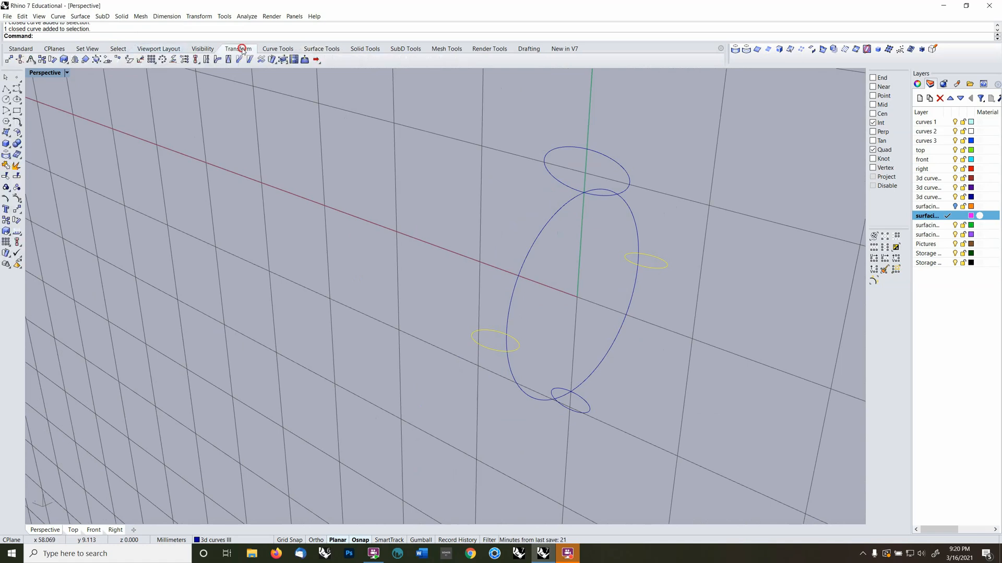
click(70, 64)
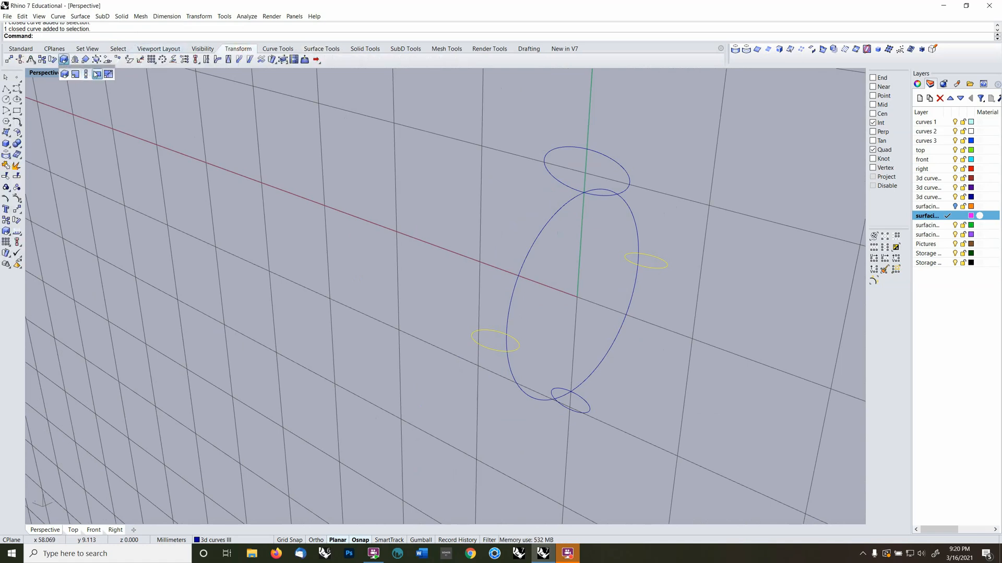
click(97, 73)
key(Return)
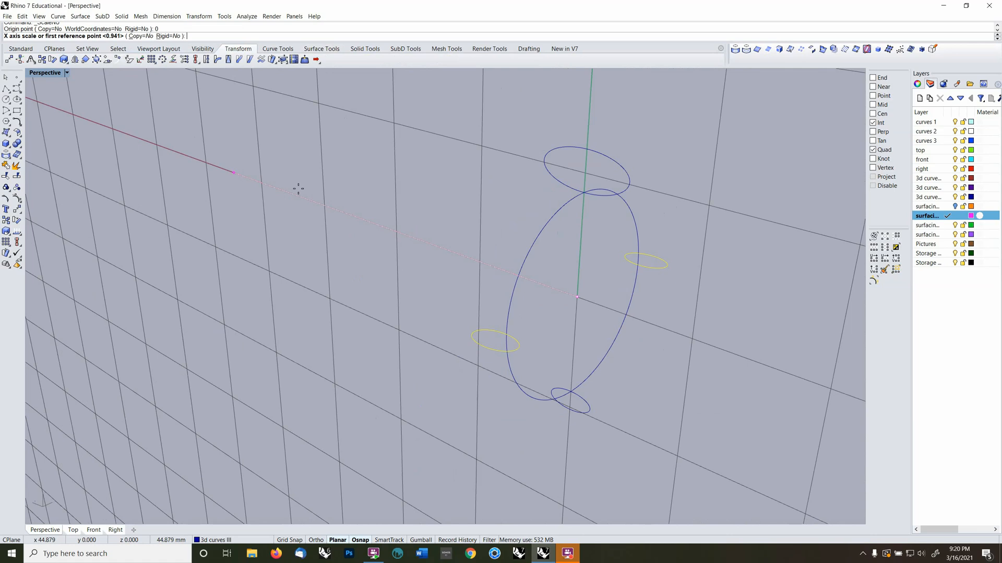
click(697, 393)
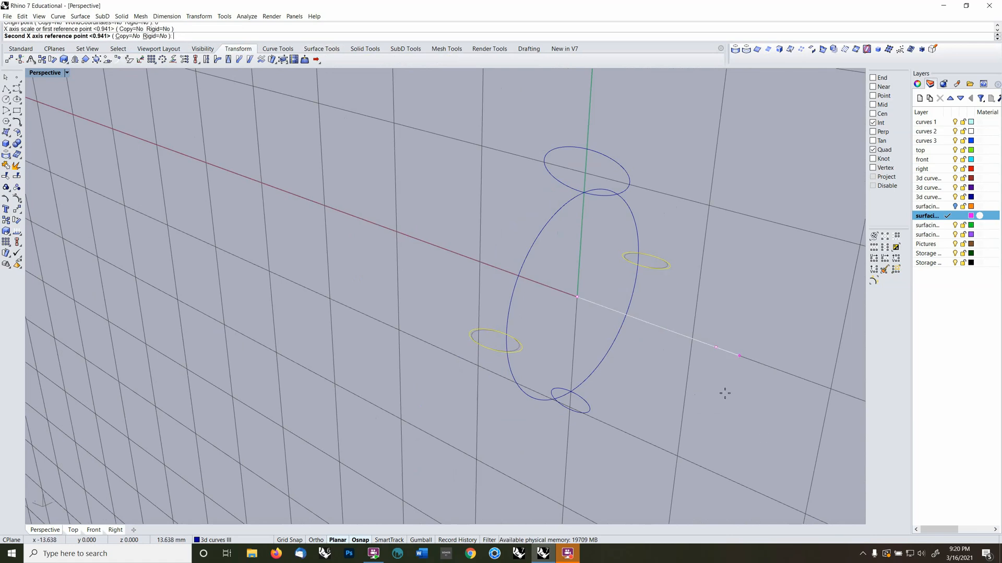
click(732, 393)
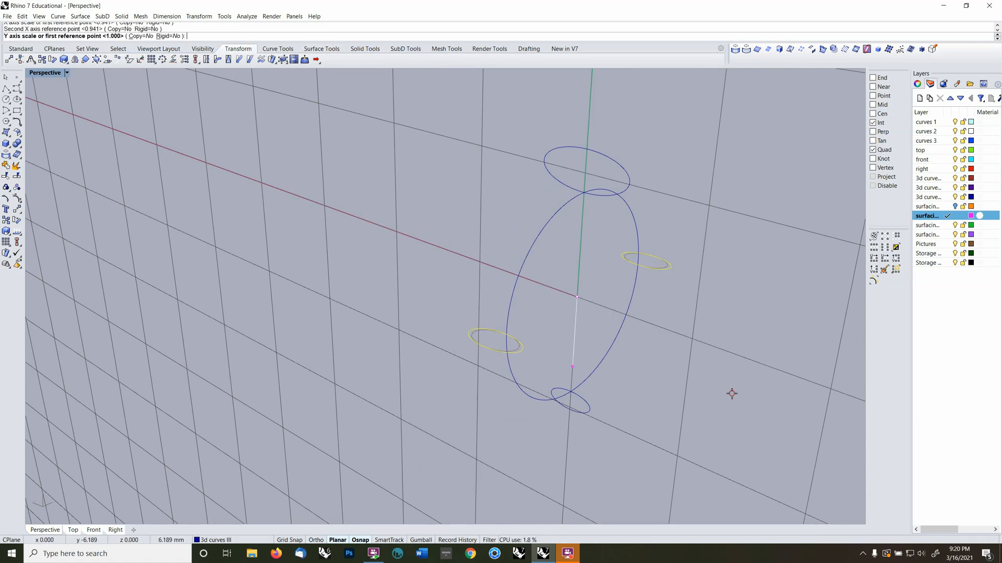
key(Return)
key(Return)
click(731, 394)
right_drag(730, 394, 710, 394)
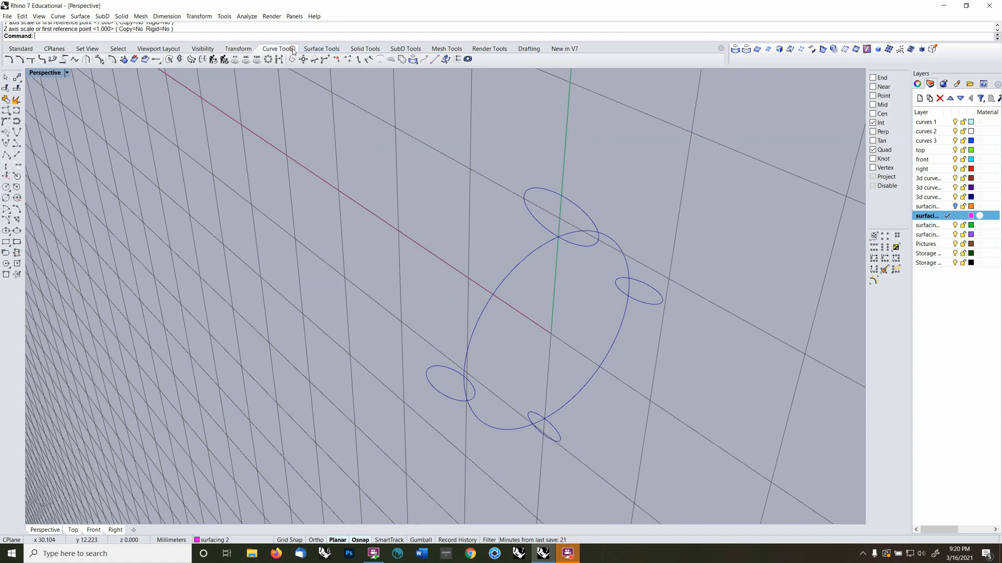
Start a one-rail sweep with the inner circle as the rail and all four ellipses as cross sections
click(314, 49)
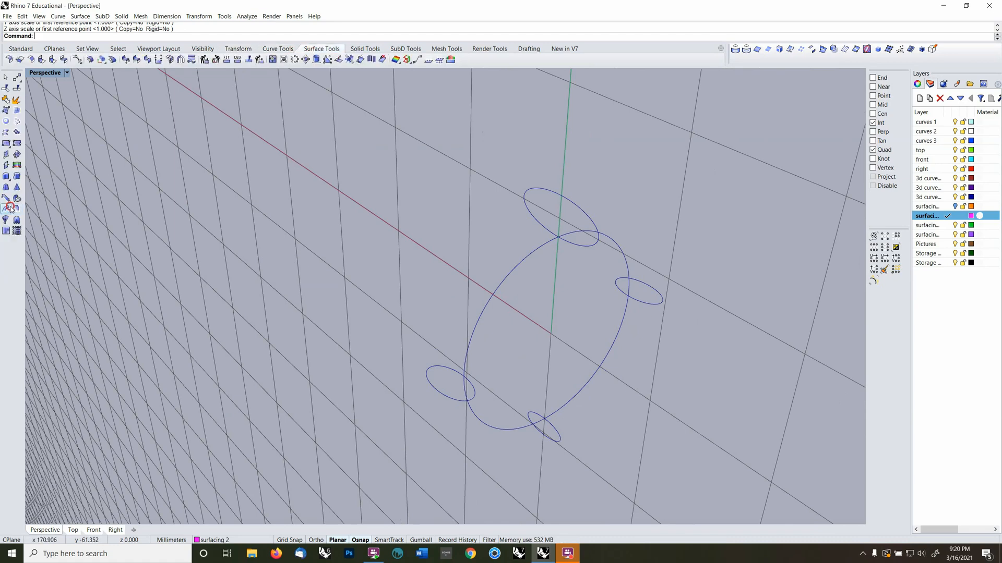
click(6, 207)
click(474, 321)
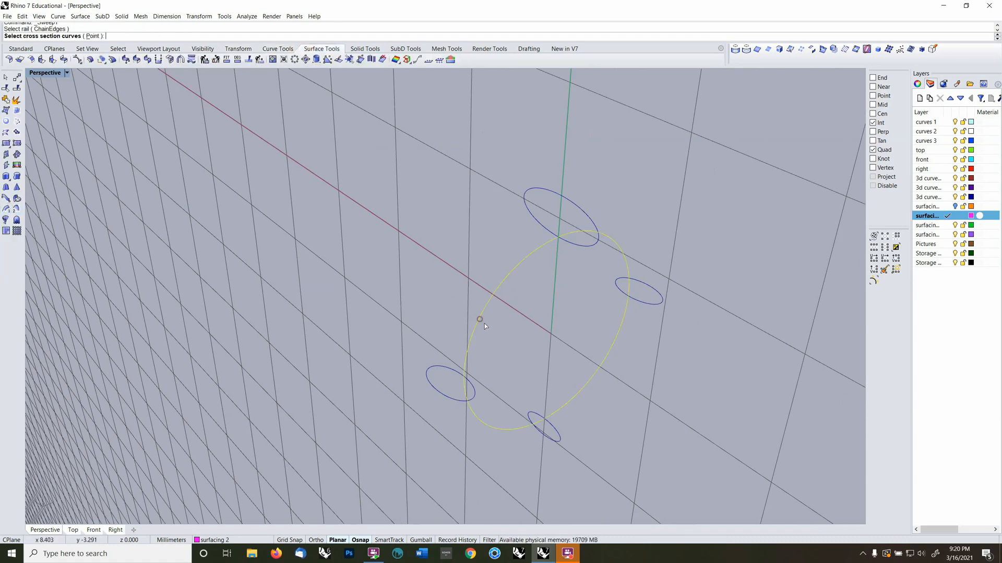
click(546, 436)
click(472, 388)
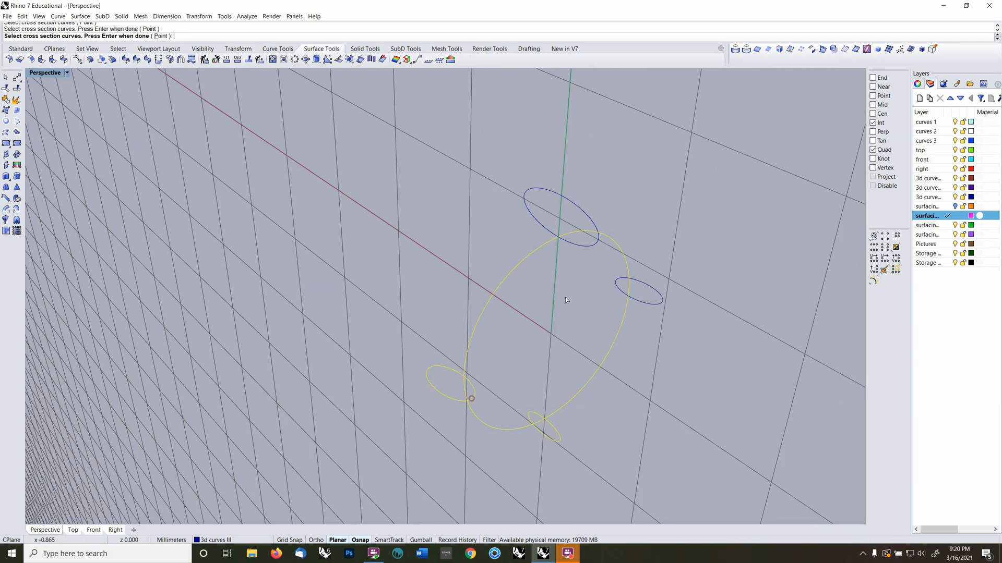
click(594, 243)
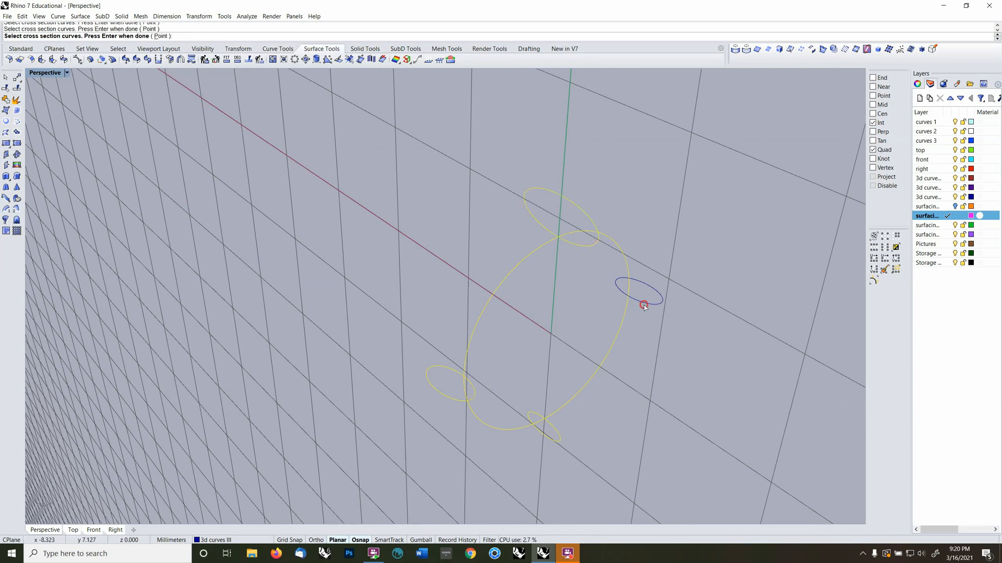
click(643, 298)
key(Return)
Accept the seam points and create the ring as a closed Freeform sweep, refitting cross sections within 0.01 mm
right_drag(667, 362, 666, 339)
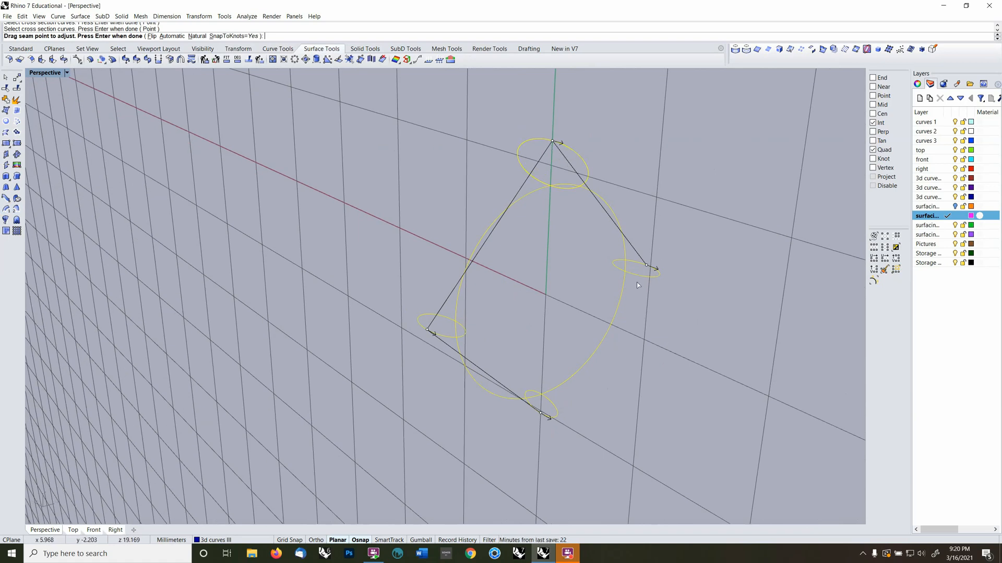
right_drag(630, 344, 669, 334)
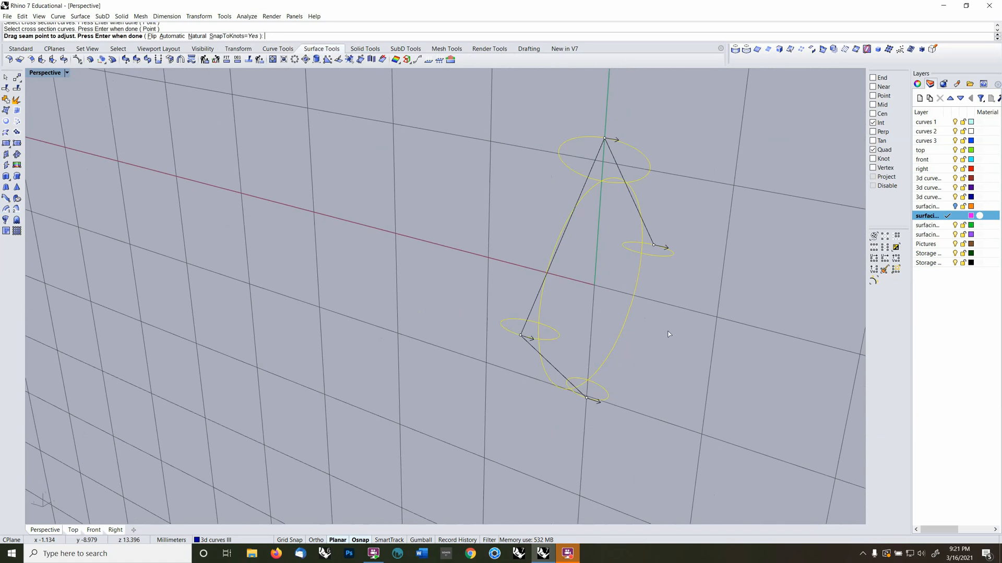
right_click(669, 334)
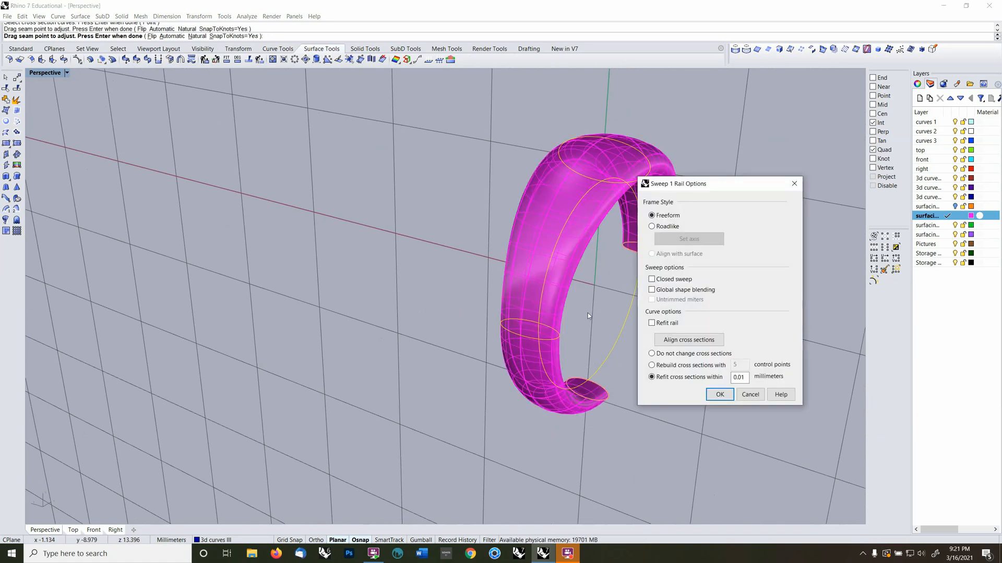
right_drag(514, 326, 458, 314)
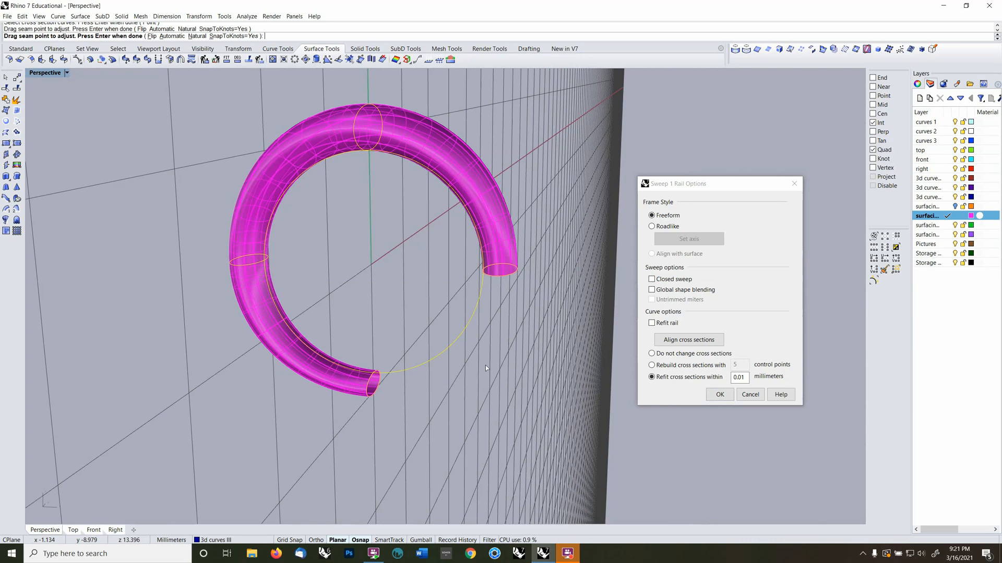
click(653, 281)
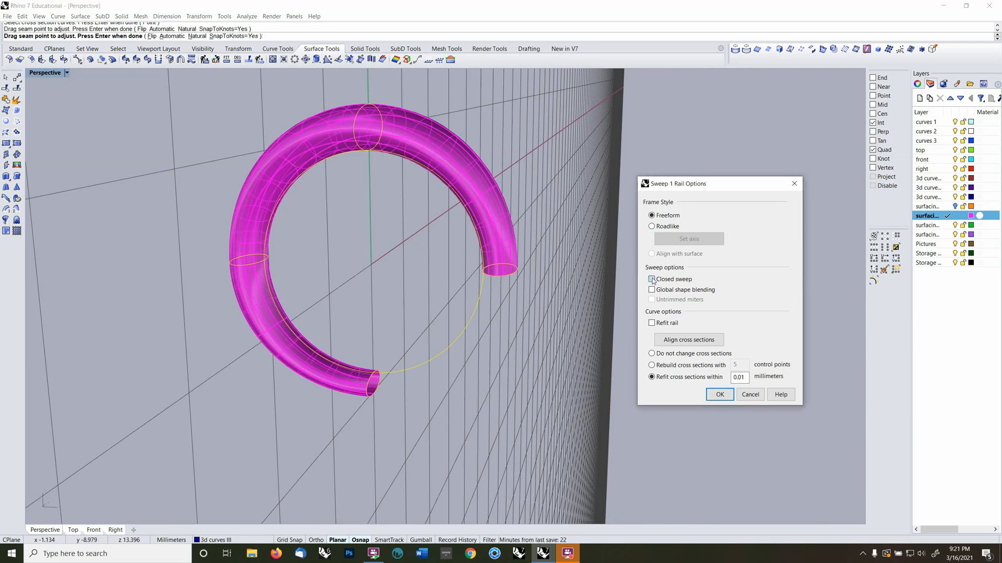
click(652, 280)
right_drag(446, 316, 495, 319)
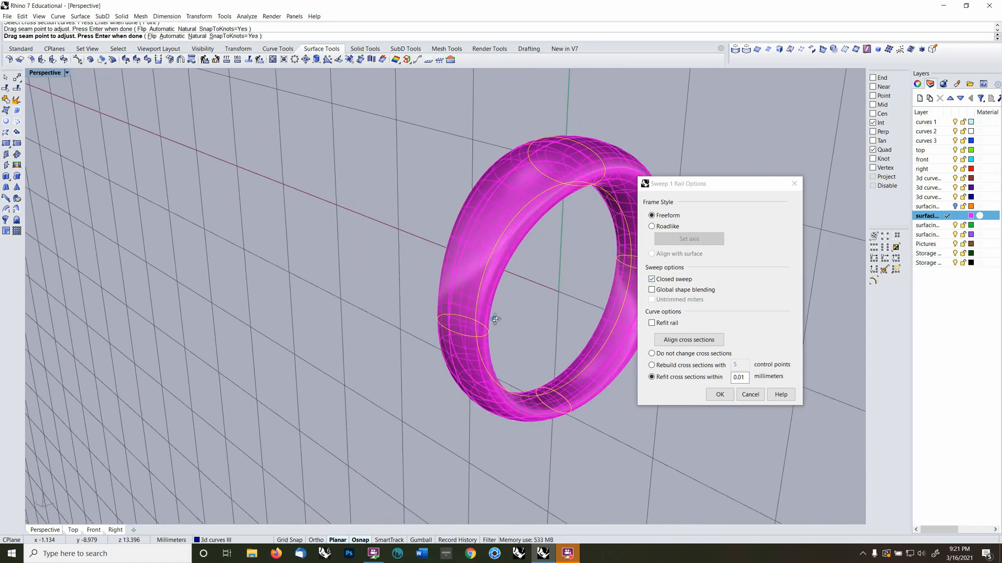
click(718, 395)
Examine the swept ring's profile from several angles, following its width from the top down to the base
right_drag(715, 395, 569, 240)
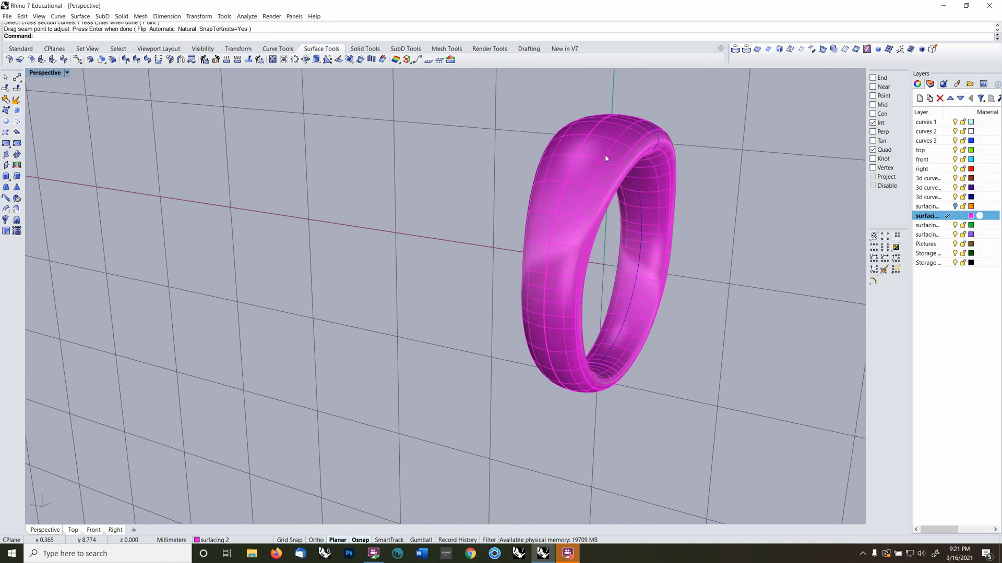
right_drag(605, 158, 656, 220)
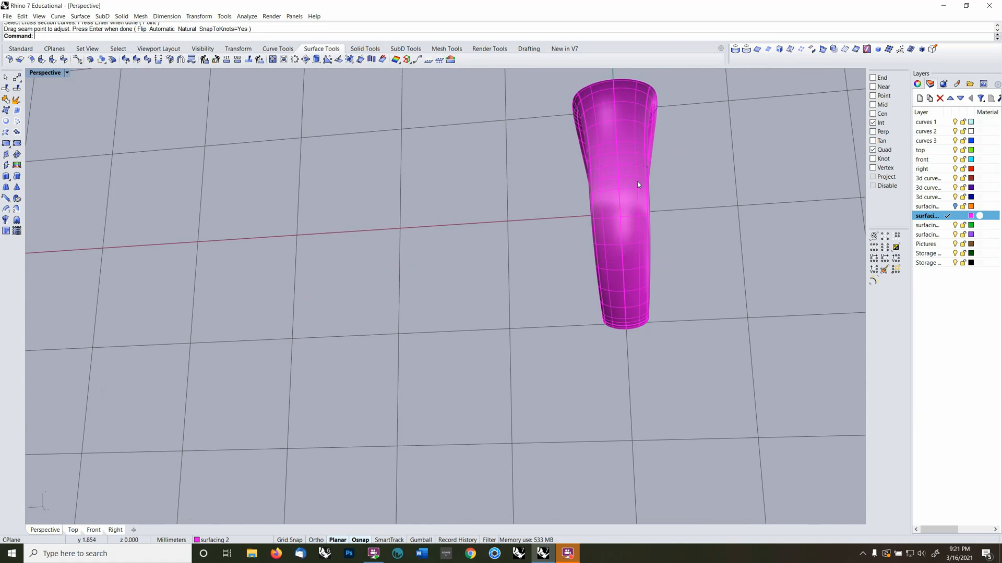
right_drag(609, 215, 528, 196)
drag(528, 196, 662, 229)
right_drag(661, 230, 430, 243)
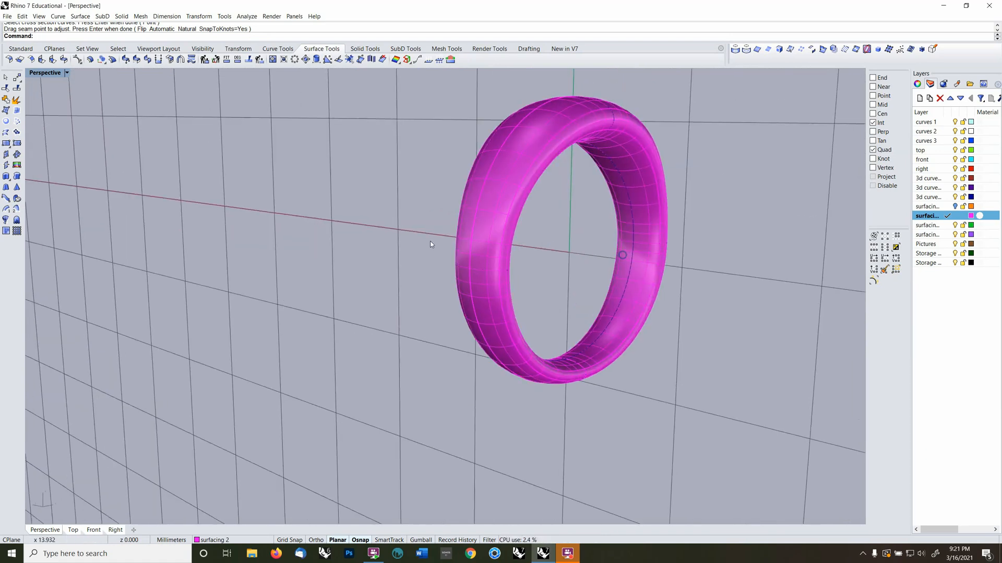
Highlight the side, bottom and top cross-section ellipses and check how the ring's shape flows through them
click(479, 270)
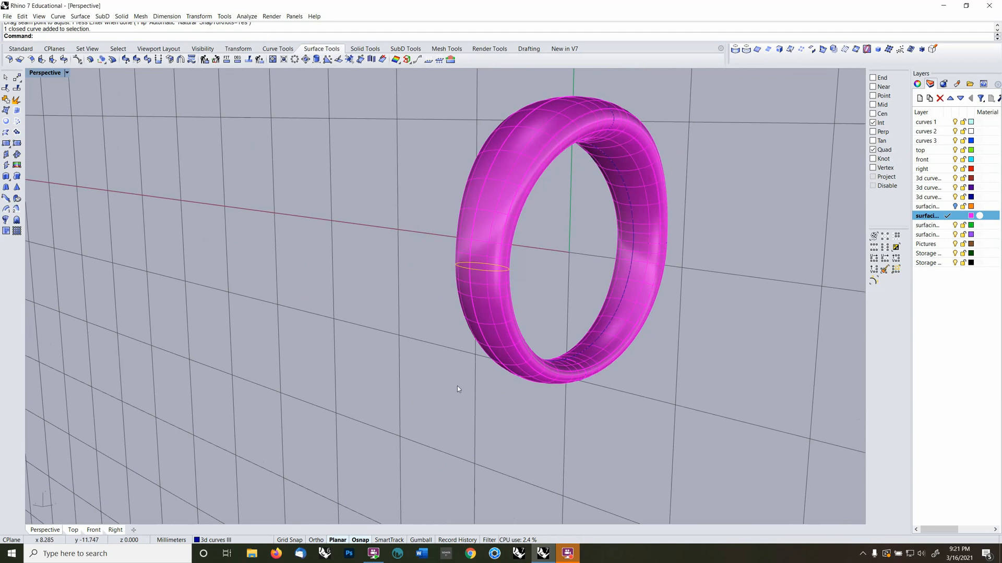
drag(486, 341, 600, 447)
right_drag(600, 447, 643, 379)
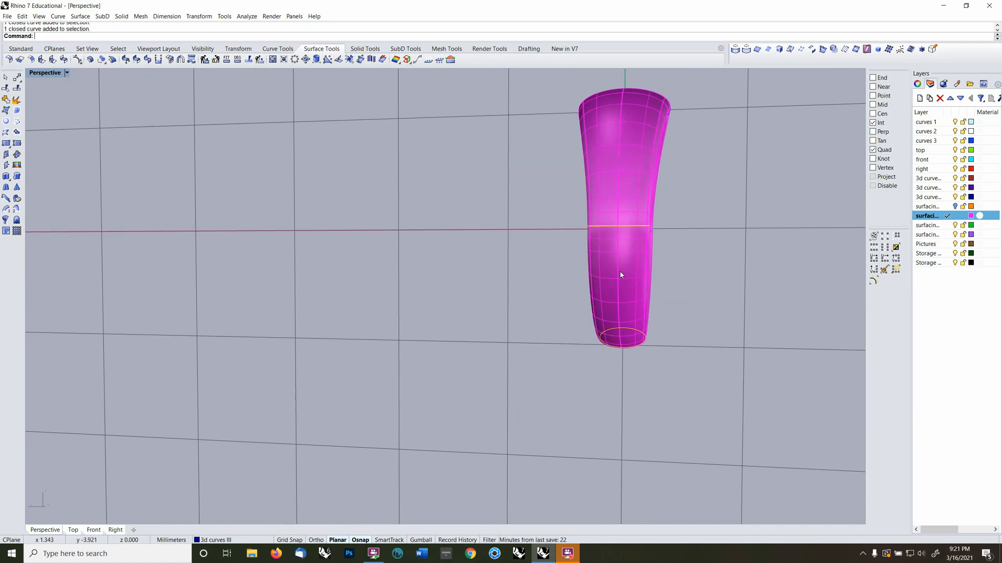
right_drag(669, 268, 669, 276)
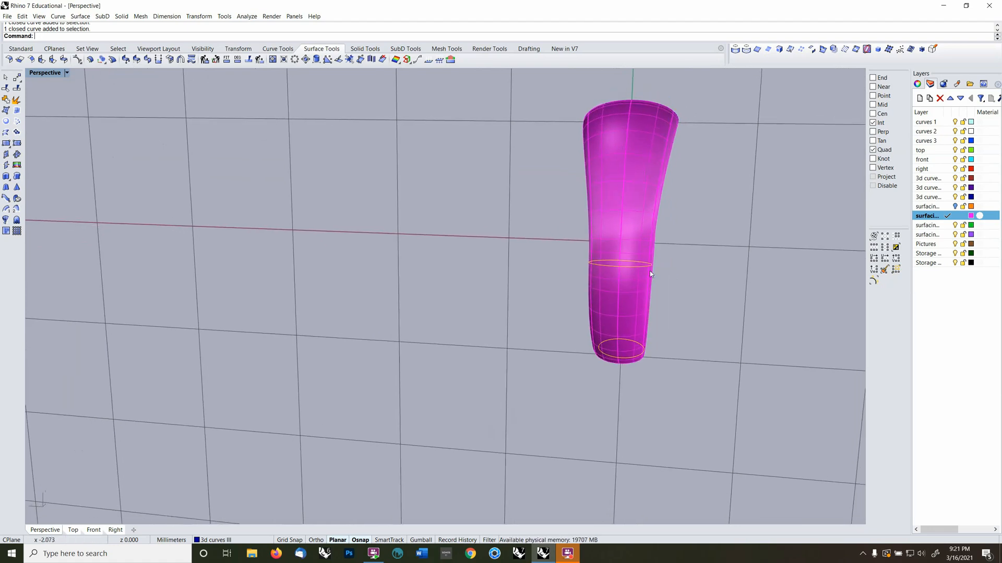
right_drag(666, 165, 466, 145)
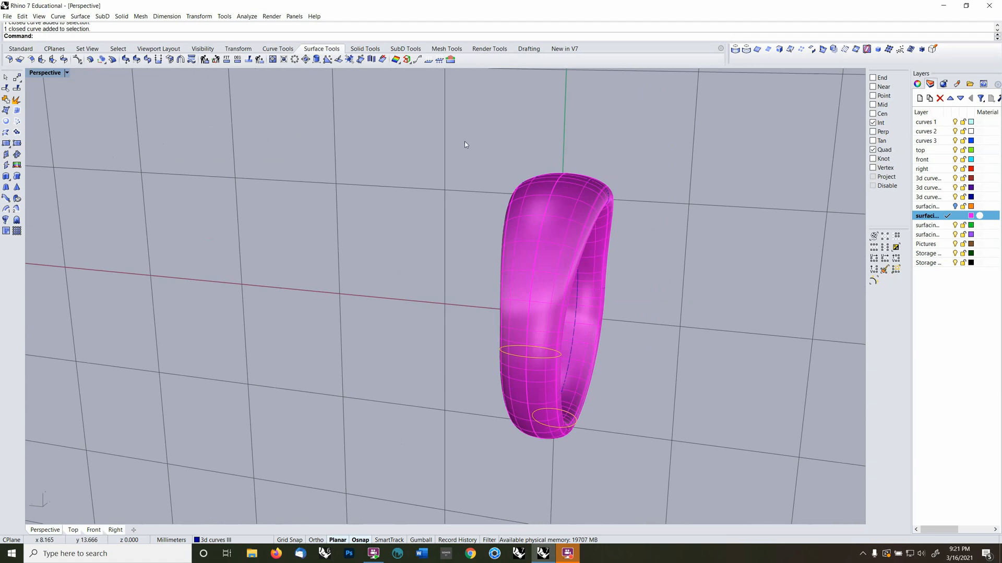
drag(456, 134, 638, 245)
right_drag(638, 245, 494, 317)
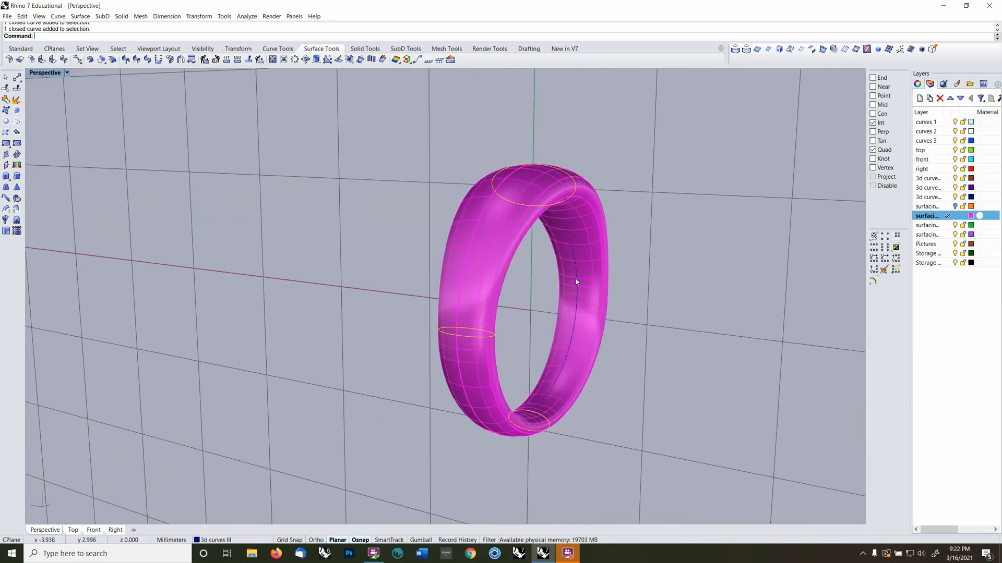
right_drag(575, 279, 556, 303)
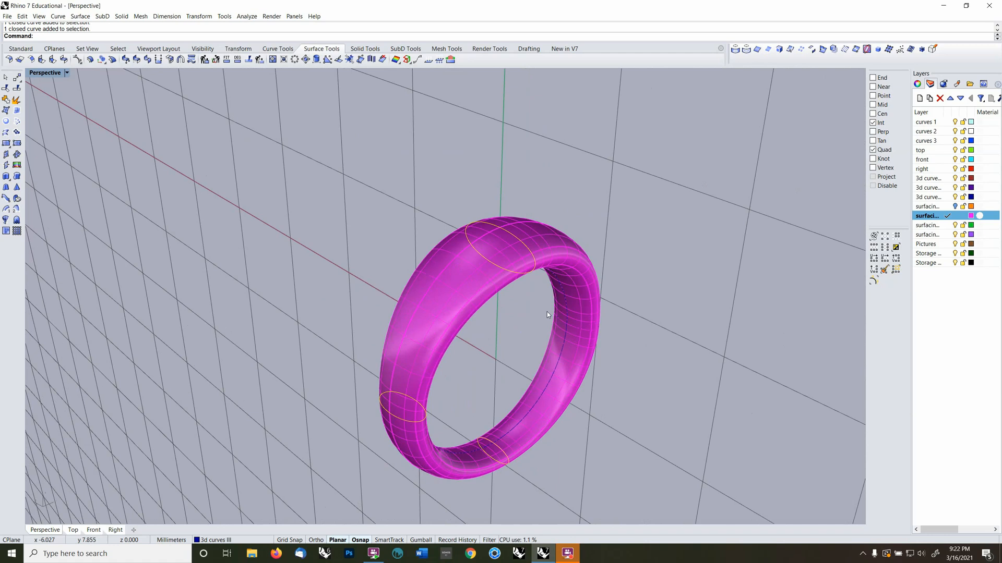
Clear the ellipse selection and delete the swept ring surface
click(535, 323)
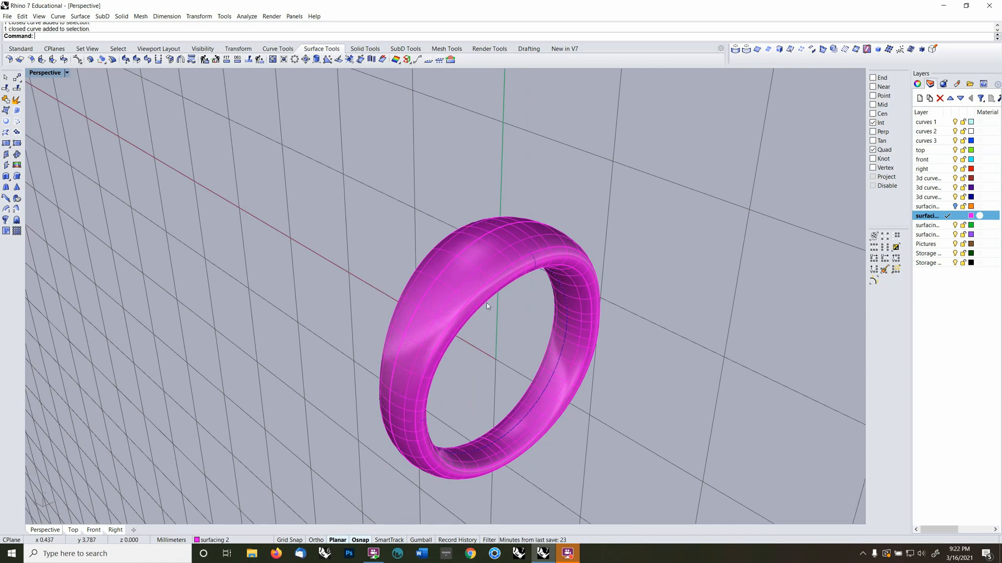
click(488, 279)
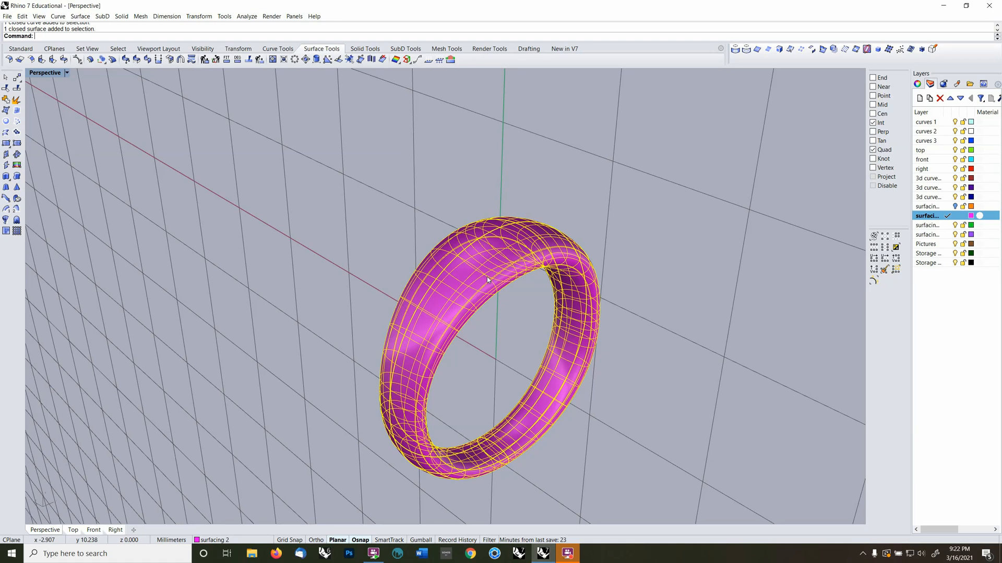
key(Delete)
Draw a straight line crossing the upper part of the top cross-section ellipse, extending past both sides
right_drag(487, 276, 540, 211)
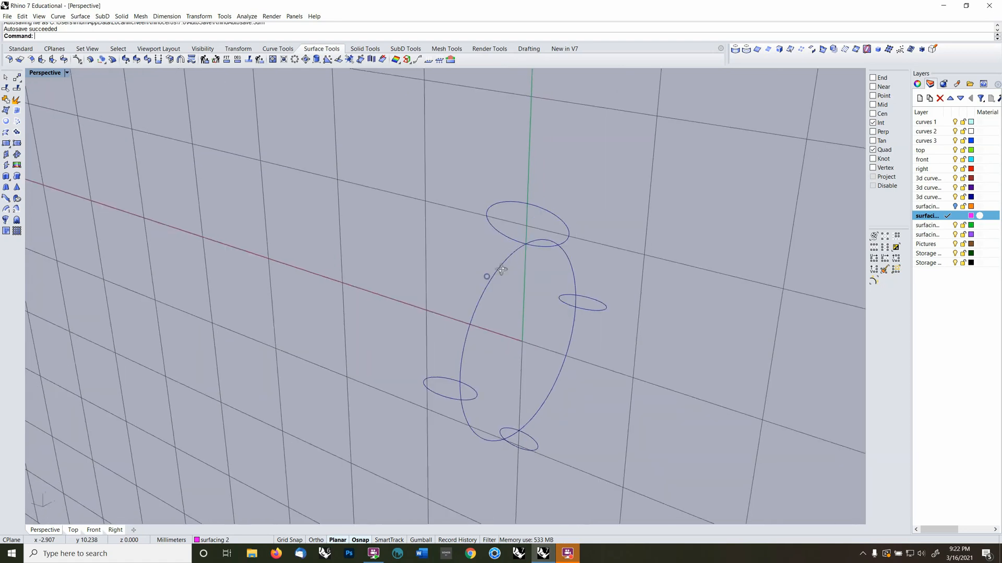
click(539, 210)
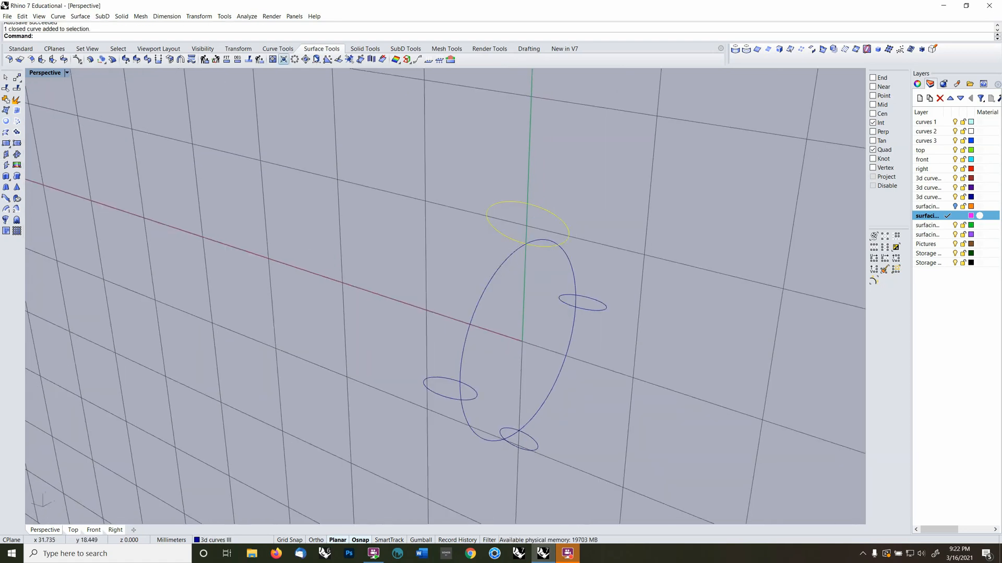
click(277, 48)
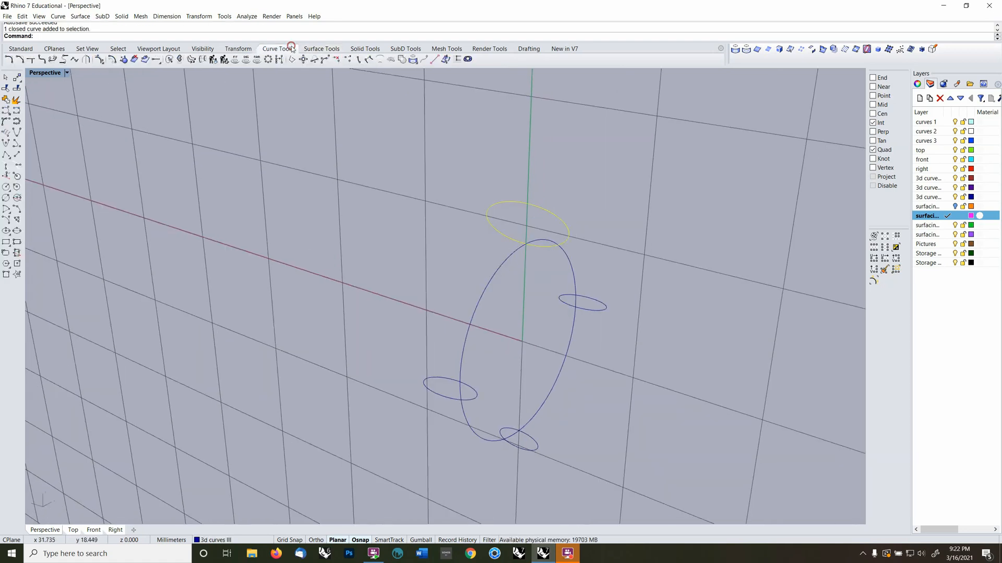
click(19, 157)
click(471, 202)
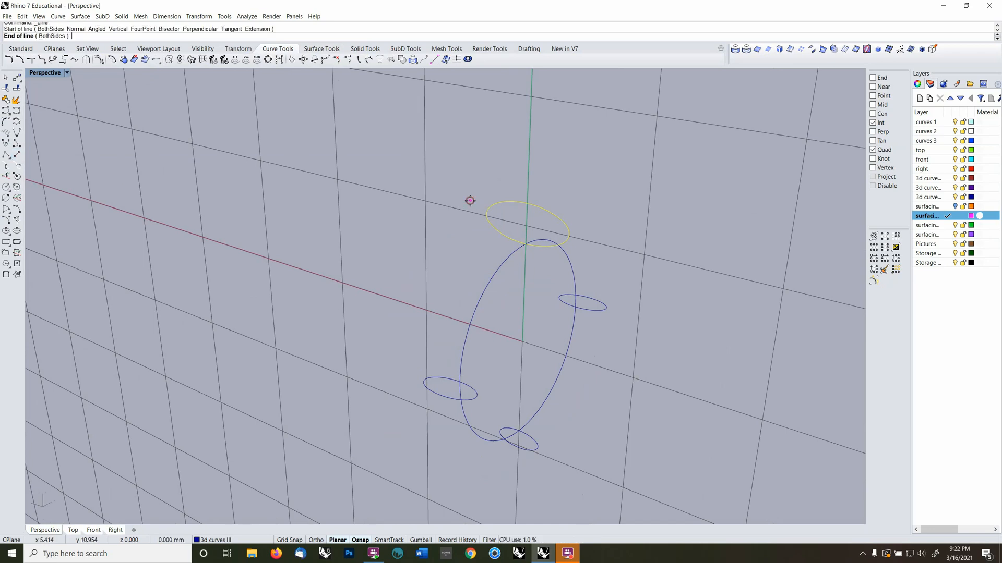
click(599, 230)
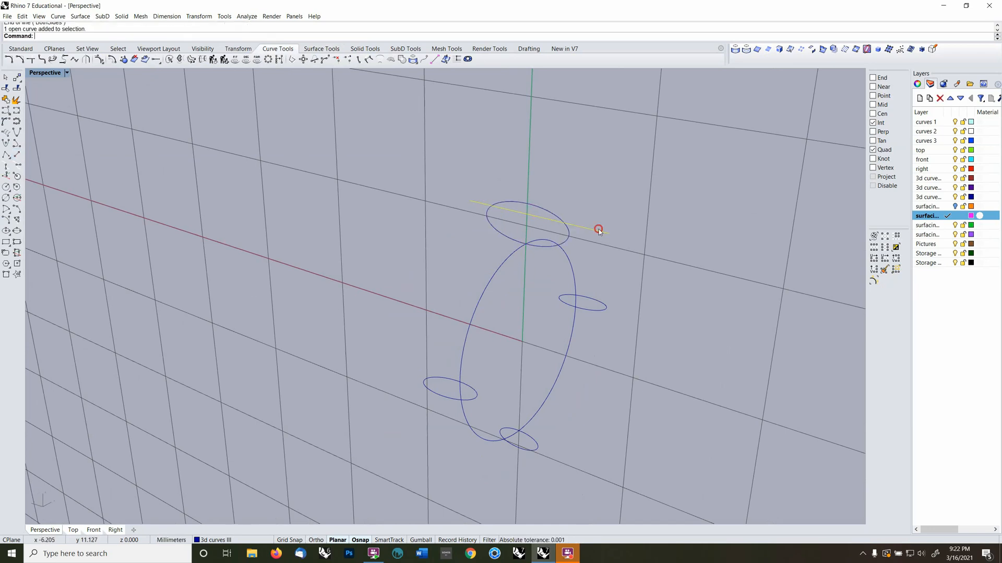
Trim off the part of the top ellipse above the line, and delete the cutting line
click(569, 235)
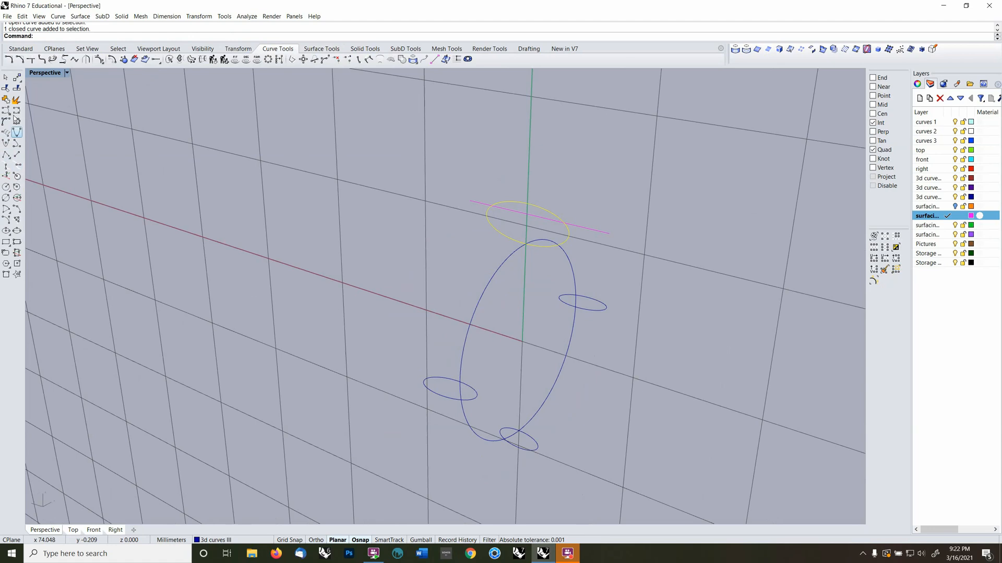
click(6, 87)
click(542, 211)
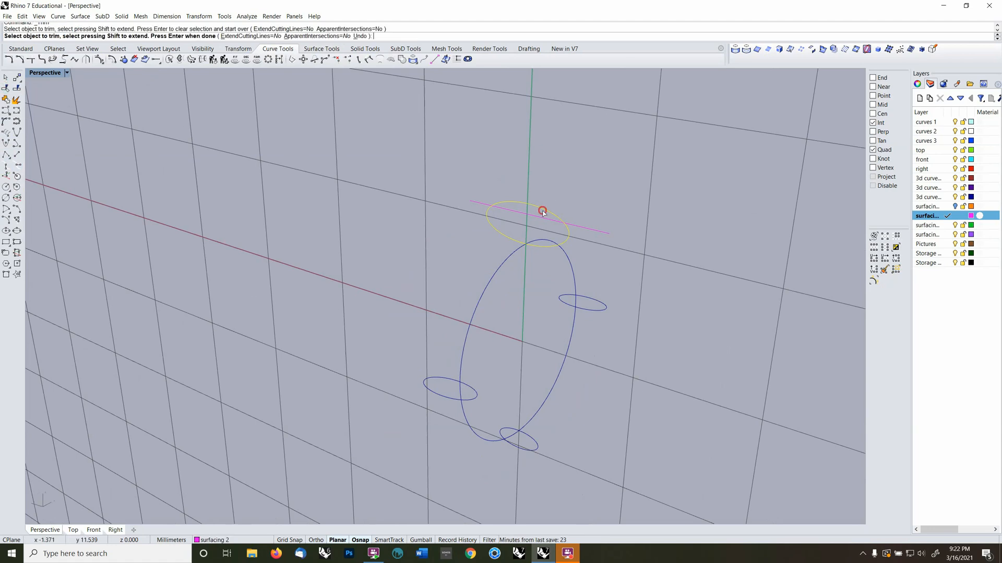
key(Return)
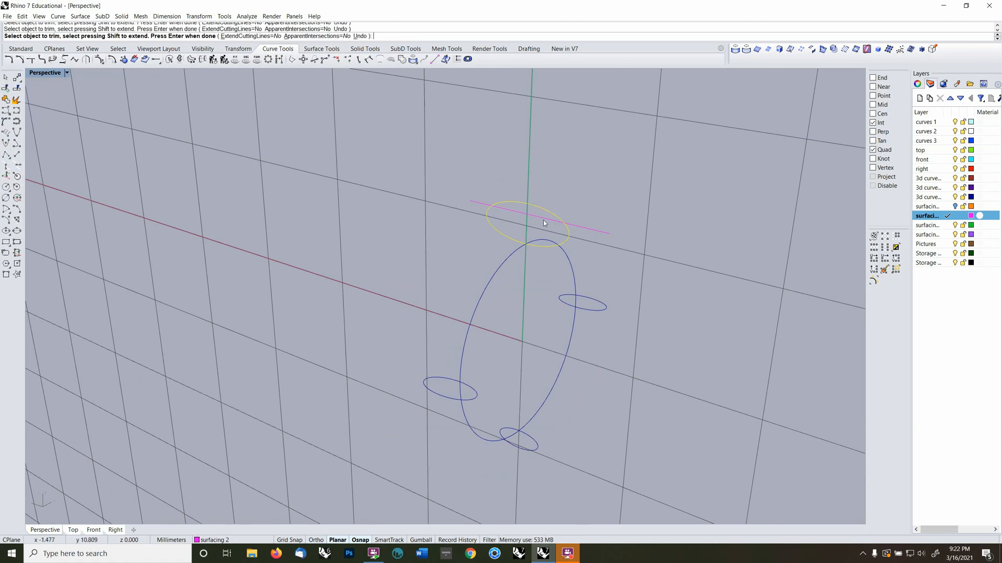
click(543, 220)
key(Return)
click(545, 206)
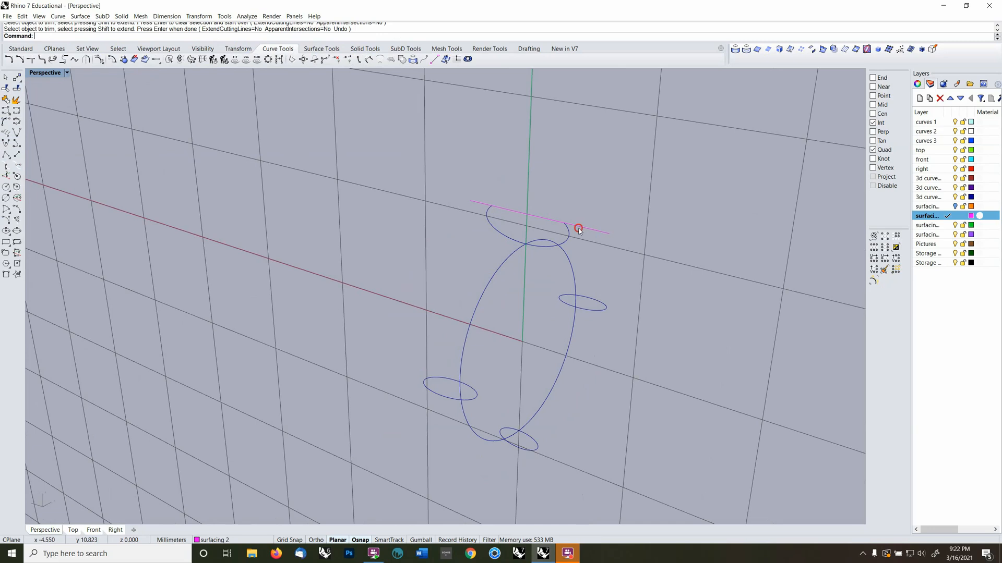
click(578, 229)
key(Delete)
Start a two-rail sweep for the ring curves with the opened top section
right_drag(620, 268, 587, 269)
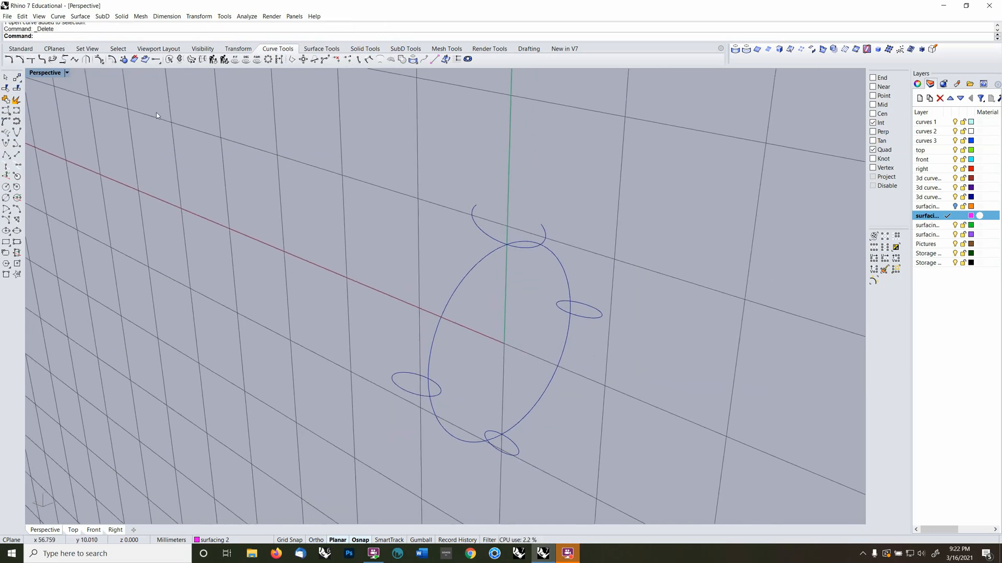
click(320, 49)
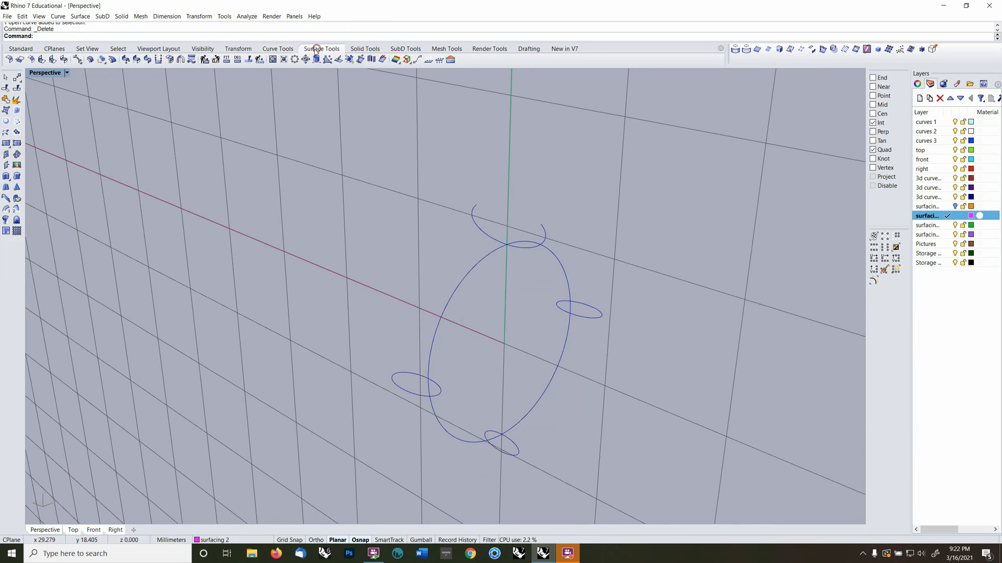
click(17, 209)
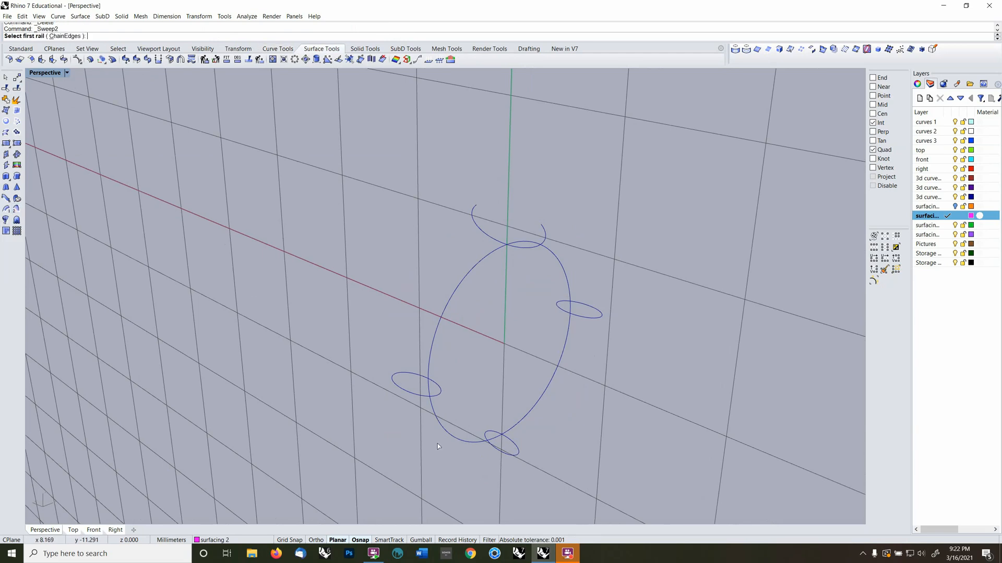
Try a one-rail sweep along the large ring curve using the open top profile and the three closed oval profiles
click(6, 209)
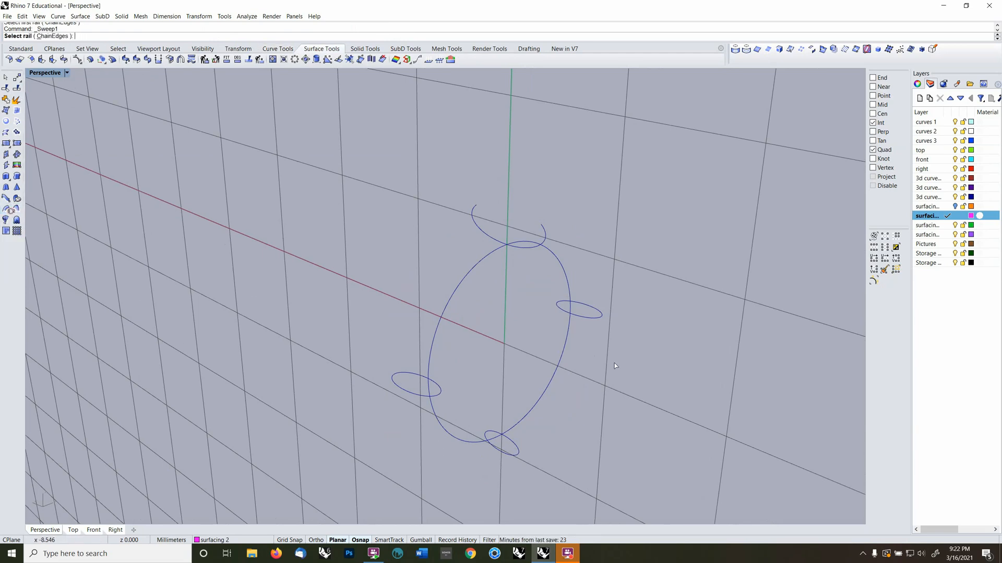
click(525, 417)
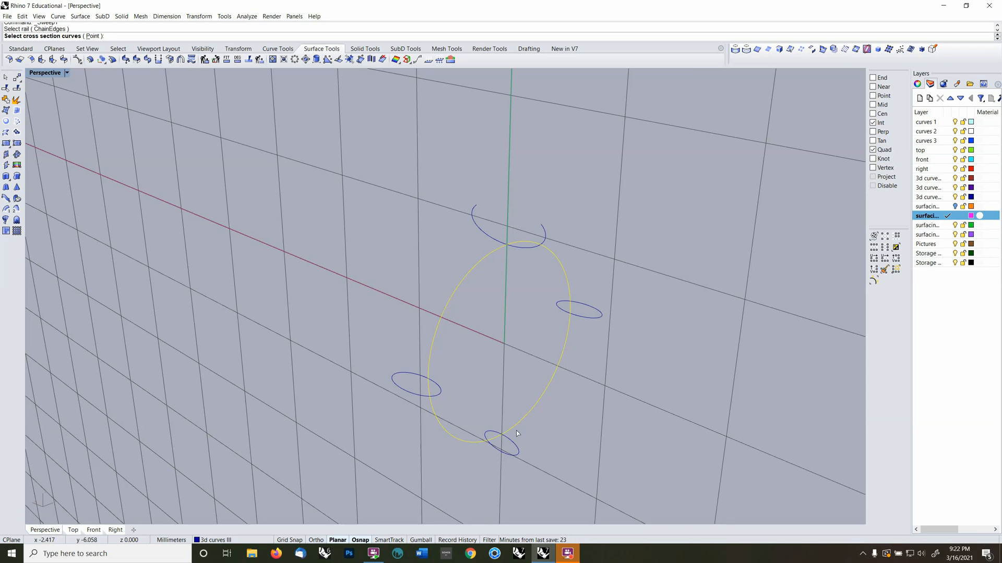
click(511, 443)
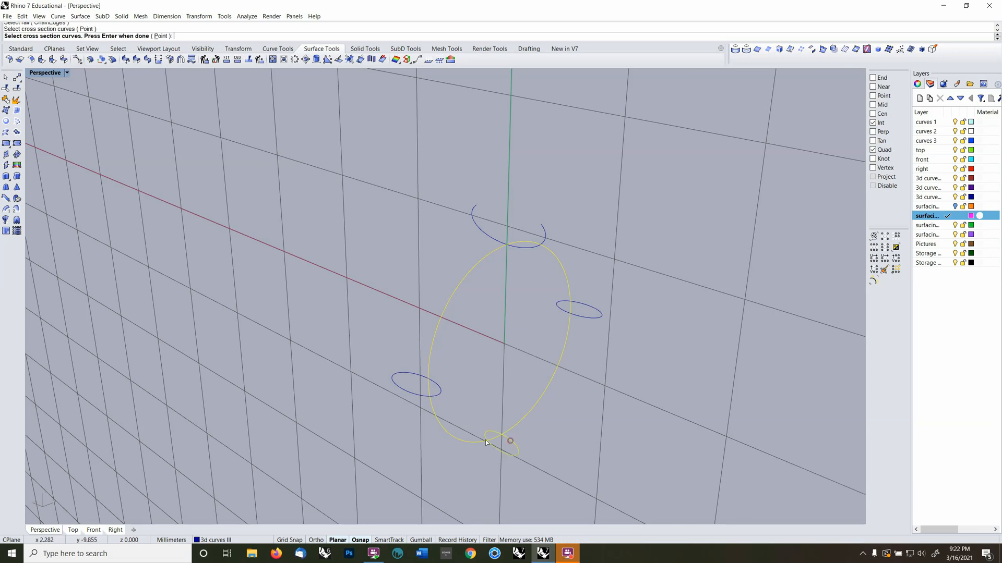
click(424, 398)
click(493, 242)
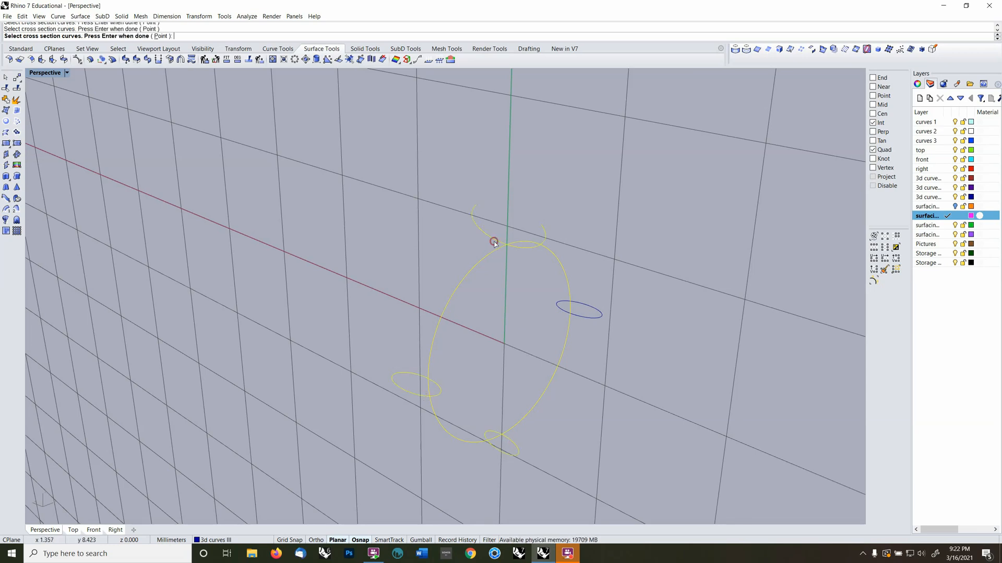
click(590, 317)
key(Return)
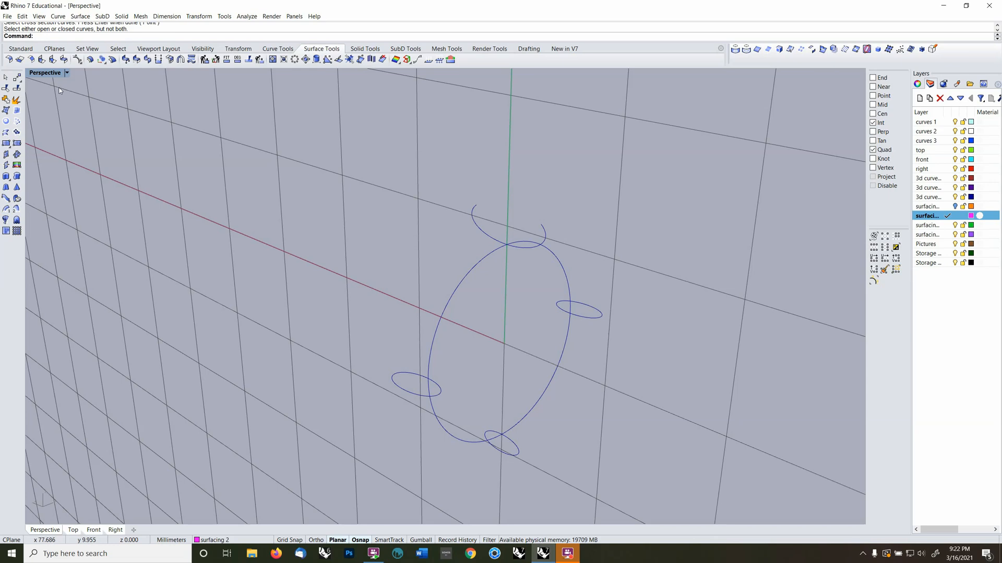
With the construction plane set to Top, draw a straight cutting line across the left oval profile and move it slightly inward
click(407, 393)
right_drag(474, 369, 511, 313)
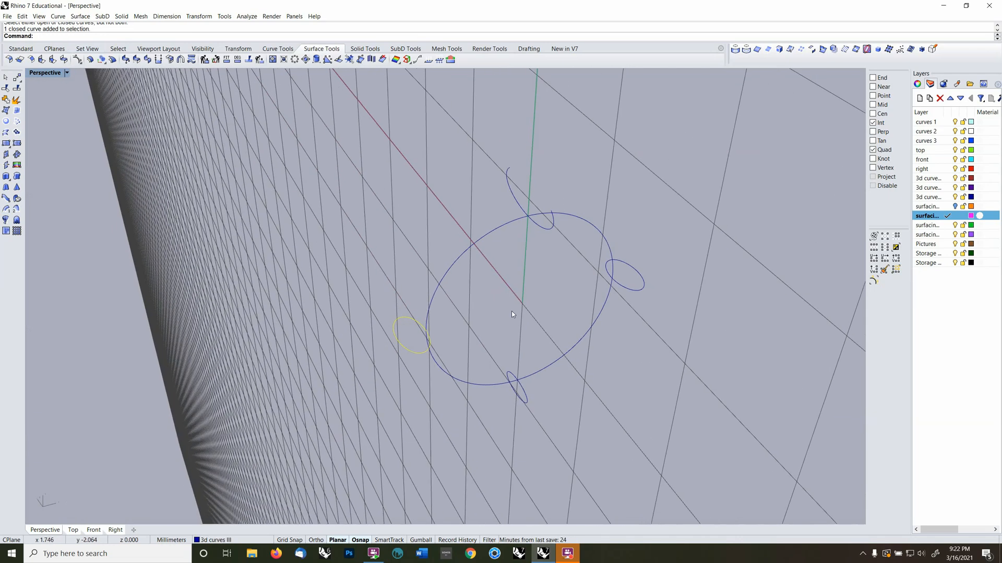
key(F4)
shift+click(643, 288)
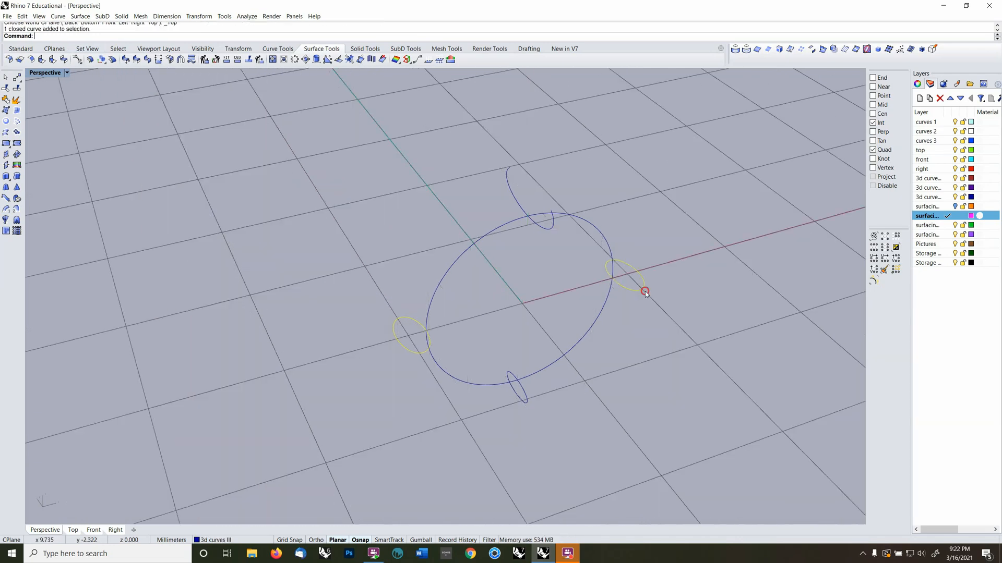
right_drag(644, 290, 636, 310)
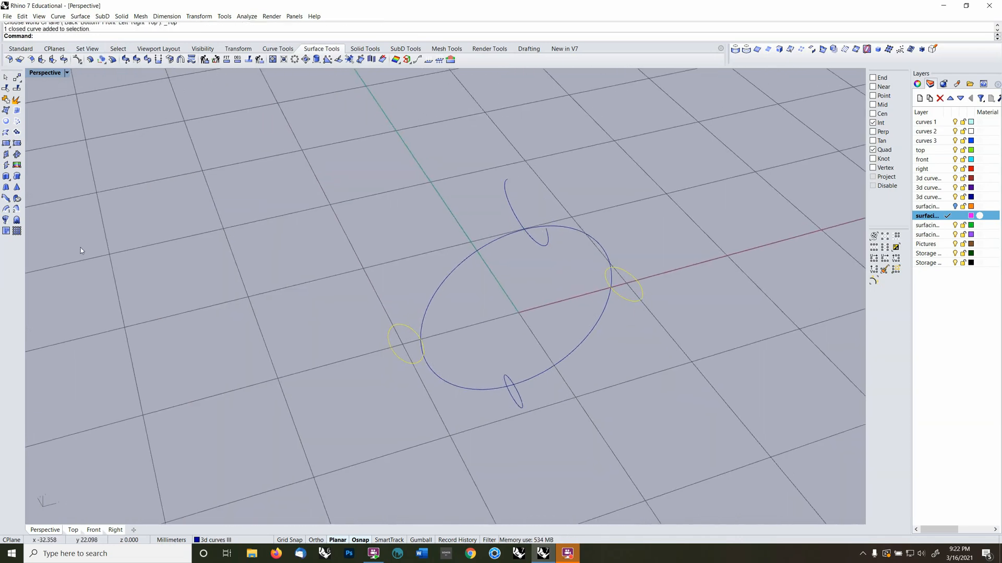
click(278, 49)
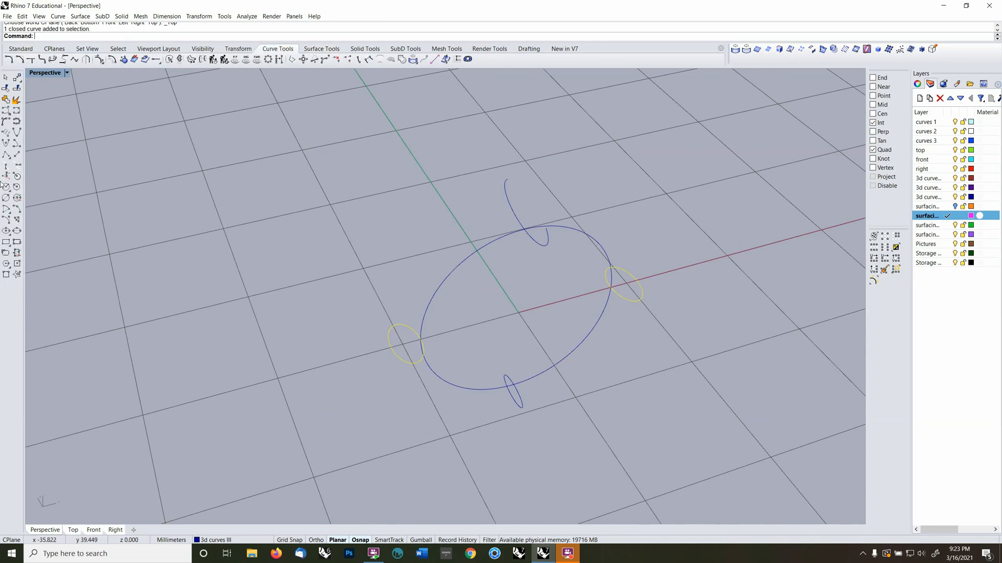
click(17, 155)
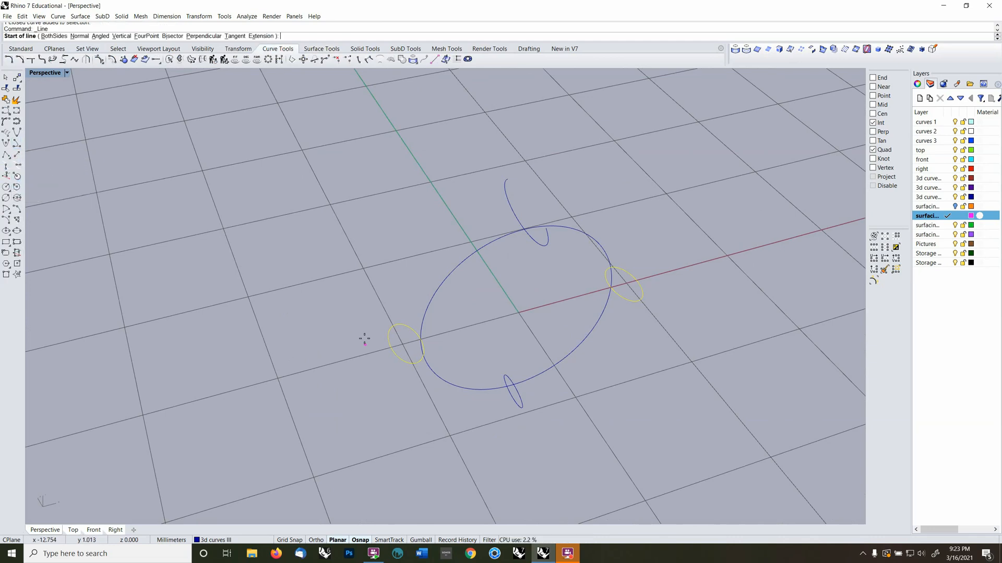
click(371, 305)
click(415, 398)
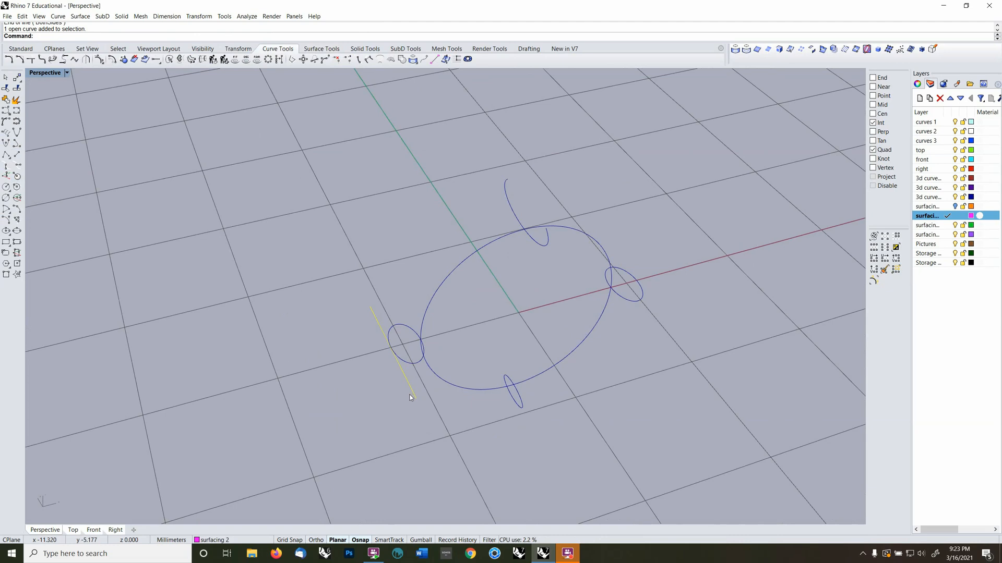
drag(409, 394, 424, 414)
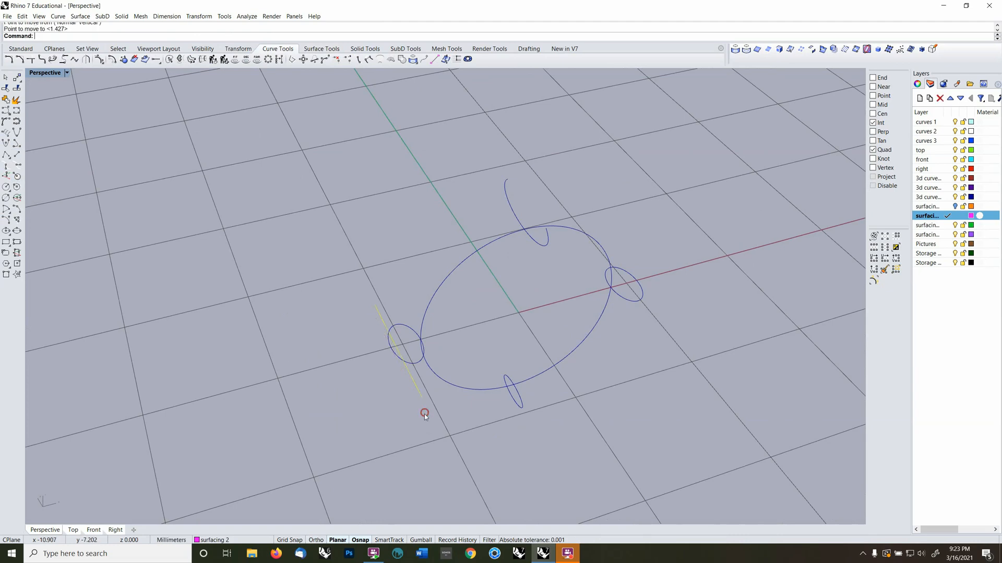
Trim away the outer part of the left oval profile with the cutting line, and delete the line
click(5, 88)
click(389, 353)
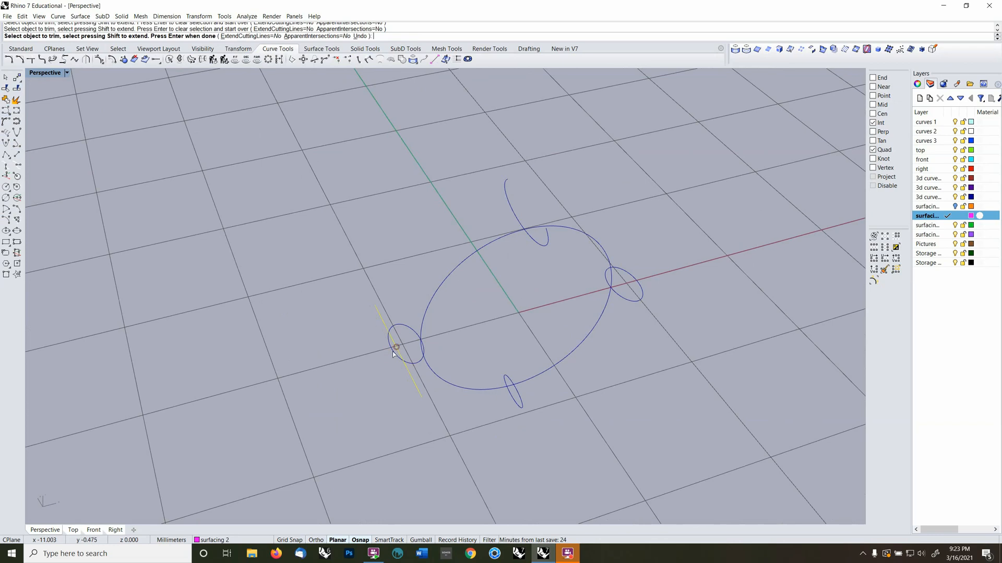
click(392, 355)
right_click(392, 355)
right_drag(445, 416, 505, 354)
key(Delete)
With the construction plane set to Right, draw a straight line beneath the bottom oval profile and move it up to cross the oval
click(570, 340)
key(F4)
click(18, 155)
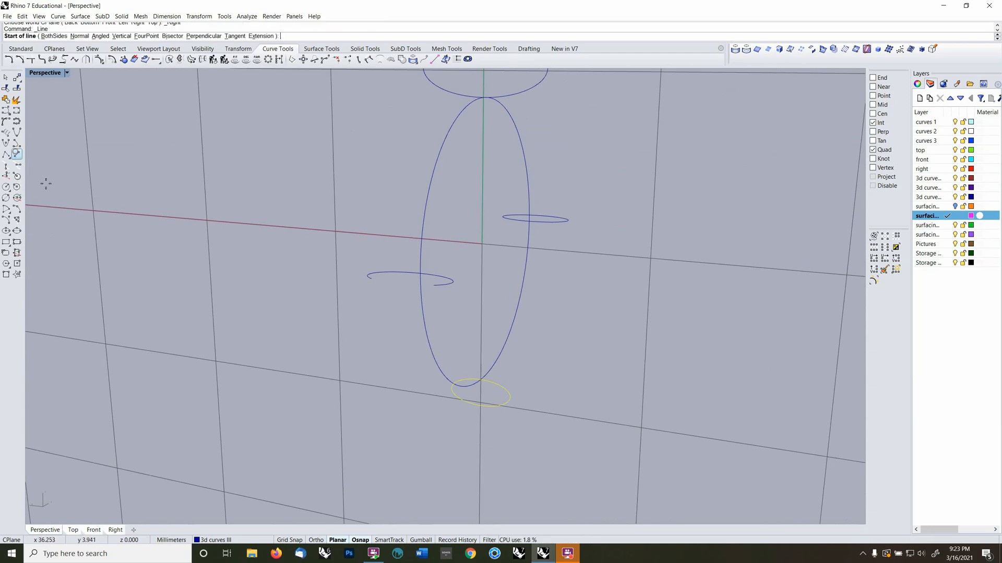
click(416, 401)
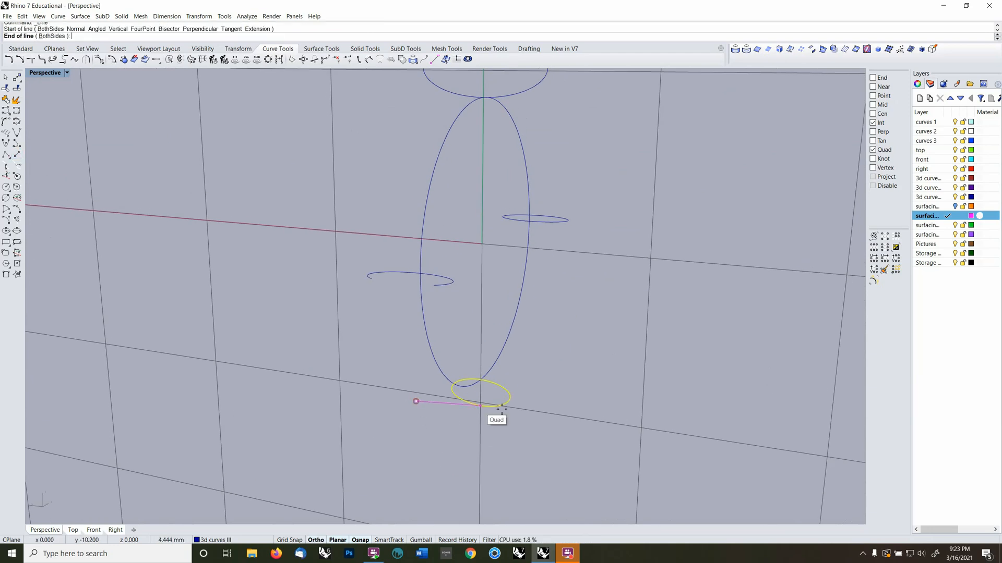
click(562, 425)
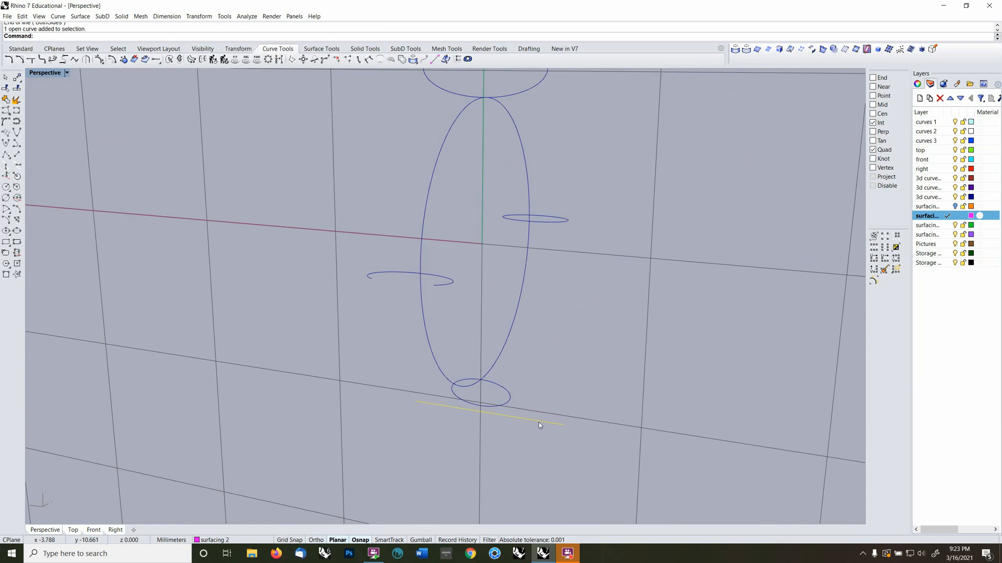
text(m)
key(Return)
click(547, 415)
shift+click(548, 406)
right_drag(548, 406, 538, 407)
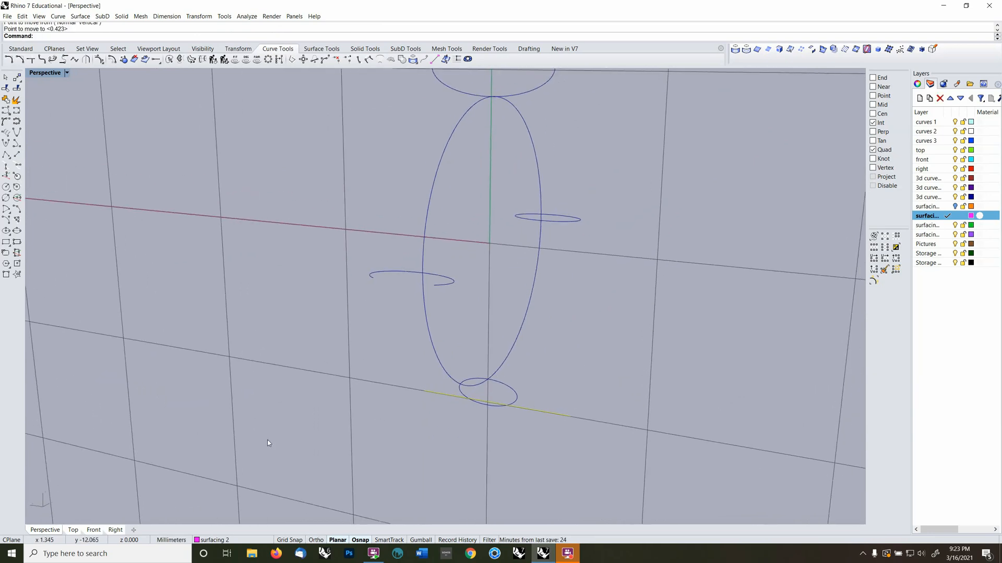
Trim away the outer part of the bottom oval profile with the line, and delete the line
click(6, 88)
click(480, 405)
key(Return)
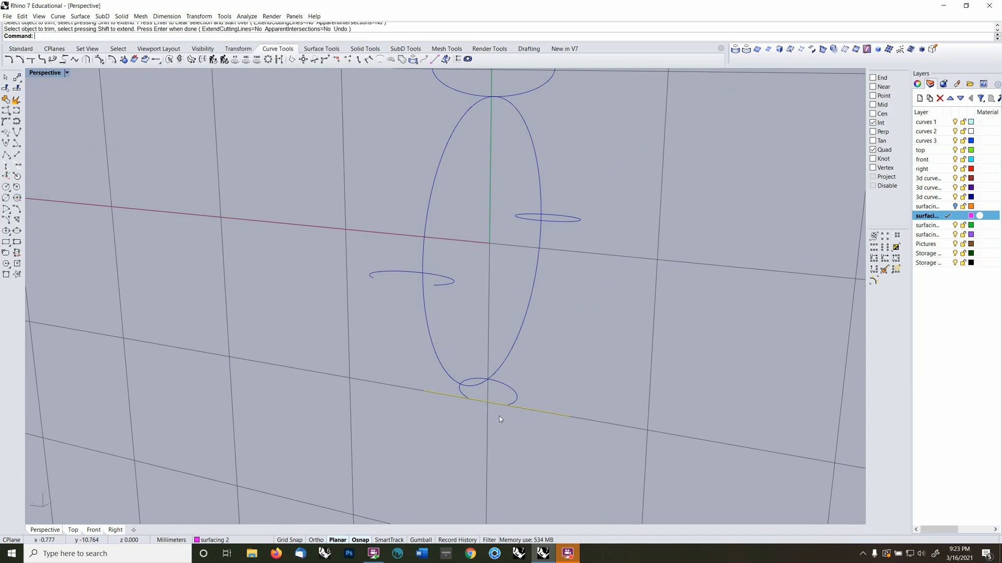
key(Delete)
Return the construction plane to Top and delete the remaining closed oval profile on the right side of the ring
right_drag(632, 360, 568, 390)
right_drag(637, 302, 496, 407)
scroll(627, 336, down, 6)
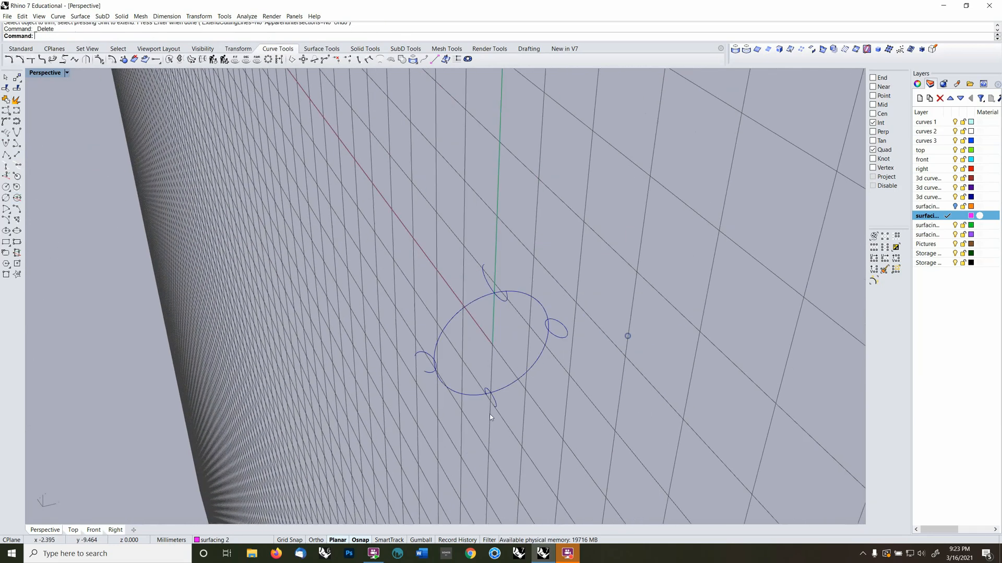
key(F4)
click(565, 336)
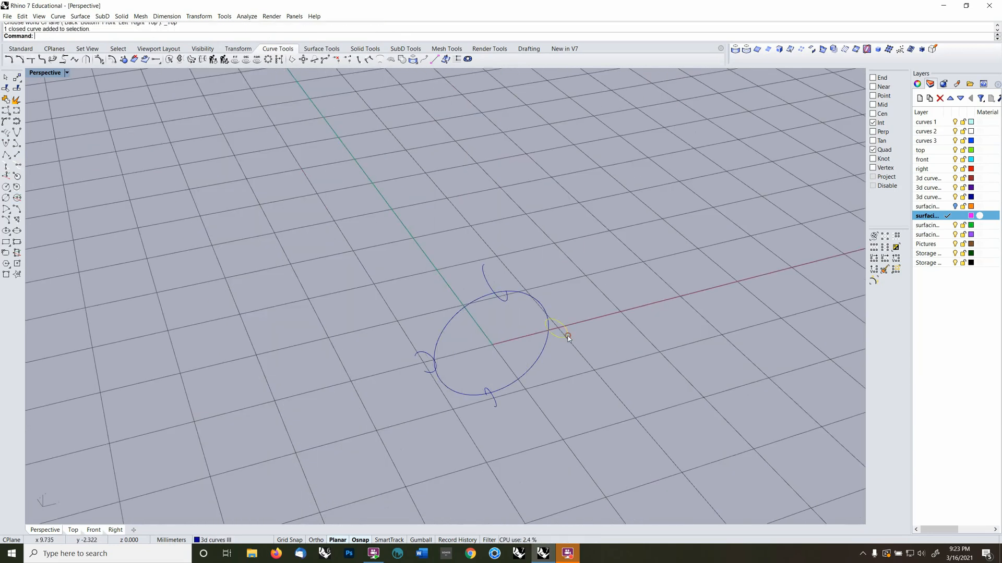
key(Delete)
Mirror the open left profile through the origin along the Y axis to make a matching open profile on the right side
click(423, 370)
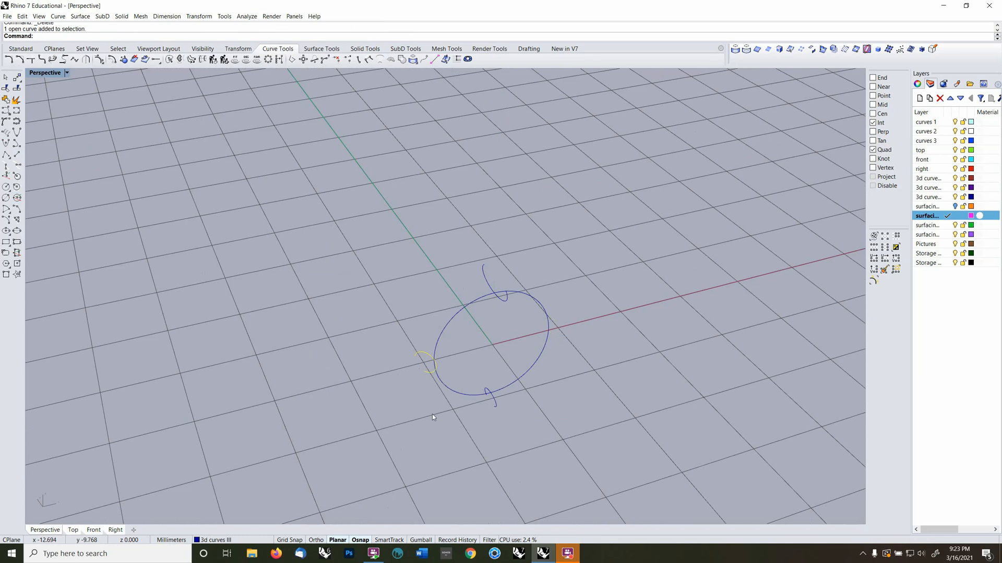
text(mirror)
key(Return)
text(0)
key(Return)
shift+click(551, 457)
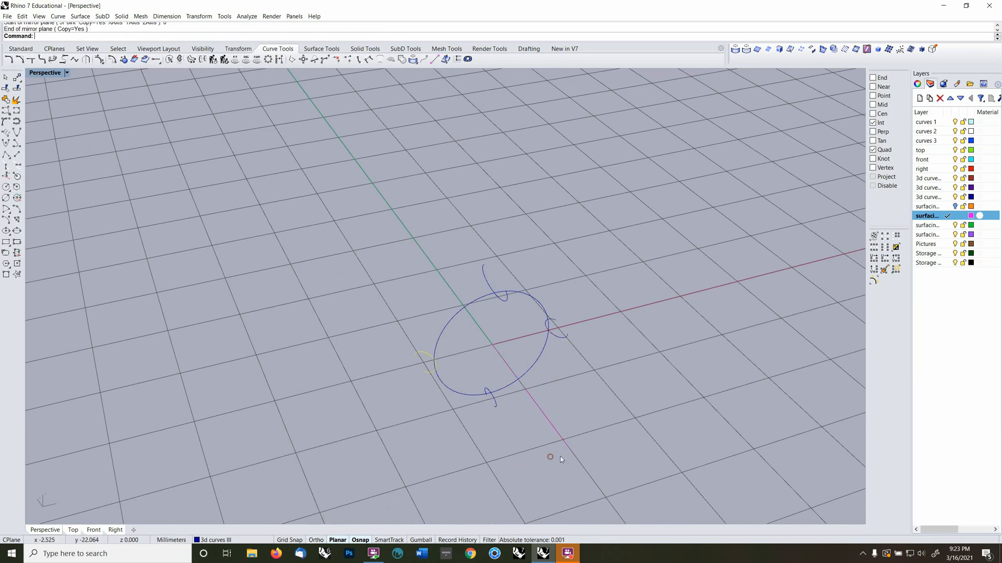
click(551, 456)
right_drag(551, 457, 574, 437)
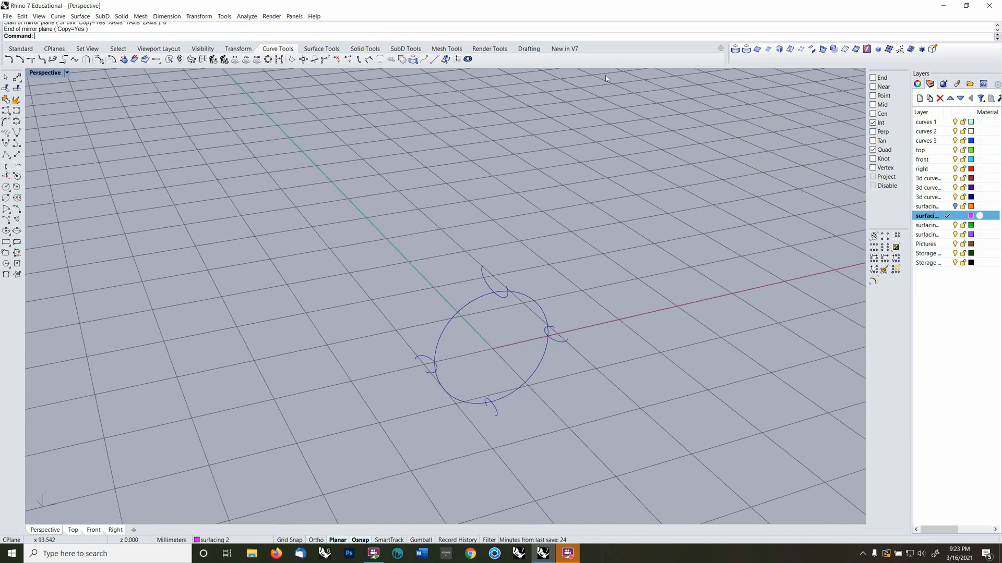
Create a one-rail sweep along the ring curve through the four open profiles, with Closed sweep enabled
click(328, 49)
click(6, 209)
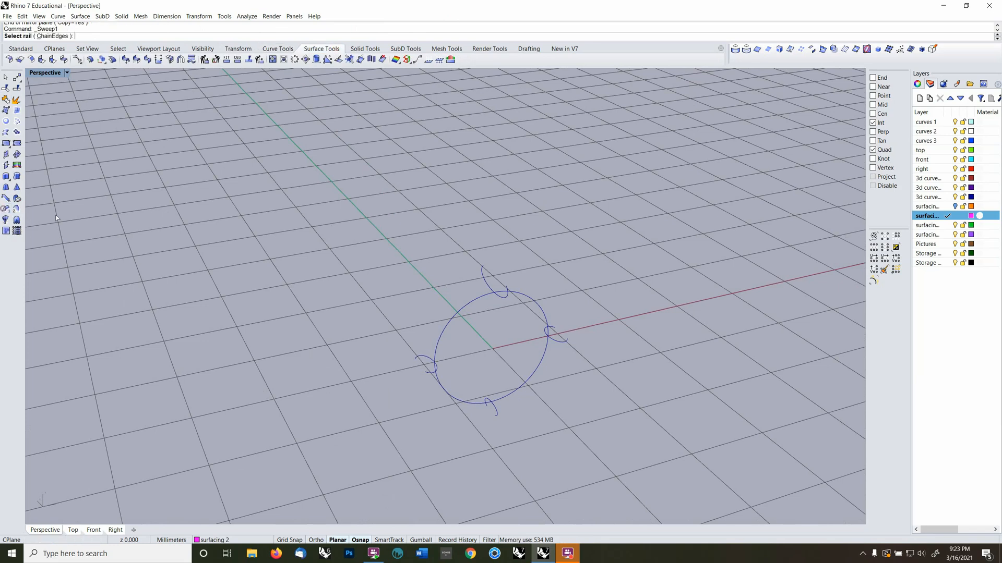
click(460, 406)
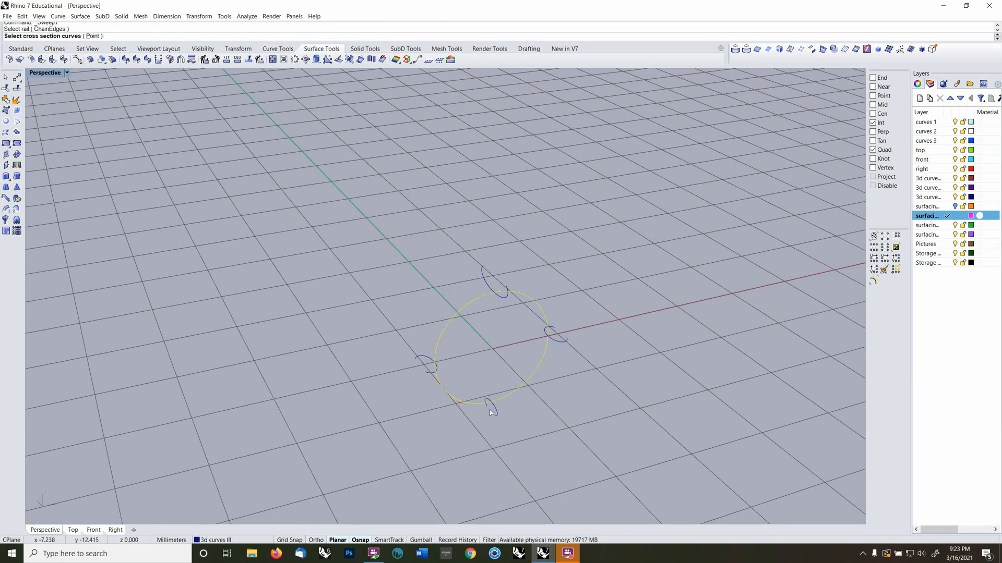
click(565, 339)
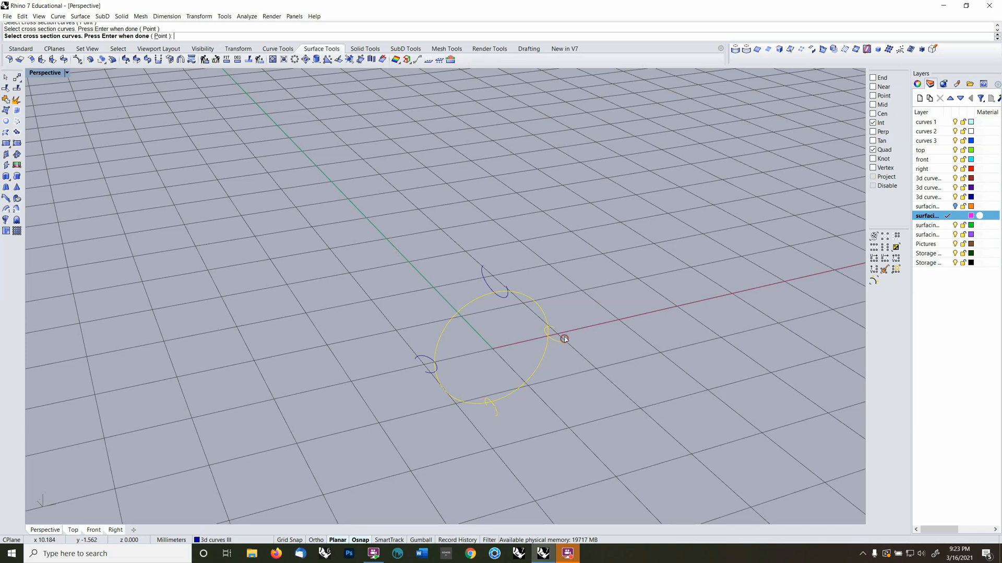
click(508, 295)
key(Return)
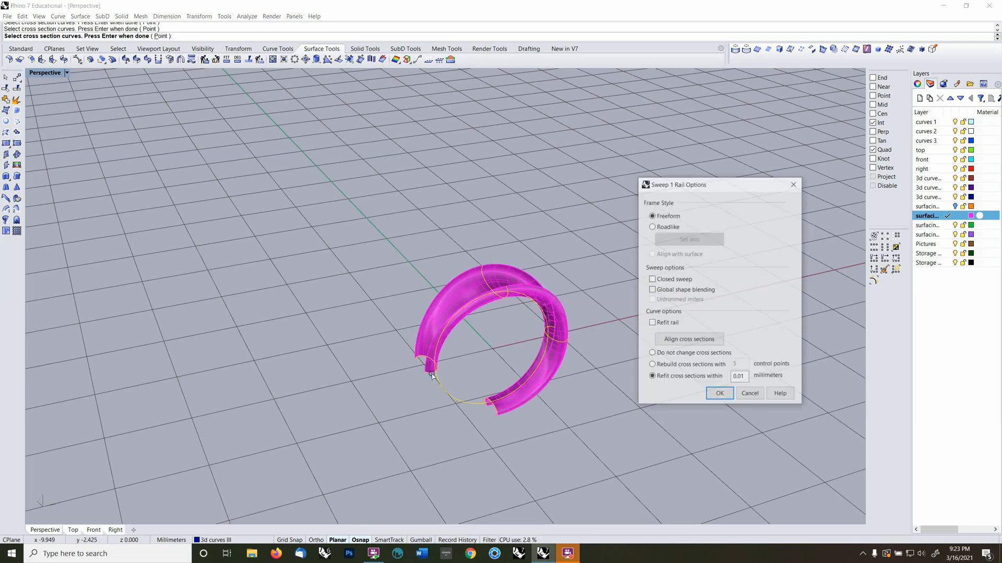
right_drag(546, 332, 510, 345)
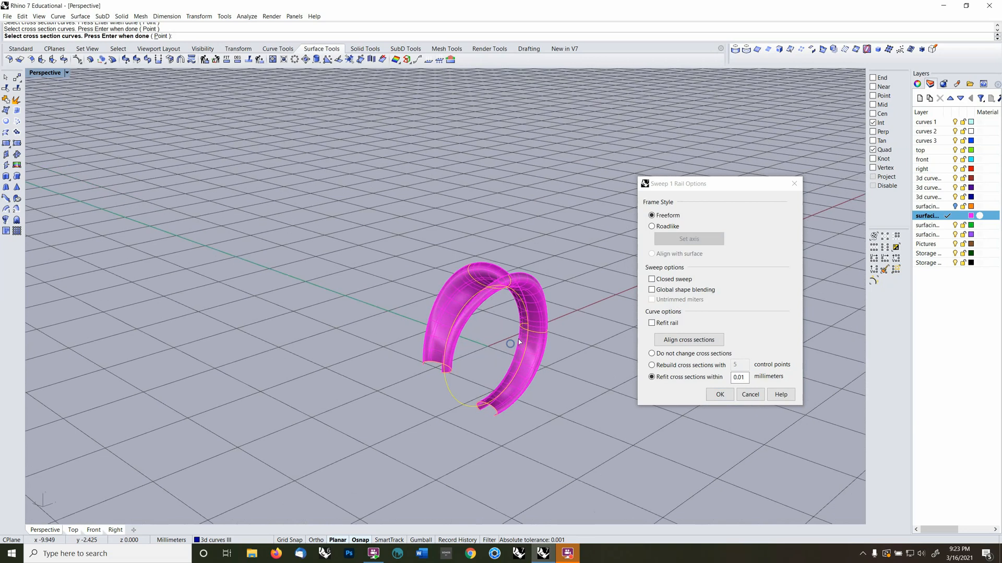
click(651, 280)
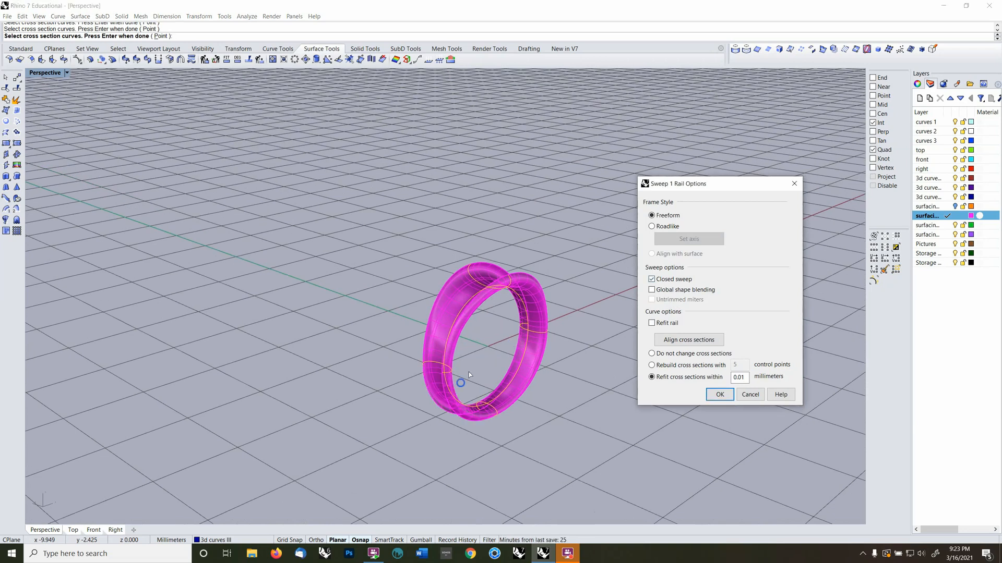
right_drag(468, 374, 539, 339)
click(716, 394)
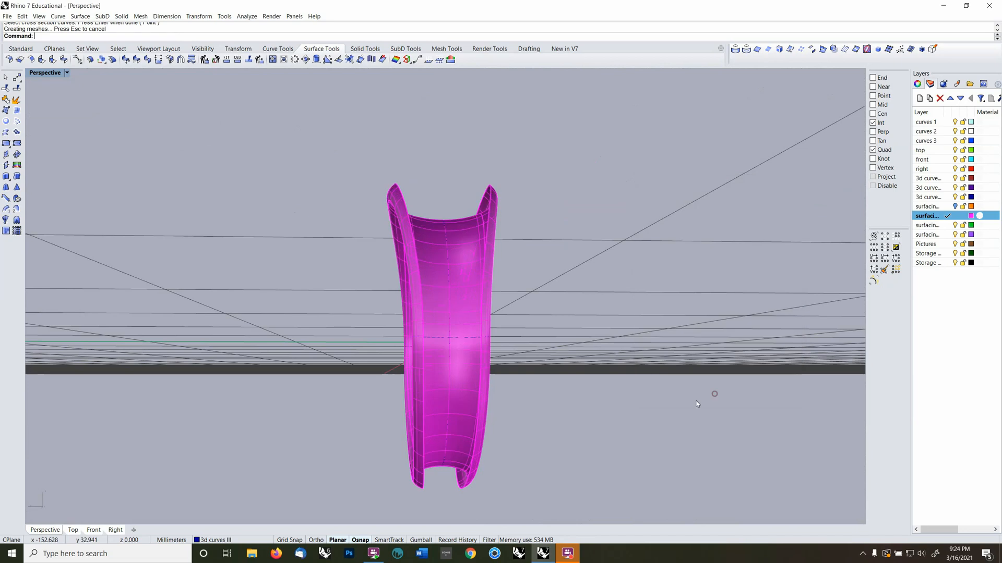
Examine the swept ring surface and the profile curves lying on it from several angles
mouse_move(547, 219)
right_down()
mouse_move(537, 253)
mouse_move(469, 333)
mouse_move(457, 321)
mouse_move(449, 221)
mouse_move(510, 194)
mouse_move(543, 217)
mouse_move(534, 264)
mouse_move(611, 237)
mouse_move(603, 255)
right_up()
click(412, 199)
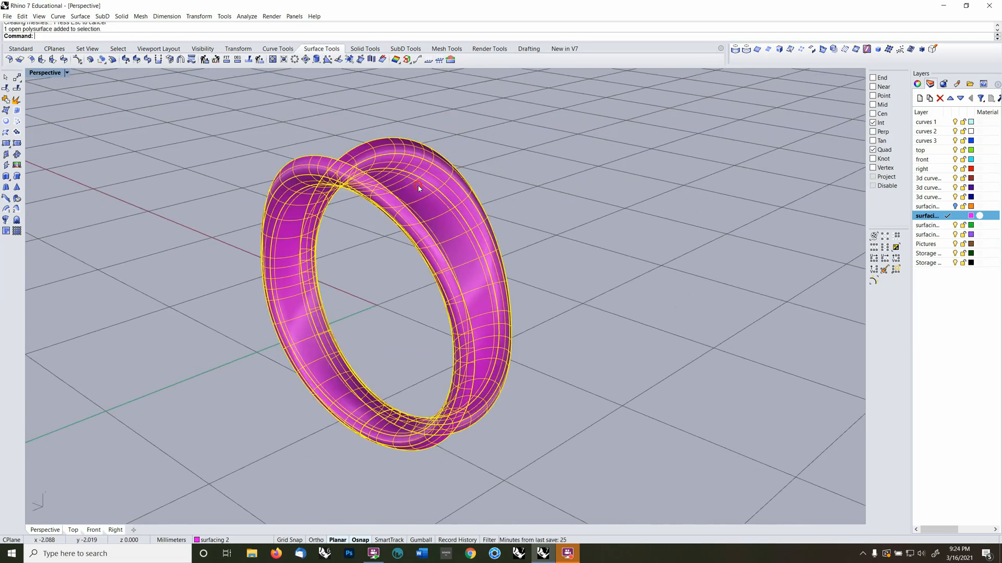
right_drag(423, 212, 548, 206)
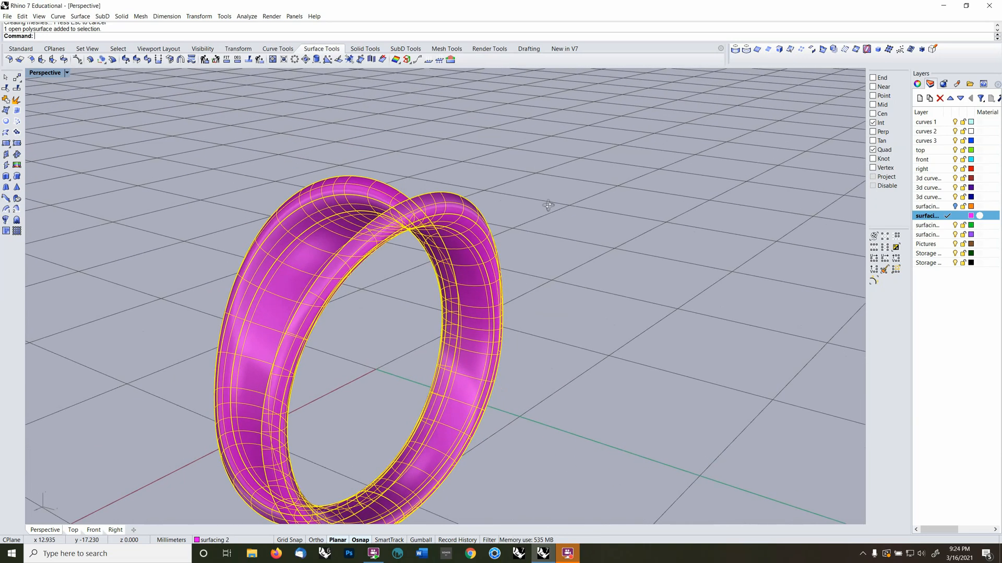
right_drag(381, 174, 447, 211)
click(447, 210)
right_drag(466, 290, 724, 267)
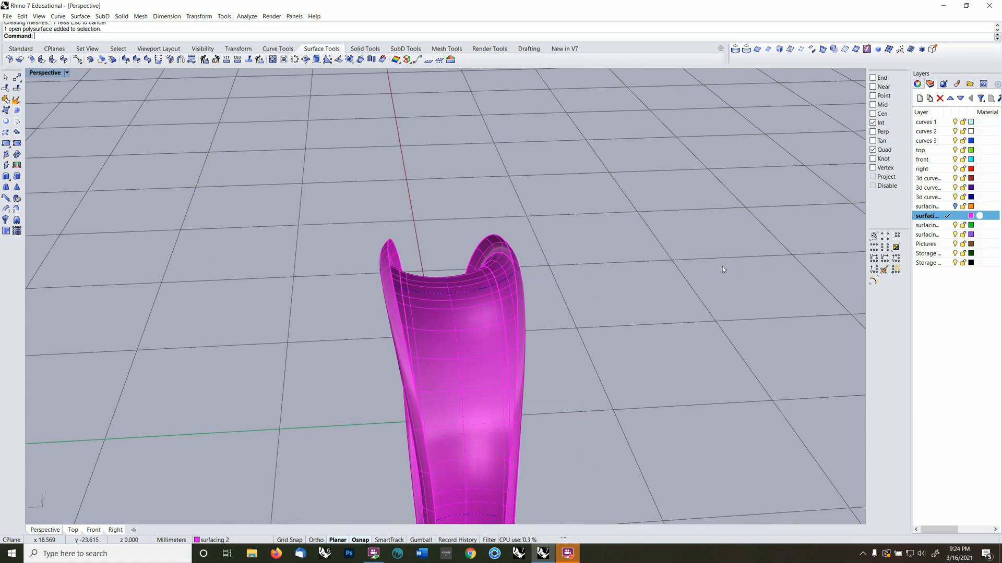
mouse_move(476, 271)
right_down()
mouse_move(487, 289)
mouse_move(385, 340)
mouse_move(429, 319)
mouse_move(307, 319)
mouse_move(489, 356)
mouse_move(492, 320)
mouse_move(471, 284)
right_up()
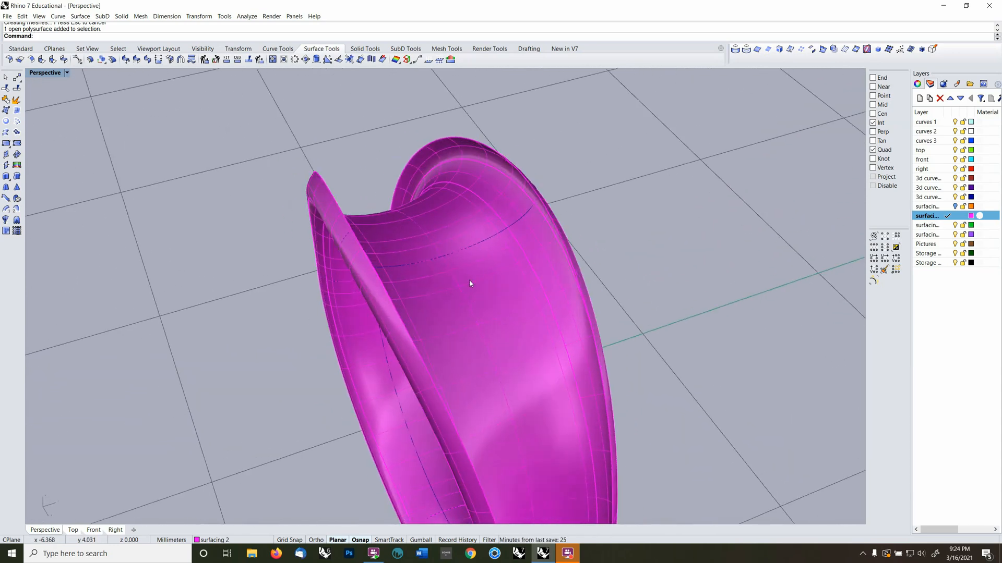
click(490, 238)
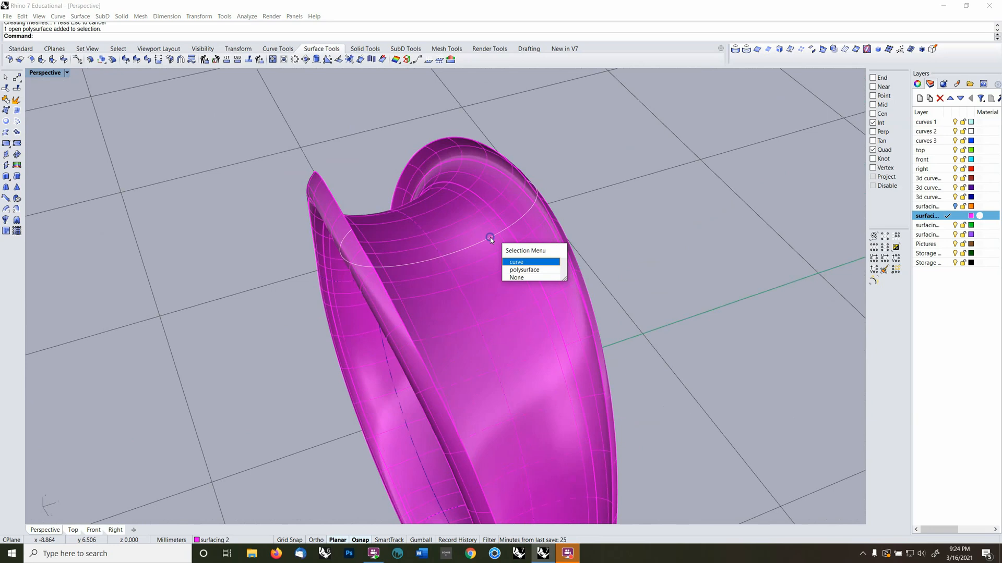
click(517, 261)
right_drag(517, 262, 479, 252)
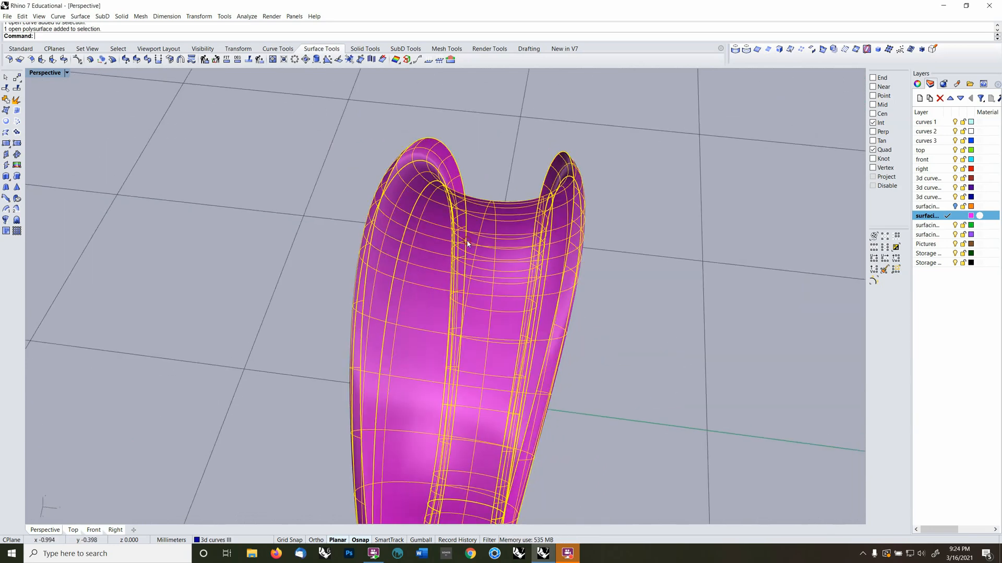
Explode the swept ring polysurface and select its pieces individually to inspect how the surface is divided
click(16, 100)
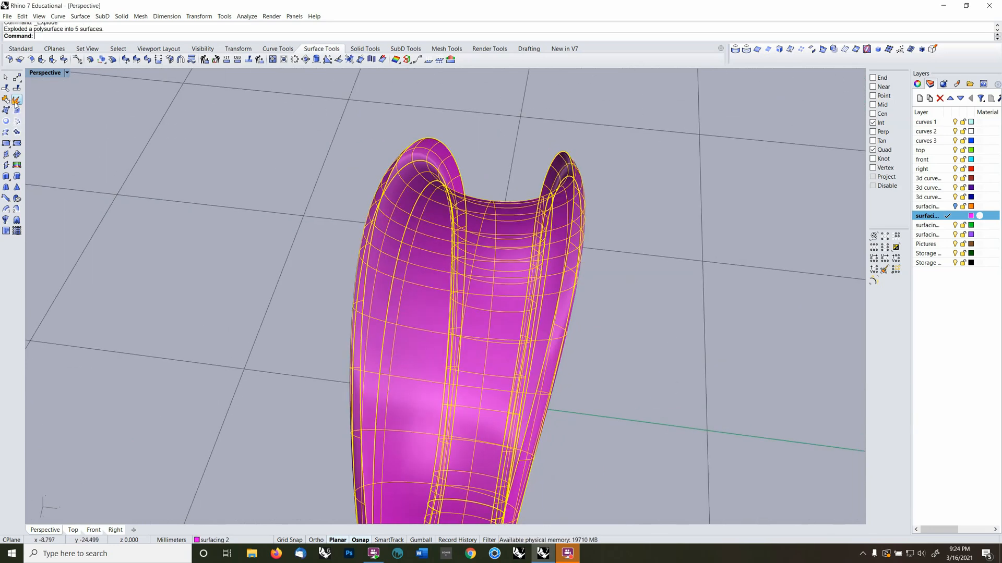
click(496, 255)
right_drag(483, 256, 483, 233)
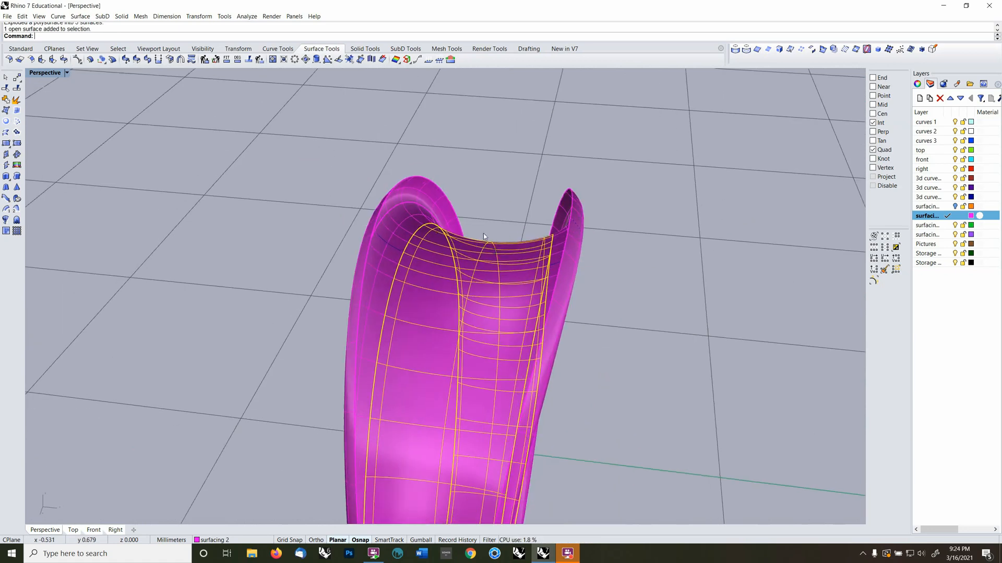
click(411, 212)
right_drag(411, 212, 611, 210)
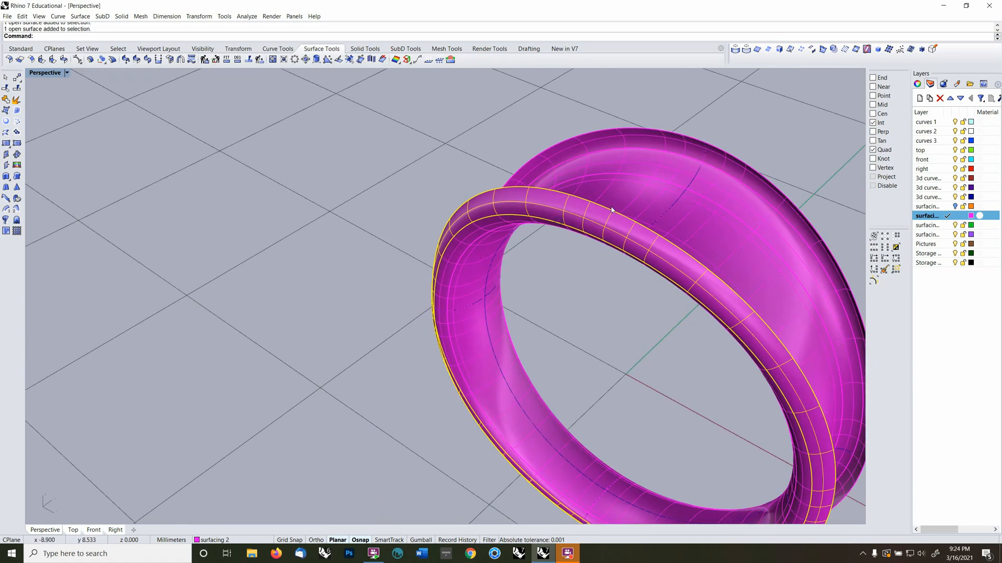
click(649, 198)
click(672, 167)
click(678, 144)
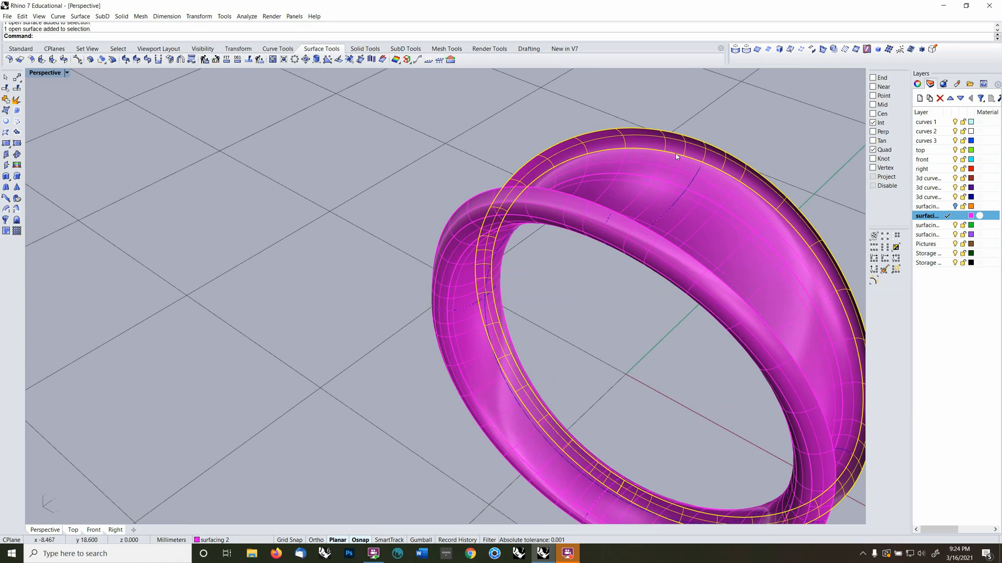
Delete all the exploded ring surfaces, keeping only the rail curve and the four open profiles
scroll(677, 157, down, 5)
right_drag(677, 174, 545, 234)
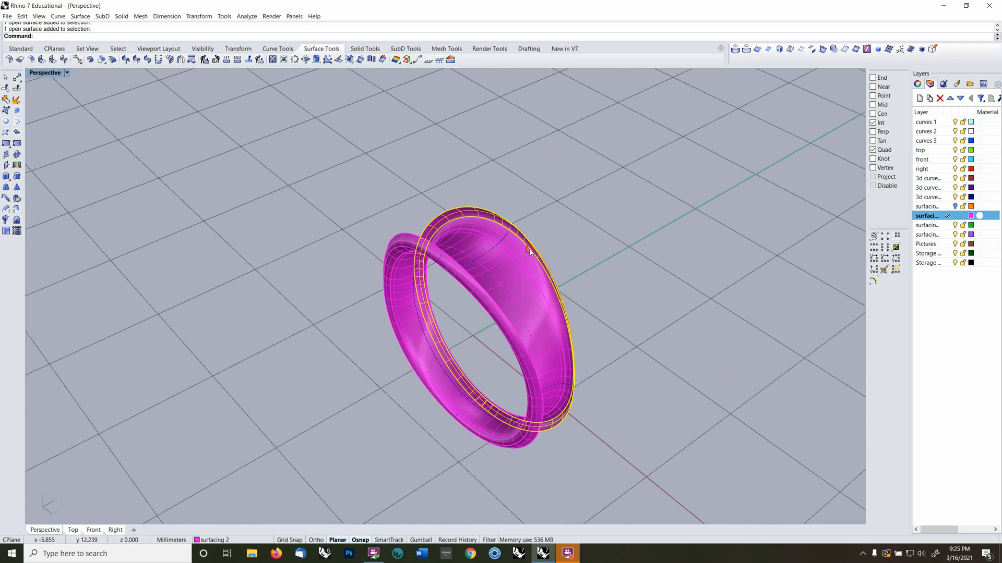
shift+click(529, 250)
shift+click(526, 266)
right_drag(518, 271, 437, 249)
shift+click(385, 242)
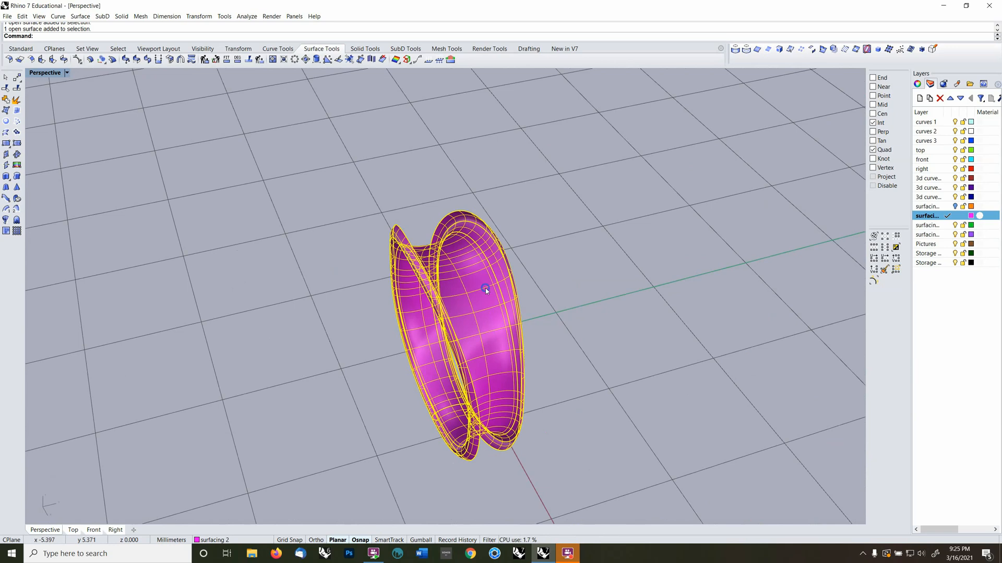
right_drag(485, 288, 546, 271)
key(Delete)
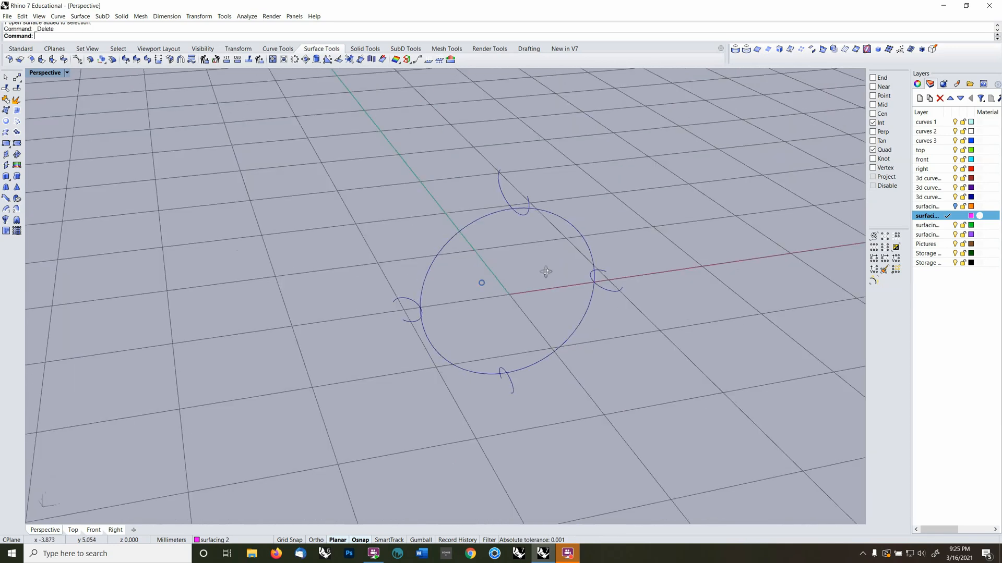
Rebuild the four open profile curves with a point count of 15 and degree 4, deleting the input curves
shift+click(406, 322)
shift+click(528, 198)
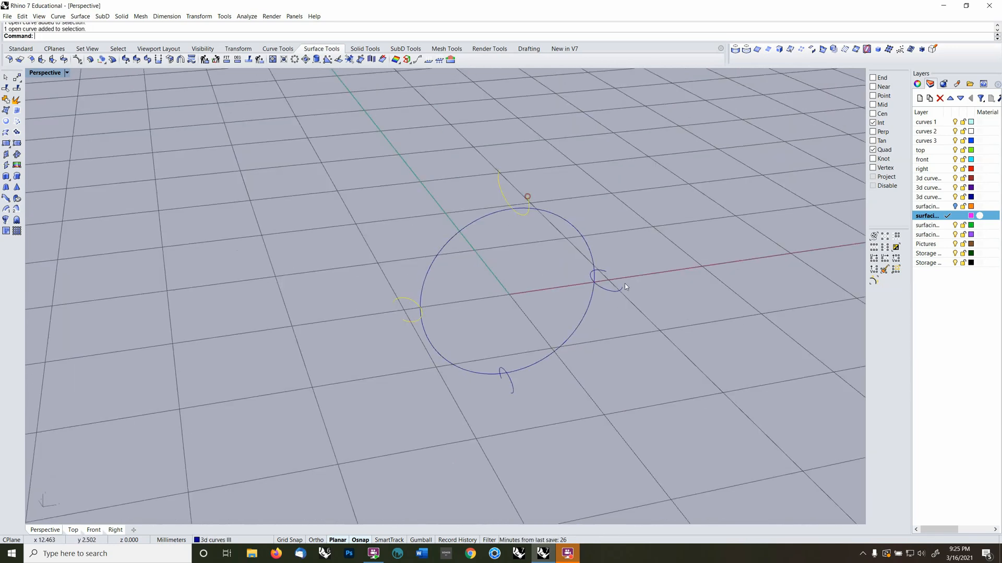
shift+click(621, 292)
shift+click(510, 388)
key(Return)
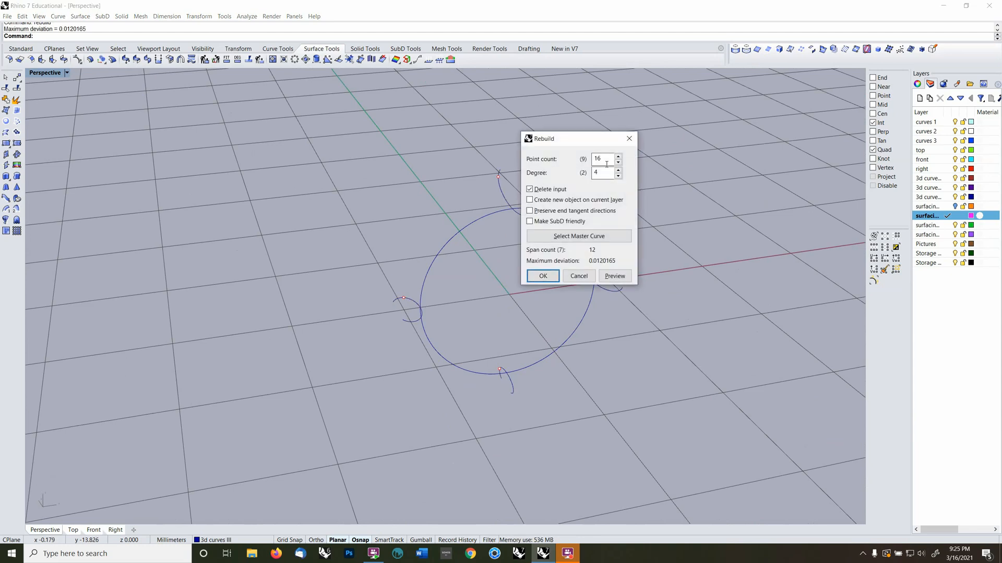
drag(605, 161, 581, 161)
text(15)
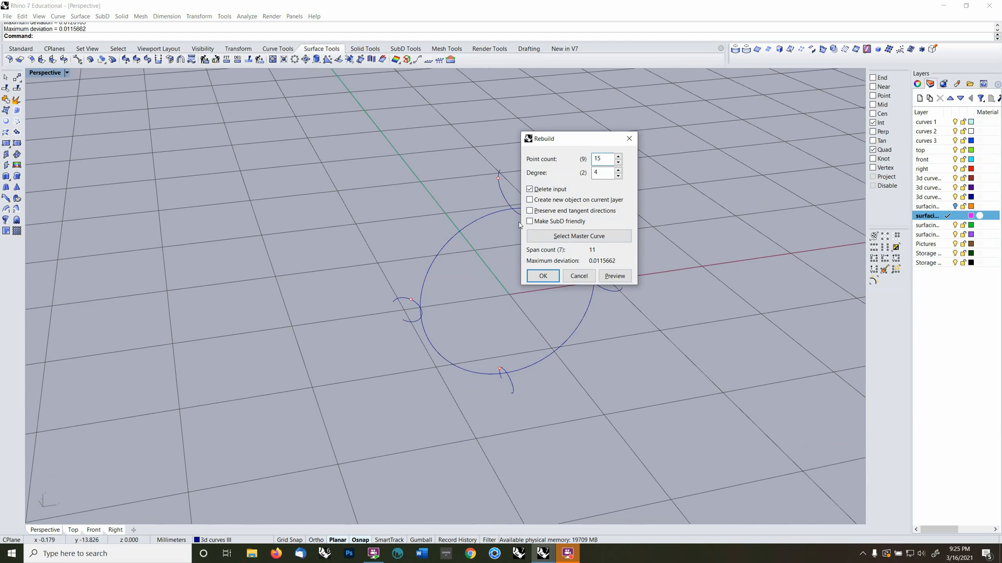
click(542, 276)
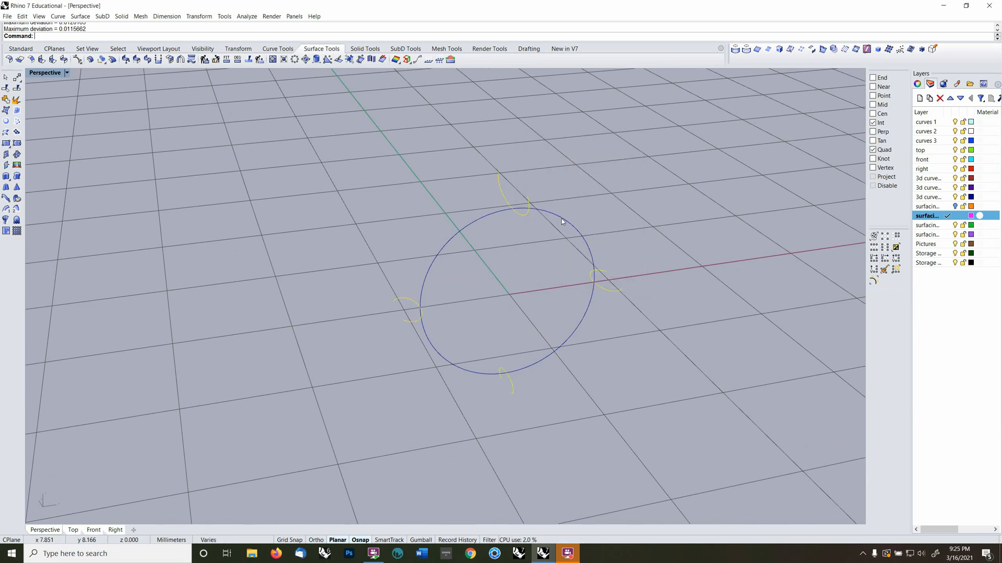
Create a one-rail sweep along the ring curve through the four rebuilt profiles, with Closed sweep enabled
click(563, 222)
click(268, 206)
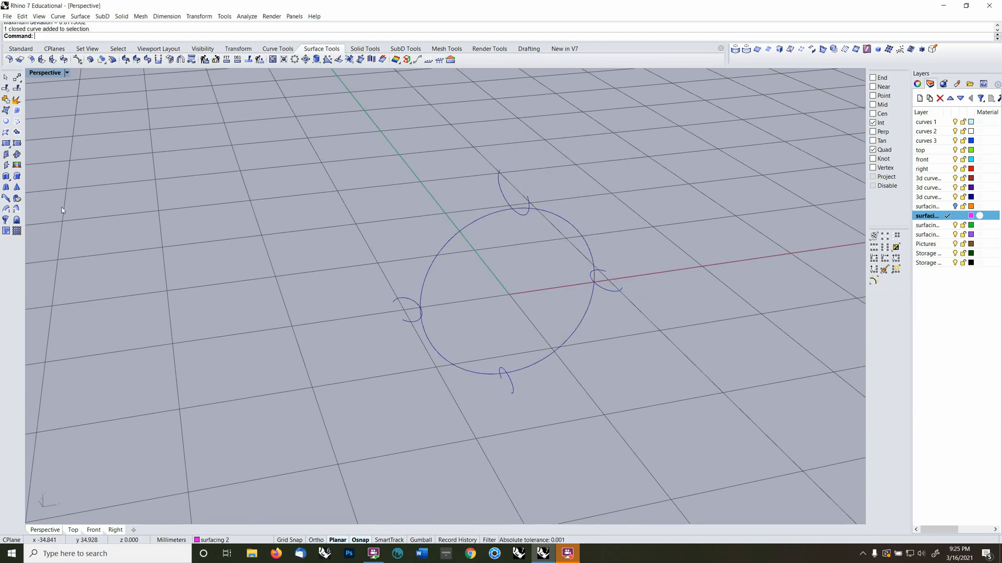
click(6, 209)
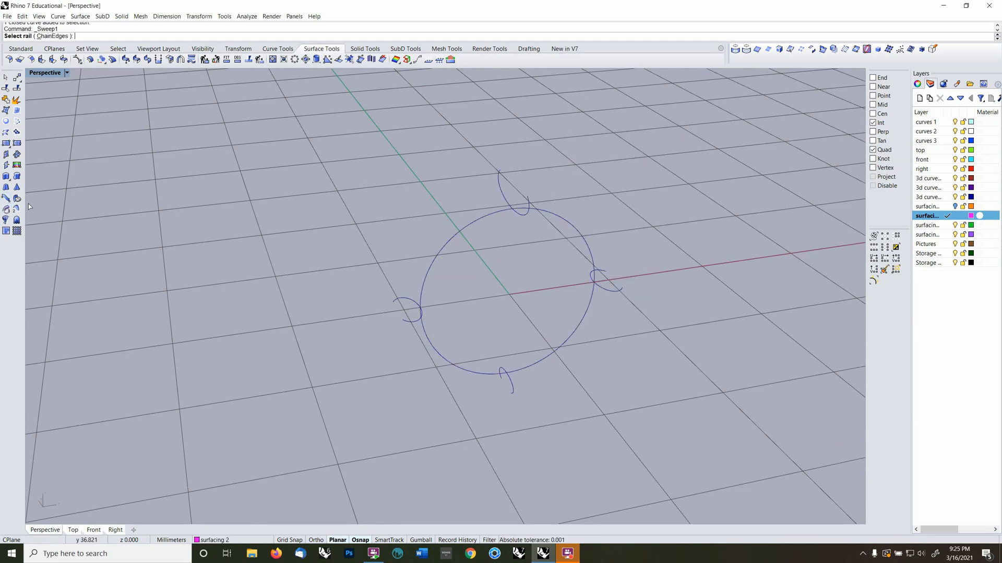
click(555, 347)
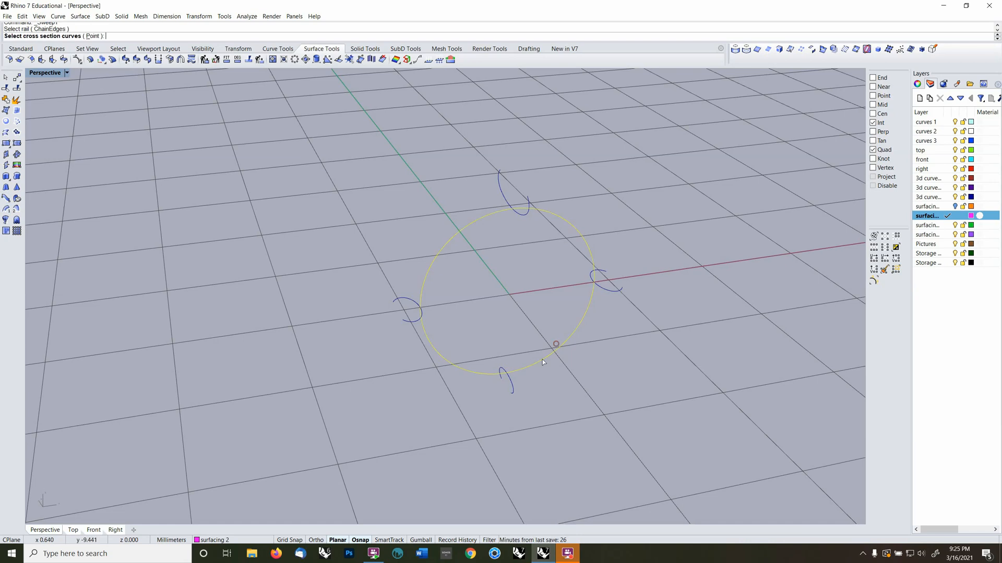
click(606, 294)
click(529, 211)
click(411, 323)
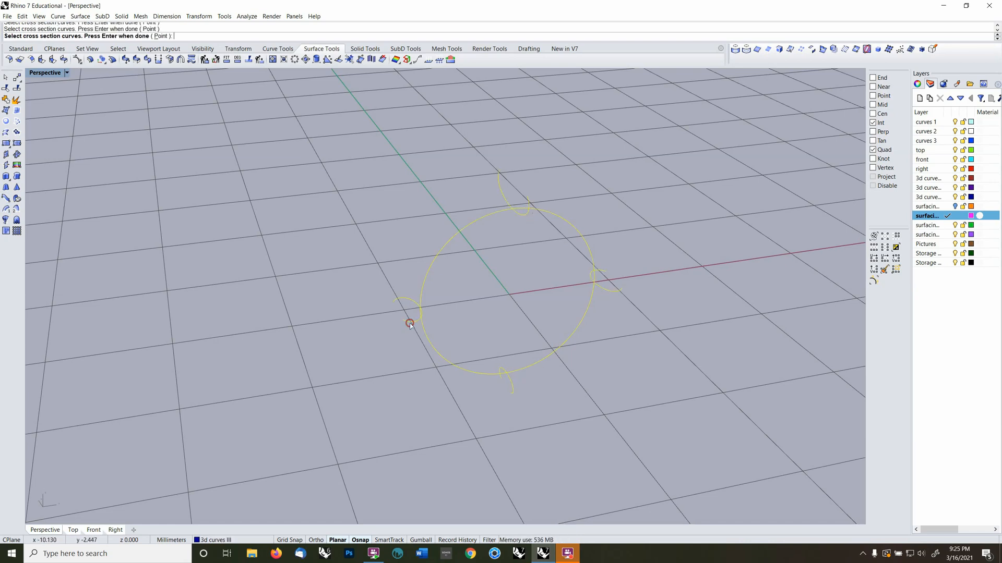
key(Return)
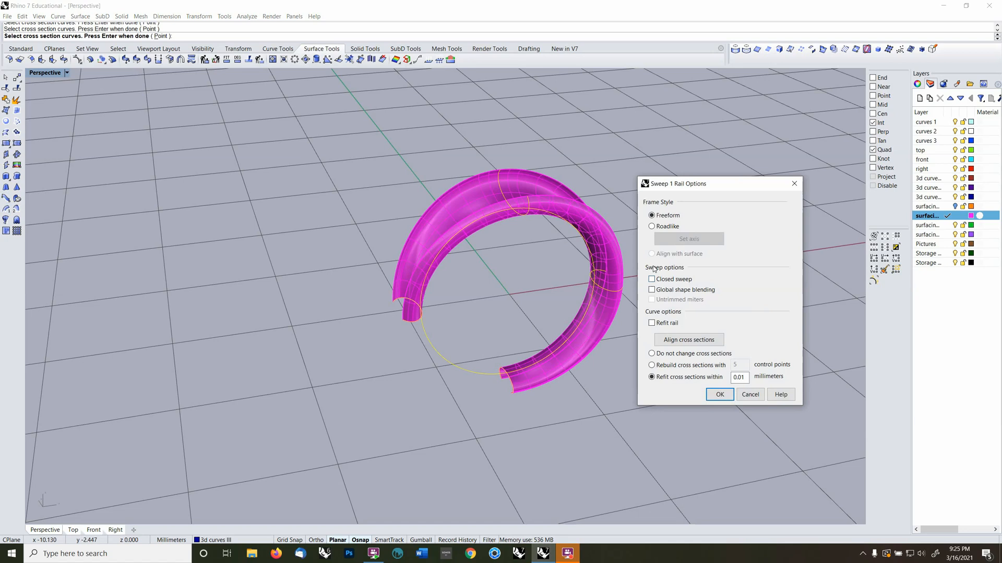
click(652, 280)
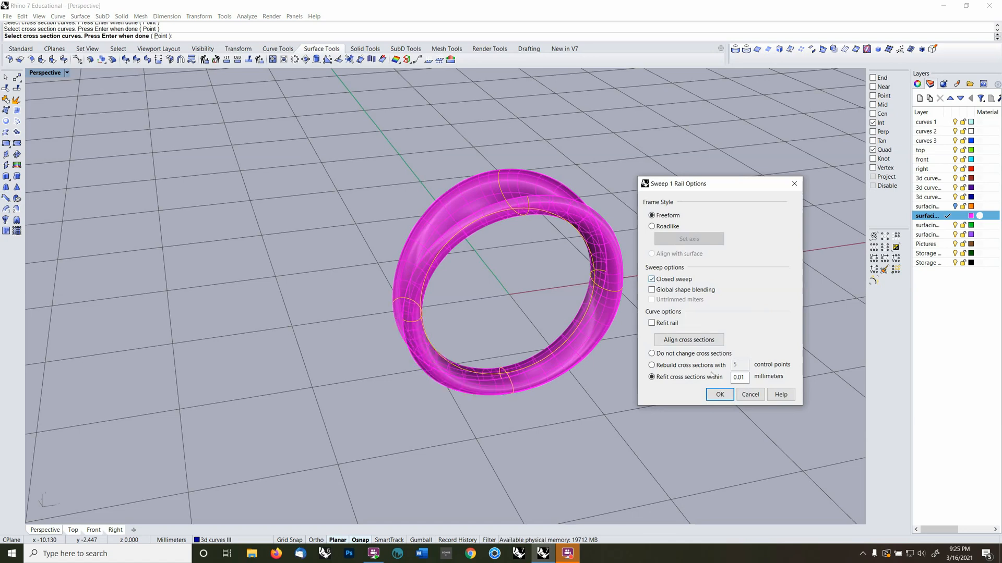
click(719, 395)
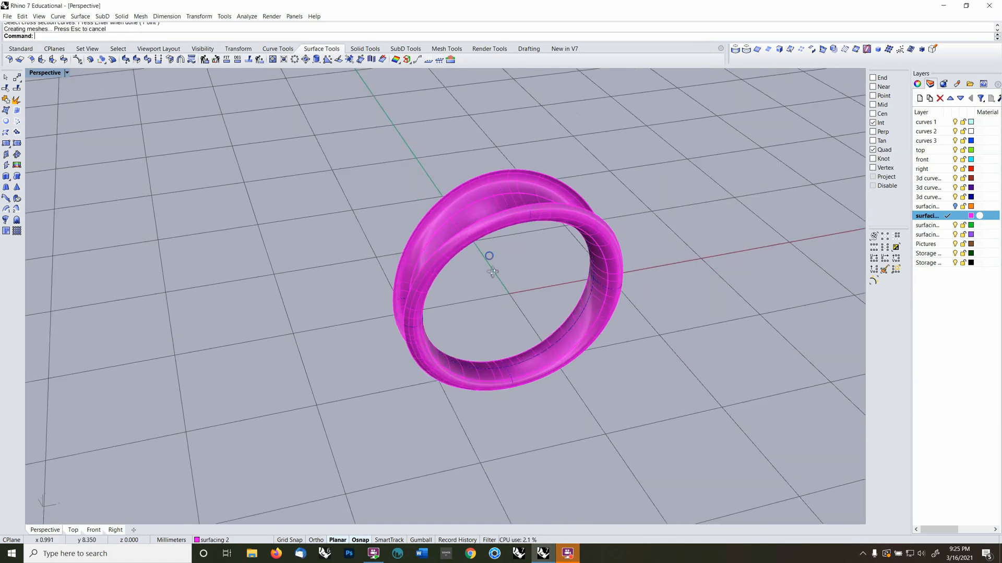
Explode the new ring sweep and select its separate surfaces to inspect how it is divided
right_drag(493, 271, 598, 212)
click(502, 291)
right_drag(490, 299, 506, 272)
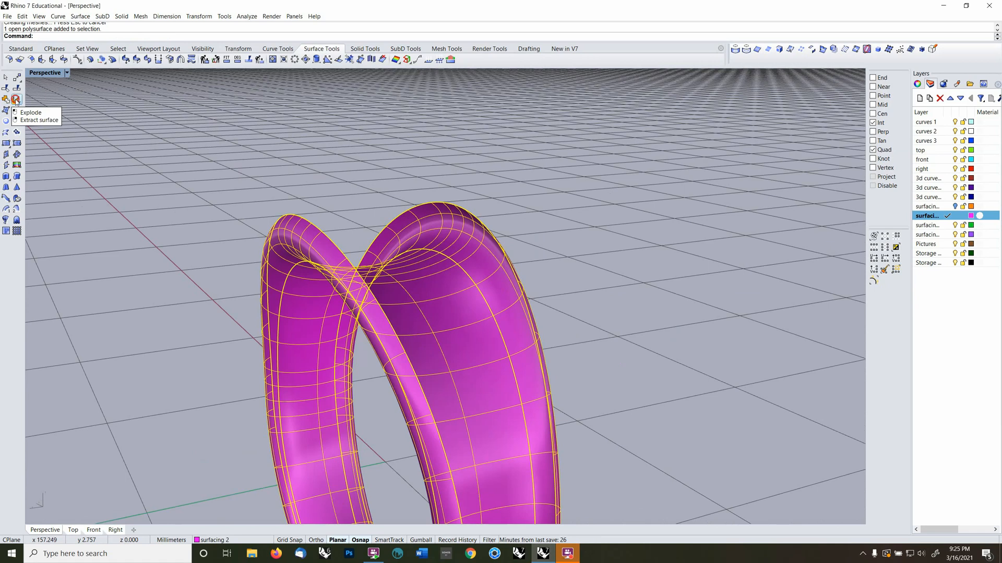
click(6, 111)
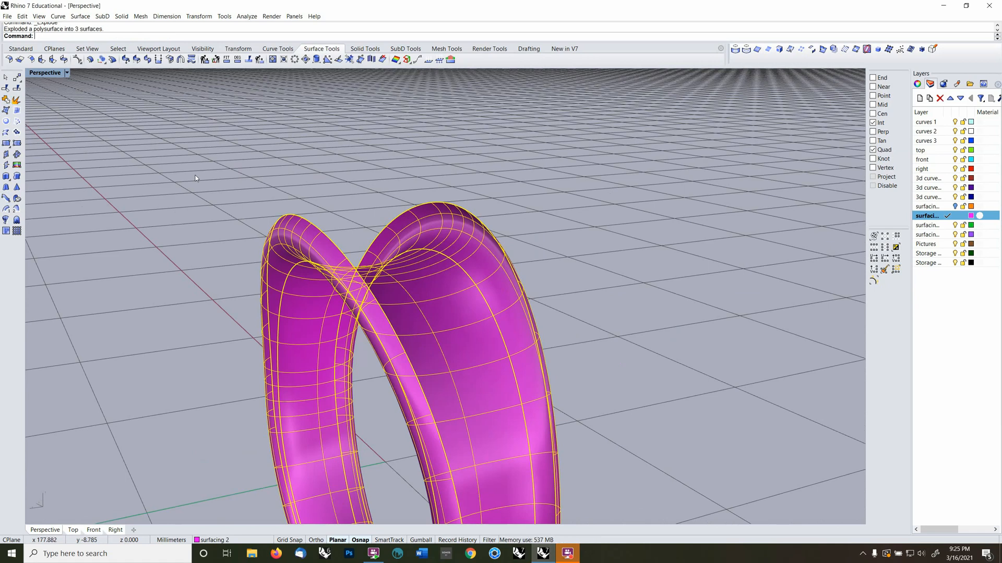
click(453, 315)
right_drag(457, 313, 394, 337)
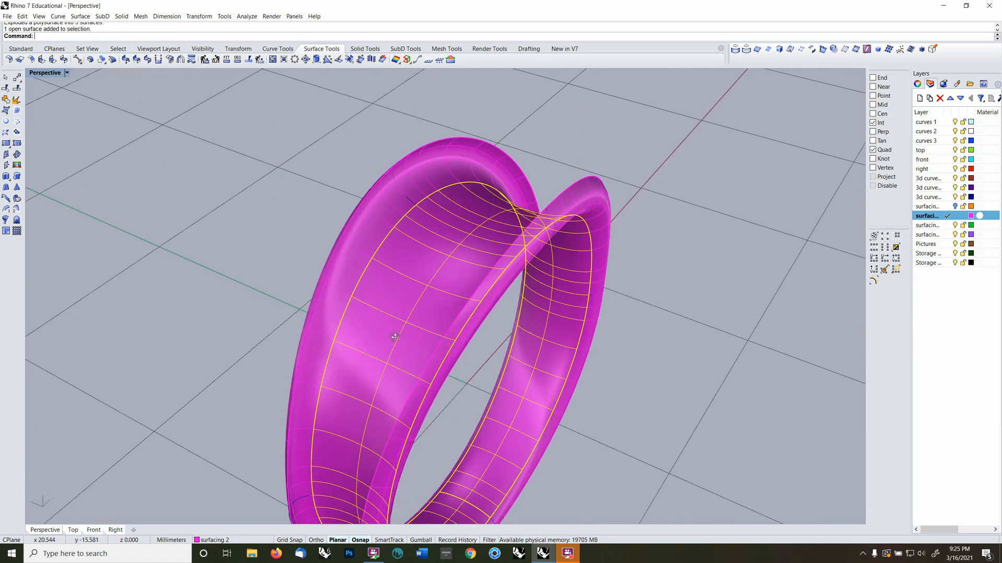
click(367, 233)
right_drag(531, 259, 512, 280)
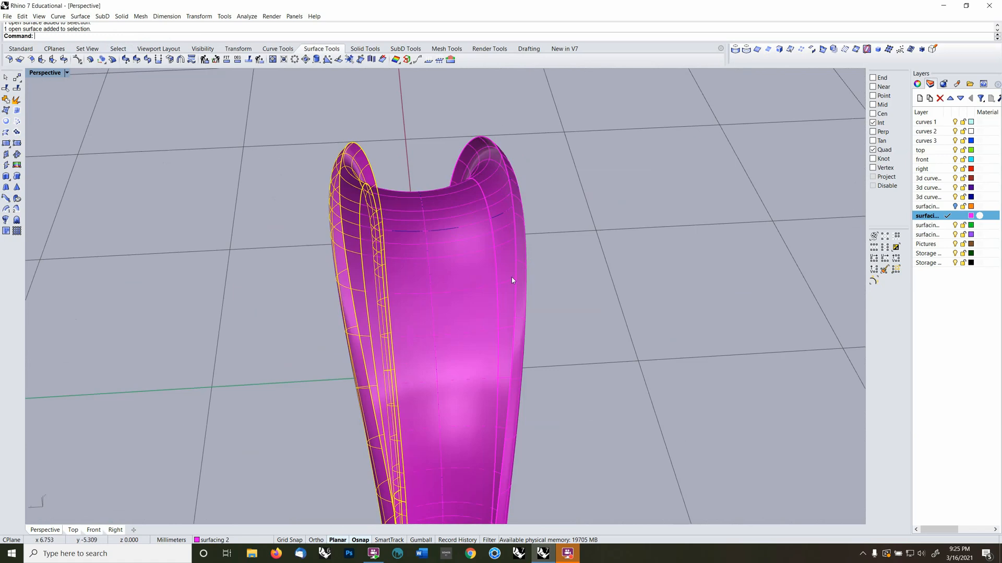
click(515, 275)
Undo the explode and delete the whole ring sweep
key(ctrl+z)
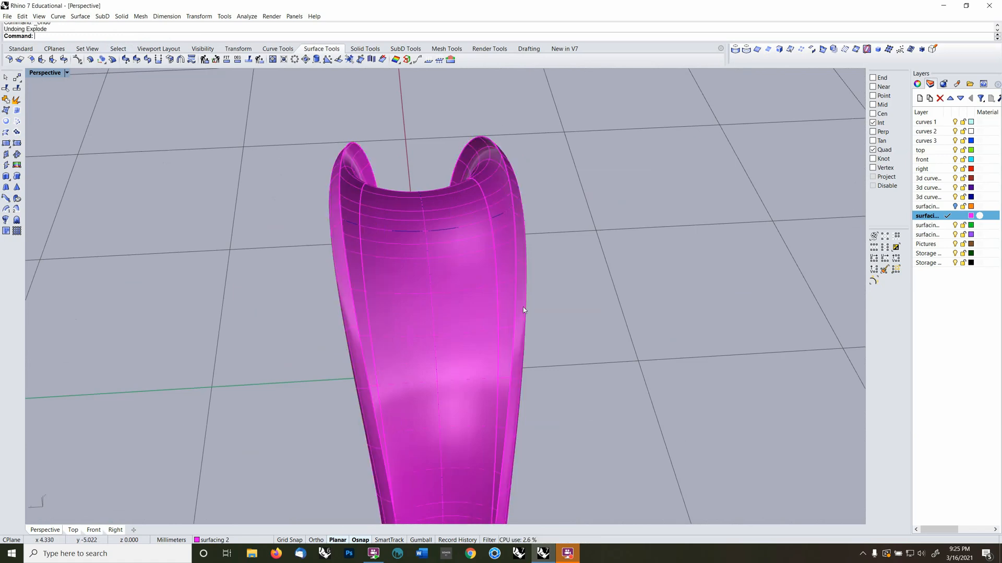
click(503, 320)
key(Delete)
Check whether the four open profiles can be exploded, and review their point count and degree in the Rebuild options
mouse_move(534, 328)
right_down()
mouse_move(543, 328)
mouse_move(492, 315)
mouse_move(484, 335)
mouse_move(478, 316)
right_up()
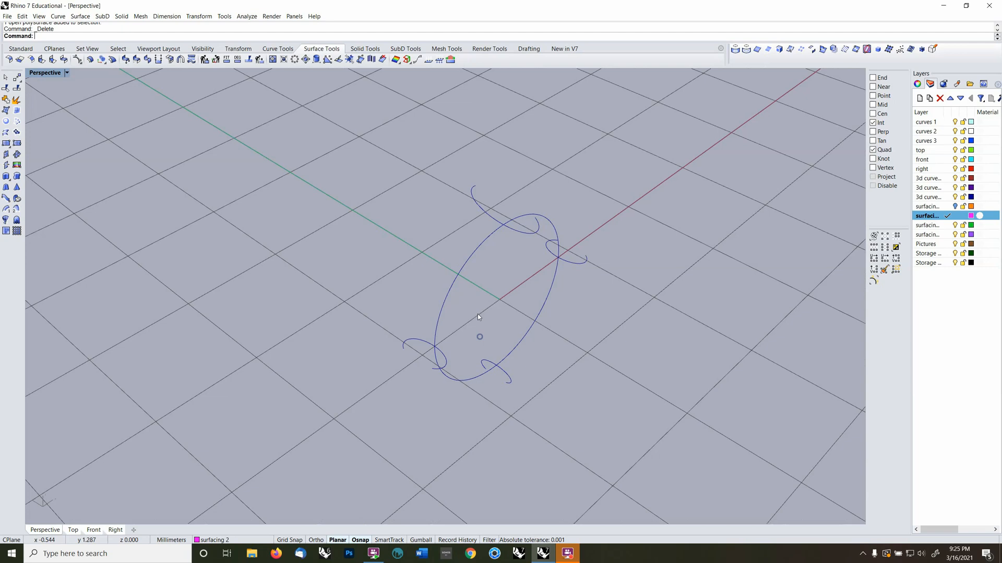
click(443, 364)
shift+click(499, 369)
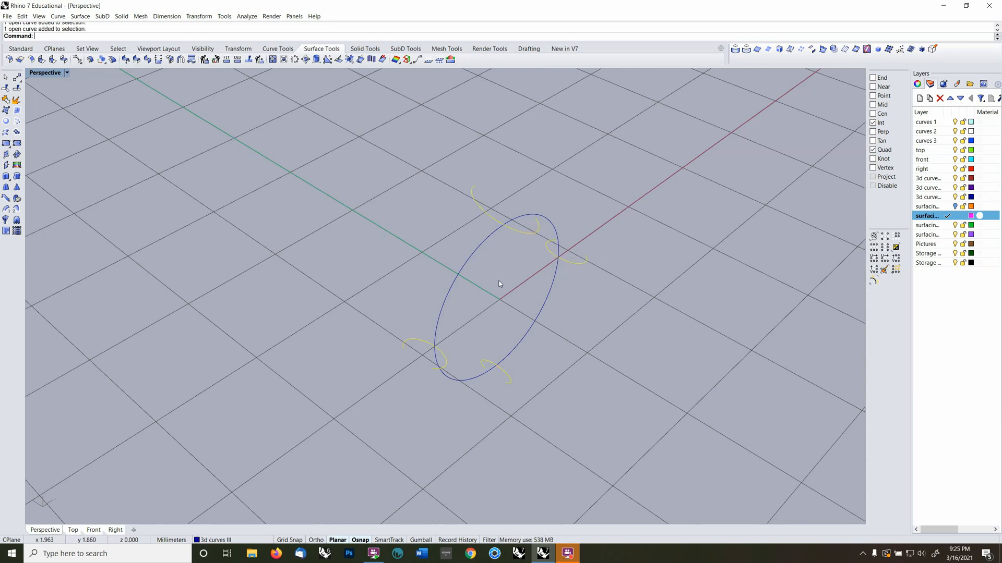
click(16, 99)
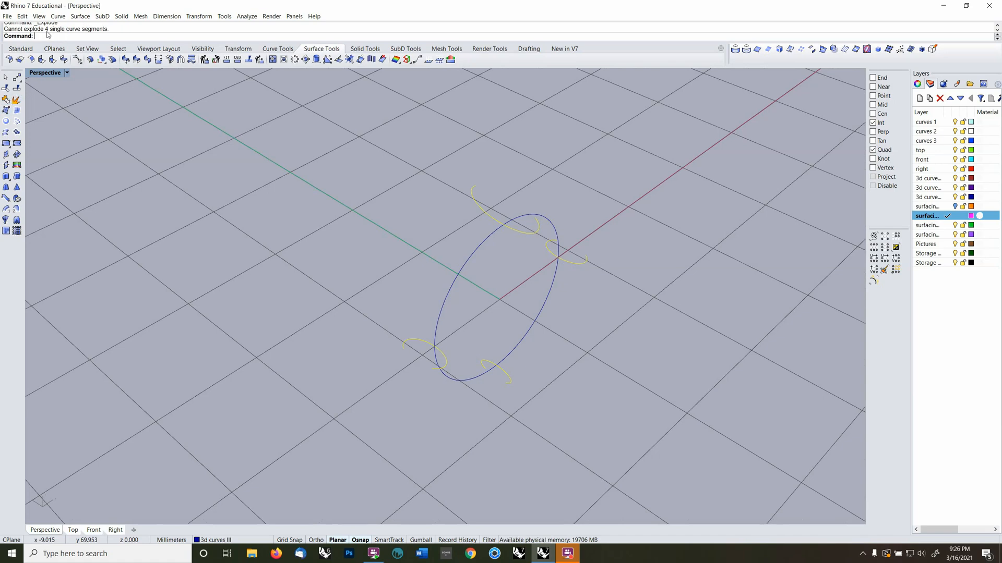
text(rebuild)
key(Return)
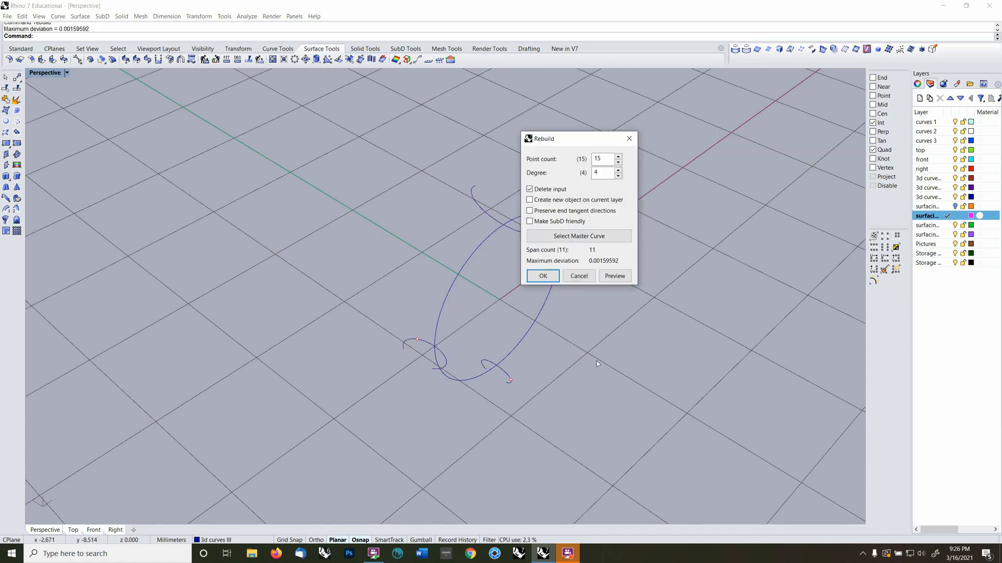
click(579, 276)
Rebuild the closed ring rail curve with a point count of 36 and degree 4
click(543, 309)
mouse_move(544, 314)
right_down()
mouse_move(559, 335)
mouse_move(543, 317)
right_up()
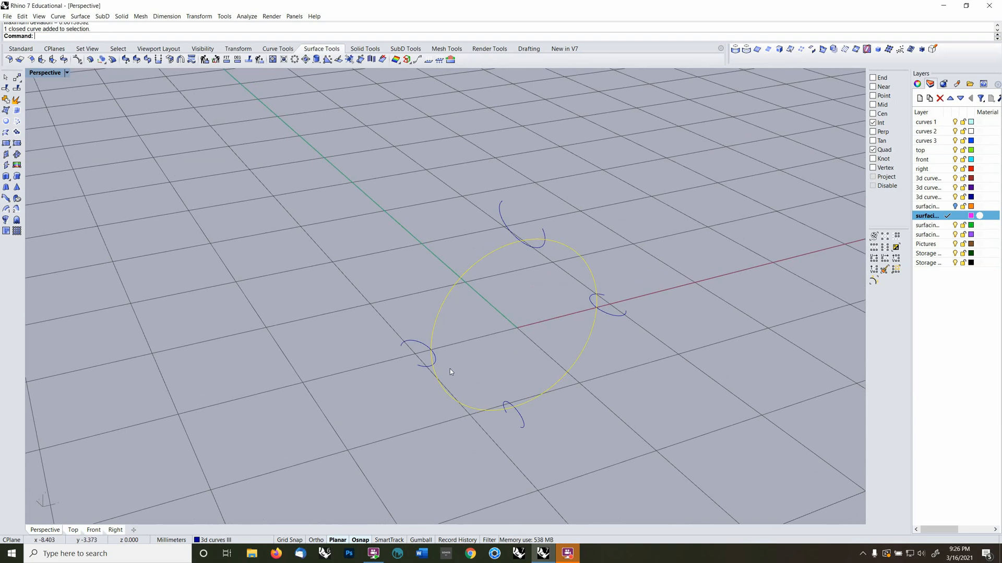
right_click(438, 316)
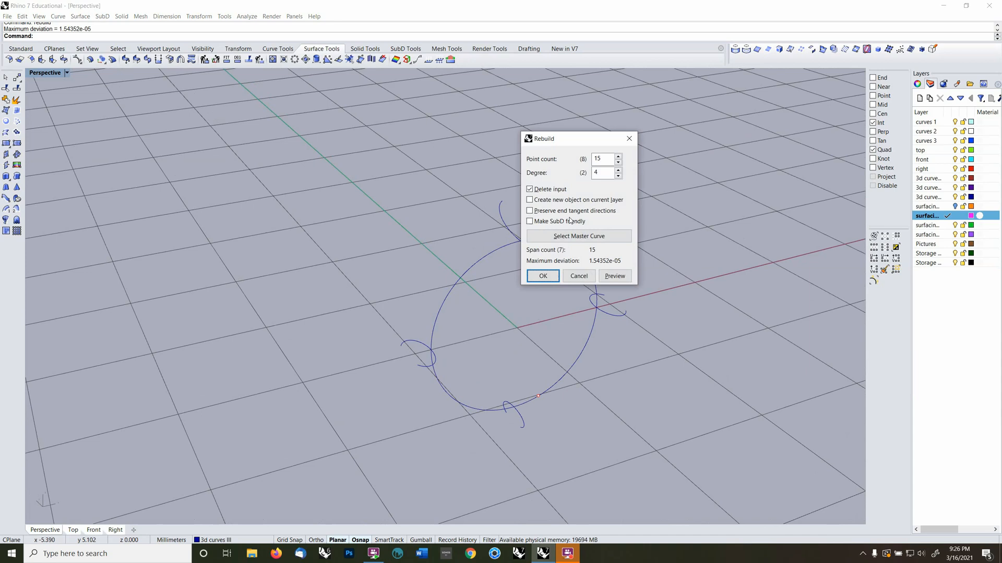
double_click(605, 160)
text(36)
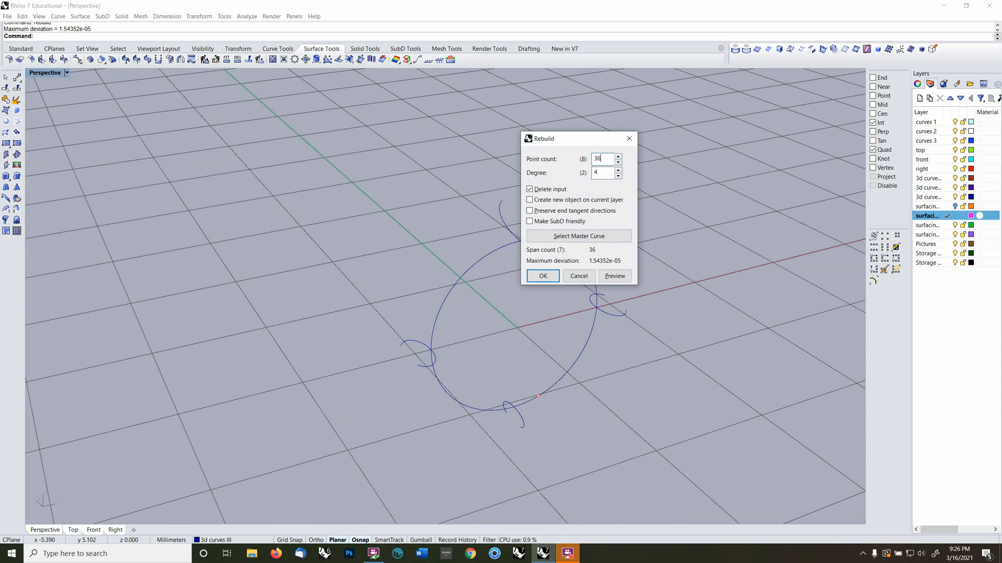
click(558, 277)
right_drag(553, 284, 556, 316)
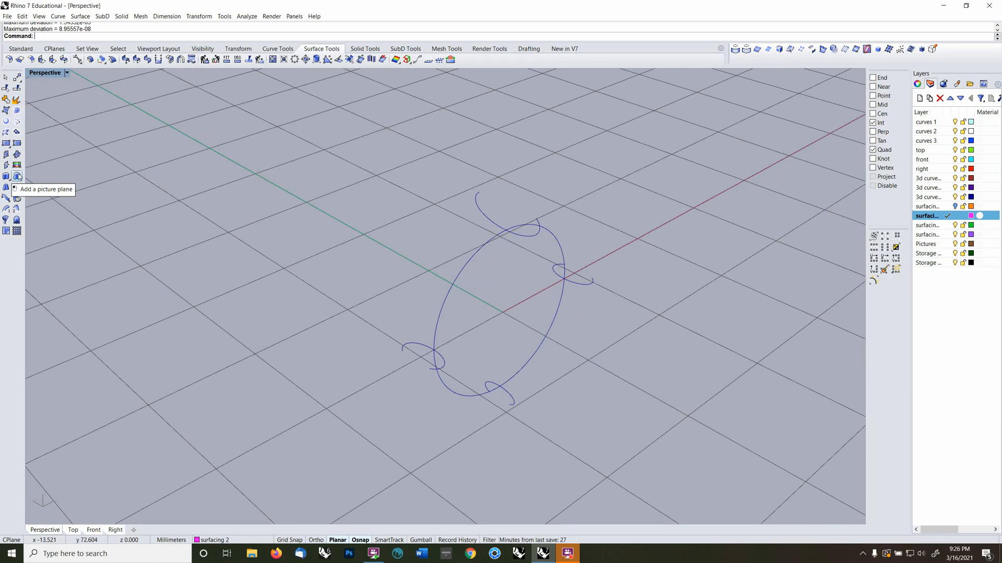
Create a one-rail sweep along the rebuilt ring curve through the four open profiles, with Closed sweep enabled
click(7, 210)
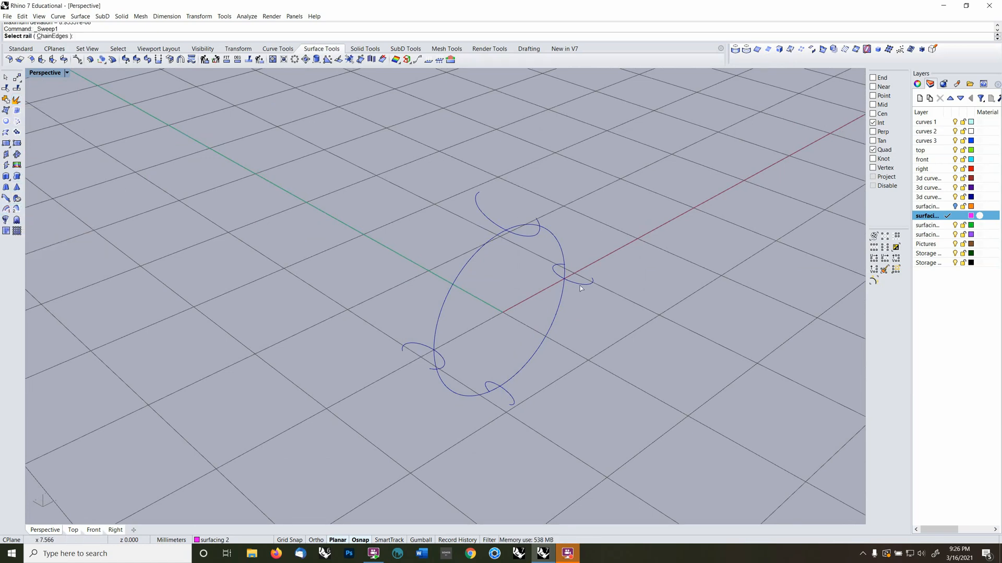
click(544, 328)
click(509, 399)
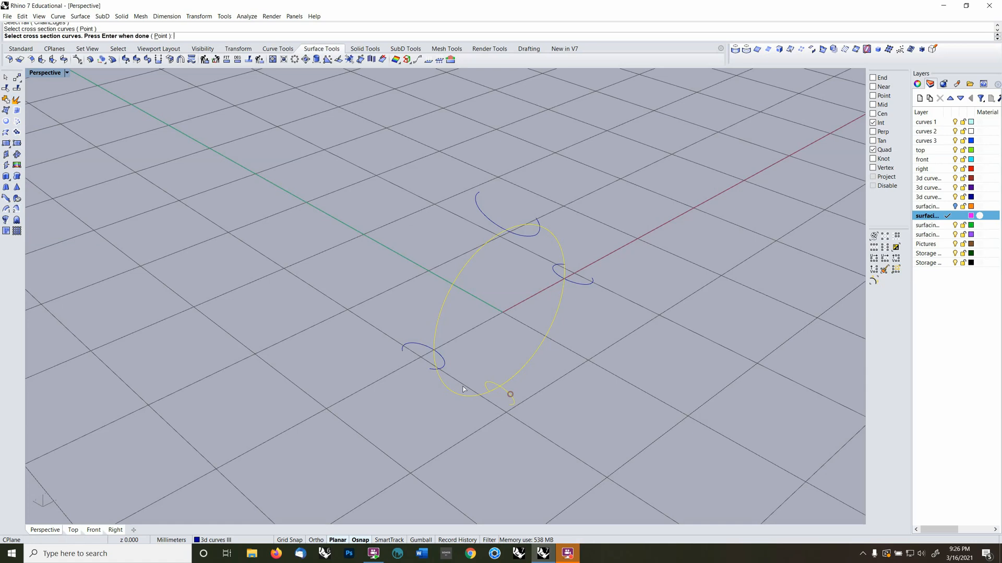
click(441, 371)
click(530, 230)
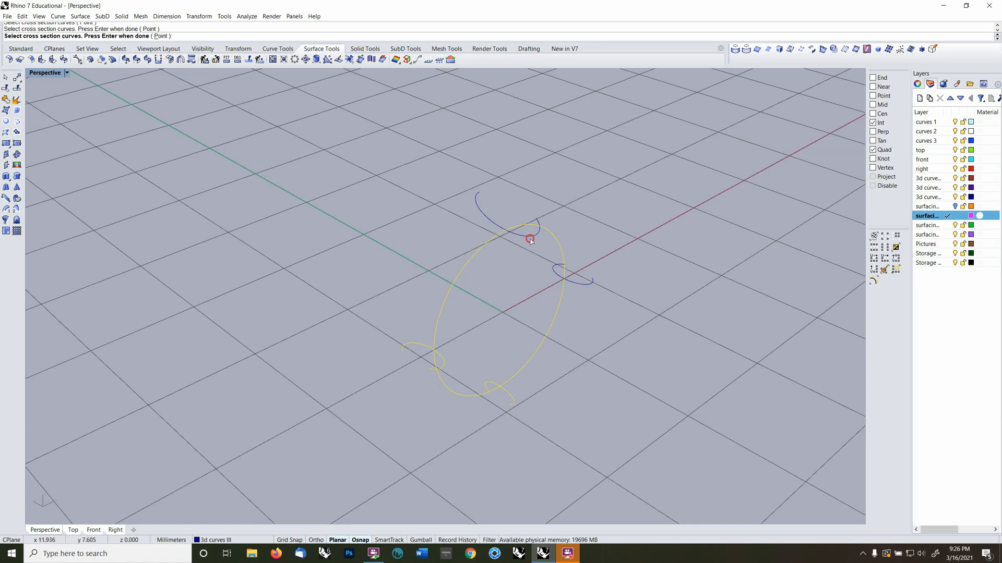
click(573, 284)
key(Return)
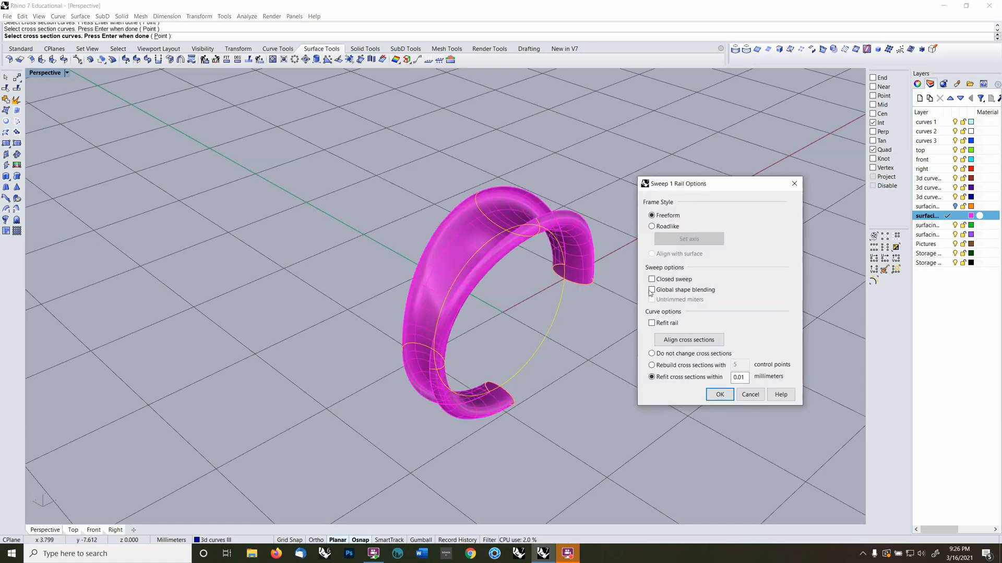
click(653, 279)
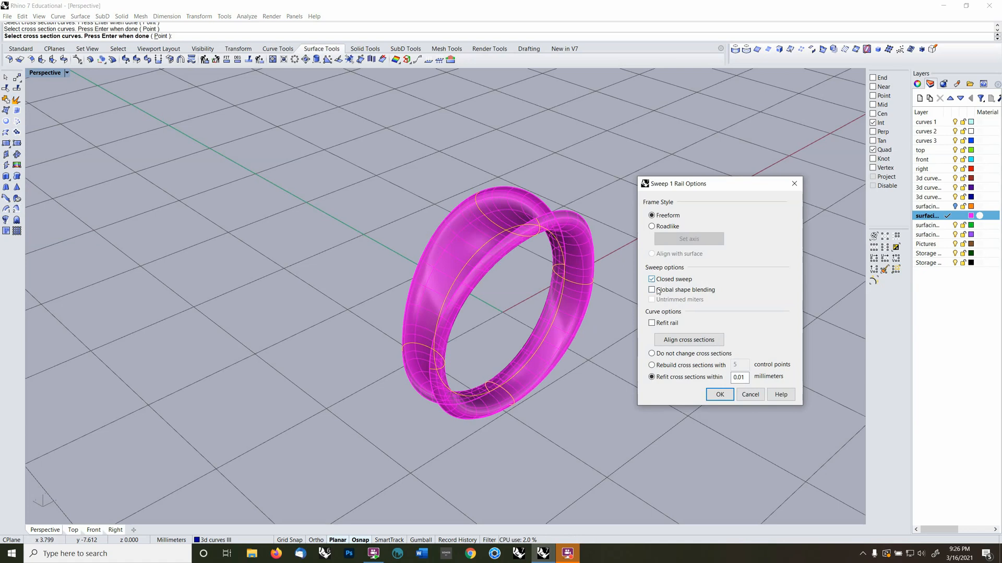
click(710, 395)
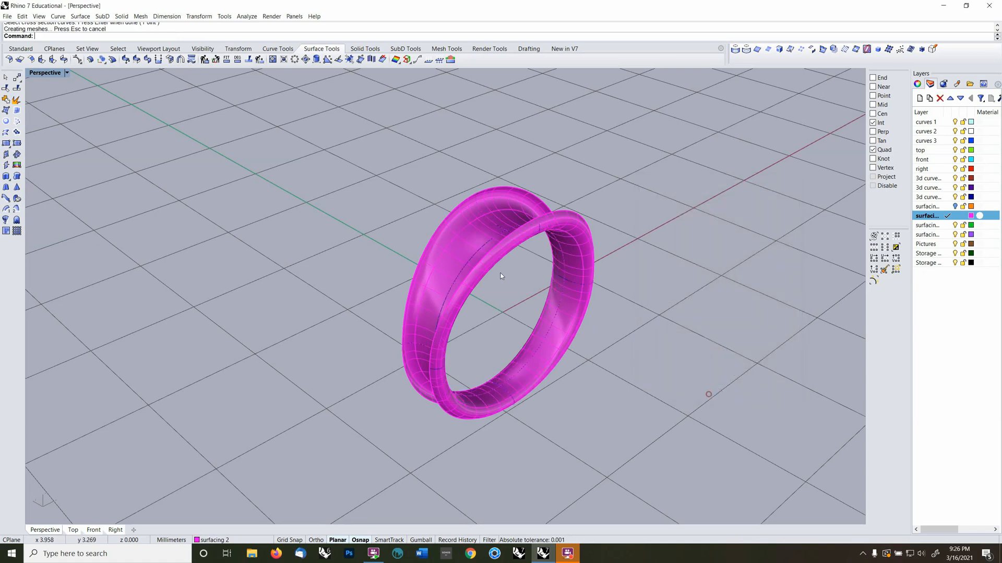
Explode the swept ring to inspect how its surfaces are divided, and delete all of them
right_drag(503, 277, 584, 302)
ctrl+right_drag(453, 242, 477, 166)
click(459, 200)
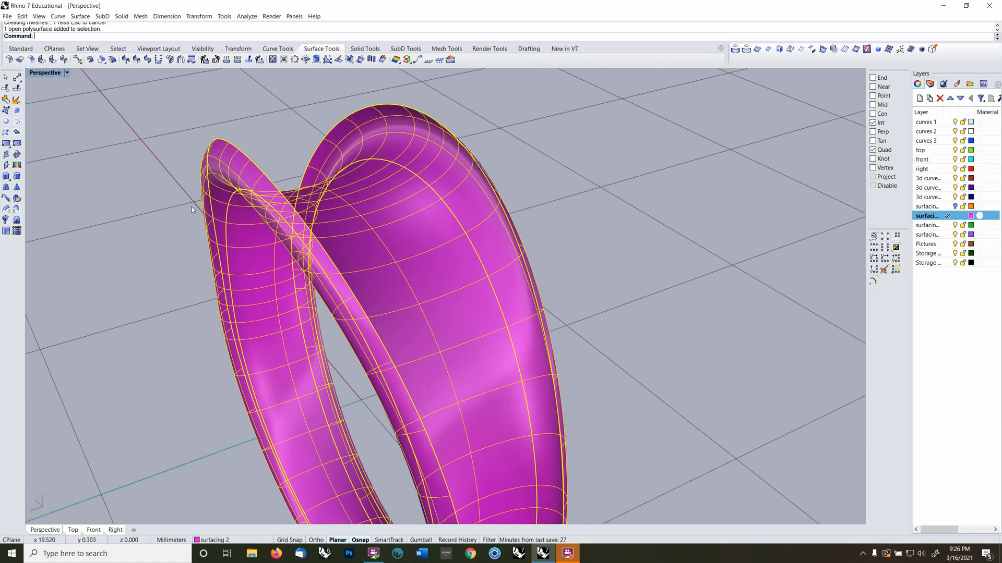
click(17, 100)
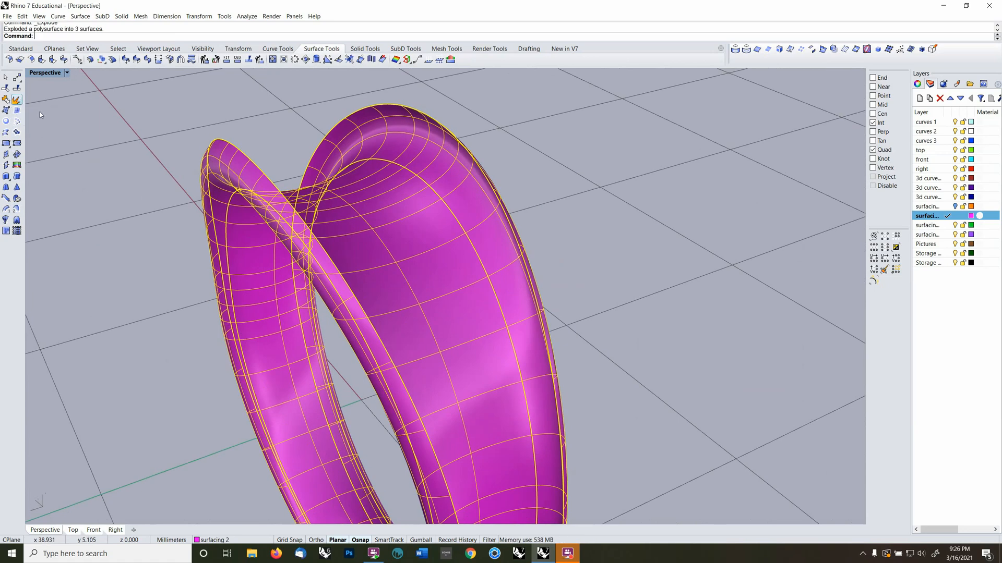
click(416, 273)
scroll(480, 265, down, 7)
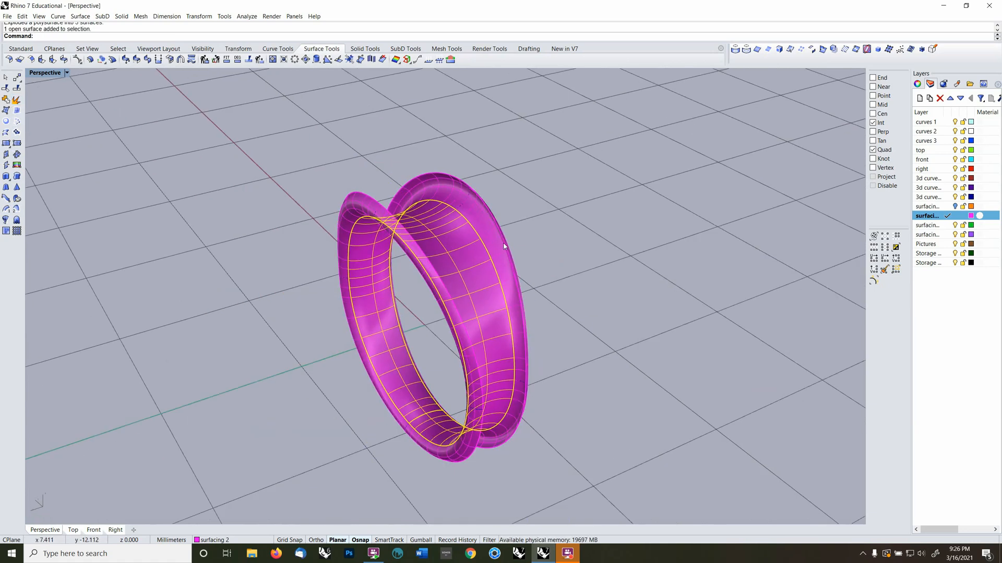
shift+click(503, 243)
right_drag(576, 277, 433, 291)
key(Delete)
Review the point count and degree of one open profile and of the ring curve in the Rebuild options
click(451, 299)
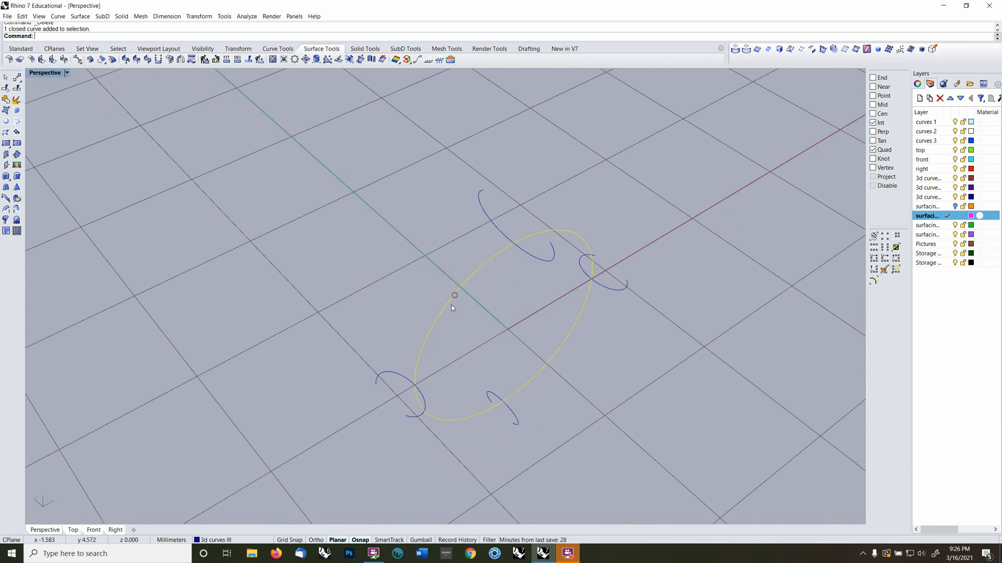
click(423, 398)
right_drag(424, 398, 449, 386)
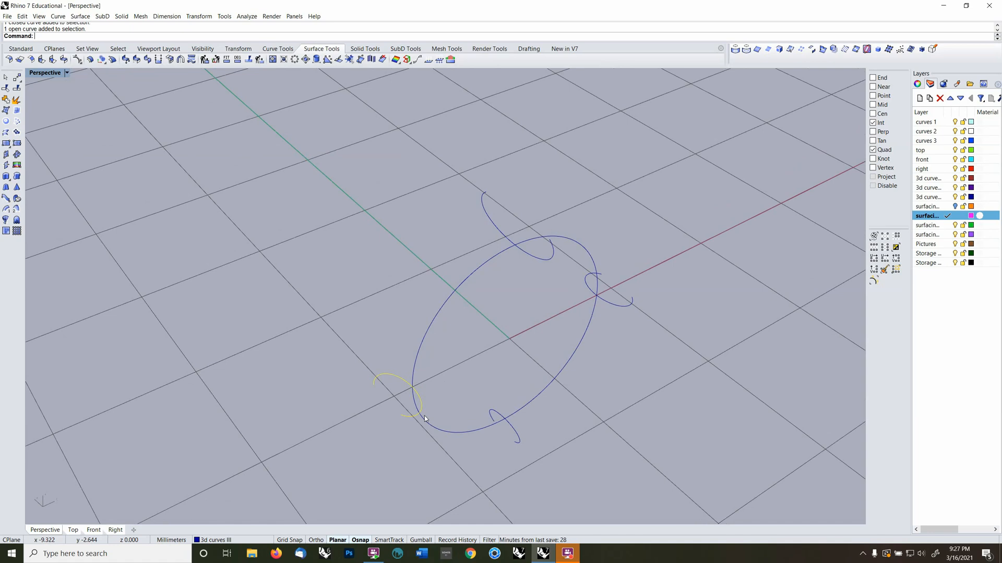
key(Return)
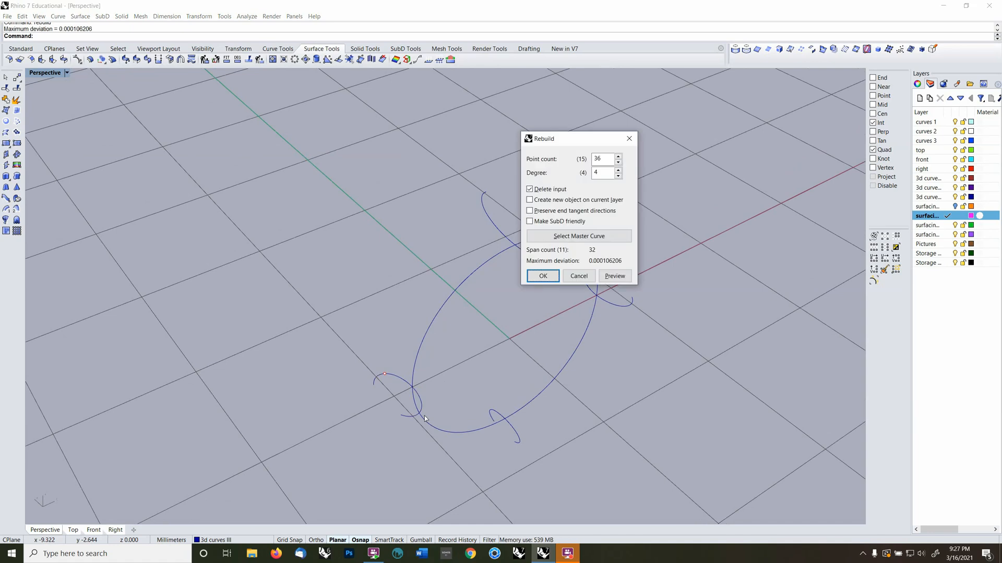
click(579, 277)
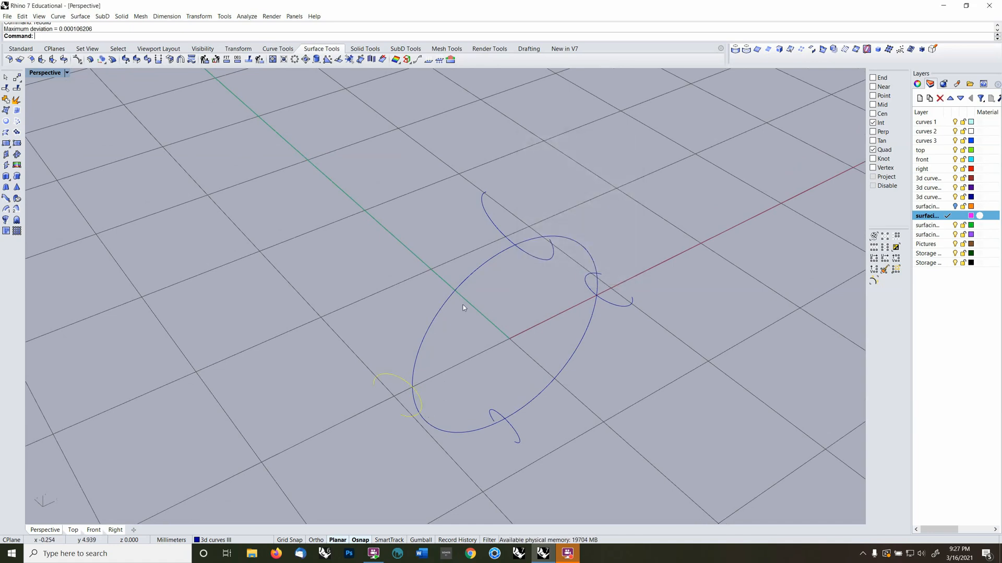
click(447, 303)
key(Return)
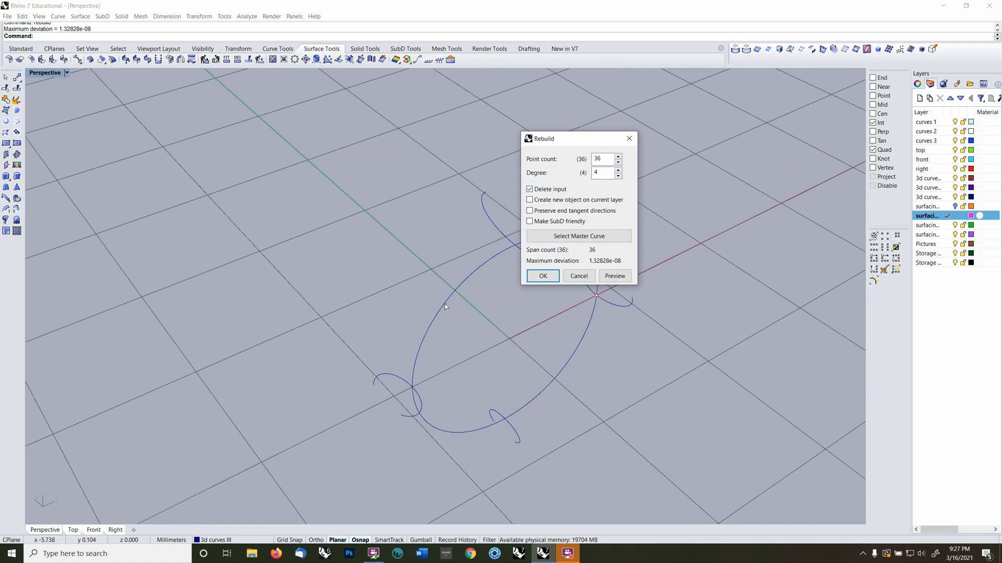
key(Return)
right_drag(445, 305, 476, 334)
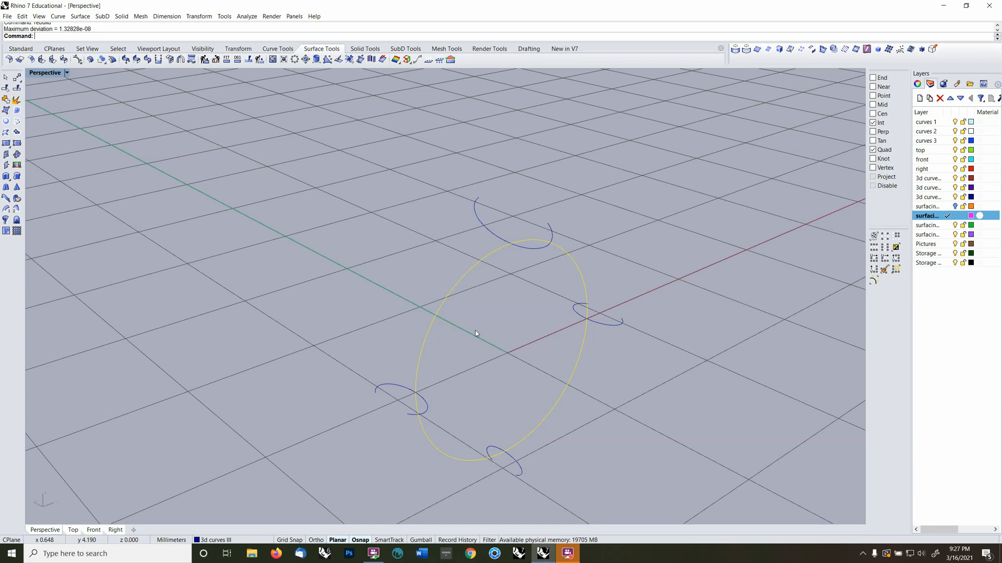
Group the ring curve with its four open profiles, and try to move the group
scroll(449, 332, down, 4)
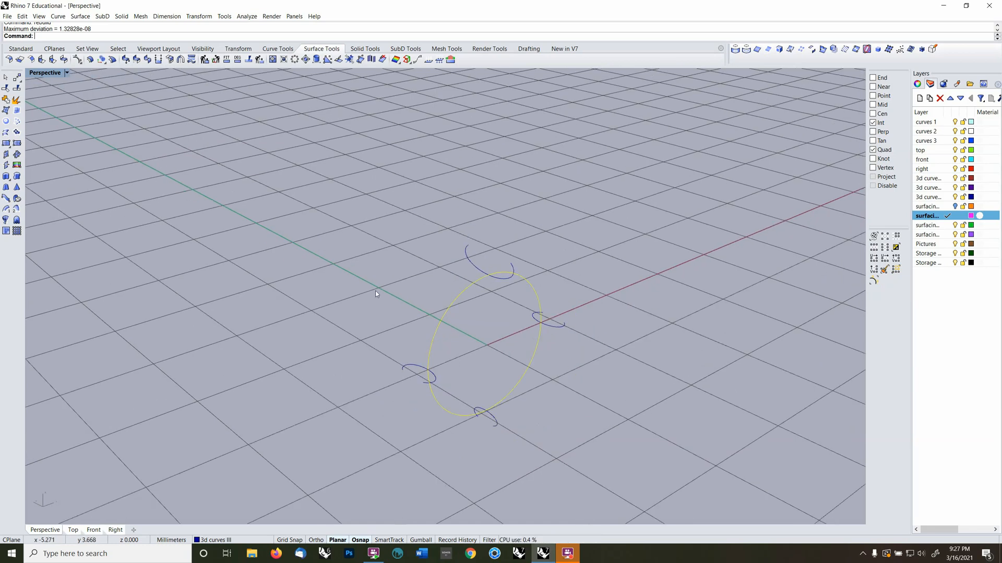
click(333, 217)
drag(415, 323, 603, 465)
right_drag(615, 396, 578, 411)
text(m)
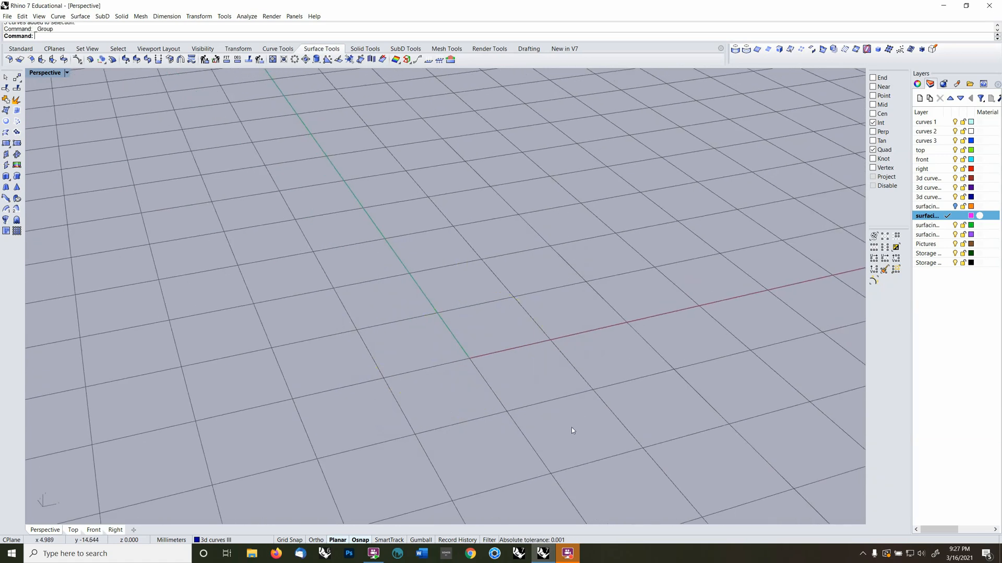
key(Return)
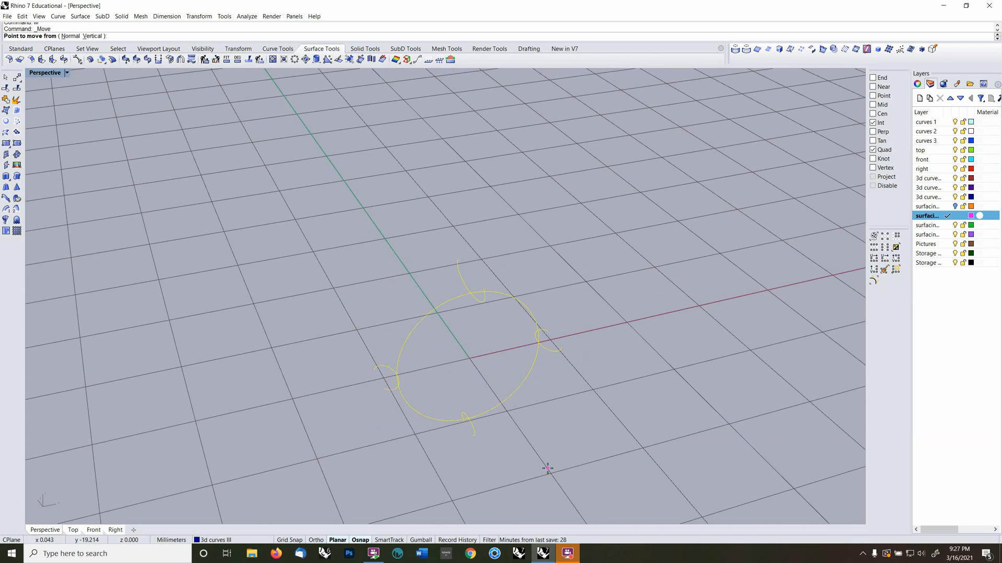
key(Escape)
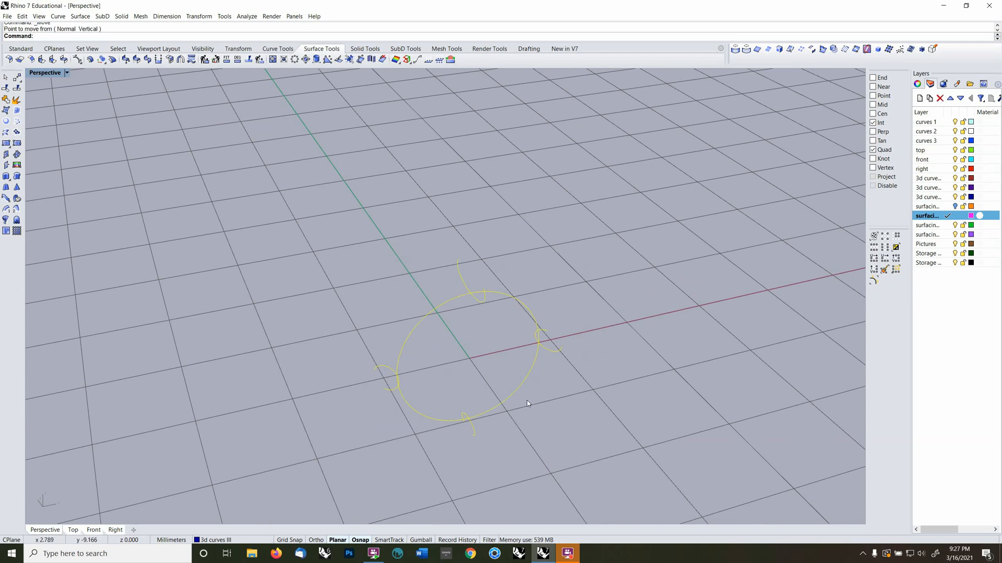
Step back through the undo history to bring back the outer ring curve and the closed profiles
scroll(513, 396, down, 2)
scroll(512, 400, up, 2)
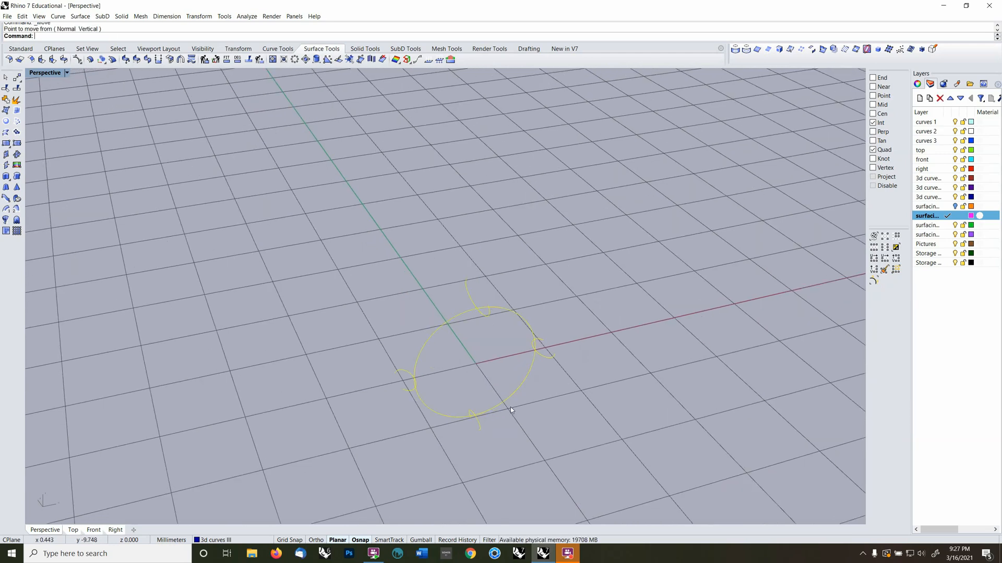
key(ctrl+z)
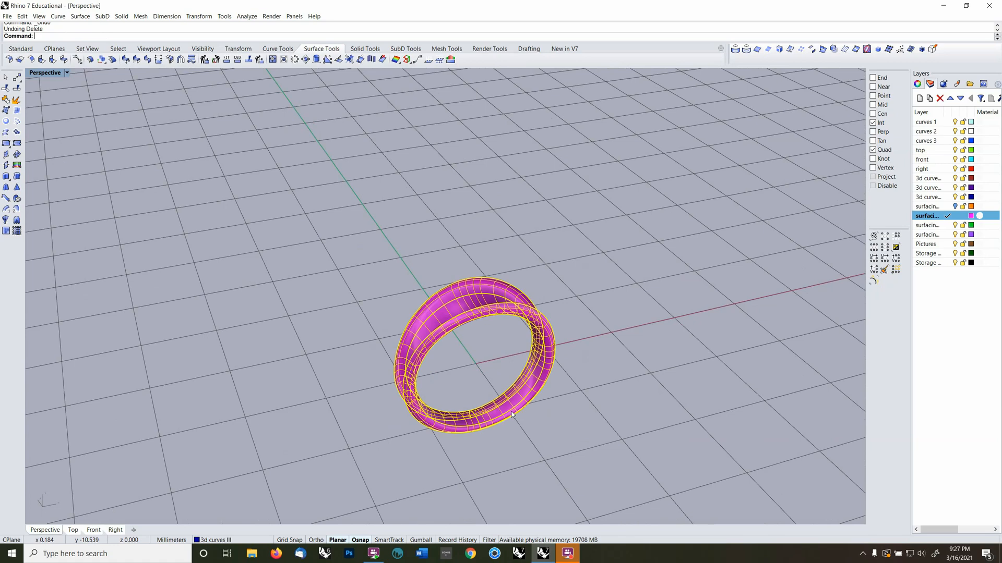
key(Escape)
key(ctrl+z)
key(ctrl+y)
key(ctrl+z)
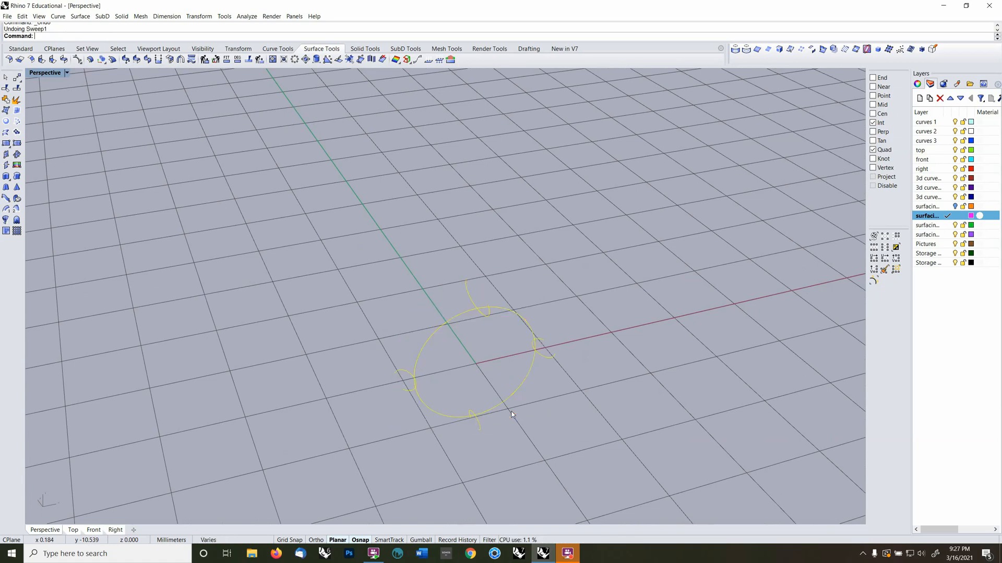
key(ctrl+y)
key(ctrl+z)
key(ctrl+z)
key(ctrl+y)
key(ctrl+z)
key(ctrl+y)
key(ctrl+z)
key(ctrl+z)
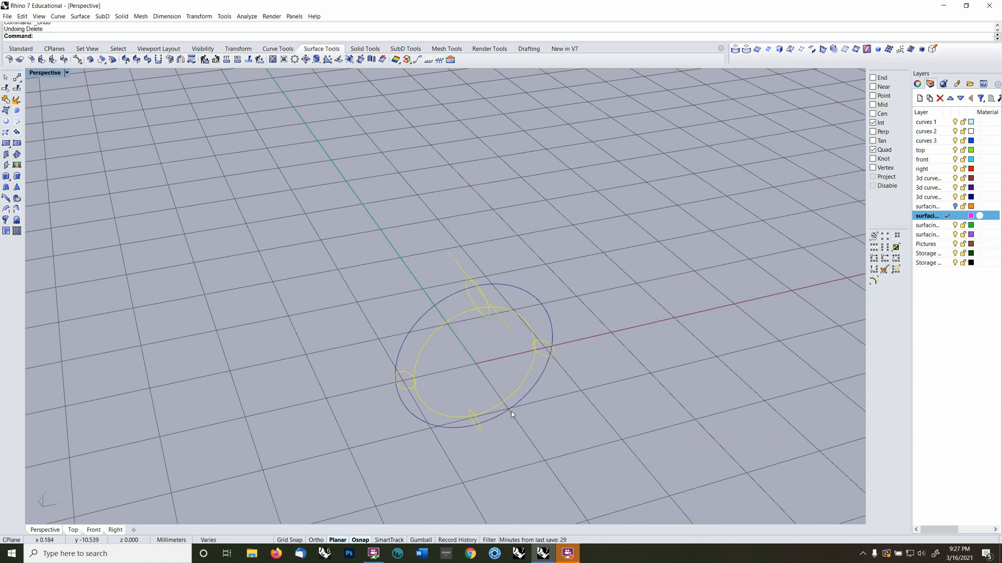
Copy the inner and outer ring curves to the clipboard
key(Escape)
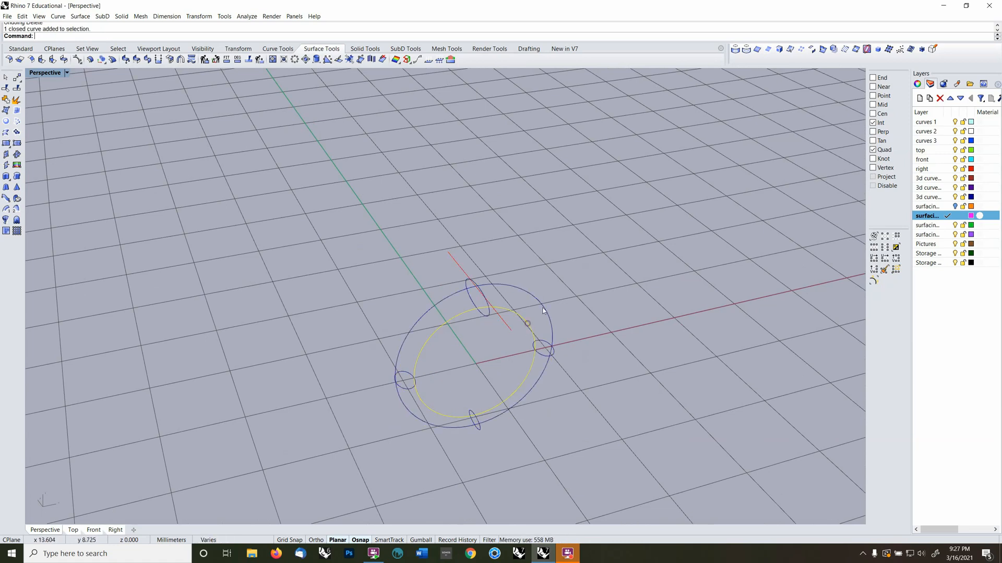
click(544, 305)
key(ctrl+y)
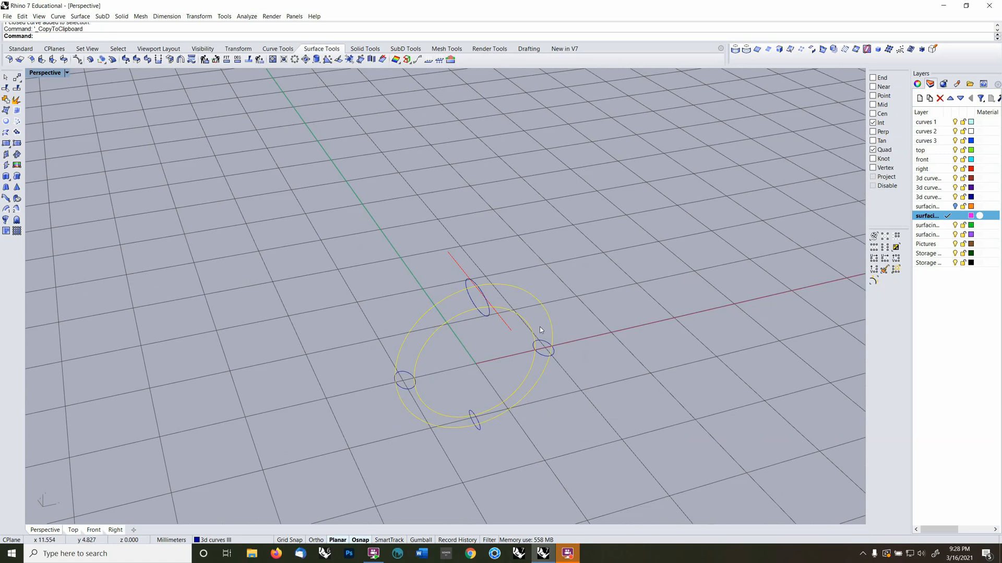
Redo all the undone edits to return to the ring curve with its four open profiles
key(ctrl+y)
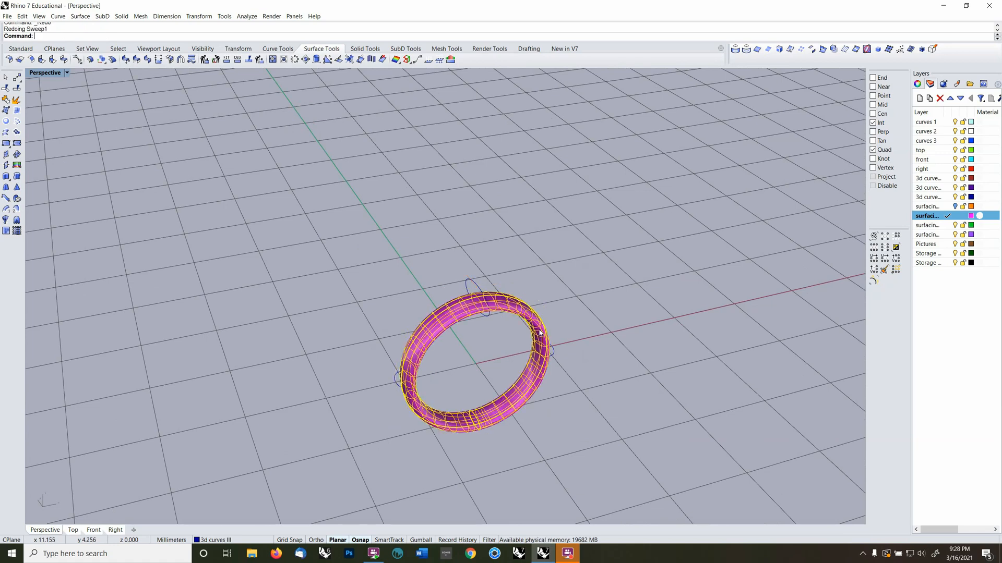
key(ctrl+y)
key(ctrl+y)
key(ctrl+y)
key(ctrl+y)
key(ctrl+y)
key(ctrl+y)
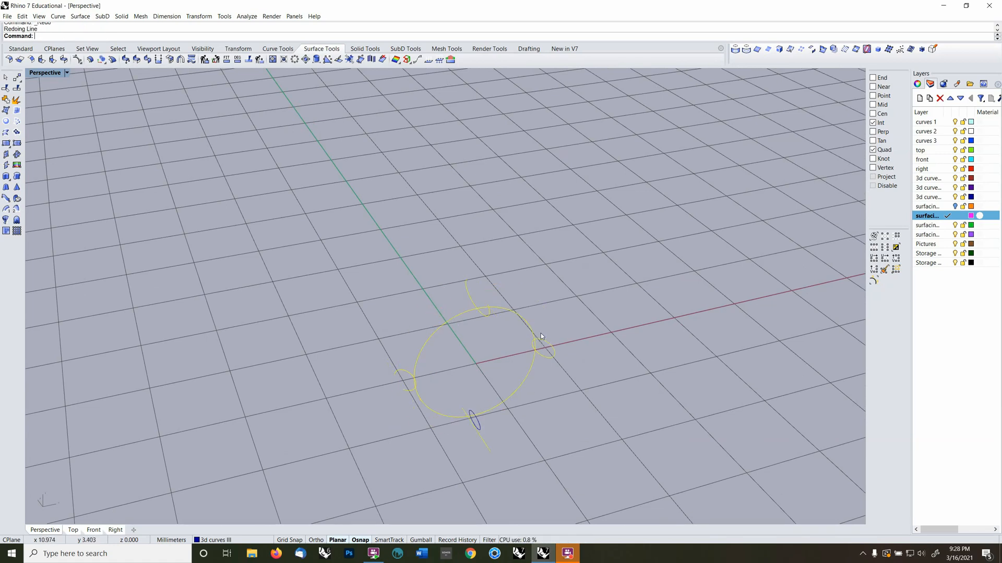
key(ctrl+y)
key(ctrl+y)
key(ctrl+y)
key(ctrl+y)
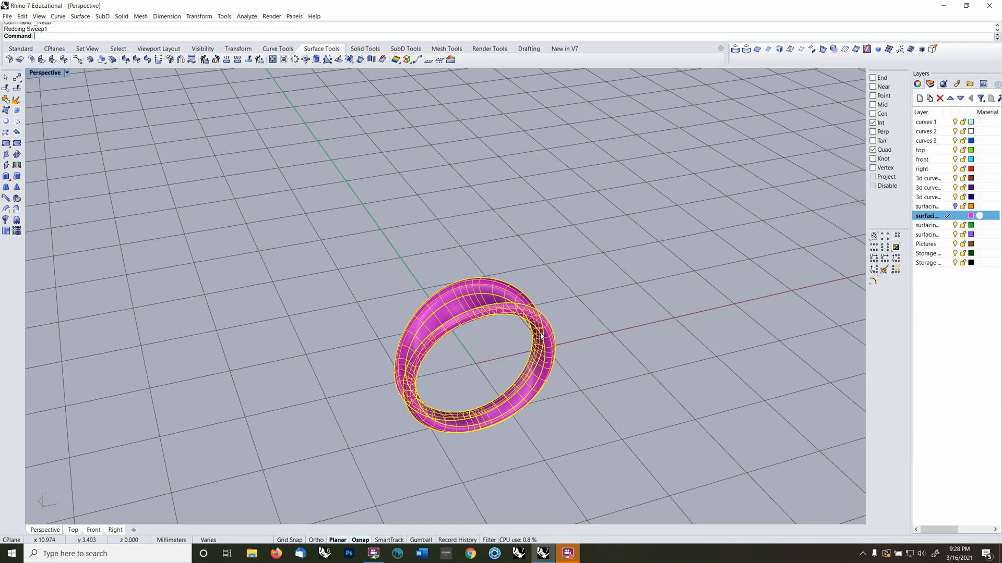
key(ctrl+y)
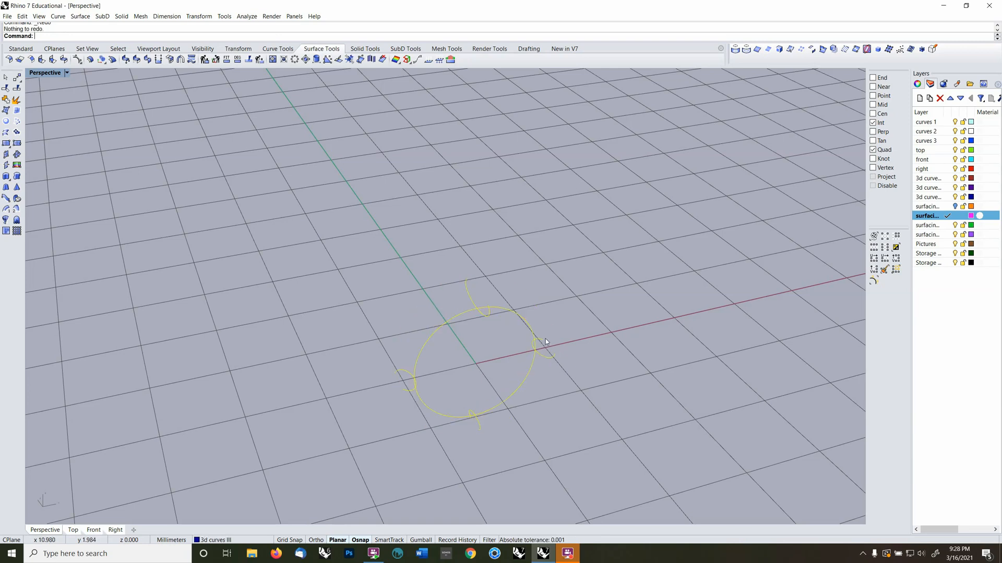
Move the grouped ring curve and open profiles 30 mm along the red axis, using grid snap
mouse_move(545, 339)
right_down()
mouse_move(568, 340)
mouse_move(560, 353)
right_up()
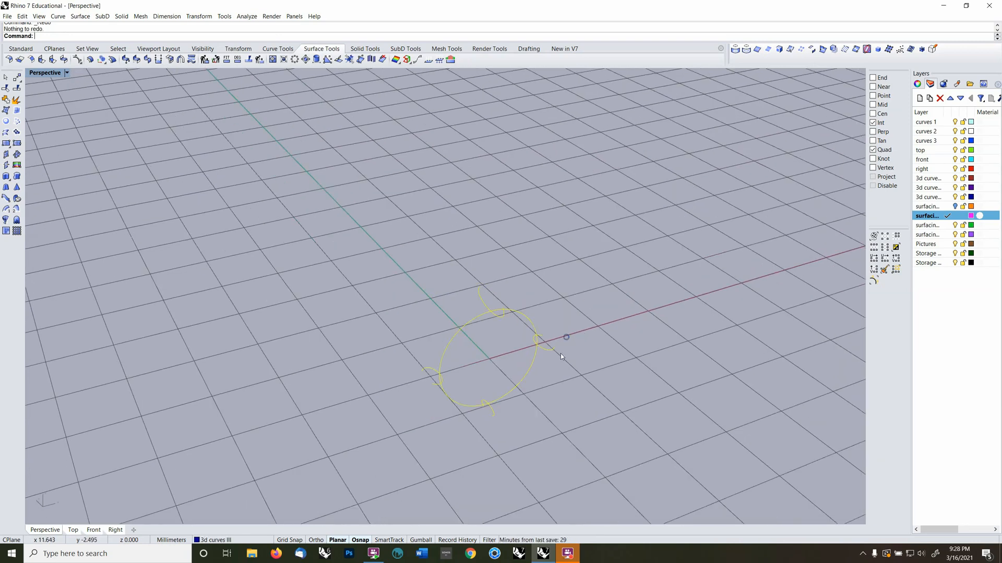
text(m)
key(Return)
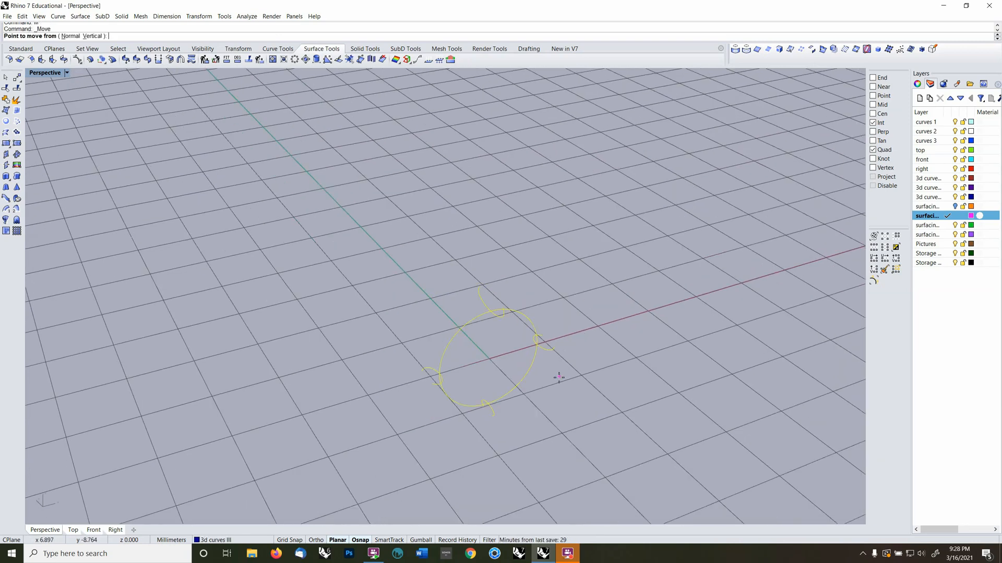
key(F9)
click(563, 428)
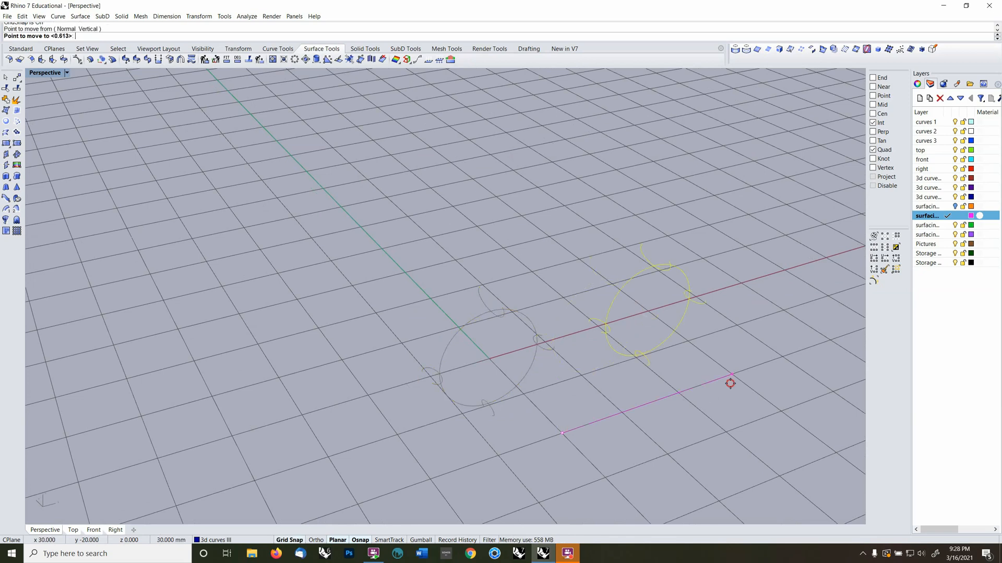
click(730, 384)
Paste the copied inner and outer ring curves at the origin and deselect them
key(ctrl+v)
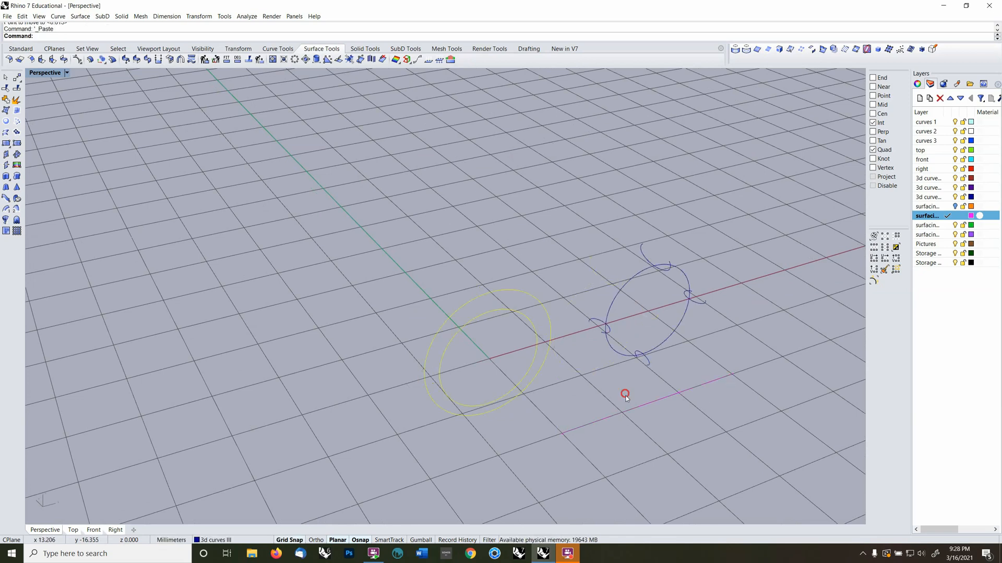
click(625, 394)
right_drag(635, 398, 533, 395)
right_drag(573, 361, 567, 324)
Hide the relocated ring curve with its four open profiles
drag(517, 234, 687, 434)
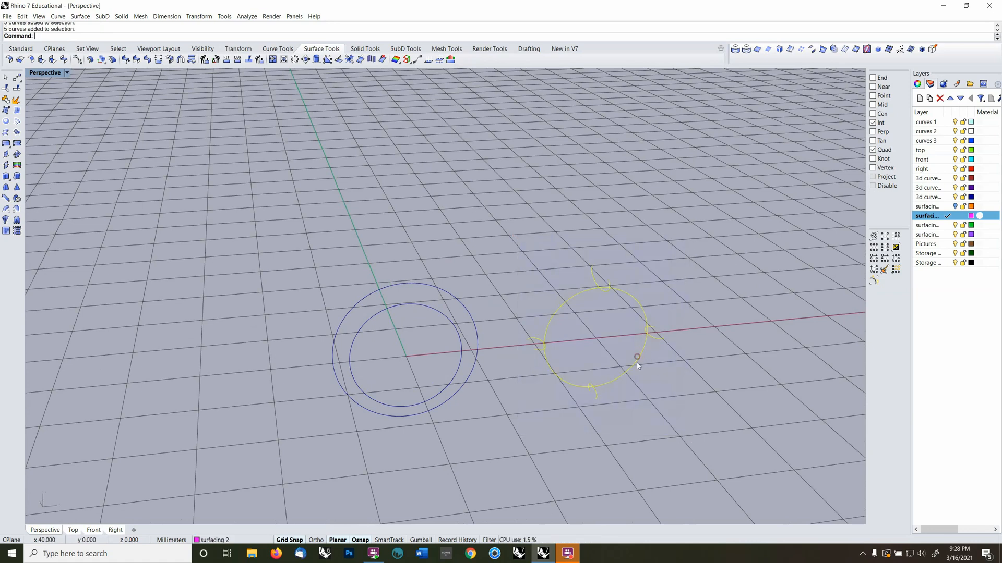
right_drag(636, 362, 571, 377)
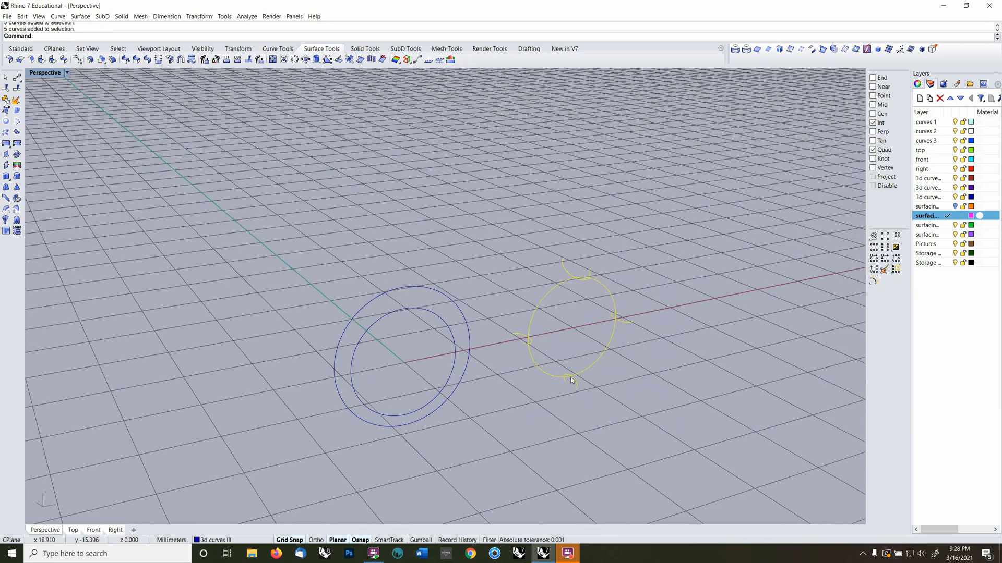
key(ctrl+h)
right_drag(479, 398, 255, 309)
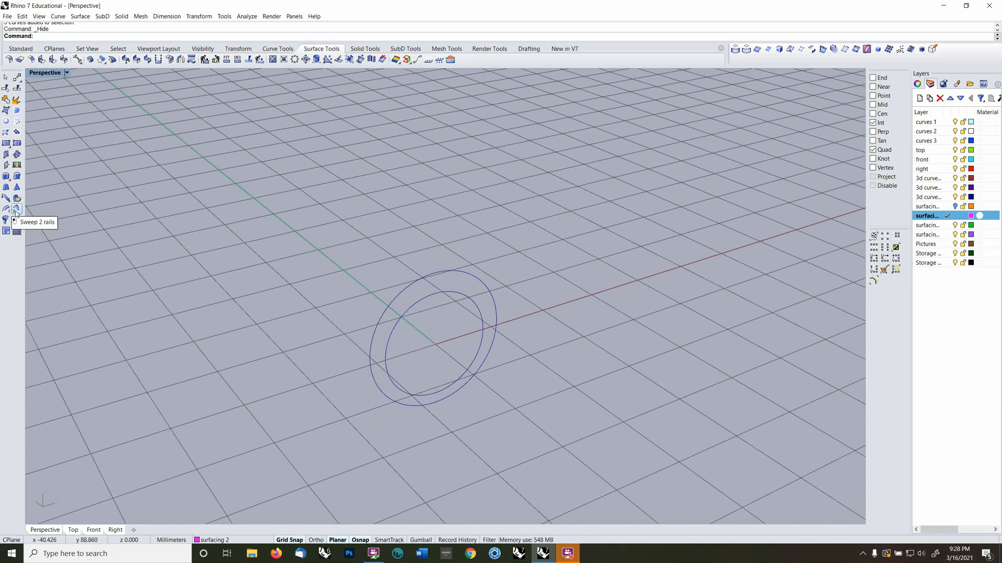
Set the construction plane to world Right and draw a slanted line beside the ring curves with grid snap off
click(447, 293)
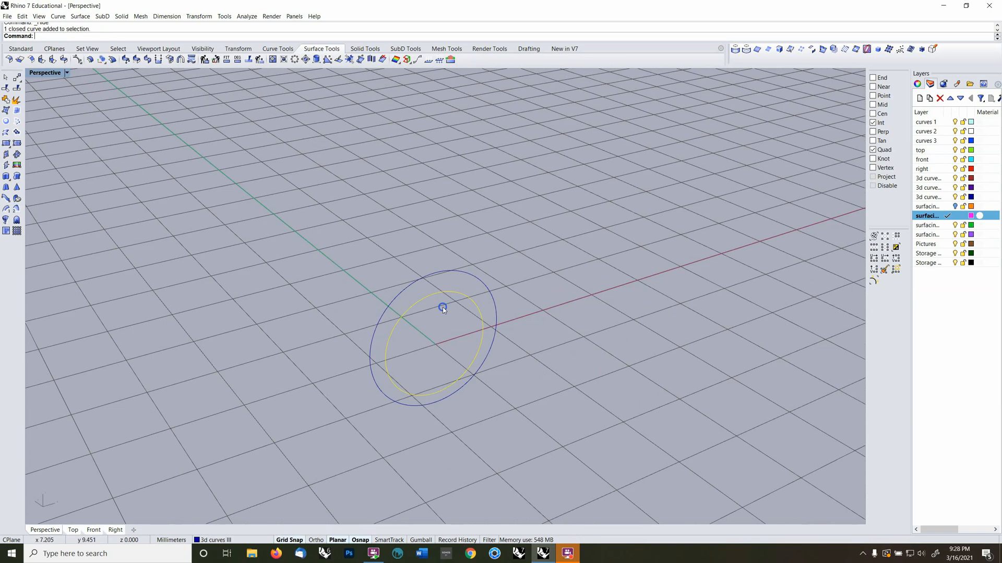
right_drag(443, 310, 489, 295)
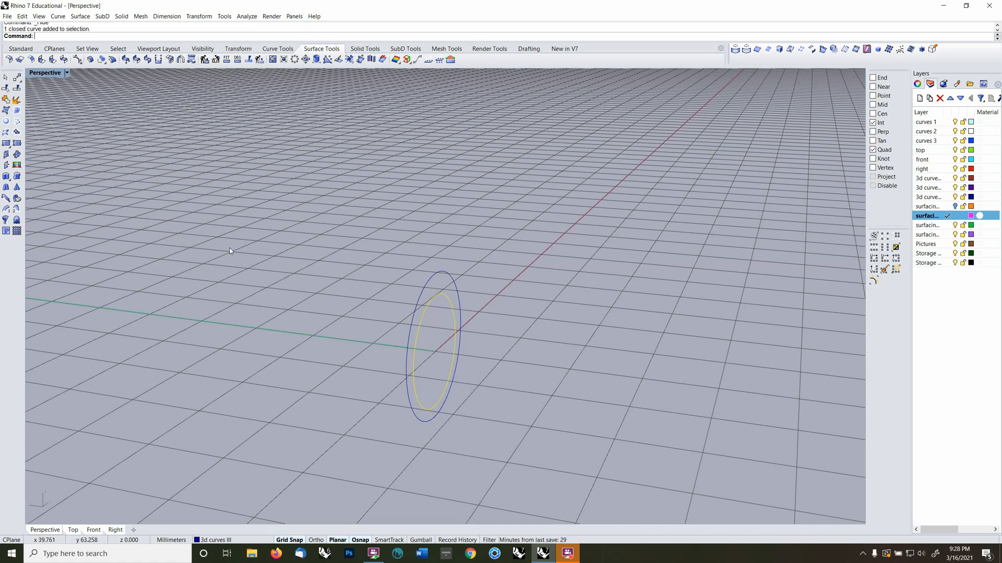
key(alt+r)
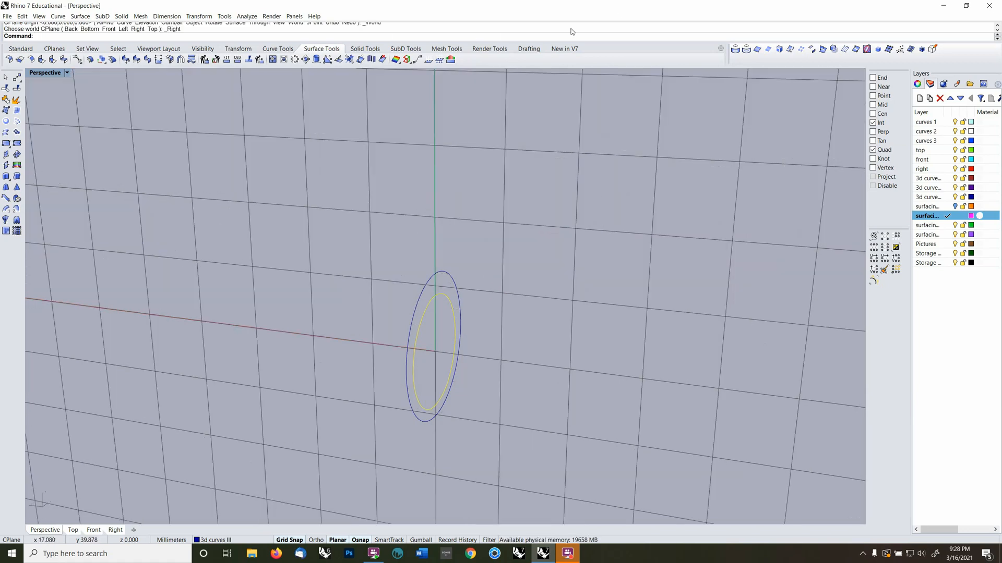
click(295, 49)
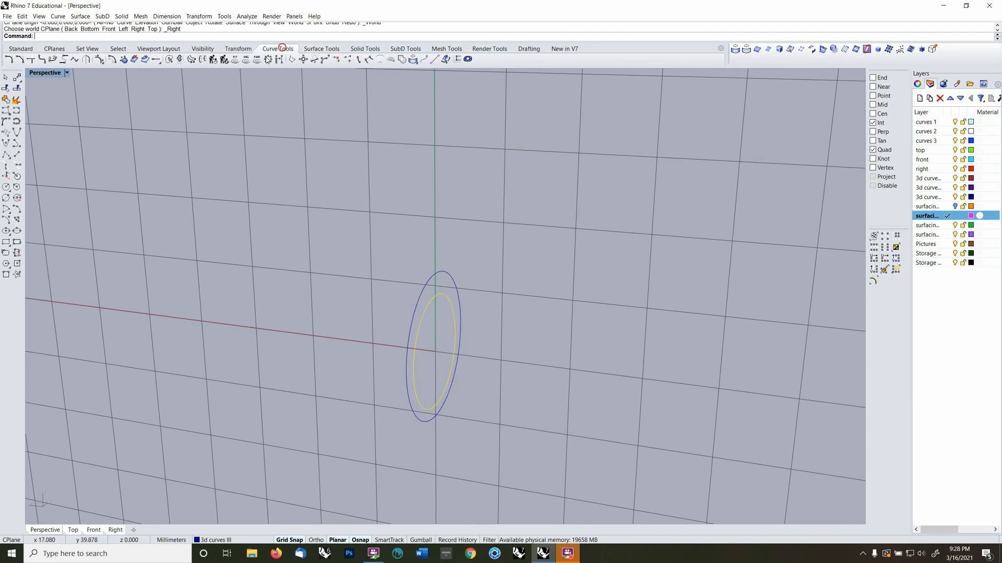
click(17, 155)
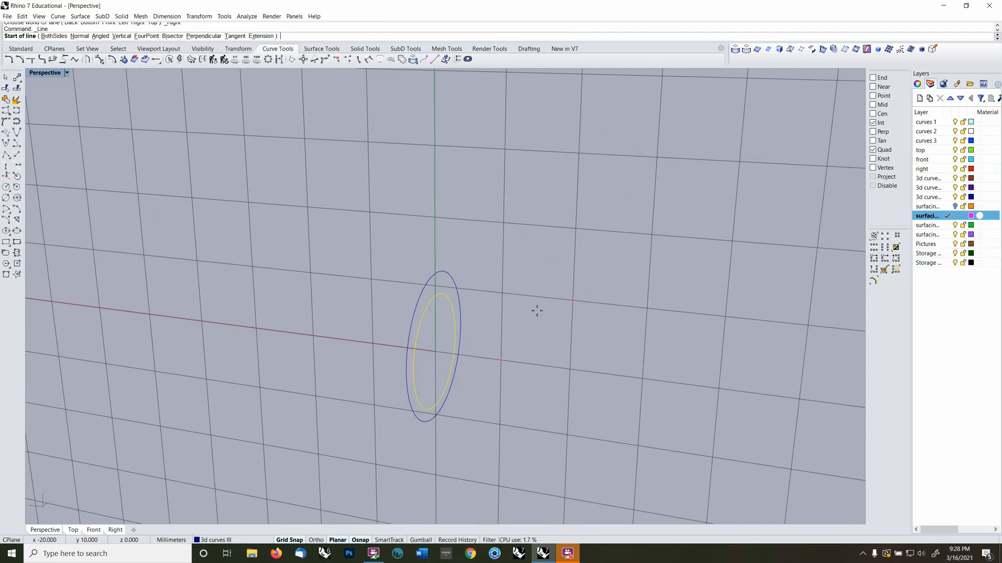
key(F9)
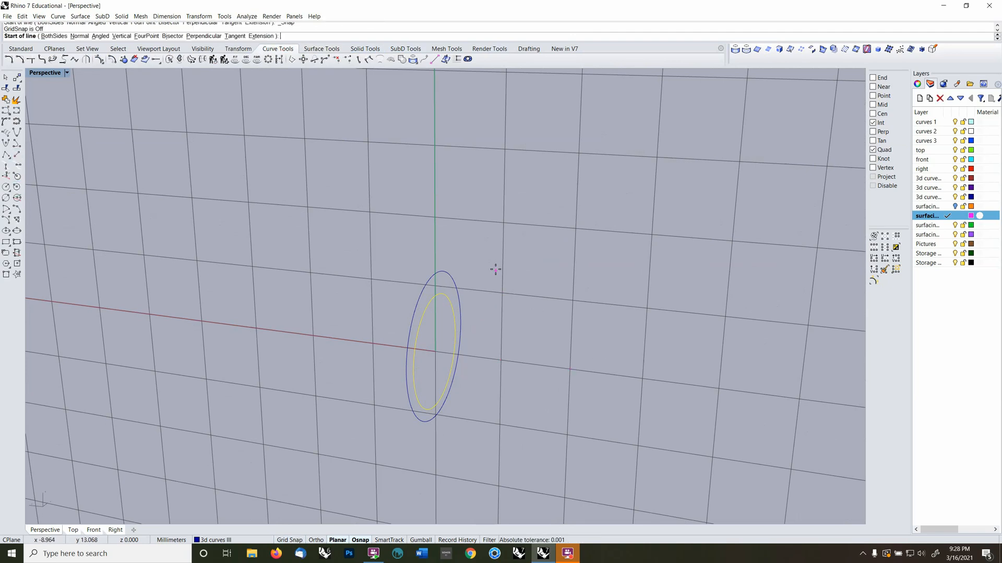
click(495, 268)
click(454, 452)
Mirror the slanted line across the vertical axis through the origin with Record History enabled
click(457, 443)
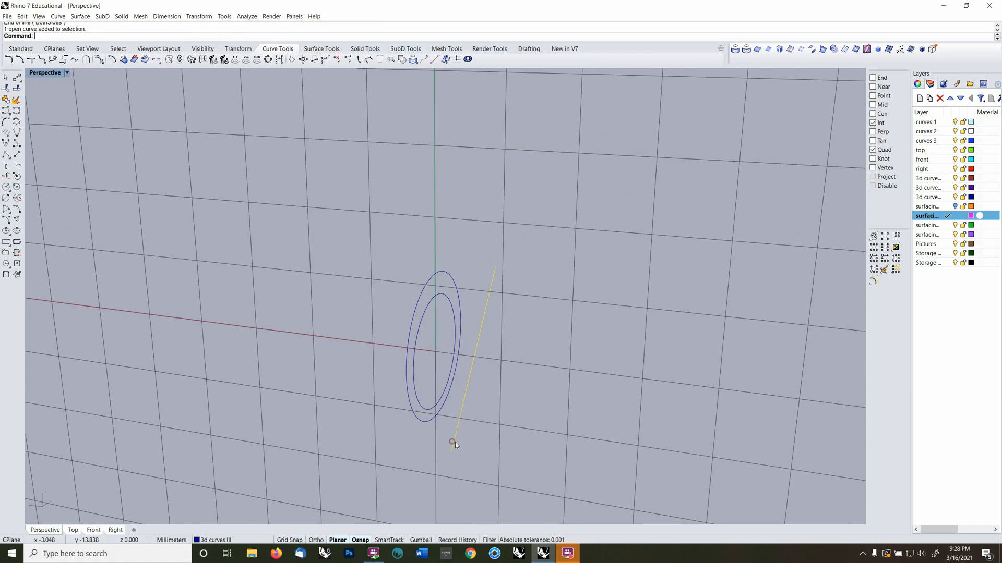
right_drag(455, 442, 472, 462)
click(455, 540)
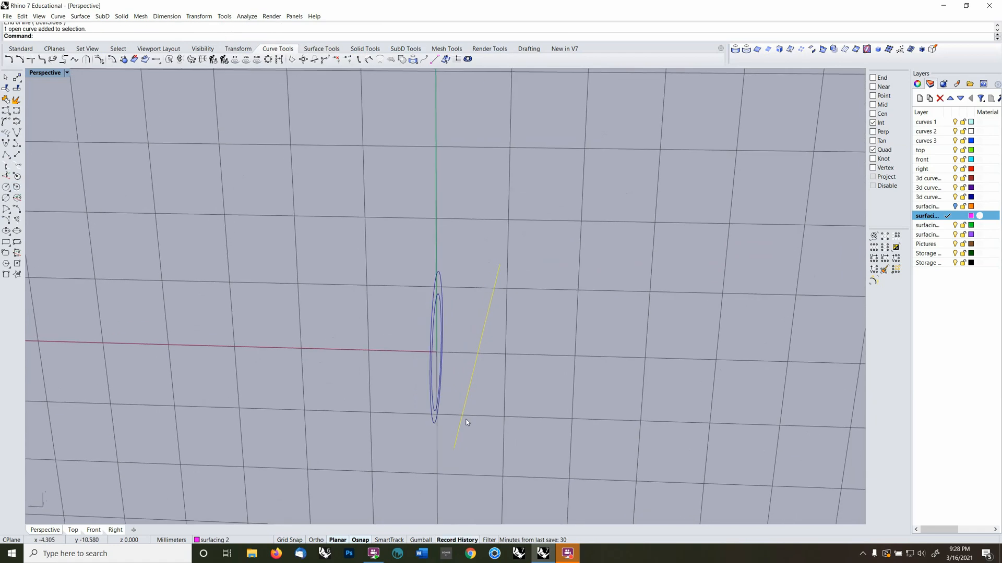
text(mi)
key(Return)
text(0)
key(Return)
shift+click(442, 231)
Move the original slanted line closer to the ring curves so its mirrored copy follows
shift+right_drag(450, 314, 509, 330)
text(m)
key(Return)
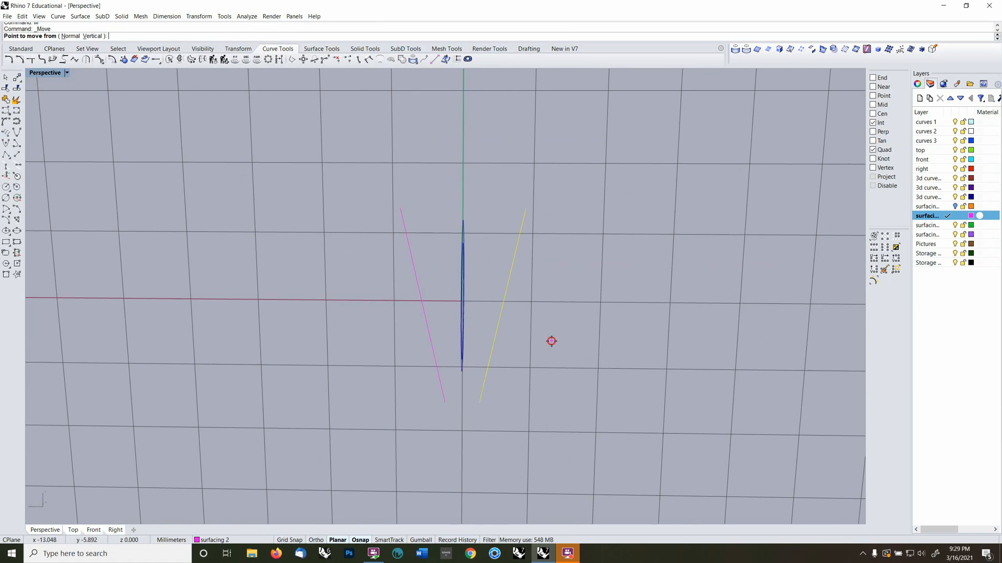
click(551, 341)
click(537, 350)
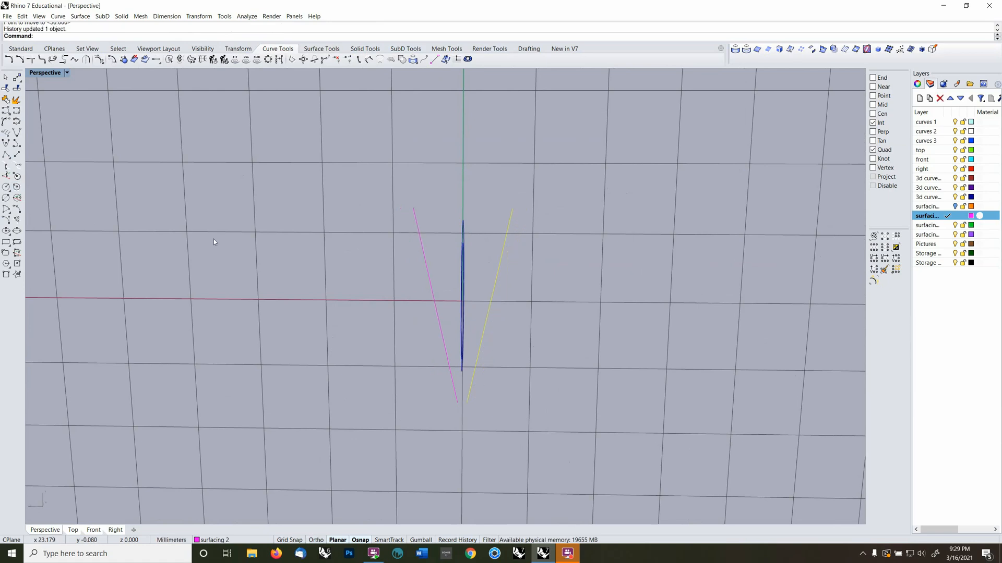
Enable only the End snap and rotate the original line about 4.9° around its lower end towards the ring
click(236, 48)
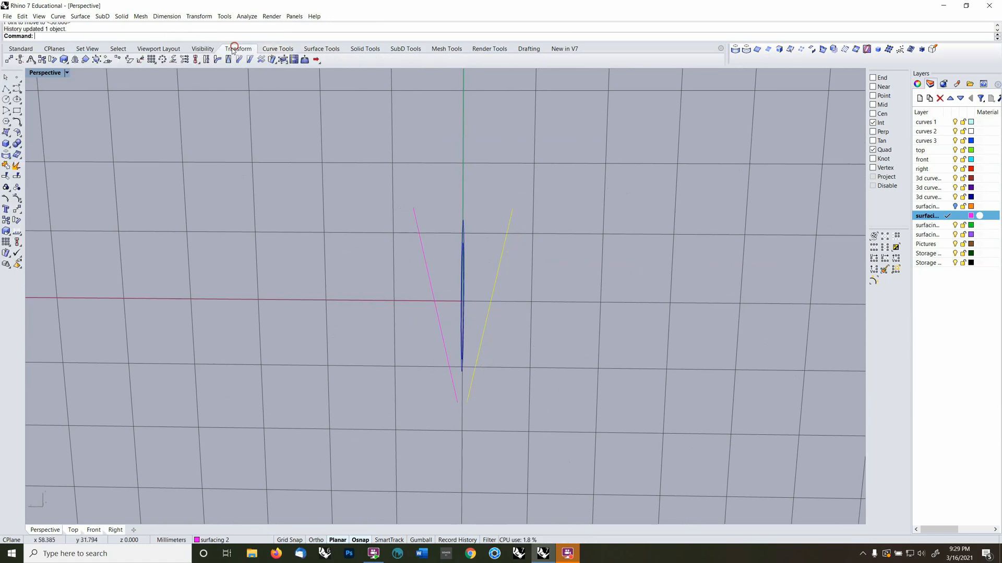
click(64, 61)
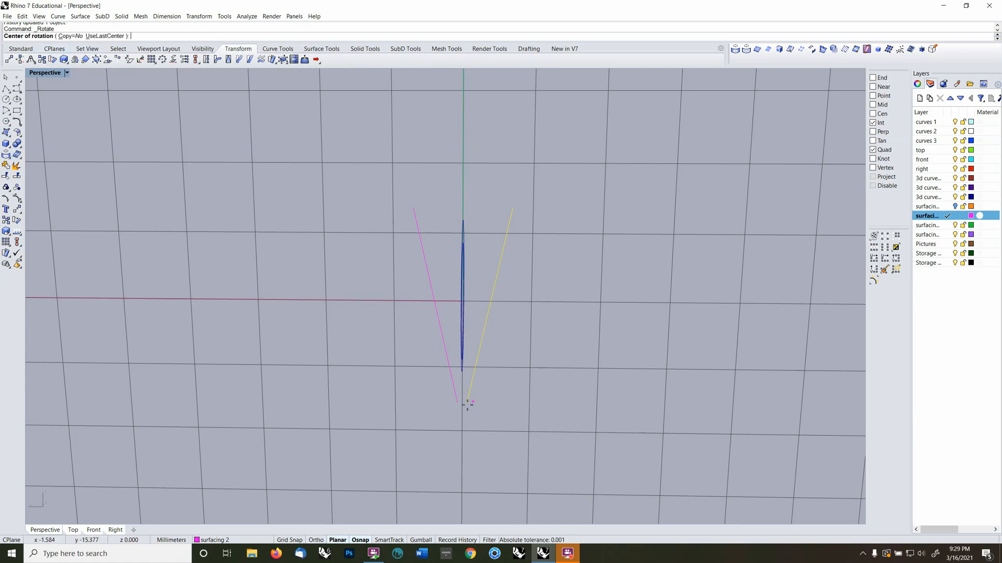
right_click(874, 77)
click(475, 404)
click(618, 322)
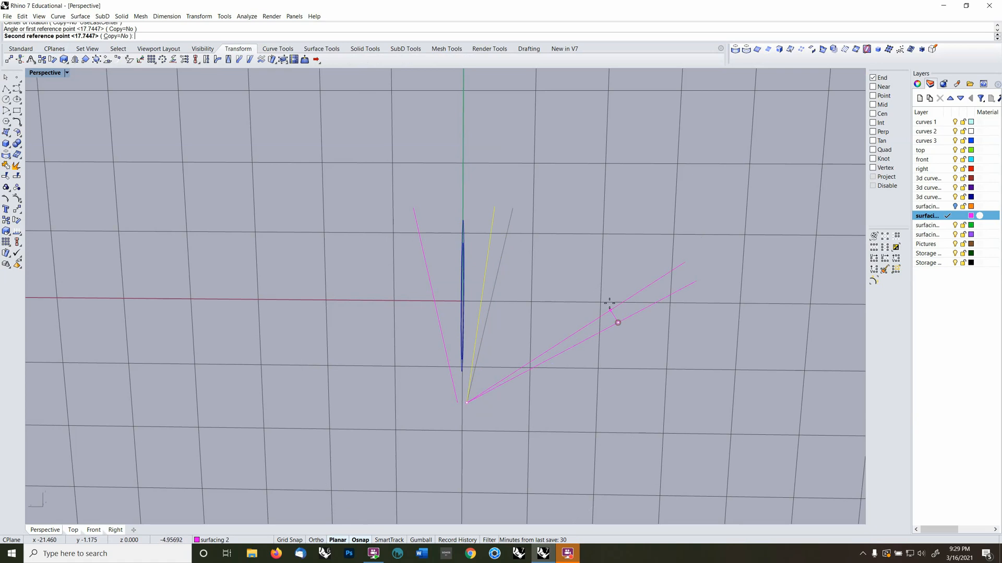
click(615, 308)
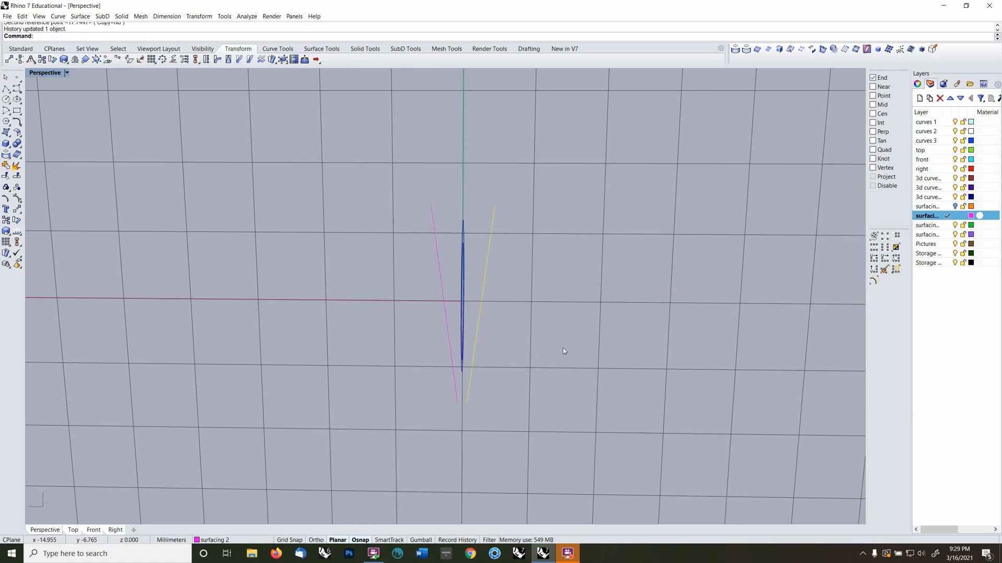
Rotate the original line slightly more upright around its lower end, and nudge it sideways away from the ring
key(Return)
click(467, 403)
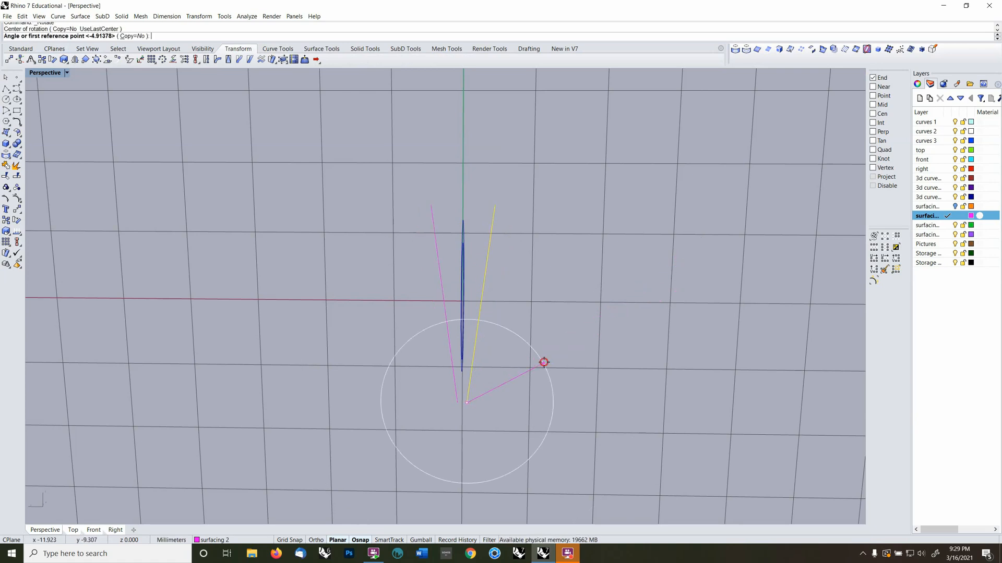
click(543, 361)
click(542, 361)
text(m)
key(Return)
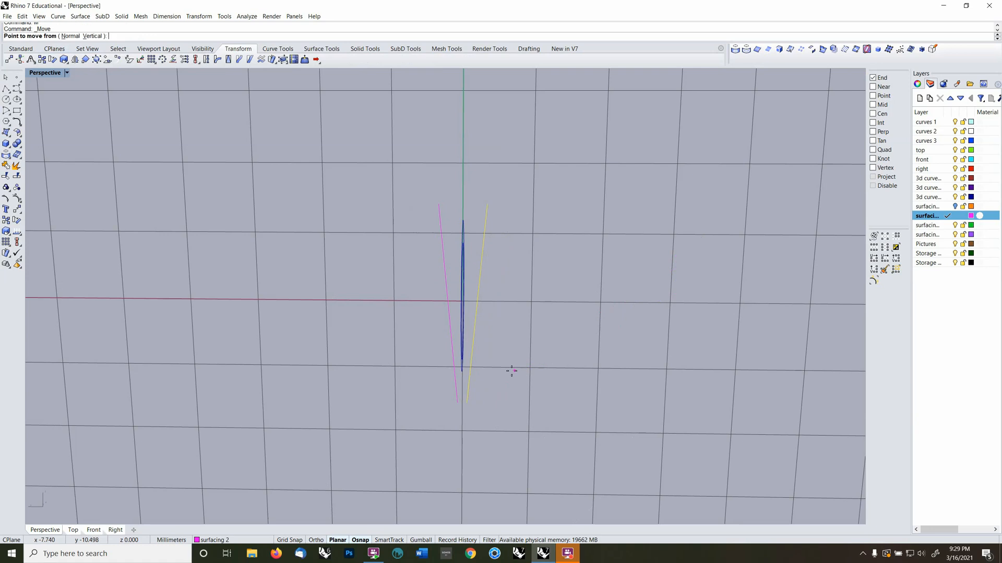
click(510, 371)
shift+click(517, 372)
Deselect the line and reset the construction plane to world Top
right_drag(543, 354, 488, 372)
key(Escape)
key(F5)
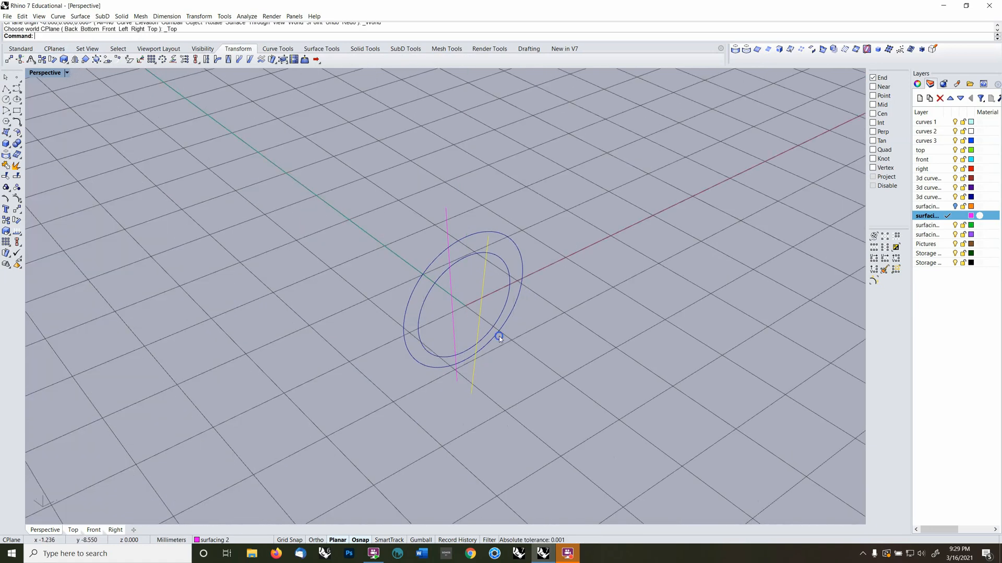
right_drag(499, 336, 531, 329)
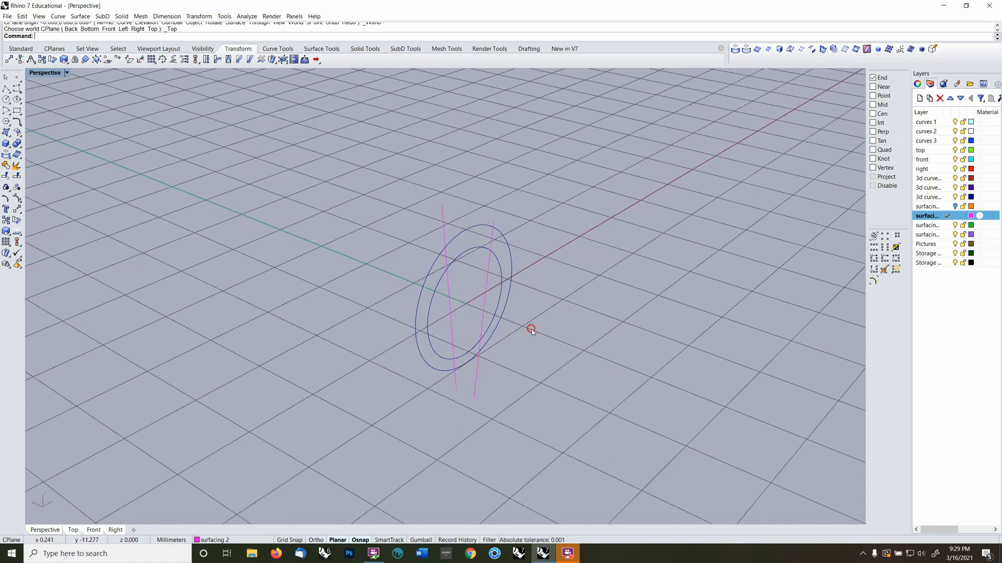
Make the 3d curves III layer current and create a Curve from 2 Views using the inner ring and the original line
click(947, 197)
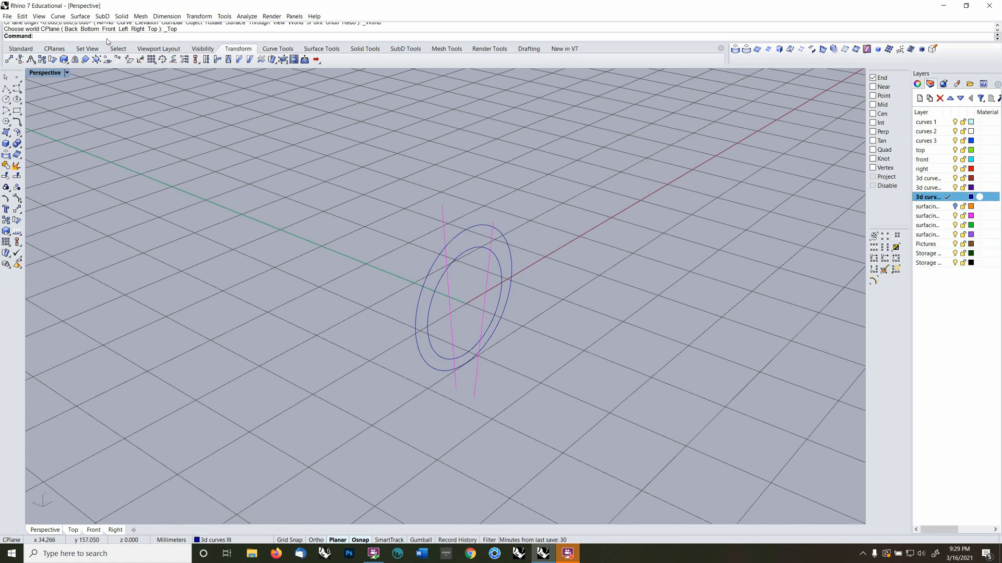
click(58, 16)
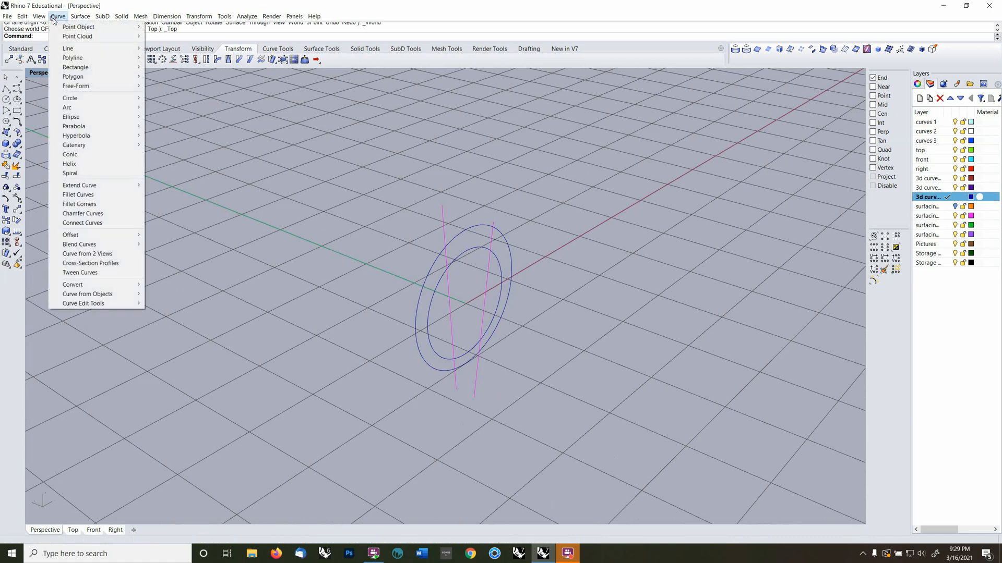
click(99, 254)
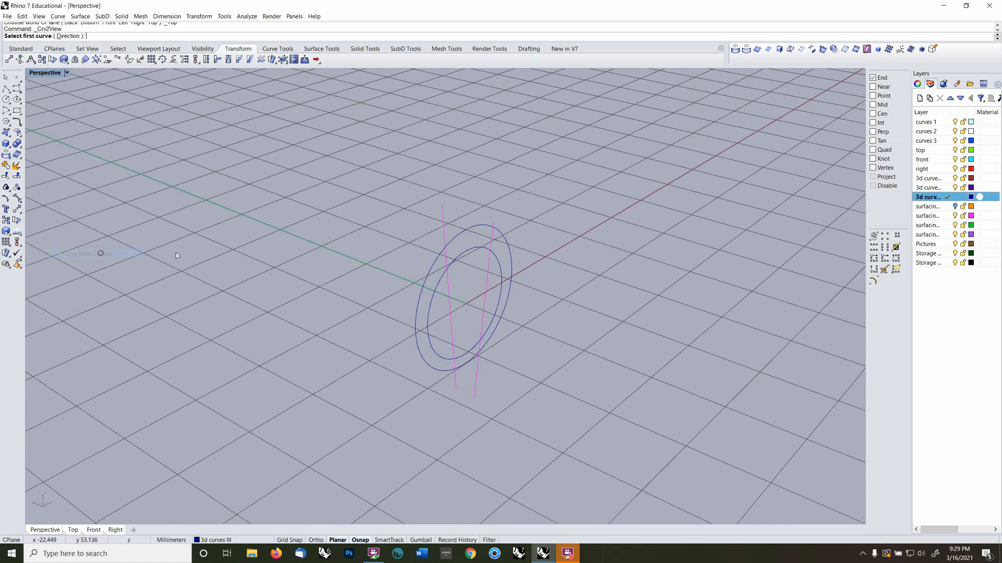
click(429, 309)
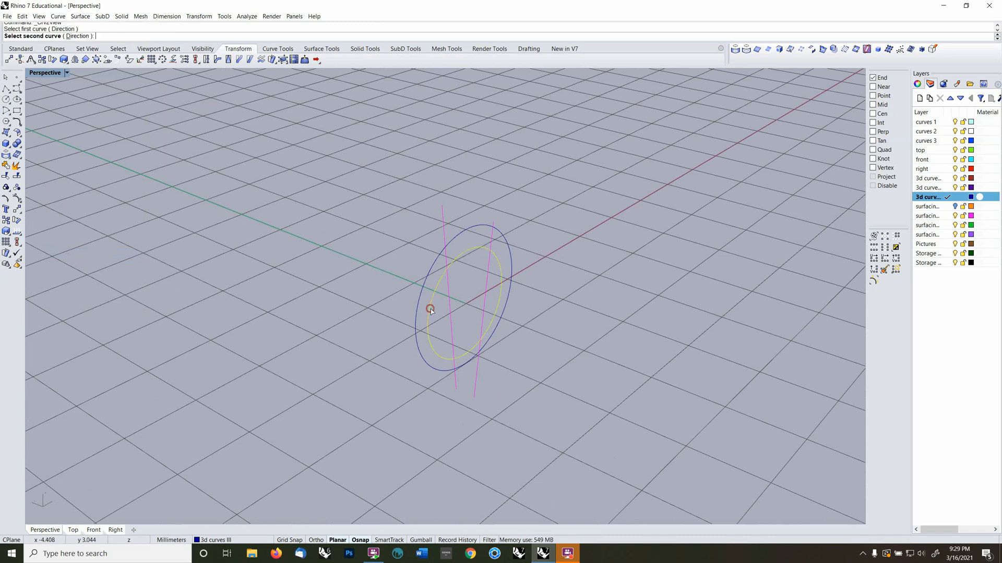
click(485, 309)
Create another Curve from 2 Views using the mirrored line and the inner ring
key(Return)
click(450, 291)
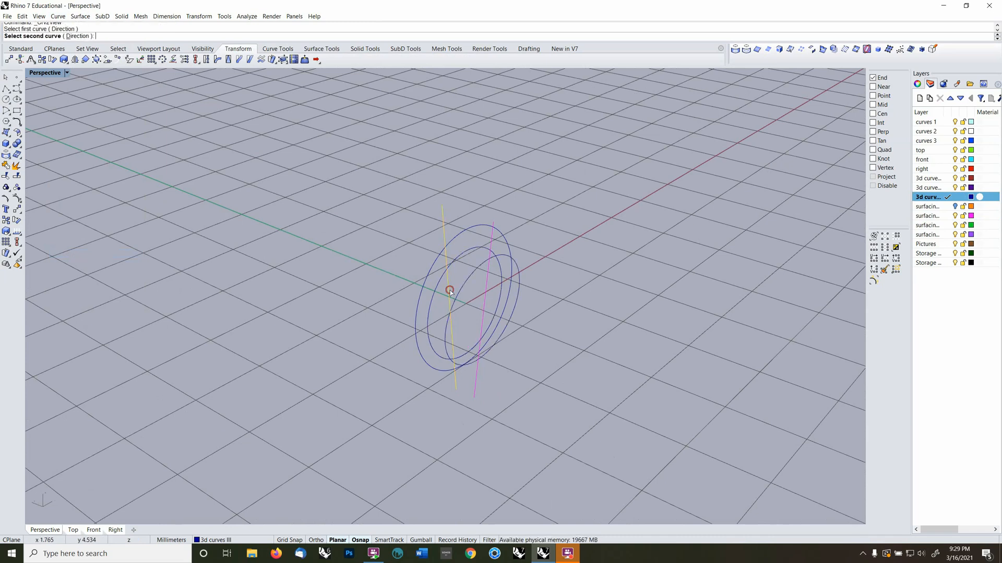
click(432, 301)
right_drag(465, 314, 480, 252)
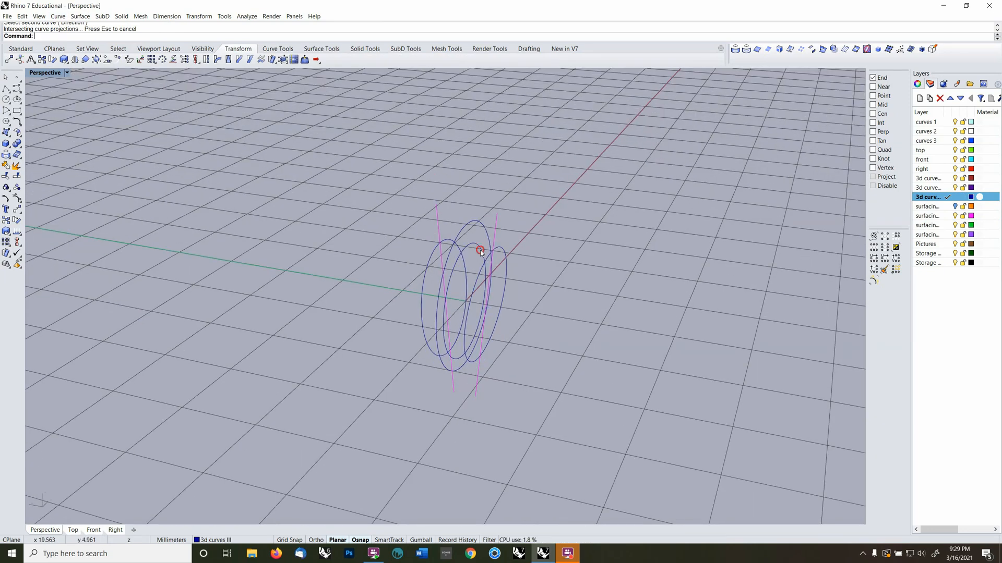
Delete the flat inner ring curve and both slanted lines, keeping the two tilted rings and the outer ring
click(480, 252)
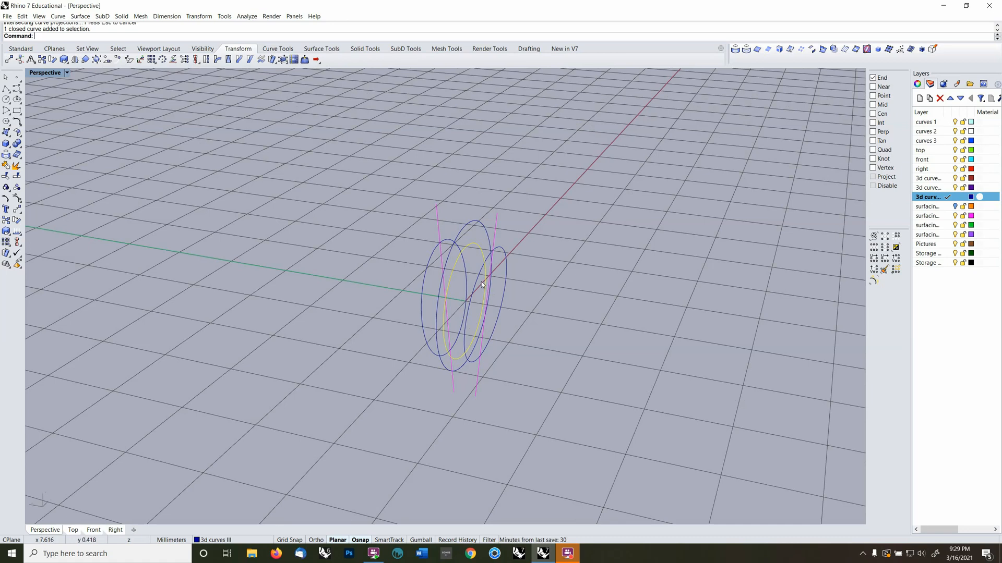
key(Delete)
right_drag(479, 303, 428, 311)
click(480, 296)
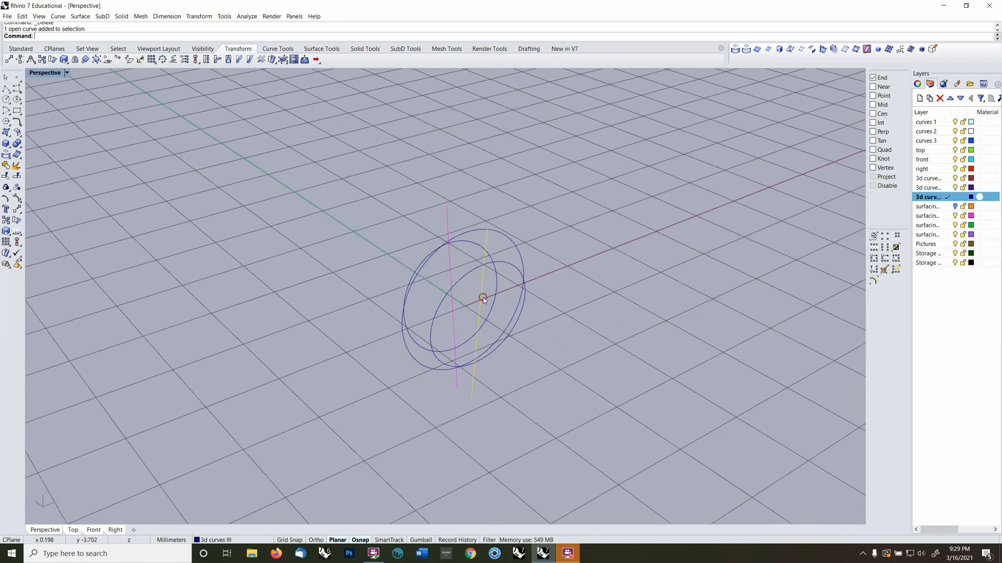
click(451, 267)
right_drag(452, 268, 534, 295)
key(Delete)
right_drag(464, 250, 478, 266)
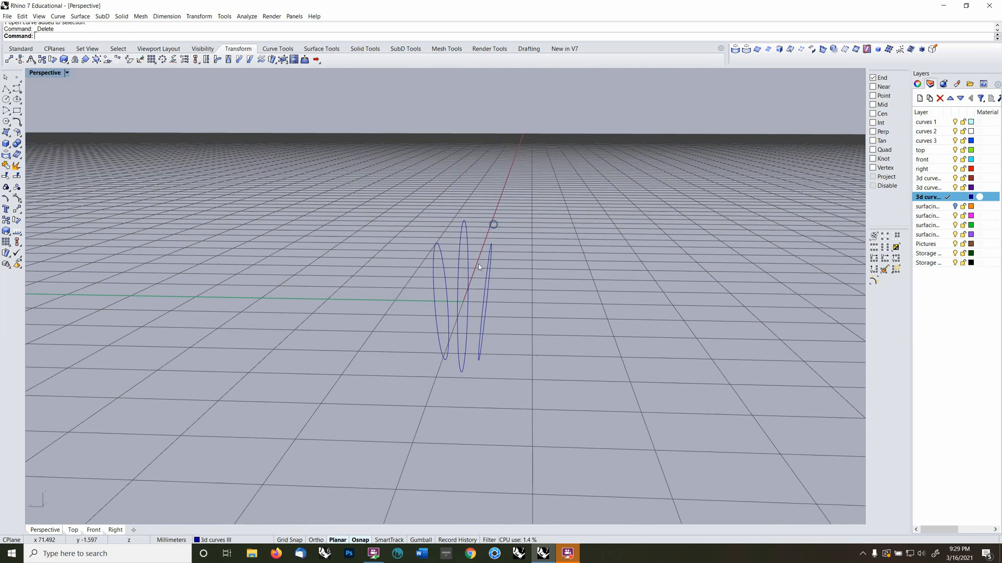
drag(373, 336, 540, 415)
scroll(494, 380, up, 5)
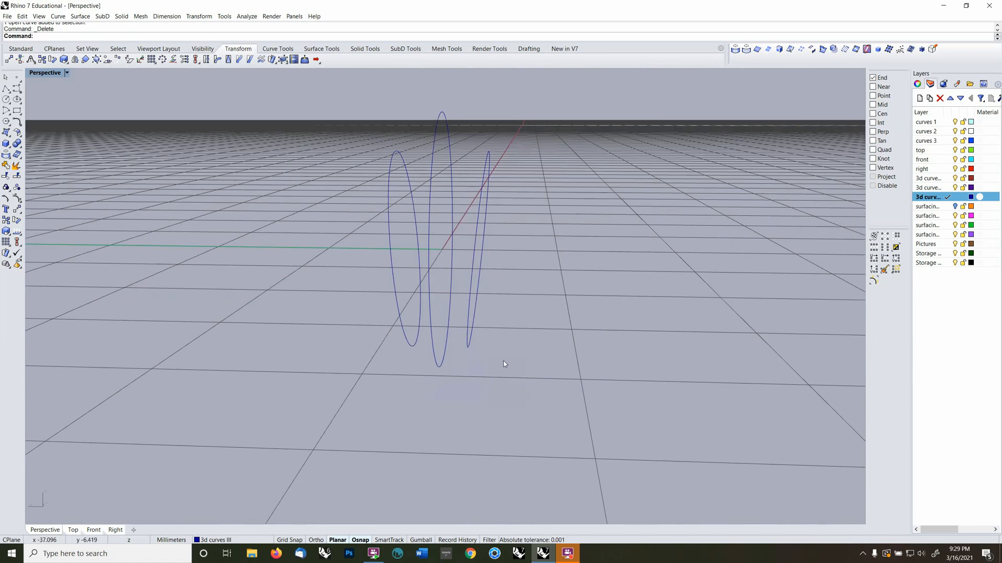
Run Adjust Closed Curve Seam on the two tilted rings and the outer ring, accepting their seam points
right_drag(511, 355, 505, 354)
click(476, 342)
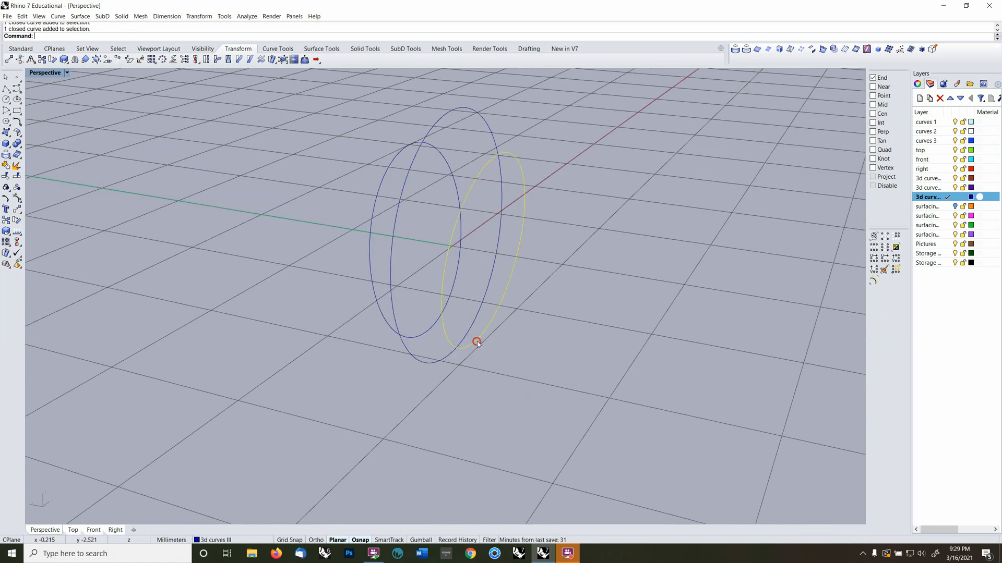
shift+click(469, 334)
shift+click(449, 302)
right_drag(470, 291, 463, 259)
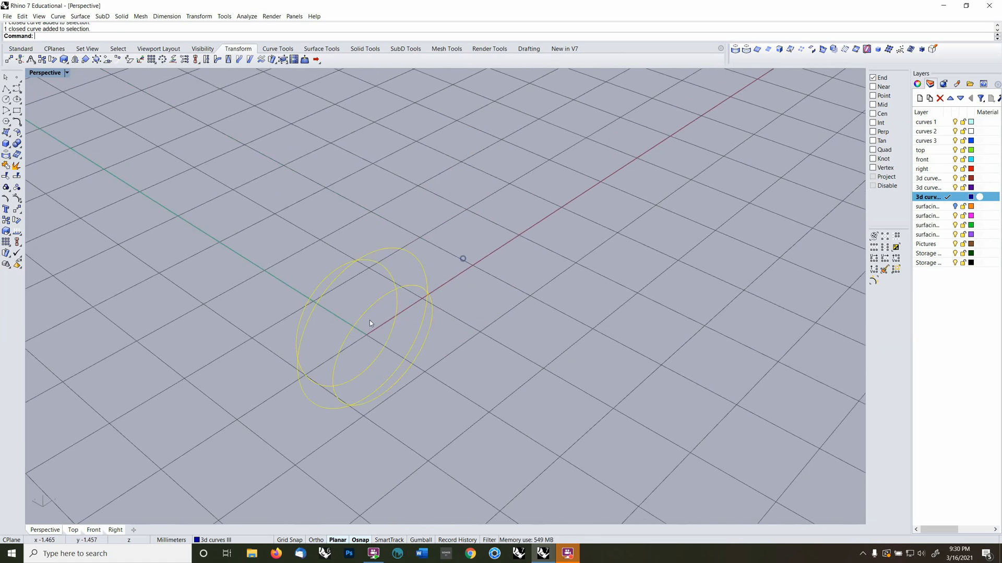
click(58, 17)
click(115, 304)
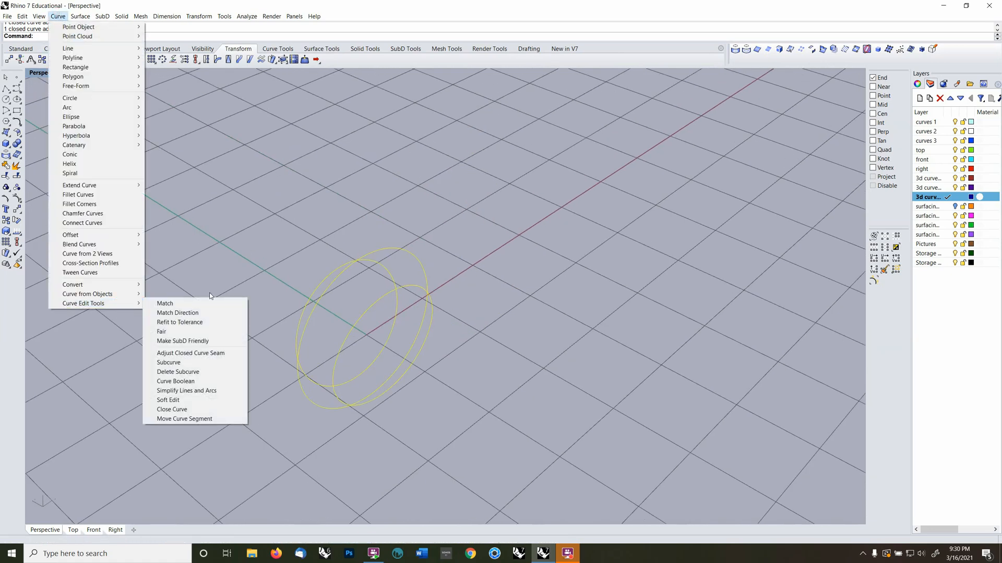
click(206, 356)
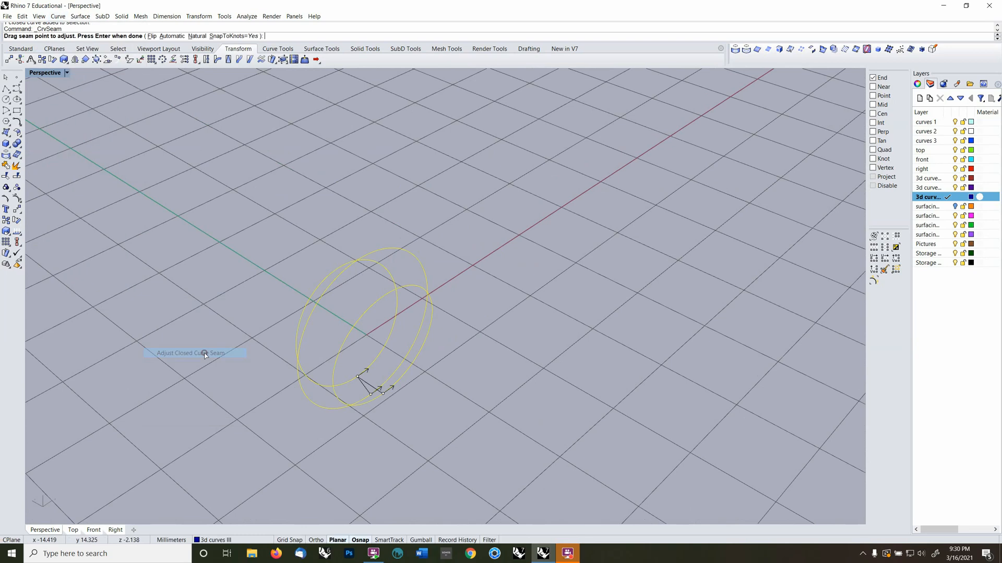
right_drag(456, 423, 475, 379)
right_click(499, 404)
Set the construction plane to world Right and draw a line between the upper and lower quadrant points of one tilted ring
scroll(368, 421, up, 3)
key(F3)
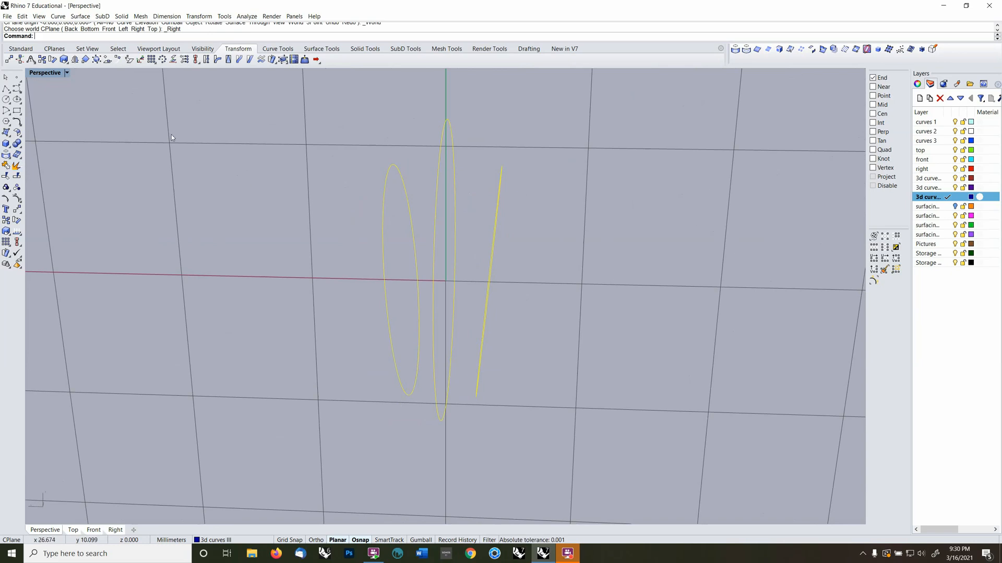
right_drag(479, 305, 507, 165)
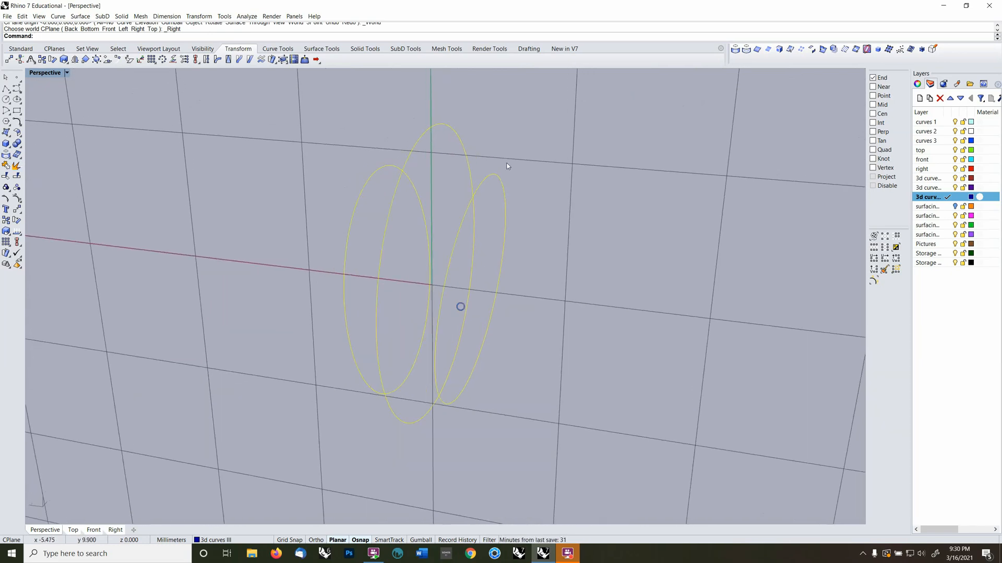
click(278, 49)
right_click(882, 150)
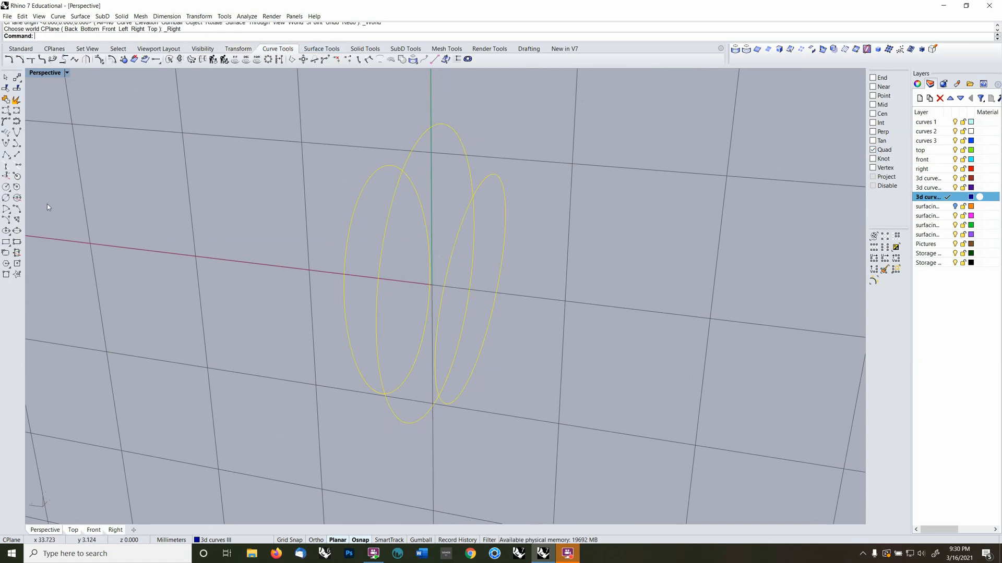
click(9, 155)
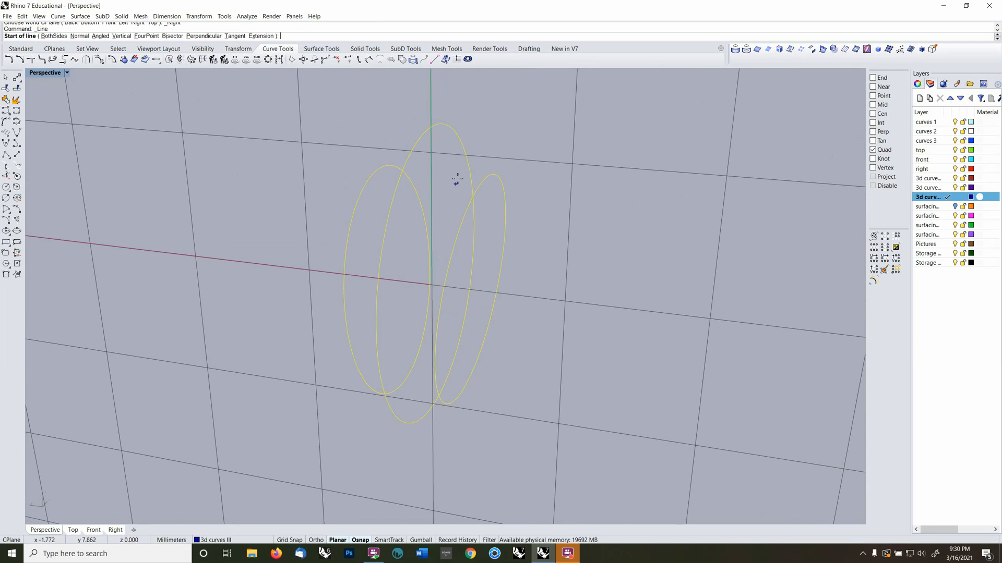
click(487, 179)
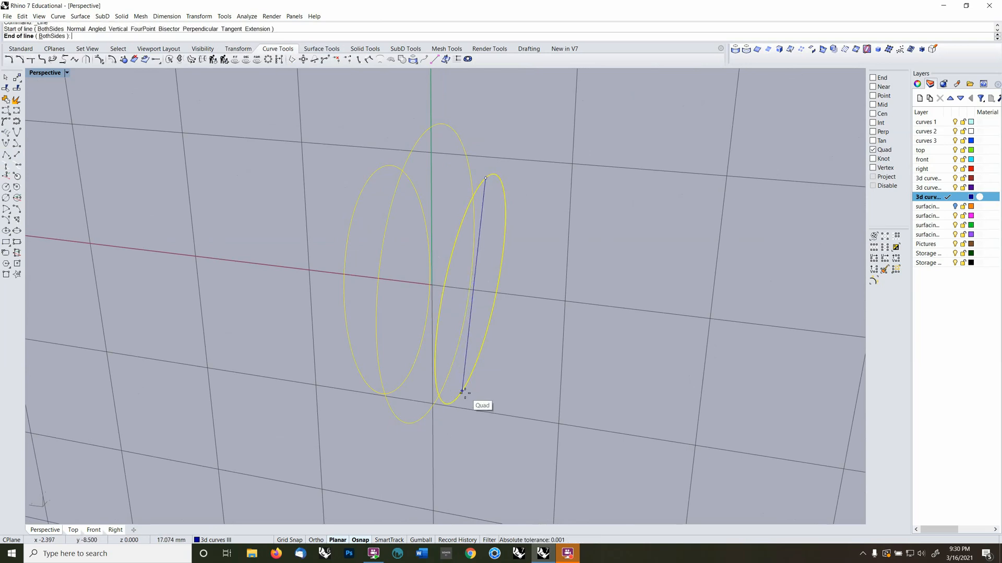
click(463, 392)
right_drag(471, 409, 427, 407)
right_drag(451, 397, 479, 402)
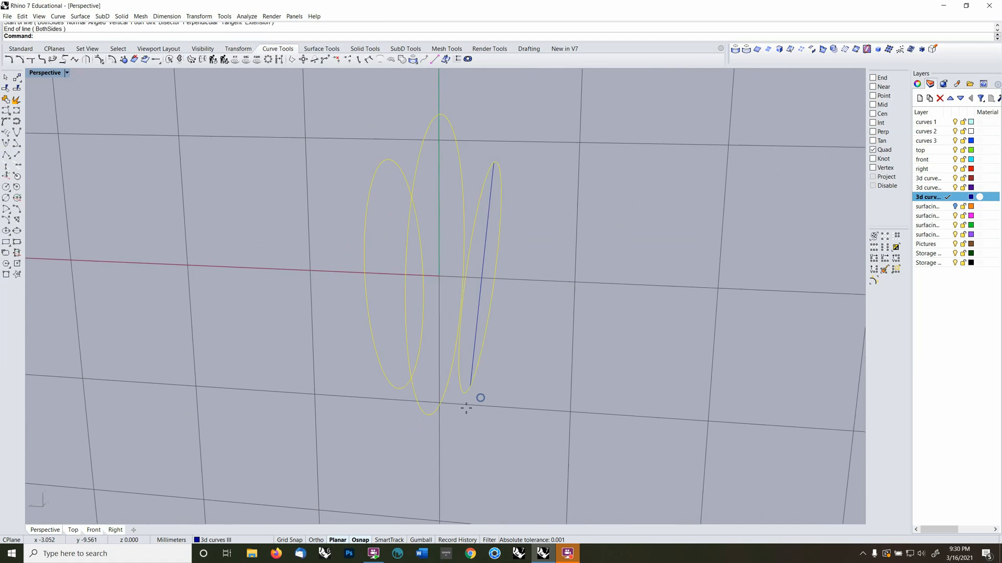
Draw a horizontal line from the outer ring's bottom quadrant point towards and past the opposite tilted ring
key(Return)
click(438, 404)
click(333, 417)
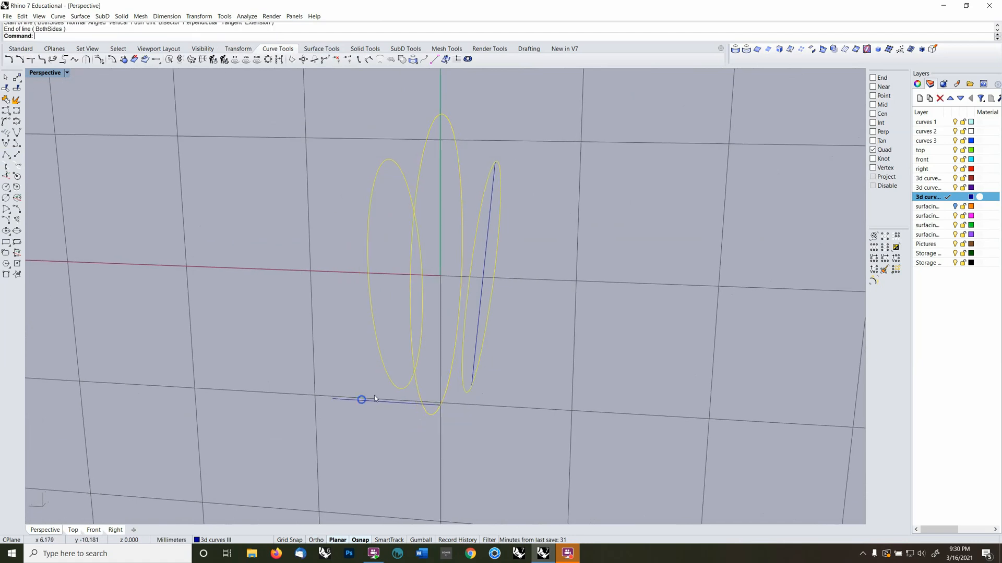
right_drag(375, 395, 392, 386)
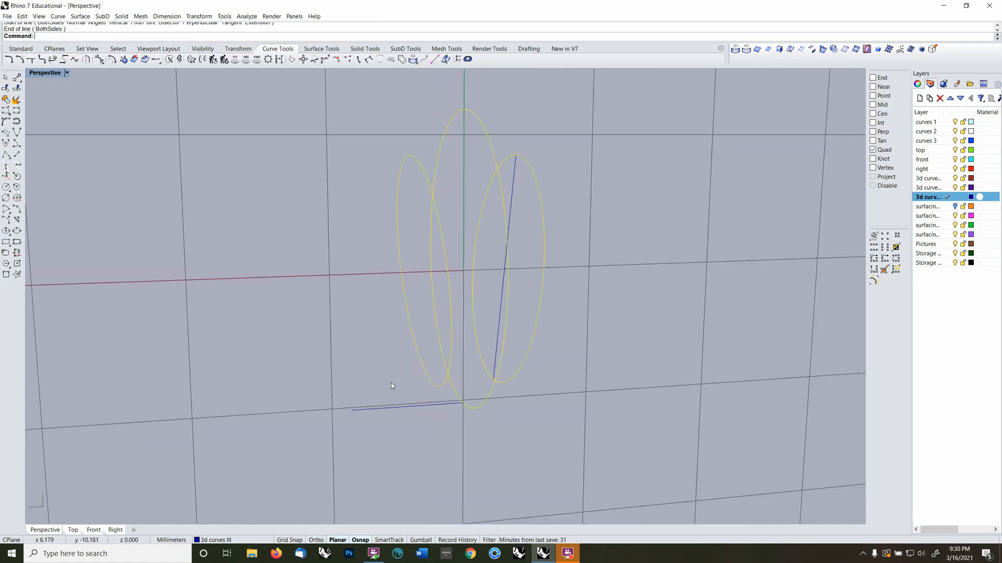
Blend the horizontal line's end at the outer ring into the slanted line's lower end, and delete the horizontal line
click(58, 16)
mouse_move(102, 246)
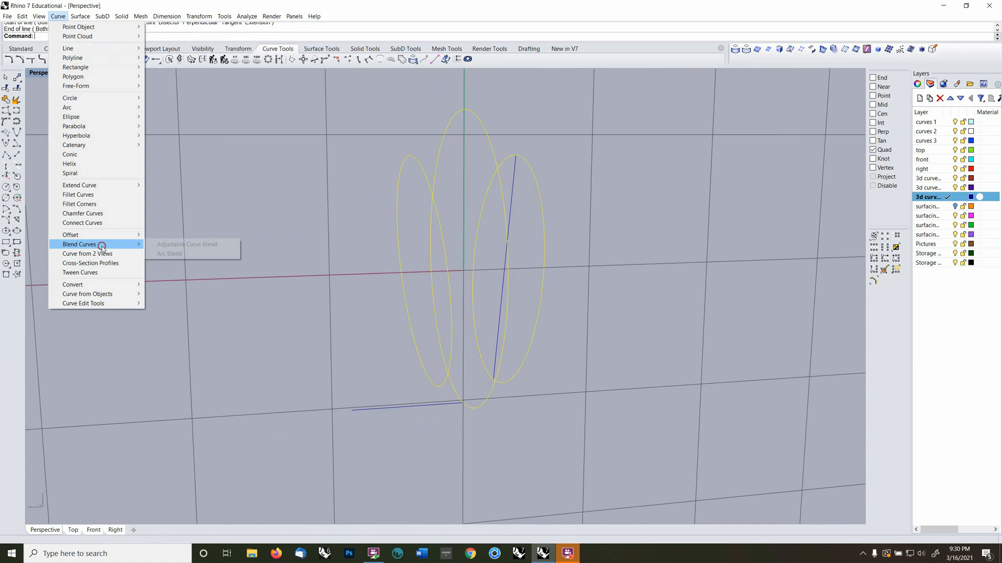
click(159, 244)
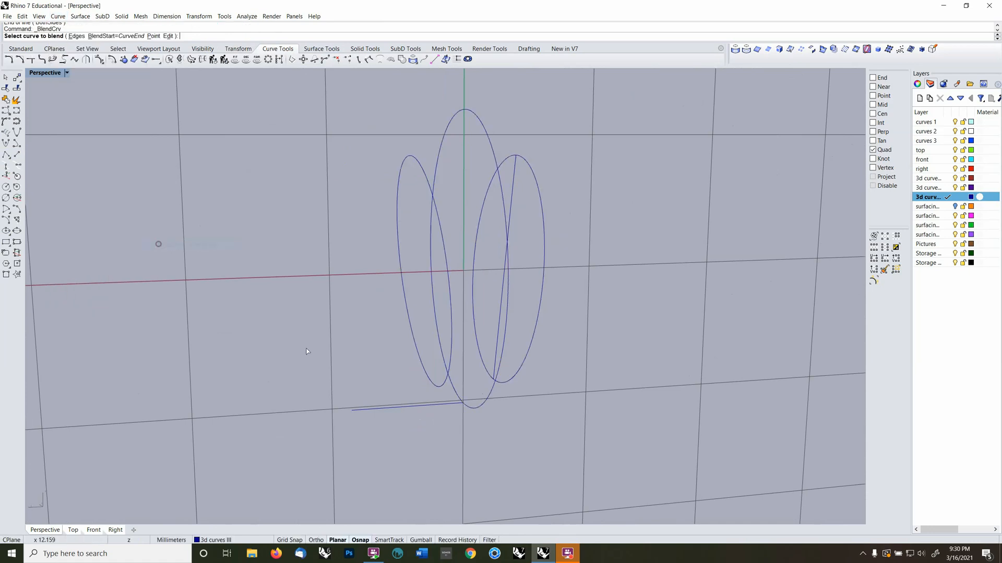
click(447, 406)
click(494, 369)
right_drag(529, 407, 486, 417)
key(Return)
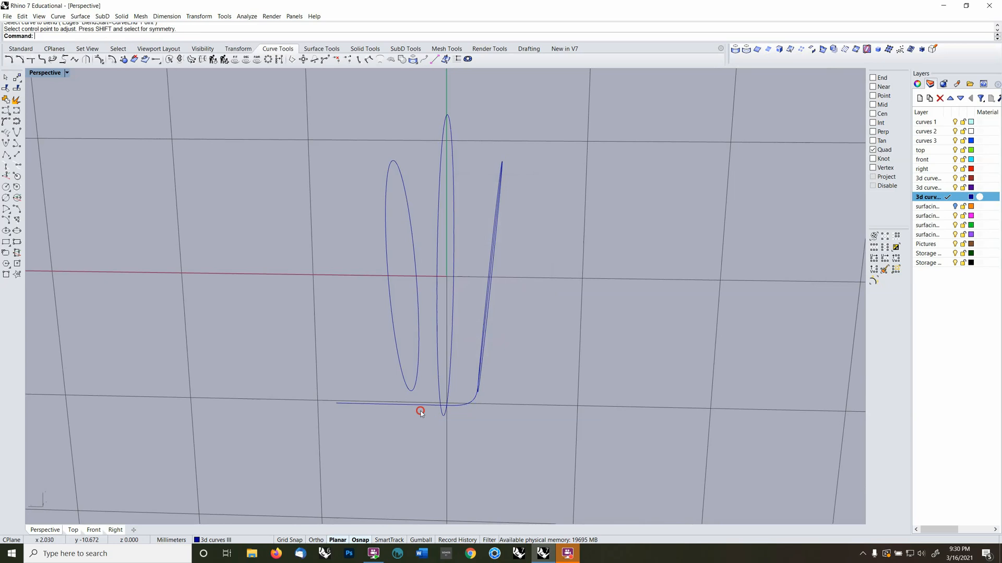
click(427, 405)
key(Delete)
Mirror the blend curve across the vertical axis through the origin (0) and join the two halves into one profile
click(469, 402)
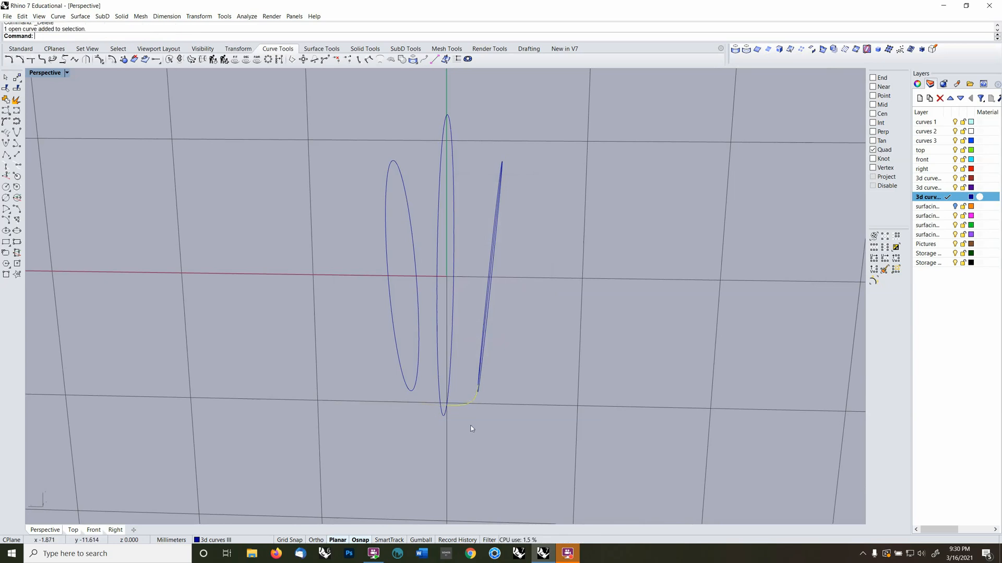
text(mi)
key(Return)
text(0)
key(Return)
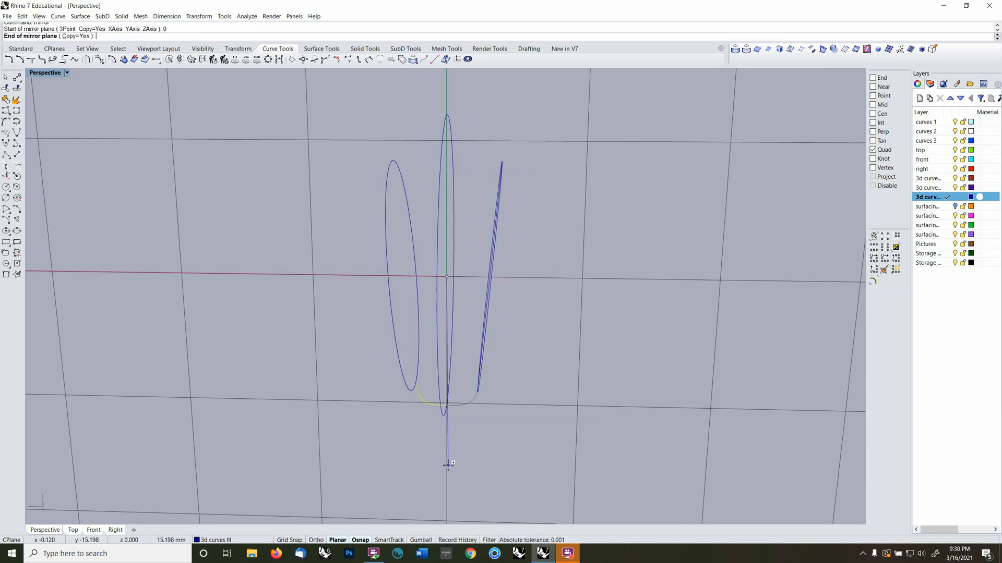
click(448, 465)
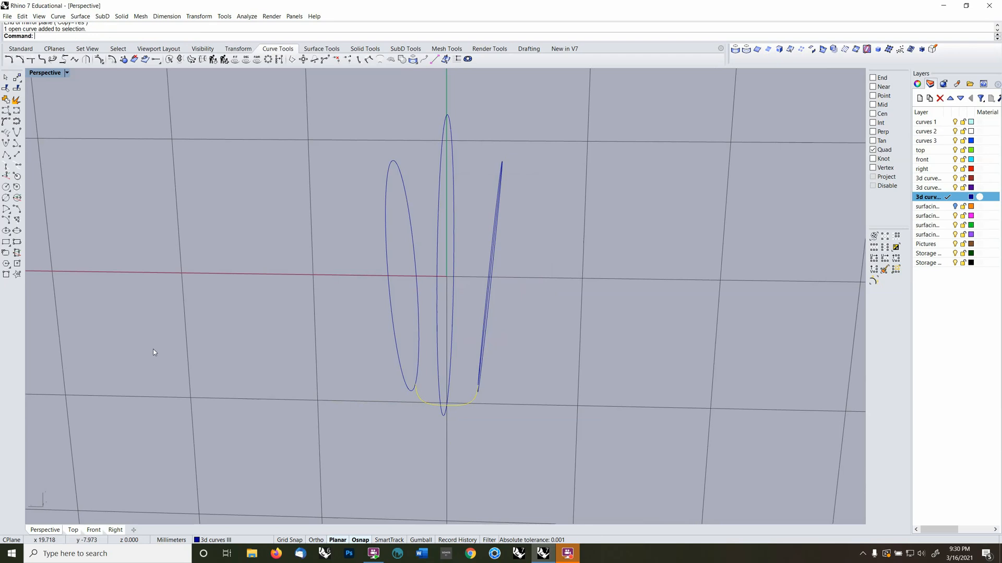
click(6, 99)
Set the construction plane to world Top and select the two tilted rings and the outer ring
right_drag(277, 259, 472, 305)
key(F5)
click(408, 347)
right_drag(411, 349, 399, 339)
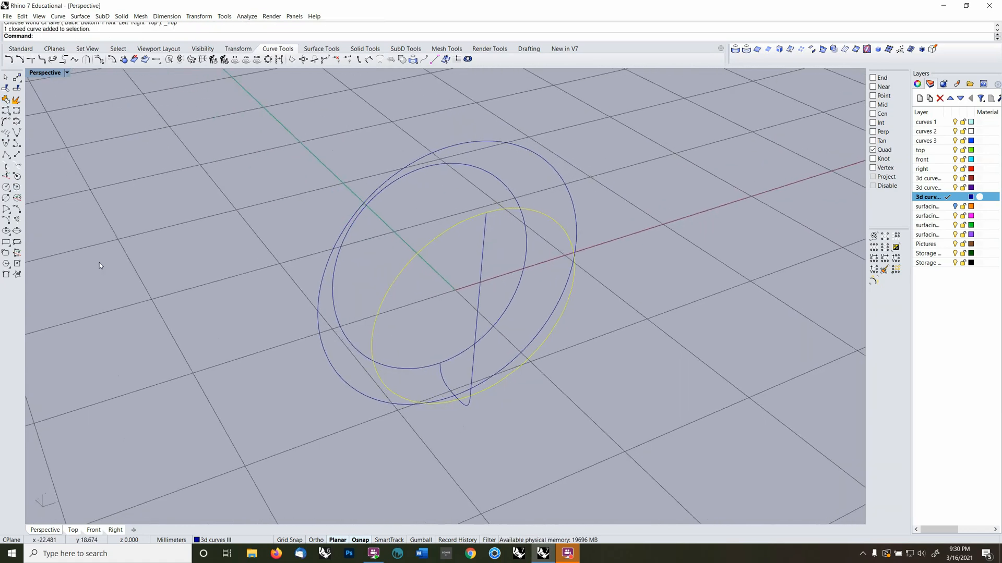
click(18, 153)
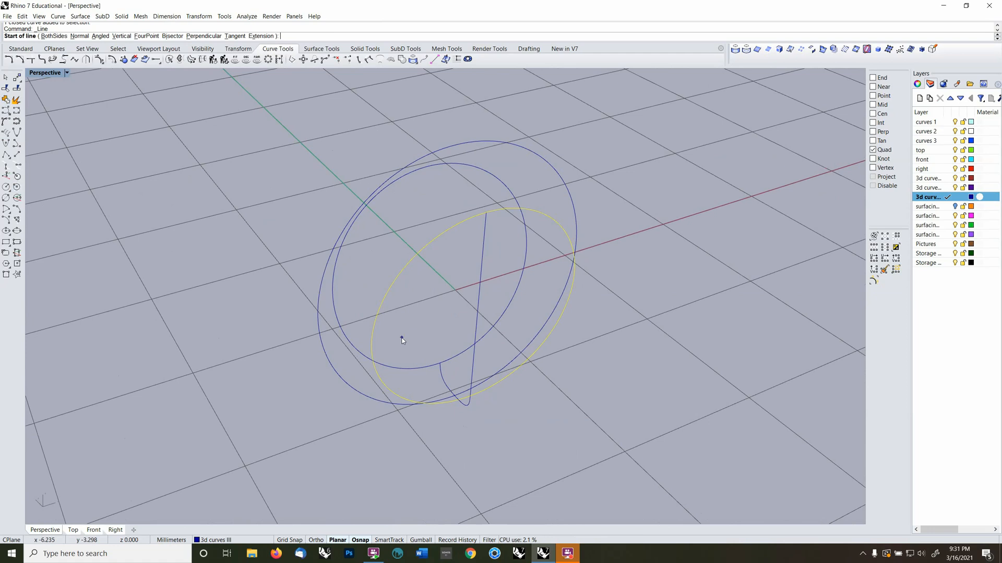
key(Escape)
right_drag(417, 333, 402, 313)
scroll(402, 313, down, 3)
drag(408, 301, 307, 265)
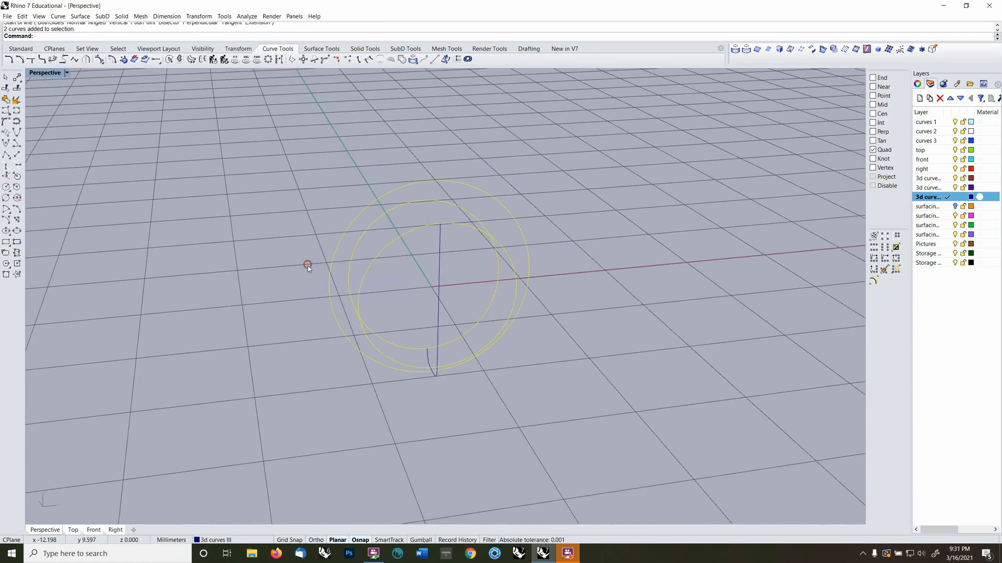
right_drag(307, 266, 511, 243)
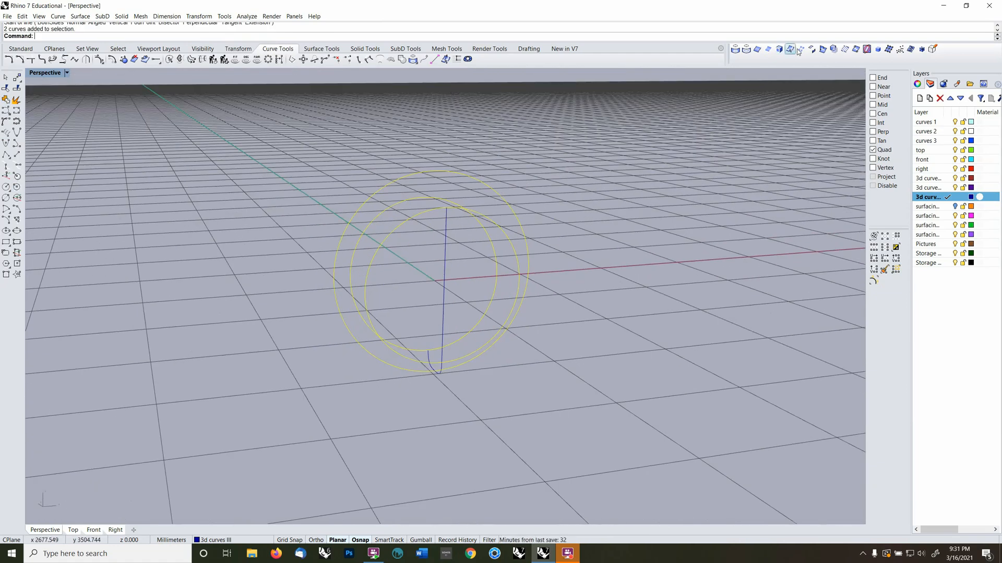
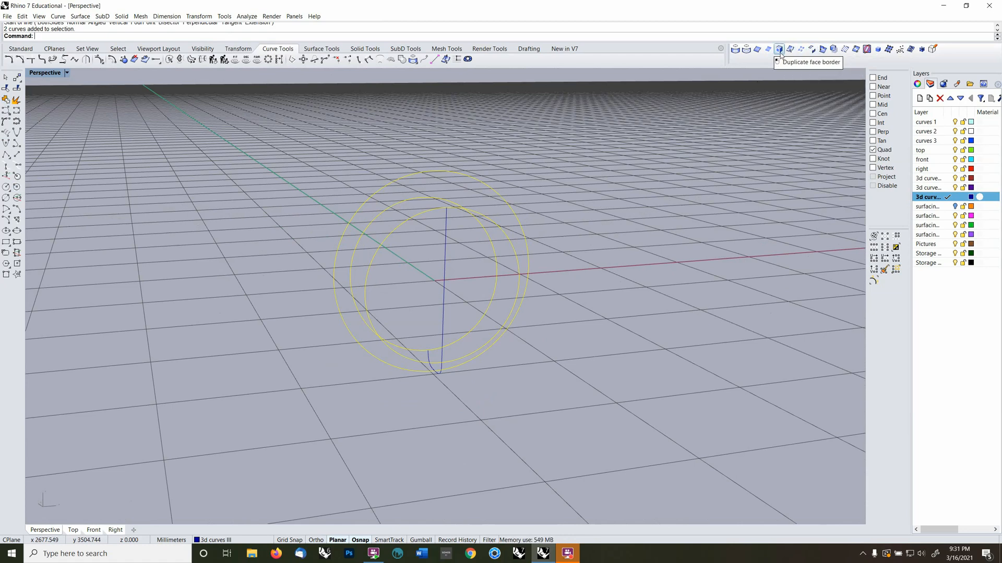
Section the three rings along the horizontal axis through the origin, using the world Front construction plane with Grid Snap on
click(858, 50)
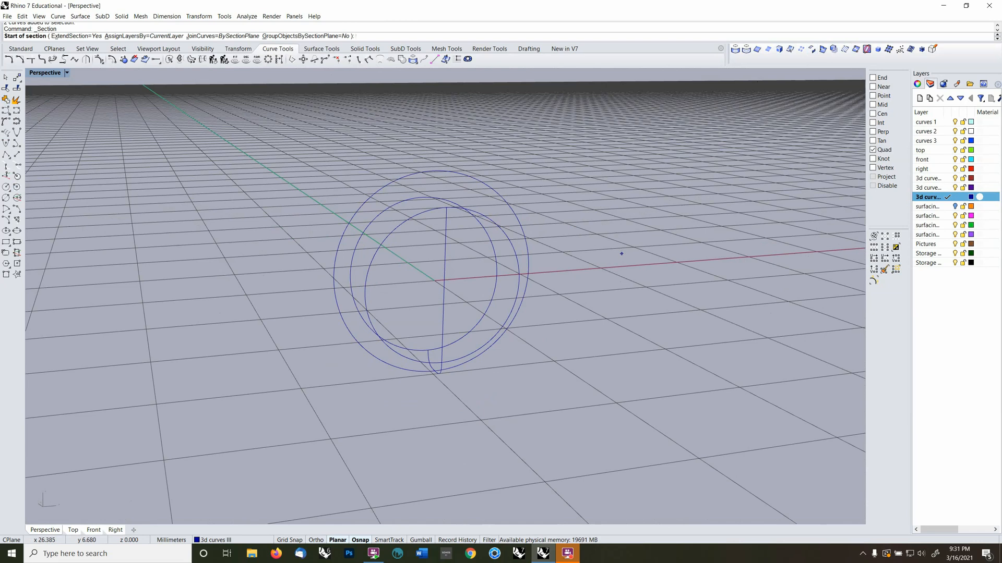
key(F2)
key(F9)
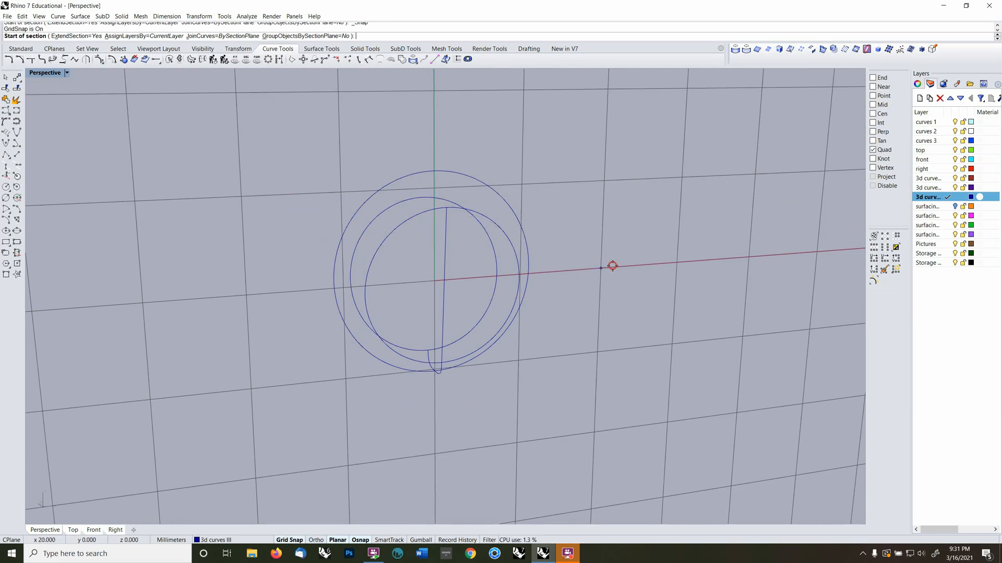
click(612, 266)
click(262, 301)
key(Return)
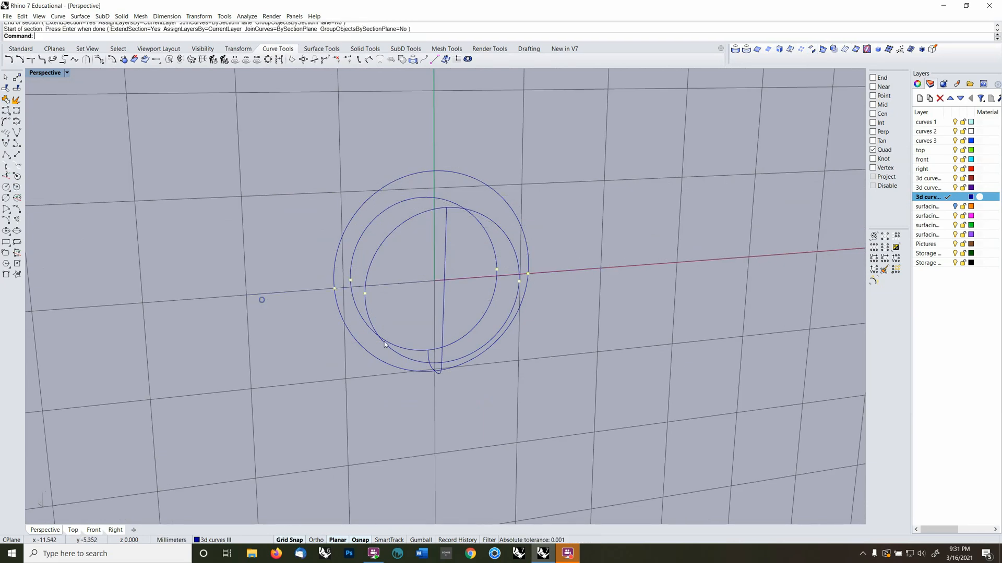
On the world Top plane, draw a line about 4 mm long inward from a tilted ring's section point, with Ortho on and Grid Snap off
right_drag(514, 322, 454, 334)
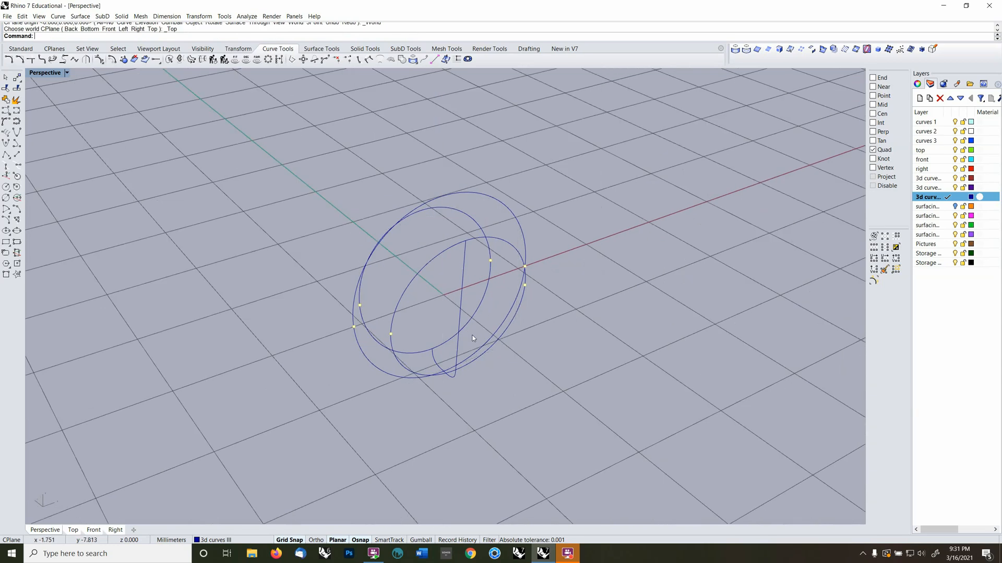
scroll(449, 334, up, 5)
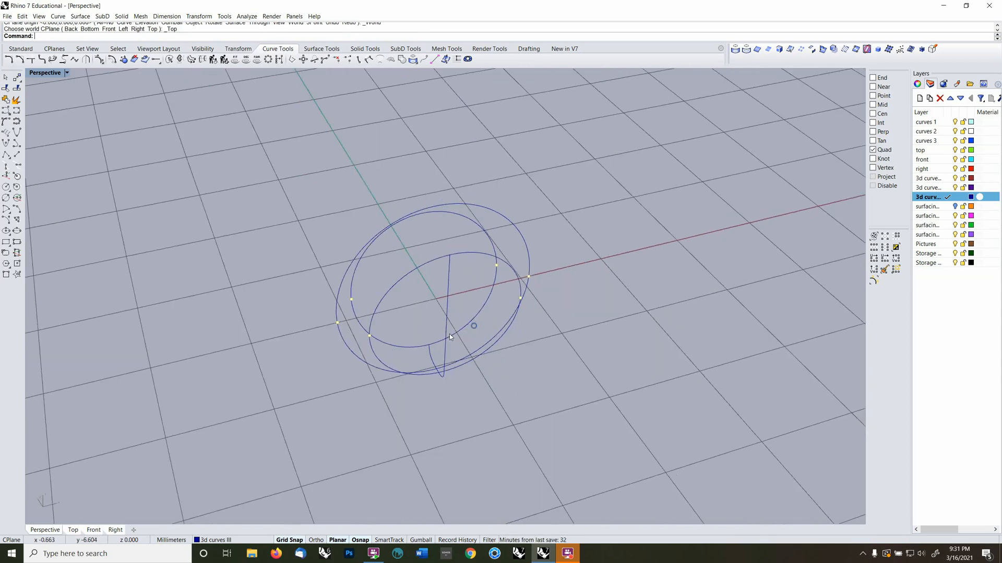
click(15, 155)
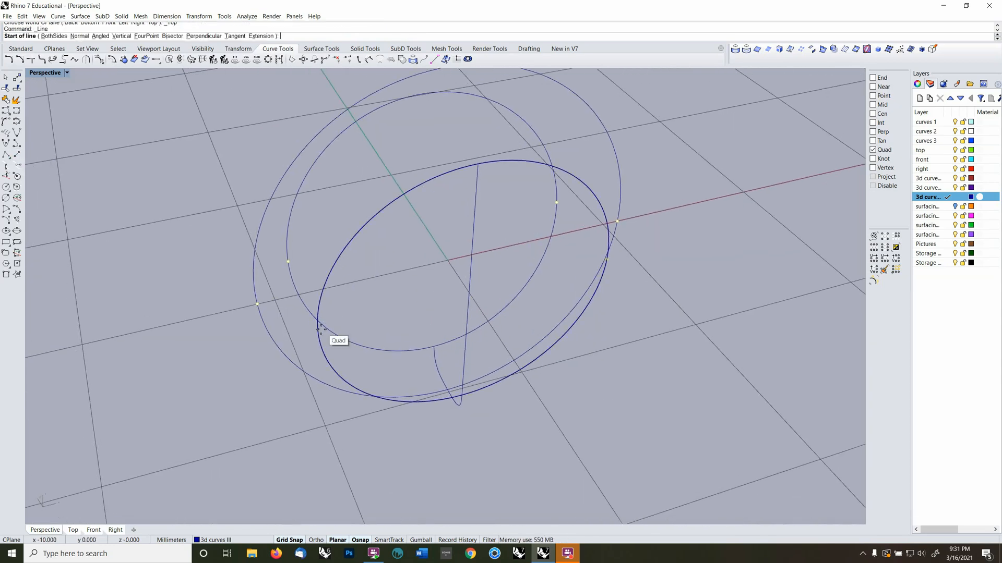
click(317, 330)
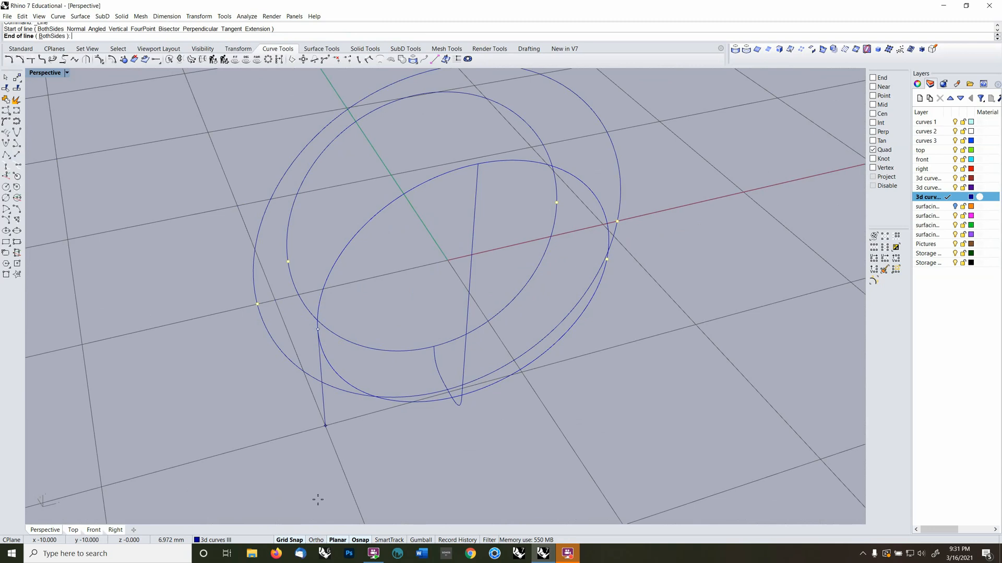
click(315, 540)
click(290, 540)
right_click(391, 307)
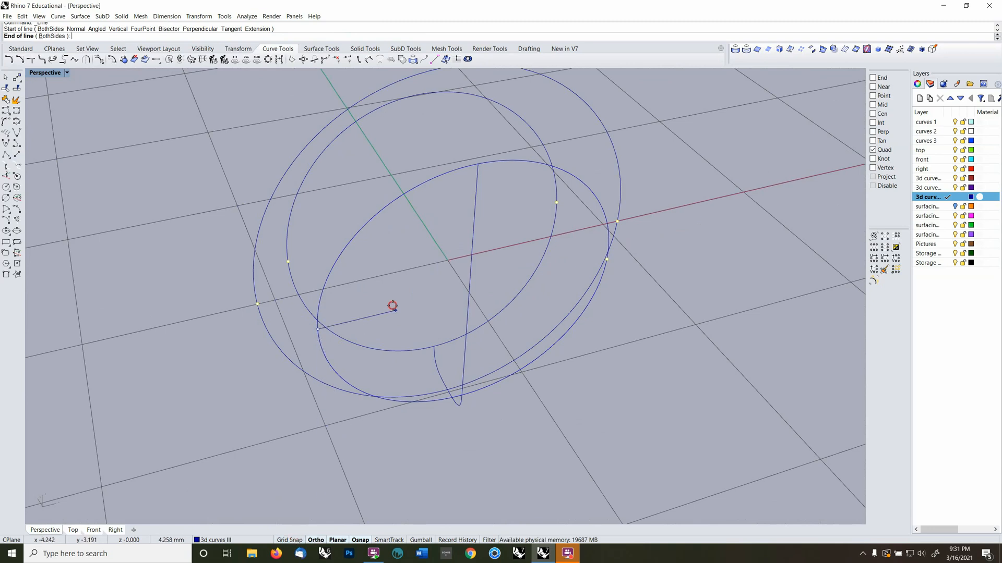
mouse_move(391, 306)
right_down()
mouse_move(380, 302)
mouse_move(397, 307)
right_up()
Draw a line from the outer ring's adjacent section point, perpendicular to the ring's plane, using Point snap and Ortho
right_click(398, 308)
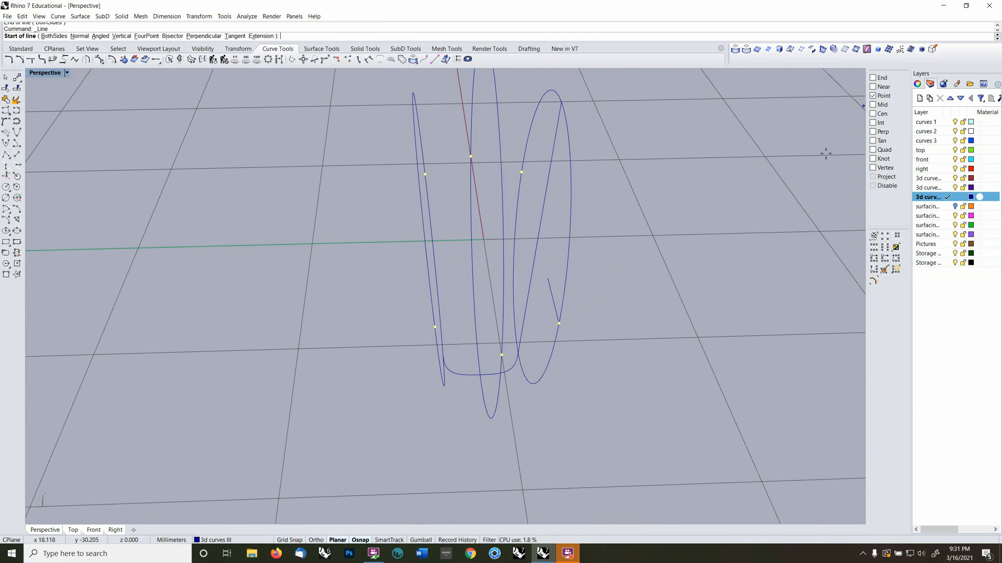
click(502, 357)
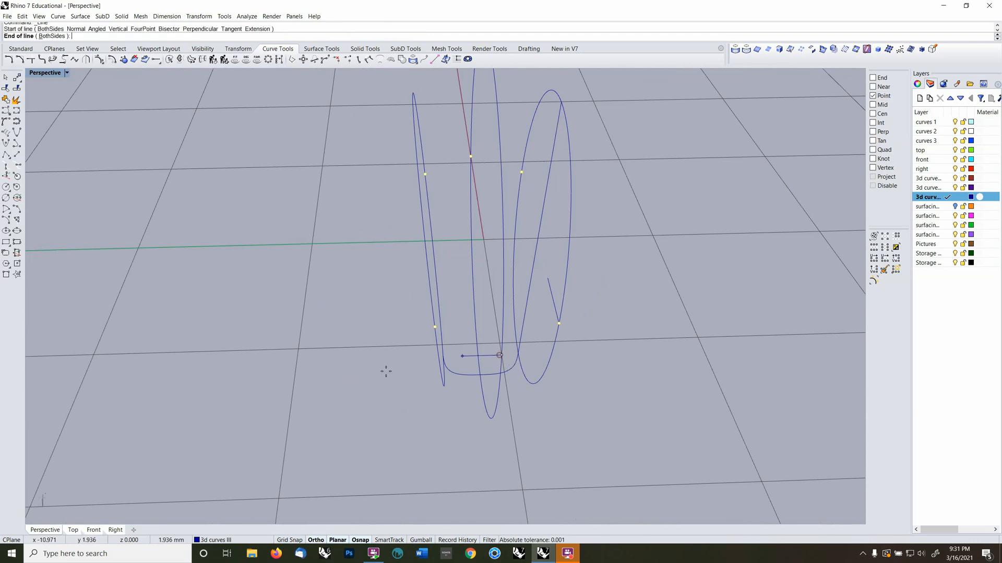
click(369, 373)
right_drag(369, 374, 476, 415)
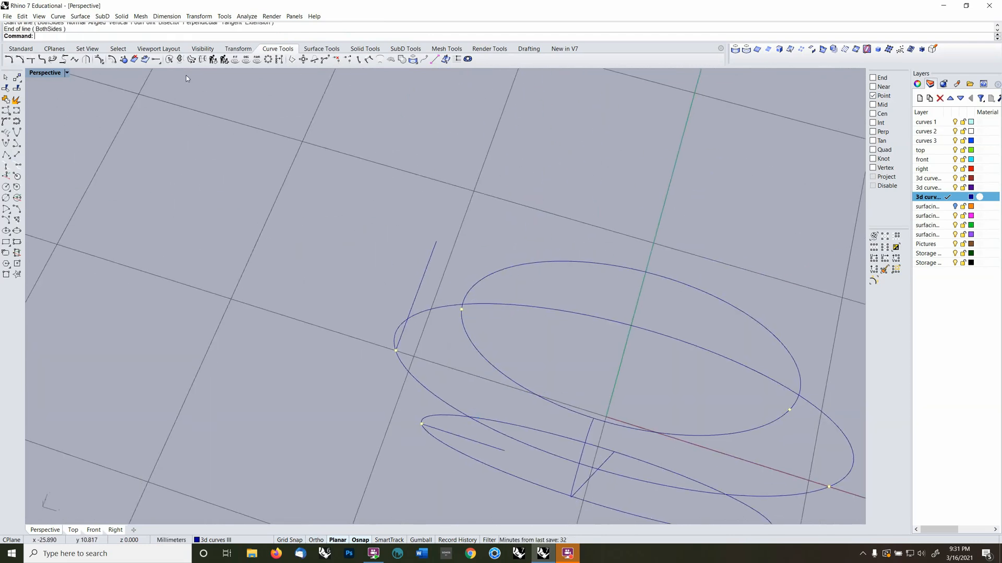
Blend the helper lines at the outer ring and the tilted ring with Adjustable Curve Blend, and delete both lines
click(58, 16)
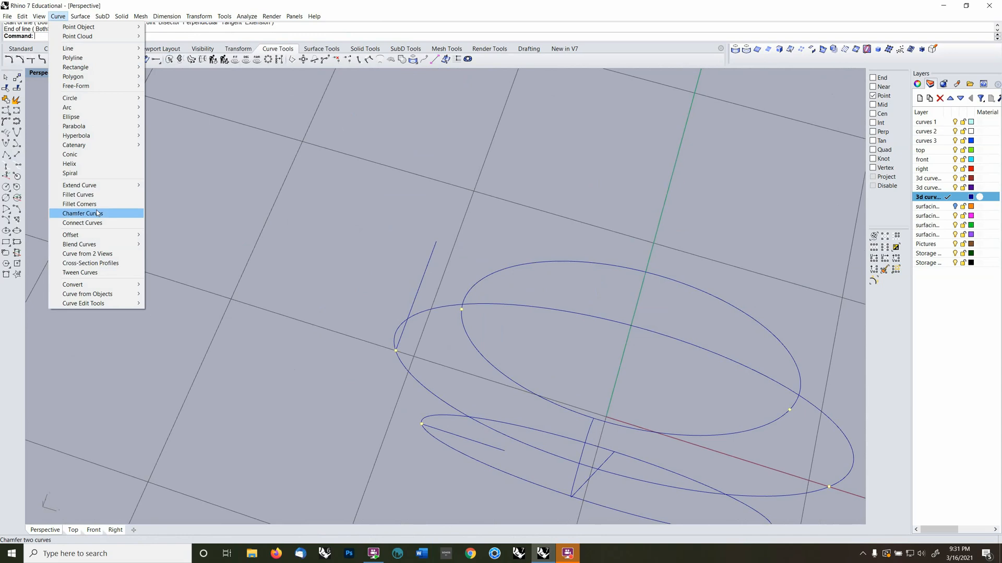
mouse_move(94, 244)
click(165, 245)
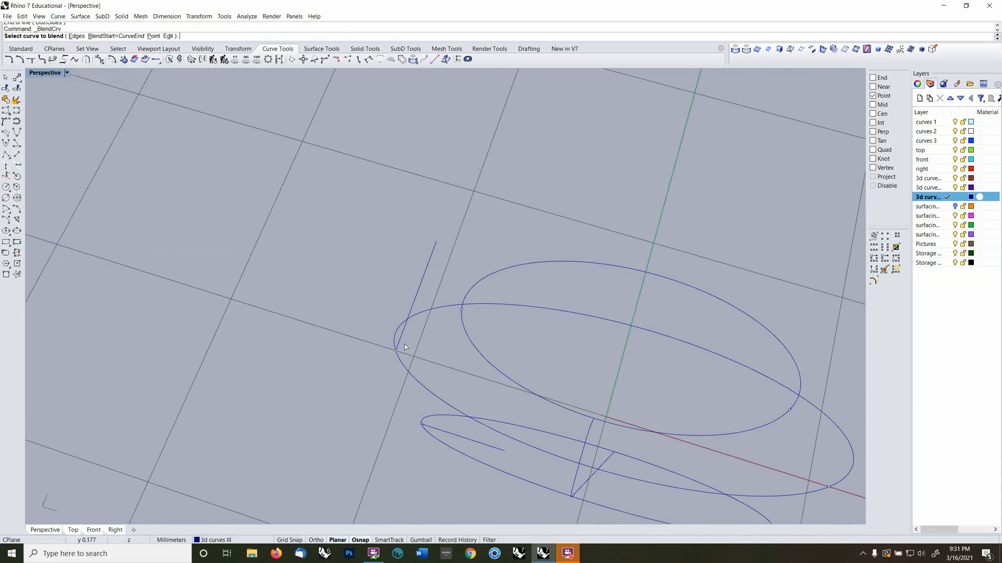
click(398, 343)
click(434, 430)
key(Return)
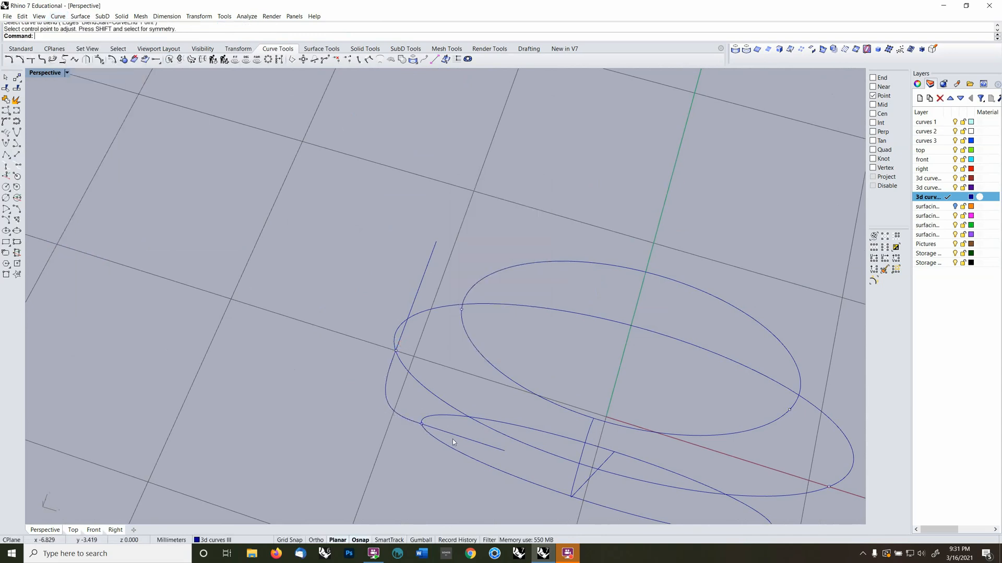
click(446, 434)
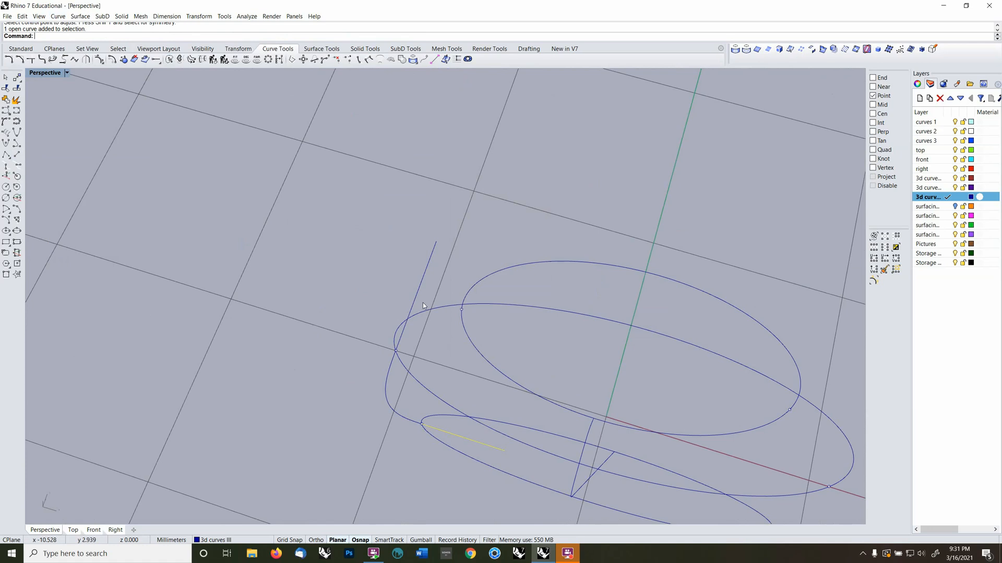
key(Delete)
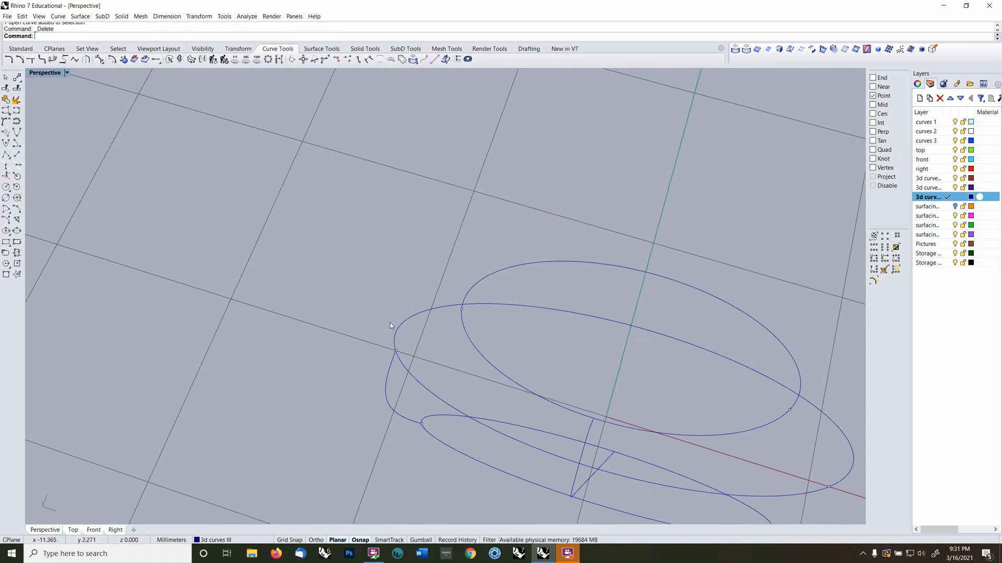
Mirror the blended half-profile through the origin along the world X axis, so a copy reaches the other tilted ring
click(390, 375)
right_drag(391, 375, 457, 358)
text(mirror)
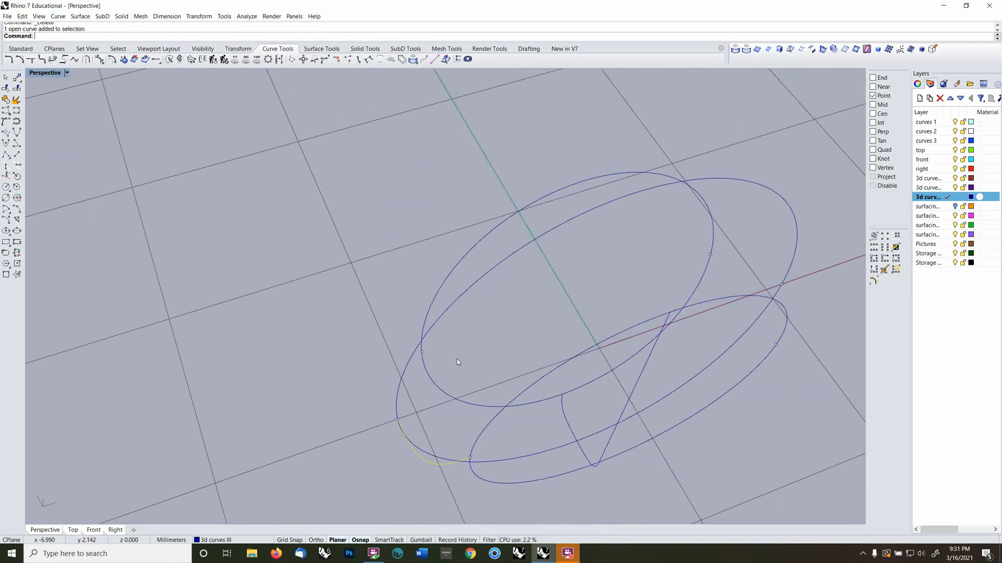
key(Return)
text(0)
key(Return)
click(510, 347)
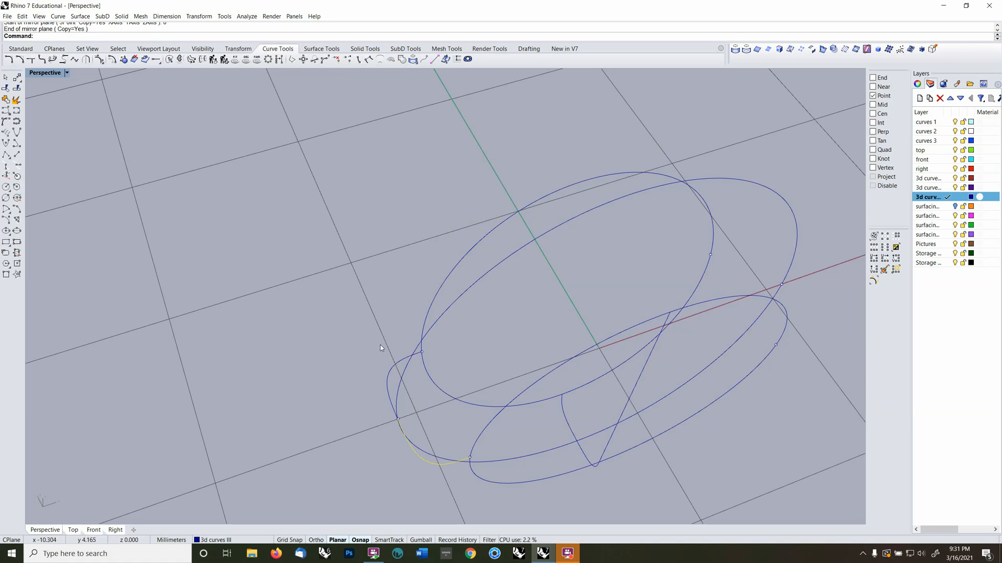
Join the two half-profiles into one curve and mirror it across the Y axis through the origin to the rings' opposite side
click(391, 374)
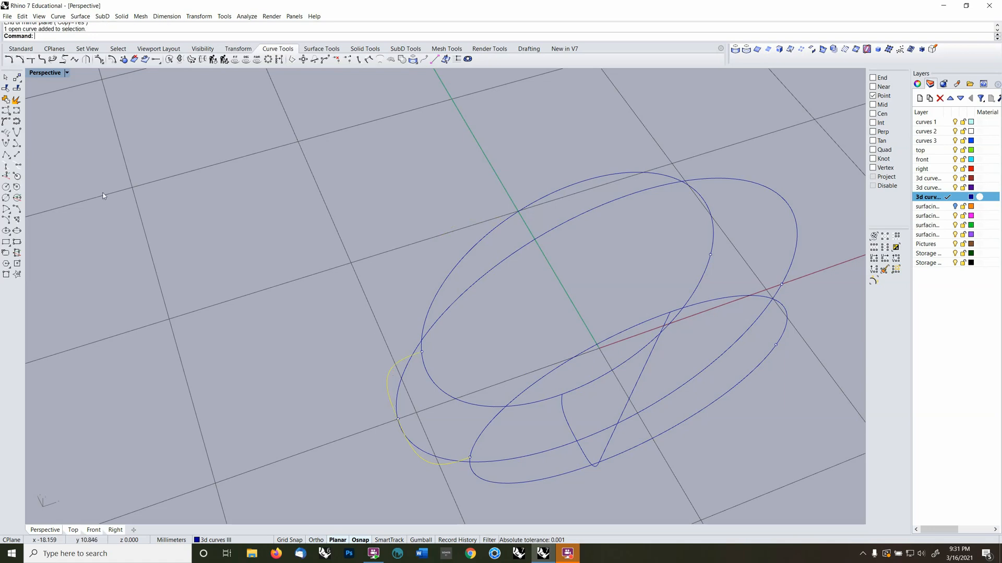
click(6, 89)
scroll(609, 246, down, 5)
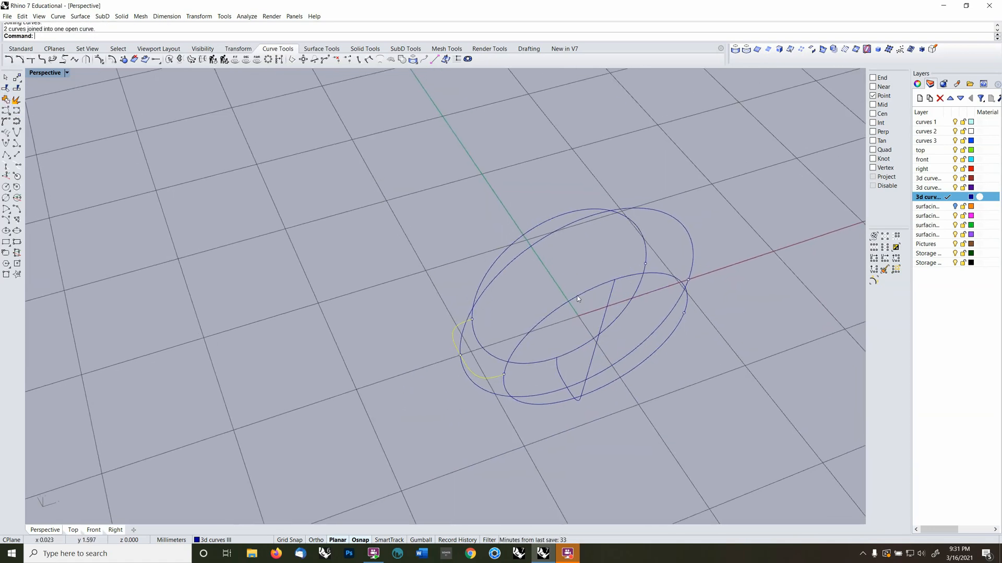
text(mi)
key(Return)
text(0)
key(Return)
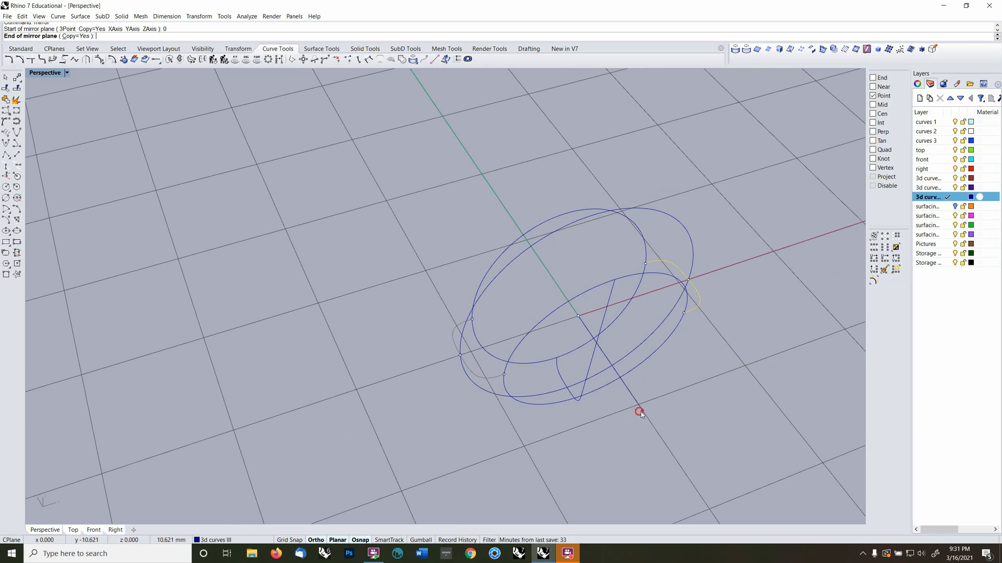
shift+click(640, 412)
On the world Right construction plane, draw a horizontal line from the outer ring's top quadrant, using only the Quad snap
right_drag(687, 321, 678, 292)
shift+right_drag(546, 237, 572, 269)
ctrl+right_drag(572, 269, 536, 241)
key(F4)
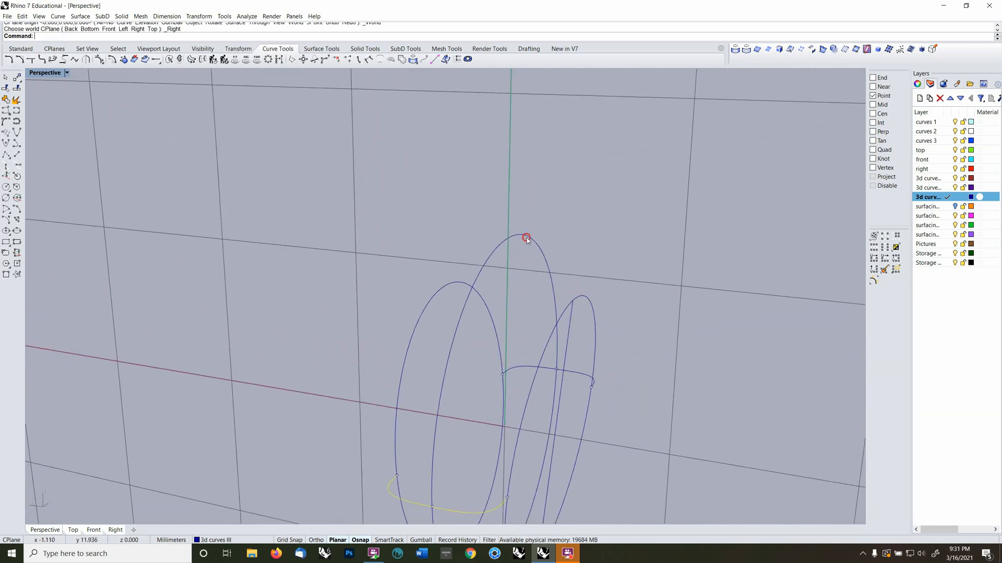
click(526, 239)
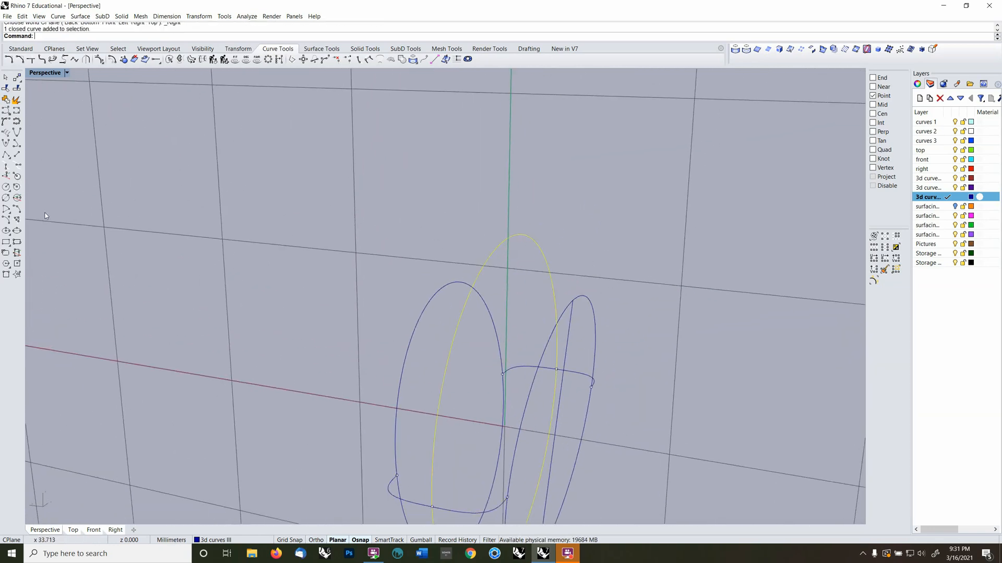
click(16, 146)
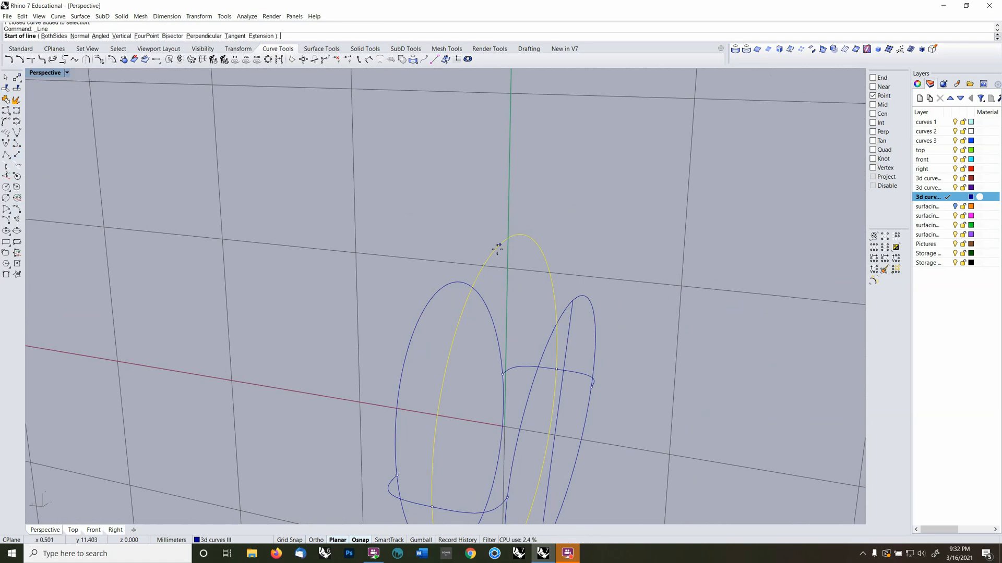
click(873, 150)
click(509, 236)
click(425, 238)
Try an unadjusted curve blend between the quadrant line and the tall line across the tilted ring, and discard the result
right_drag(424, 238, 110, 95)
right_click(162, 37)
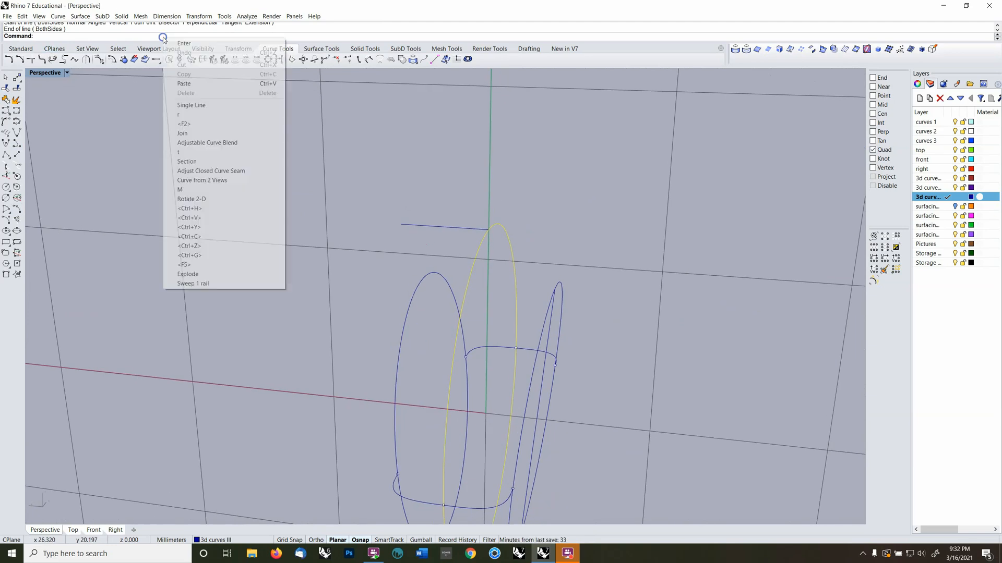
click(228, 143)
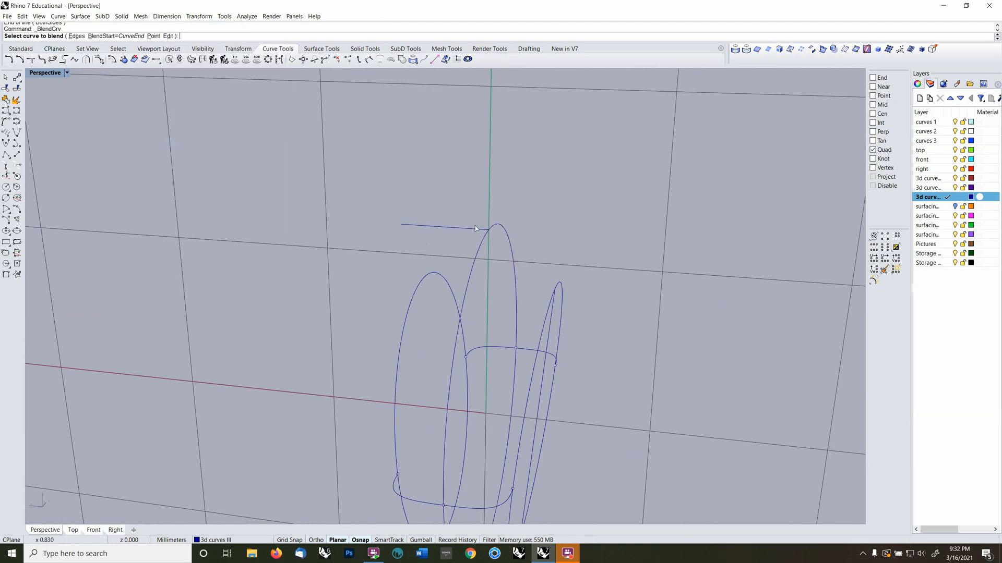
click(443, 227)
right_drag(443, 227, 562, 310)
click(562, 309)
right_click(562, 308)
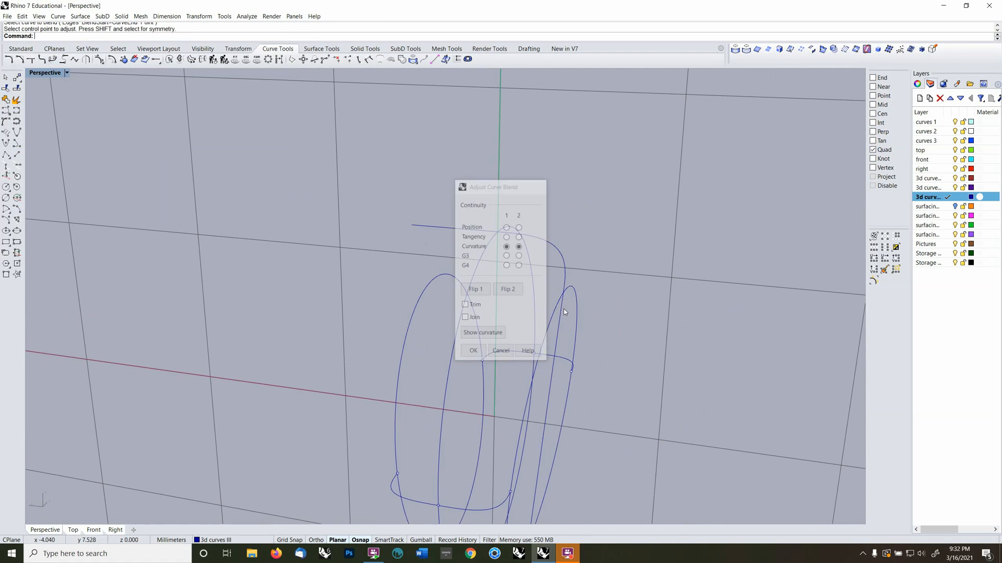
right_click(562, 309)
key(Escape)
click(556, 256)
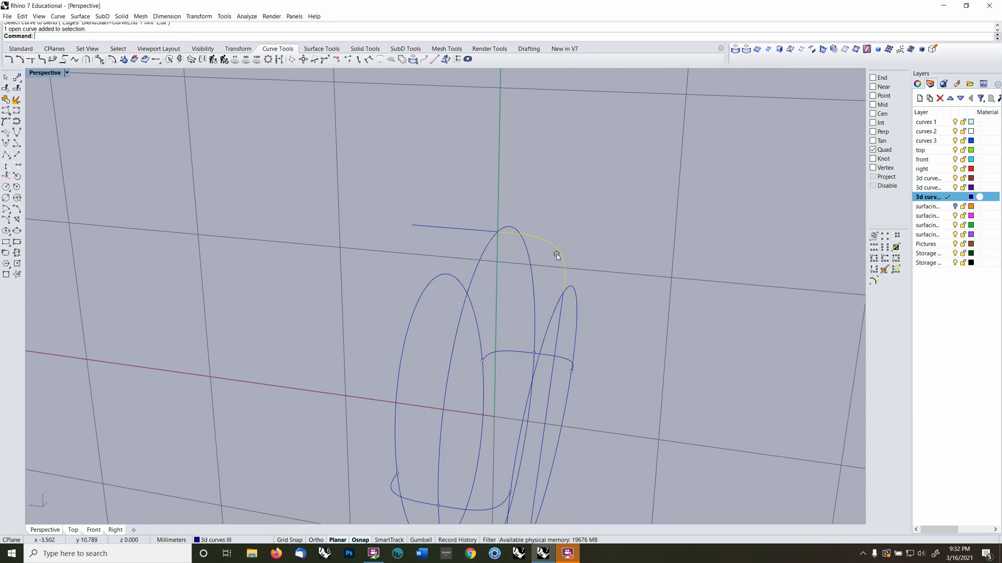
Blend the quadrant line with the tilted ring's tall line using Curvature continuity, pulling in both ends' handles for a flatter curve
right_click(551, 260)
click(499, 233)
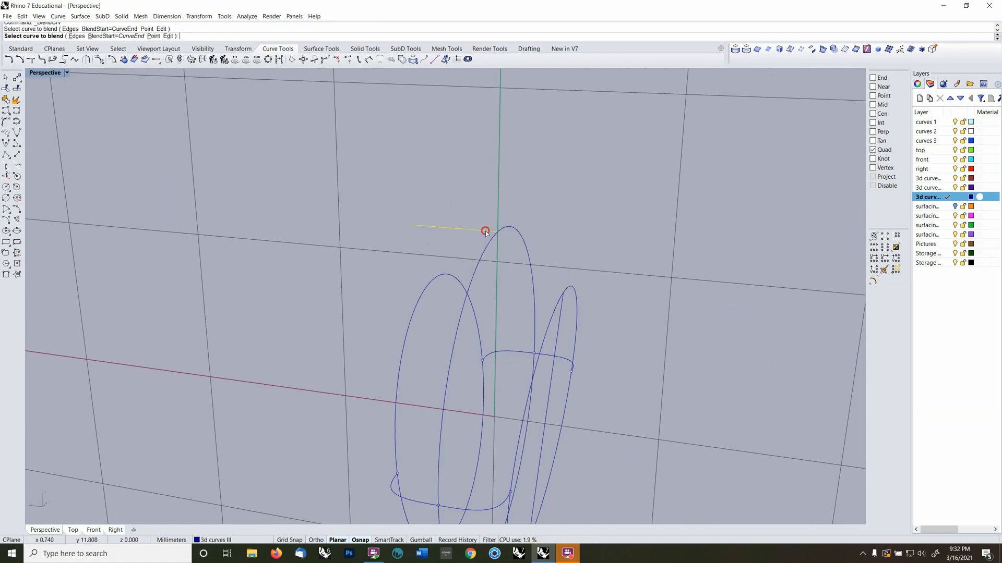
click(563, 308)
drag(508, 192, 361, 185)
click(569, 270)
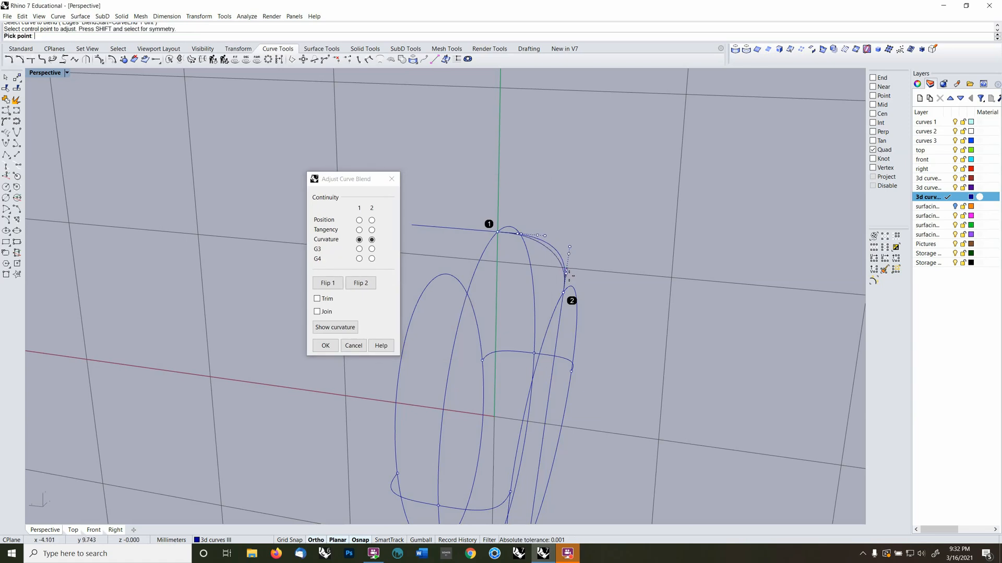
click(570, 271)
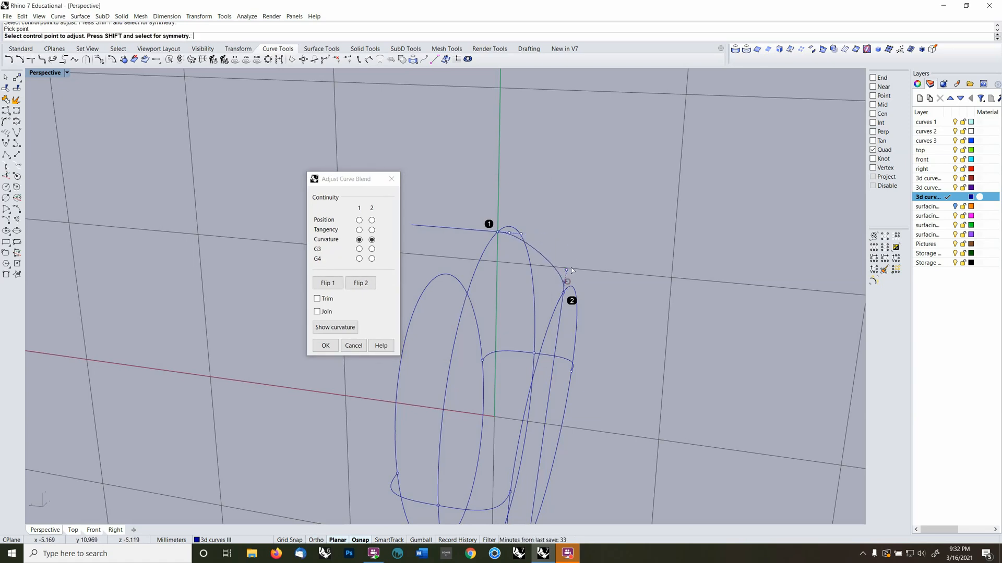
click(524, 235)
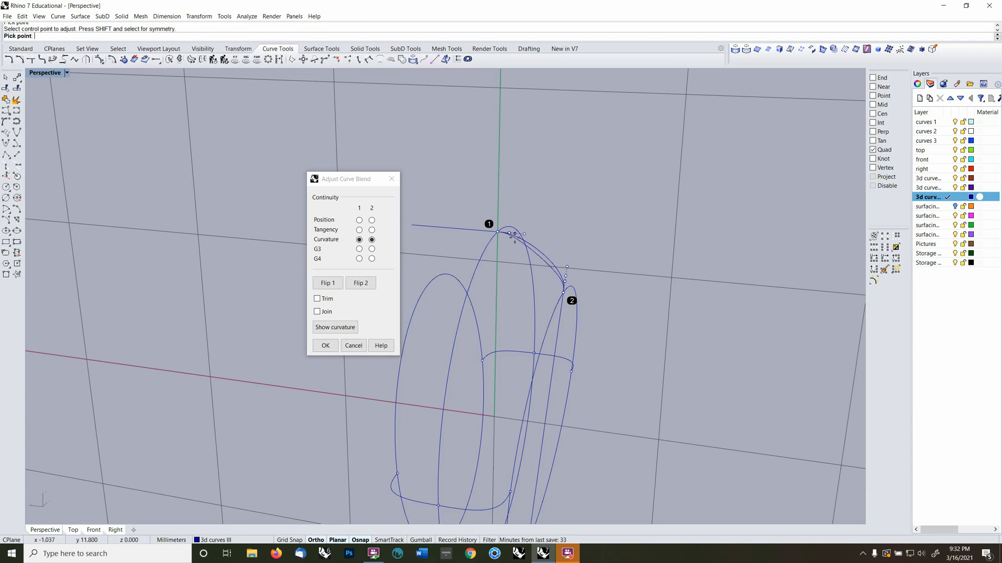
click(515, 239)
key(Return)
Delete the short quadrant line and mirror the flatter blend curve across the vertical axis through the origin
scroll(520, 240, down, 1)
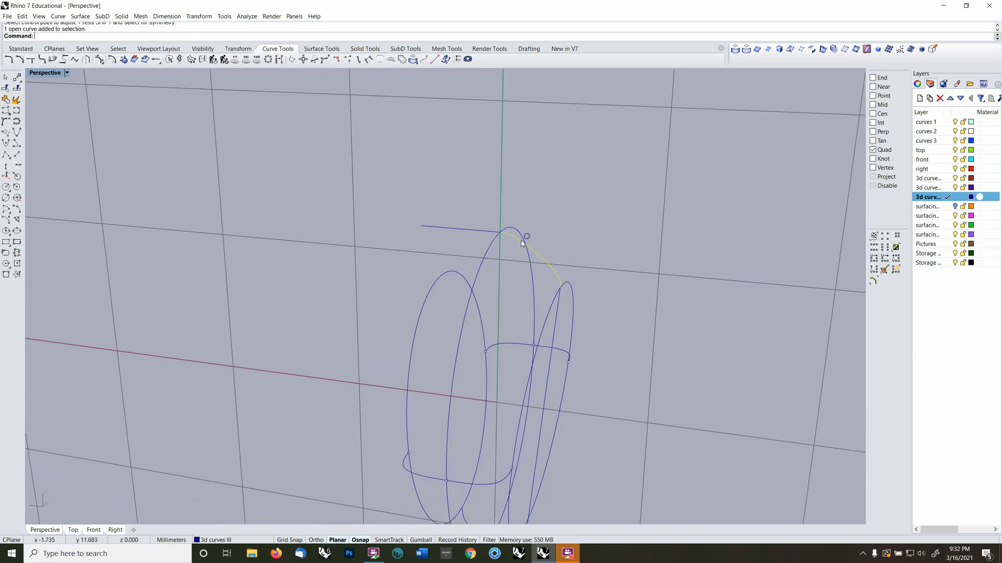
key(Delete)
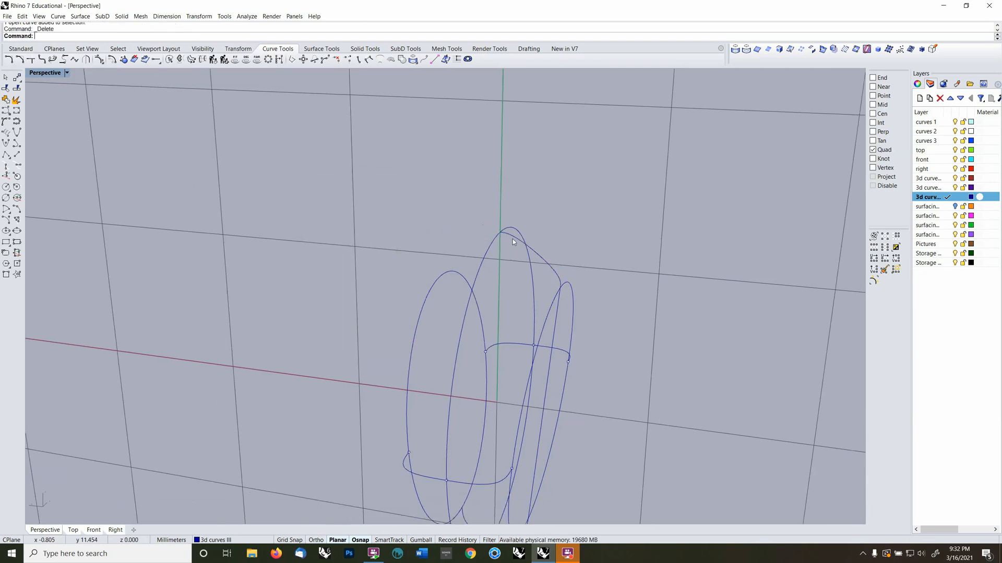
text(mirror)
key(Return)
text(0)
key(Return)
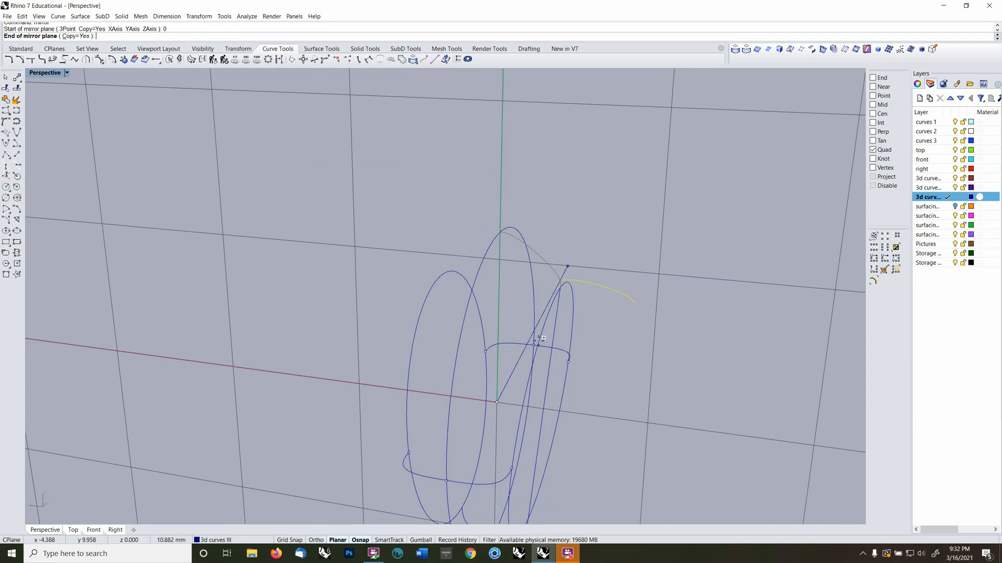
click(540, 154)
Join the two halves of the top profile into one curve and delete the tall helper line across the tilted ring
click(466, 247)
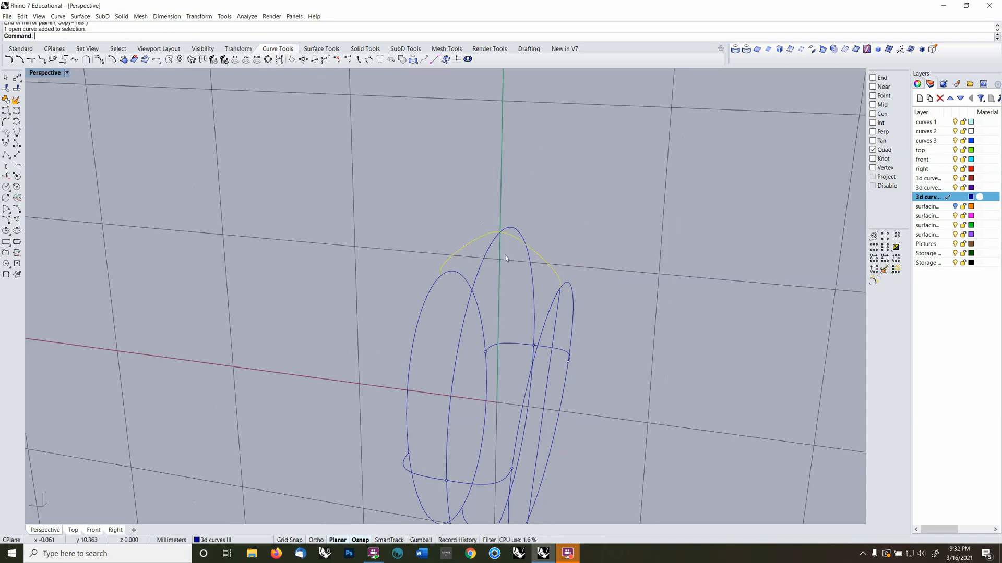
right_drag(506, 258, 470, 272)
click(5, 99)
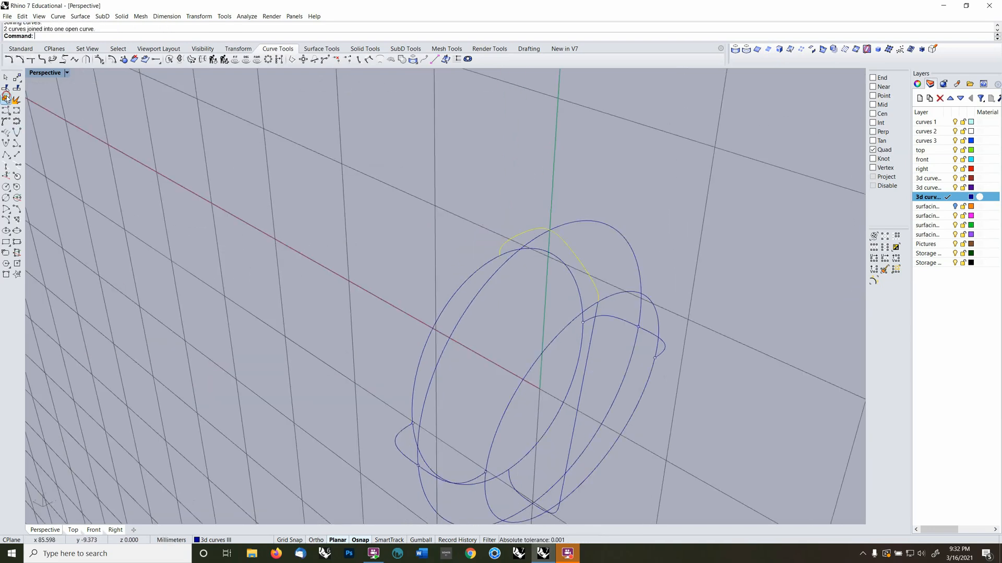
right_drag(583, 342, 602, 367)
click(590, 358)
key(Delete)
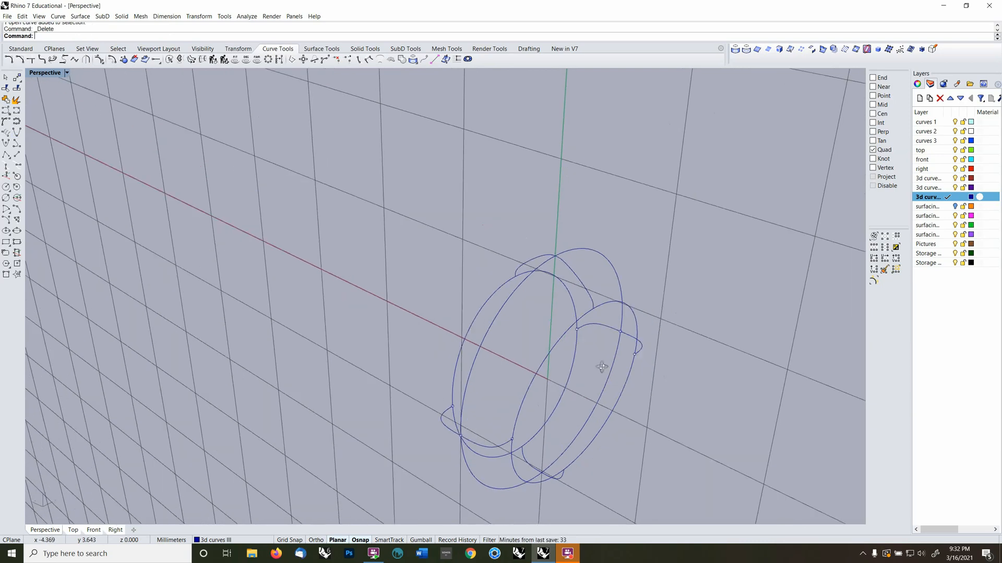
Set the construction plane to world Top and delete all the section point objects
key(F4)
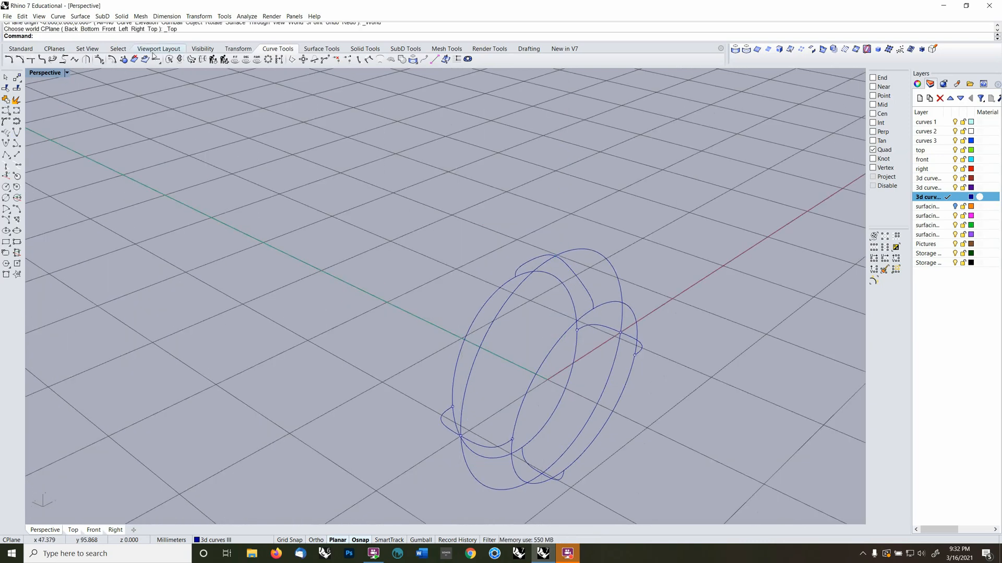
click(114, 49)
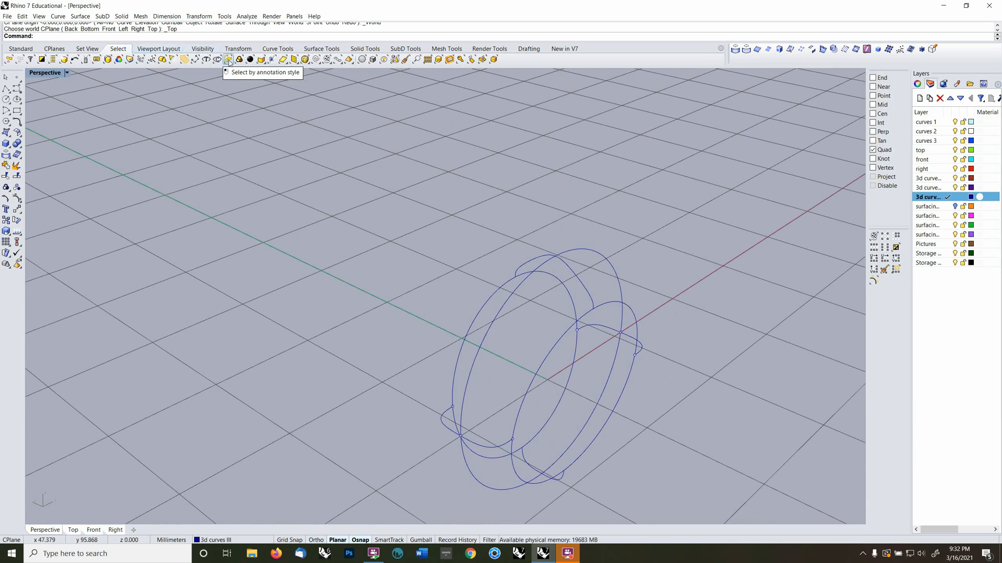
click(141, 59)
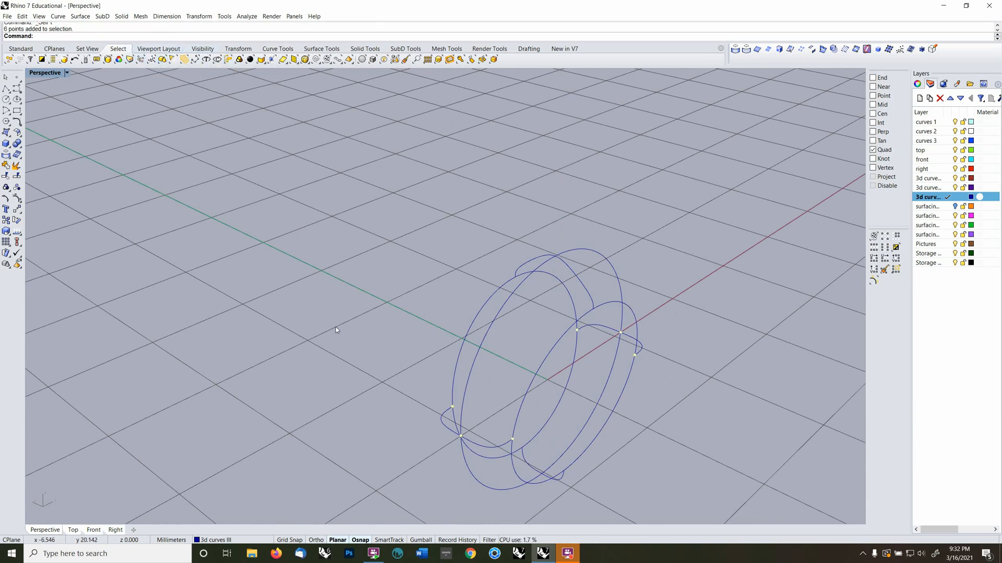
key(Delete)
right_drag(648, 349, 556, 312)
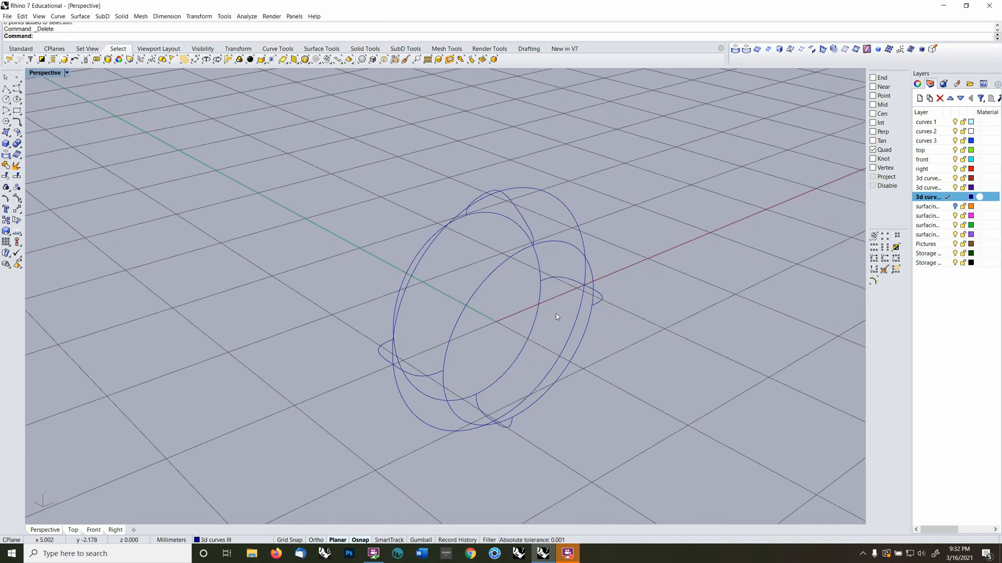
click(574, 248)
click(580, 218)
click(575, 215)
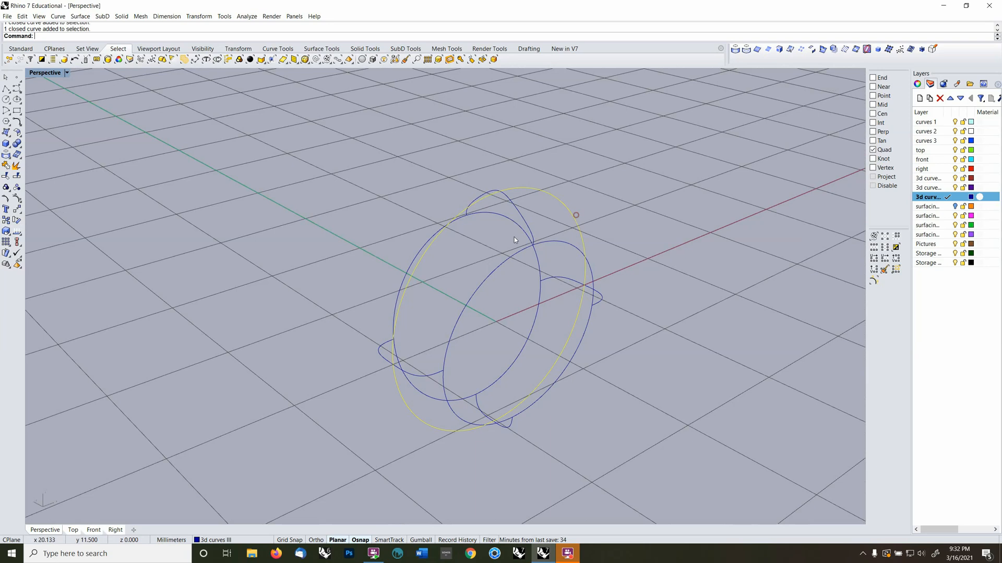
right_drag(492, 215, 494, 302)
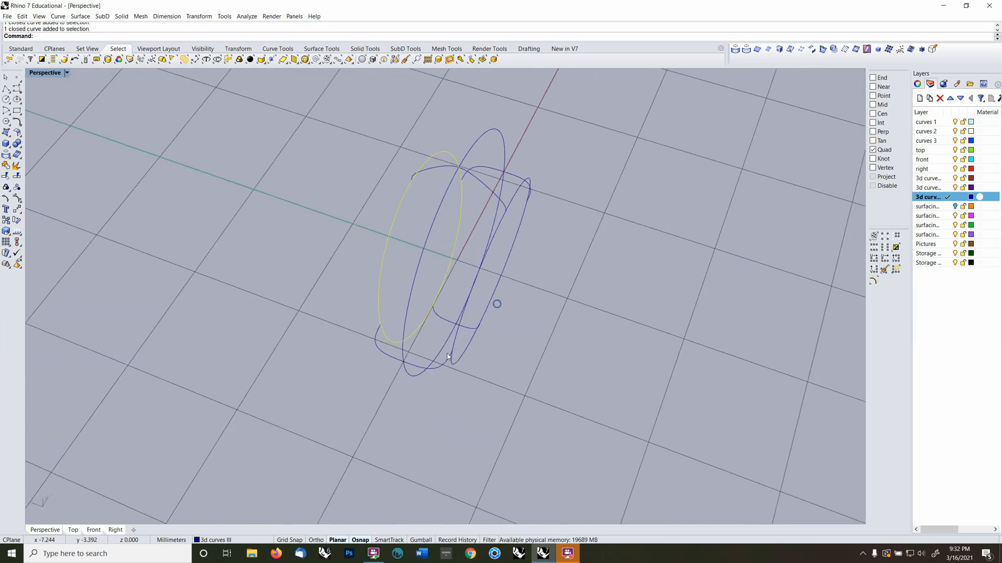
Try exploding the four cross-section profile curves between the tilted rings, and undo the explode
click(437, 374)
click(469, 329)
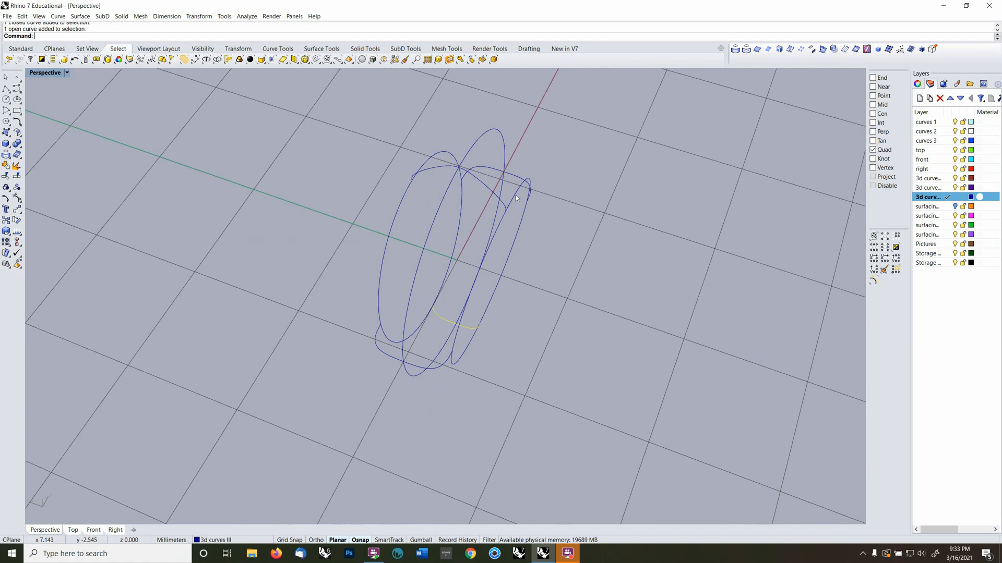
click(514, 173)
click(484, 184)
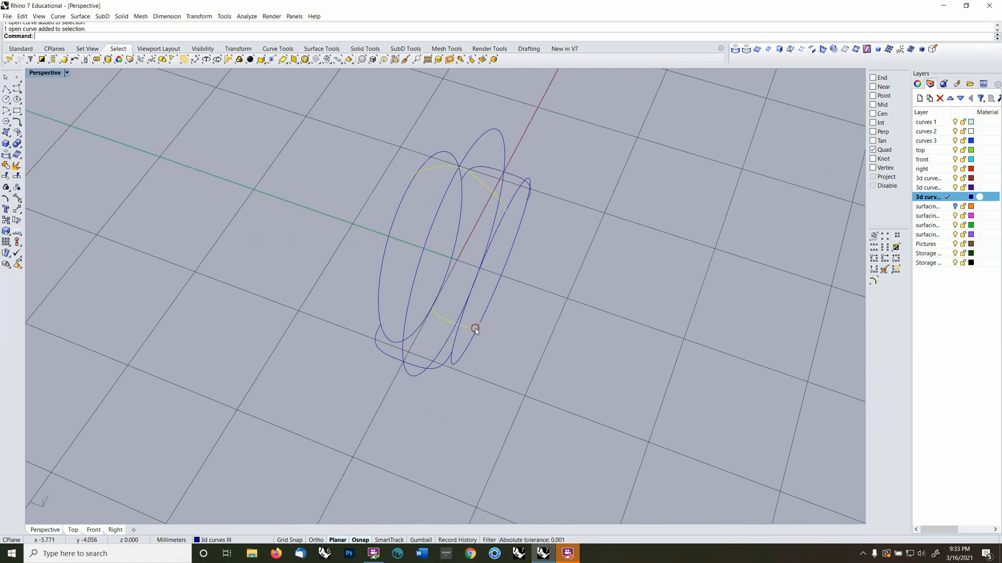
shift+click(436, 365)
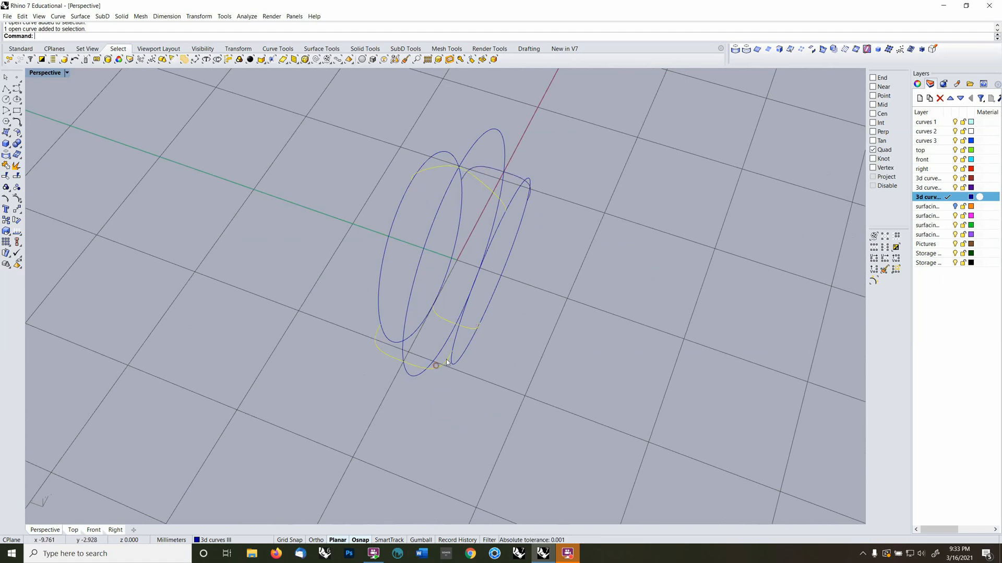
shift+click(511, 178)
right_drag(511, 286, 148, 286)
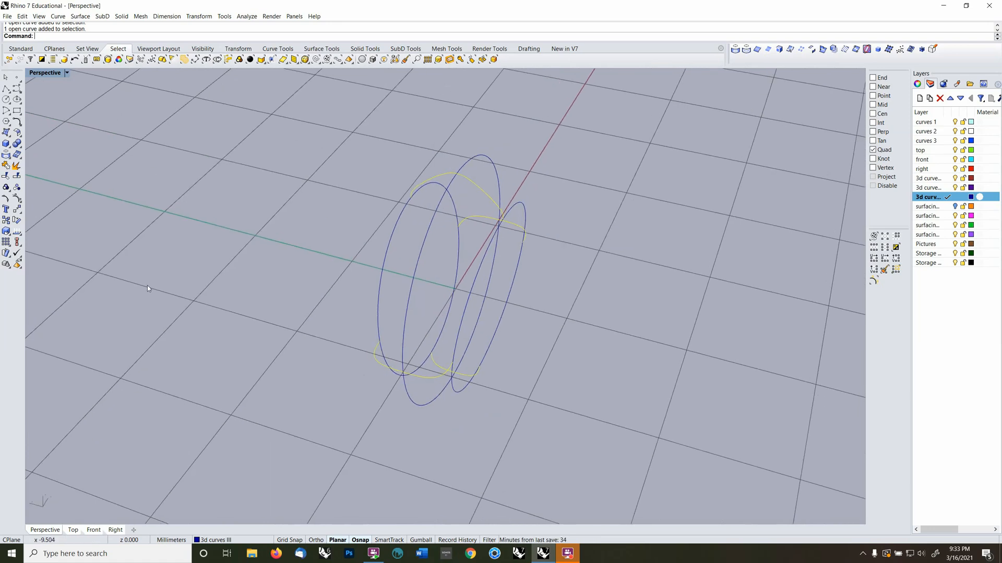
click(17, 166)
key(ctrl+z)
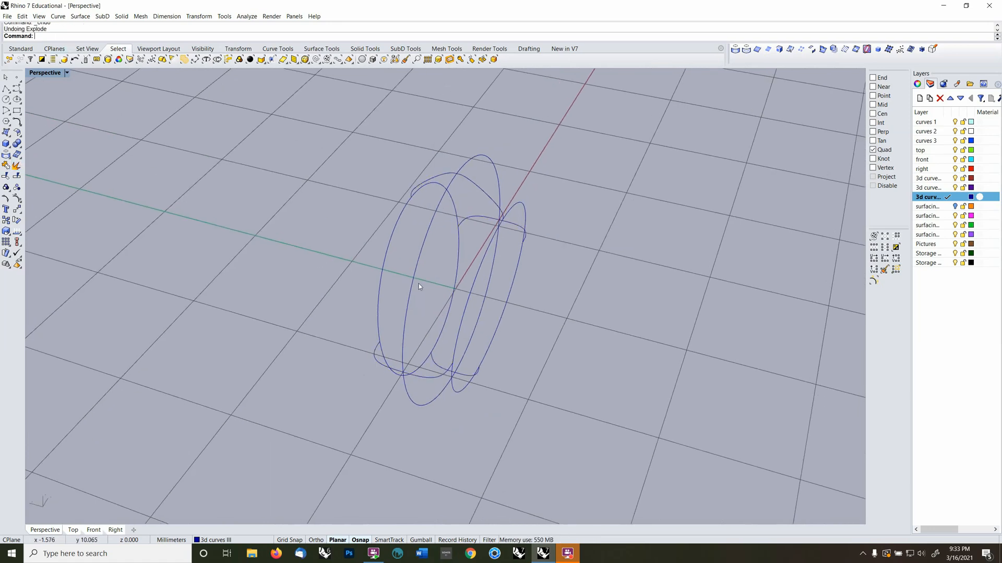
Make the magenta surfacing 2 layer the current layer
mouse_move(530, 297)
right_down()
mouse_move(499, 299)
mouse_move(514, 296)
right_up()
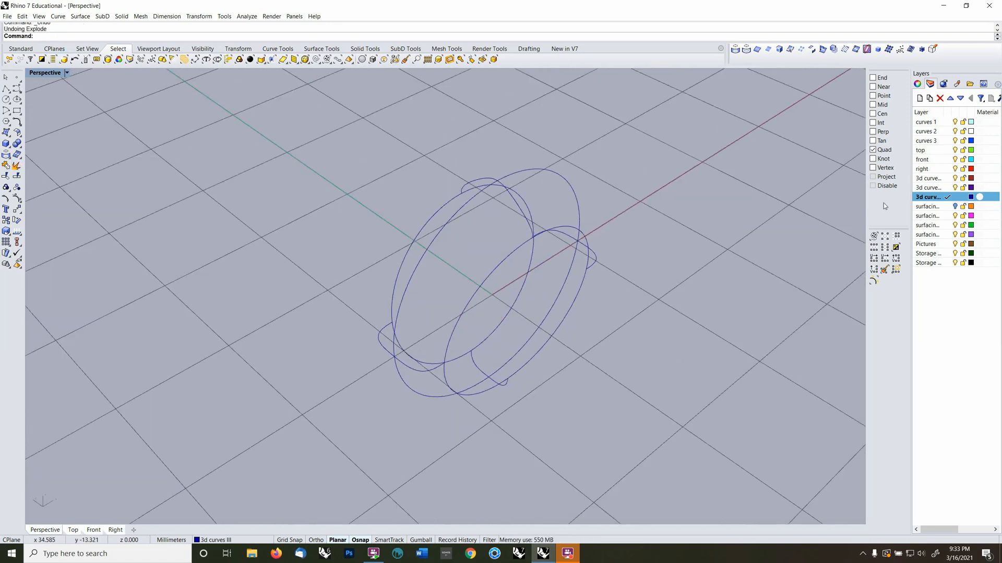
click(948, 216)
right_drag(735, 321, 720, 313)
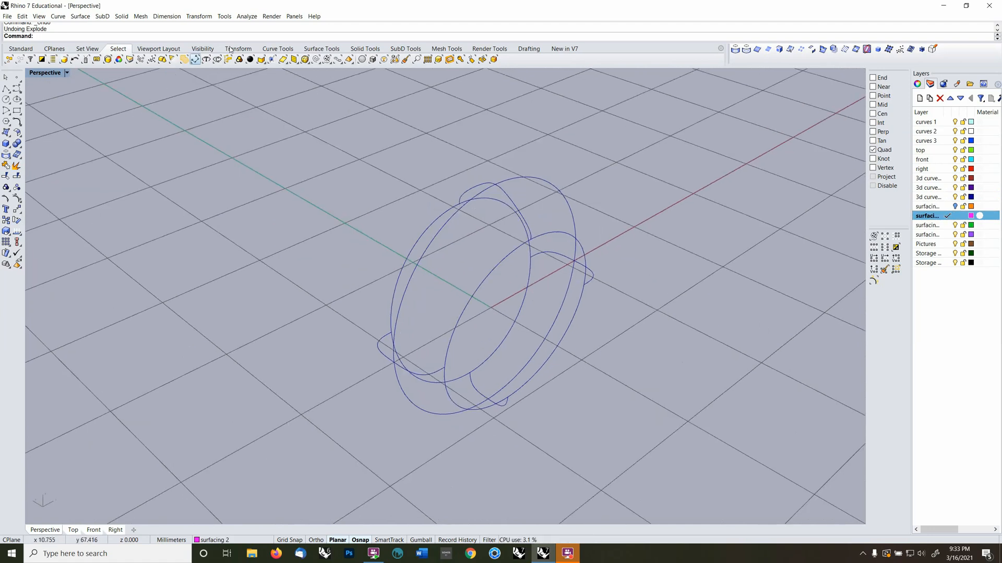
Start a two-rail sweep using the two tilted rings as the first and second rails
click(312, 49)
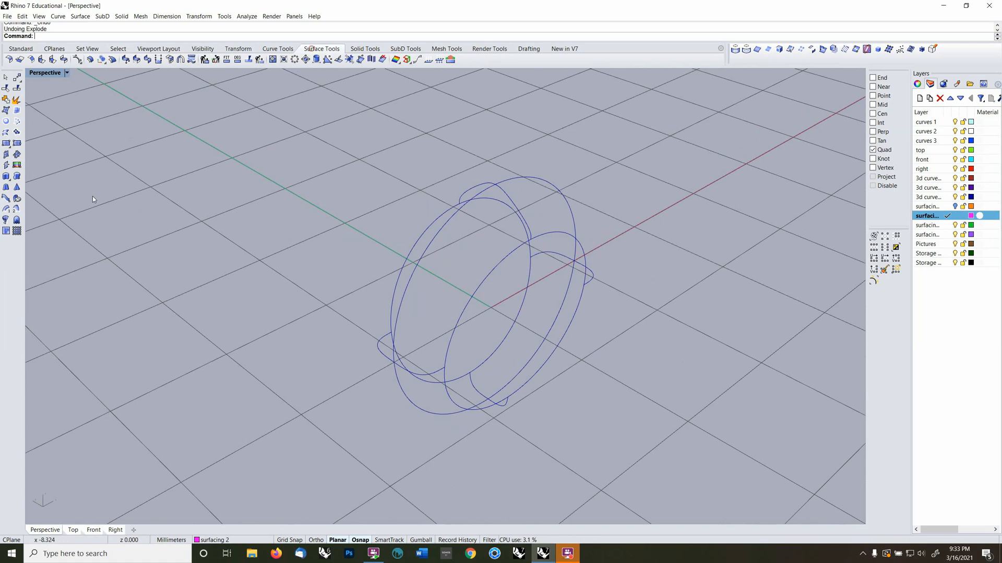
click(18, 209)
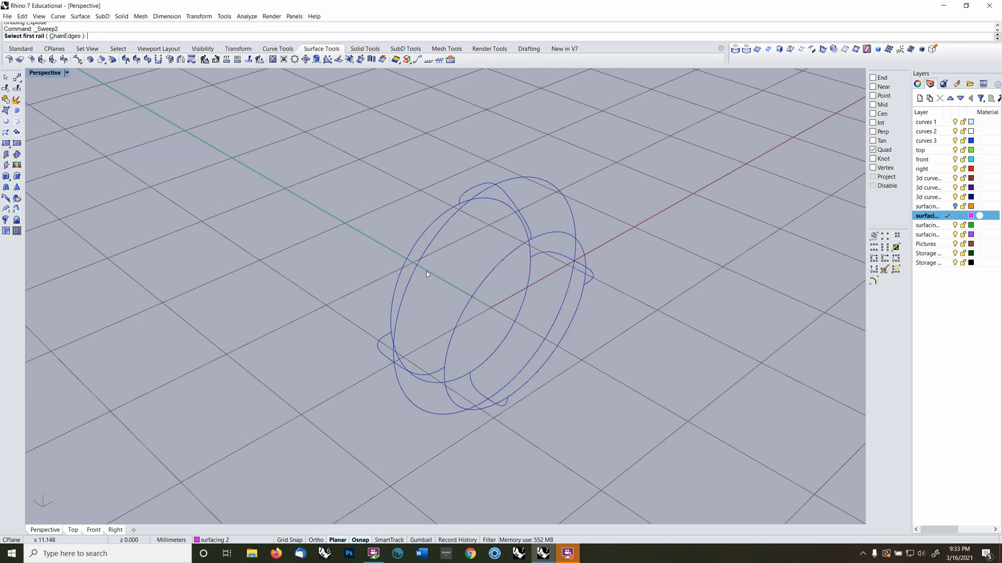
click(452, 349)
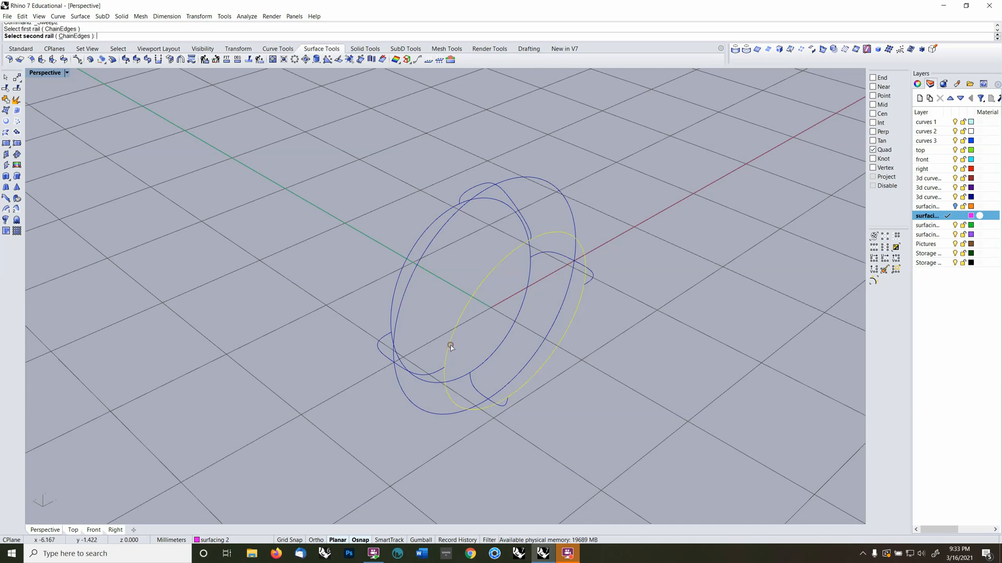
click(392, 311)
right_drag(449, 355, 476, 371)
Use the four profile curves as the sweep's cross sections, picked in order around the ring starting from the lowest one
click(485, 440)
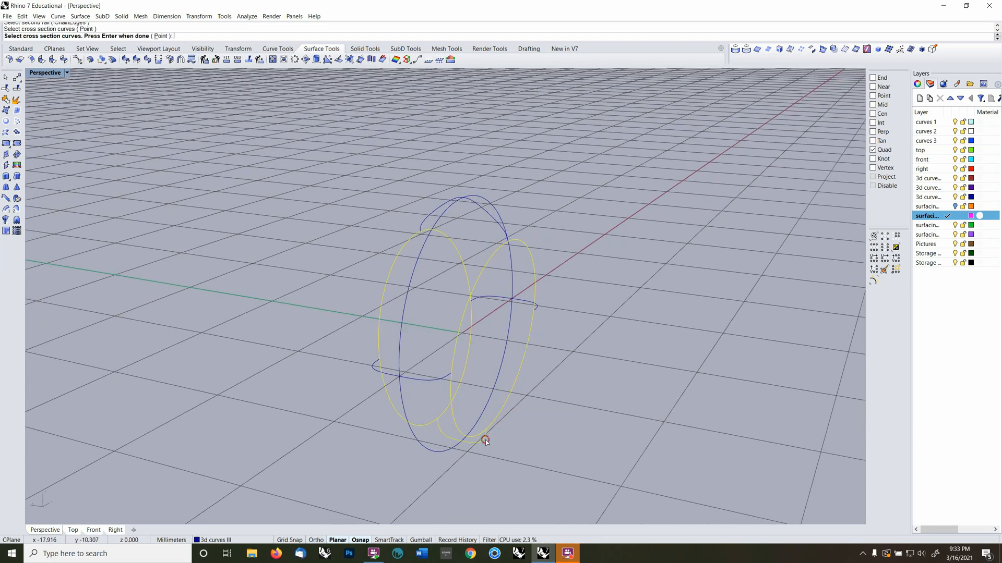
click(433, 380)
click(493, 219)
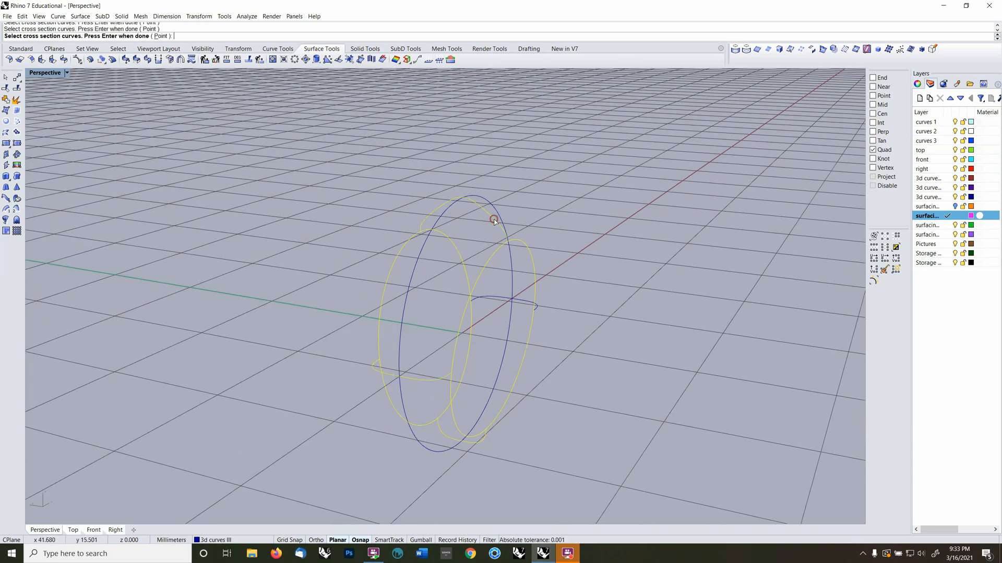
click(533, 307)
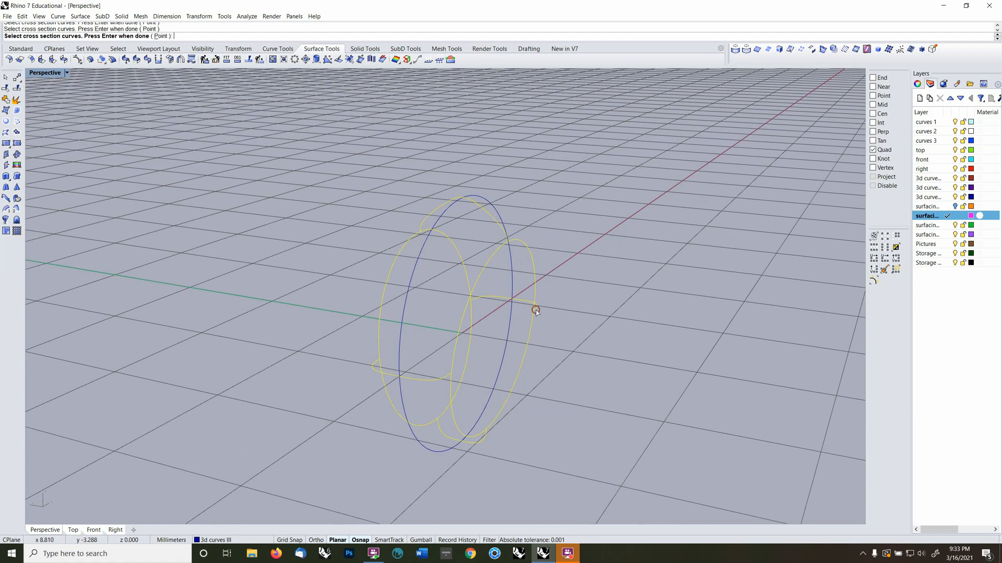
right_click(590, 361)
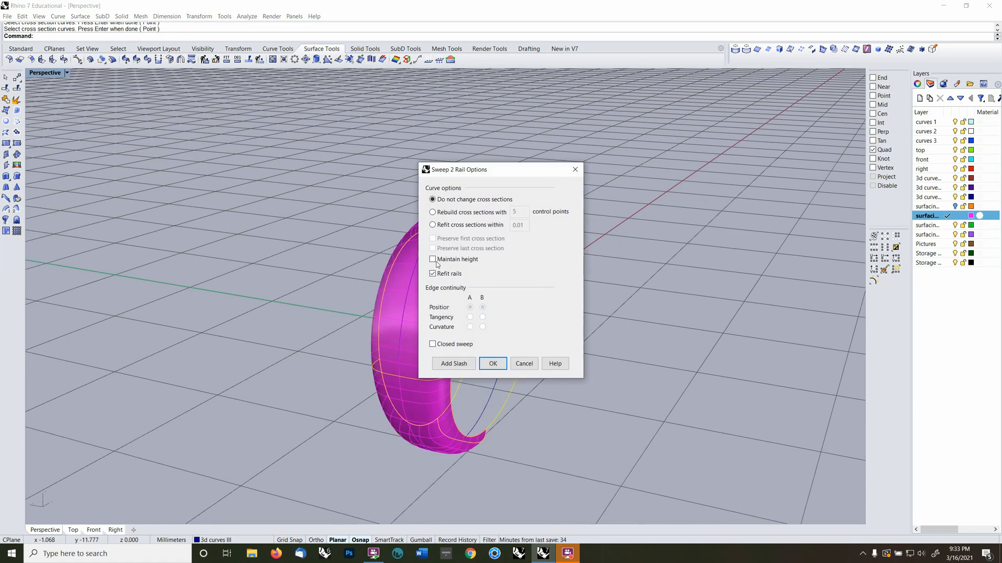
Make it a closed sweep with the cross sections unchanged, and examine the preview from several sides
drag(501, 173, 653, 160)
right_drag(518, 443, 435, 441)
click(585, 332)
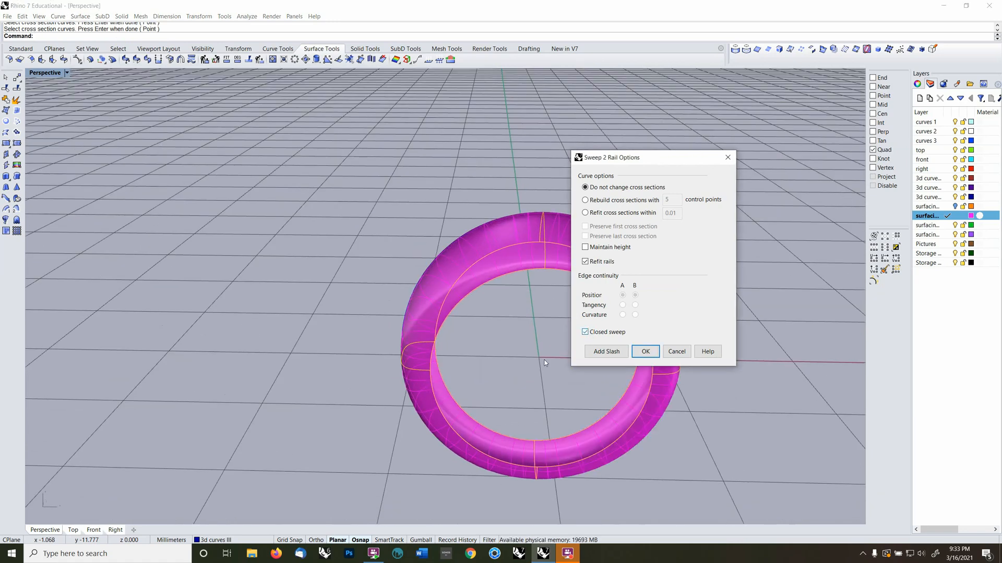
right_drag(406, 409, 512, 374)
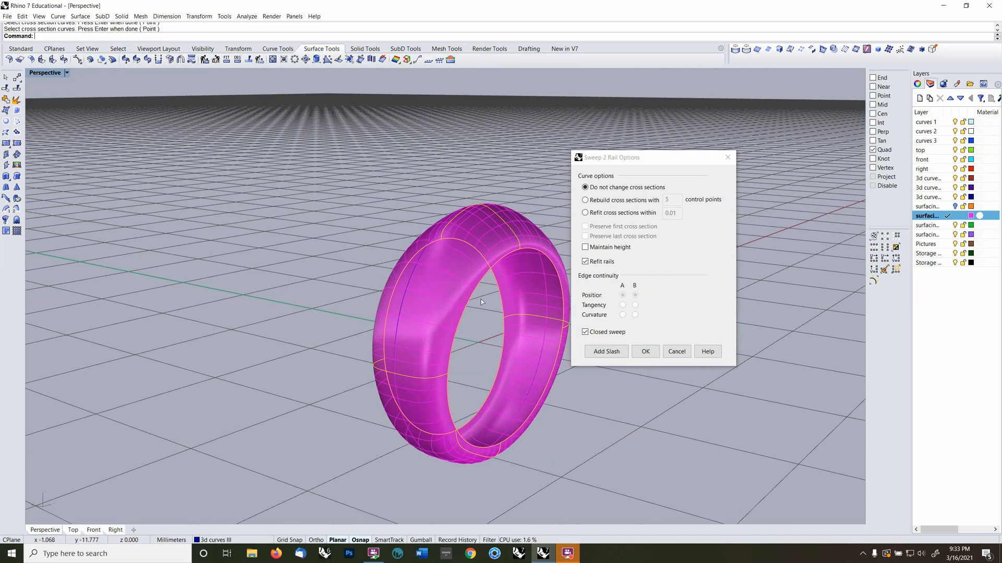
right_drag(481, 301, 493, 310)
right_drag(490, 321, 471, 342)
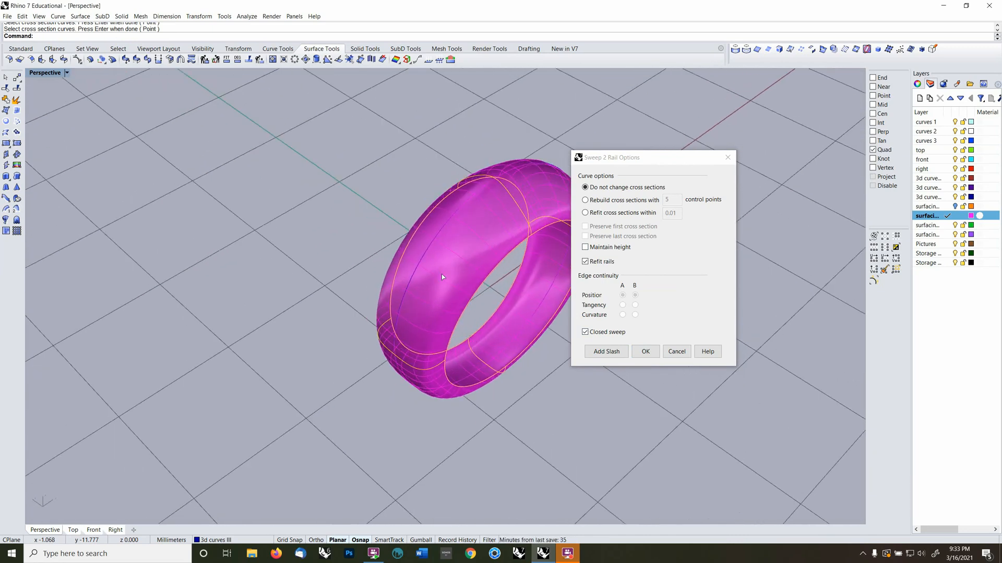
right_drag(504, 345, 553, 302)
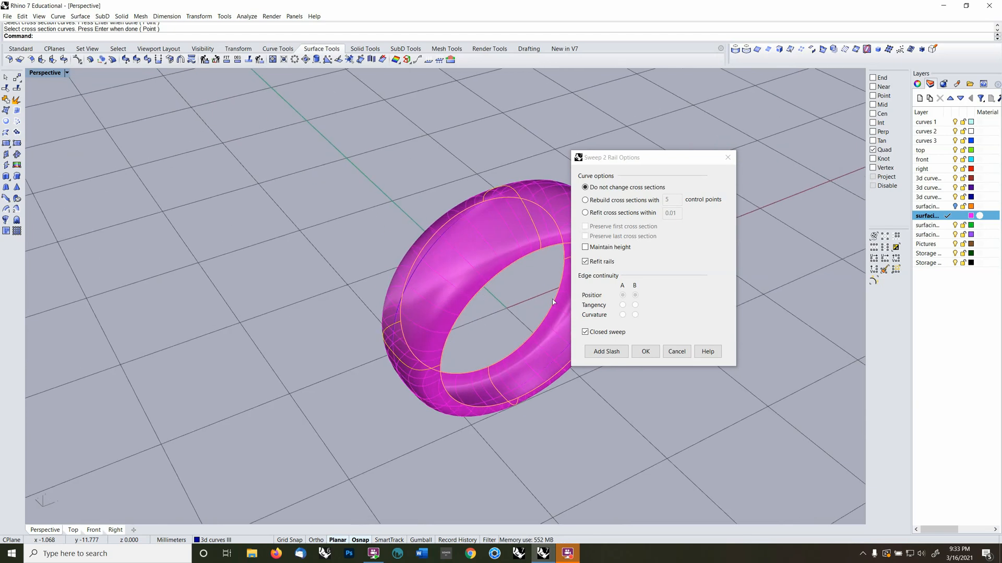
Turn on Maintain height for the sweep and compare the previewed ring shape
click(585, 248)
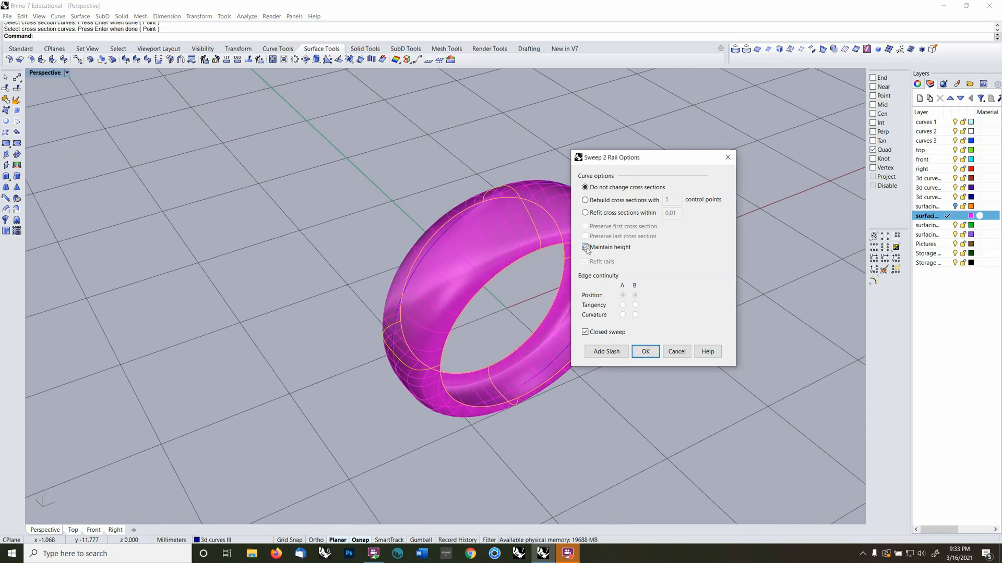
right_drag(403, 364, 496, 342)
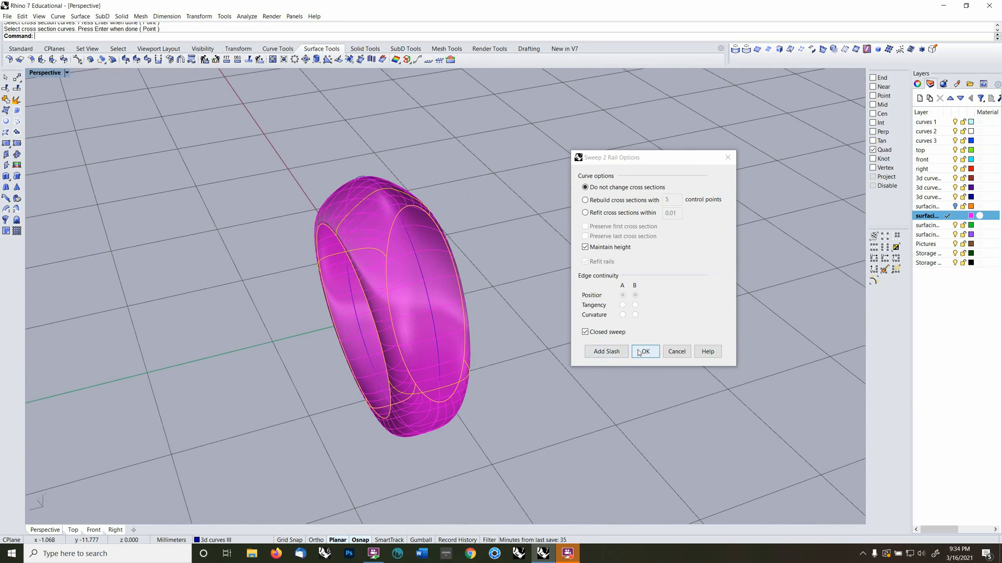
right_drag(512, 380, 417, 360)
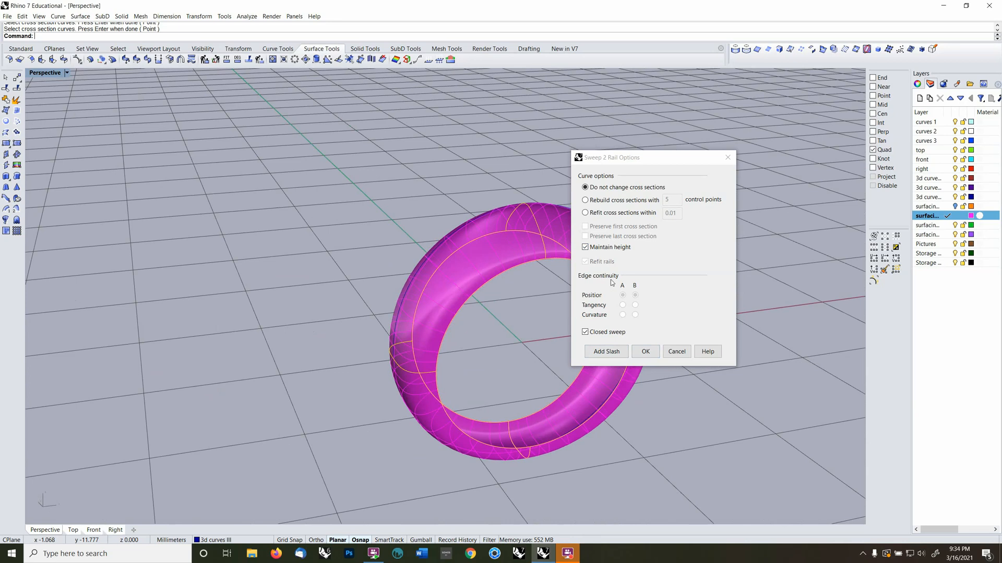
Add a slash to the sweep between a point on one tilted rail and a point on the other near the ring's top
click(607, 352)
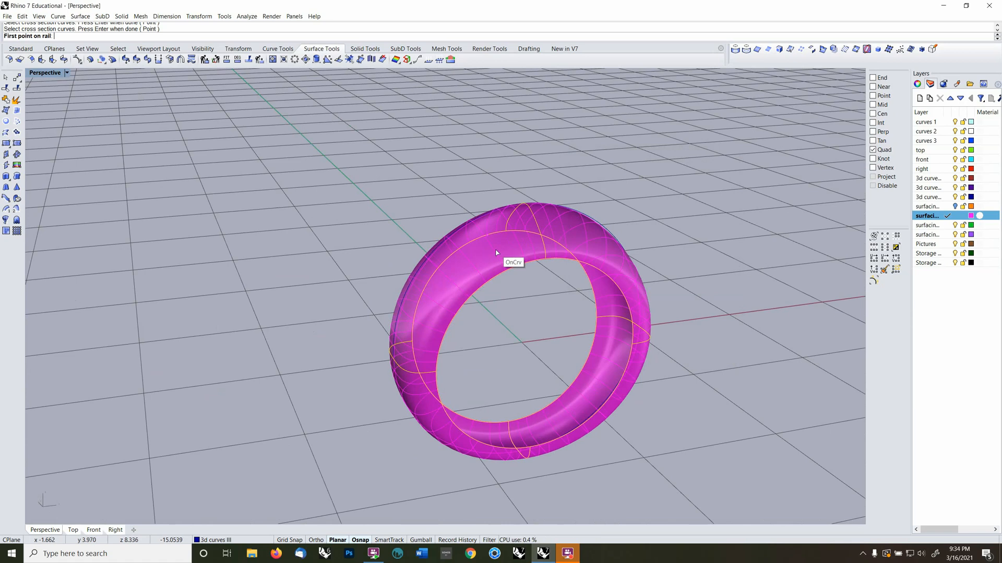
click(512, 266)
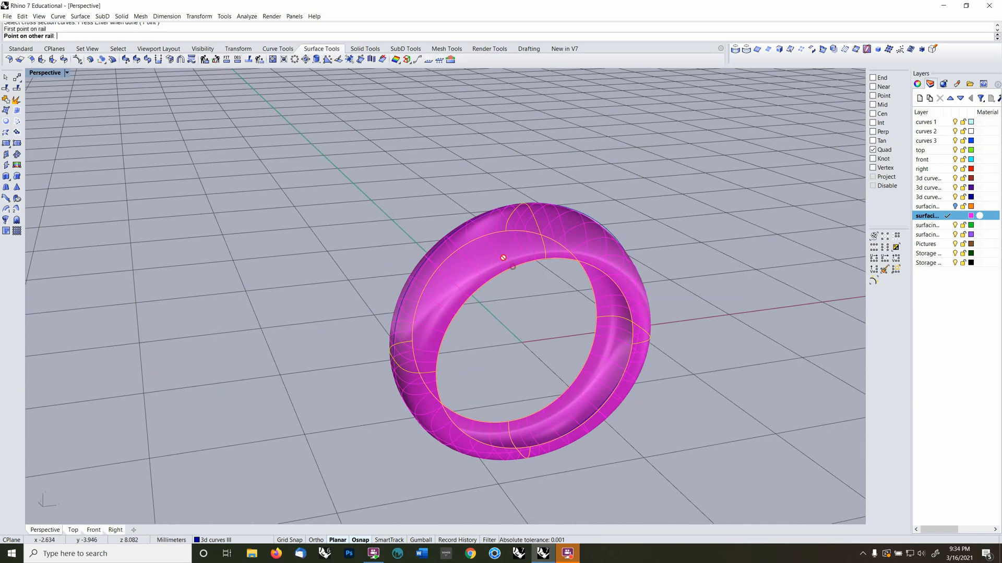
right_drag(496, 235, 447, 313)
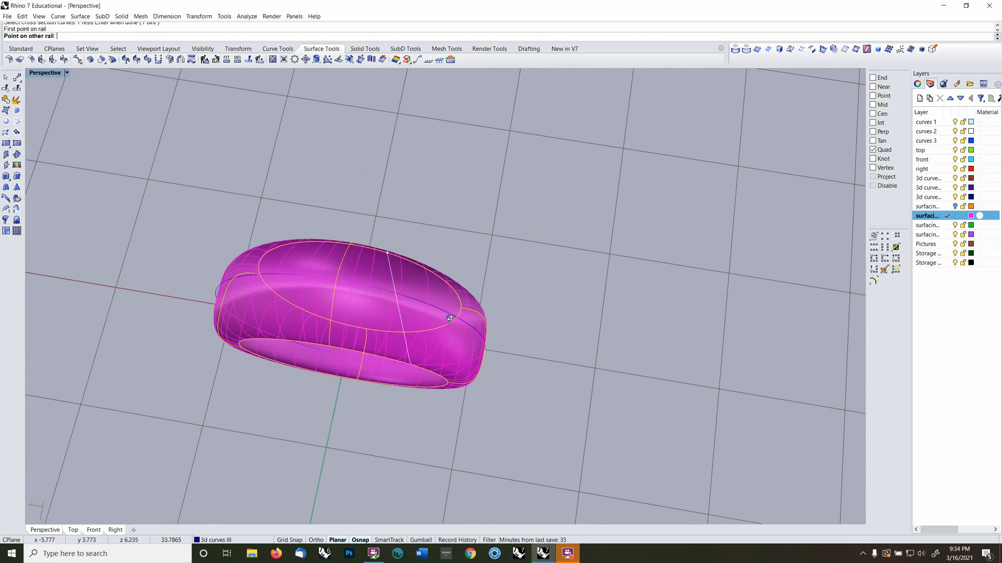
click(406, 362)
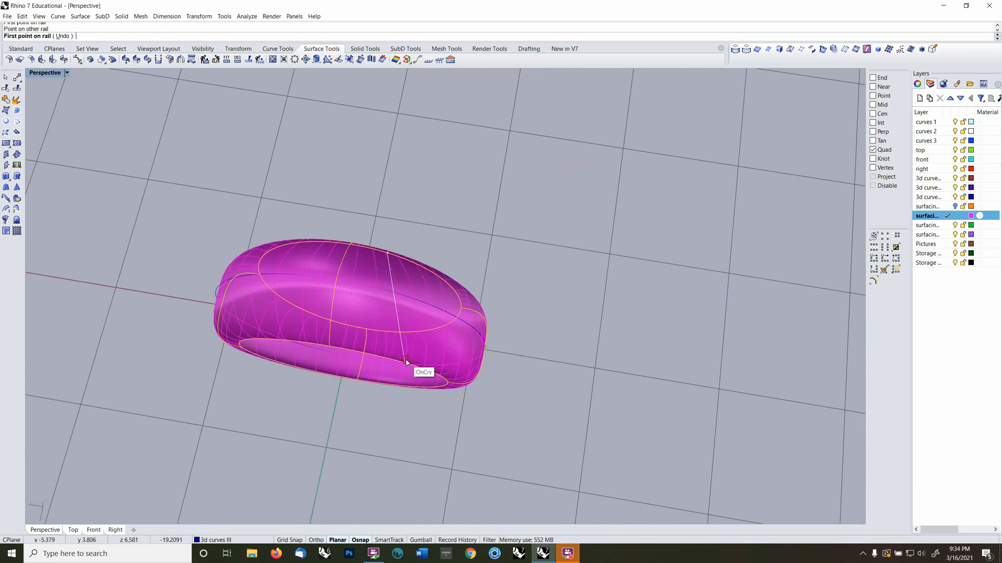
right_drag(465, 381, 362, 320)
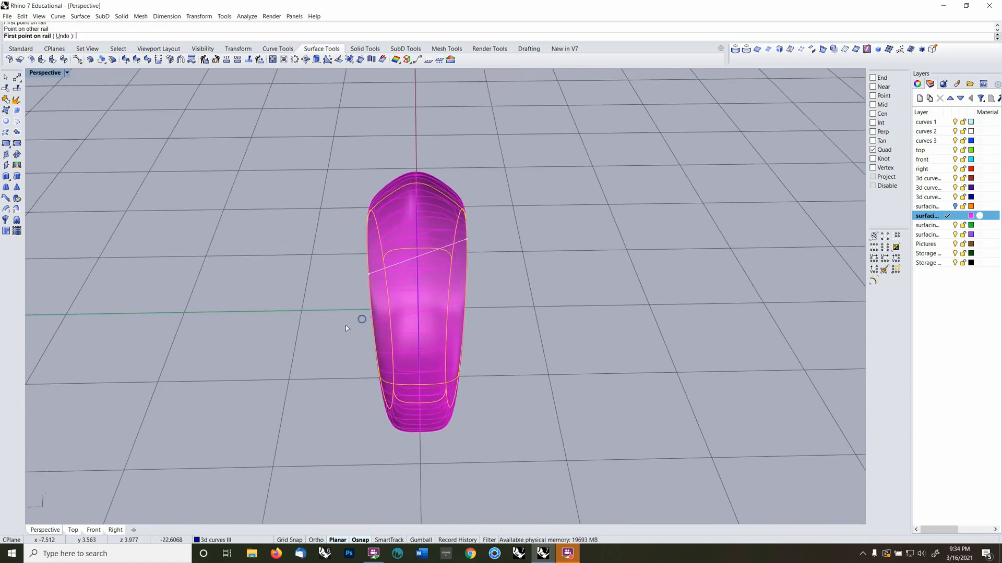
right_click(360, 288)
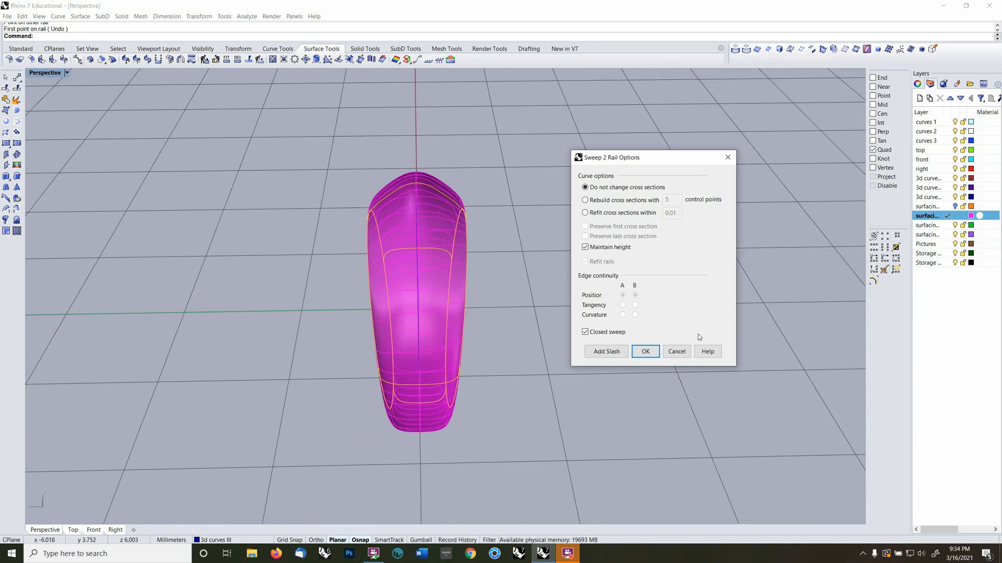
Create the two-rail sweep surface and hide the 3d curves III layer
click(645, 351)
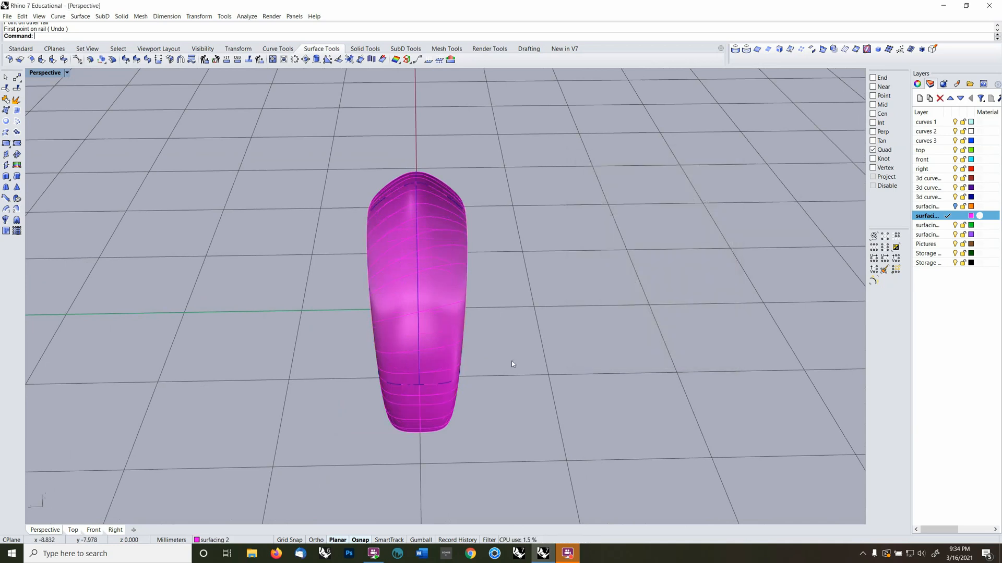
right_drag(512, 364, 869, 221)
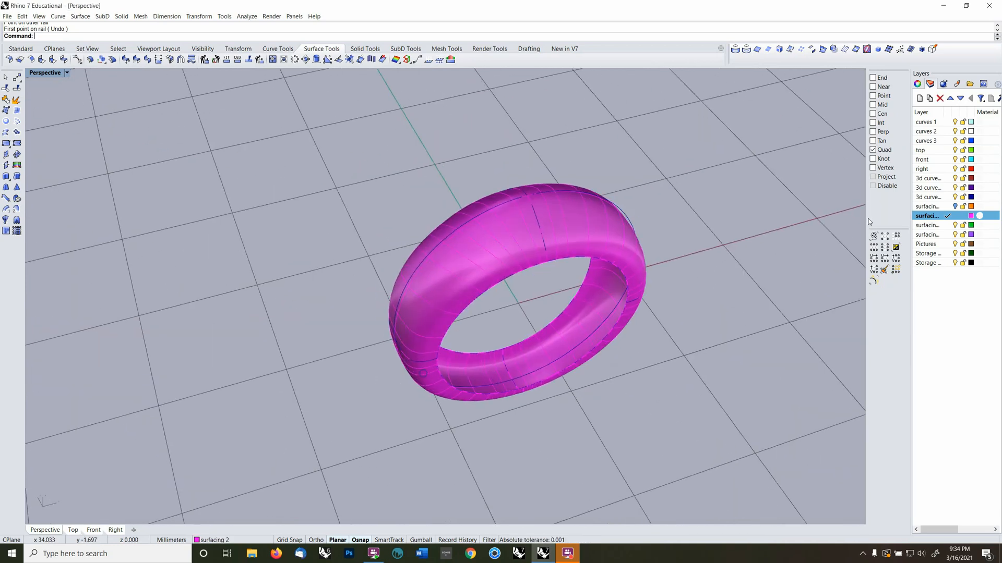
click(955, 198)
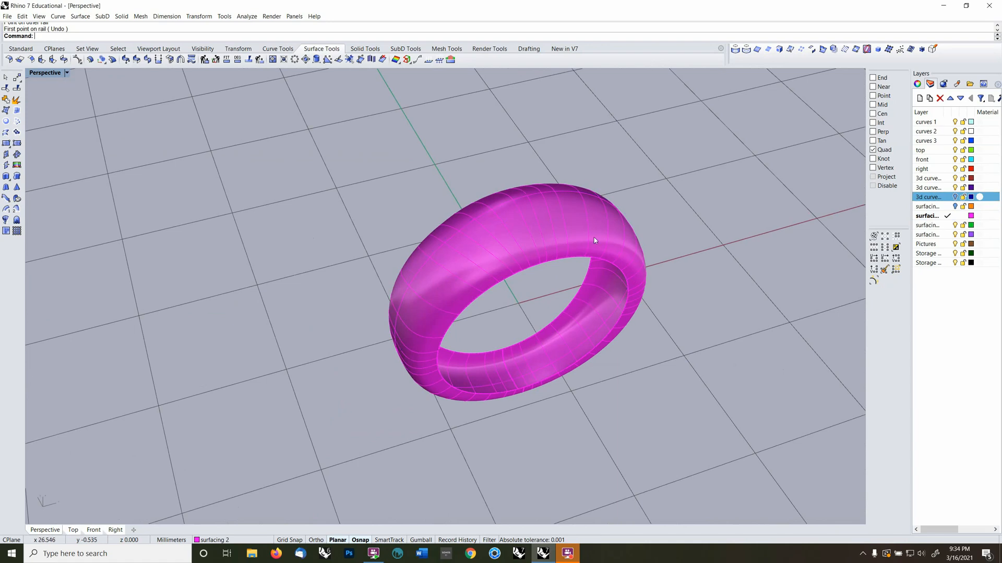
Try to explode the swept ring surface
click(527, 208)
scroll(468, 253, up, 4)
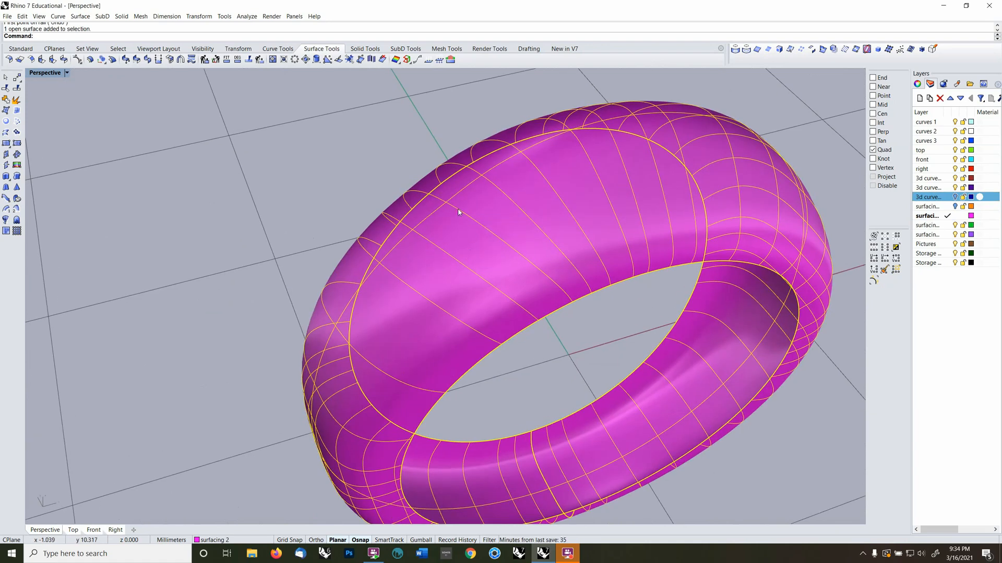
click(17, 100)
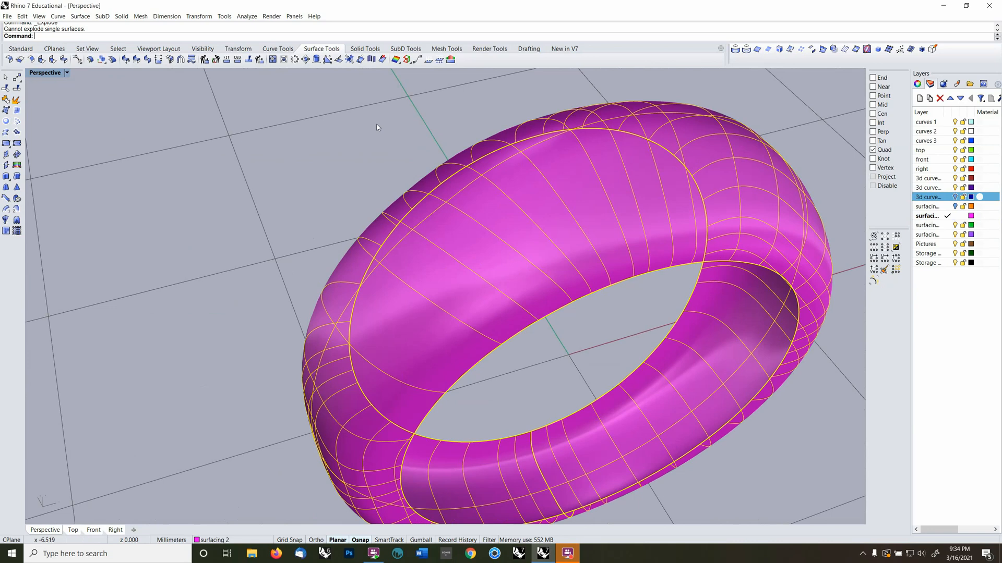
Undo the two-rail sweep that created the ring surface
right_drag(684, 273, 688, 280)
key(ctrl+z)
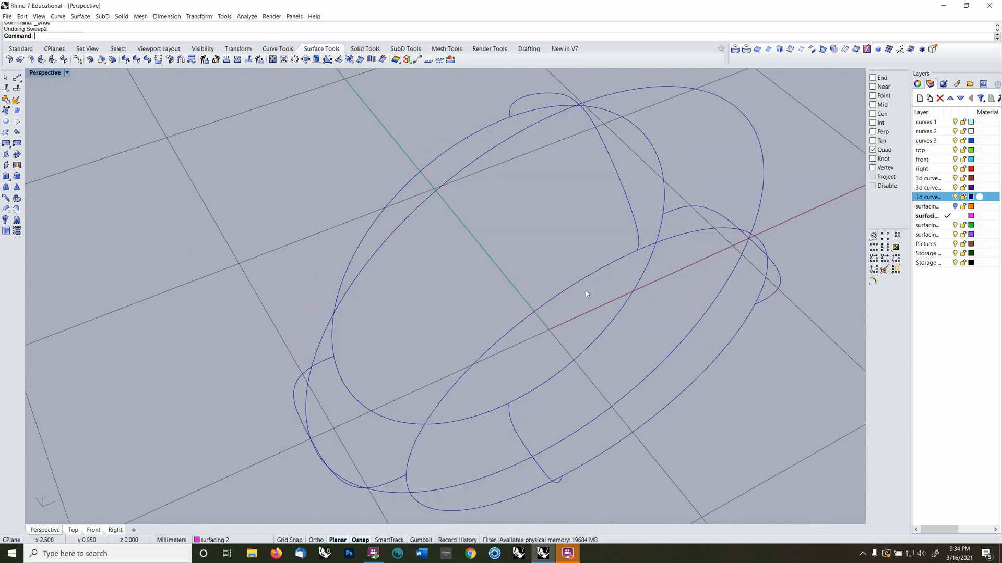
scroll(585, 260, down, 3)
click(593, 184)
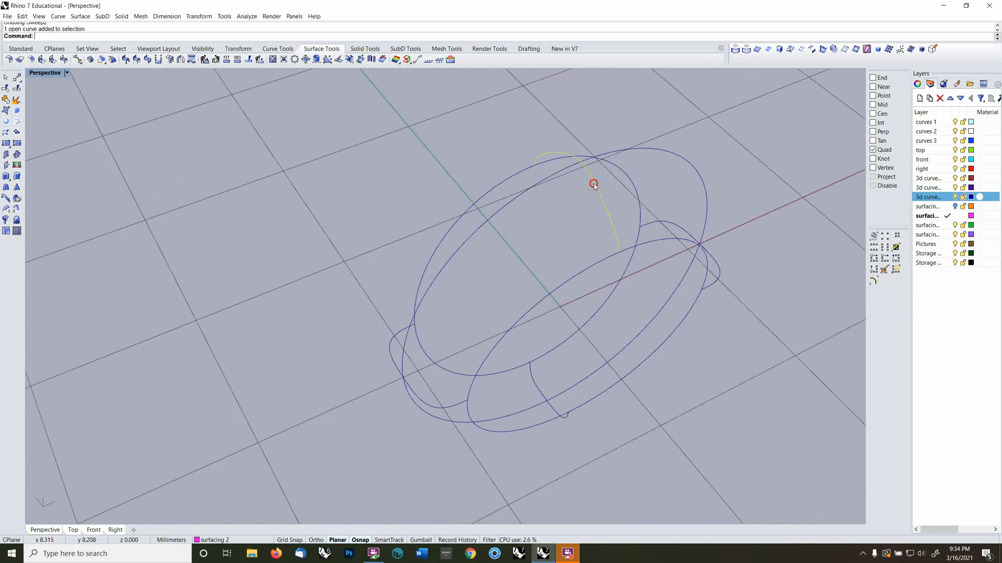
right_drag(588, 187, 510, 287)
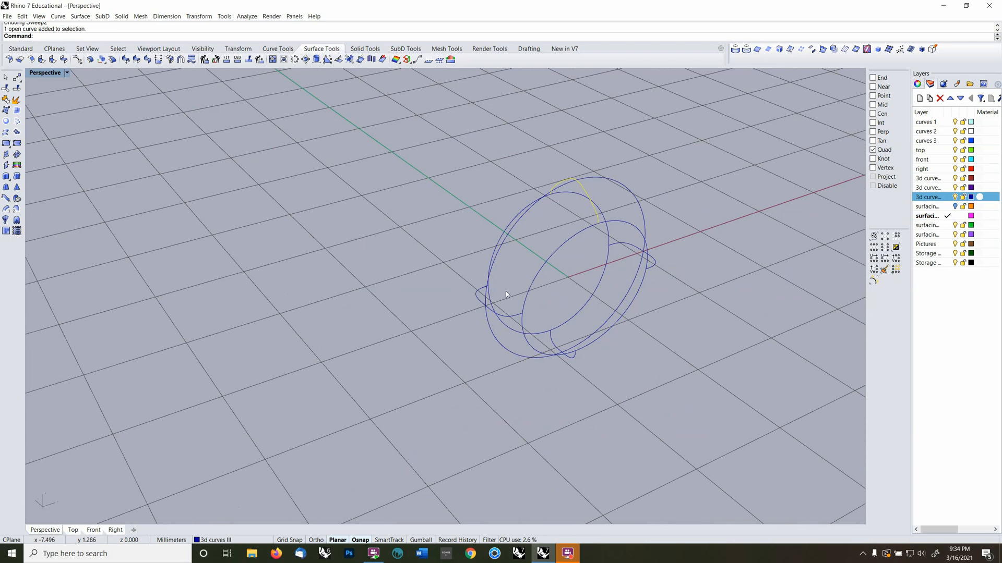
click(17, 208)
key(Escape)
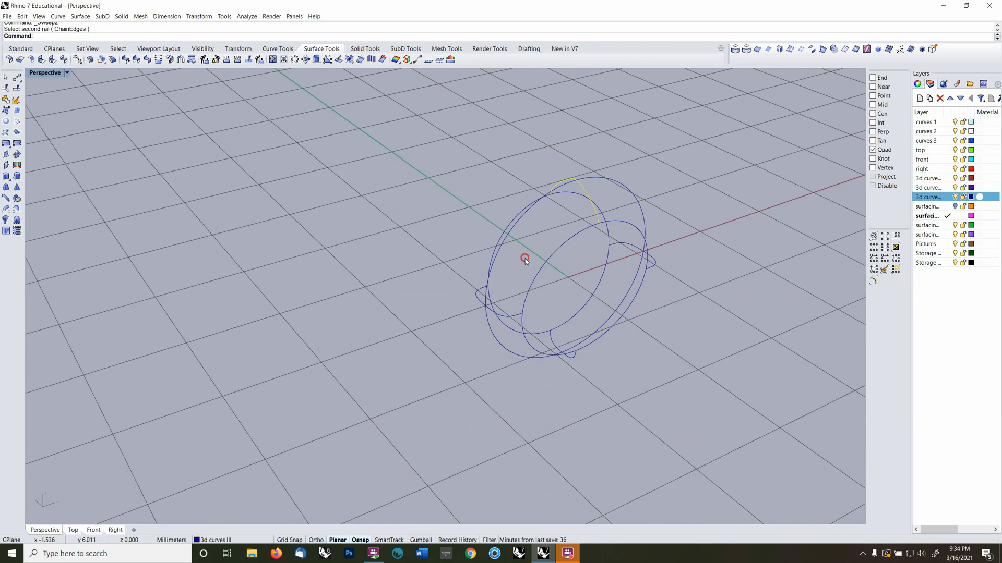
Create a closed two-rail sweep from the two tilted ring rails and the cross-section profiles, with Maintain height on and cross sections unchanged
right_click(525, 259)
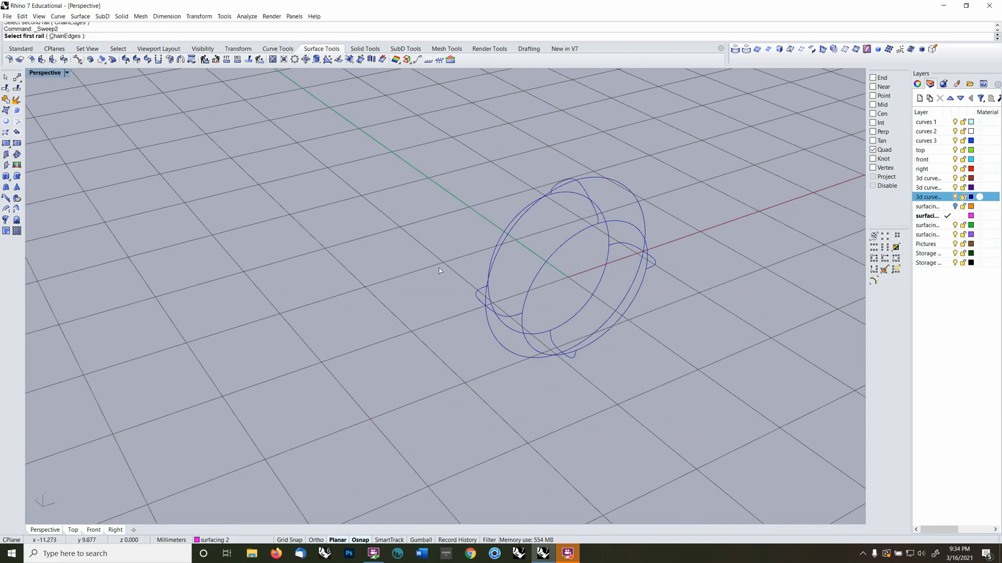
click(543, 266)
click(499, 250)
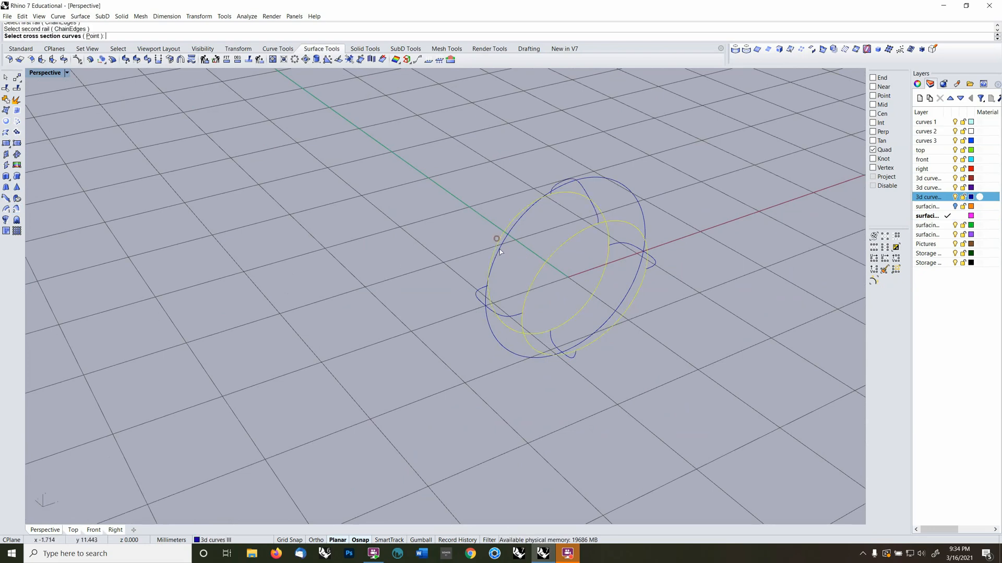
click(576, 359)
click(506, 315)
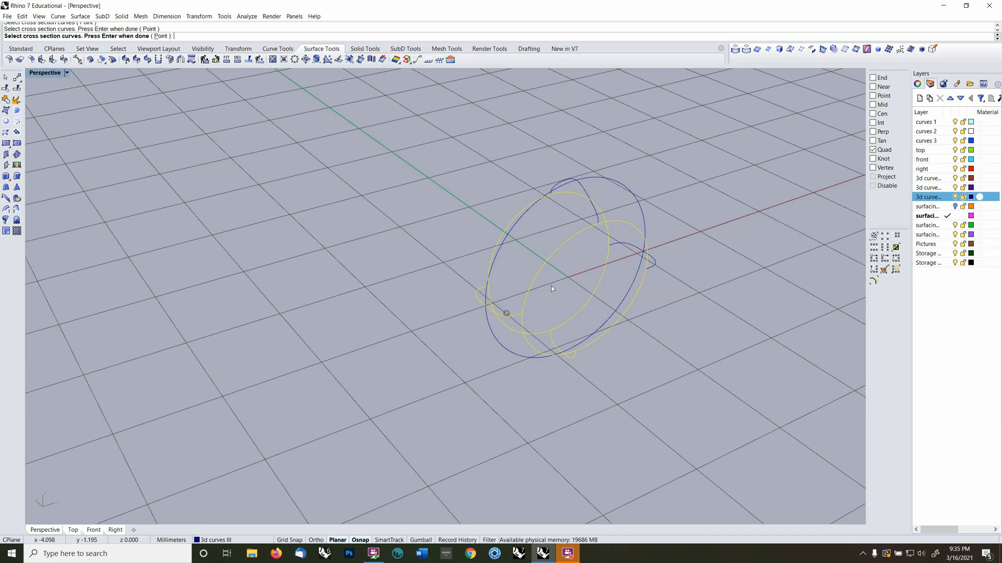
click(587, 199)
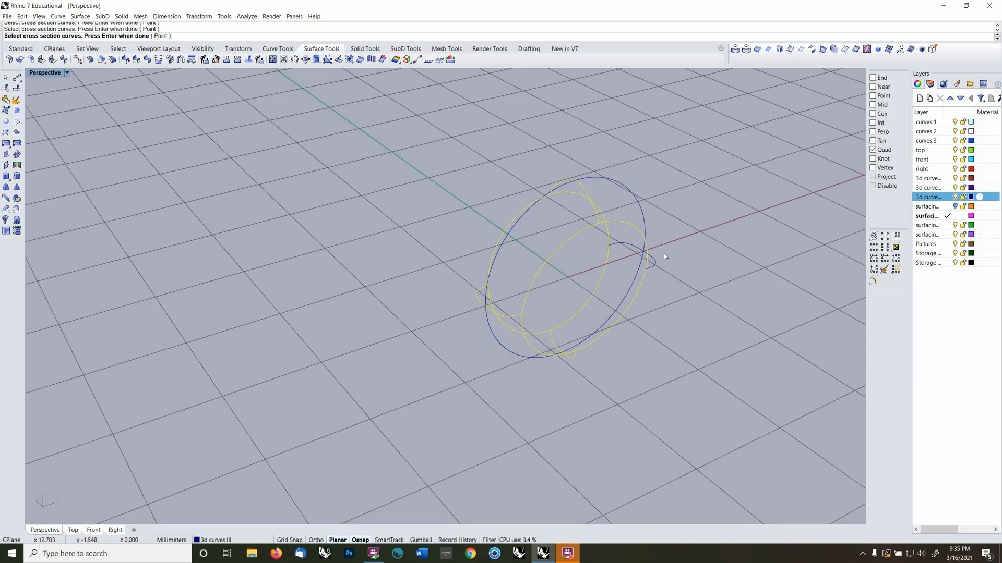
key(Return)
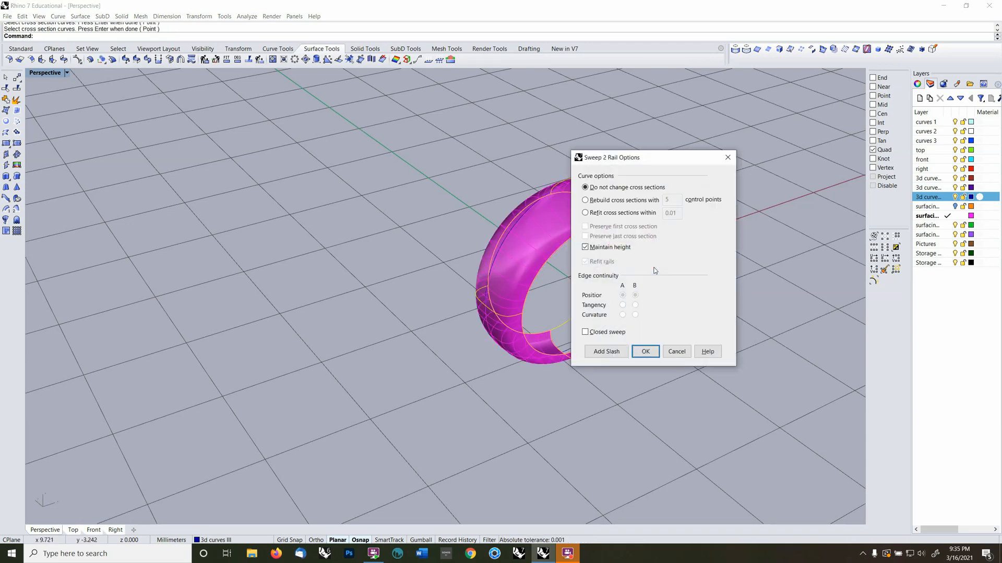
click(585, 332)
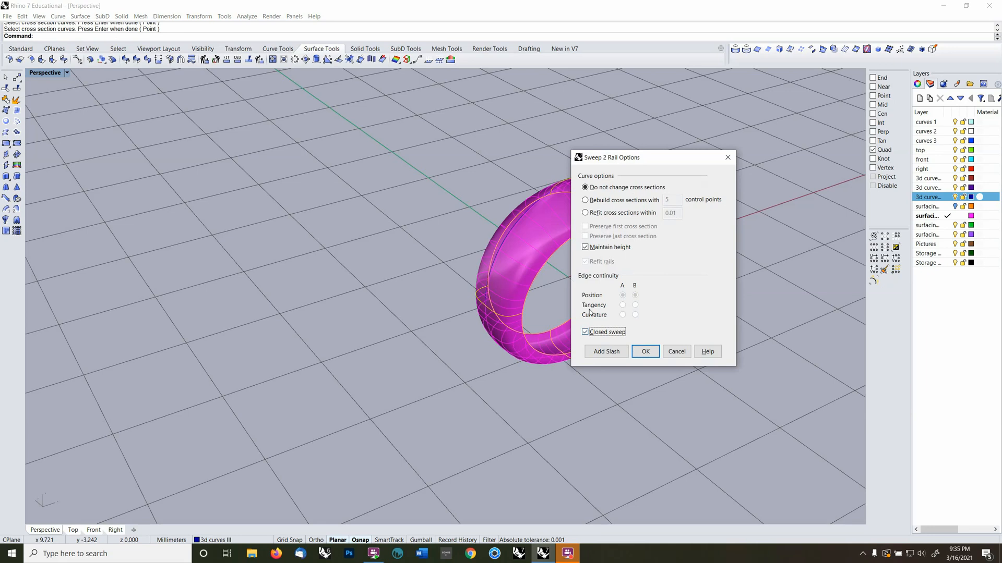
click(646, 351)
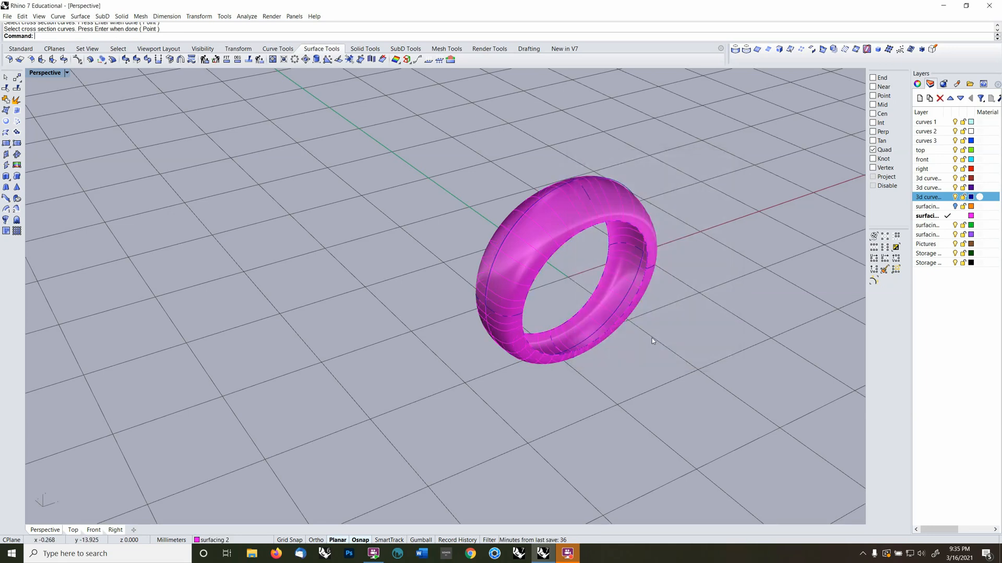
Display the swept ring surface with an environment map and inspect its reflections and shape from several angles
right_drag(651, 338, 574, 292)
click(552, 248)
right_drag(552, 248, 515, 286)
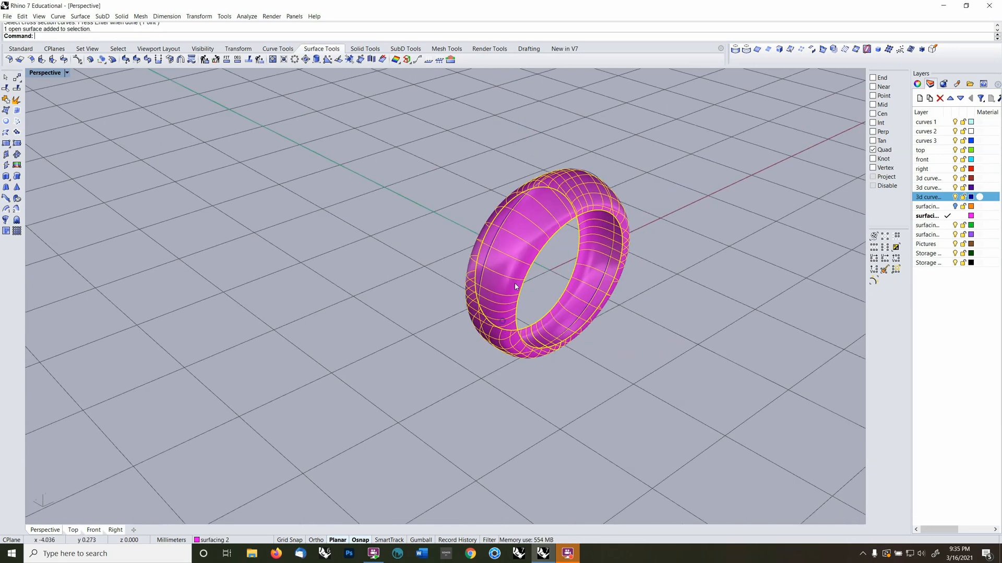
text(emap)
key(Return)
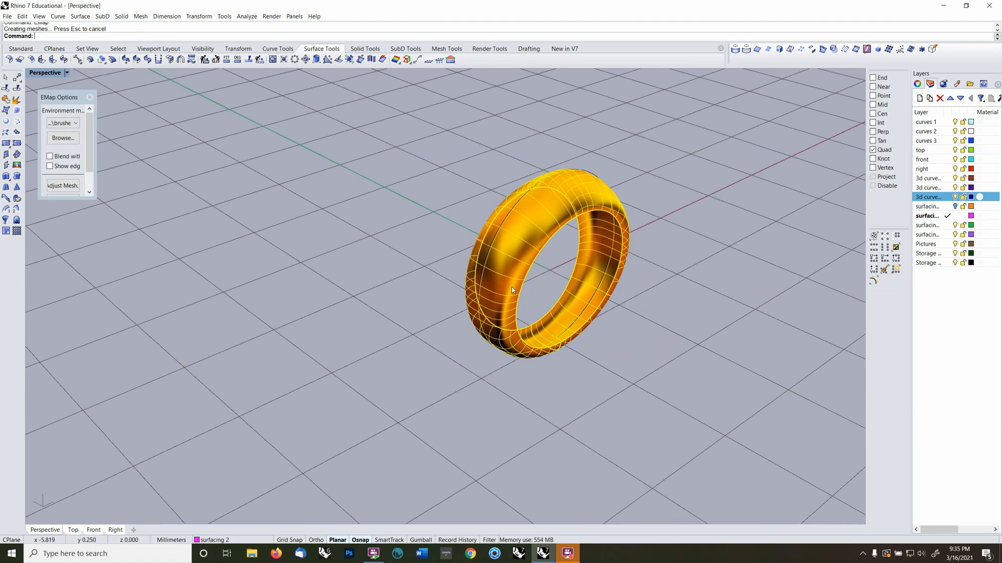
click(498, 363)
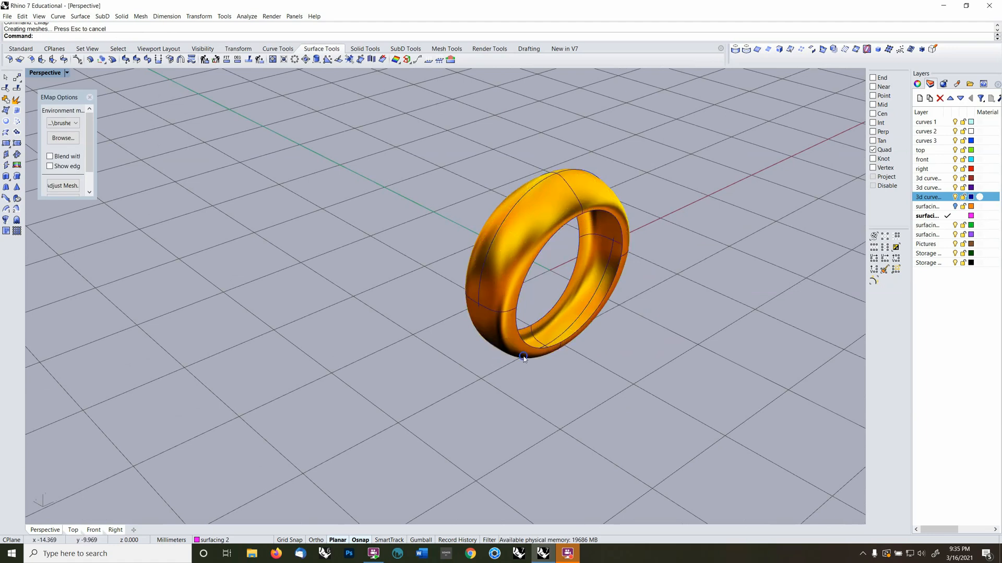
right_drag(524, 359, 456, 325)
scroll(538, 263, up, 4)
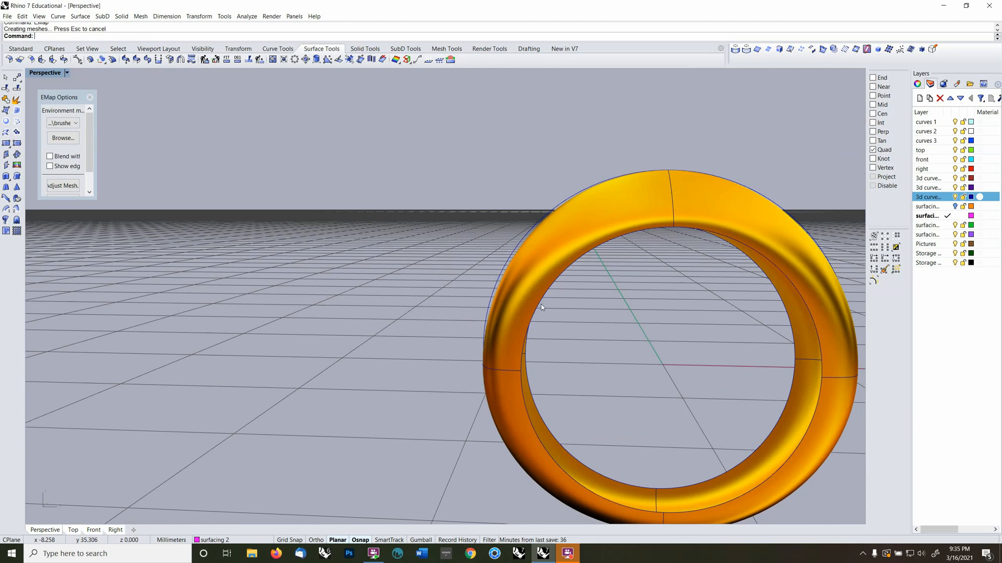
Compare the ring surface's silhouette with the outer ring curve in the Front view, and end the environment map analysis back in Perspective
key(ctrl+F1)
key(ctrl+F2)
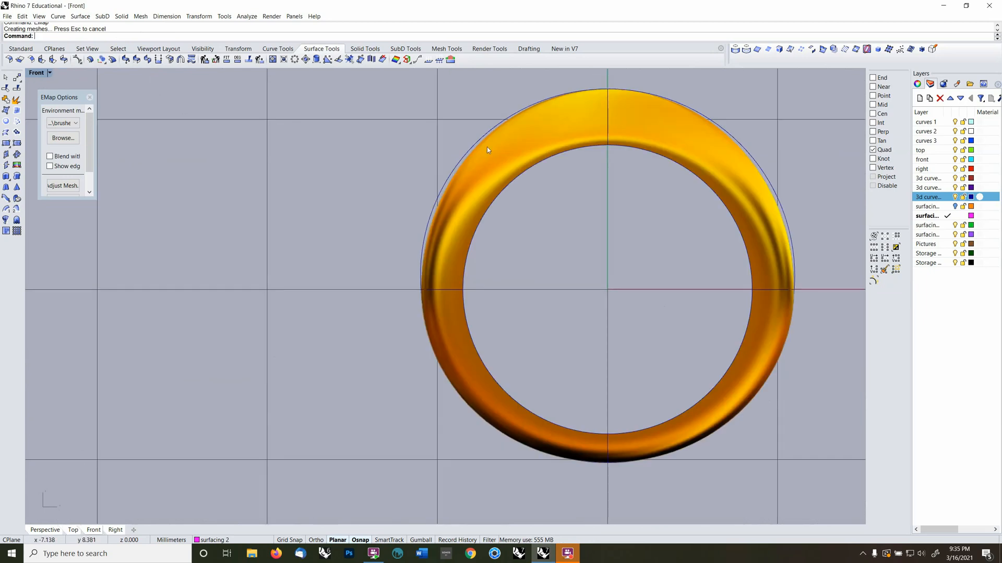
right_drag(488, 150, 393, 248)
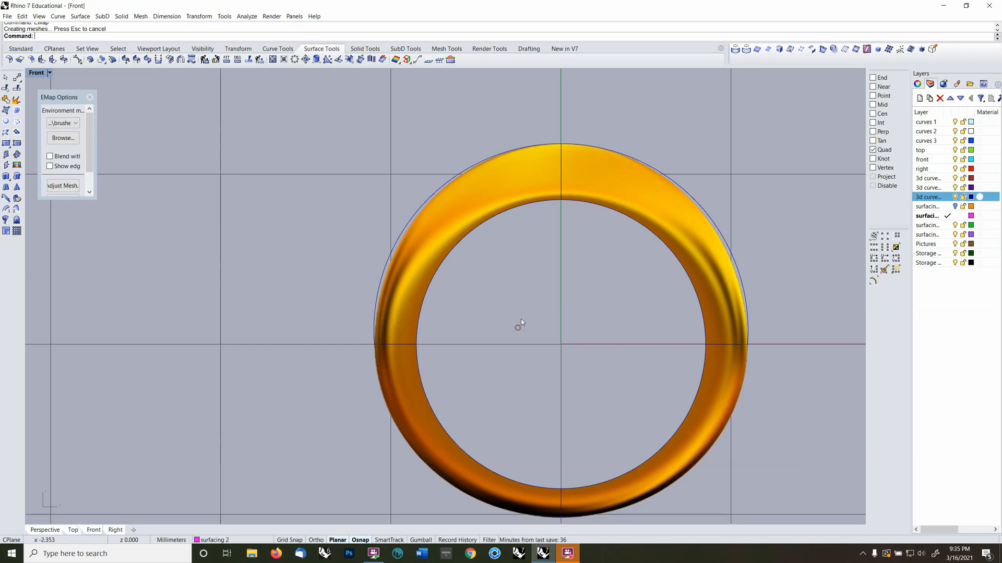
key(ctrl+Tab)
key(ctrl+Tab)
right_drag(604, 370, 464, 383)
scroll(499, 392, down, 2)
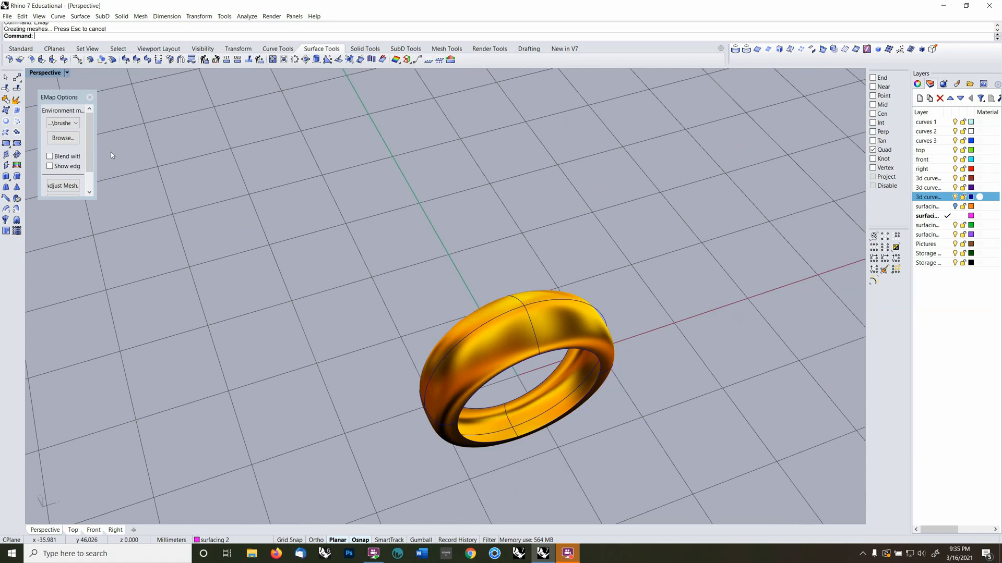
click(89, 97)
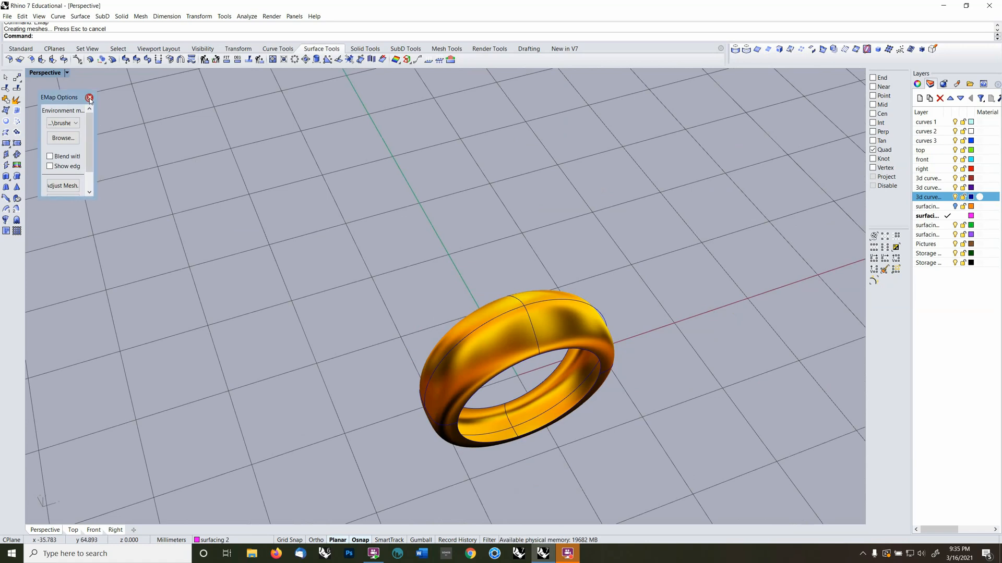
Move the swept ring surface away from its construction curves along the Y axis, using Grid Snap
click(506, 352)
text(m)
key(Return)
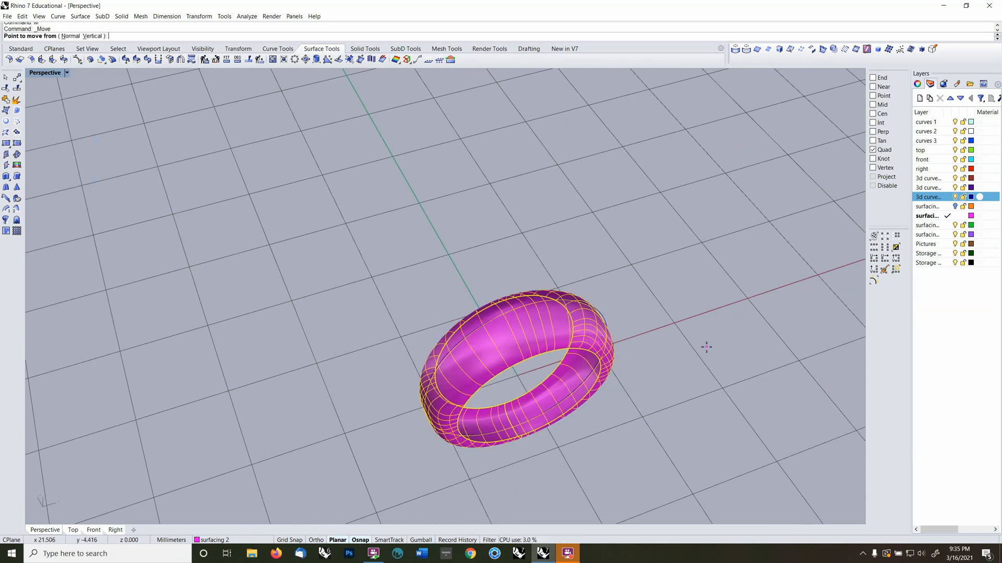
key(F9)
click(675, 332)
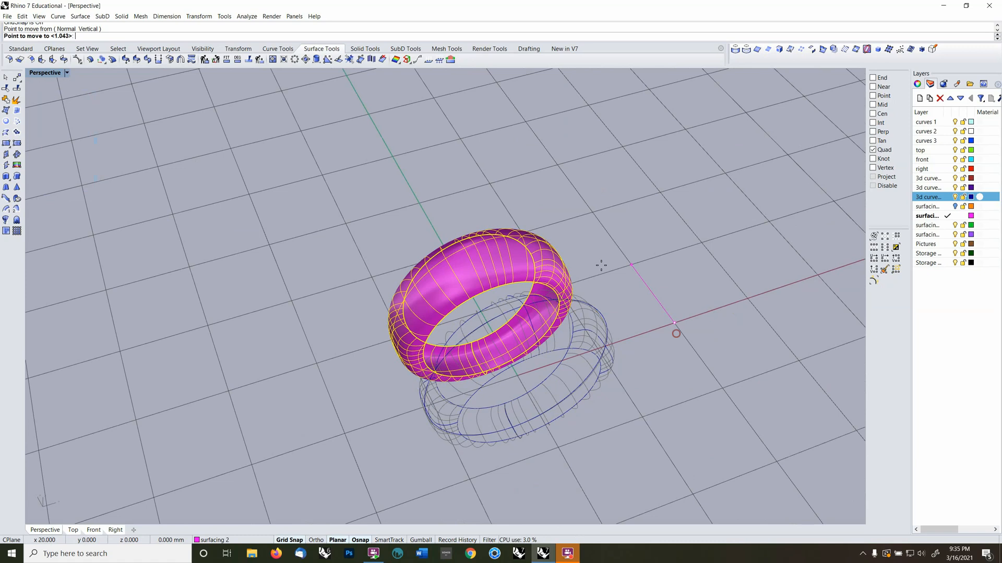
click(565, 220)
Draw a circle about 1.9 mm in diameter centred on the side profile's quadrant point, with Grid Snap off and Ortho on
right_drag(416, 463, 547, 344)
scroll(470, 427, up, 6)
click(574, 345)
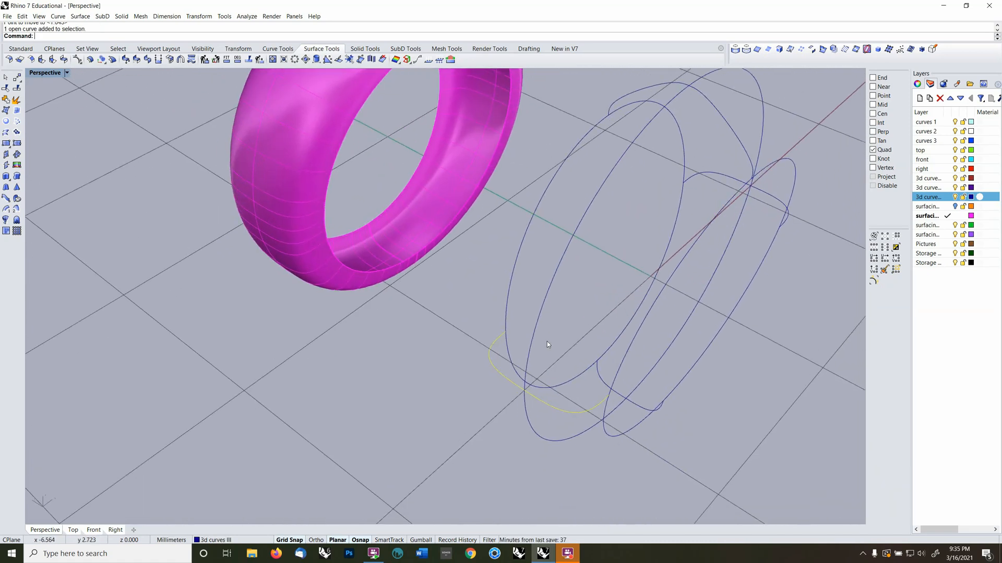
click(278, 49)
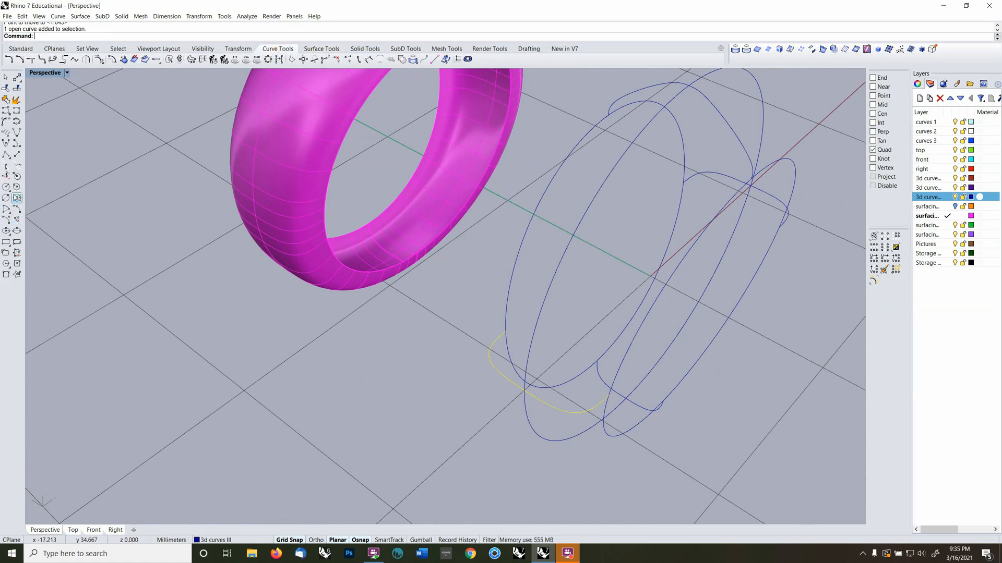
click(6, 187)
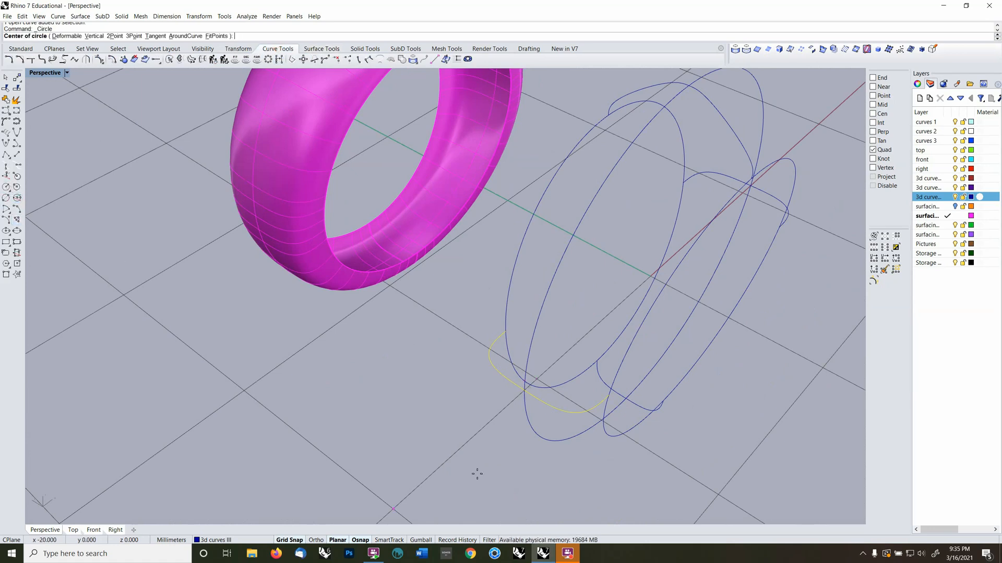
click(291, 540)
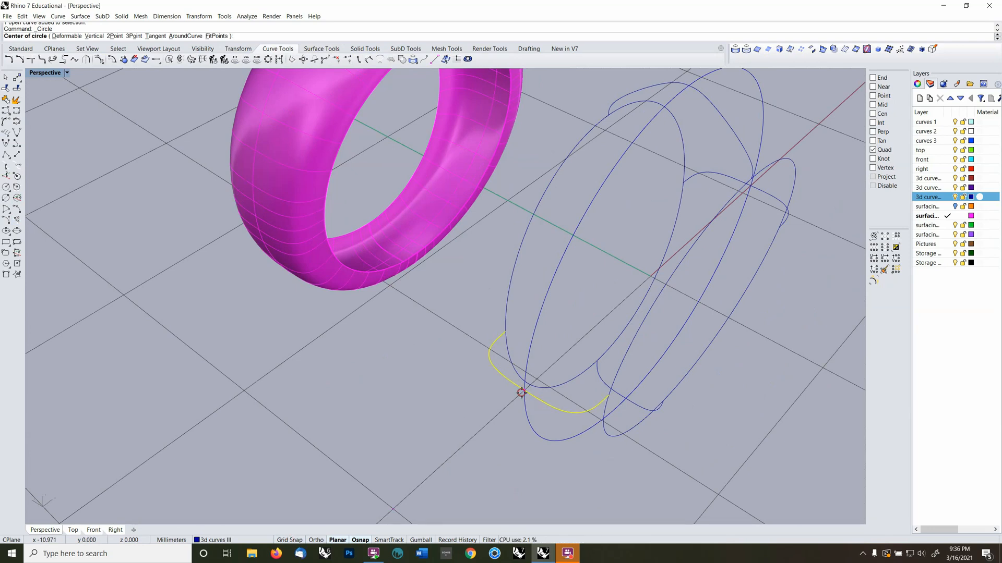
click(522, 392)
key(F8)
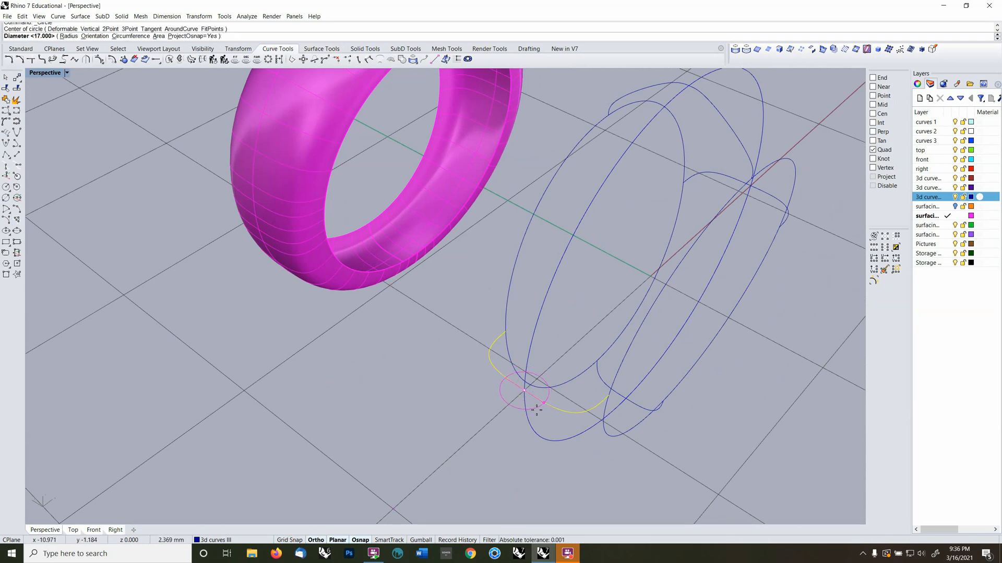
click(533, 405)
Offset the small circle outward through a picked point to form a larger concentric circle crossing the side profile
click(533, 406)
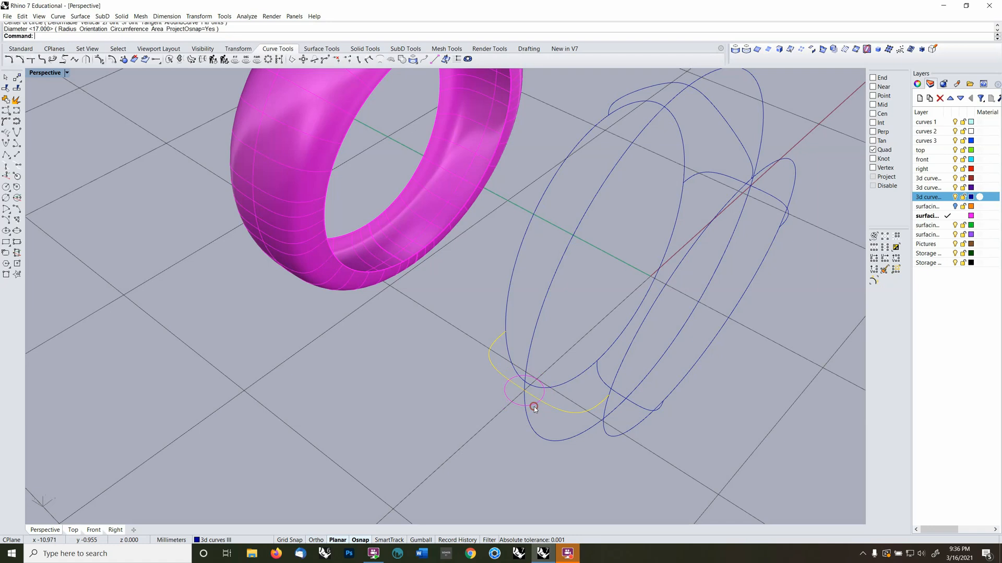
click(112, 59)
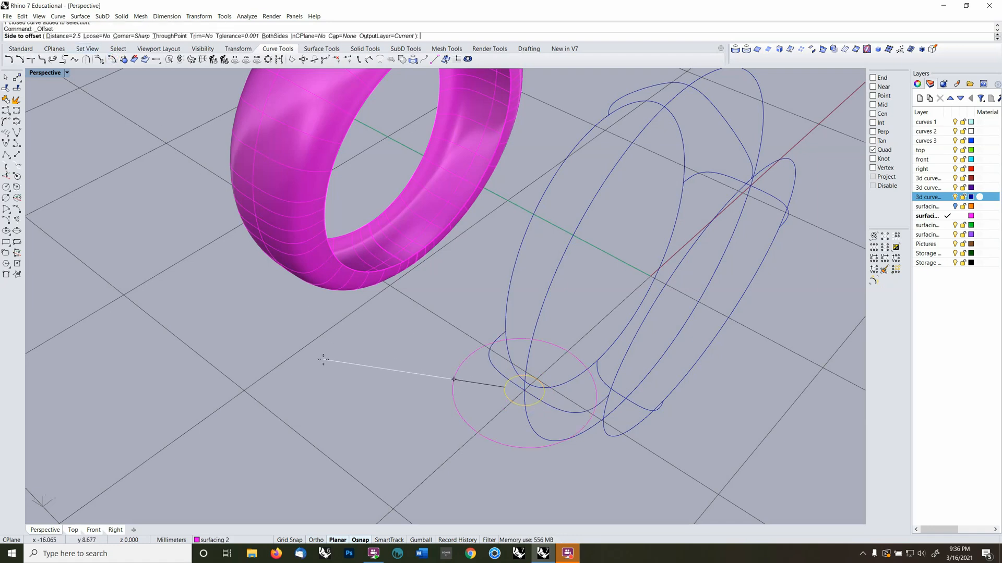
text(t)
key(Return)
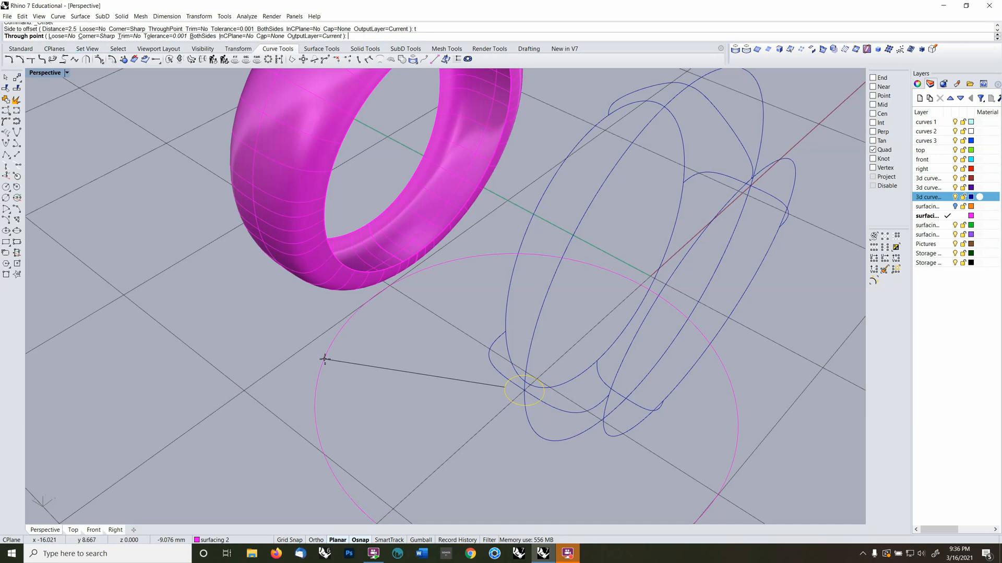
click(490, 379)
scroll(494, 381, up, 15)
scroll(505, 363, down, 9)
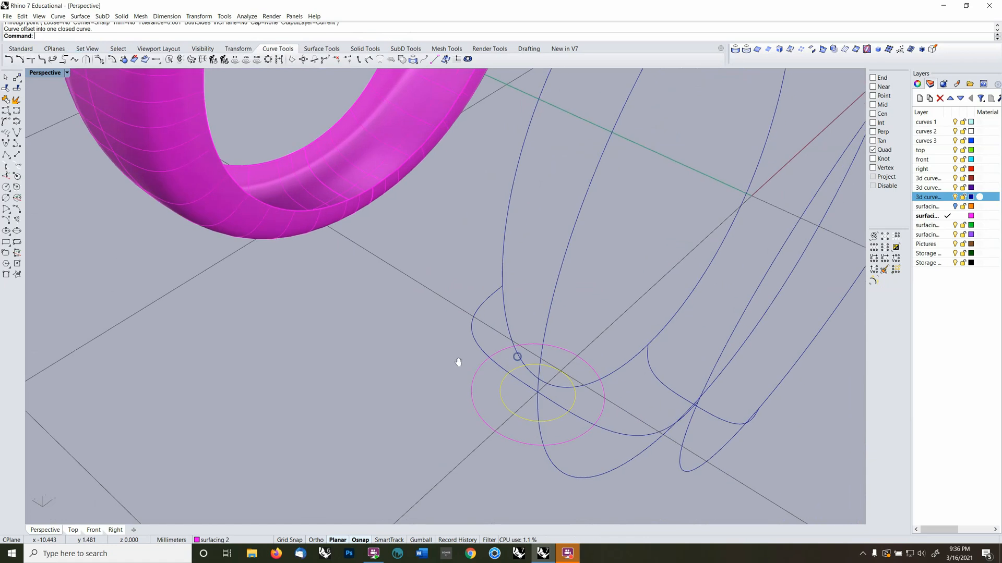
shift+right_drag(458, 360, 338, 392)
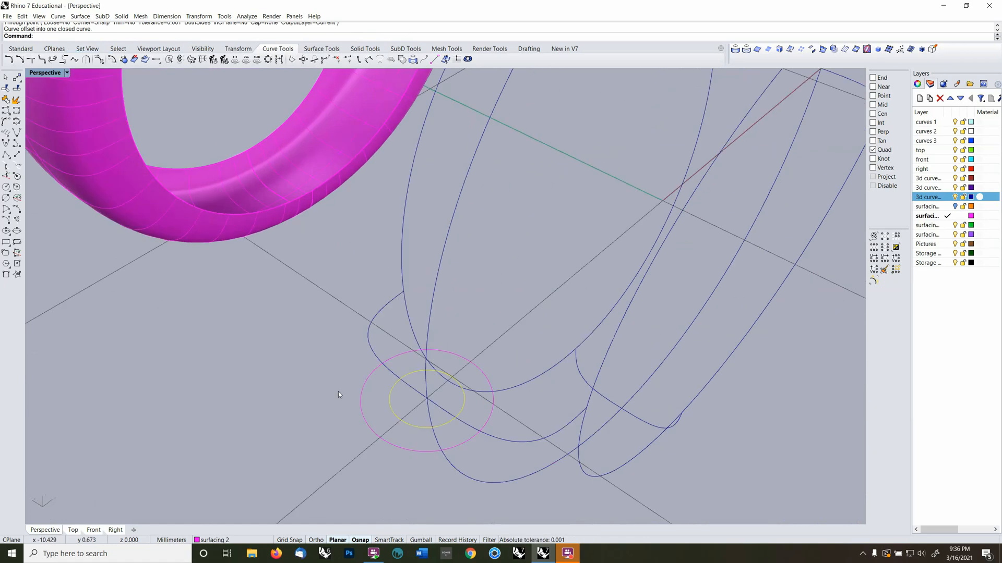
Draw a small ellipse by diameter on the side profile, its first axis between the profile's intersections with the two concentric circles, snapping to Int only
click(17, 230)
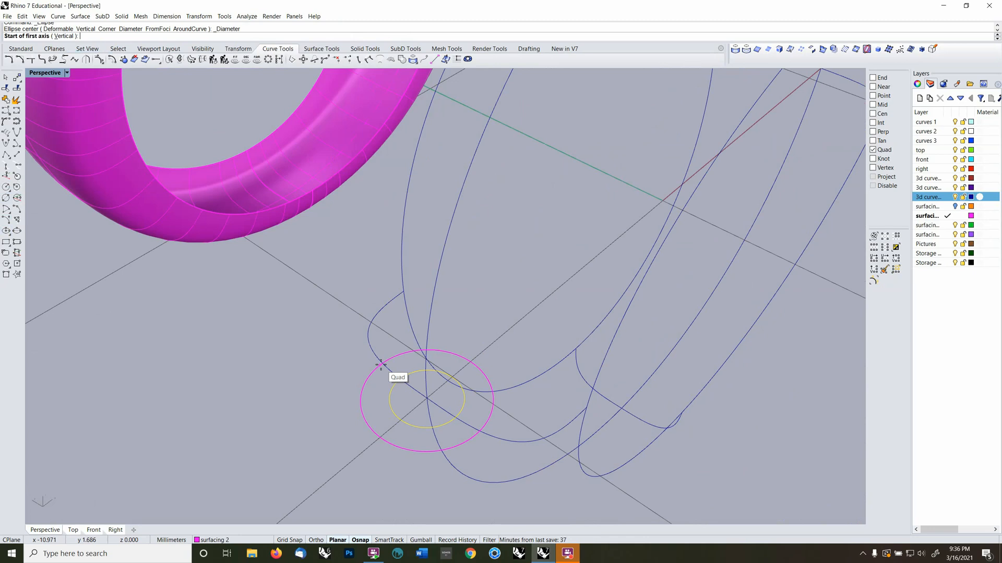
right_click(881, 124)
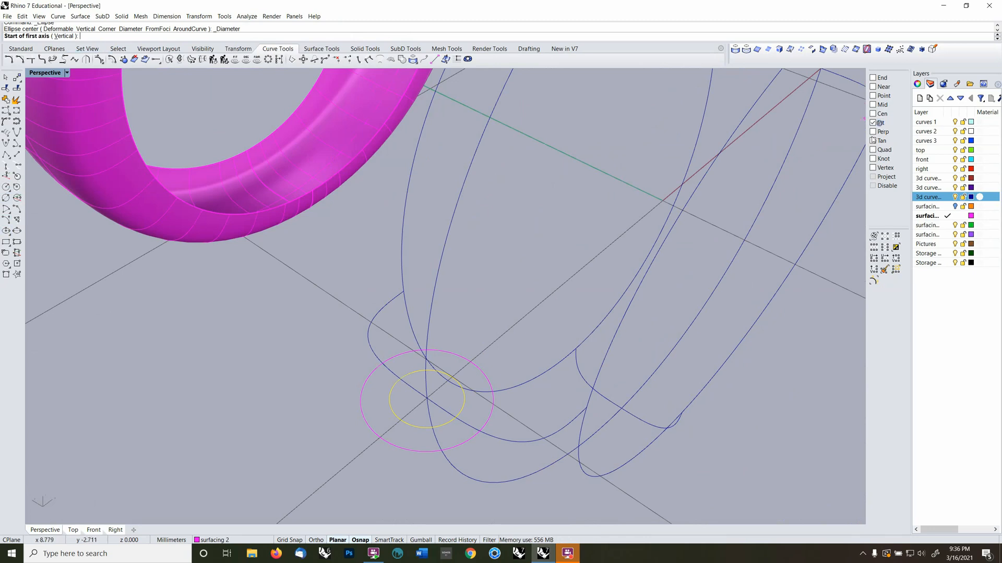
click(385, 362)
click(400, 375)
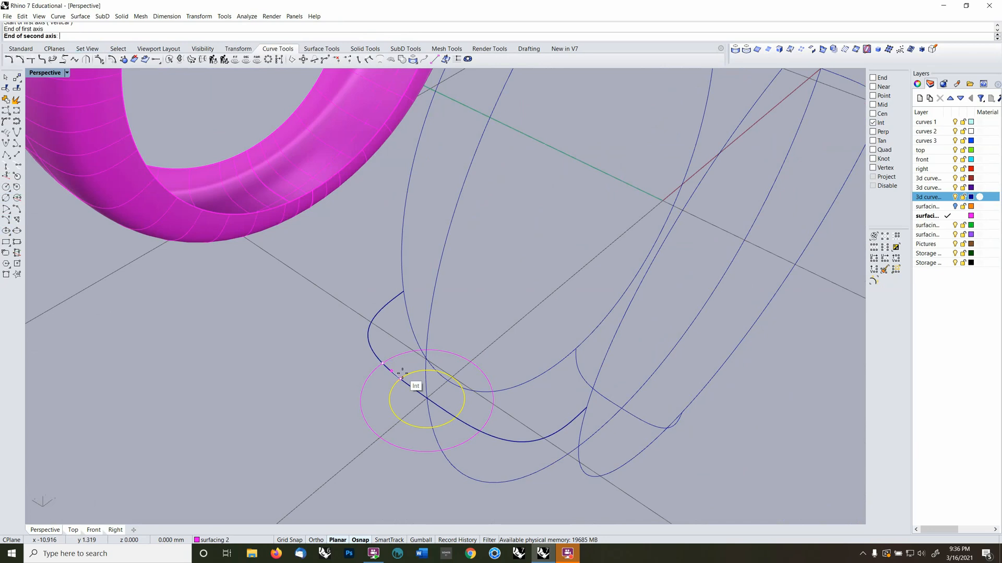
key(alt)
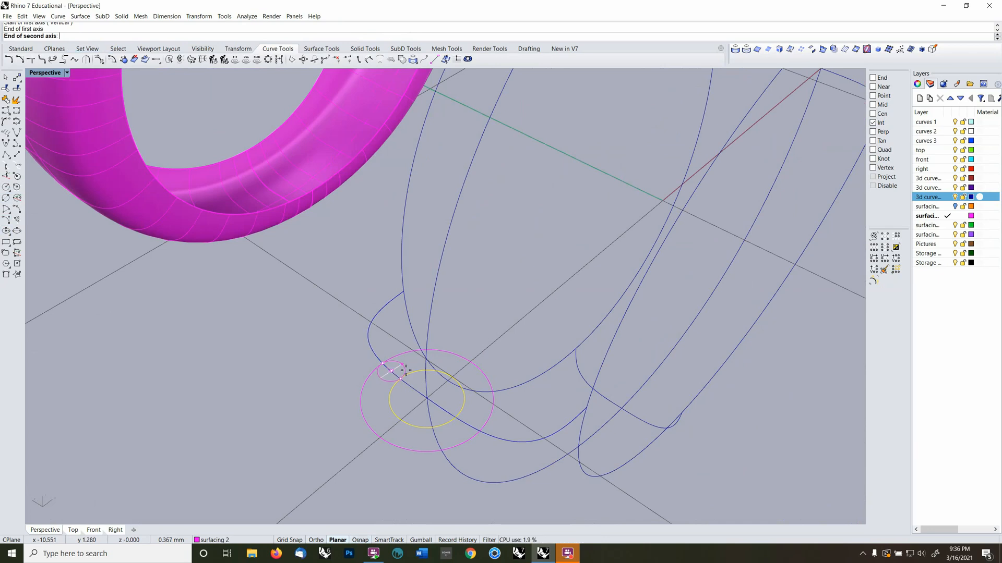
click(402, 372)
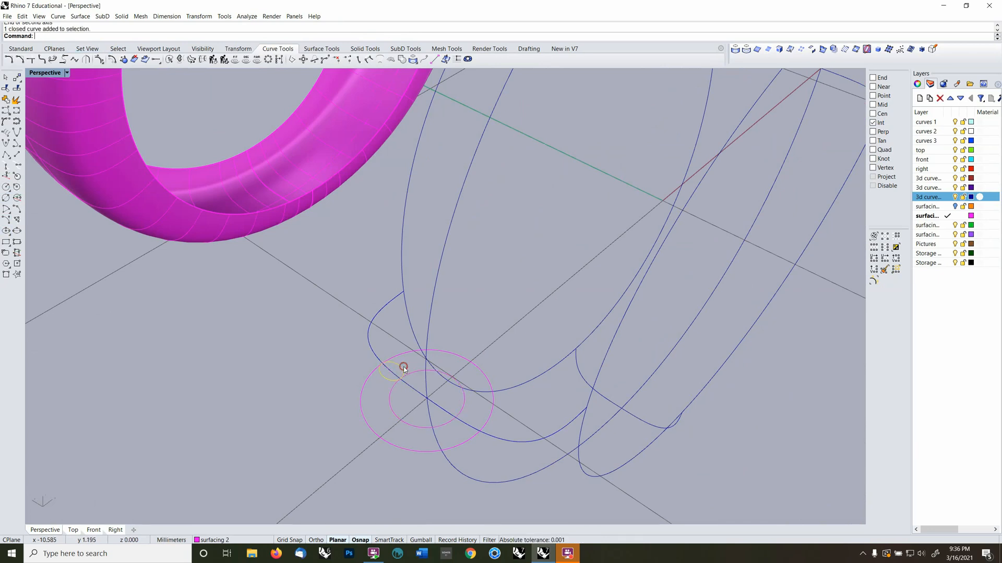
Mirror a copy of the small ellipse across the X axis through the origin (0)
text(mirror)
key(Return)
text(0)
key(Return)
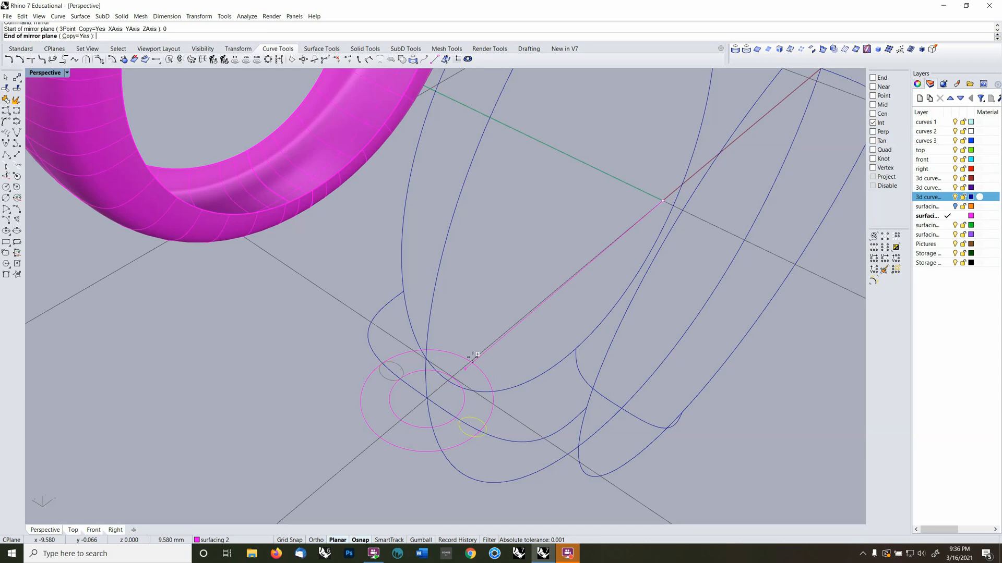
click(473, 358)
Trim away the side profile portions inside the two small ellipses, using both ellipses as cutters
click(473, 425)
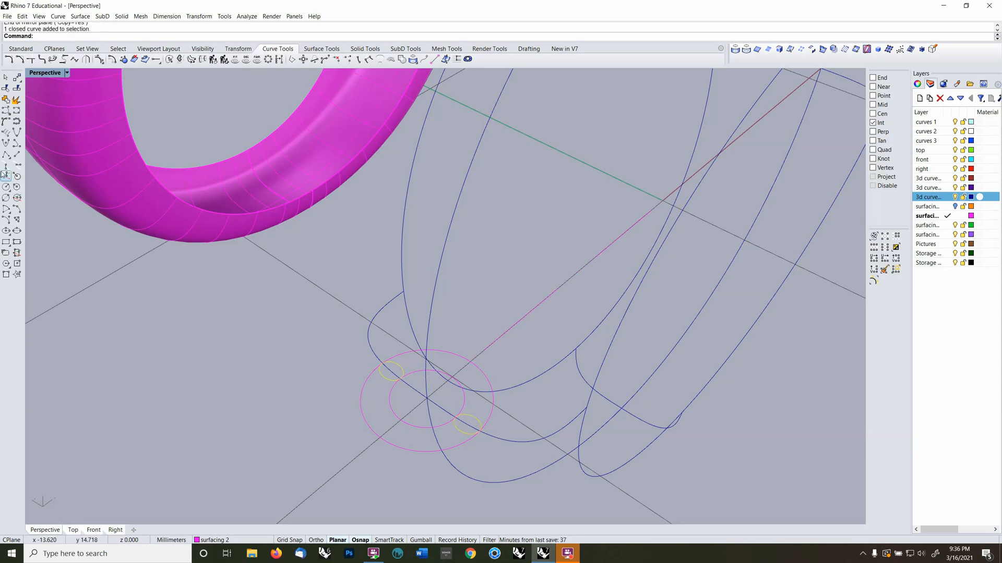
click(5, 89)
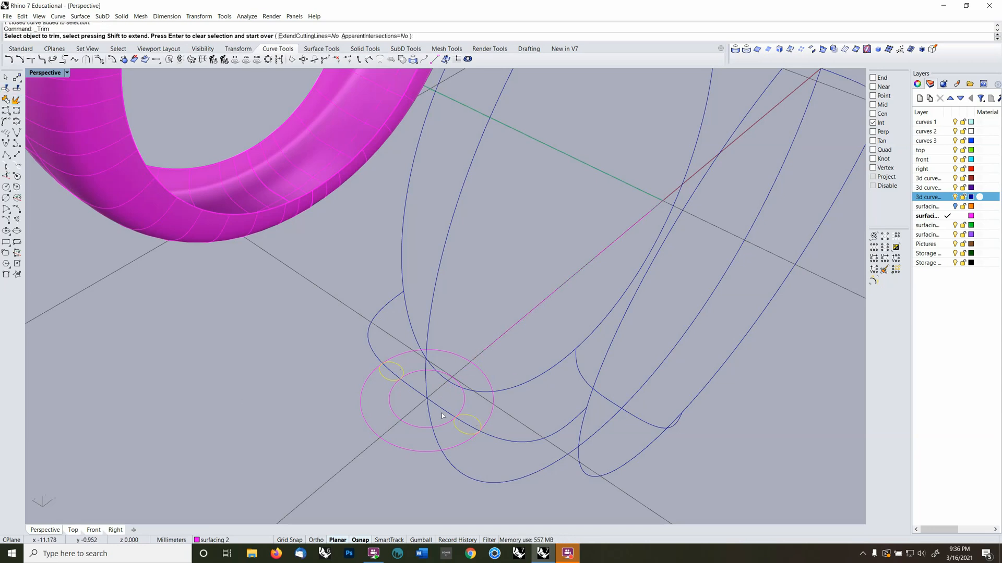
click(467, 424)
click(385, 368)
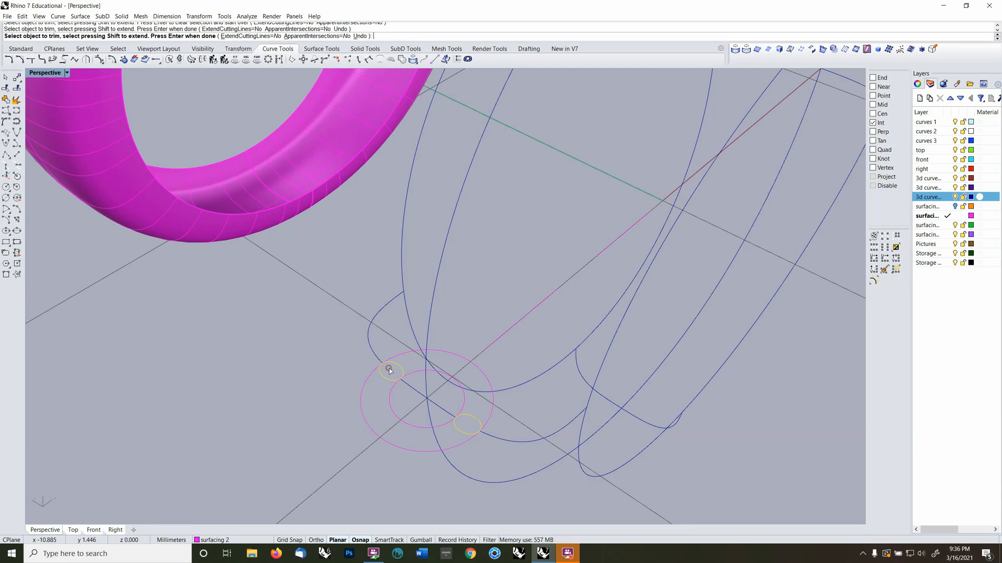
key(Return)
Trim away the outward-facing halves of both small ellipses, using the three side profile pieces as cutters
click(376, 353)
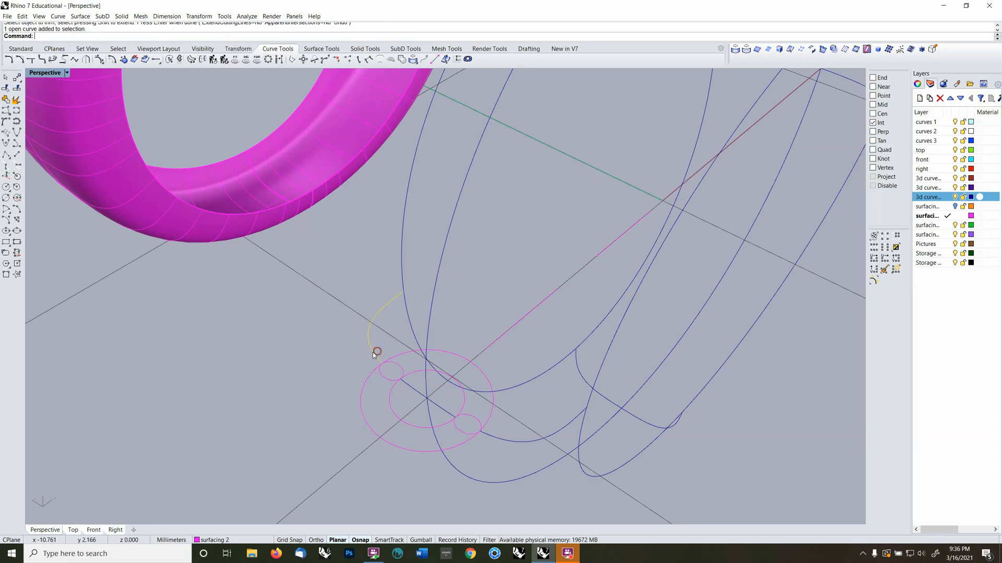
click(439, 405)
click(502, 440)
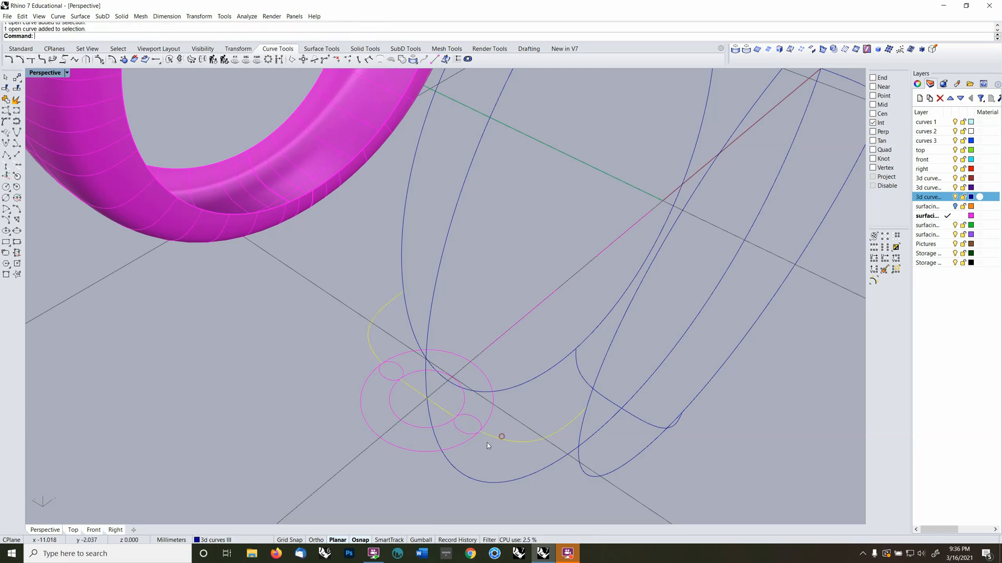
key(Return)
click(382, 380)
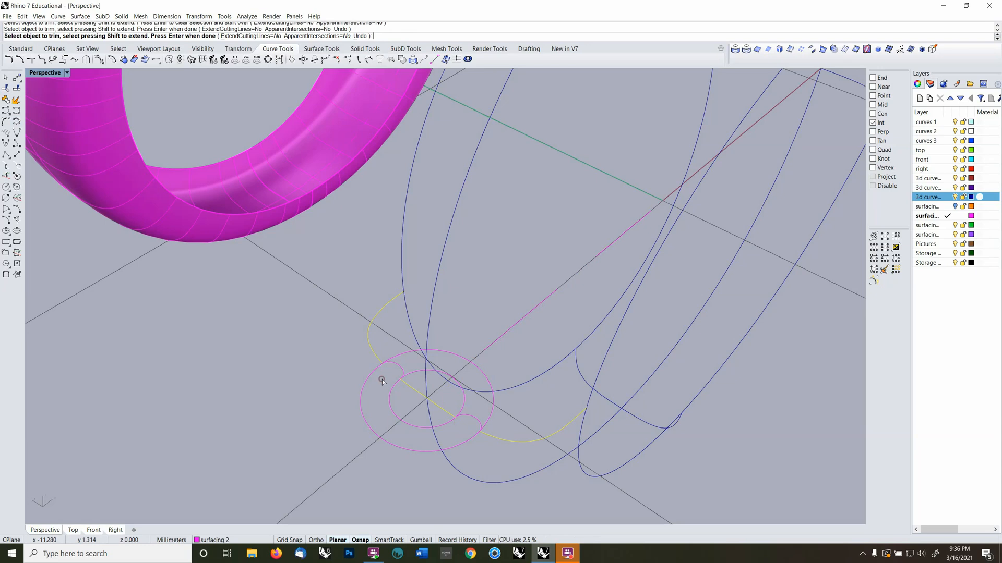
key(Return)
Join the three side profile pieces with the two half-ellipses into one curve, and delete the two concentric construction circles
click(402, 370)
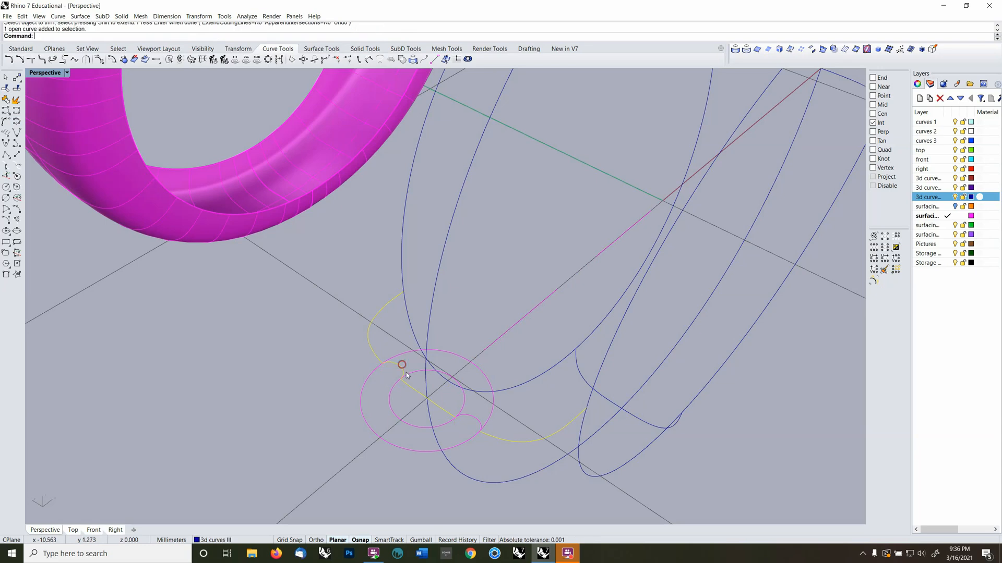
click(471, 418)
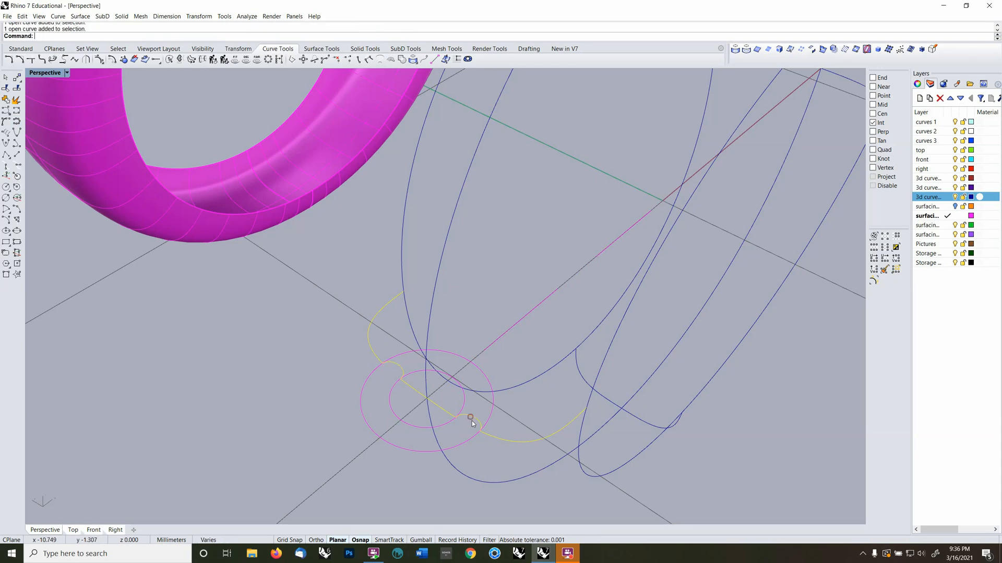
click(7, 100)
right_drag(314, 286, 370, 355)
click(368, 370)
key(Delete)
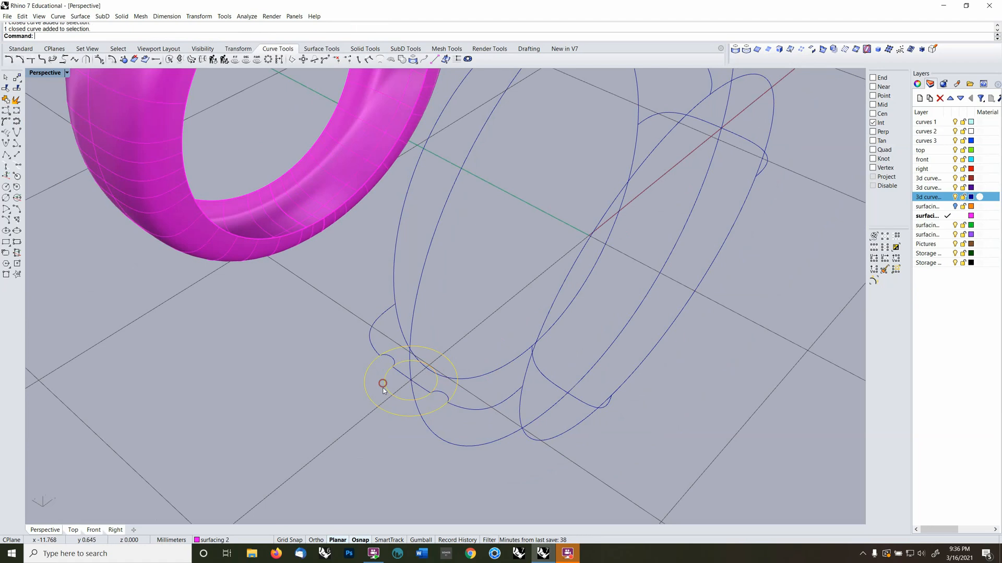
Delete the plain side profile curve on the opposite side of the ring
scroll(496, 284, down, 4)
shift+right_drag(523, 293, 514, 343)
click(633, 259)
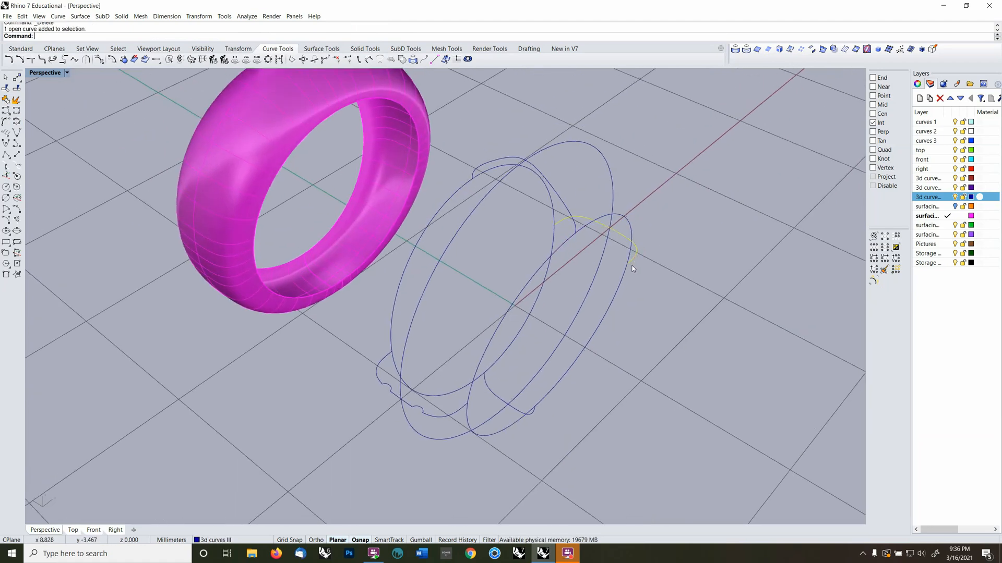
Mirror a copy of the grooved side profile across the Y axis through the origin (0) to the opposite side of the ring
click(424, 420)
right_drag(443, 419, 467, 407)
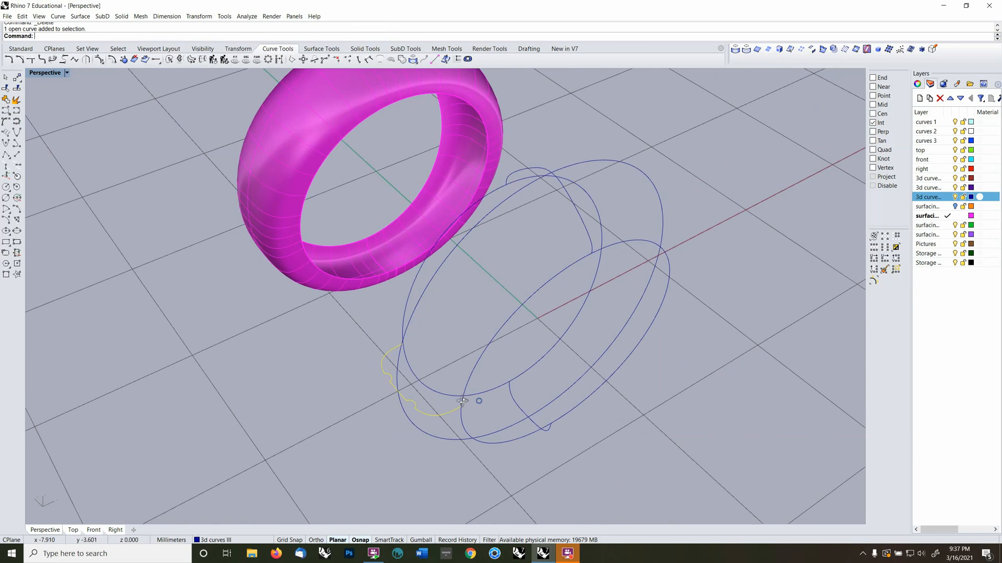
text(mi)
key(Return)
text(0)
key(Return)
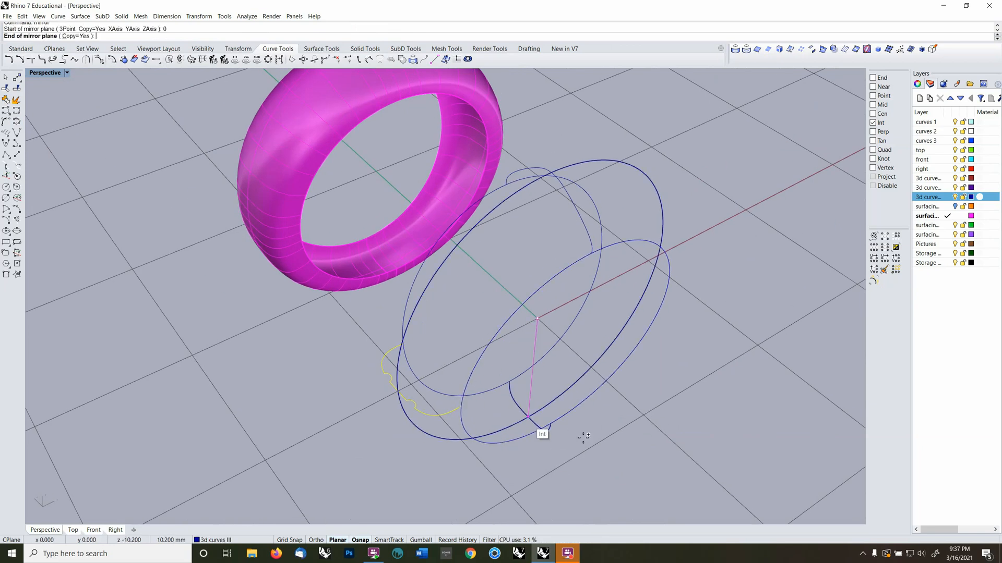
shift+click(644, 431)
key(Escape)
right_drag(665, 406, 647, 424)
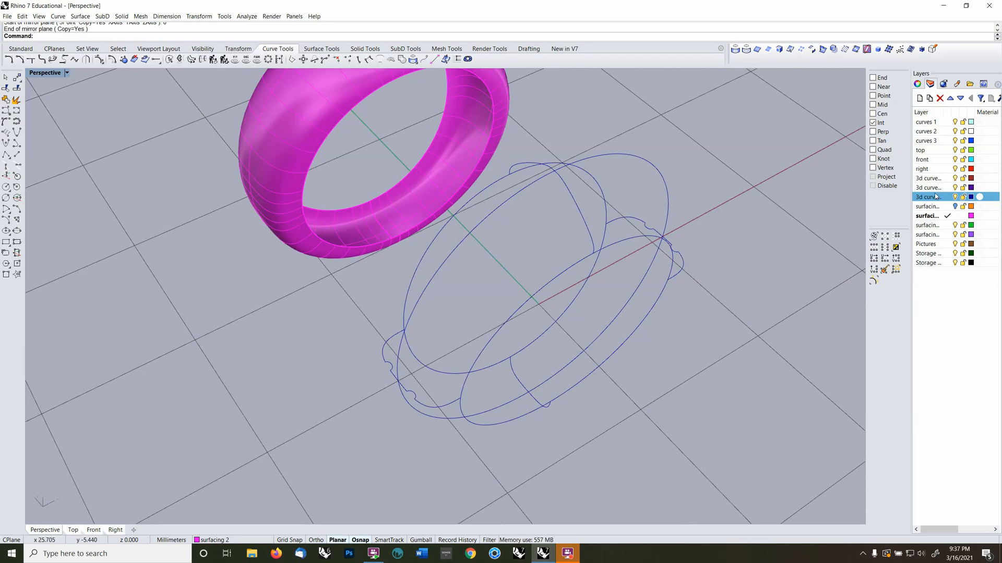
Make the right layer current and start a two-rail sweep using the two tilted closed curves as rails
click(947, 169)
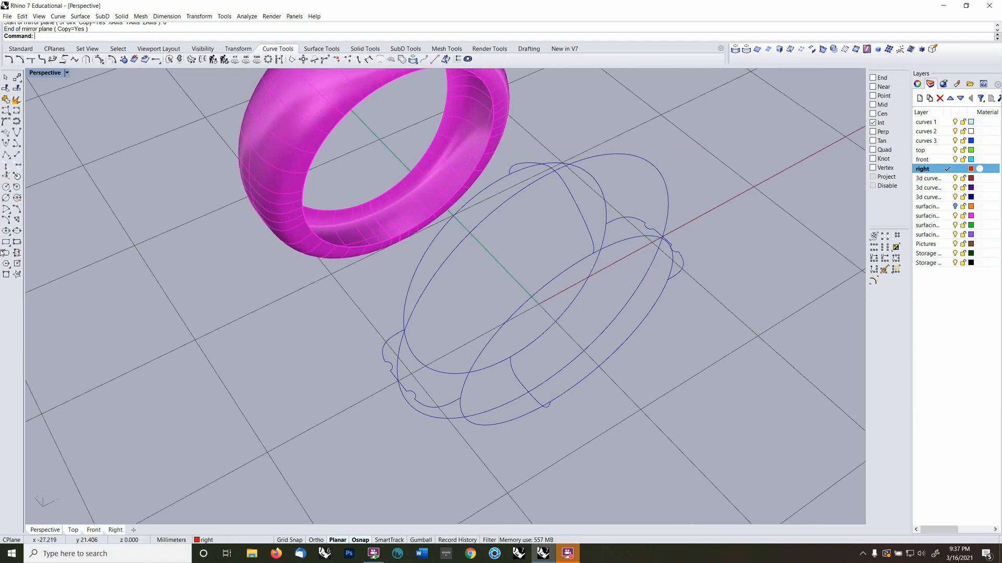
click(310, 47)
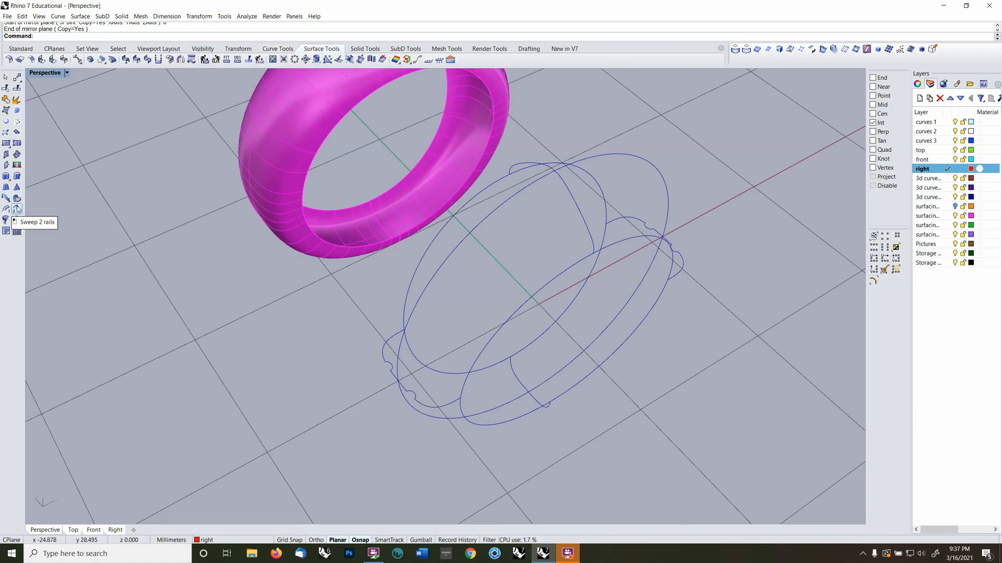
click(18, 209)
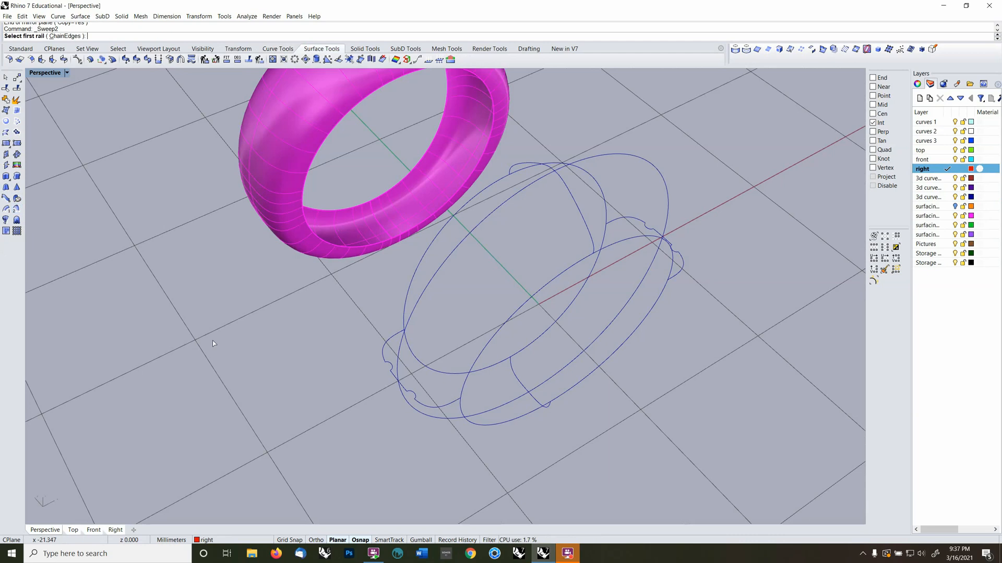
click(538, 292)
click(421, 260)
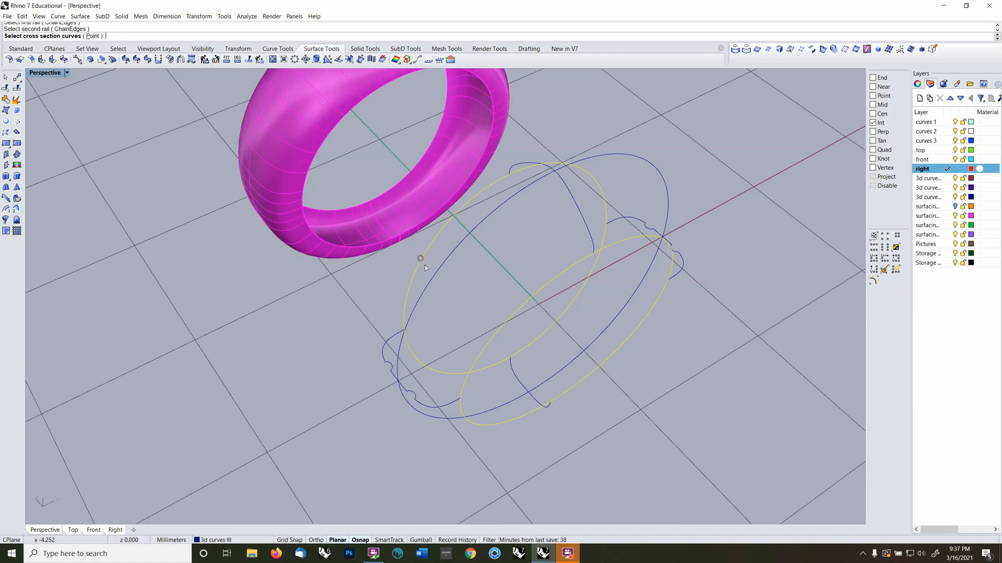
Sweep through the bottom, grooved side, top and opposite grooved side profiles as a Closed sweep
click(539, 410)
click(450, 410)
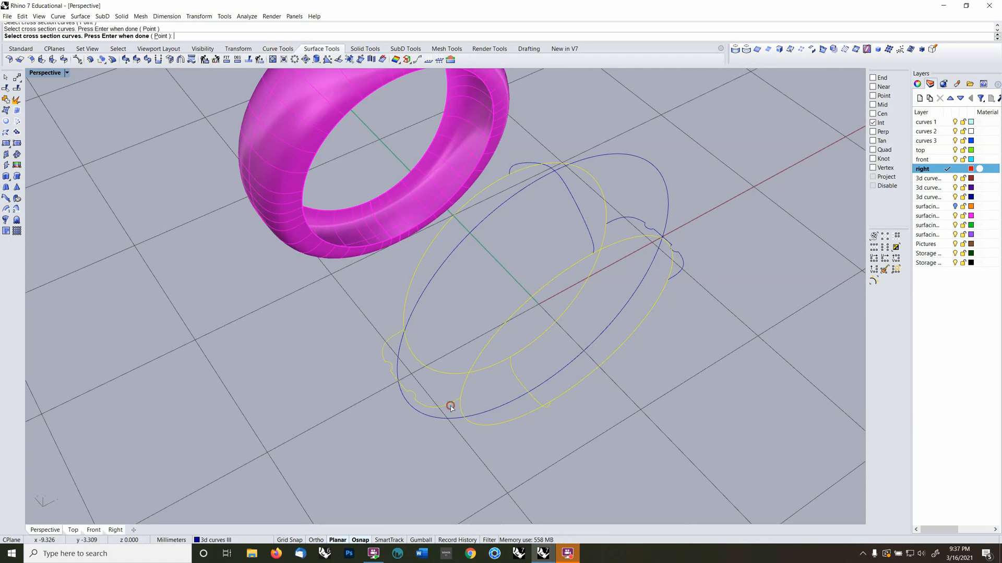
click(588, 240)
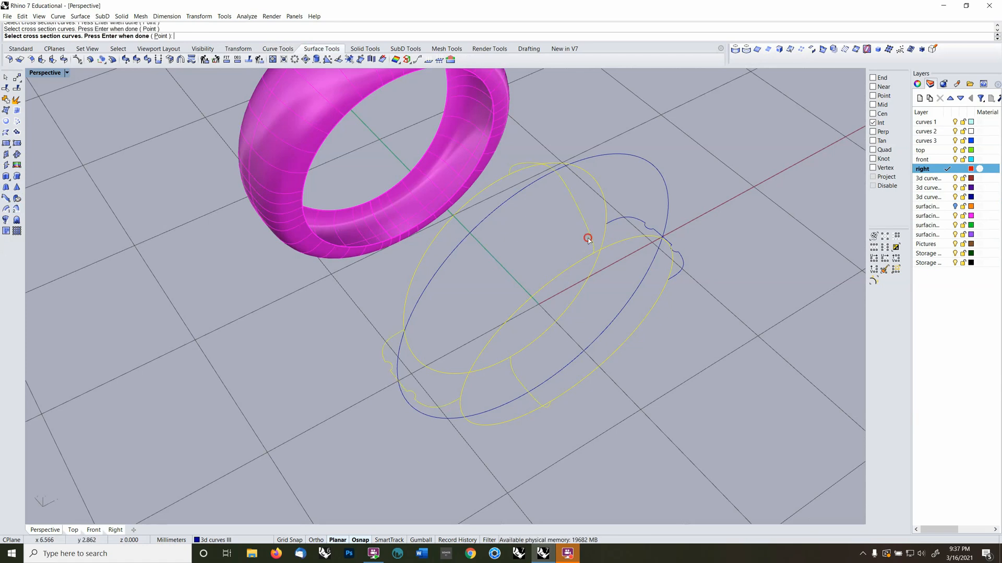
click(678, 278)
mouse_move(678, 277)
right_down()
mouse_move(675, 374)
mouse_move(684, 360)
right_up()
key(Return)
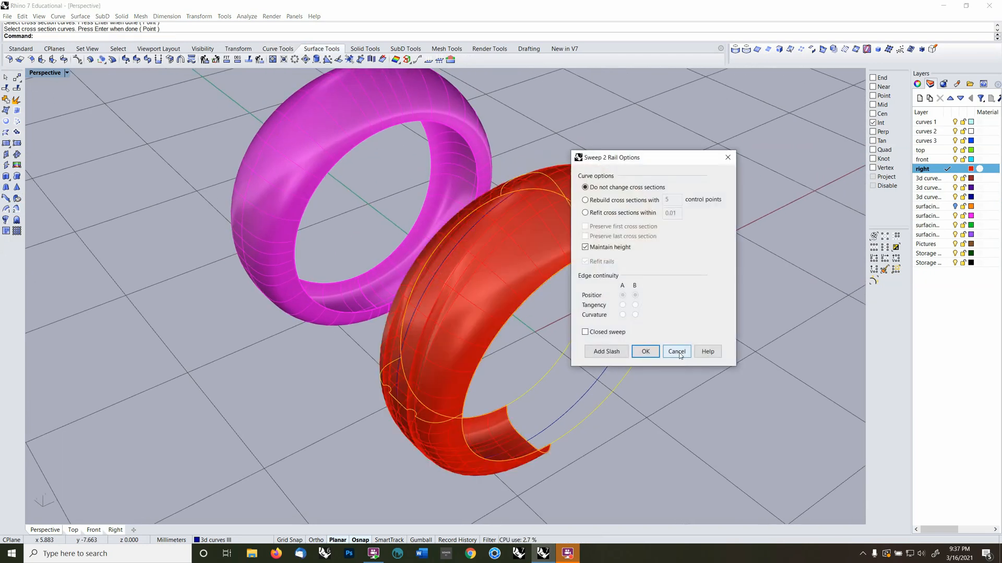
click(586, 332)
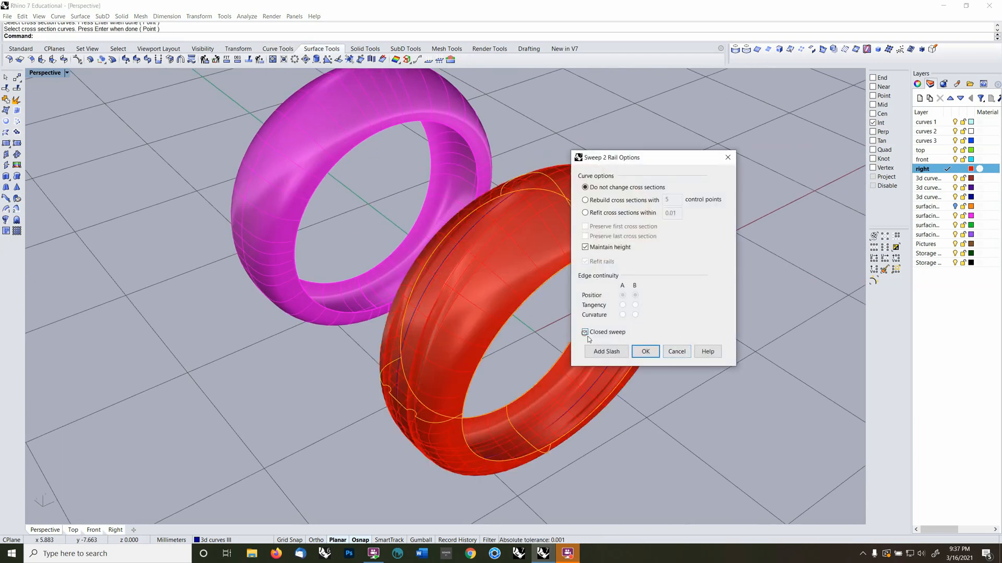
click(646, 351)
Apply the EMap environment map analysis to the new grooved ring and hide the 3d curves III layer
click(480, 278)
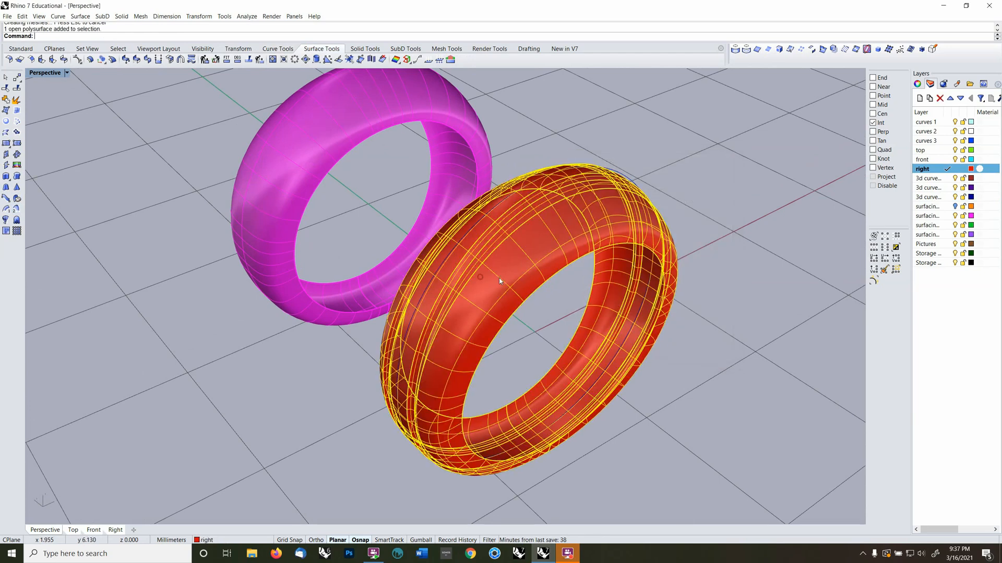
text(EMap)
key(Return)
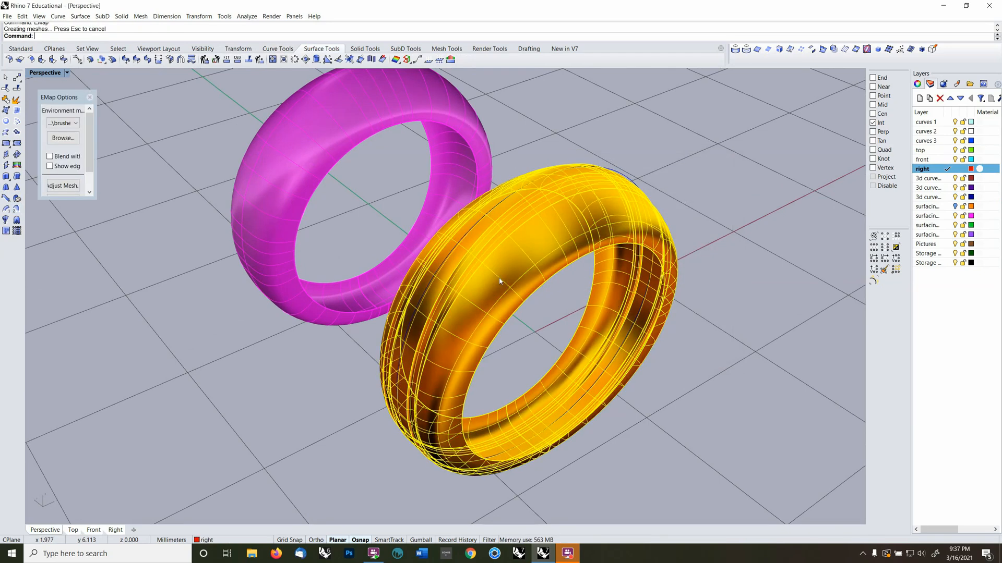
click(655, 152)
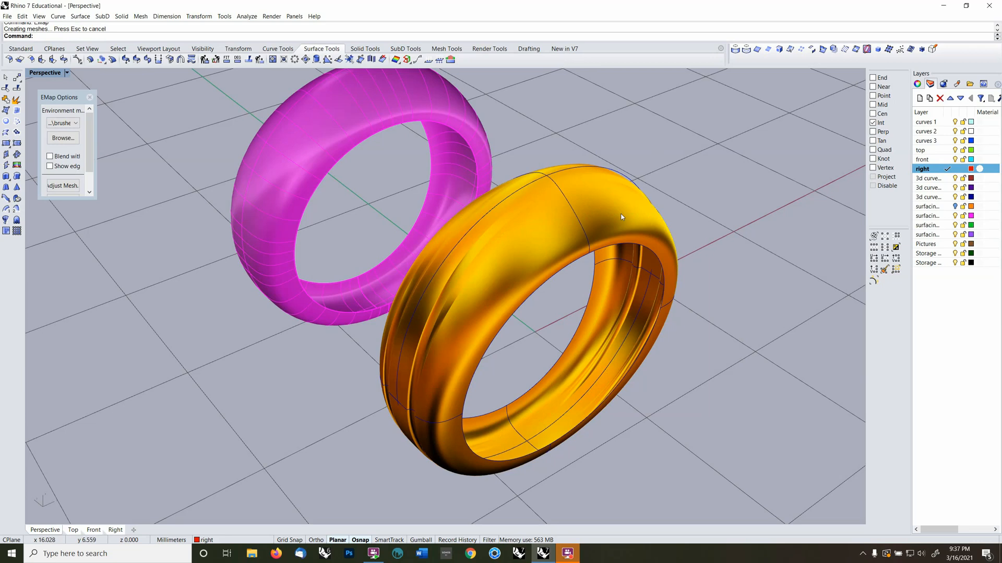
click(951, 197)
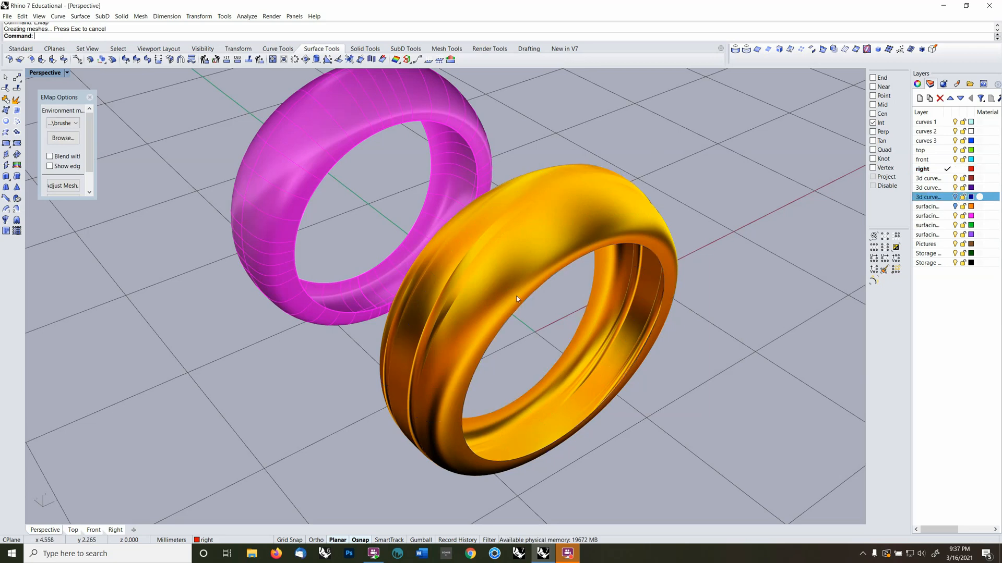
Examine the grooved ring's reflections from several angles, and compare its silhouette with the 3d curves III layer shown in the Front view
right_drag(501, 292, 440, 306)
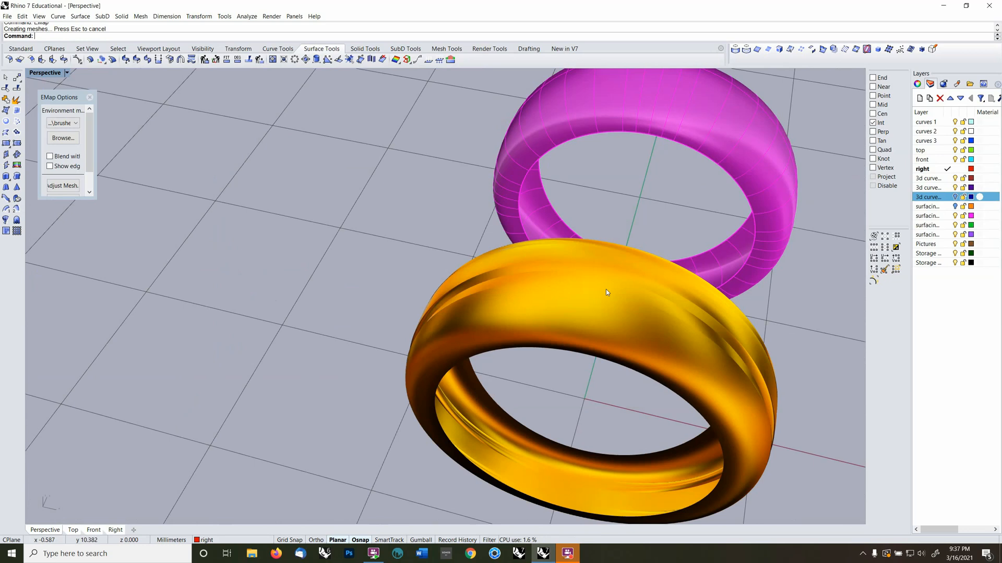
right_drag(537, 410, 643, 421)
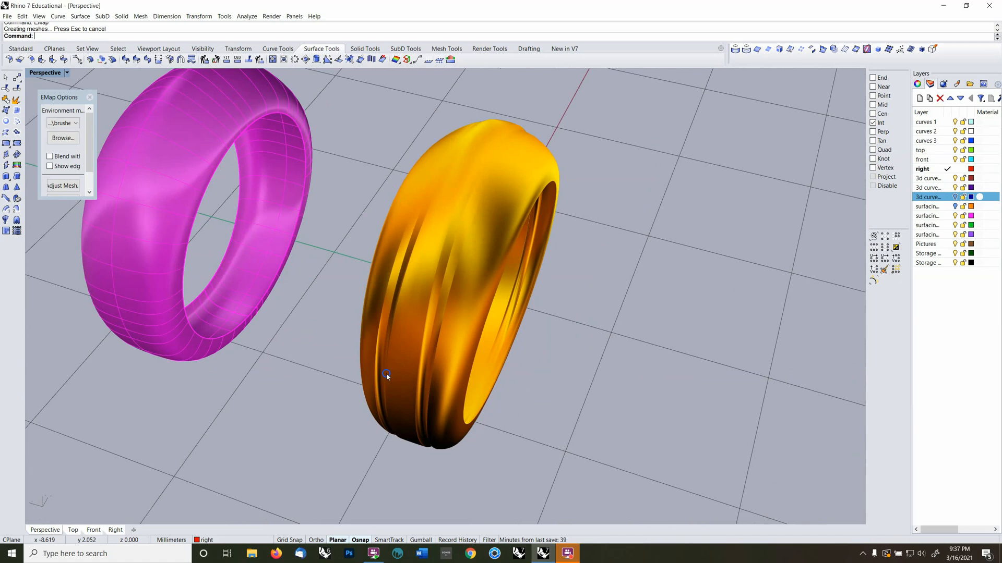
right_drag(387, 376, 505, 311)
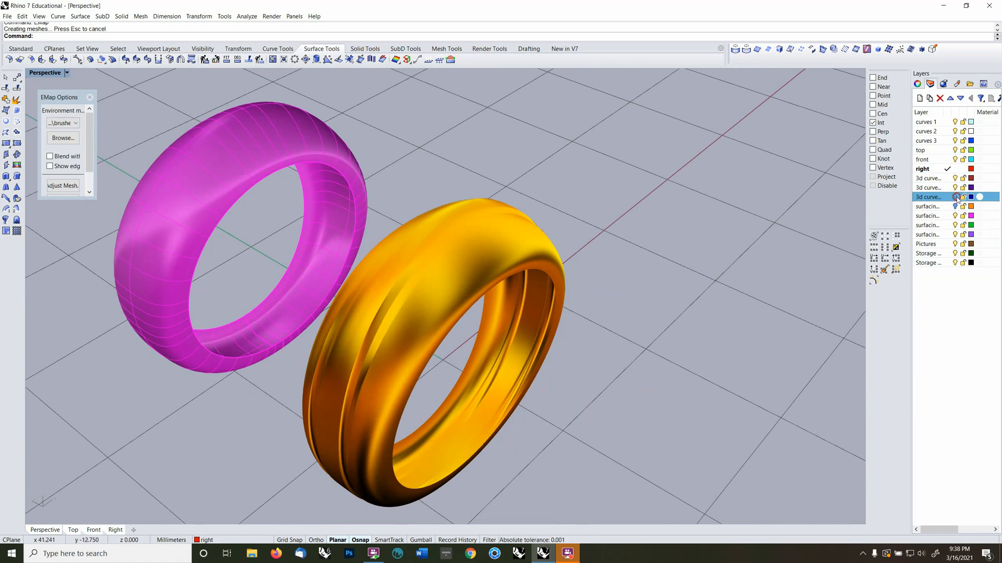
key(ctrl+F1)
key(ctrl+F2)
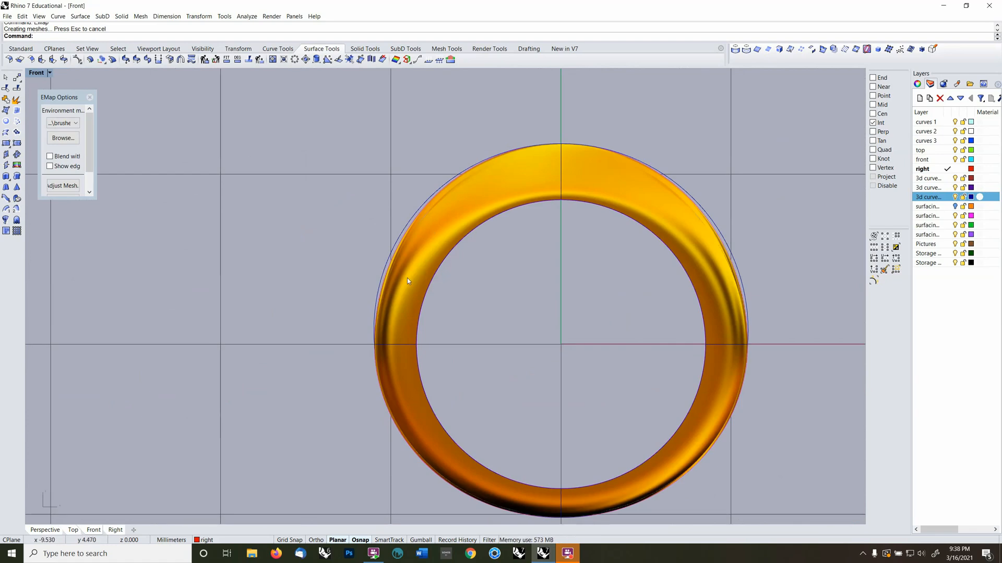
Return to the Perspective view, hide the 3d curves III layer and end the environment map analysis
key(ctrl+F3)
key(ctrl+F4)
right_drag(576, 369, 600, 379)
shift+right_drag(503, 346, 557, 308)
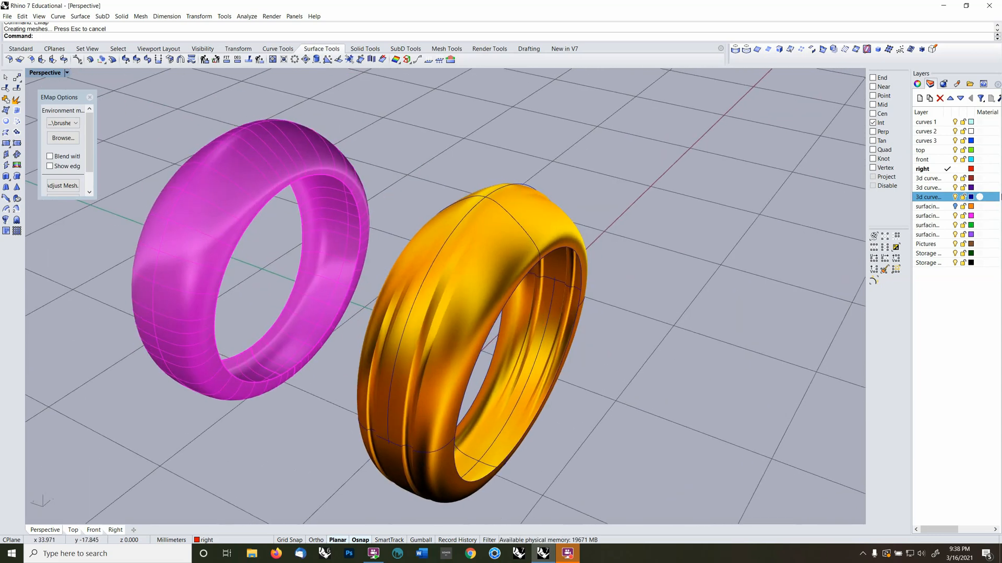
click(956, 197)
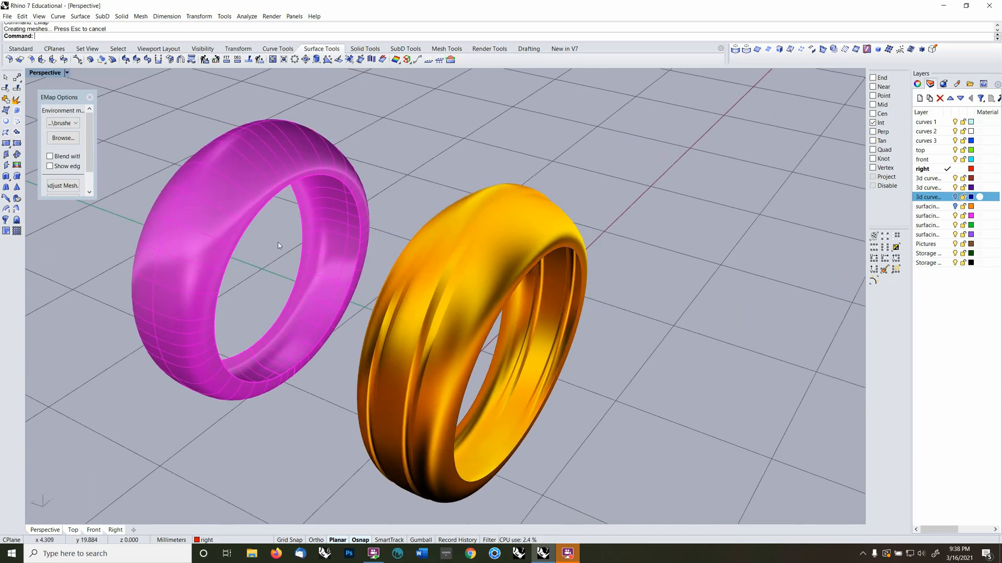
click(89, 98)
right_drag(374, 251, 413, 301)
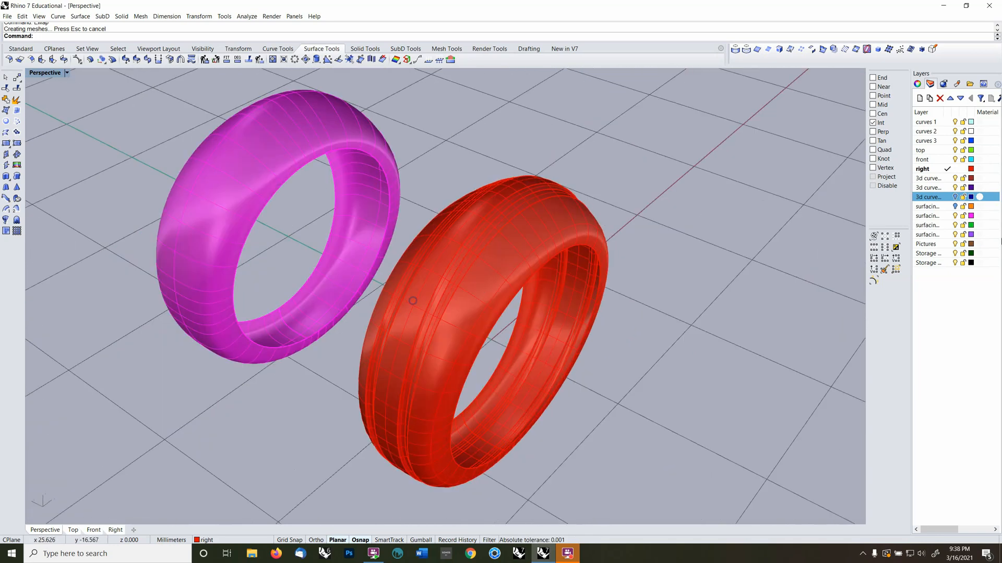
Make the front layer current, swap the right layer for the 3d curves III layer, and examine the two grooved side profiles
click(947, 159)
click(955, 169)
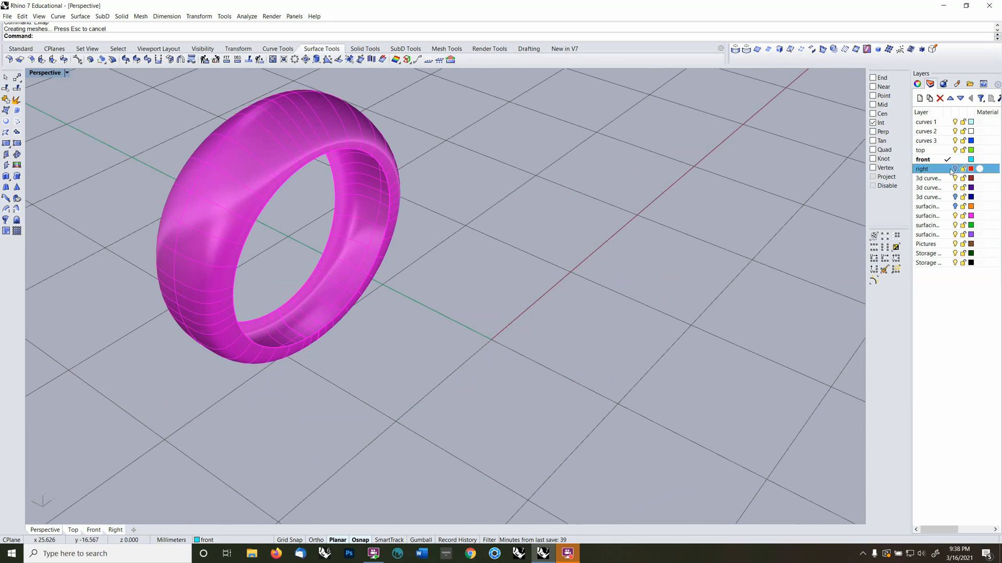
click(955, 197)
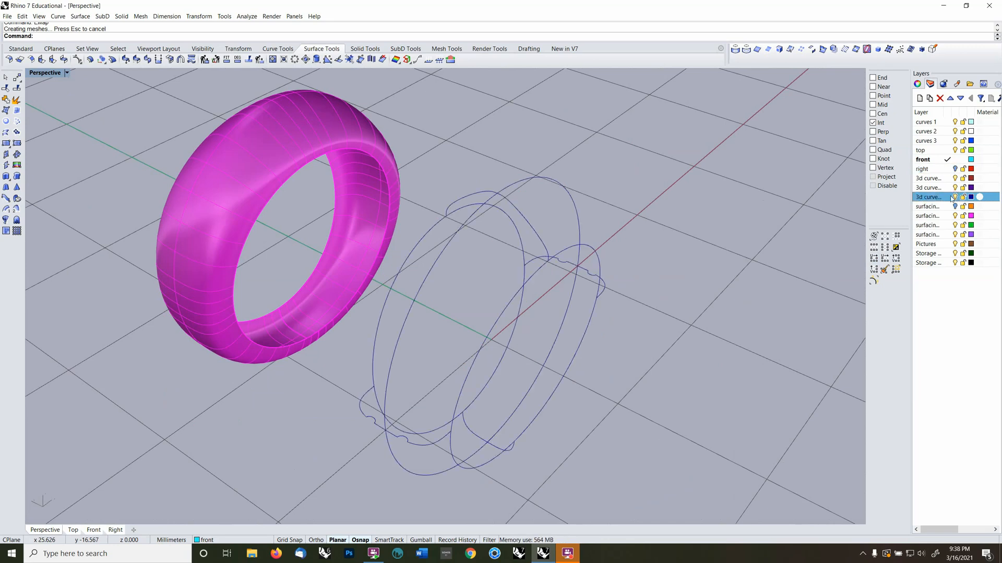
click(412, 441)
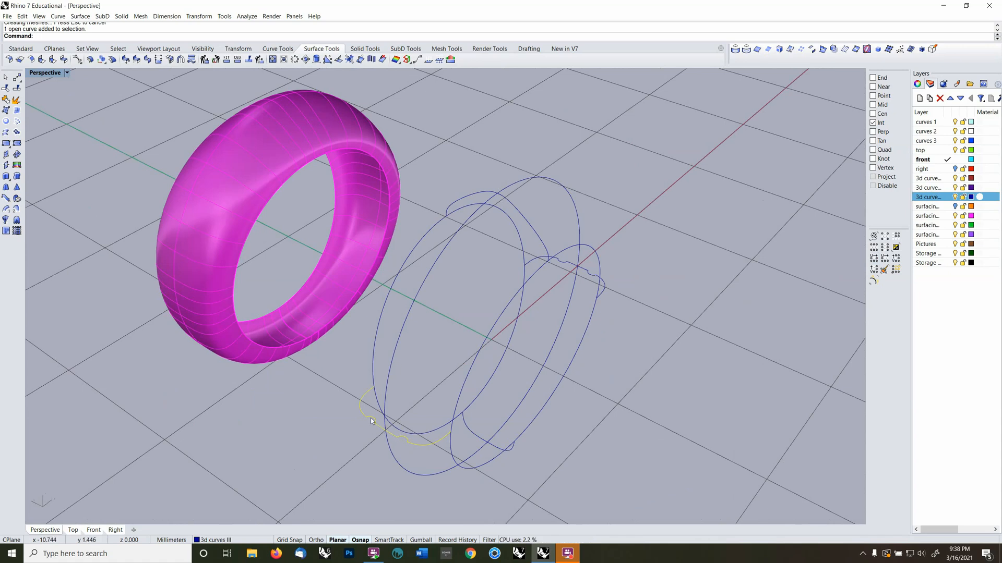
right_drag(508, 363, 505, 365)
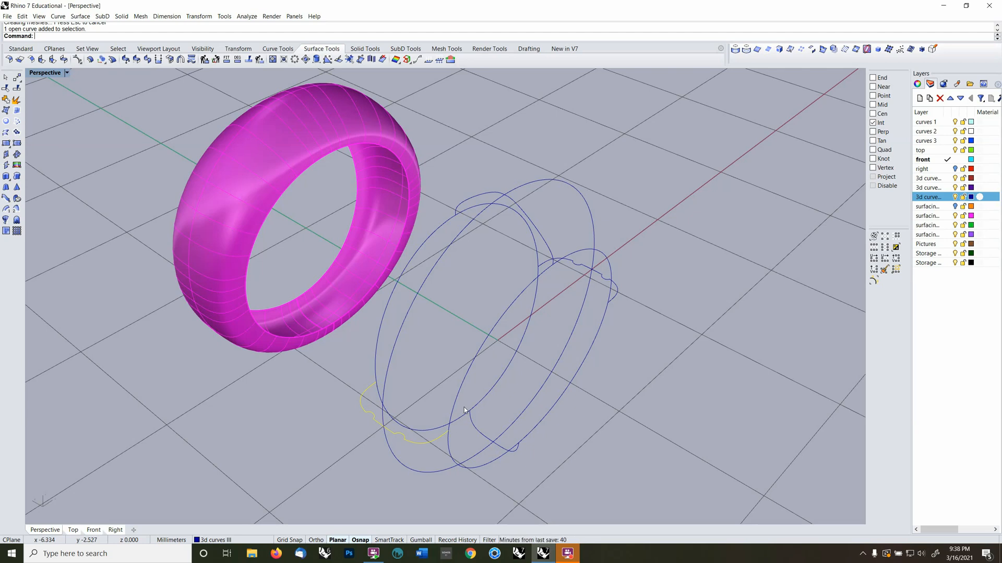
click(615, 293)
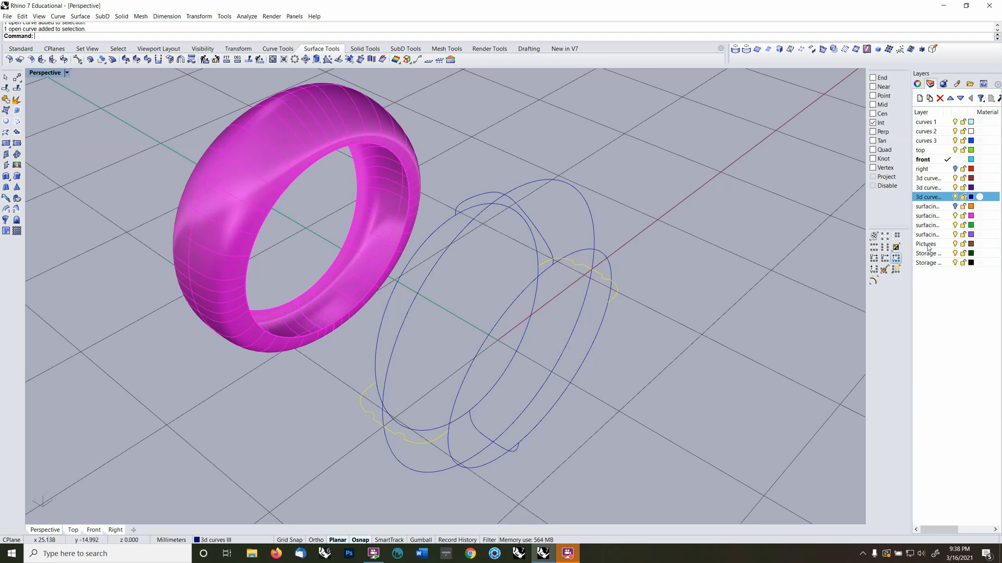
Show the right layer with the grooved ring again and make the top layer current
click(955, 169)
right_drag(503, 292, 564, 253)
click(484, 282)
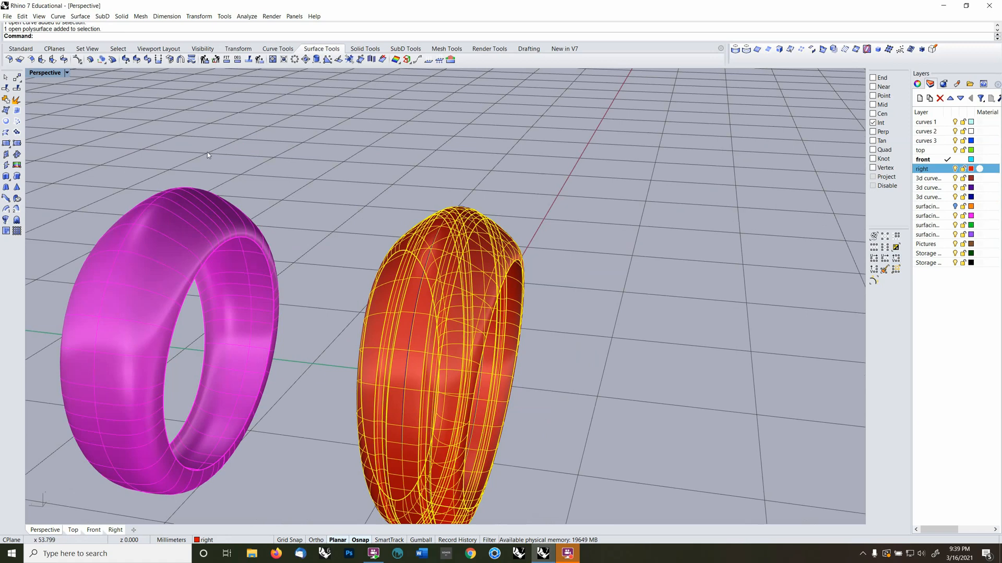
key(Escape)
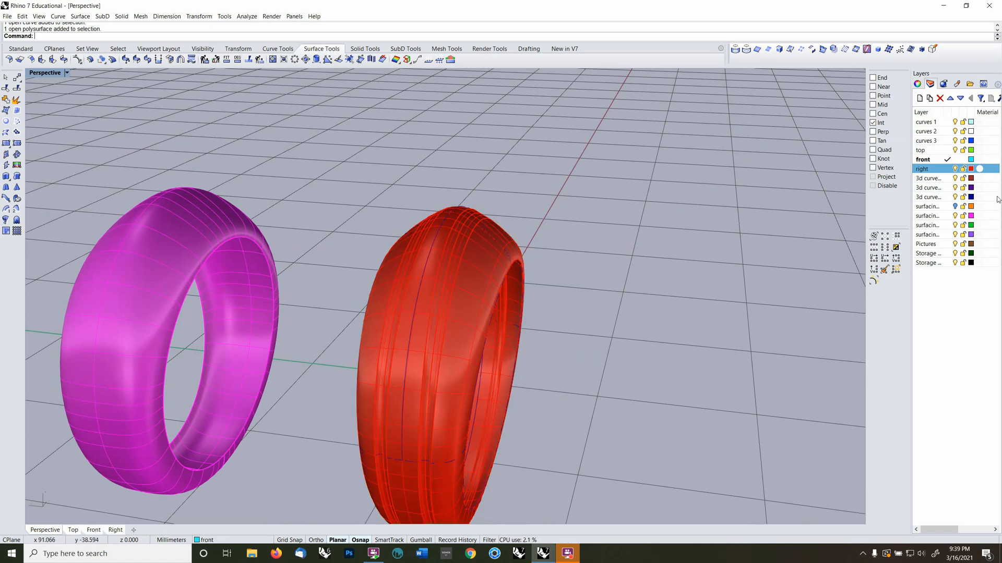
click(947, 150)
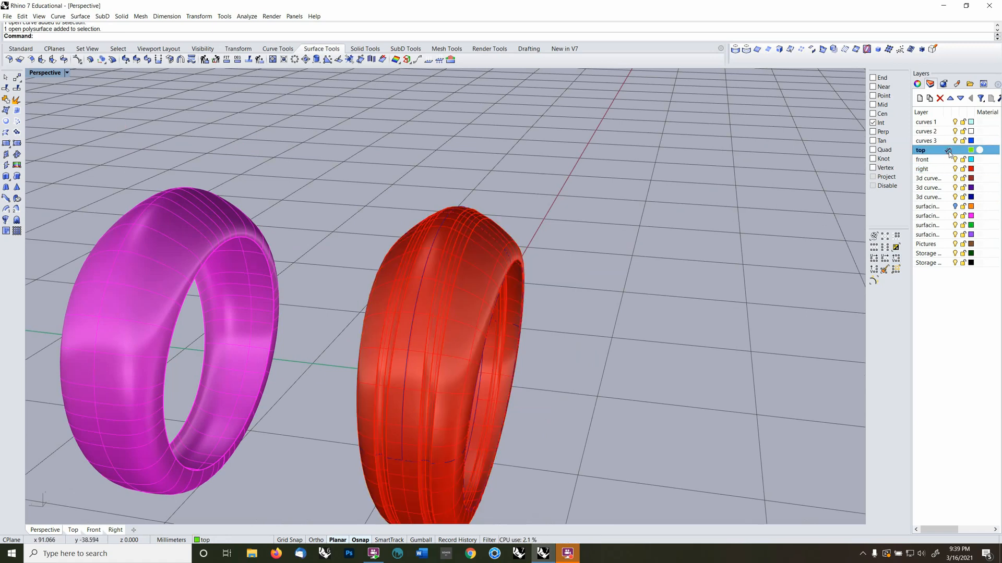
Try extracting all the individual surfaces of the grooved ring onto the current layer with ExtractSrf, and undo the extraction
click(17, 98)
click(502, 275)
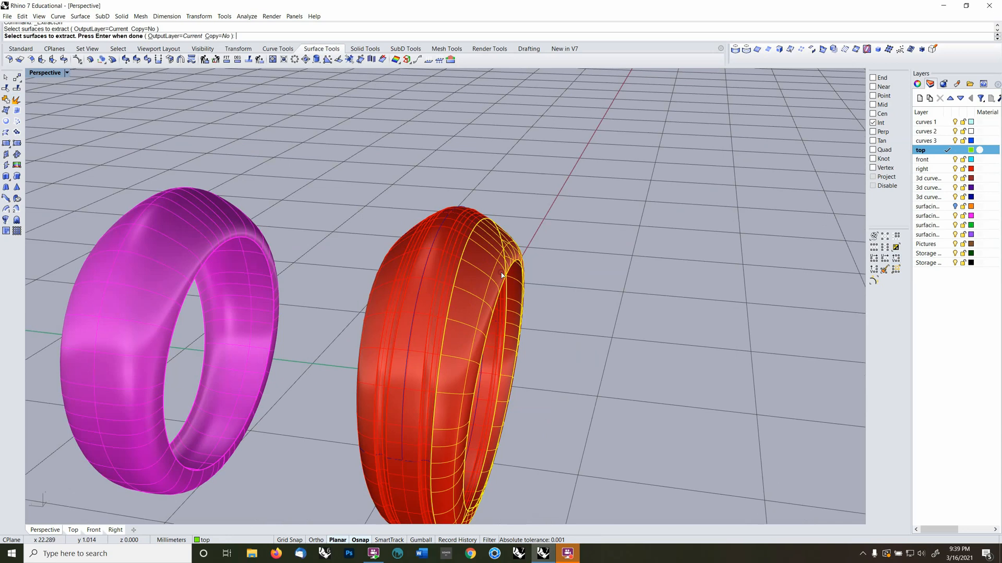
right_drag(513, 261, 459, 301)
click(444, 310)
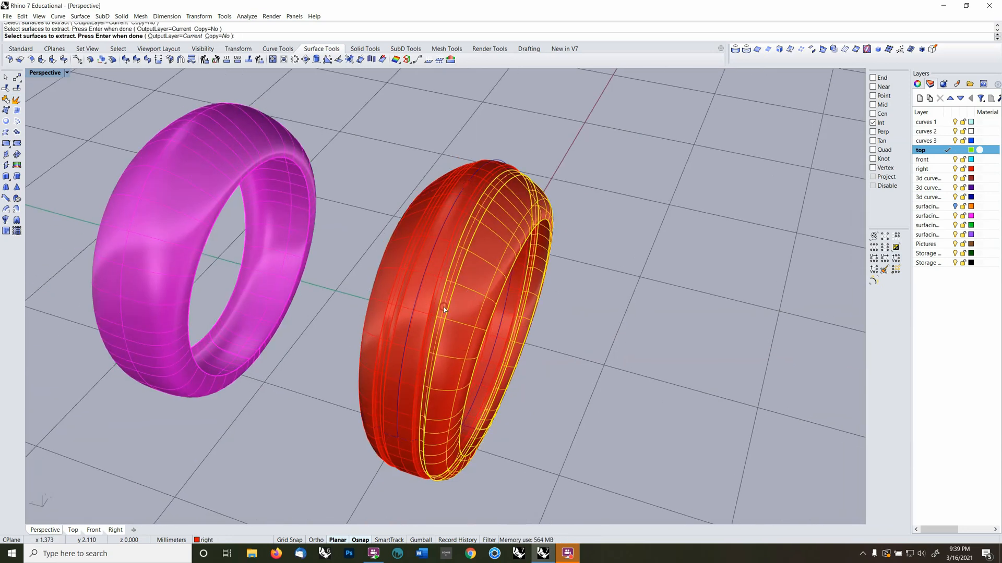
scroll(444, 310, up, 5)
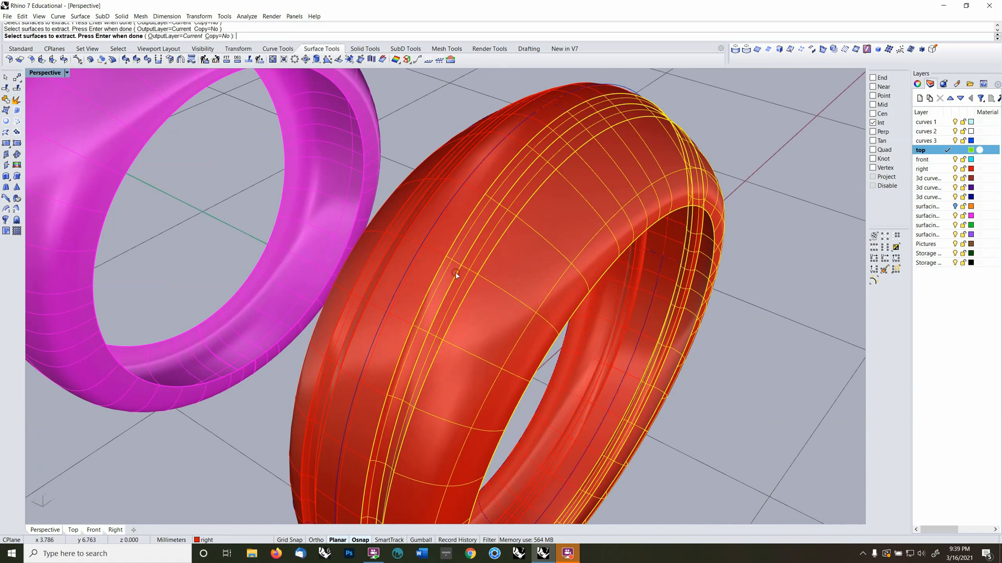
scroll(466, 274, down, 5)
right_drag(472, 285, 492, 247)
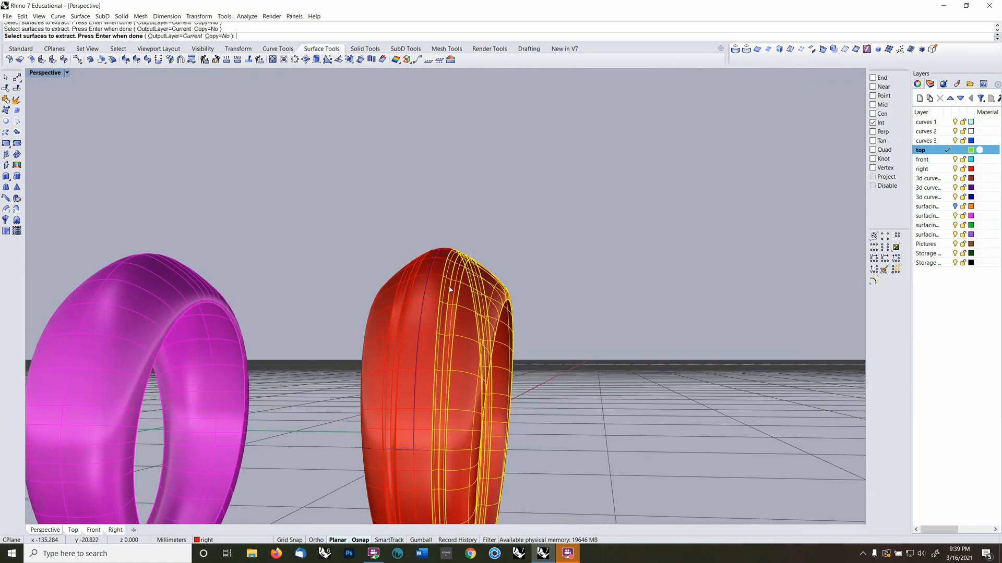
right_drag(449, 289, 456, 341)
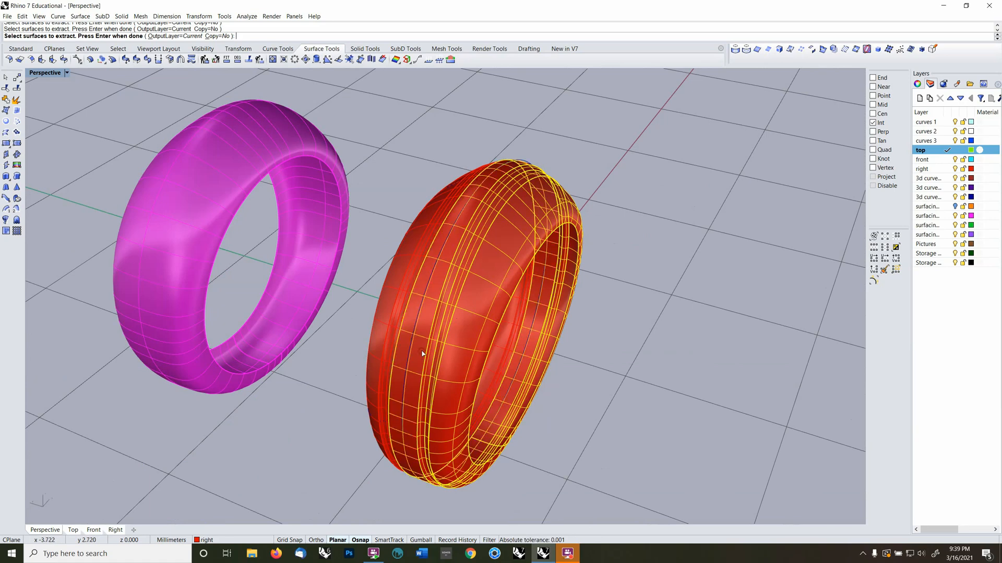
right_drag(423, 354, 382, 486)
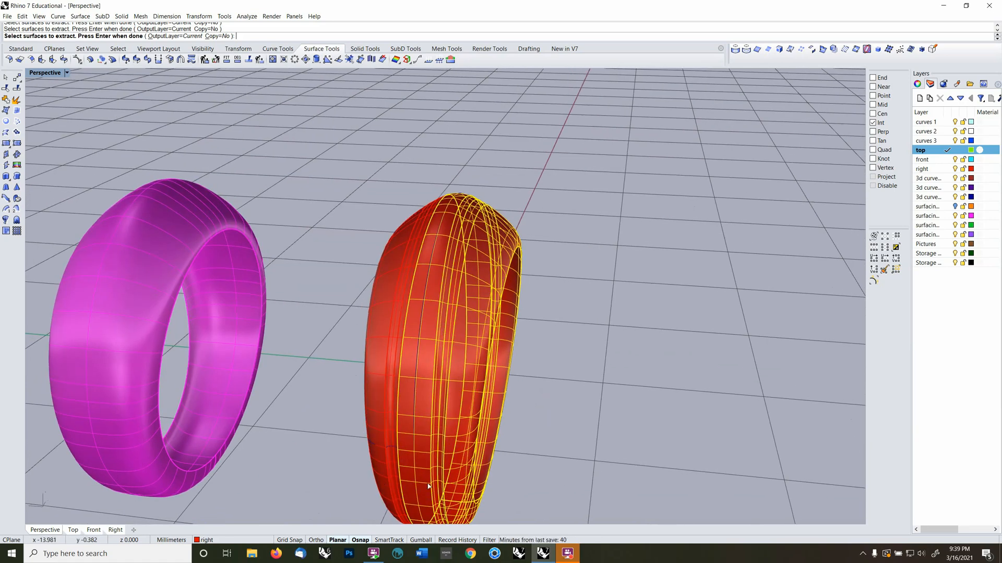
mouse_move(432, 269)
shift+right_down()
mouse_move(441, 228)
mouse_move(437, 246)
mouse_move(453, 282)
mouse_move(421, 255)
shift+right_up()
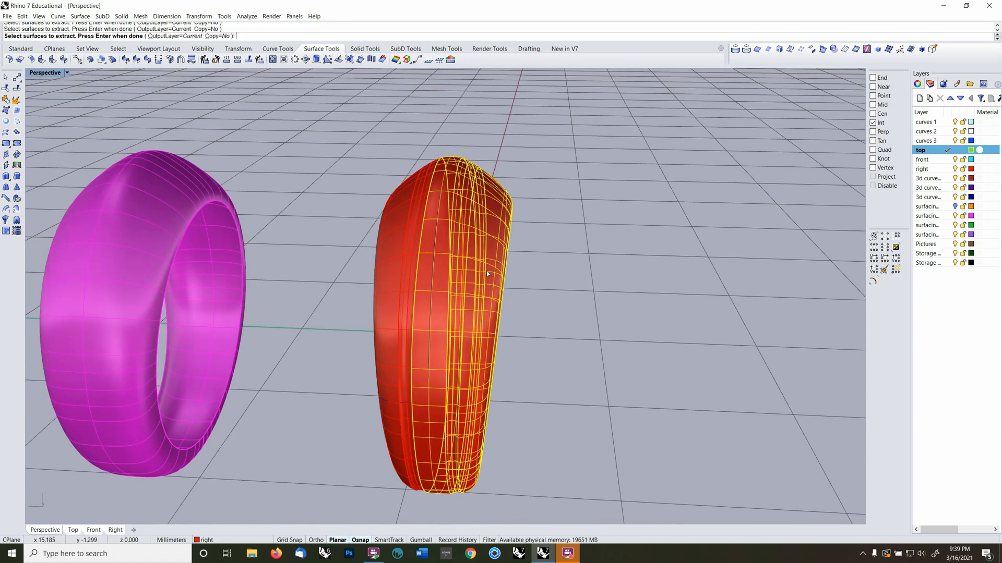
right_drag(488, 274, 492, 301)
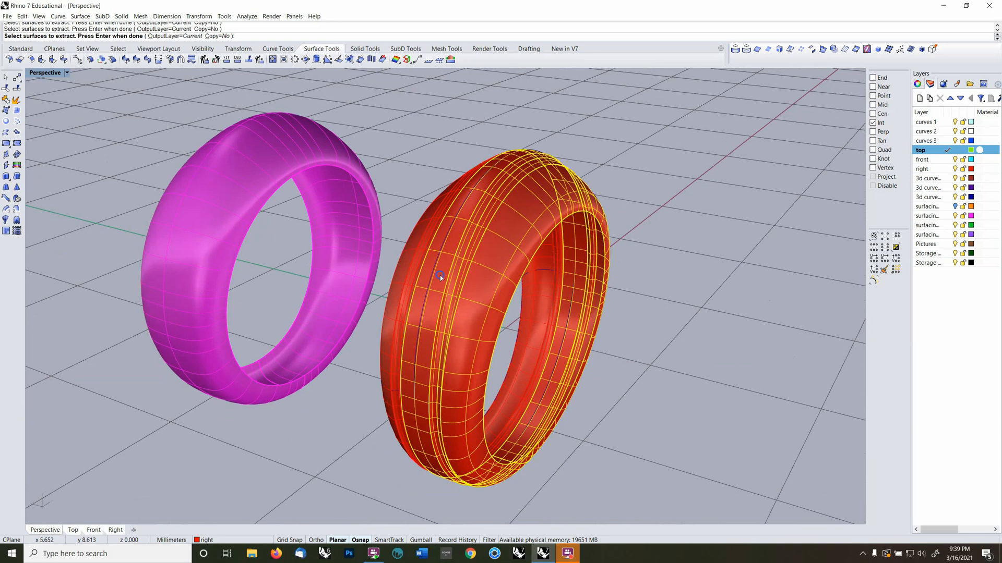
right_drag(440, 277, 410, 280)
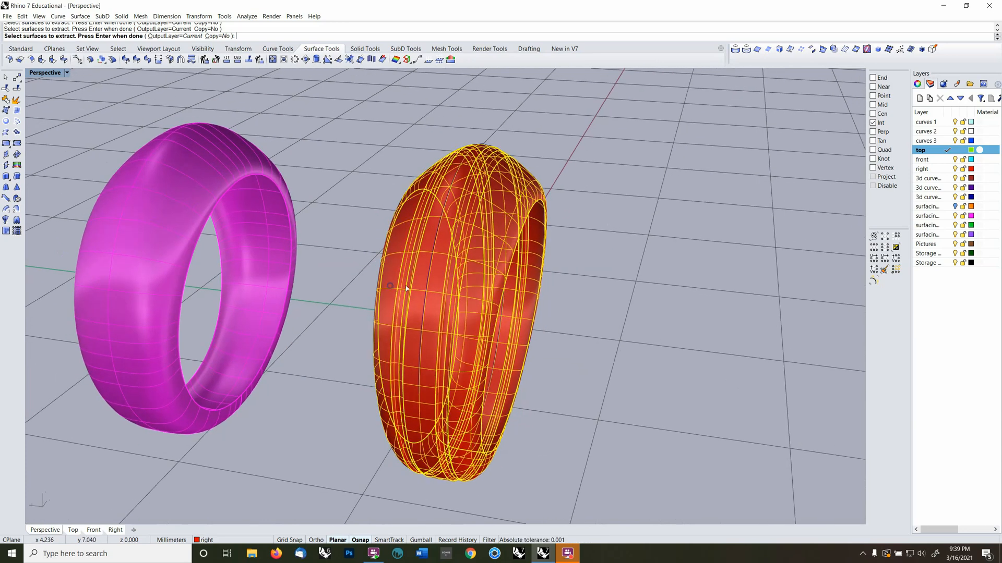
right_drag(392, 287, 478, 275)
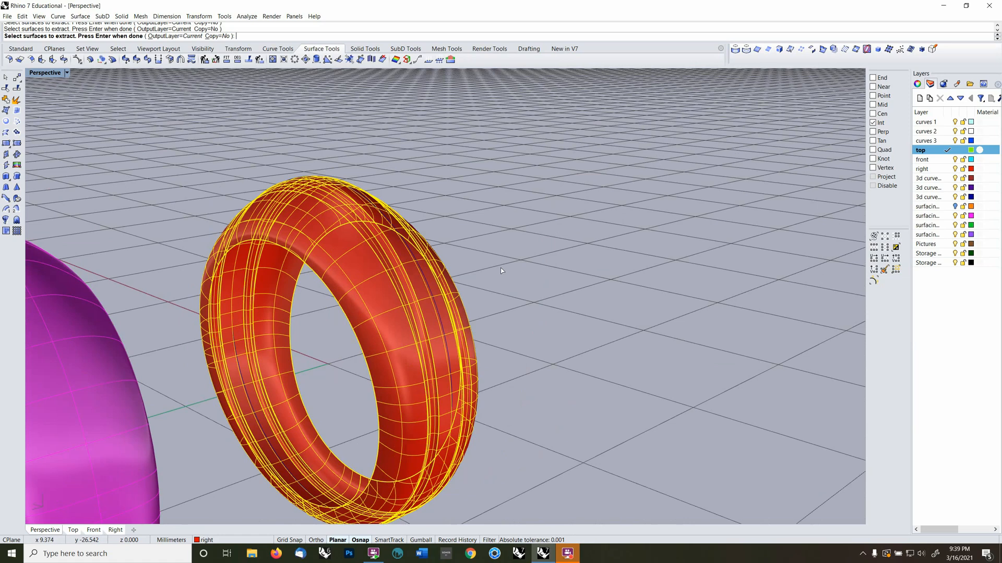
right_click(501, 270)
right_drag(534, 279, 471, 312)
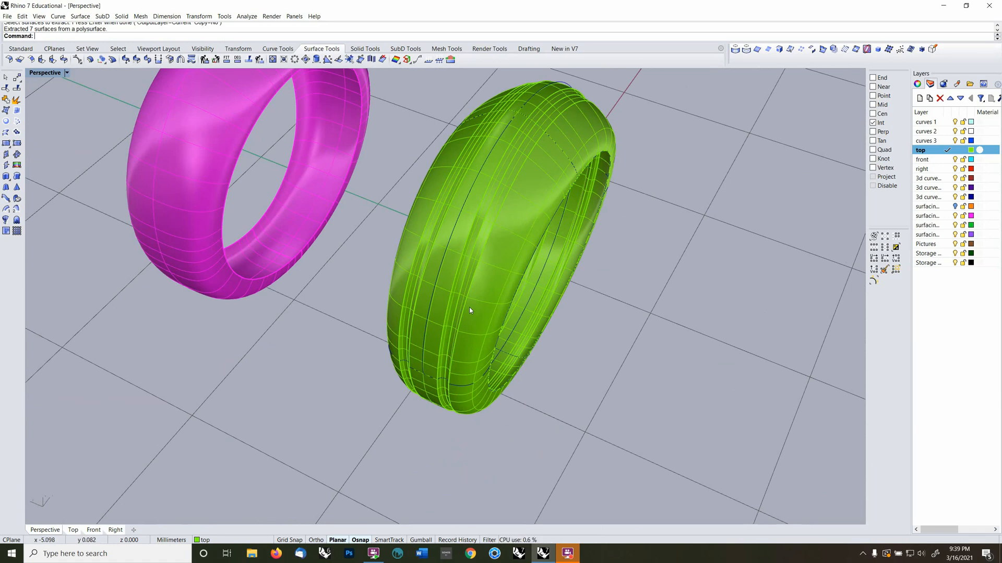
key(ctrl+z)
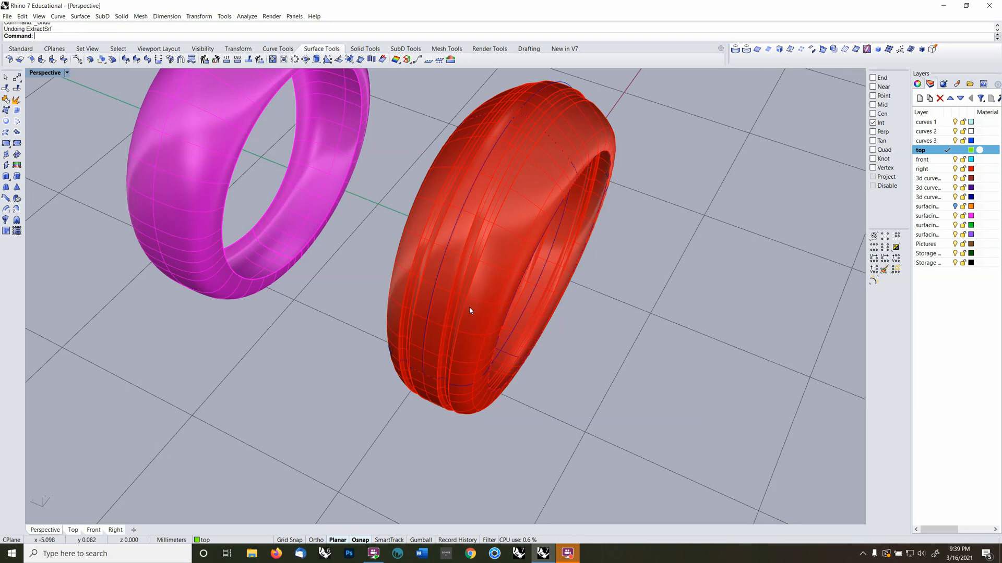
Apply the EMap environment map analysis to both the grooved ring and the plain magenta ring
shift+right_drag(587, 277, 488, 365)
scroll(555, 327, down, 4)
click(492, 344)
click(489, 373)
click(485, 314)
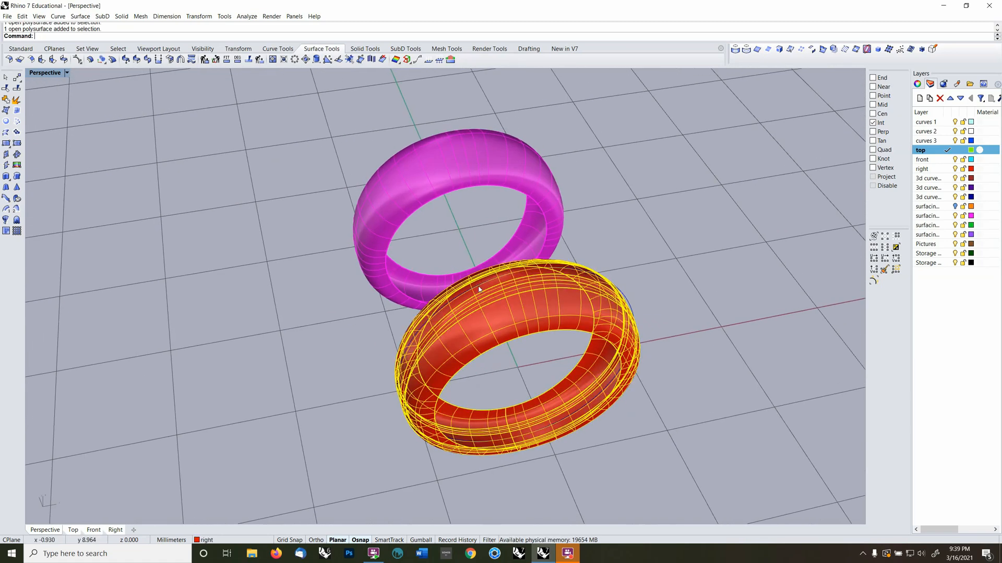
shift+click(480, 153)
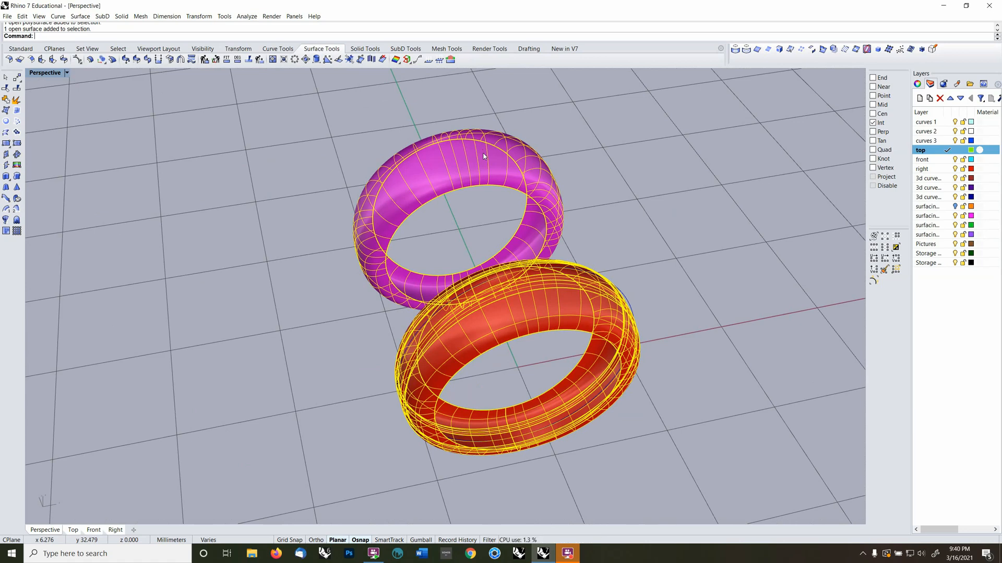
text(EMap)
key(Return)
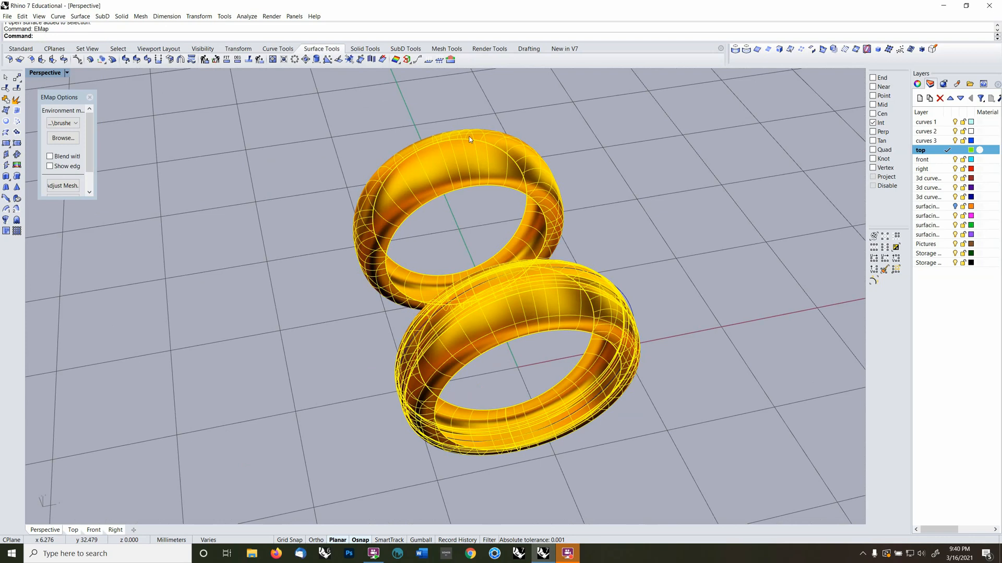
Hide the 3d curves III layer and compare the reflections on the two rings from several angles
click(720, 185)
right_drag(510, 327, 654, 276)
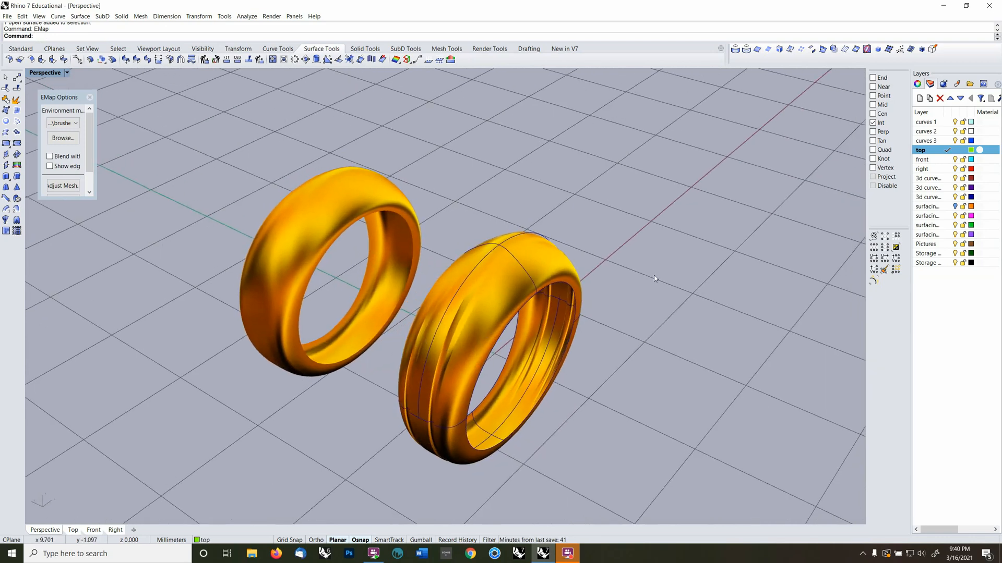
click(955, 196)
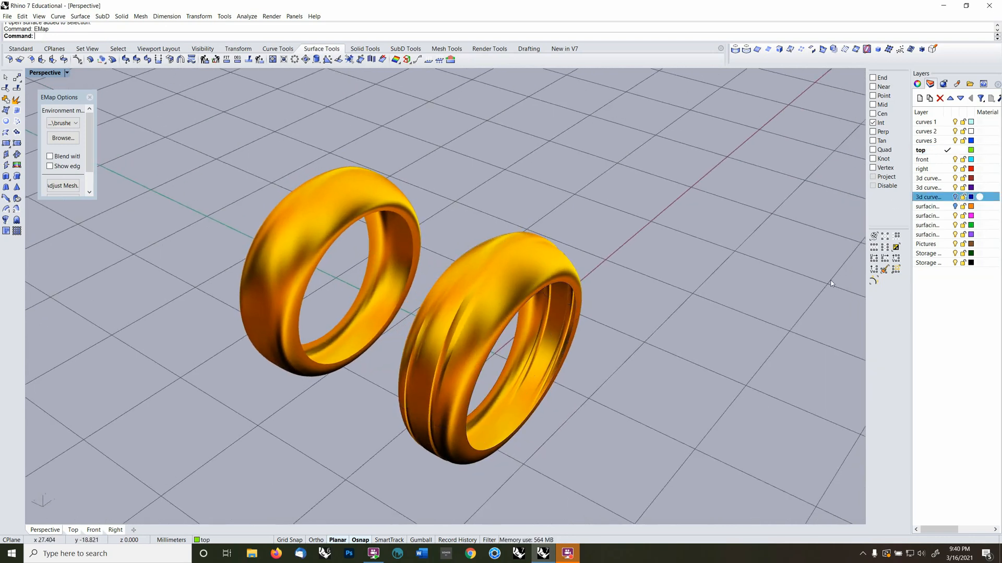
scroll(459, 365, up, 8)
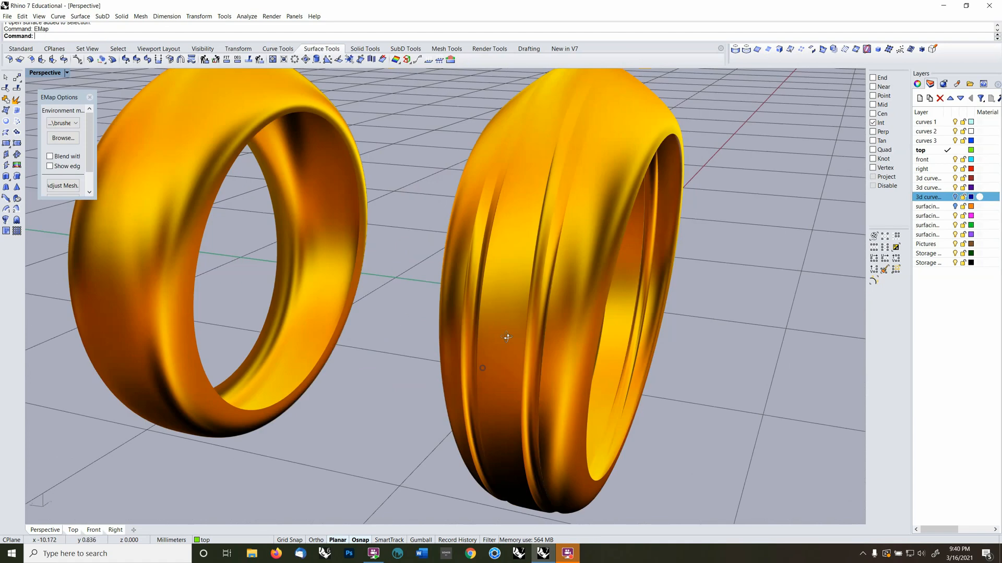
right_drag(507, 337, 471, 298)
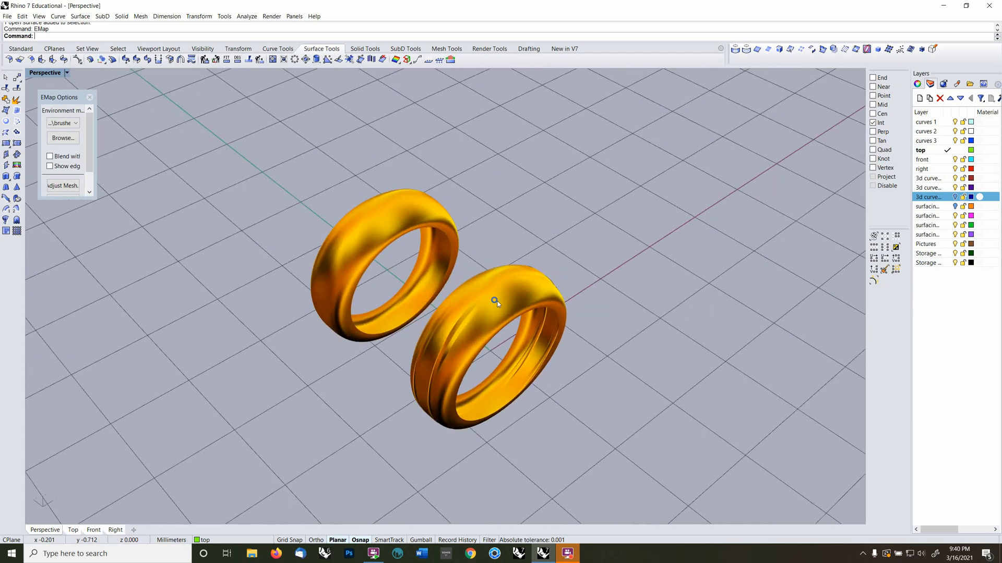
End the environment map analysis and select the grooved ring
click(89, 98)
click(483, 331)
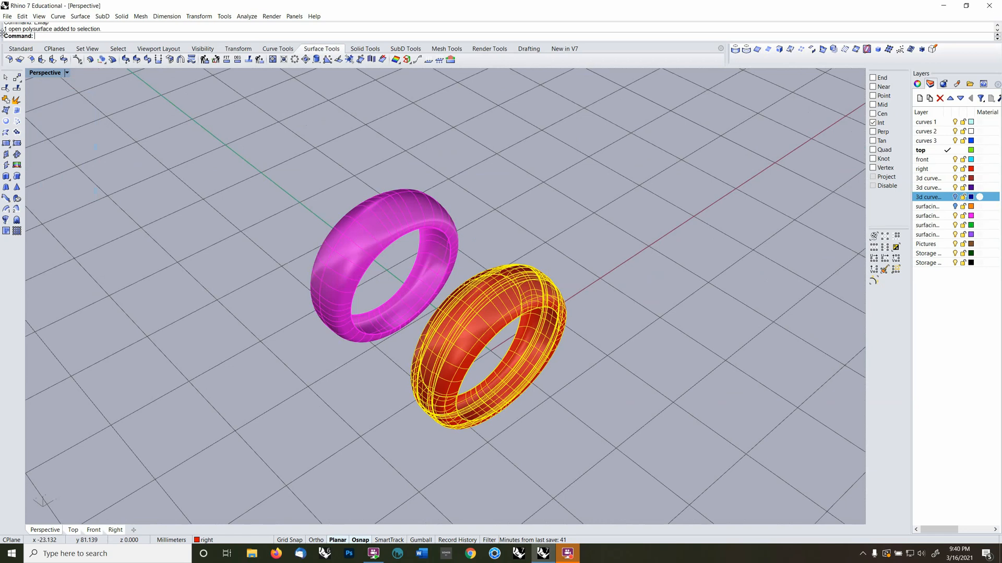
Try exploding the red ring polysurface into its separate surfaces, and undo the explode
click(17, 99)
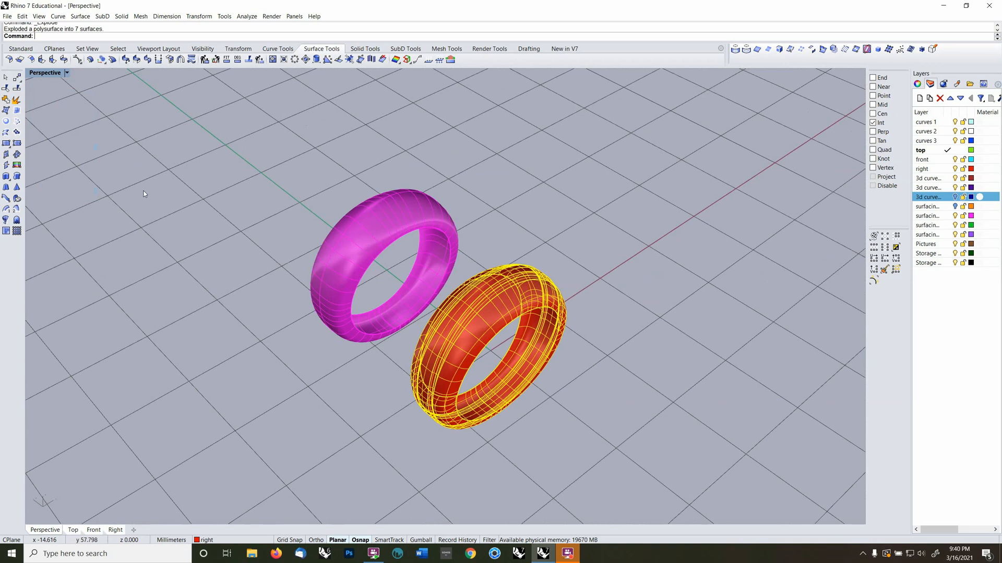
key(ctrl+z)
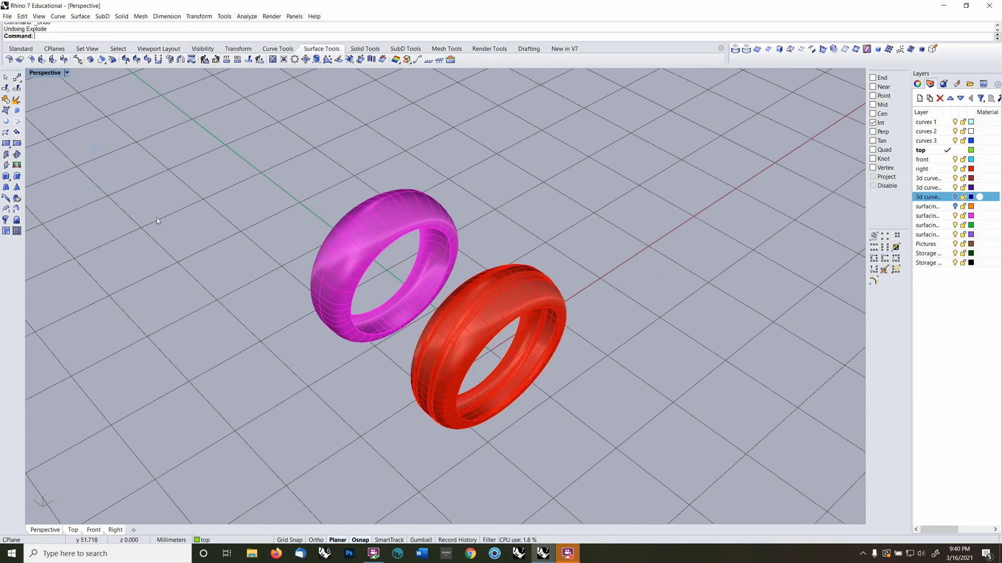
click(439, 307)
right_drag(439, 306, 509, 301)
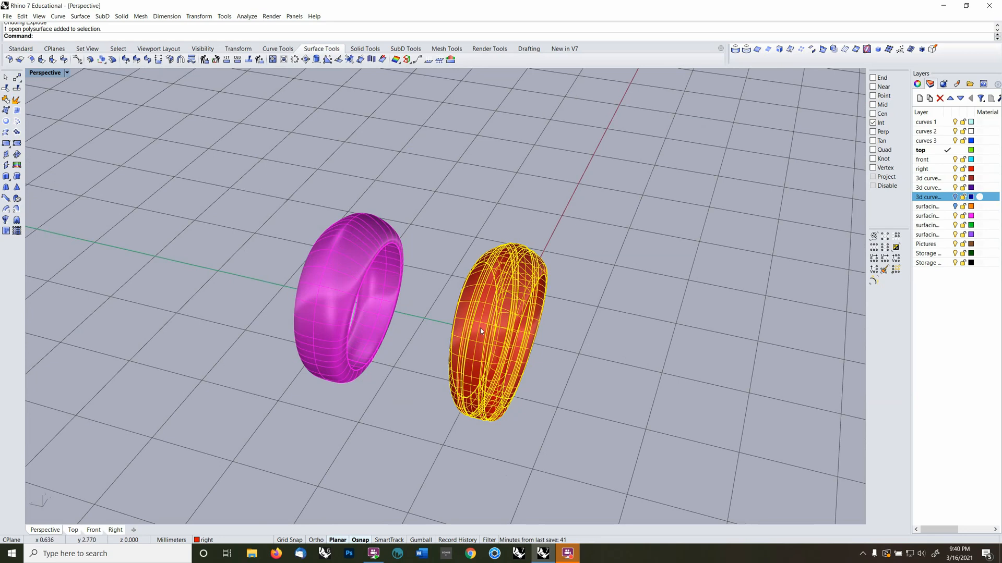
click(578, 303)
right_drag(578, 304, 534, 311)
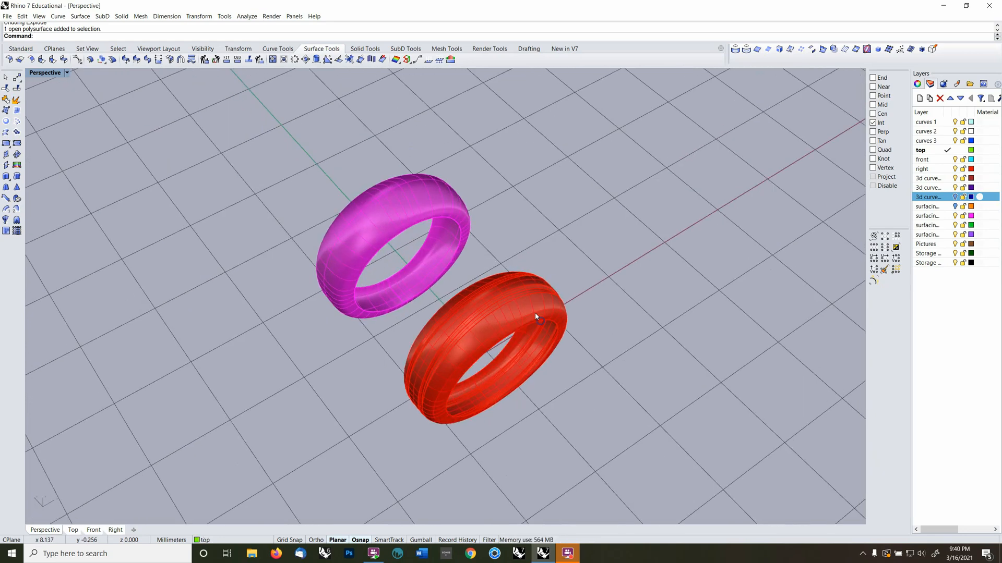
Move the red and magenta rings together 20 mm in the positive Y direction, with grid snap on
click(533, 308)
shift+click(443, 224)
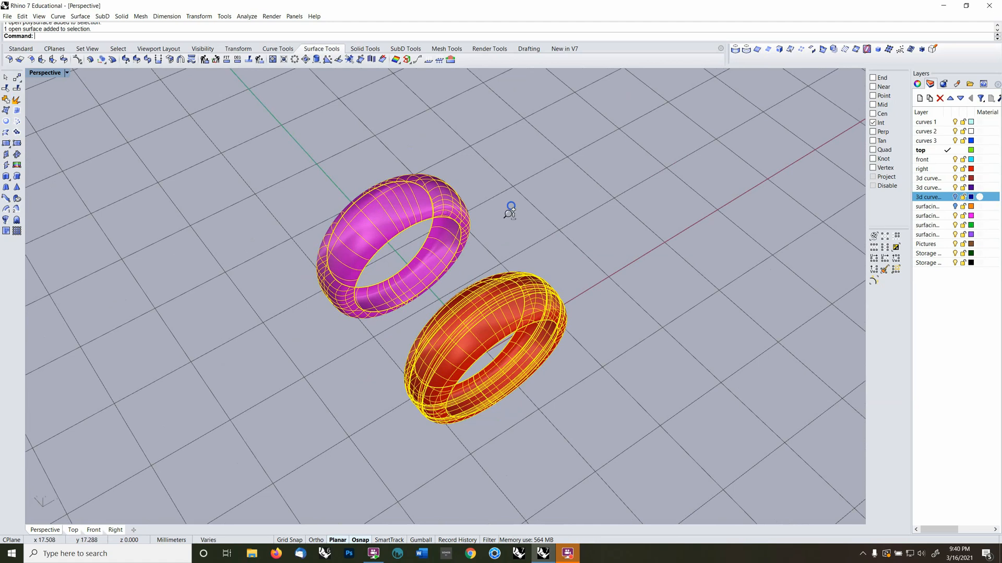
right_drag(519, 223, 478, 308)
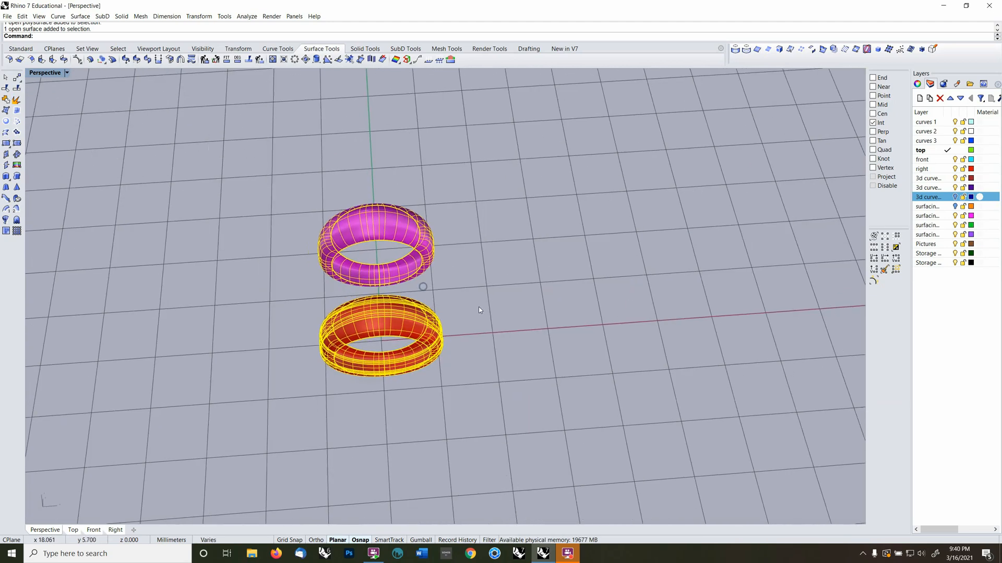
text(m)
key(Return)
key(F9)
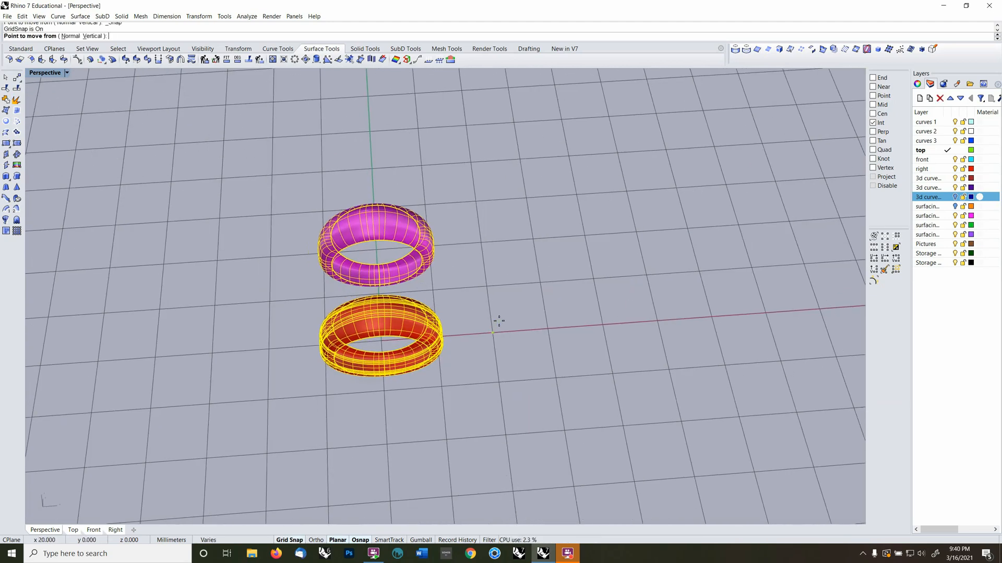
click(503, 328)
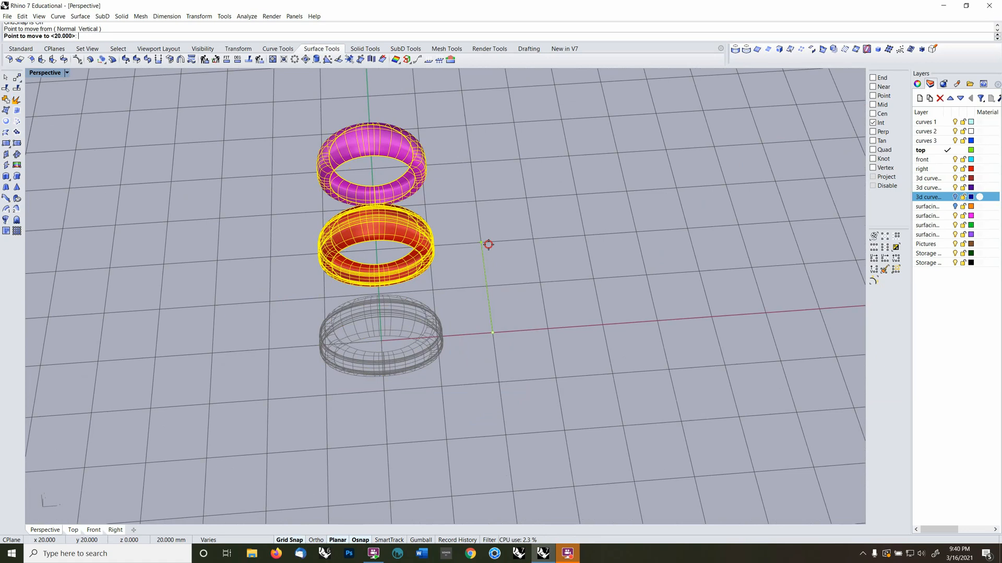
click(489, 245)
key(Escape)
right_drag(486, 263, 438, 300)
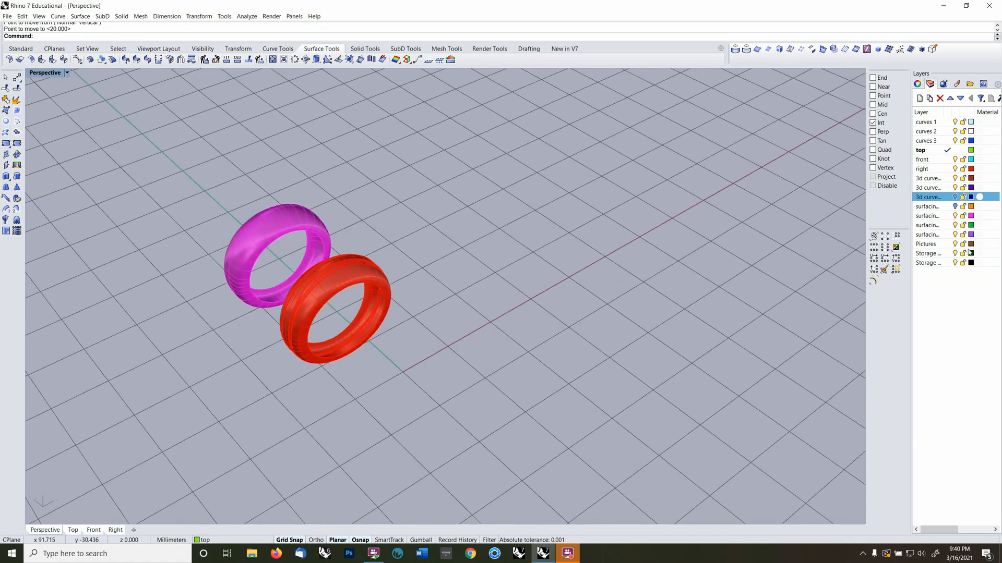
Turn on the 3d curves III layer and unhide only the separate ring curve set lying further along the X axis
click(955, 196)
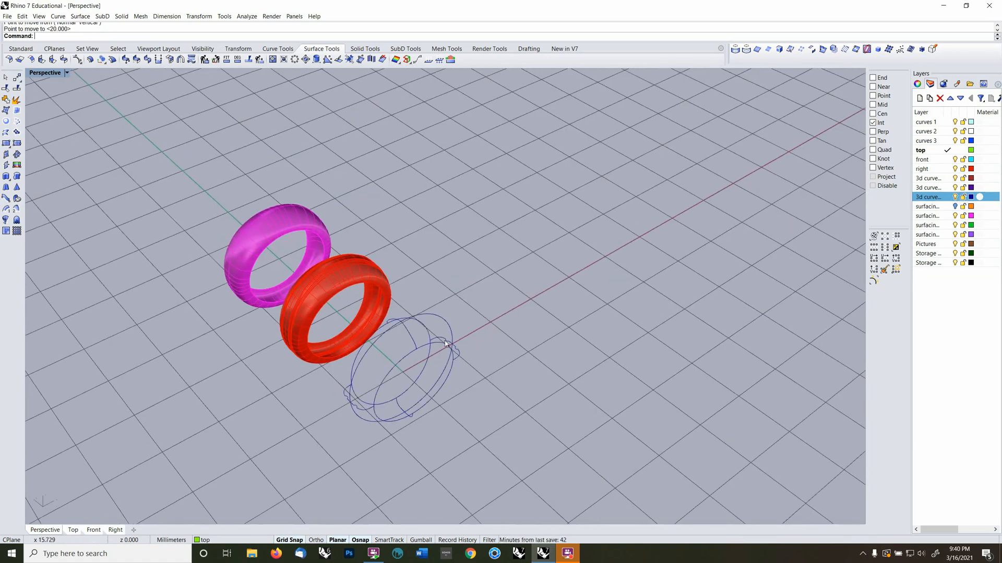
shift+right_drag(447, 344, 488, 337)
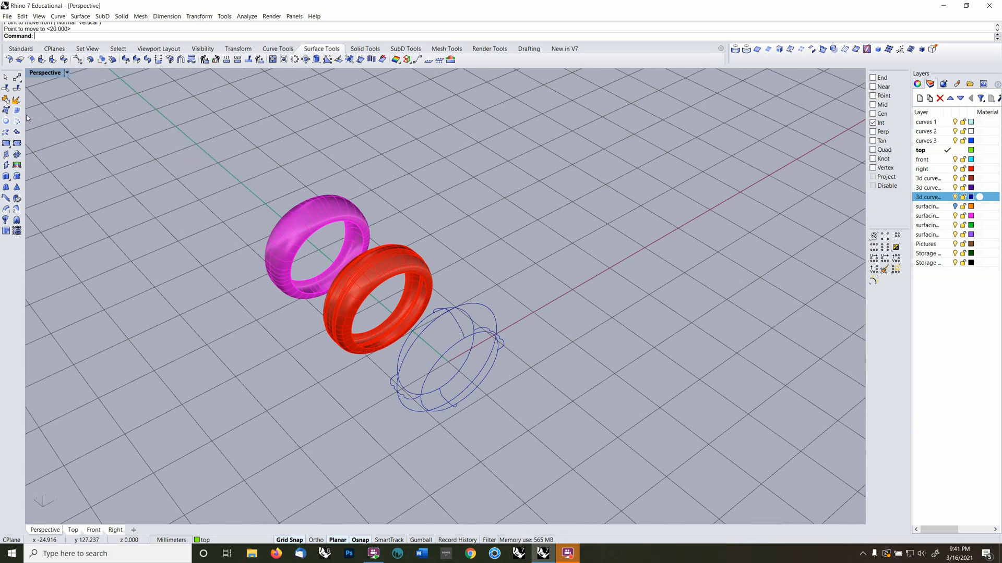
key(ctrl+shift+h)
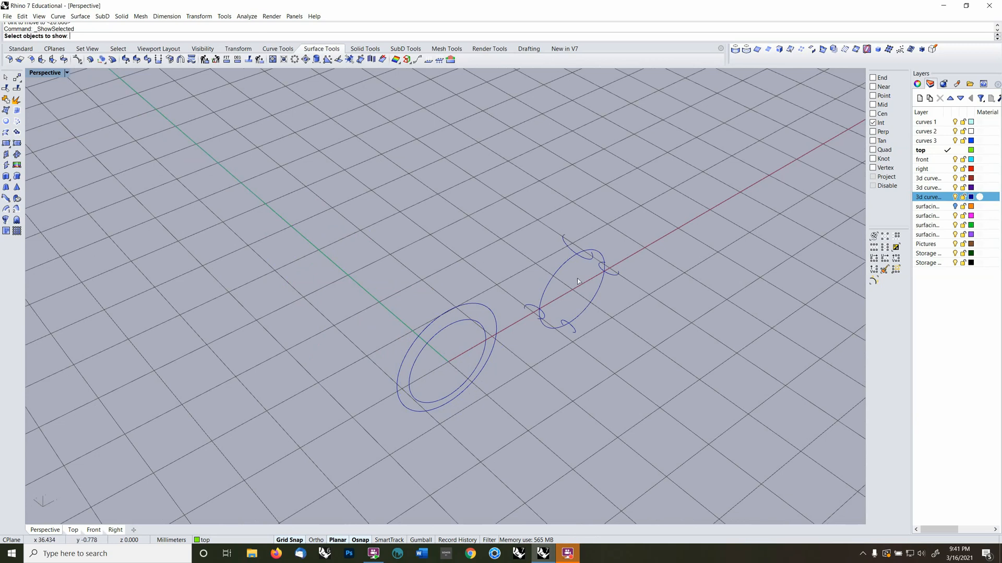
click(549, 273)
key(Return)
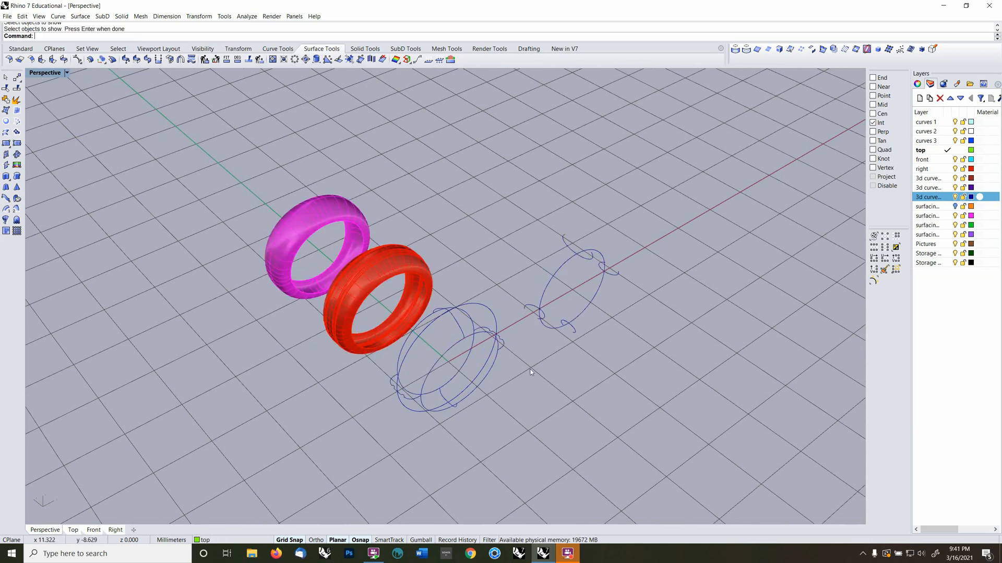
right_drag(530, 372, 471, 312)
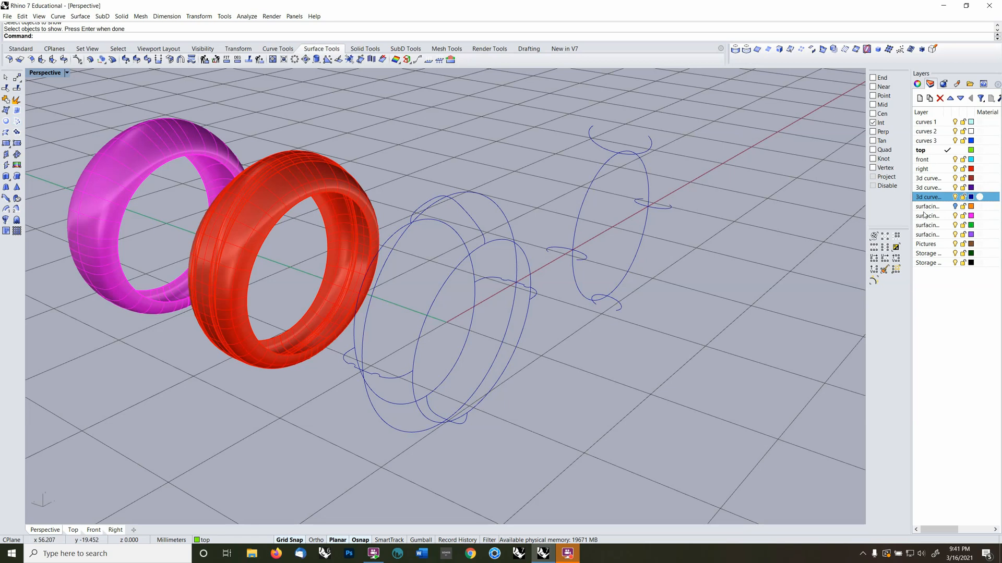
Build a network surface from the rail circles and wavy profile curves at the origin, with Position matching on edges A and C
right_drag(499, 264, 474, 353)
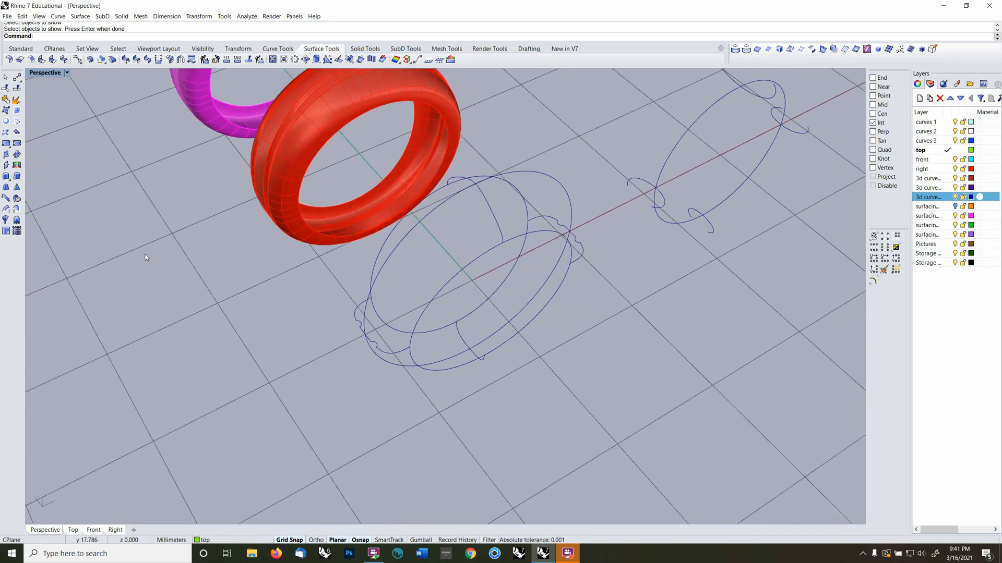
click(16, 210)
click(16, 121)
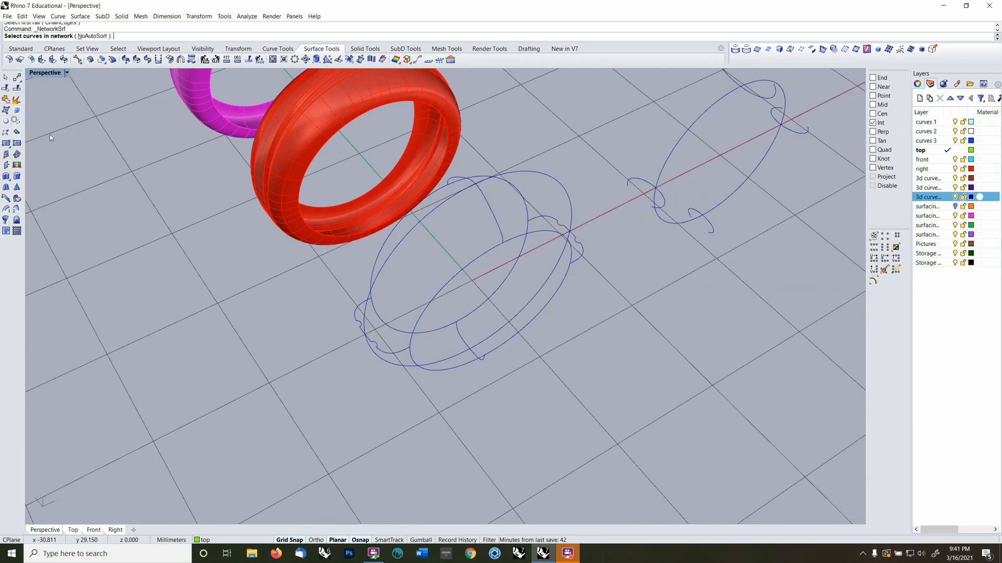
click(468, 362)
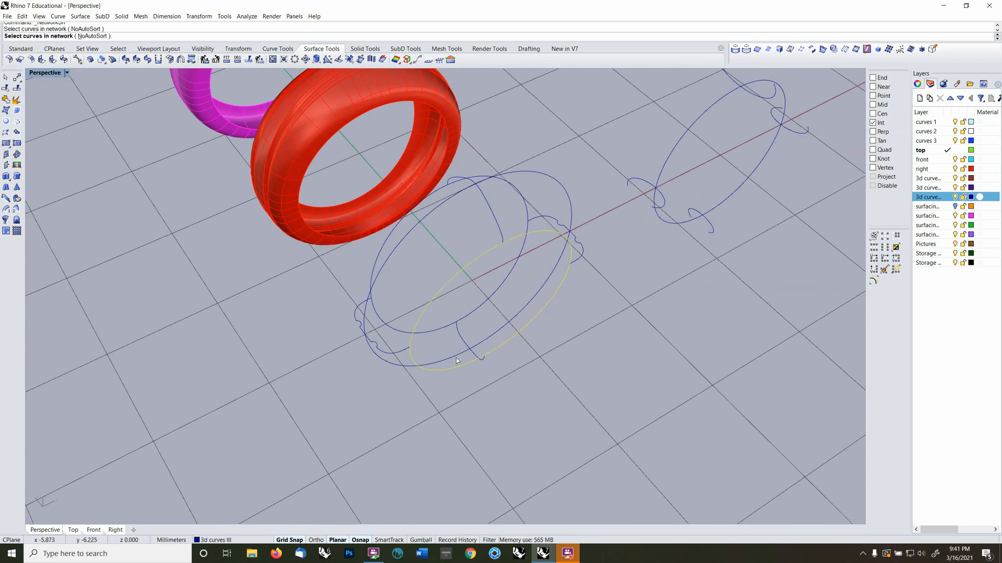
click(456, 357)
click(443, 331)
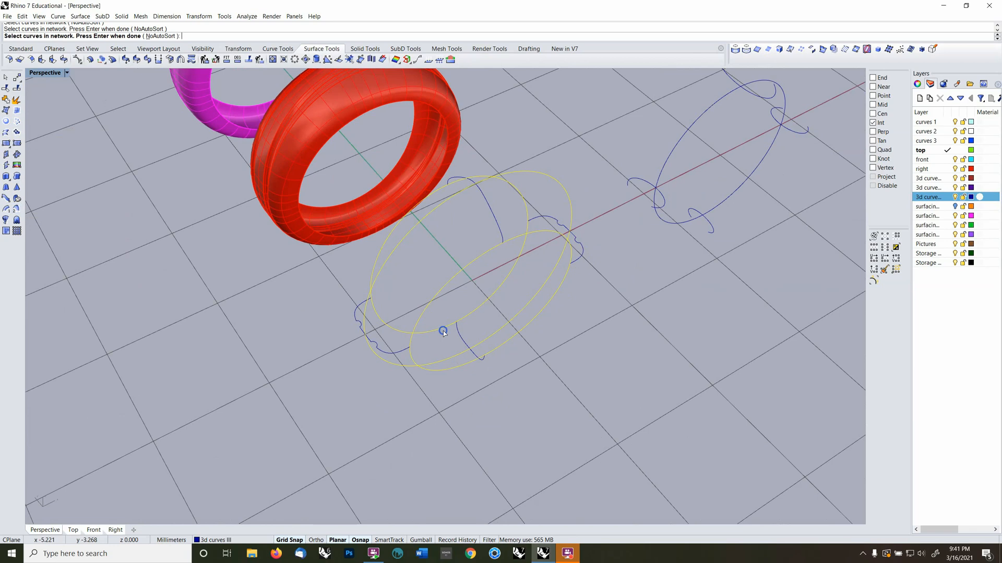
right_drag(443, 331, 455, 433)
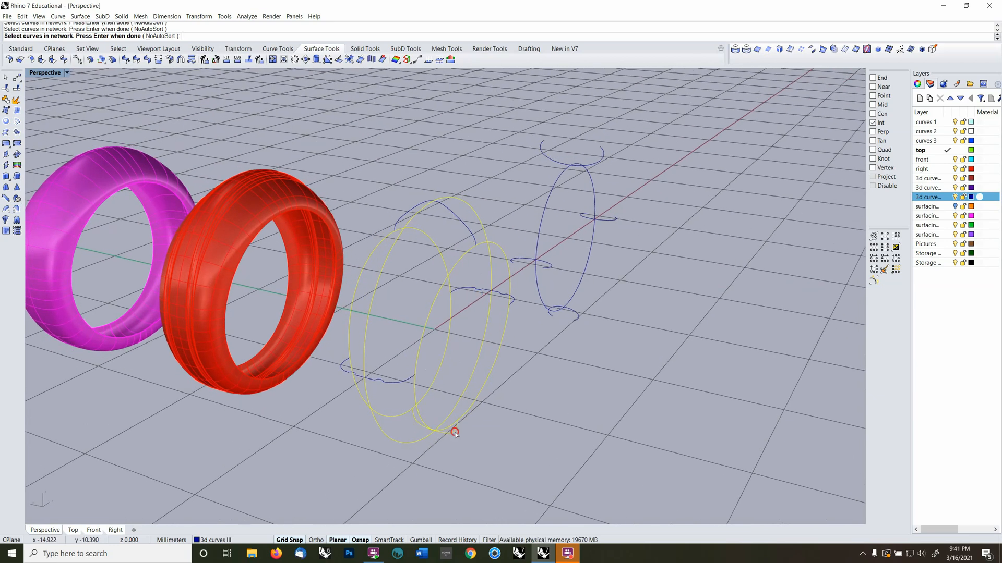
click(400, 381)
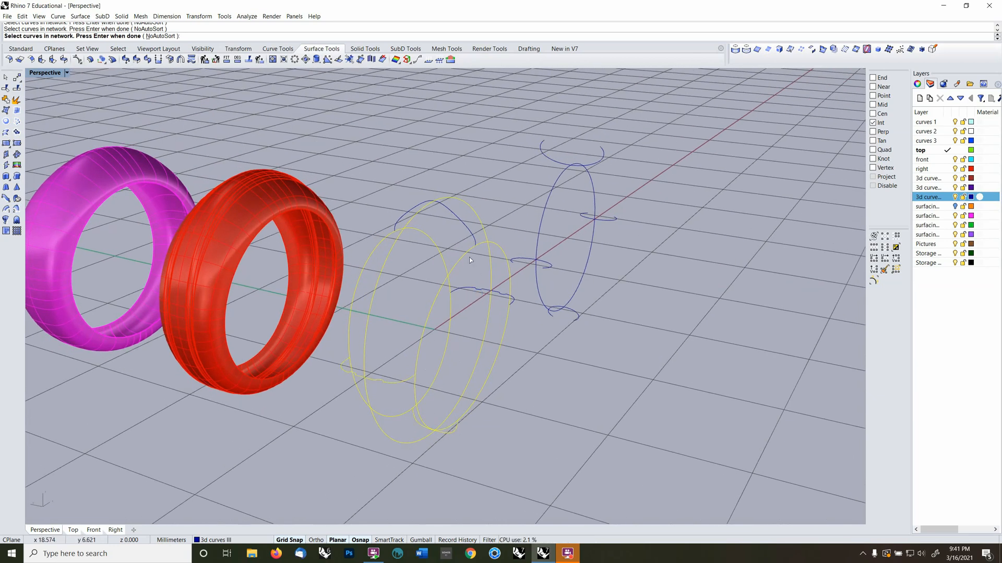
click(471, 235)
click(512, 302)
right_drag(557, 339, 539, 356)
key(Return)
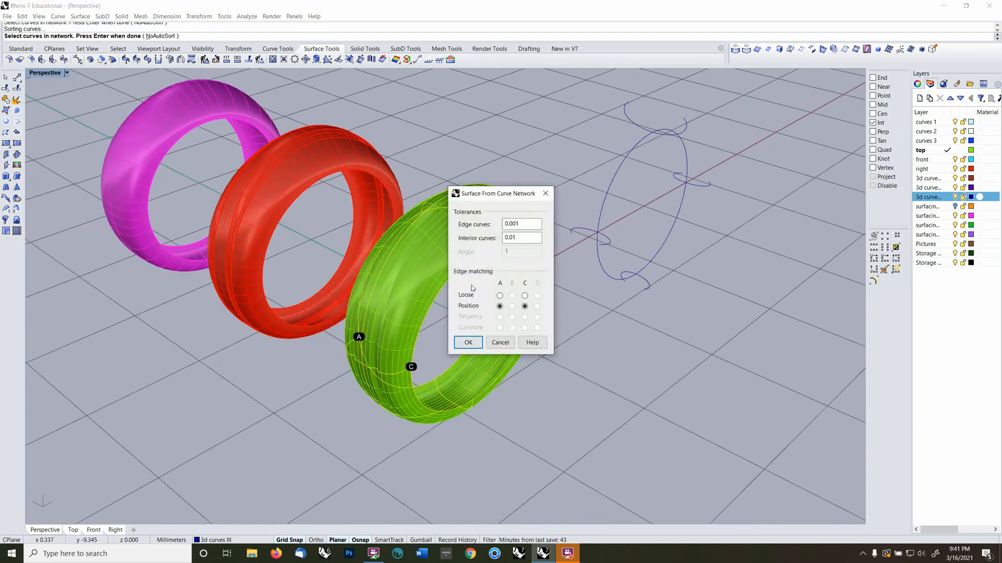
click(468, 343)
Turn off the 3d curves III layer and apply environment map analysis to the green ring
right_drag(401, 355, 843, 326)
click(955, 197)
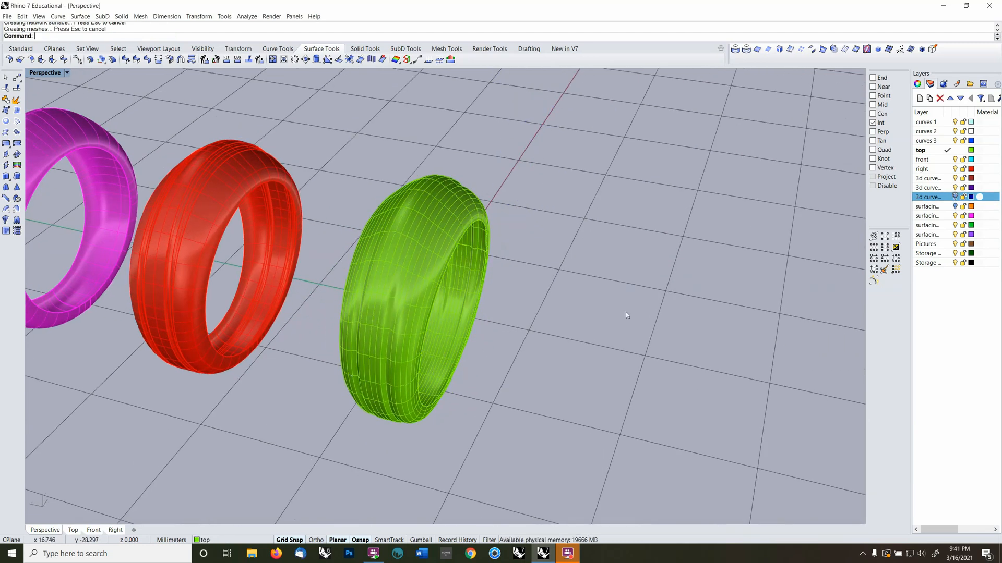
scroll(336, 365, up, 3)
click(401, 335)
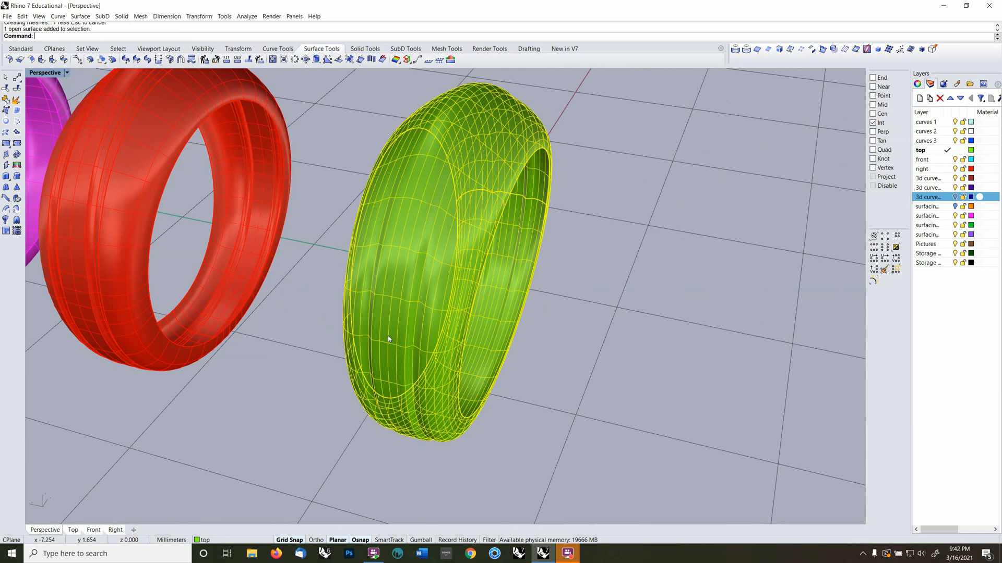
text(EMap)
key(Return)
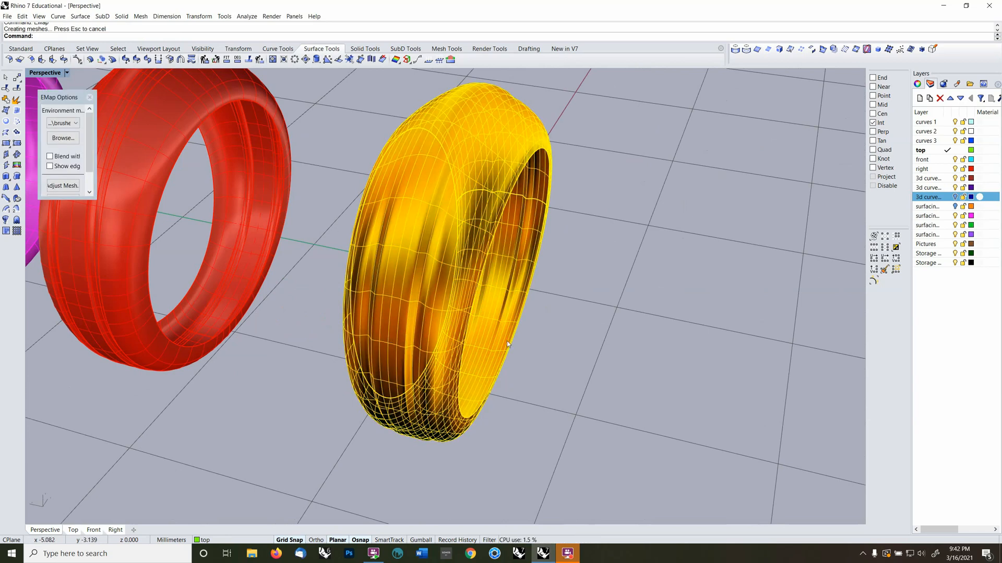
right_drag(544, 369, 503, 364)
Apply the environment map analysis to the red ring as well
click(329, 343)
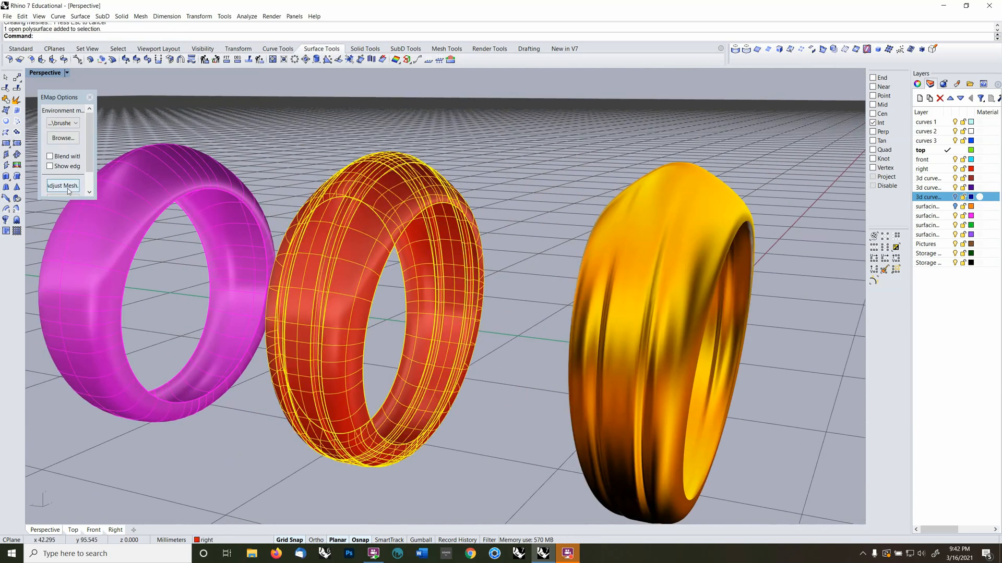
text(EMap)
key(Return)
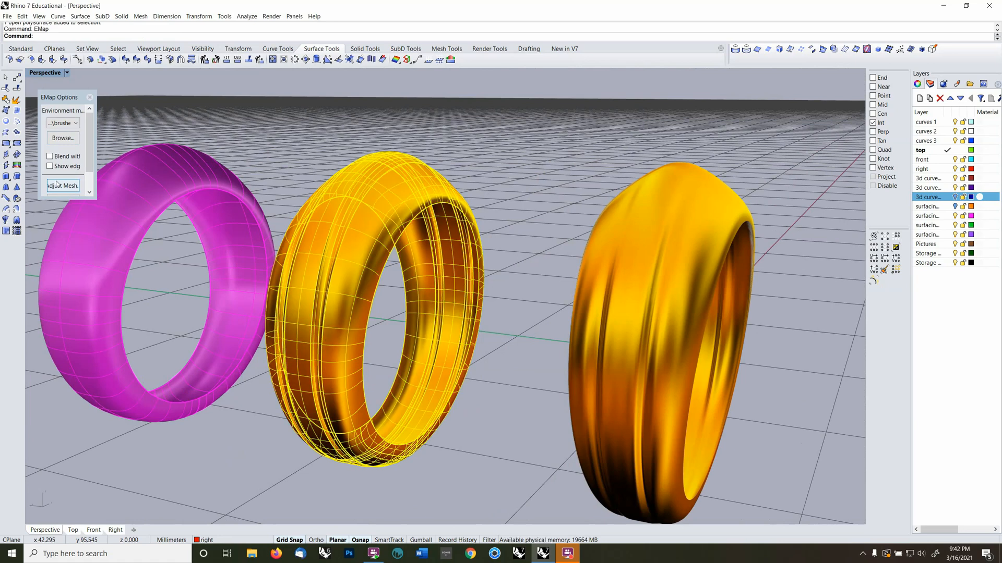
Compare the reflections along the grooves of the two environment-mapped rings, and end the analysis
click(479, 373)
right_drag(468, 382, 500, 373)
scroll(470, 378, up, 5)
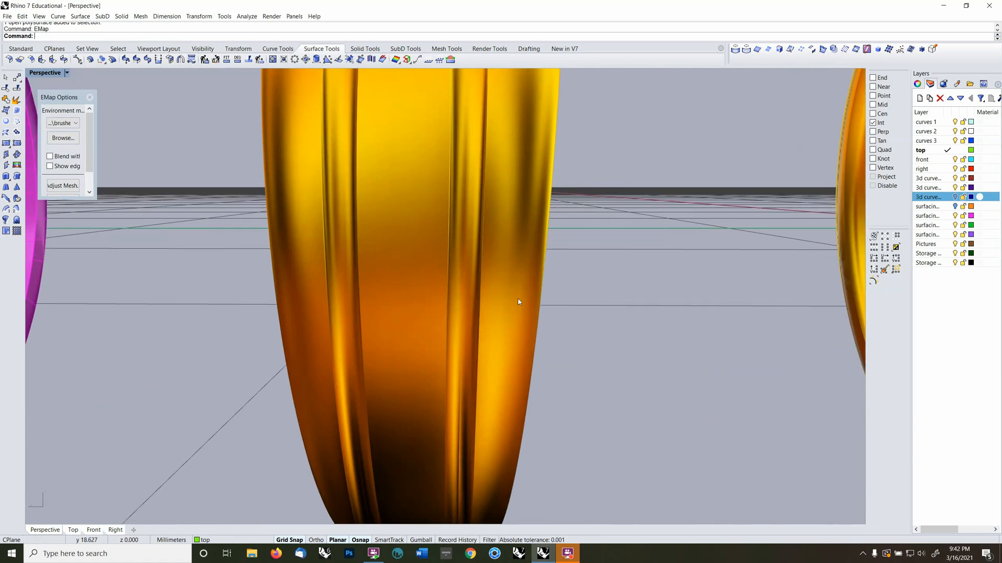
scroll(521, 298, down, 5)
shift+right_drag(594, 296, 273, 302)
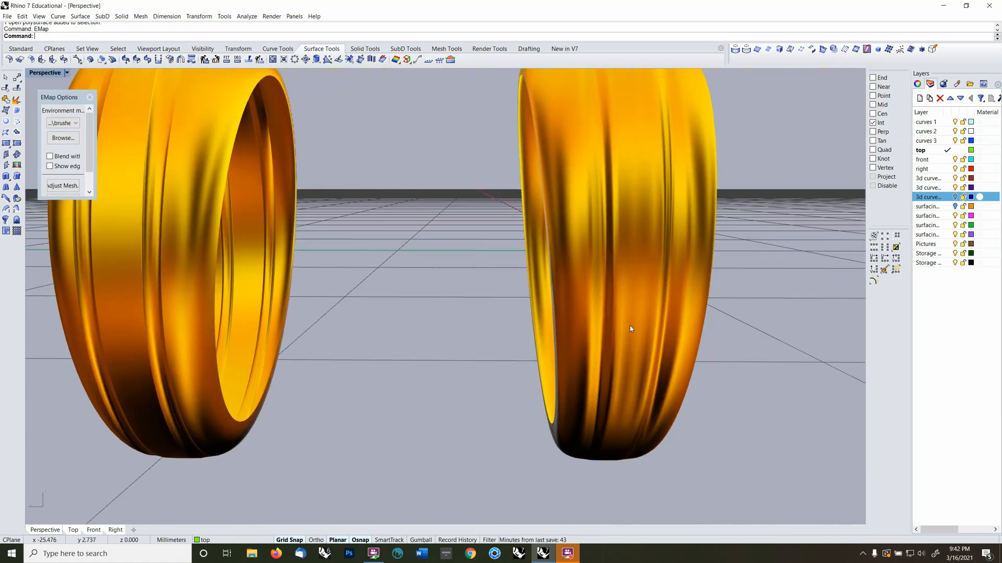
right_drag(630, 329, 656, 326)
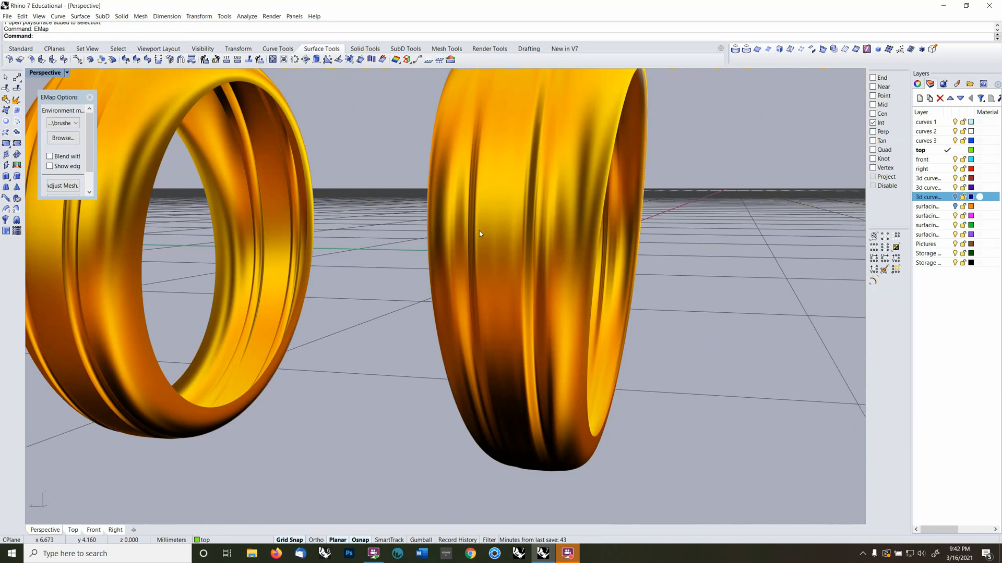
shift+right_drag(543, 206, 517, 328)
scroll(547, 253, down, 4)
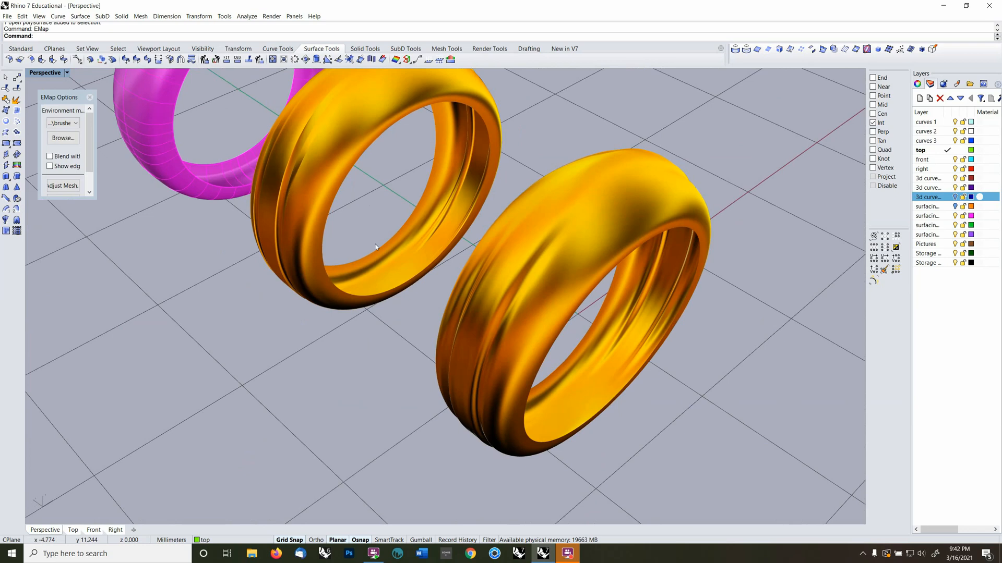
click(90, 97)
Try to explode the green network surface ring into separate surfaces
click(554, 254)
right_drag(542, 258, 78, 108)
click(16, 99)
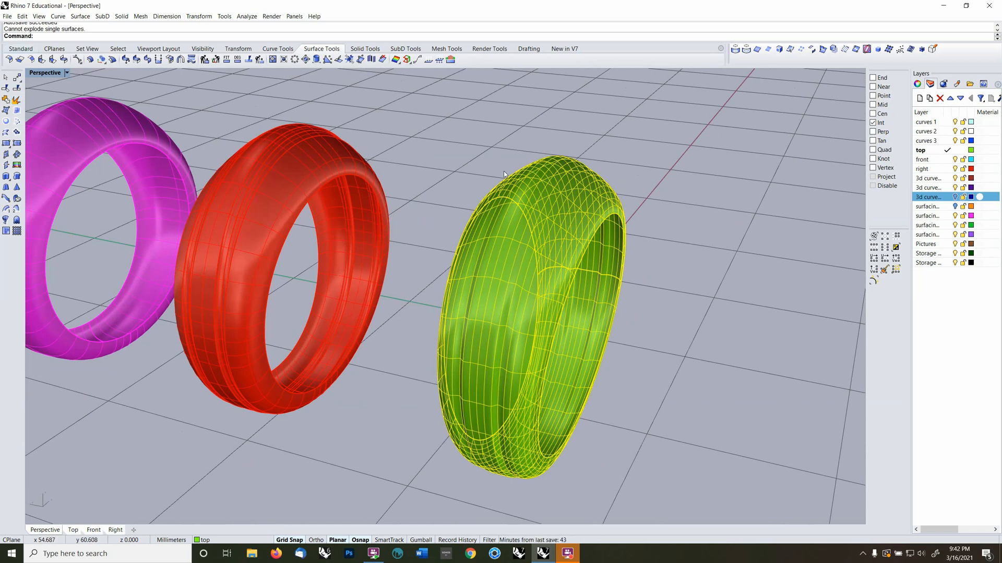
click(636, 306)
right_drag(628, 227, 603, 246)
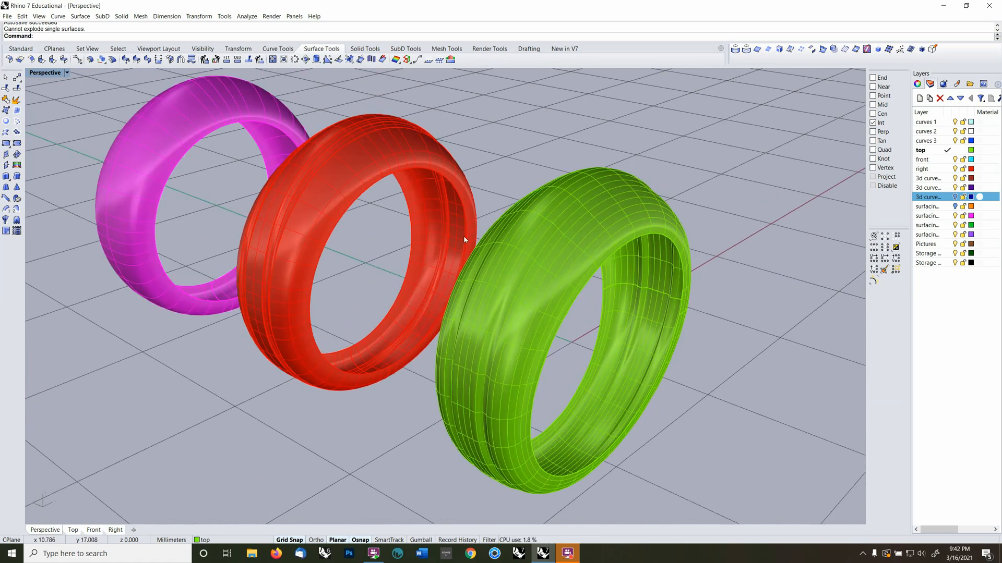
Try to show selected hidden objects while the 3d curves III layer is off
right_drag(299, 337, 280, 324)
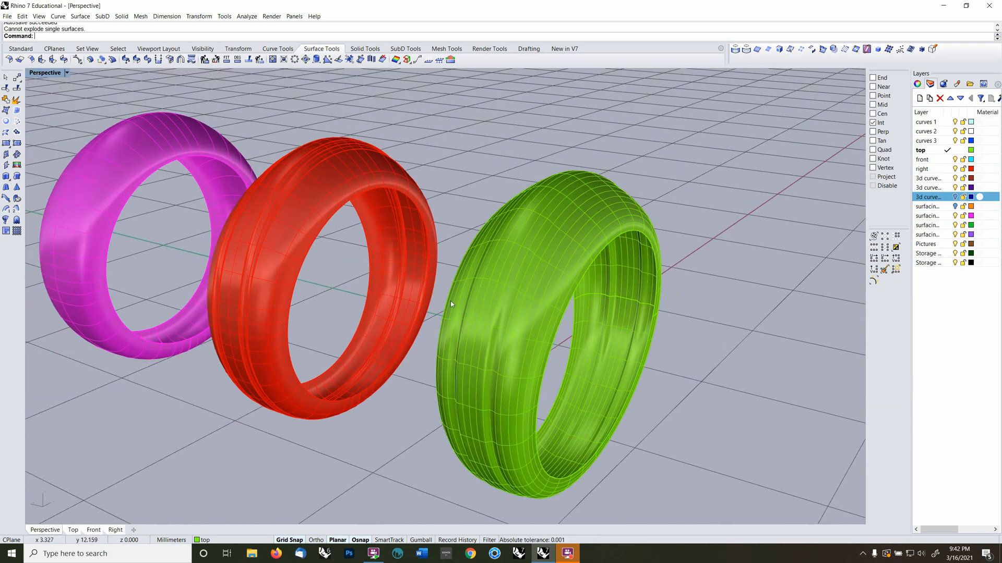
scroll(496, 277, down, 6)
shift+right_drag(687, 302, 468, 312)
scroll(443, 317, up, 4)
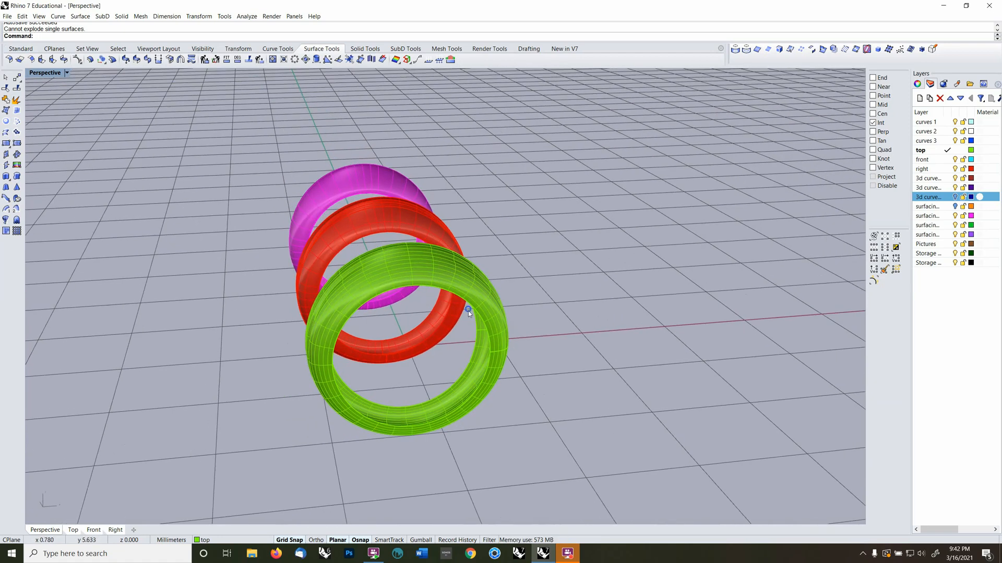
key(ctrl+shift+h)
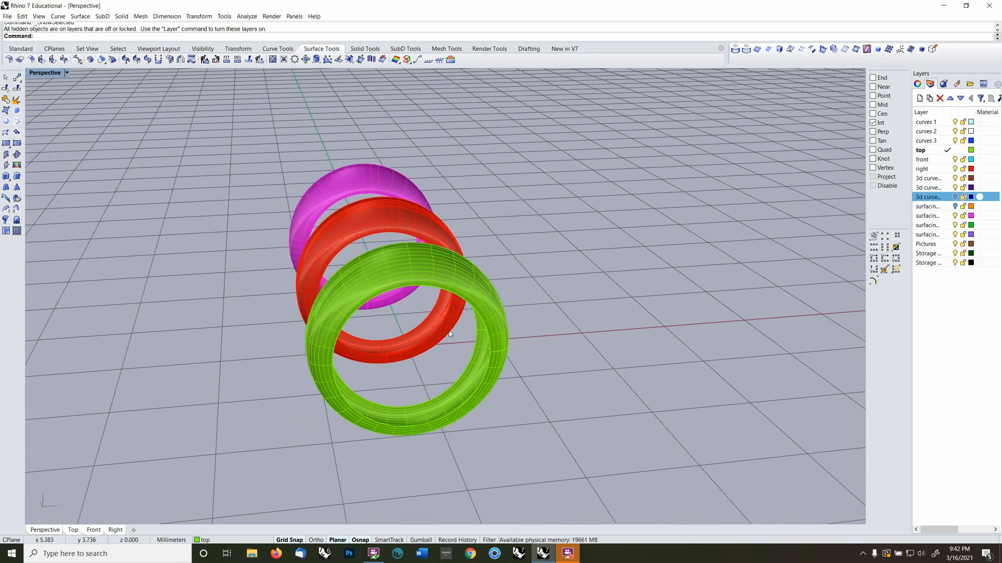
Undo hiding the 3d curves III layer, and ungroup its circle and four profile curves
right_drag(494, 318, 536, 359)
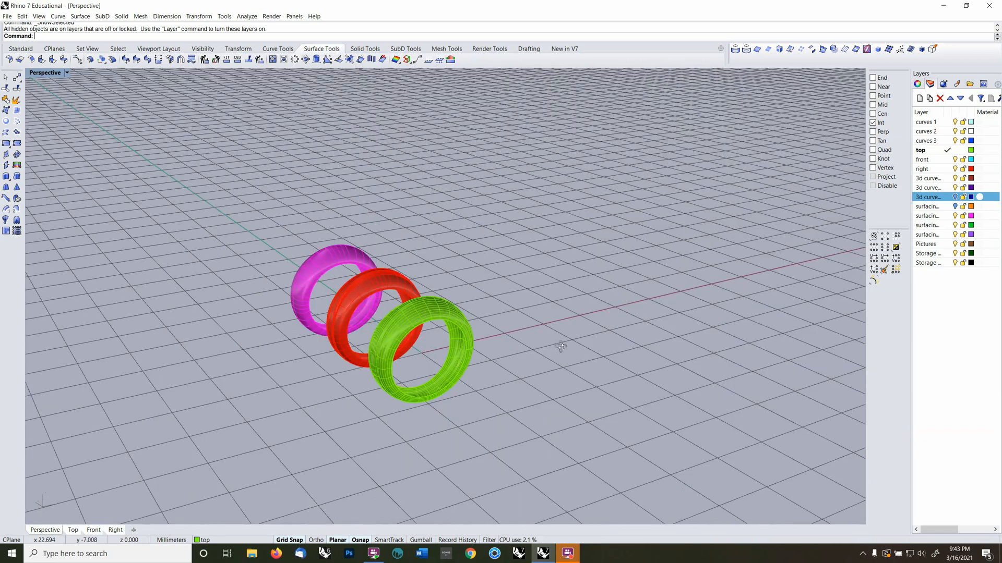
key(ctrl+z)
click(533, 359)
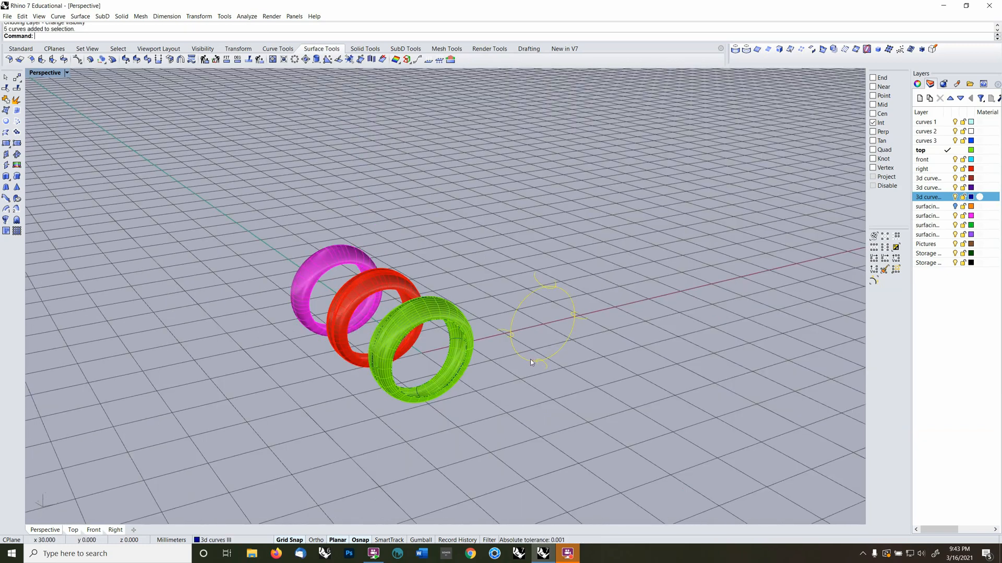
scroll(532, 351, up, 4)
shift+right_drag(535, 336, 527, 354)
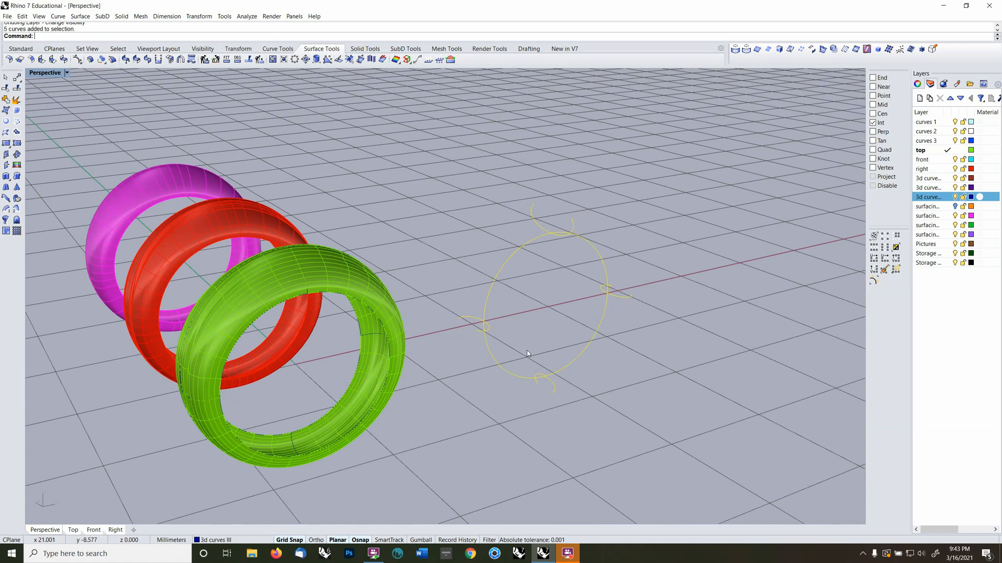
key(ctrl+shift+g)
click(508, 362)
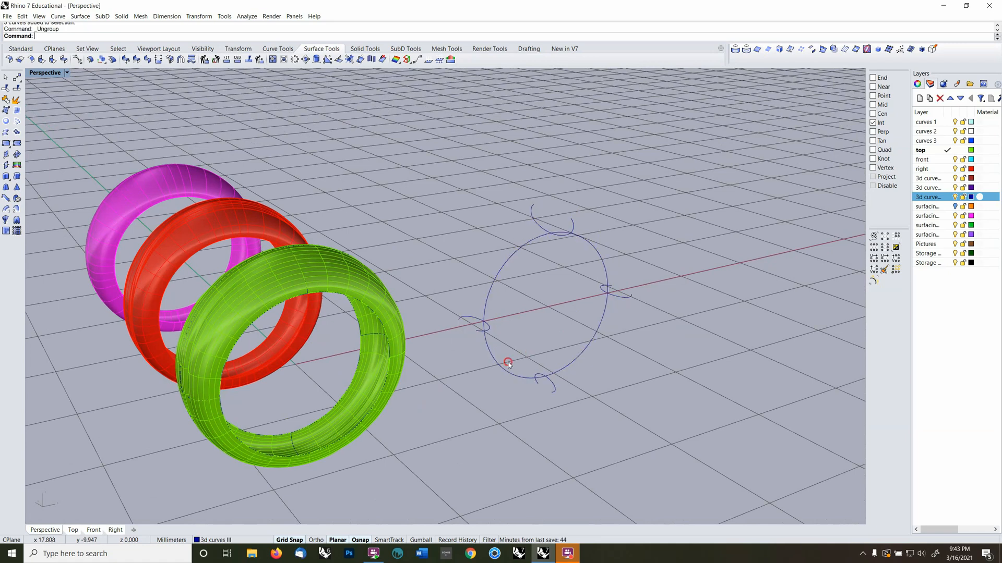
click(509, 363)
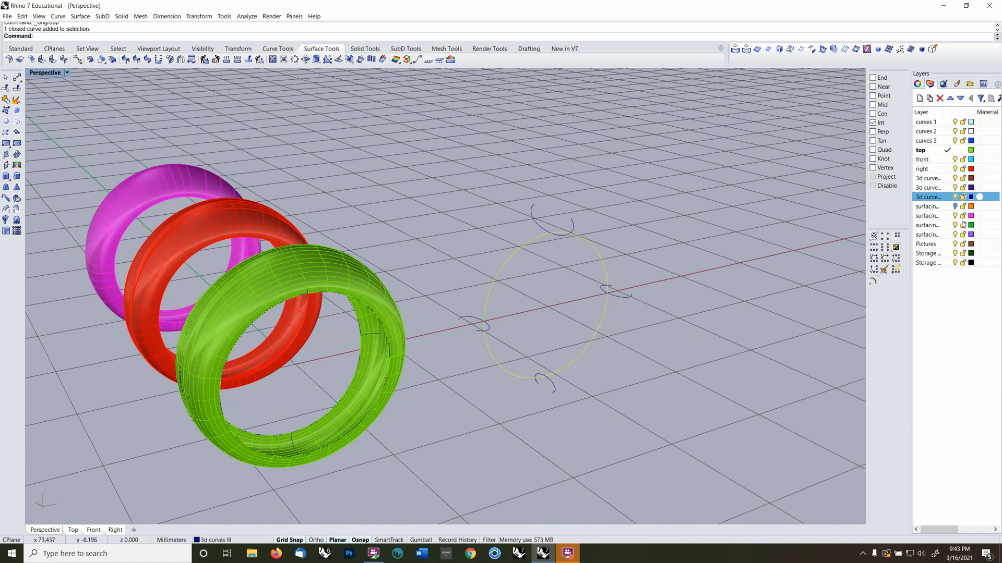
Make front the current layer and start a network surface from the ungrouped circle and its four profile curves
click(947, 160)
click(381, 185)
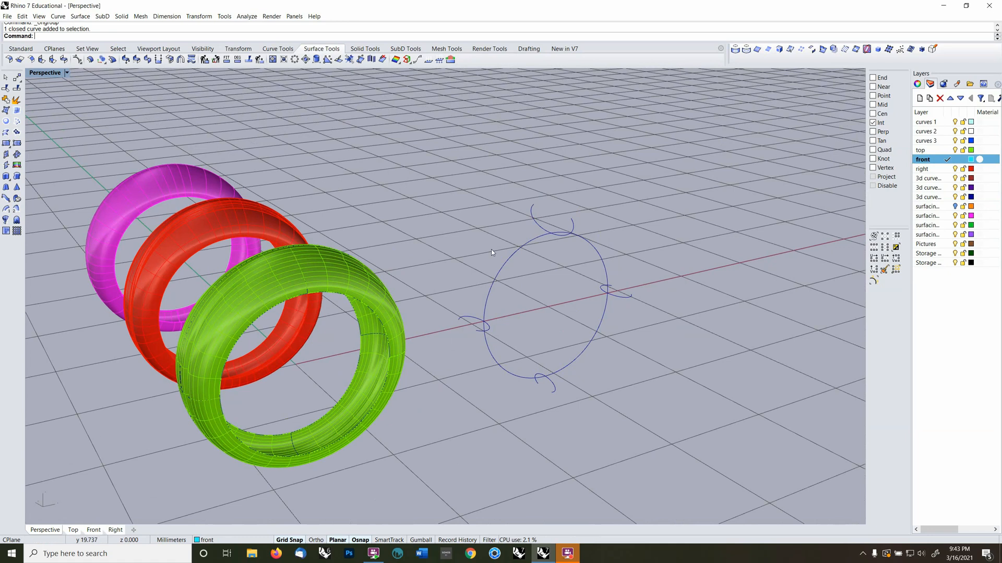
click(19, 124)
click(563, 372)
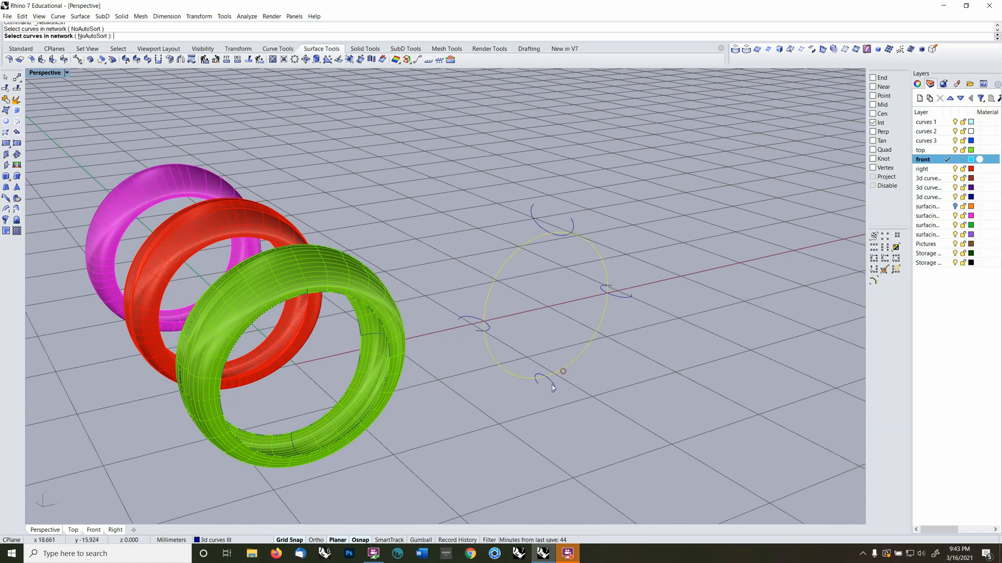
click(486, 330)
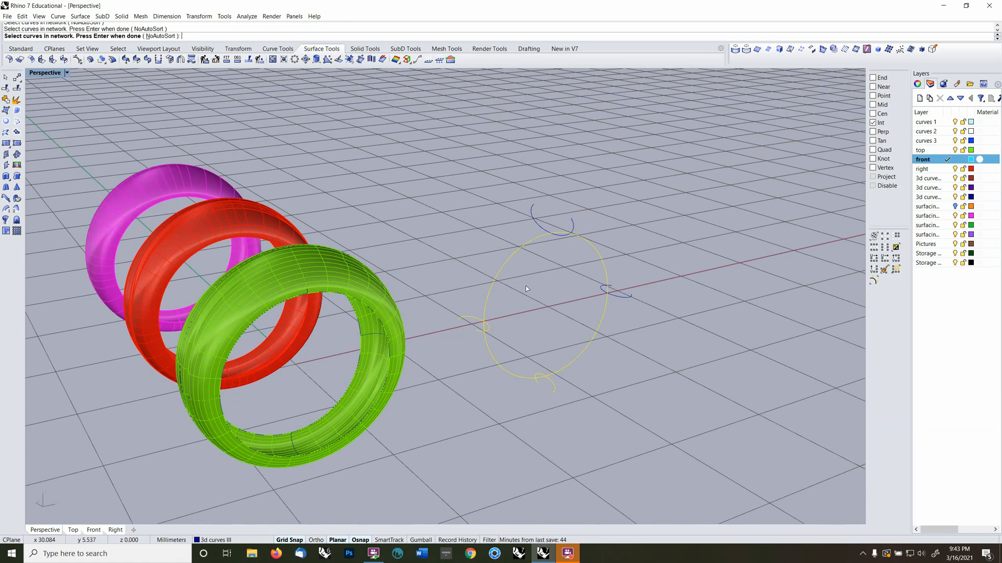
click(570, 232)
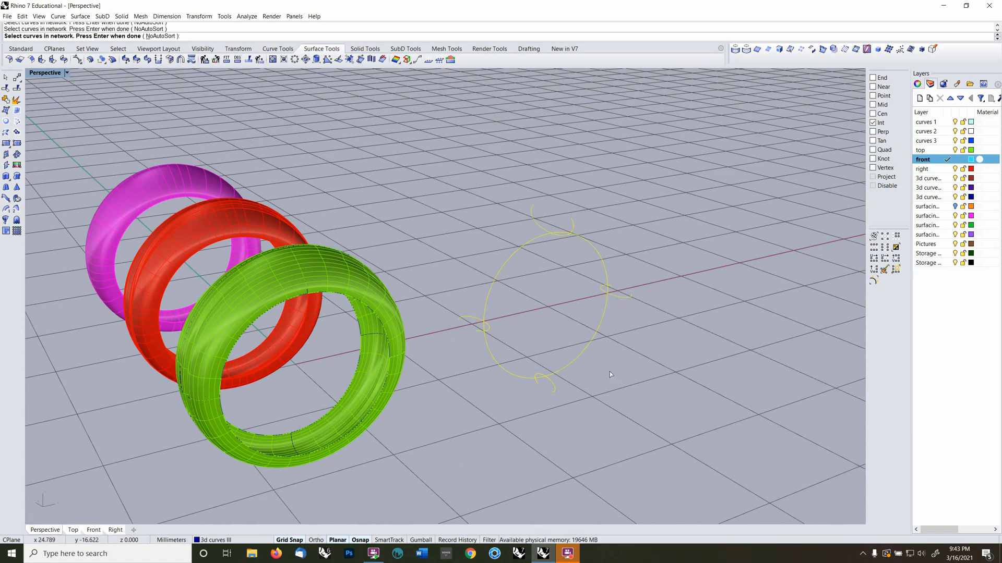
key(Return)
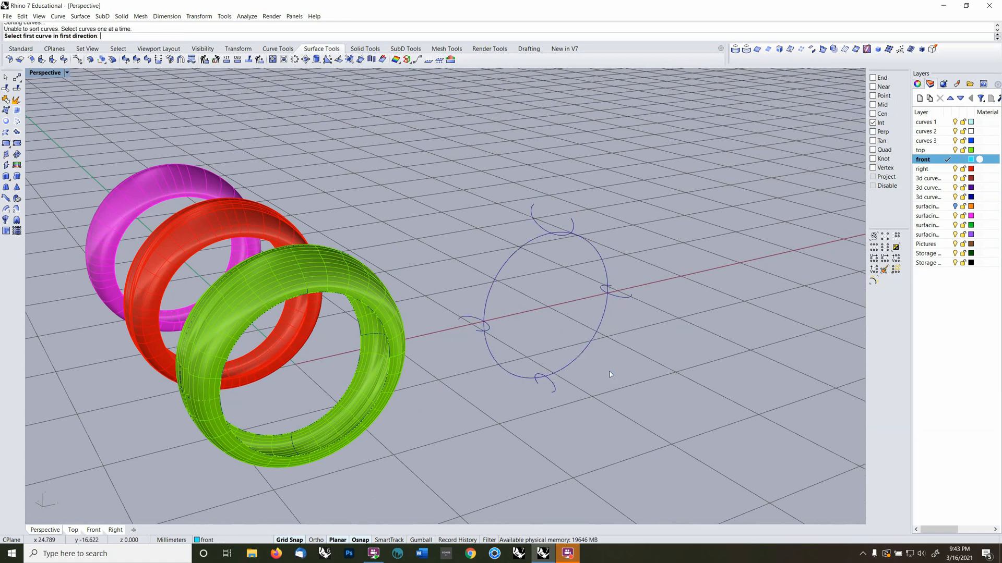
Try to create the network surface with the circle as first direction and the four profile curves as second direction
click(580, 365)
key(Return)
click(552, 387)
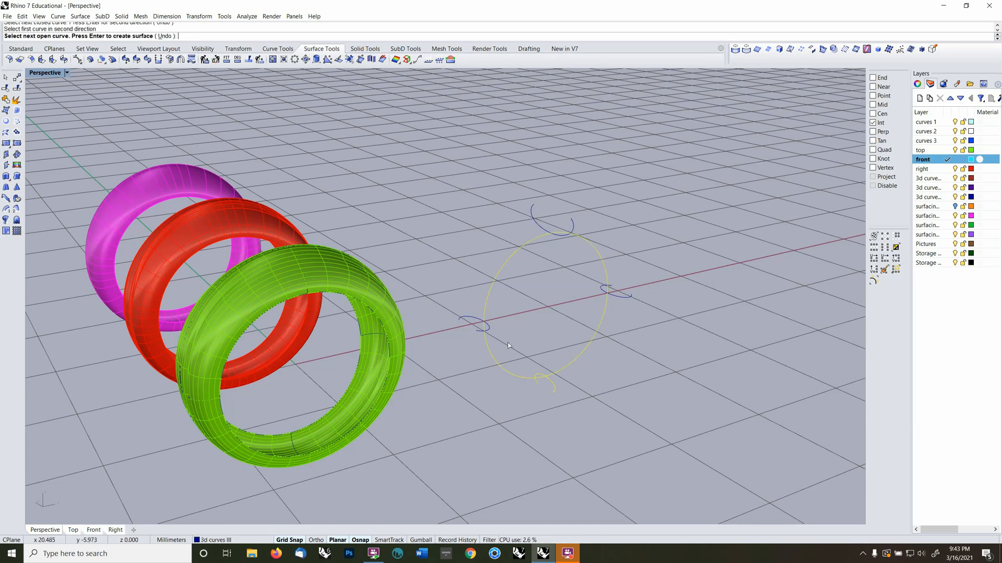
click(490, 327)
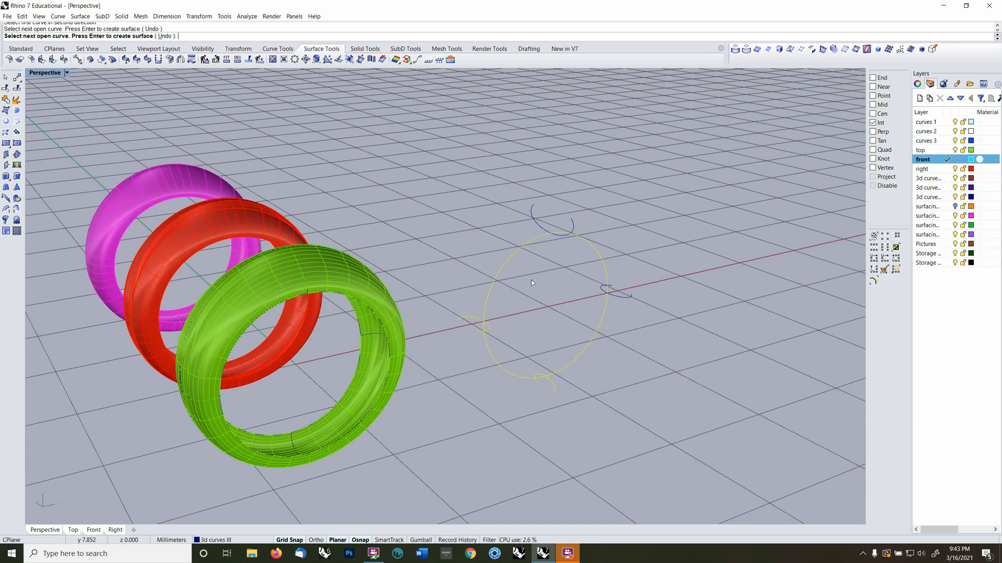
click(565, 237)
click(620, 295)
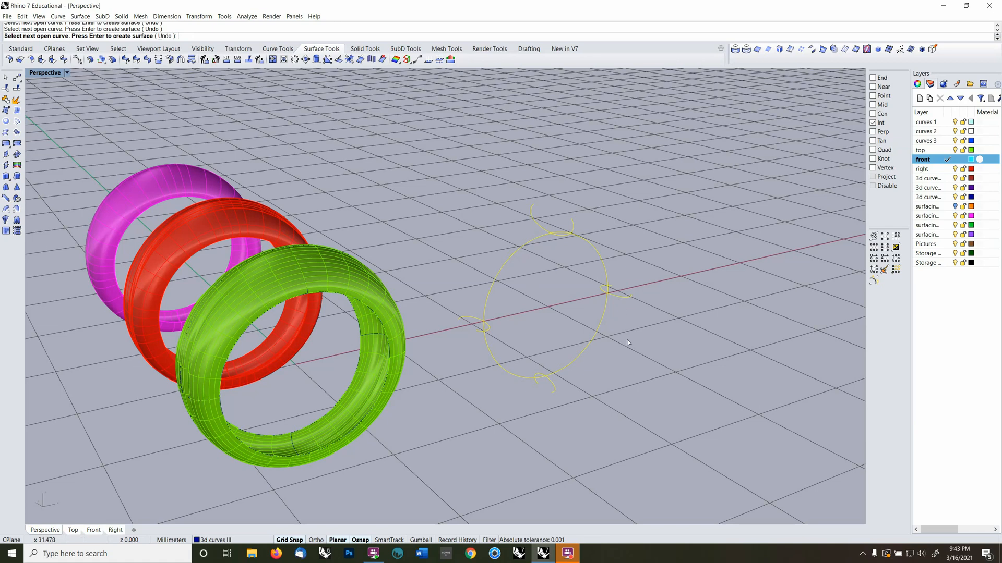
key(Return)
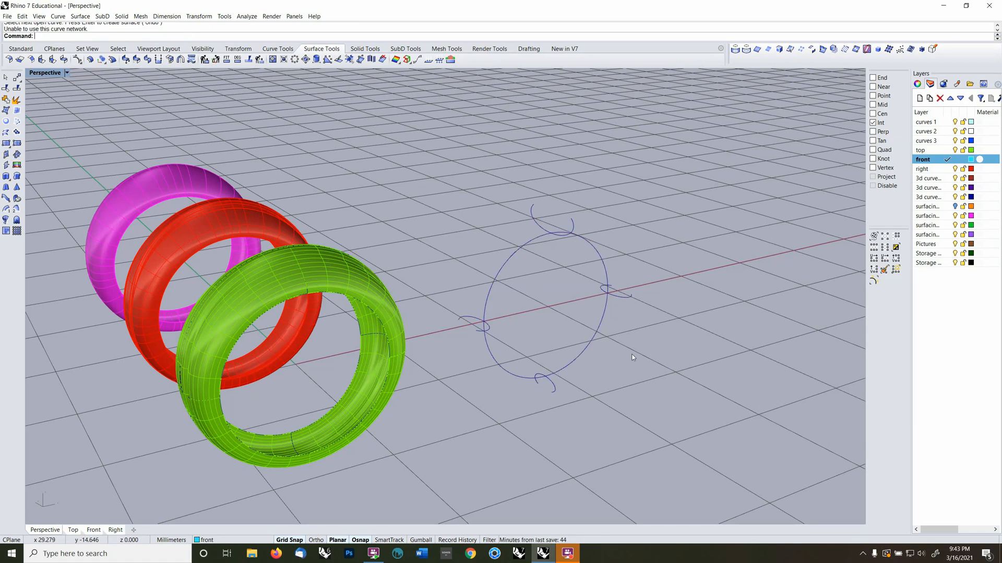
Restart the network surface, choosing the four profile curves first and the circle last
right_drag(615, 327, 573, 367)
right_click(573, 367)
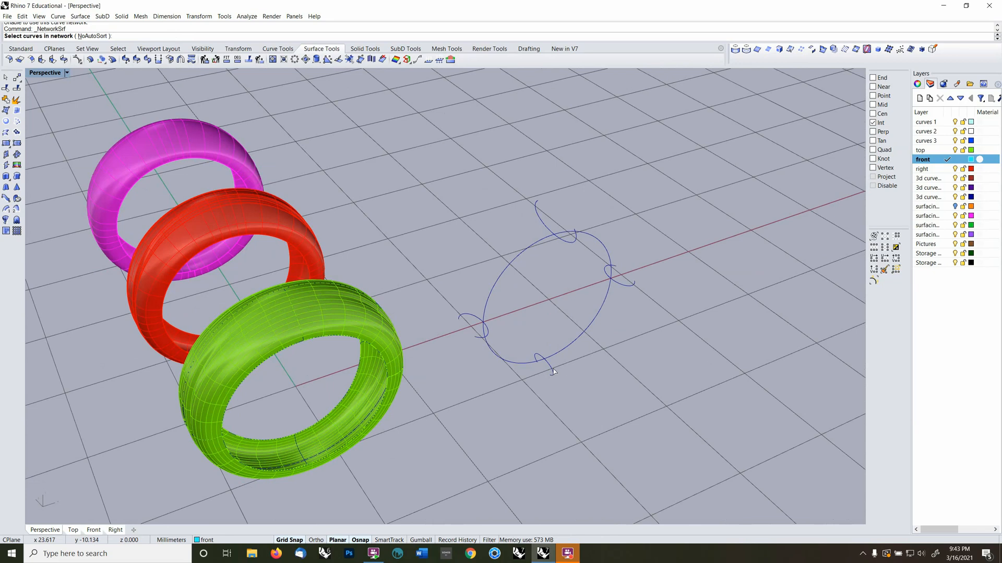
click(553, 369)
click(489, 332)
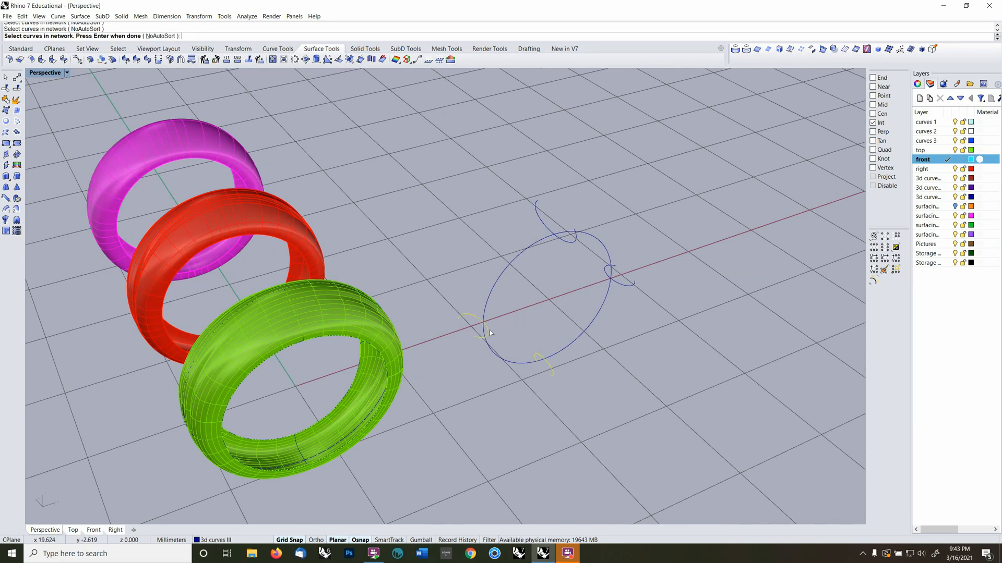
click(570, 243)
click(624, 287)
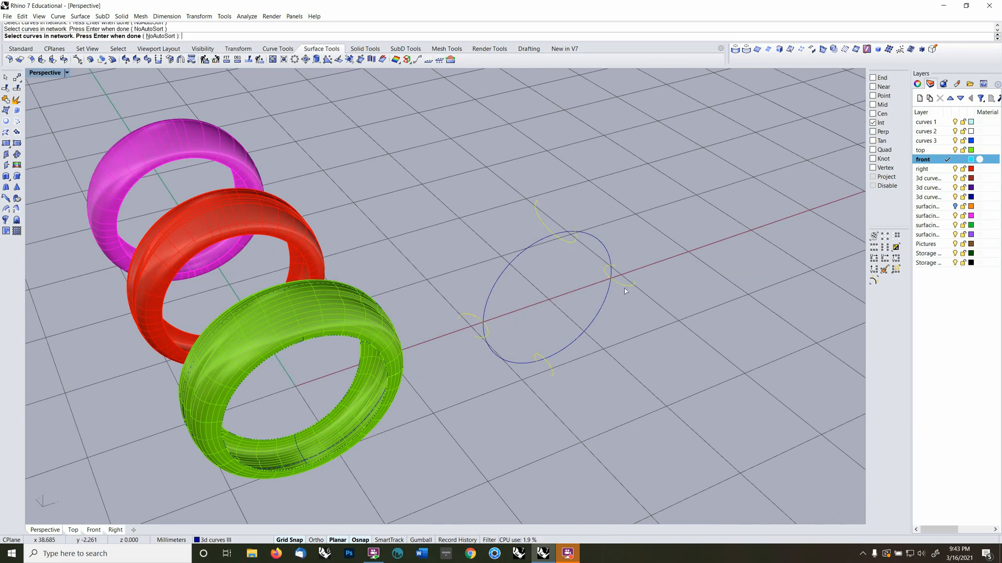
click(606, 255)
key(Return)
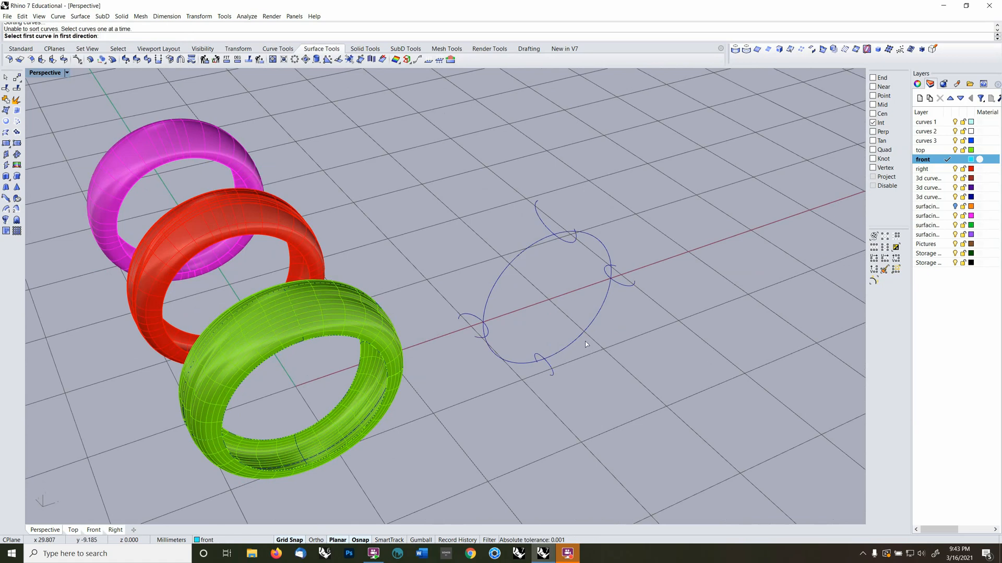
Try to create the network surface with the four profile curves as first direction and the circle as second direction
click(551, 371)
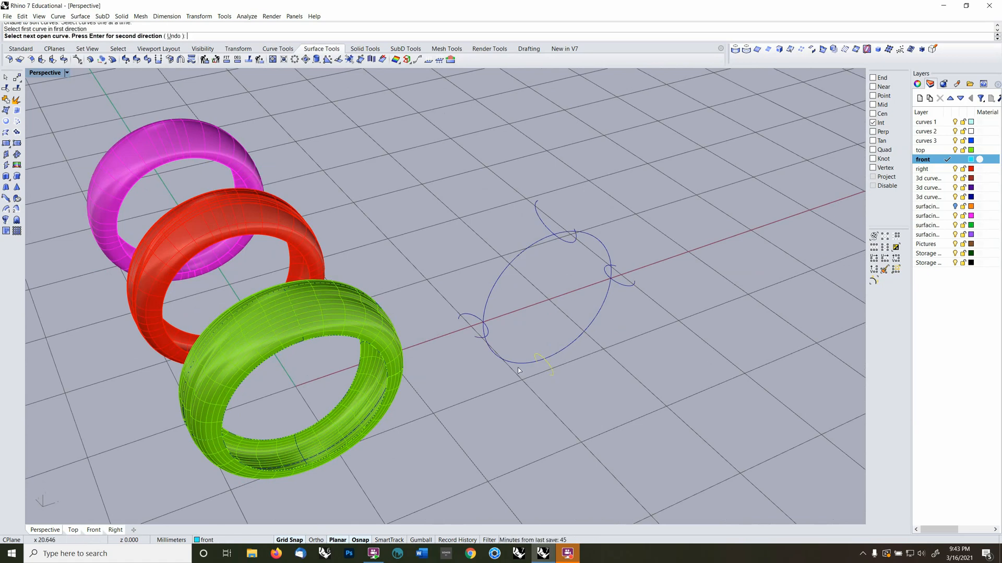
click(489, 336)
click(572, 241)
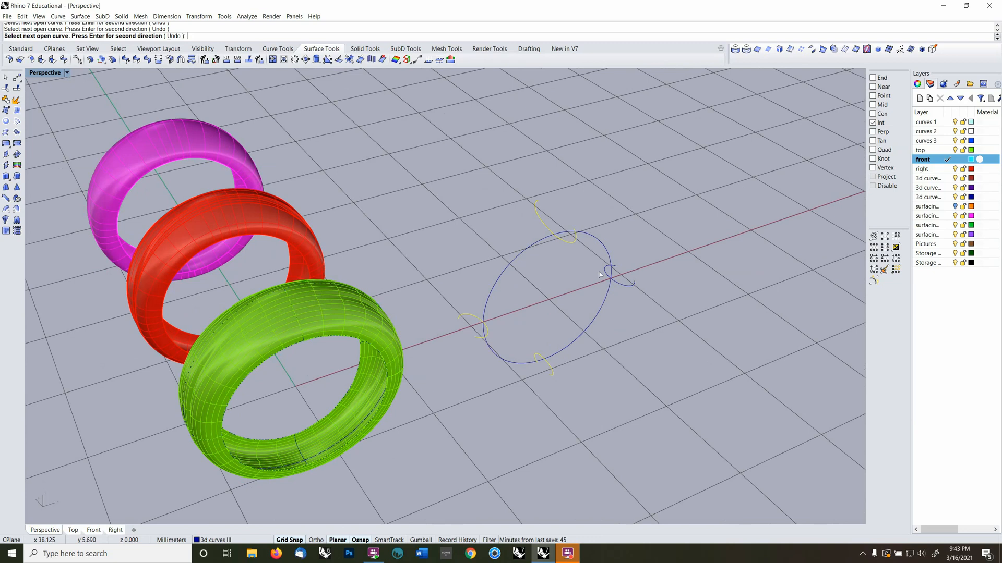
click(622, 285)
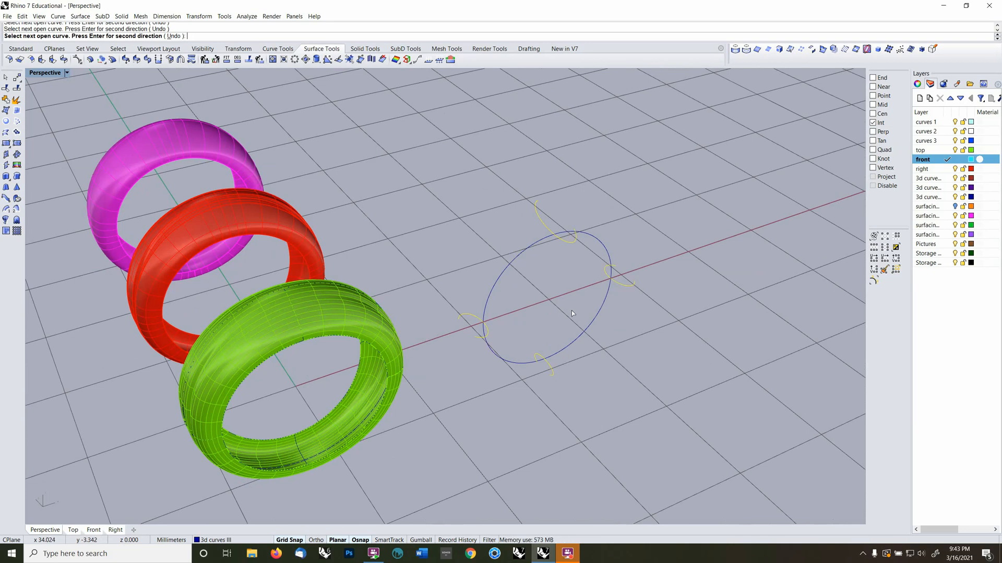
key(Return)
click(485, 312)
key(Return)
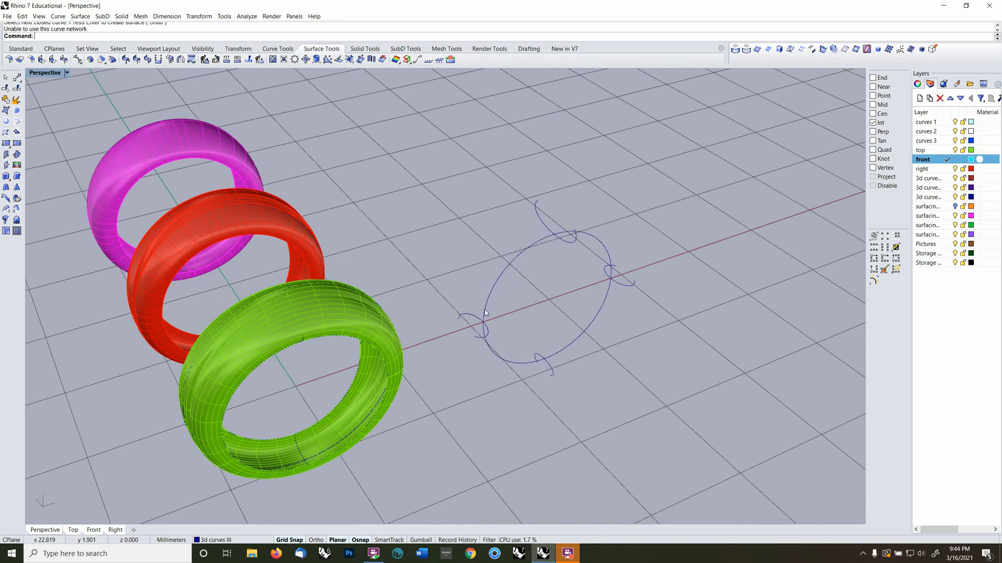
Delete the circle and its four profile curves beside the rings
right_drag(486, 312, 533, 287)
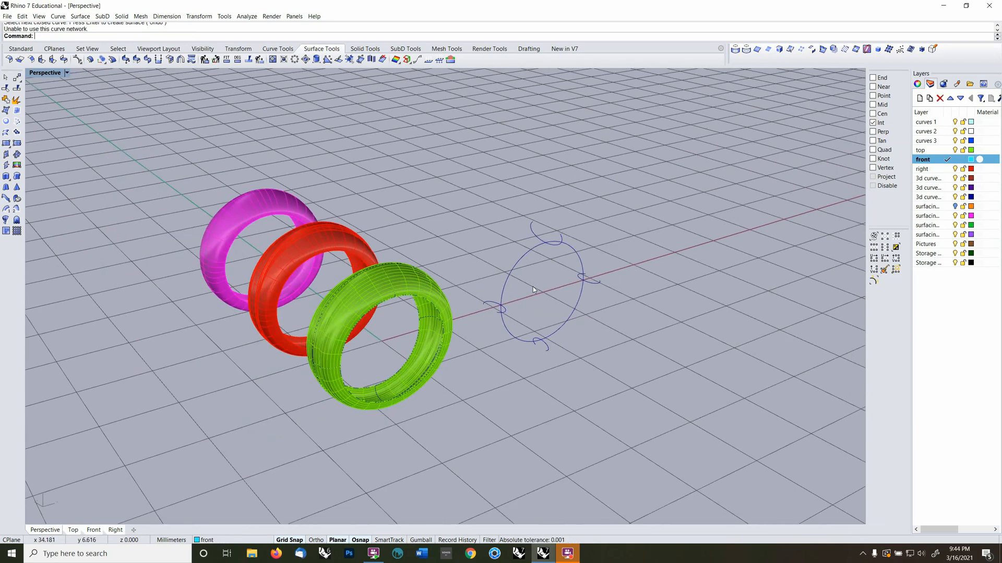
drag(466, 184, 730, 442)
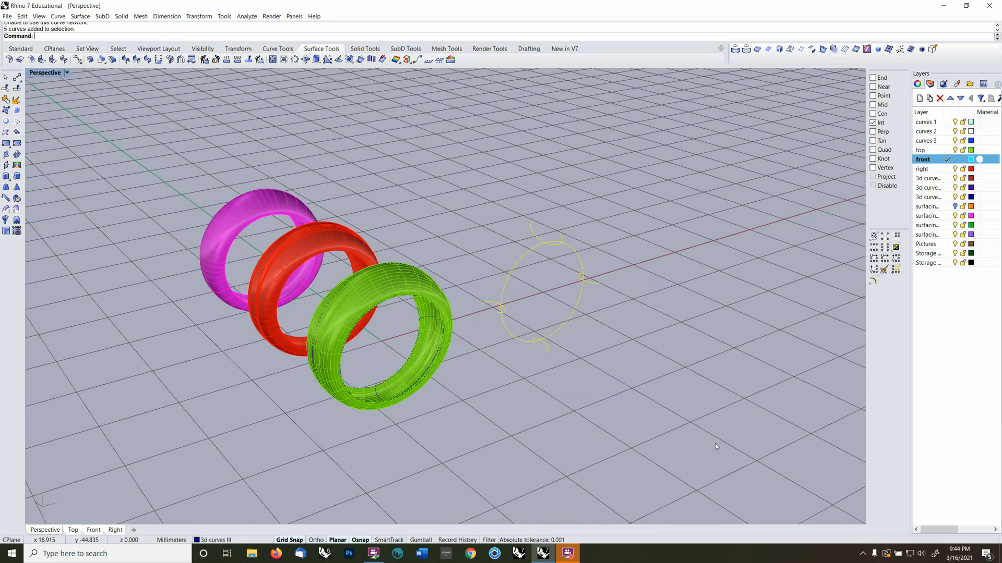
key(Delete)
Inspect the surface lines of the magenta ring and turn on the surfacing 1 layer
right_drag(405, 378, 447, 393)
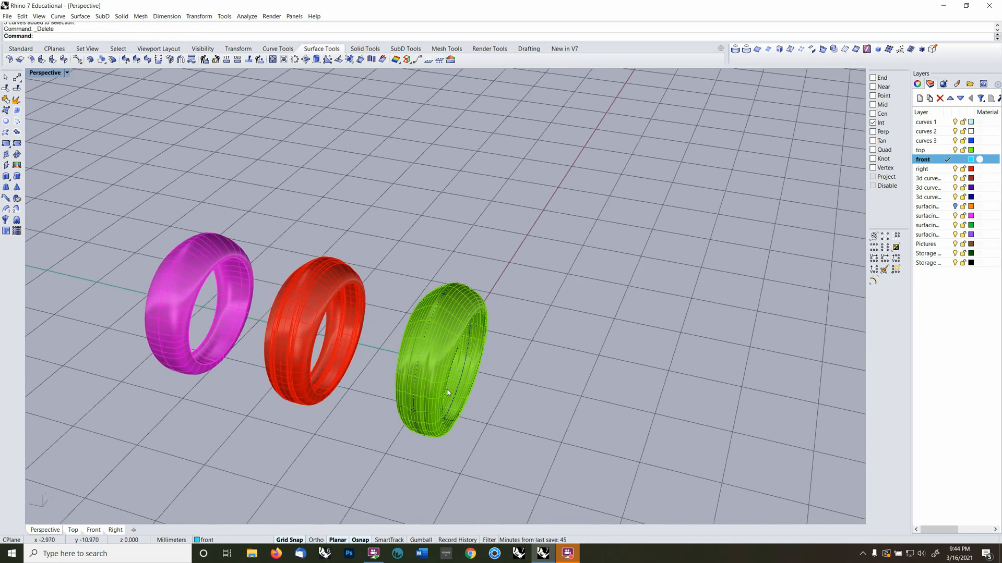
scroll(448, 392, up, 5)
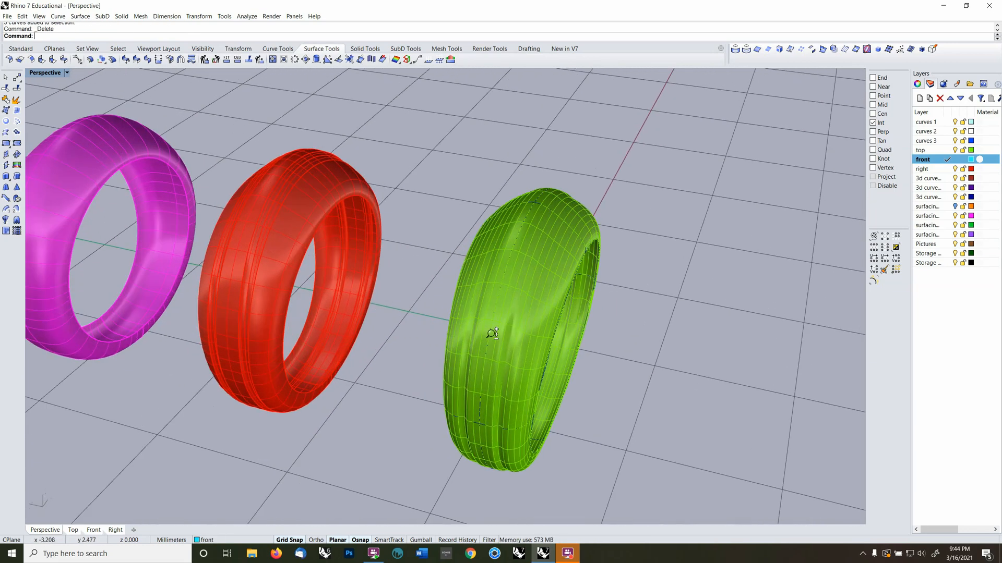
mouse_move(492, 334)
right_down()
mouse_move(479, 351)
mouse_move(488, 345)
right_up()
ctrl+right_drag(389, 349, 356, 346)
click(357, 340)
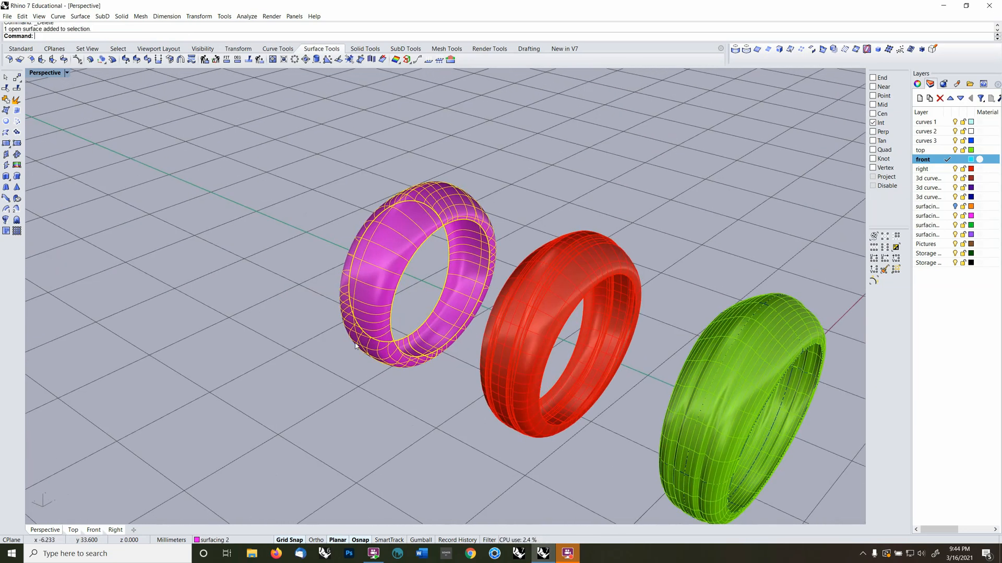
click(955, 207)
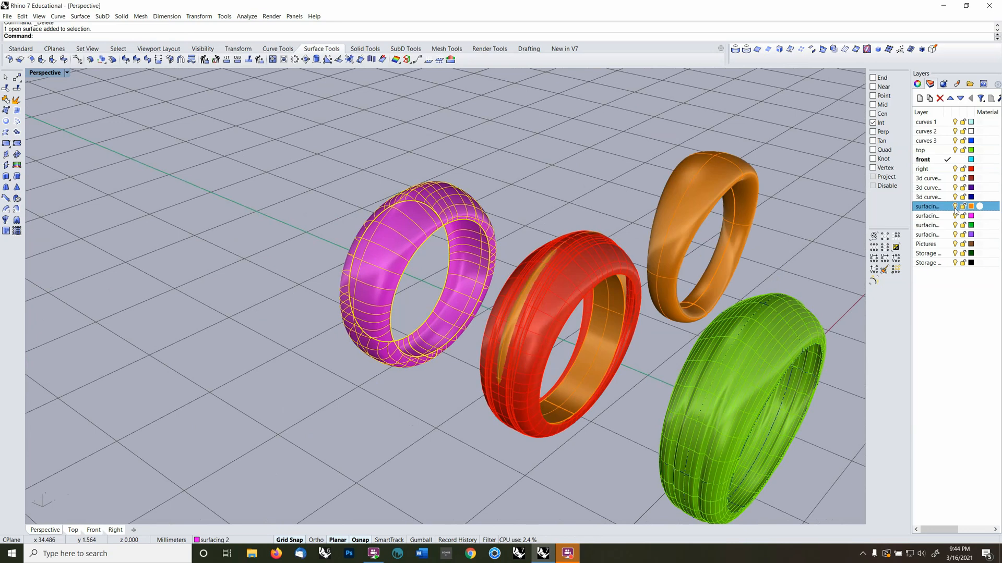
Move the two orange surfacing 1 rings together to the far side of the magenta ring
click(672, 268)
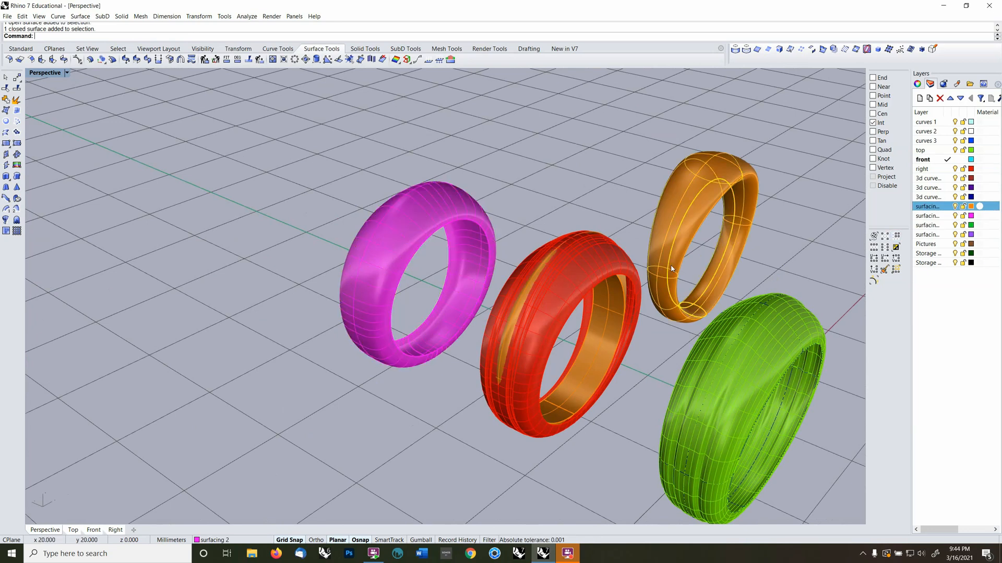
shift+click(614, 306)
right_drag(620, 292, 599, 326)
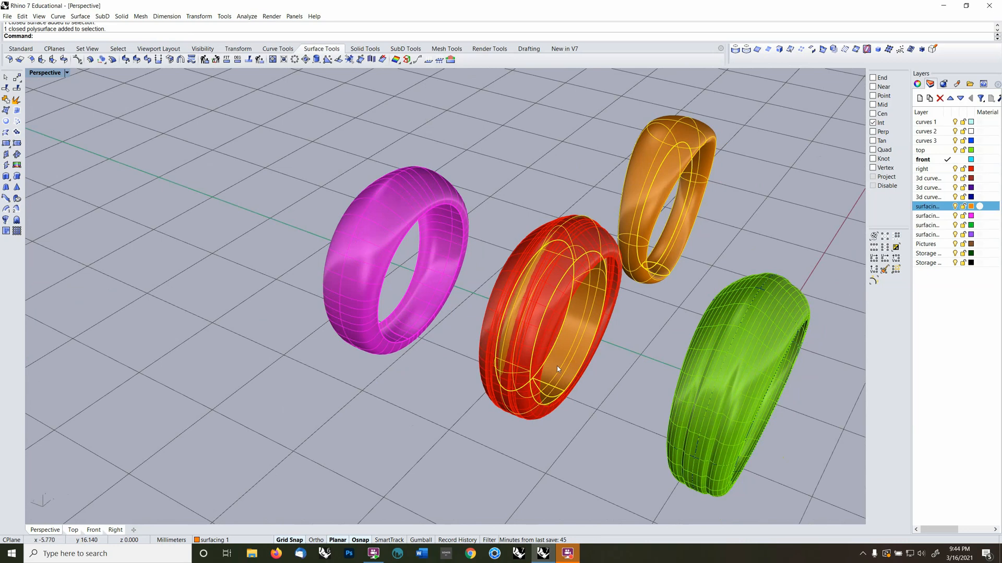
text(m)
key(Return)
click(449, 429)
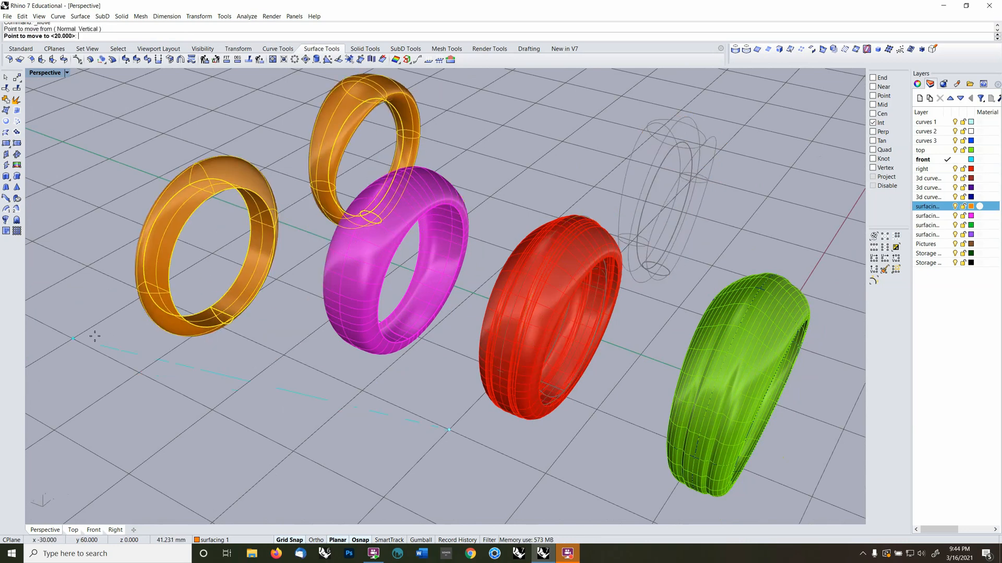
click(129, 301)
click(161, 333)
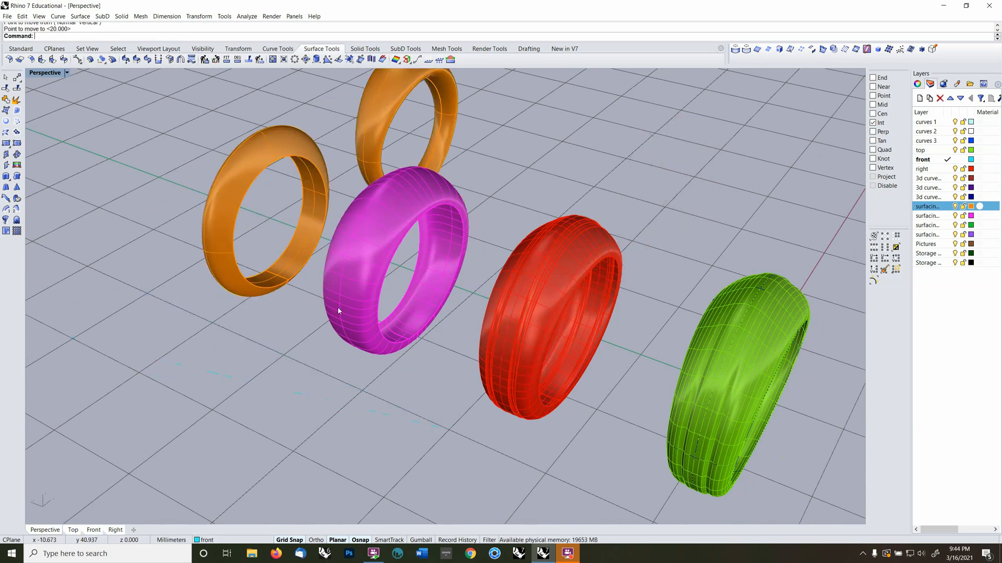
Compare the shapes and surface lines of the five rings, and select the green and red rings
right_drag(338, 307, 381, 299)
scroll(382, 299, down, 2)
right_drag(308, 304, 529, 222)
mouse_move(590, 280)
shift+right_down()
mouse_move(498, 352)
mouse_move(499, 372)
mouse_move(523, 368)
mouse_move(475, 395)
mouse_move(508, 328)
mouse_move(500, 336)
shift+right_up()
scroll(499, 372, up, 5)
scroll(563, 382, up, 2)
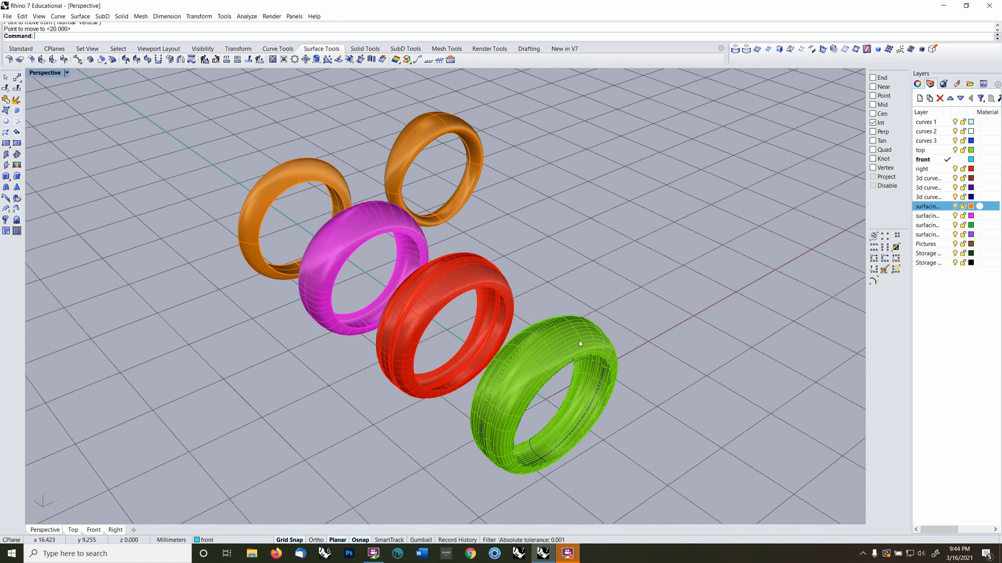
right_drag(349, 260, 367, 270)
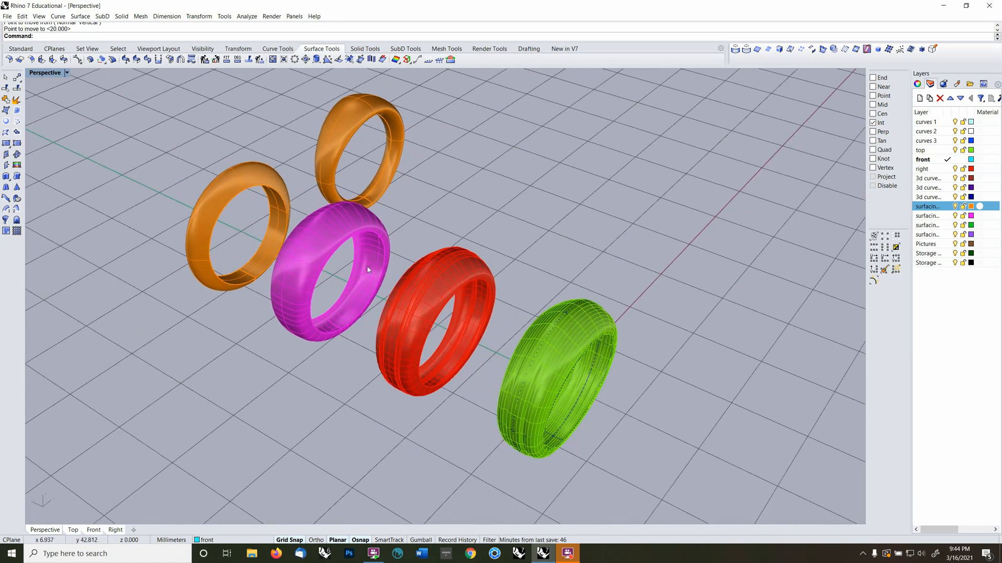
click(579, 338)
shift+click(475, 289)
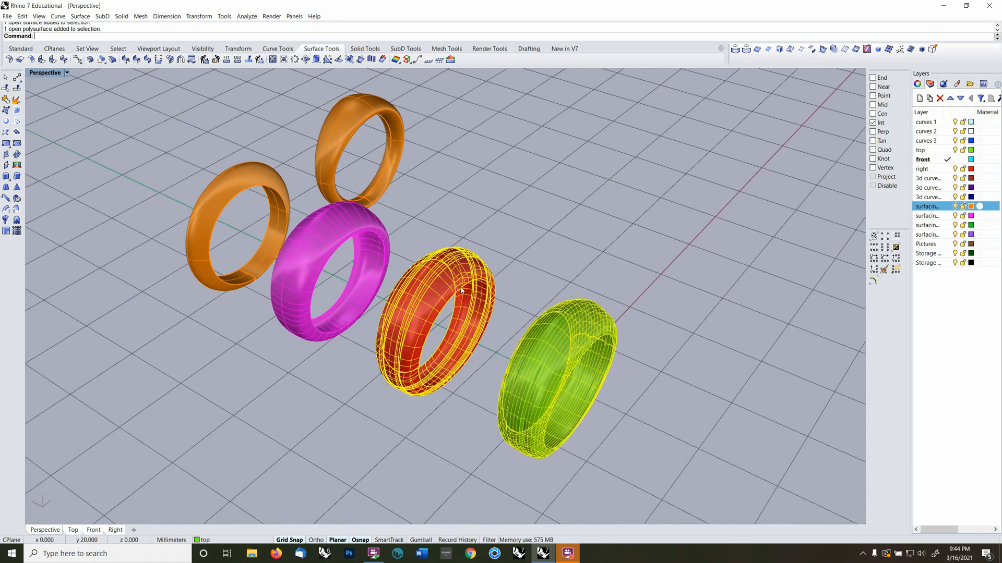
Change the magenta, red and green rings to the curves 3 layer
shift+click(366, 234)
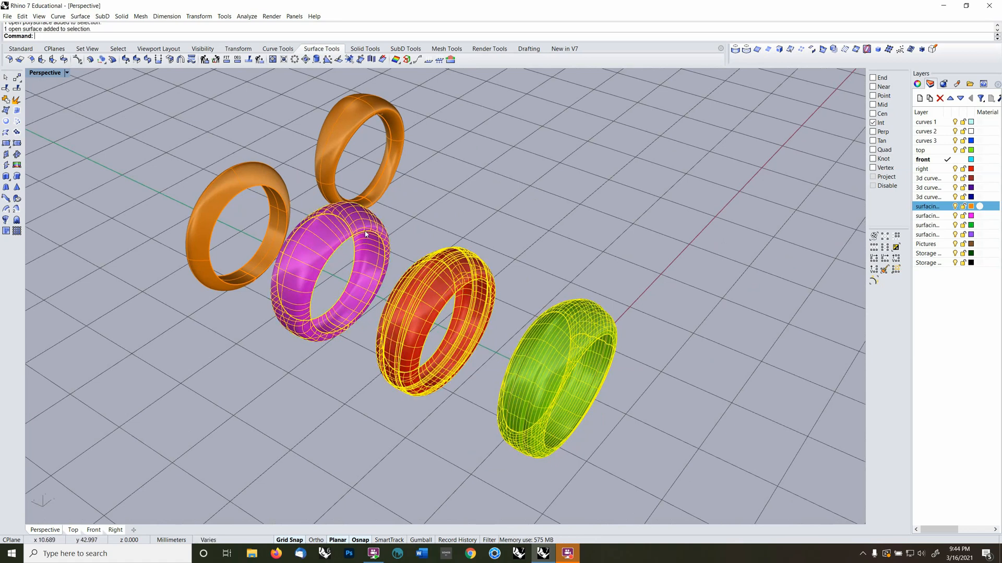
right_click(479, 304)
click(468, 263)
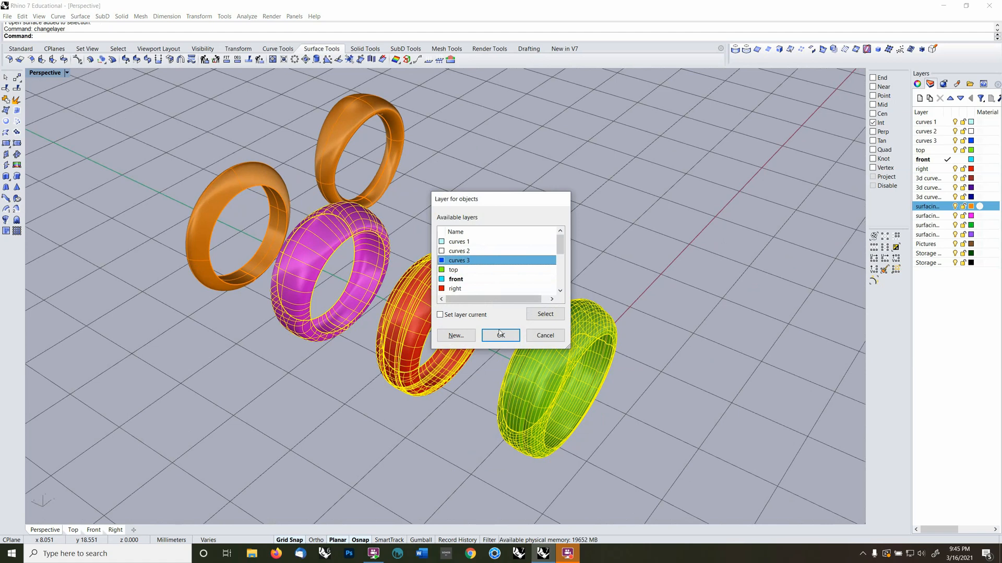
click(499, 334)
Change the two orange rings to the curves 3 layer and turn that layer off
click(332, 183)
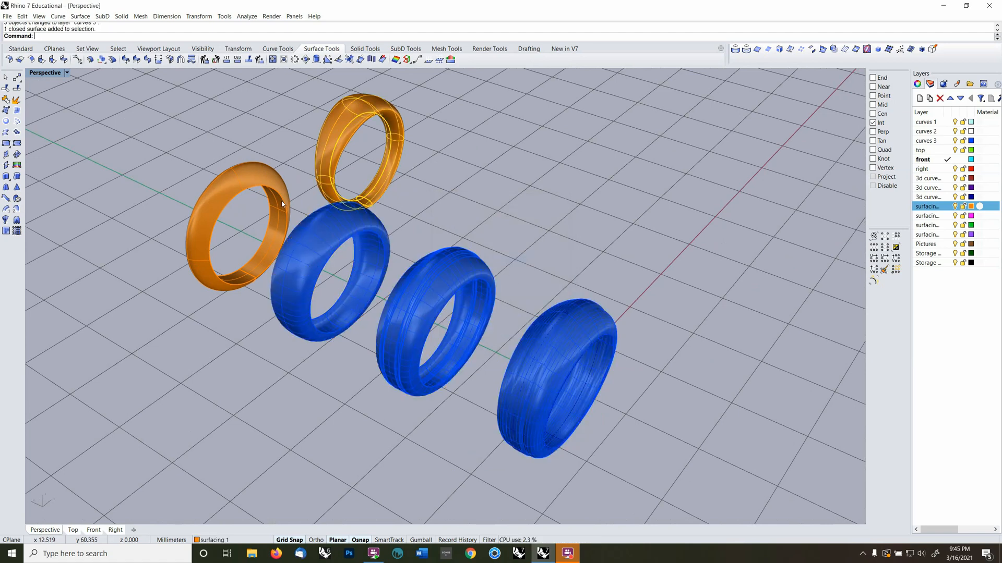
click(280, 199)
right_click(407, 299)
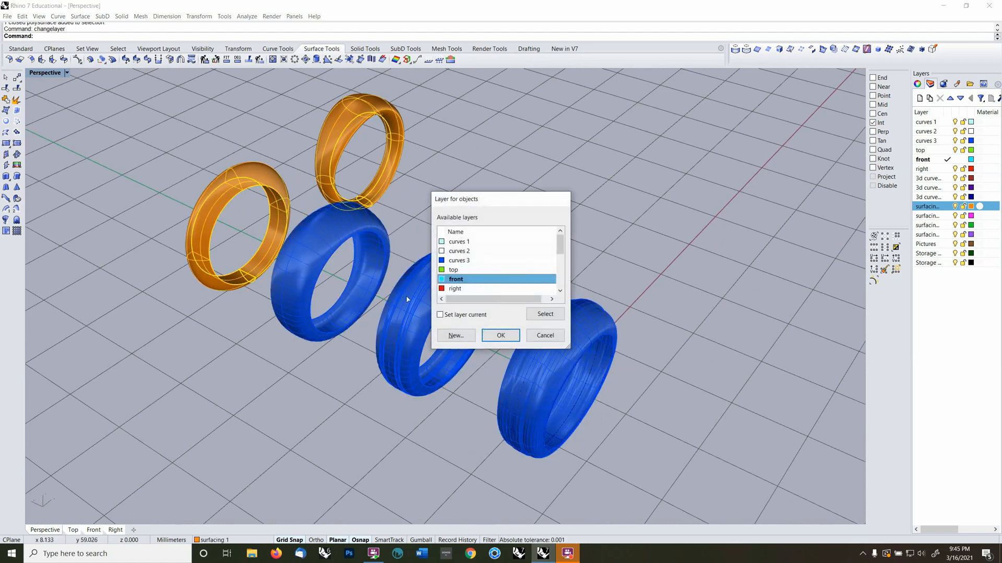
click(470, 262)
click(500, 335)
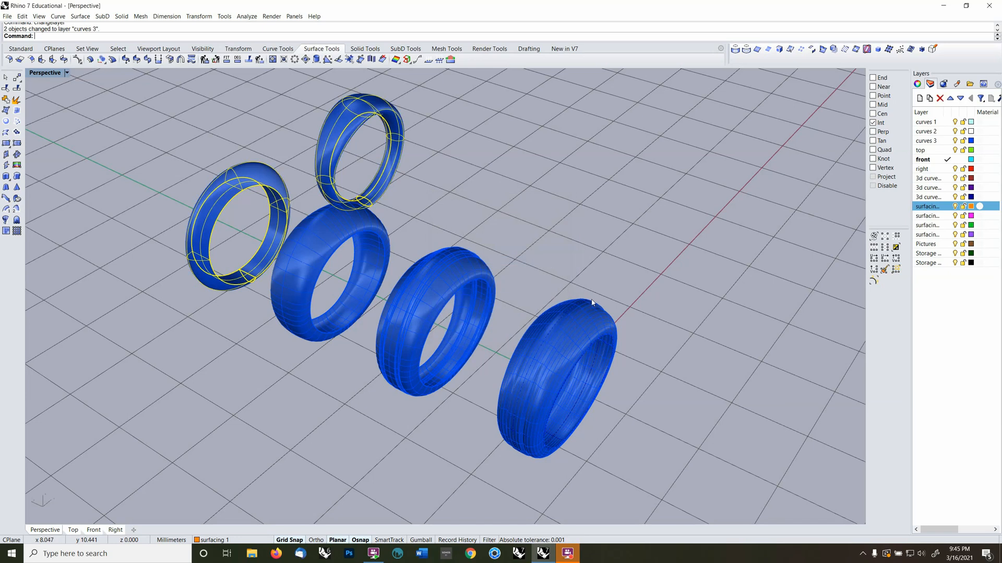
click(731, 269)
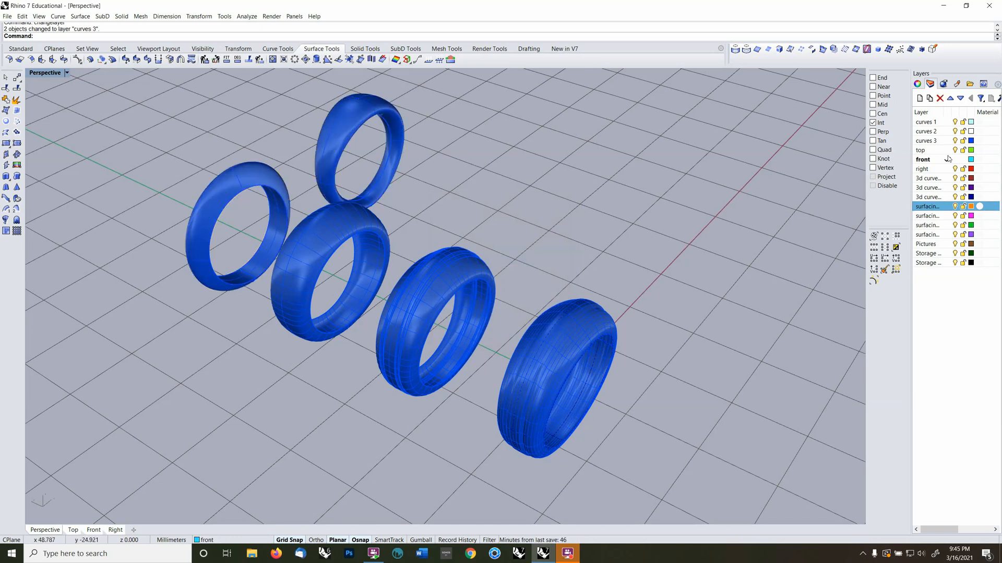
click(955, 140)
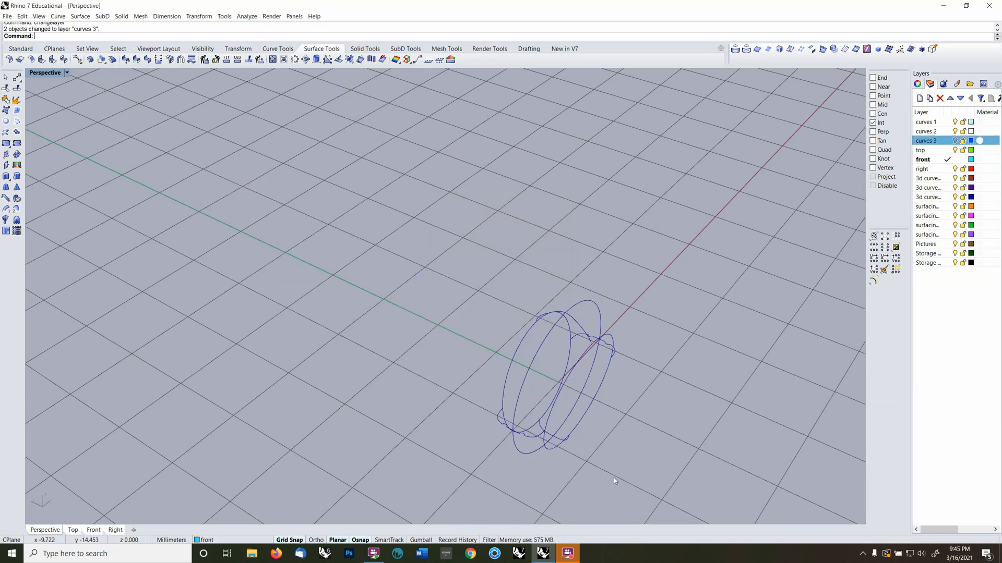
right_drag(614, 478, 513, 365)
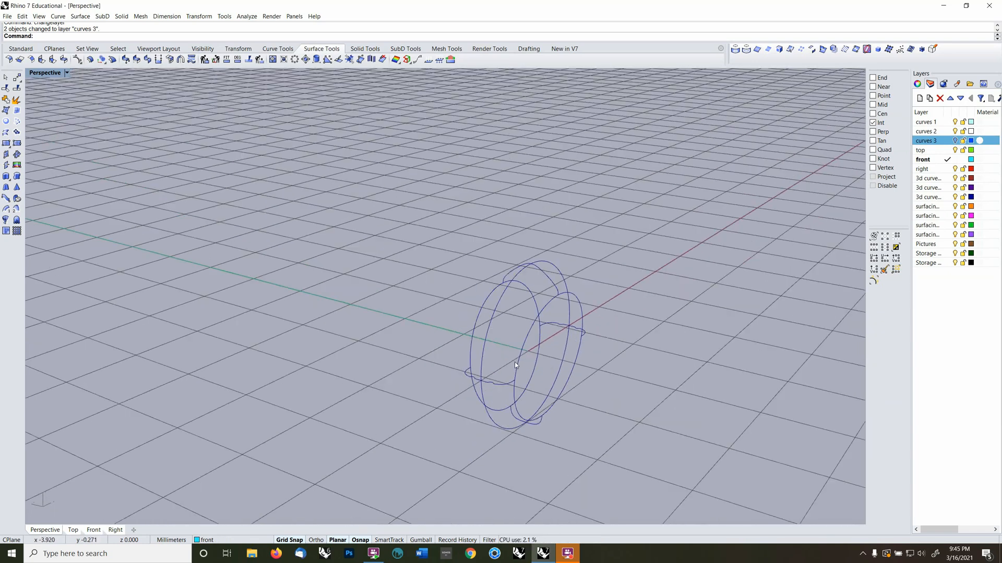
click(514, 363)
click(502, 384)
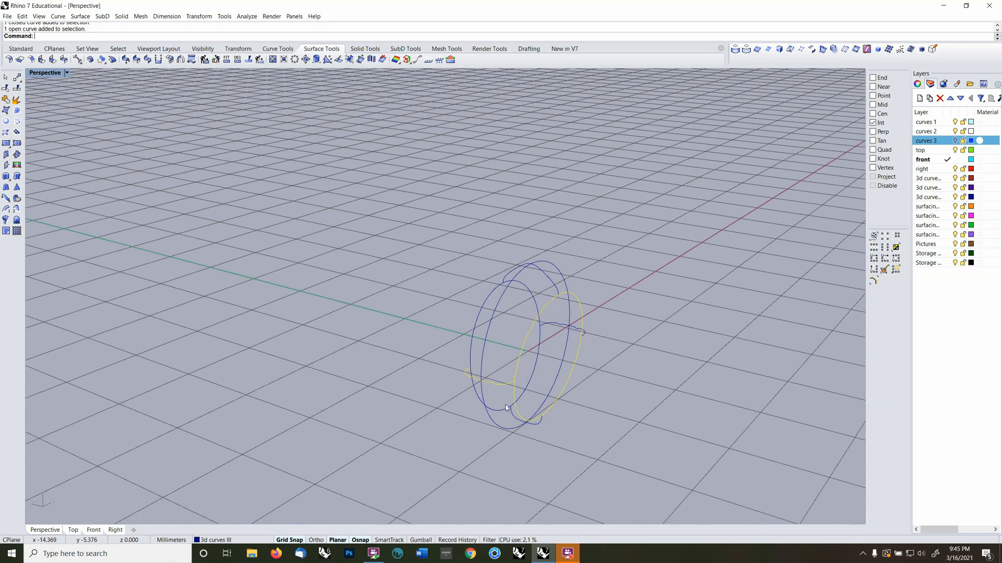
click(540, 426)
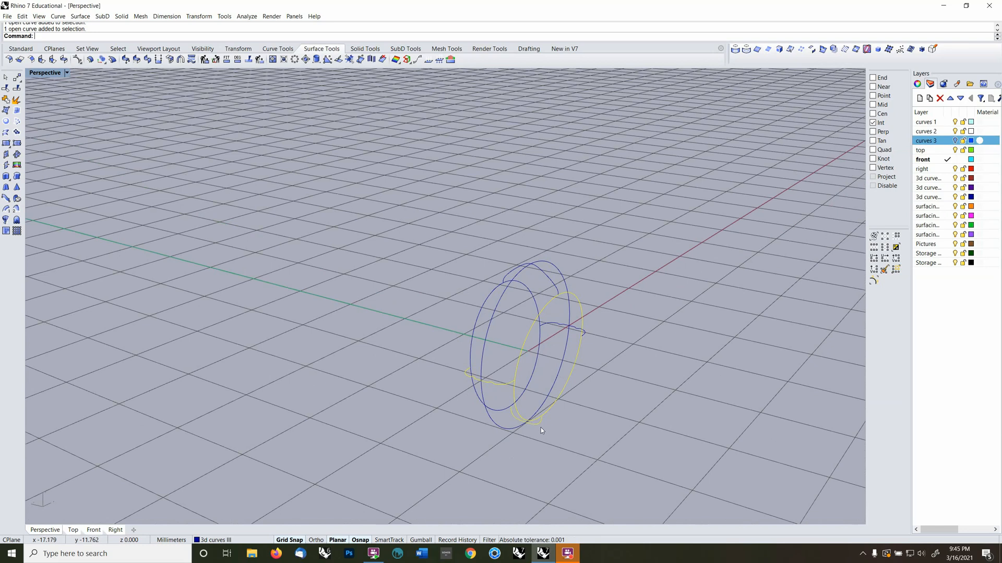
click(554, 282)
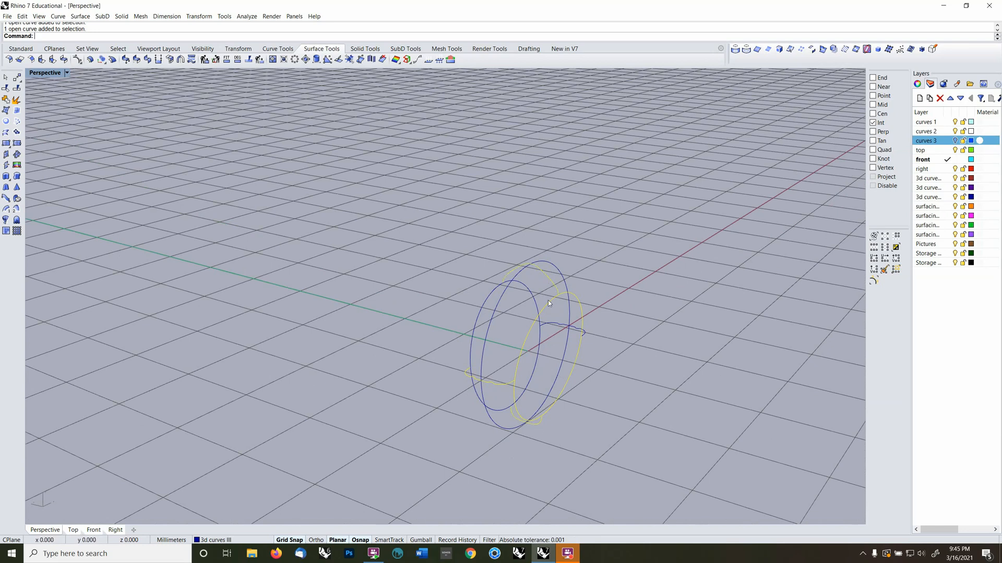
click(474, 344)
Project the near side circle onto the ring's central construction plane with ProjectToCPlane, keeping the original curve
right_drag(527, 341, 515, 377)
click(529, 348)
key(Return)
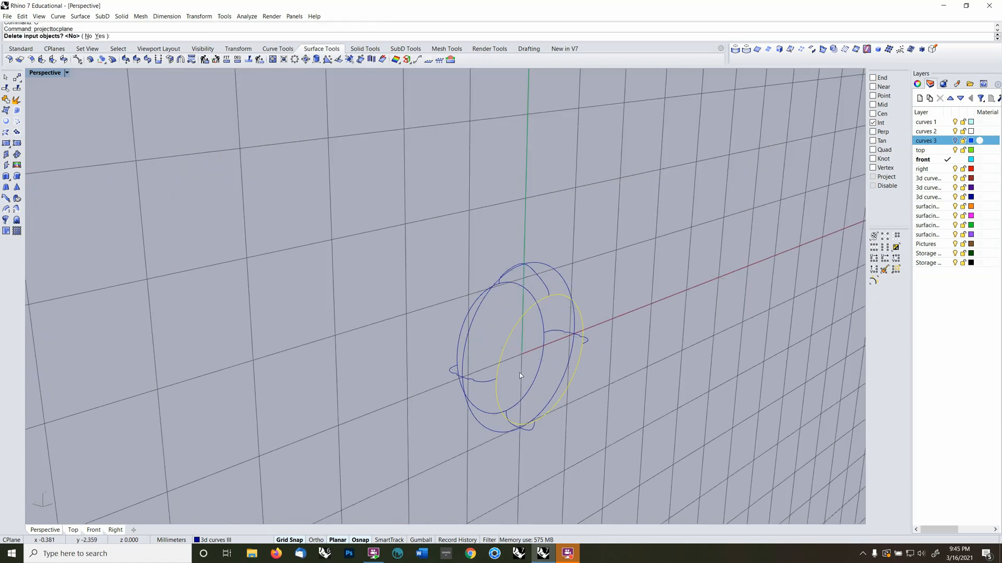
key(Return)
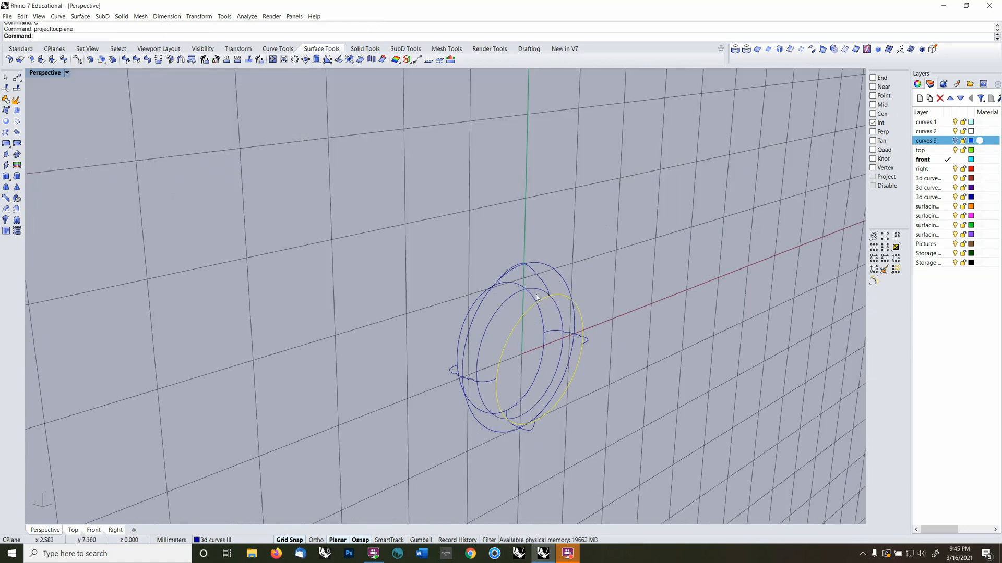
Hide the two original side circles and the four profile curves, leaving the projected circle and the larger central circle
click(588, 343)
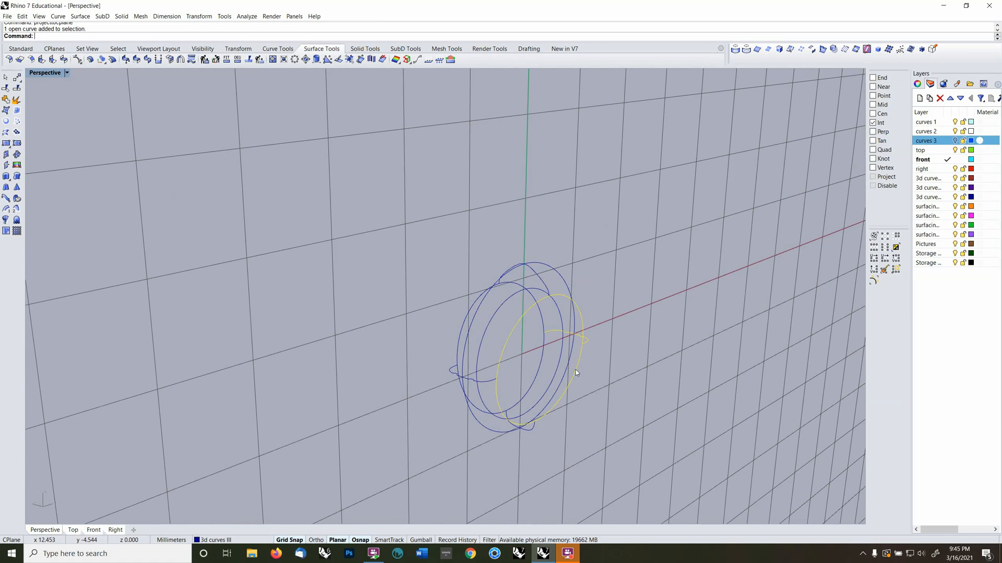
click(528, 432)
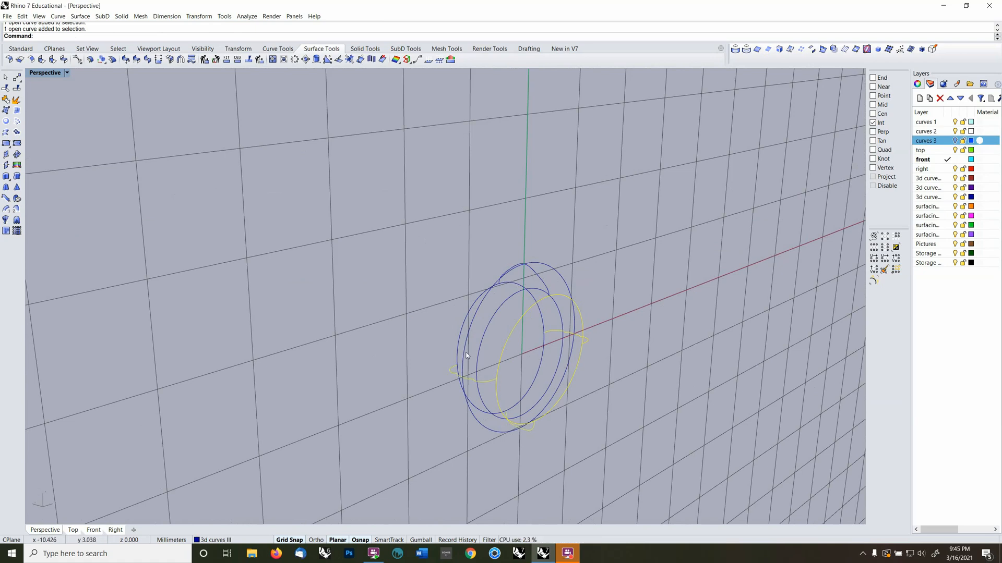
right_drag(466, 355, 518, 286)
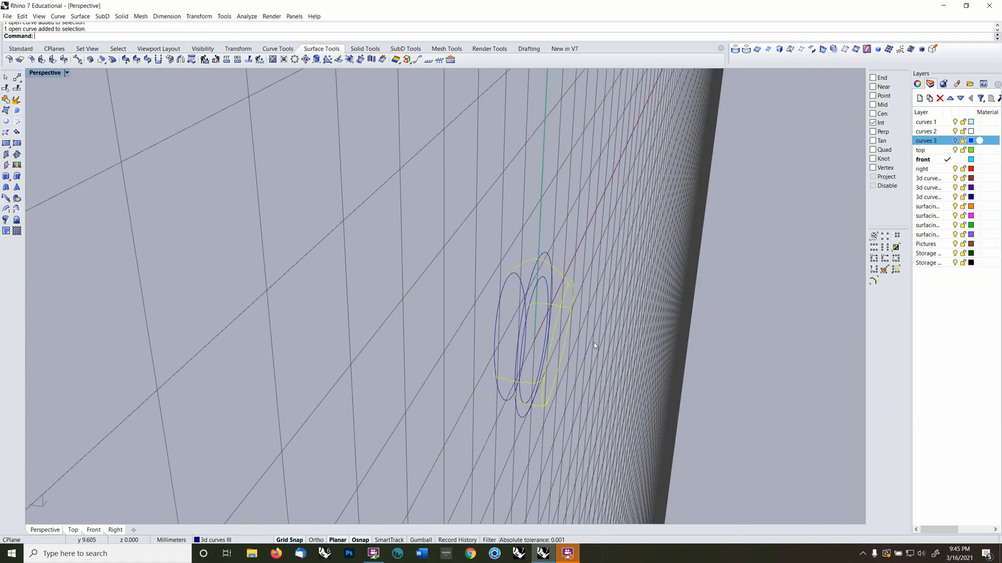
right_drag(594, 342, 478, 364)
click(485, 343)
key(ctrl+g)
key(ctrl+h)
Select the projected inner circle and set the construction plane back to world Top
click(456, 332)
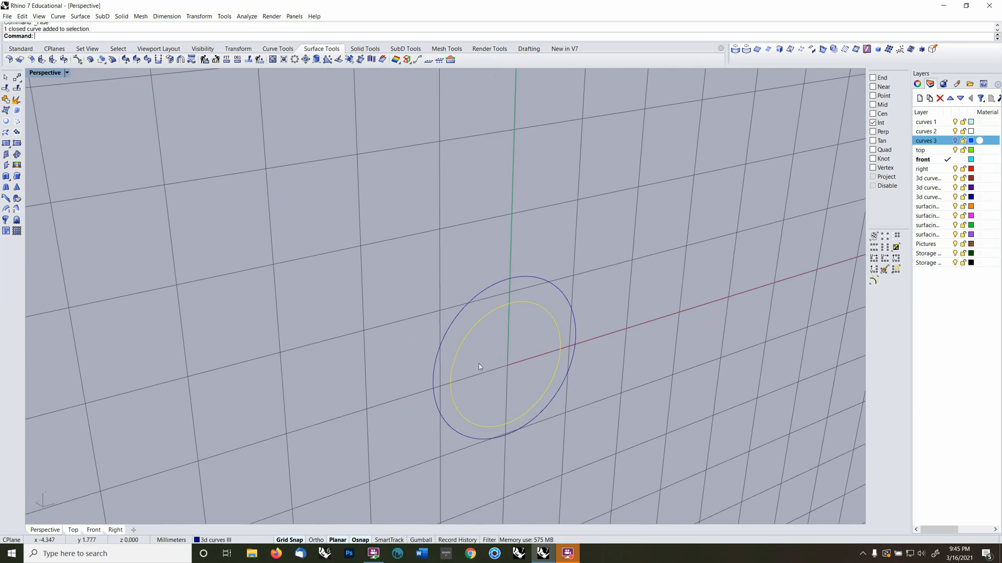
key(ctrl+t)
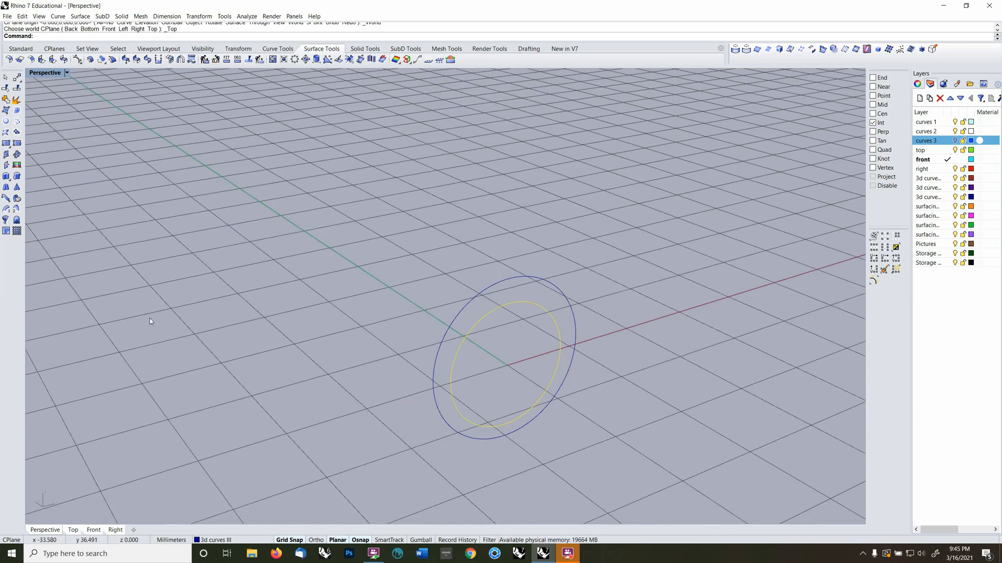
Try to move the projected inner circle by 2 mm with grid snap turned off
text(m)
key(Return)
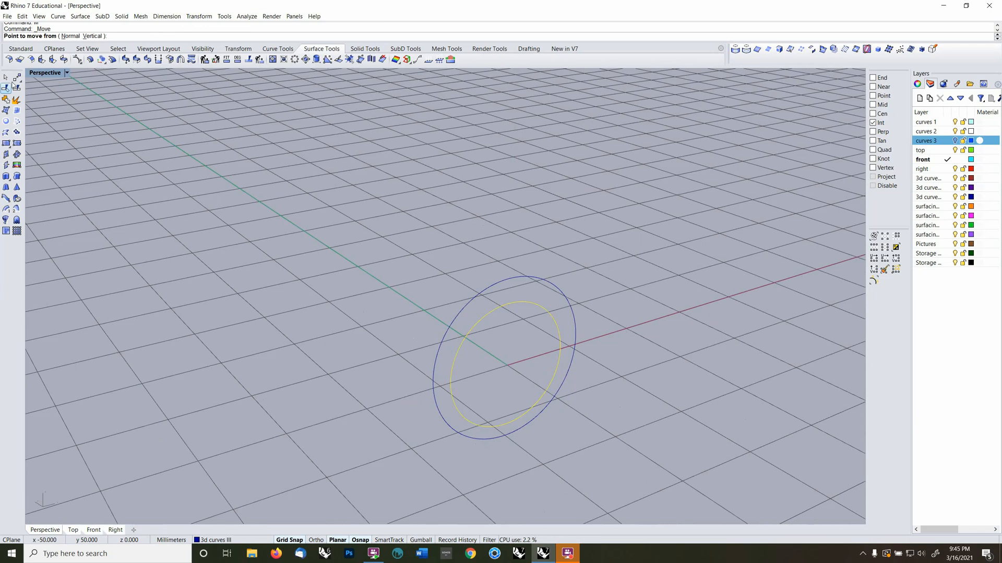
key(F9)
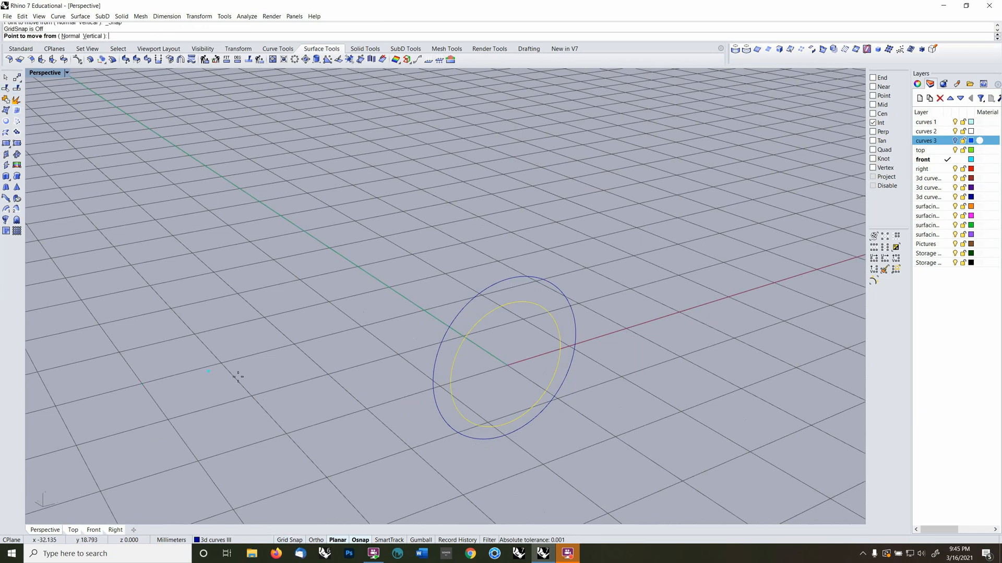
click(346, 406)
text(2)
key(Return)
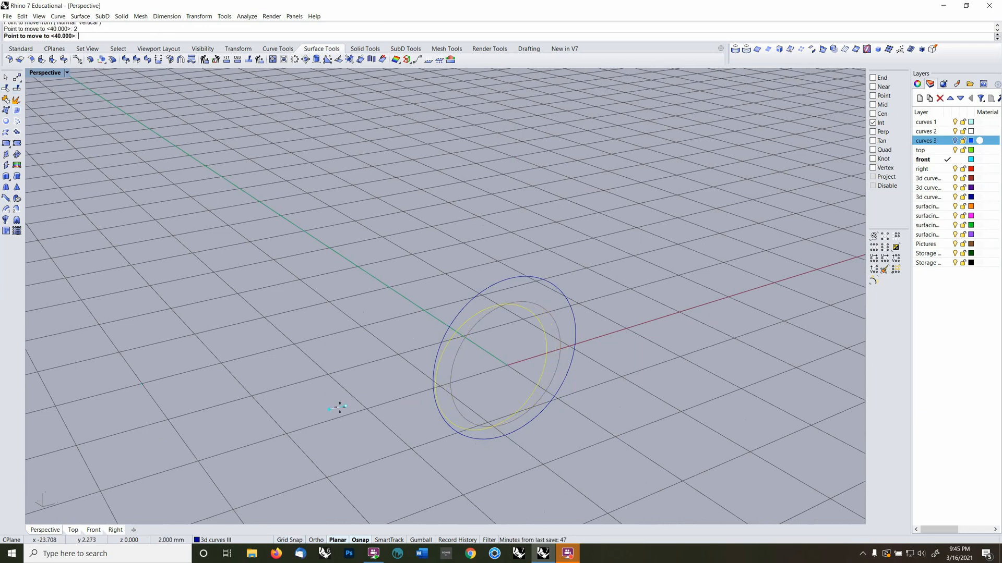
key(F8)
click(494, 483)
key(ctrl+z)
Move the projected inner circle 2.5 mm along the Y direction, out of the larger circle's plane to the near side
right_drag(494, 484, 548, 412)
key(Return)
click(533, 440)
text(2.5)
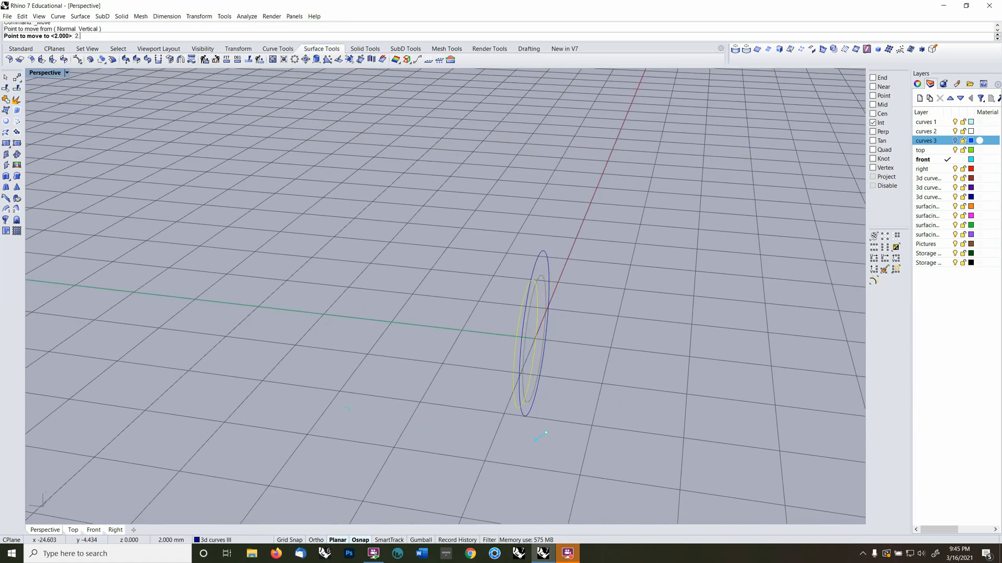
key(Return)
click(656, 452)
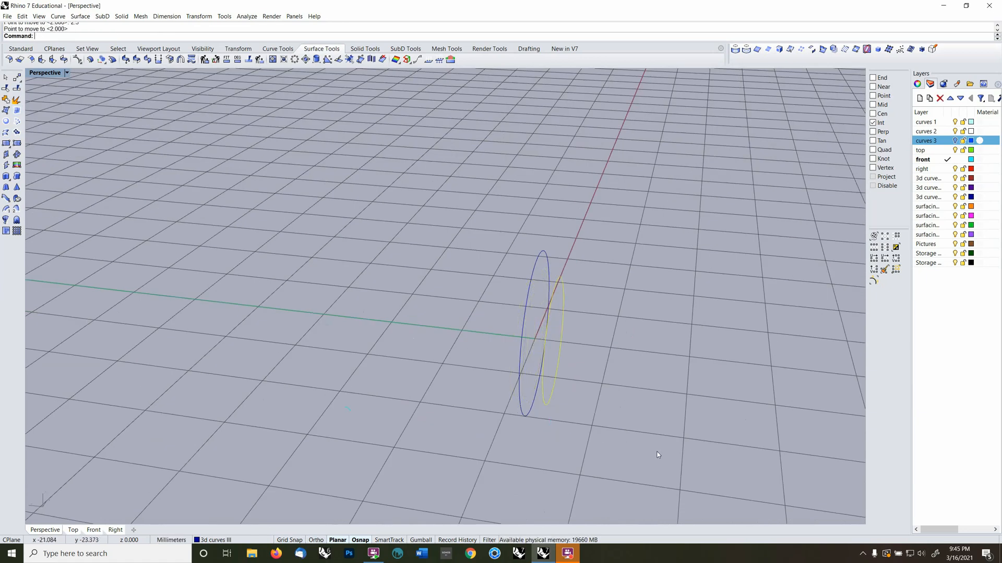
Mirror the moved inner circle to the opposite side, starting the mirror plane at 0 and running it along the X axis
text(mi)
key(Return)
text(0)
key(Return)
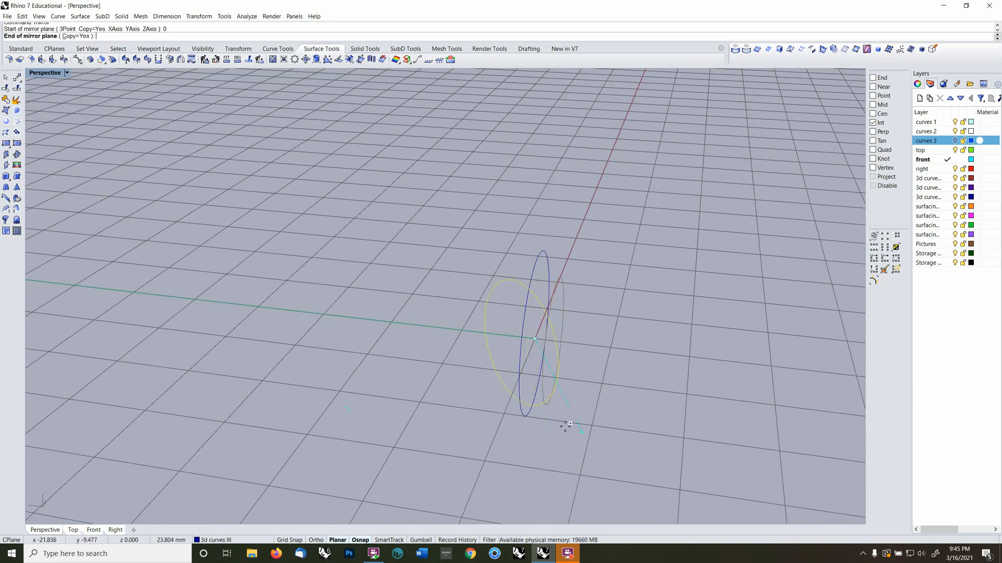
shift+click(533, 475)
right_drag(540, 428, 510, 441)
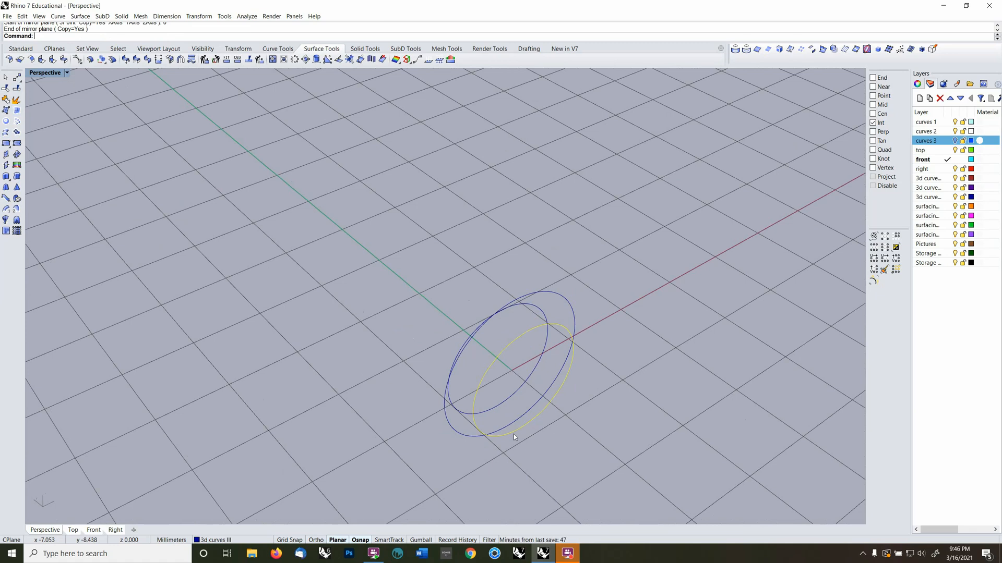
right_drag(513, 434, 513, 390)
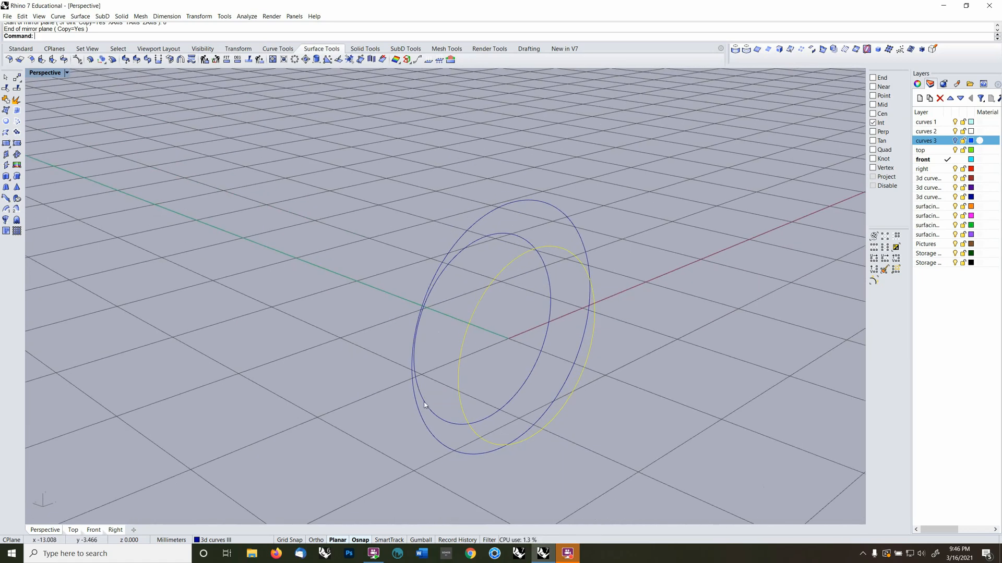
Delete the mirrored copy of the inner circle on the far side
shift+click(425, 403)
click(420, 393)
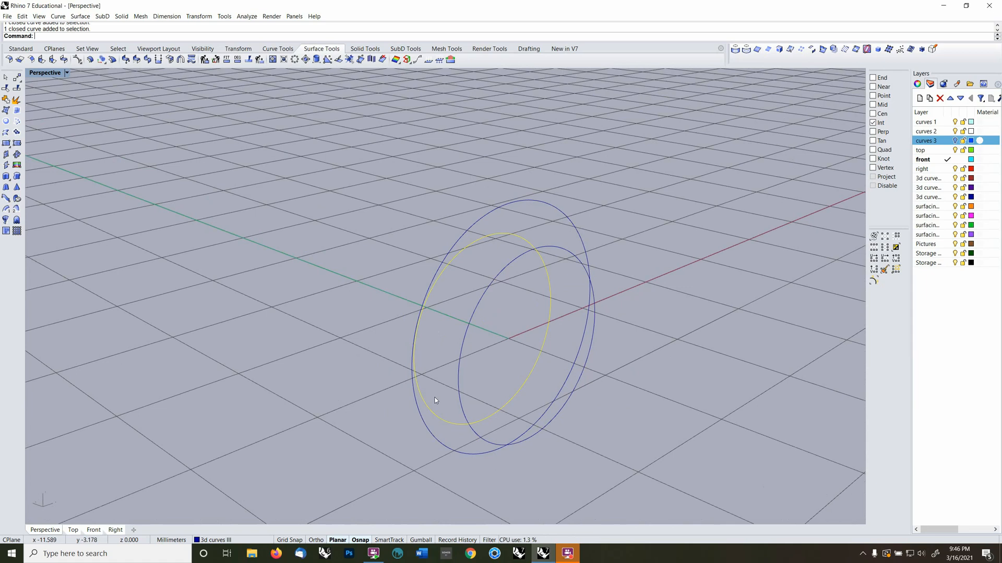
key(Delete)
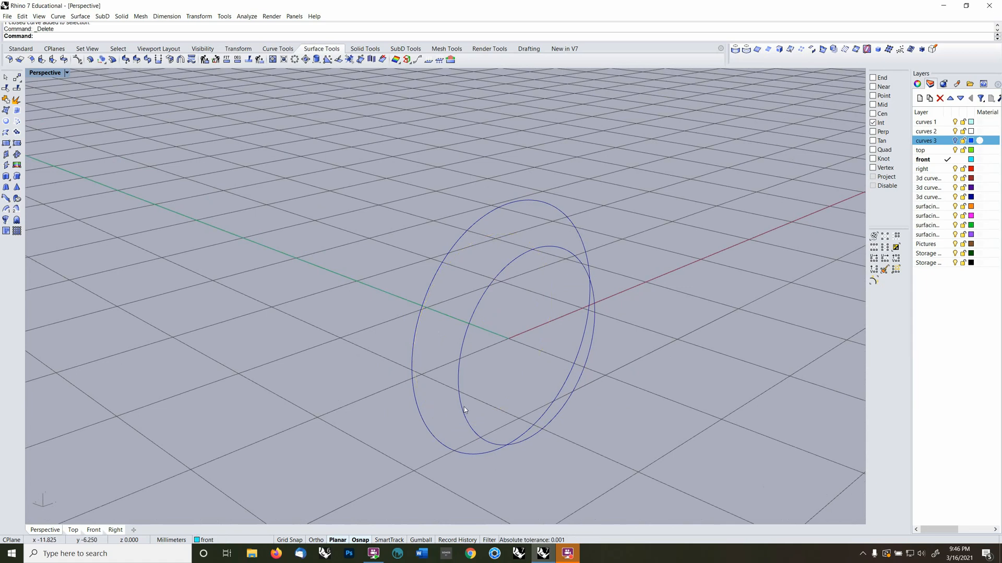
Turn on Record History and mirror the near inner circle across the X axis from origin 0
click(464, 408)
click(457, 541)
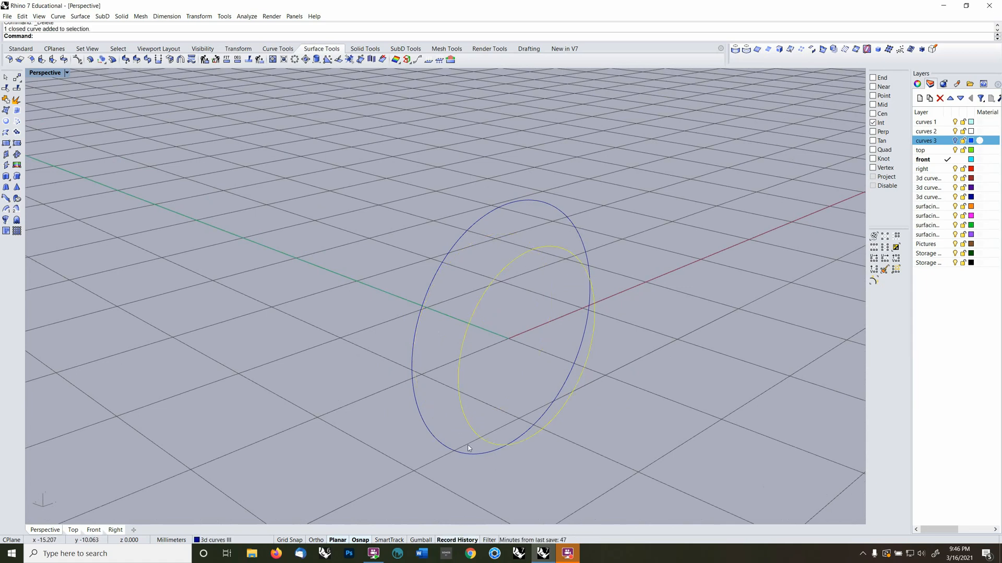
key(Return)
text(0)
key(Return)
shift+click(696, 298)
Rebuild the near inner circle with 16 points at degree 4, deleting the input
right_drag(421, 304, 469, 327)
text(rebuild)
key(Return)
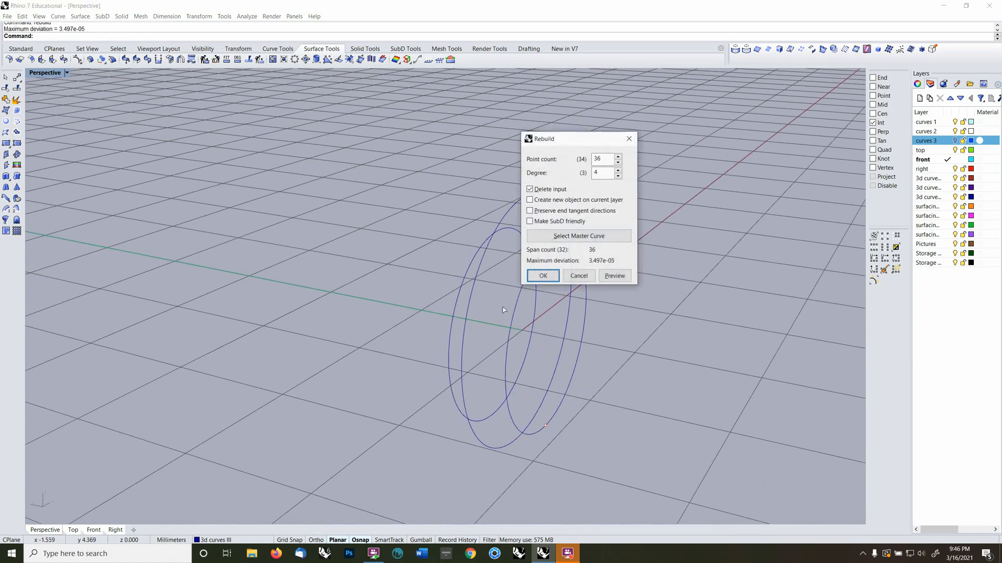
double_click(602, 159)
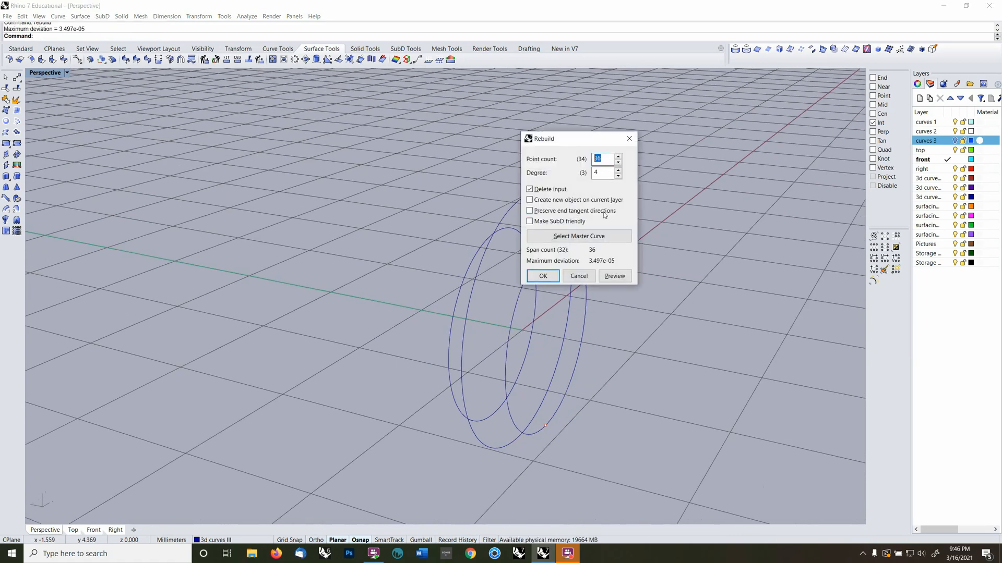
text(36)
key(Return)
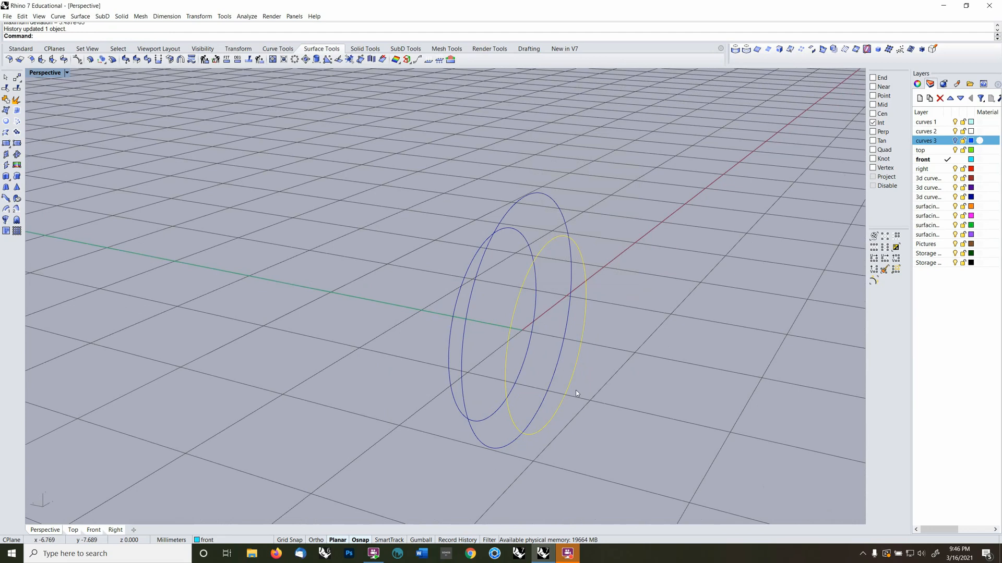
Clear the selection and display the control points of the rebuilt near circle
key(F6)
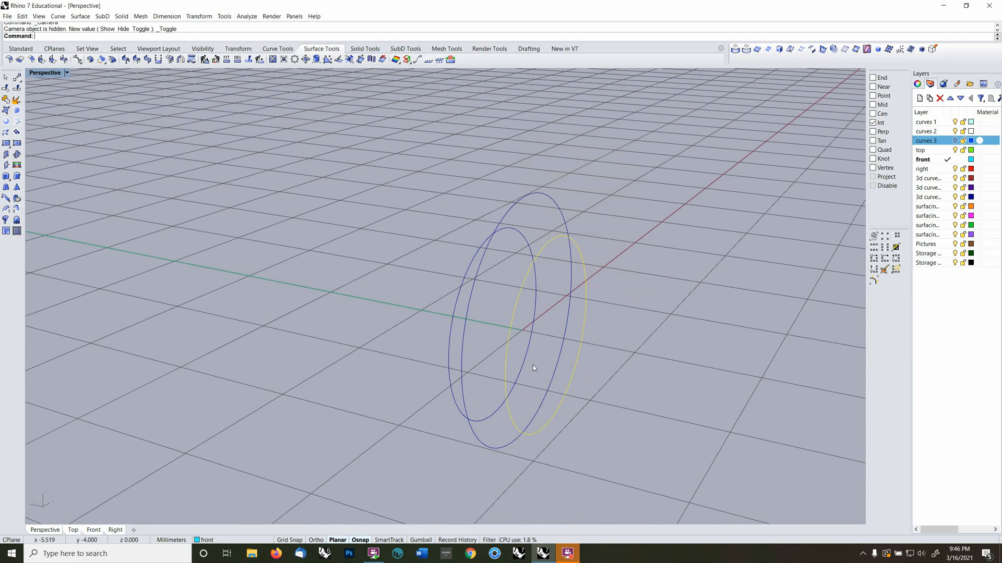
key(Escape)
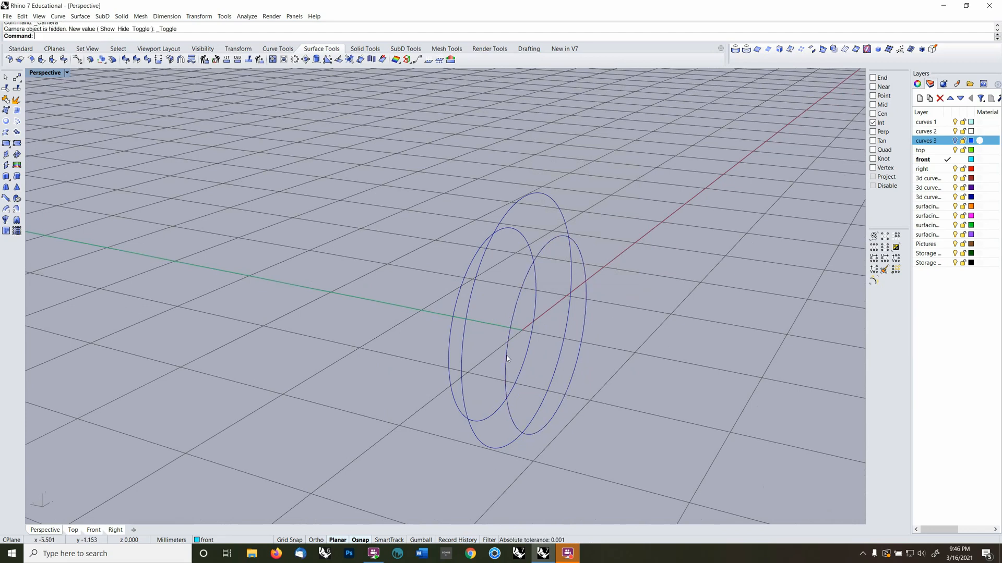
key(F10)
click(507, 358)
key(Return)
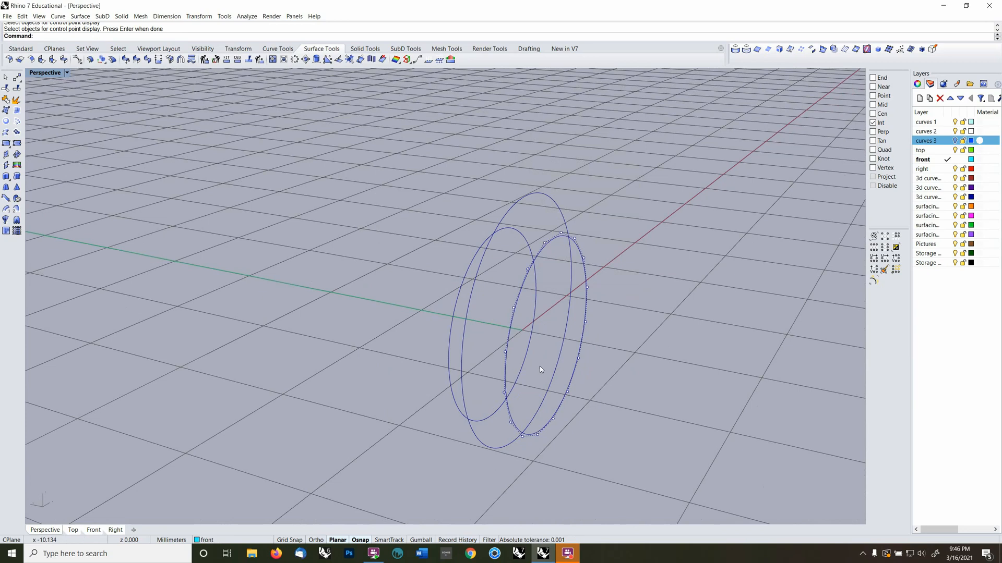
In the Right view with the camera hidden, move the near circle's middle control points about 1.2 mm horizontally inward
right_drag(540, 367, 571, 342)
key(ctrl+F2)
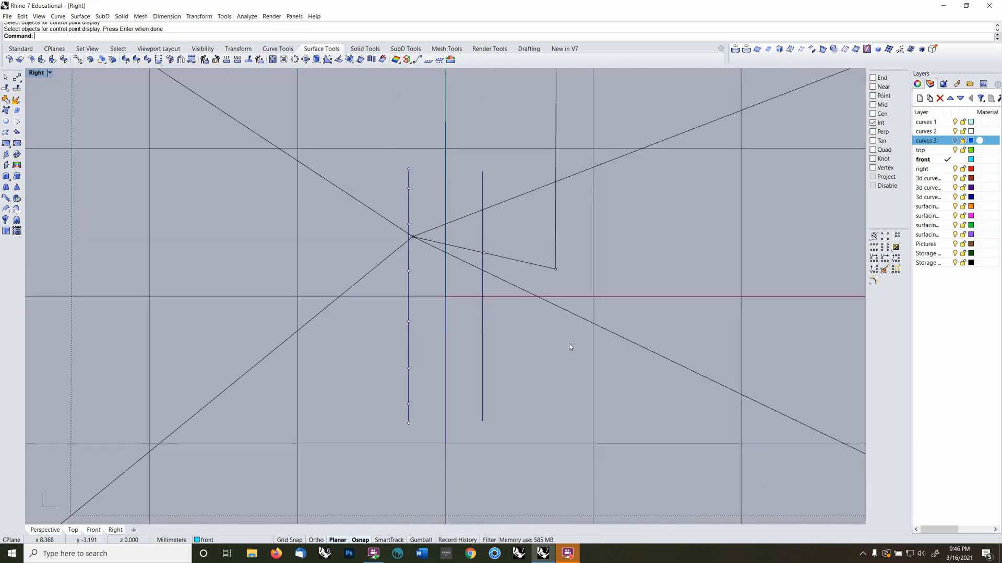
key(ctrl+F3)
key(F6)
scroll(449, 323, down, 3)
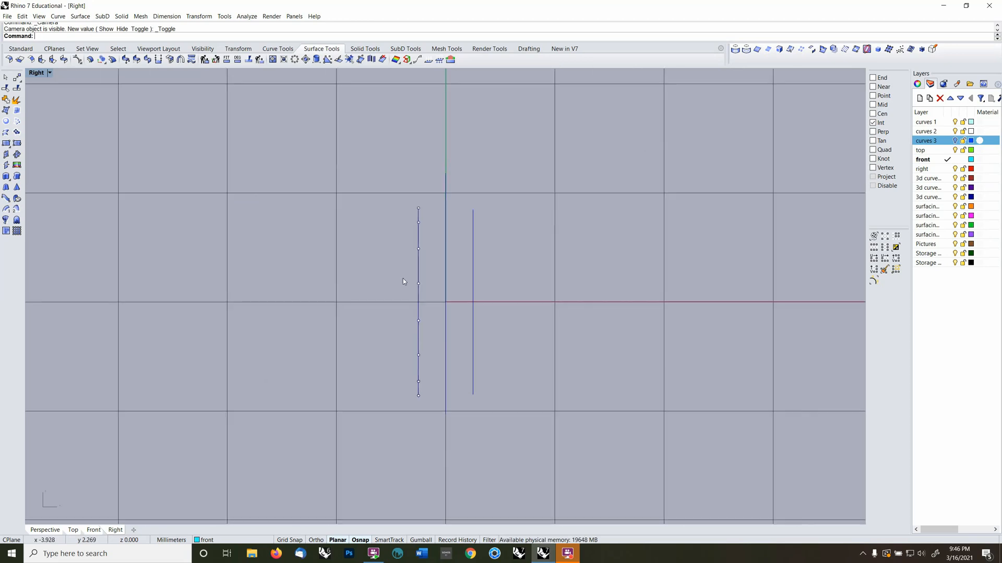
drag(391, 259, 438, 333)
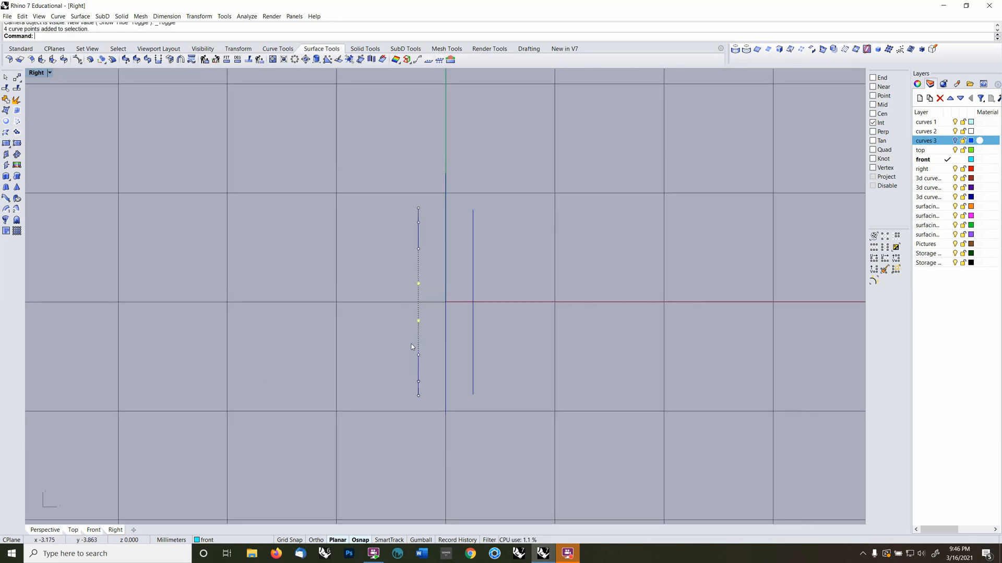
text(m)
key(Return)
click(374, 360)
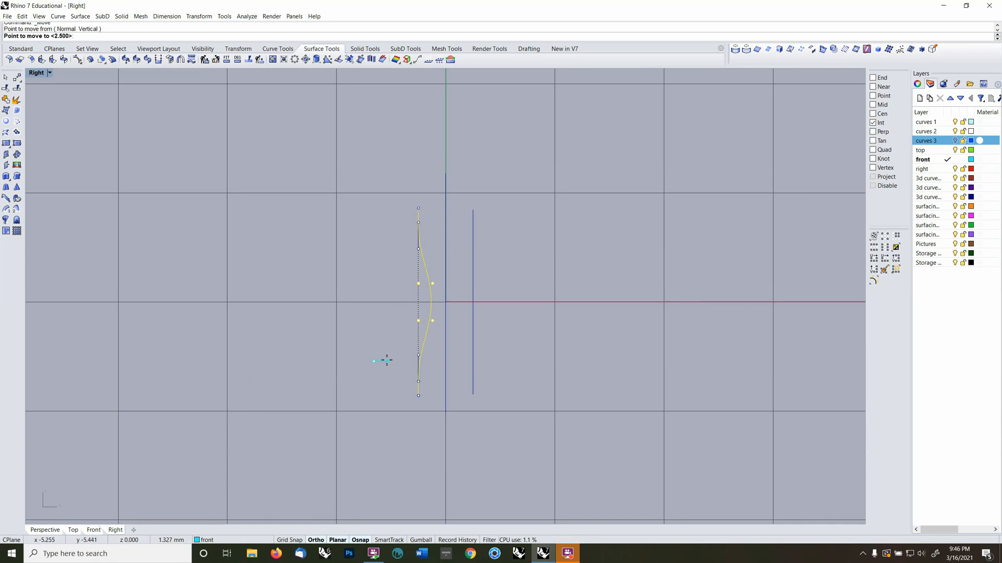
shift+click(387, 361)
Move the control points just above and below the near curve's middle ones about 0.5 mm horizontally inward
drag(407, 340, 425, 362)
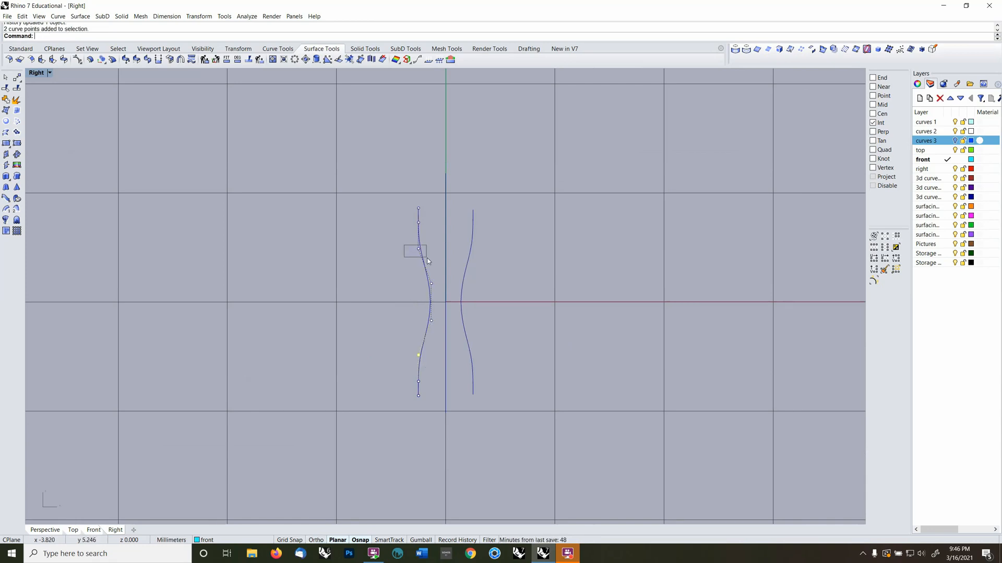
drag(427, 258, 427, 259)
key(Return)
click(391, 307)
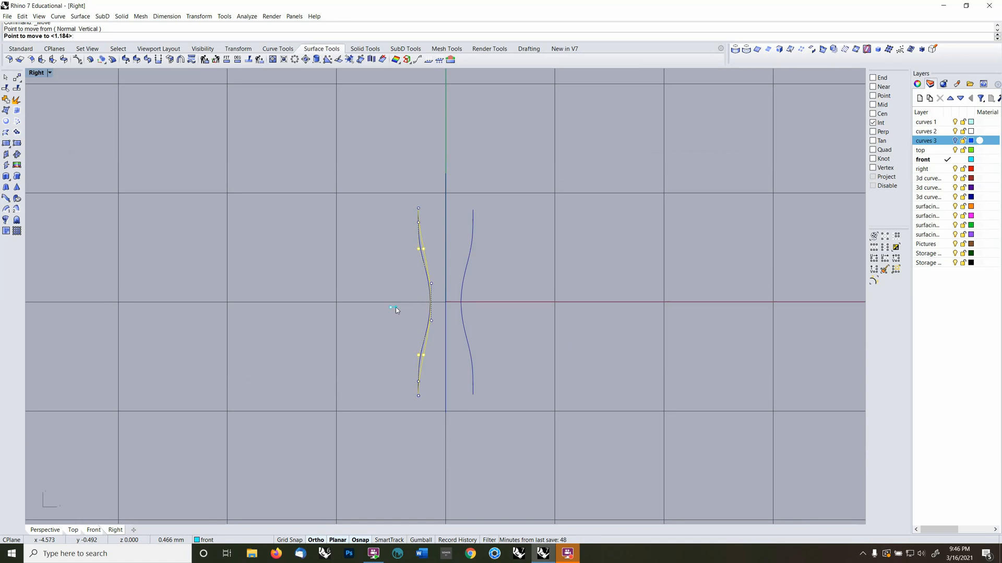
shift+click(395, 308)
Make the surfacing 2 layer current and fill the near side curve with a Patch surface using 10 U and 10 V spans
key(ctrl+Tab)
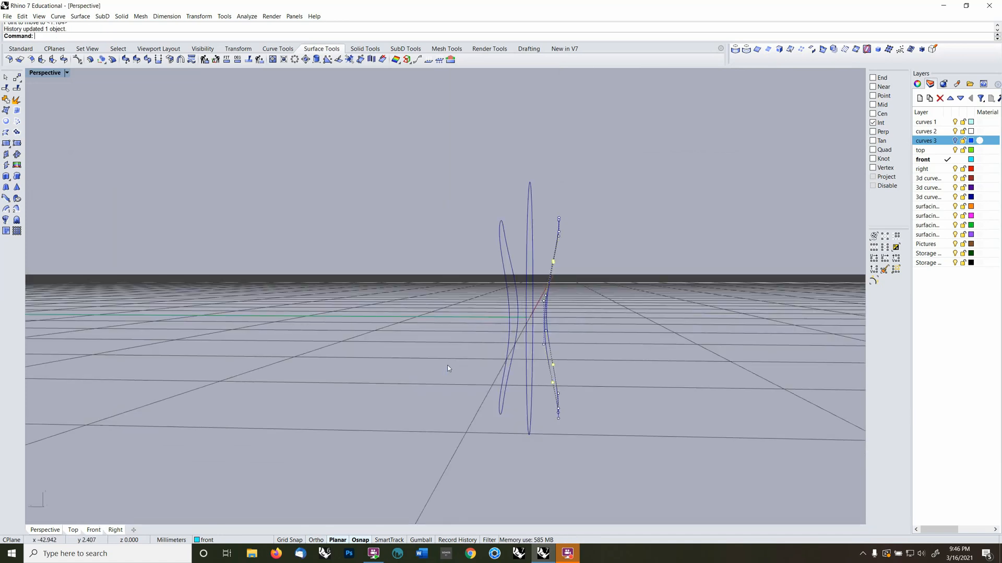
scroll(556, 378, up, 5)
right_drag(565, 388, 475, 373)
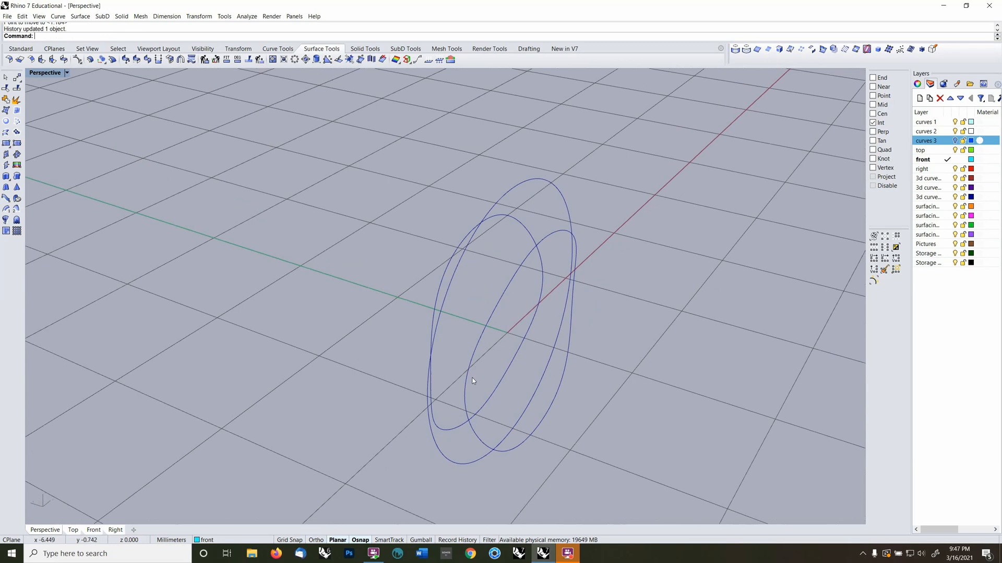
click(469, 379)
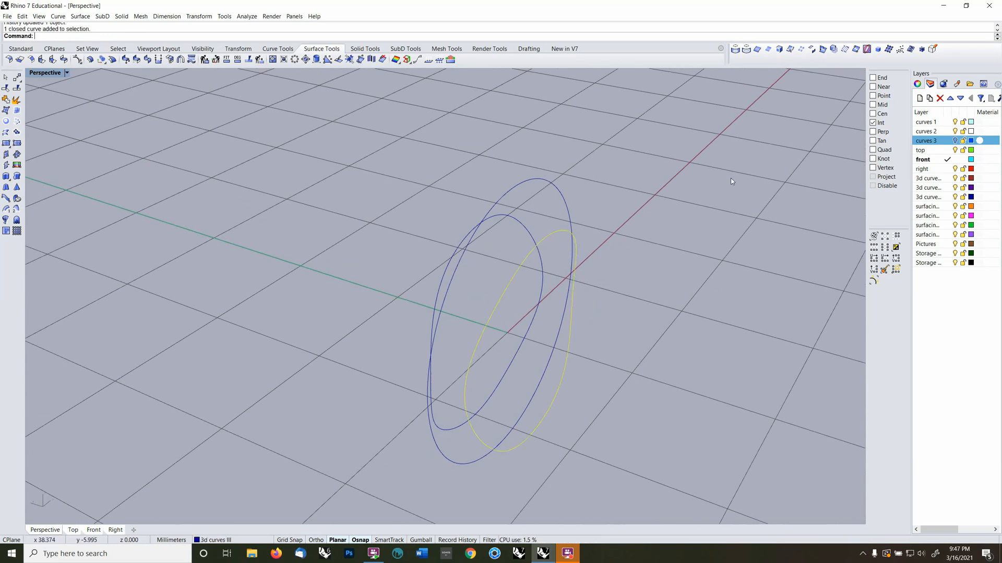
click(947, 215)
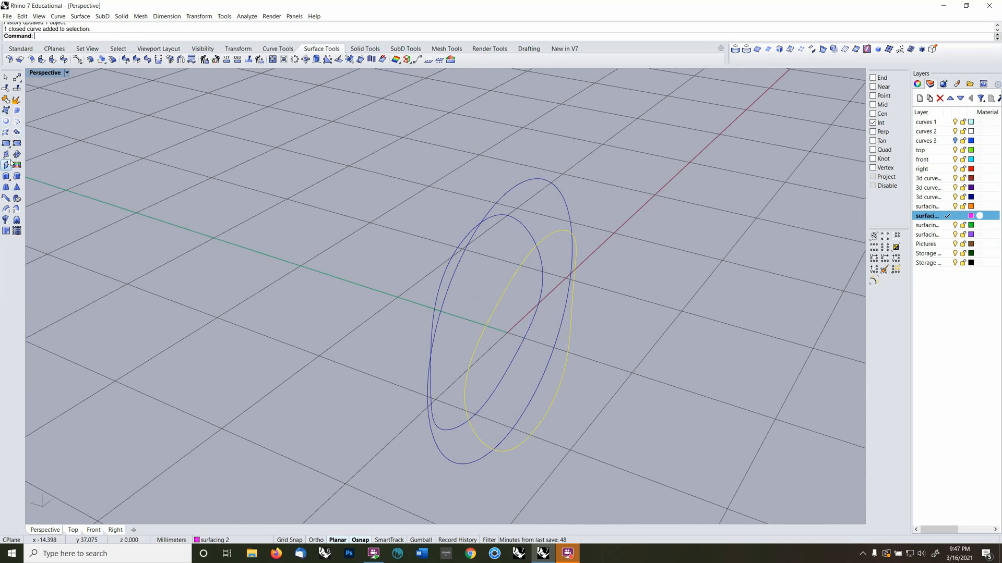
click(16, 133)
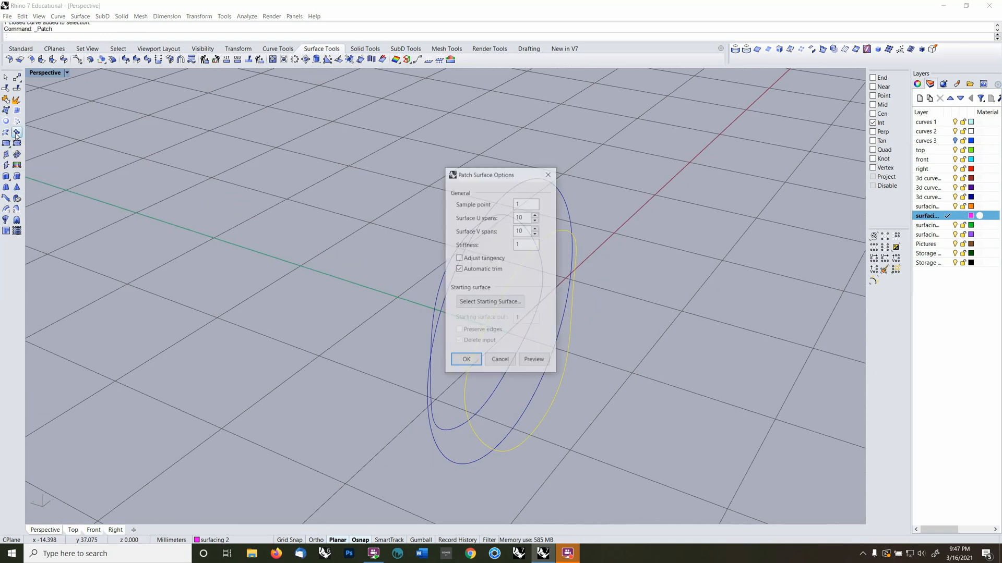
click(453, 362)
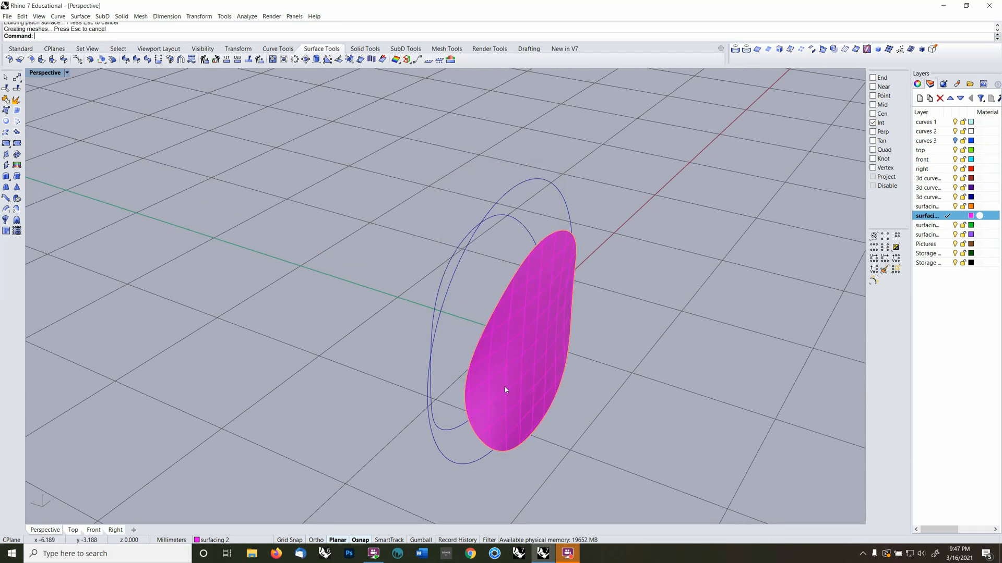
Delete the near side curve under the patch and its mirrored copy on the far side, accepting the broken history
key(Delete)
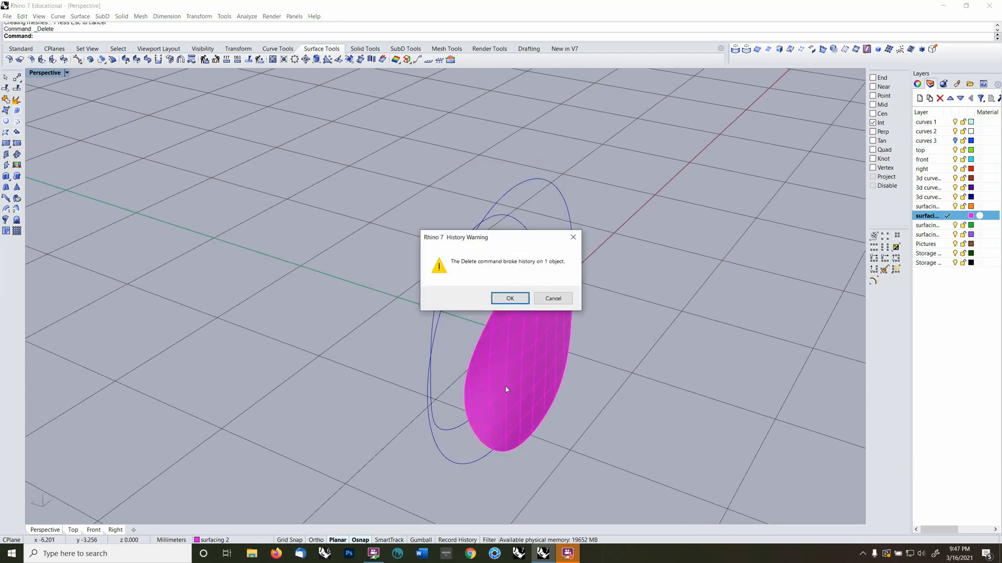
click(510, 298)
click(516, 338)
click(437, 283)
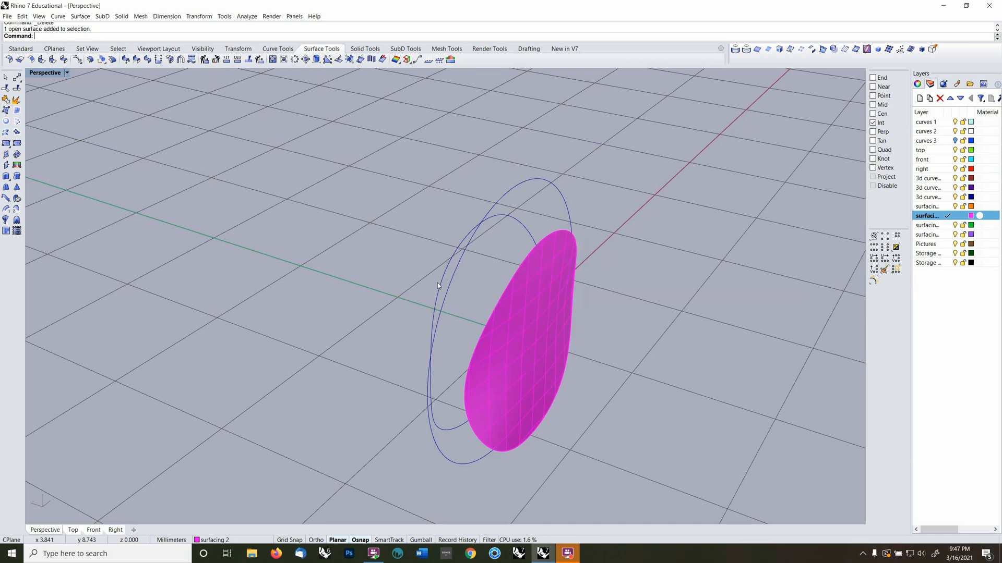
key(Delete)
Mirror the patch surface to the far side along the X axis from origin 0, keeping the original
click(515, 340)
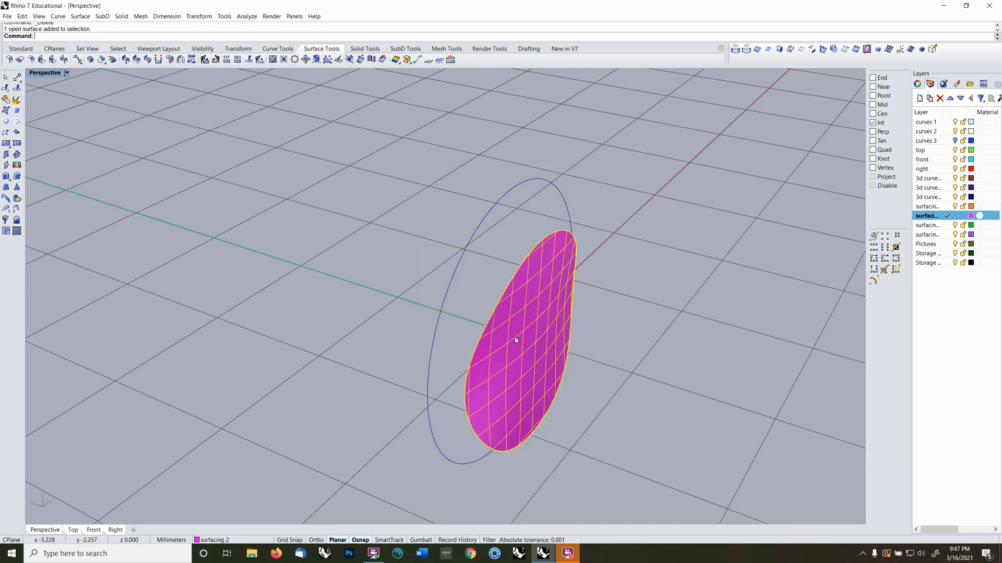
text(mi)
key(Return)
text(0)
key(Return)
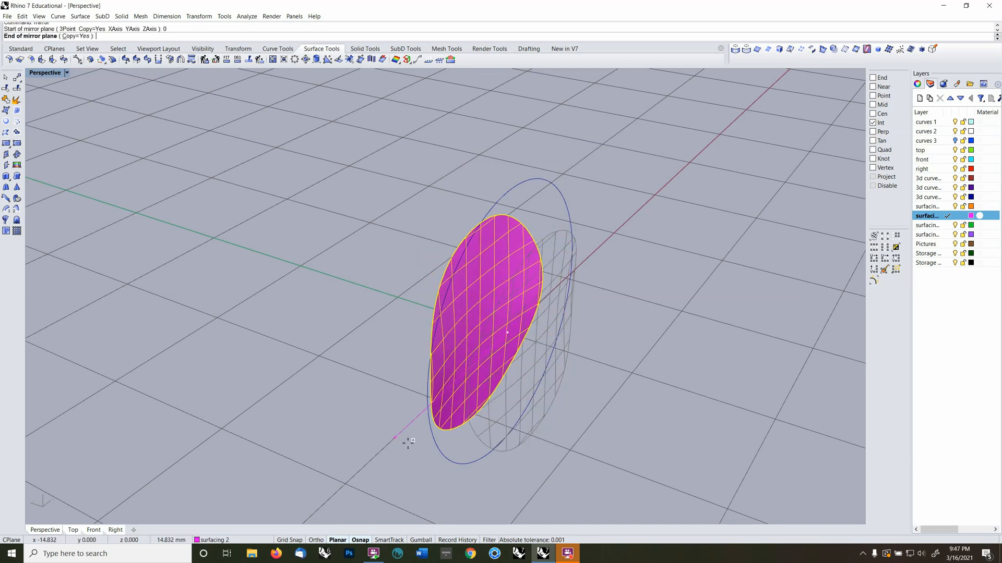
shift+click(406, 443)
click(372, 416)
mouse_move(427, 376)
right_down()
mouse_move(409, 402)
mouse_move(415, 383)
right_up()
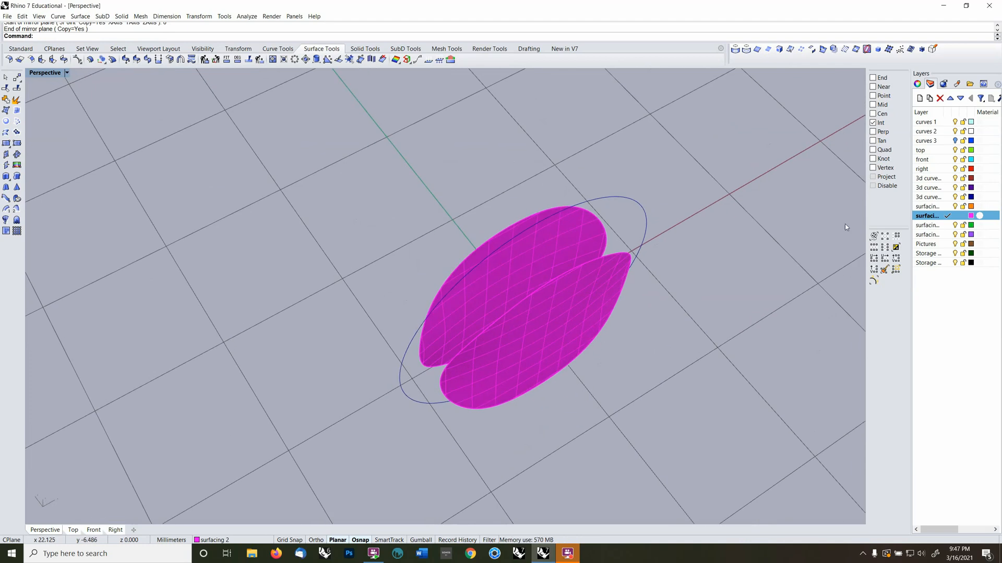
Start a Loft on the front layer through the near patch edge, the outer middle circle and the far patch edge
click(941, 162)
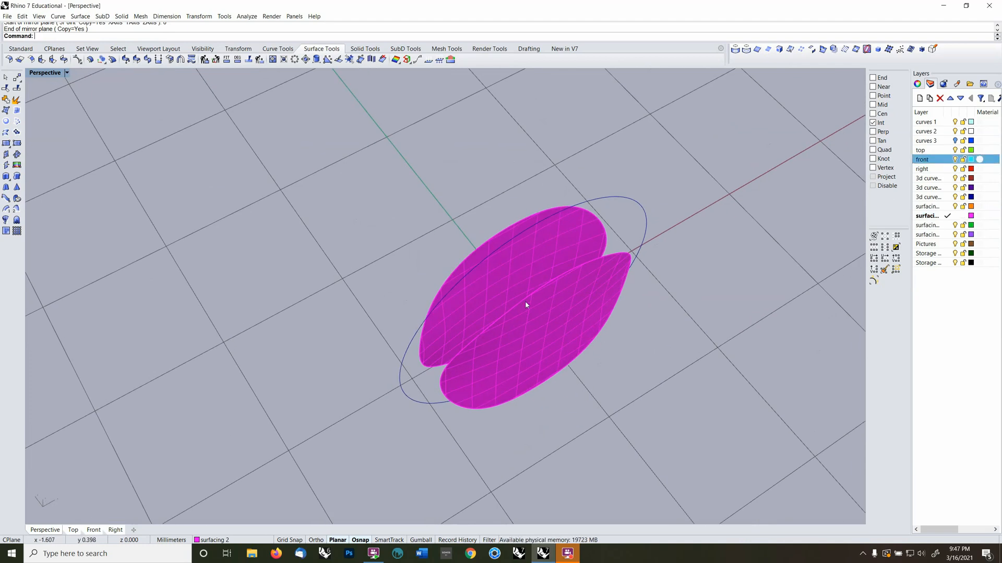
right_drag(598, 317, 625, 295)
right_drag(488, 356, 461, 385)
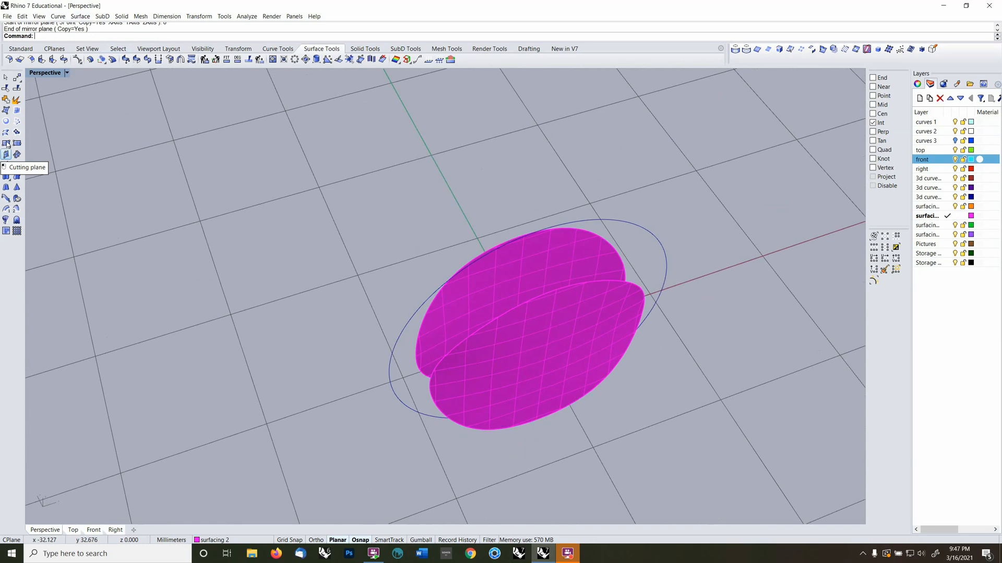
click(5, 133)
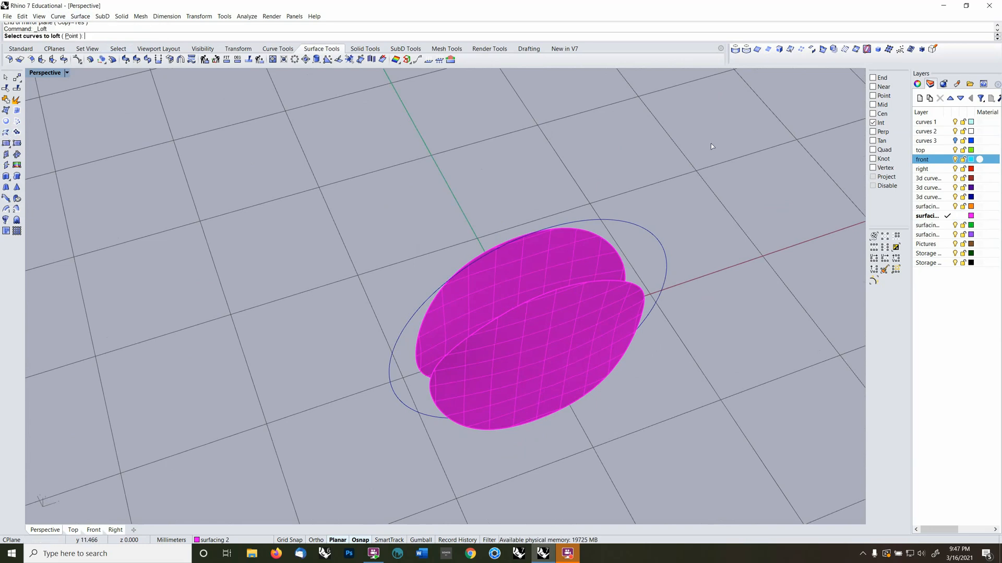
click(948, 159)
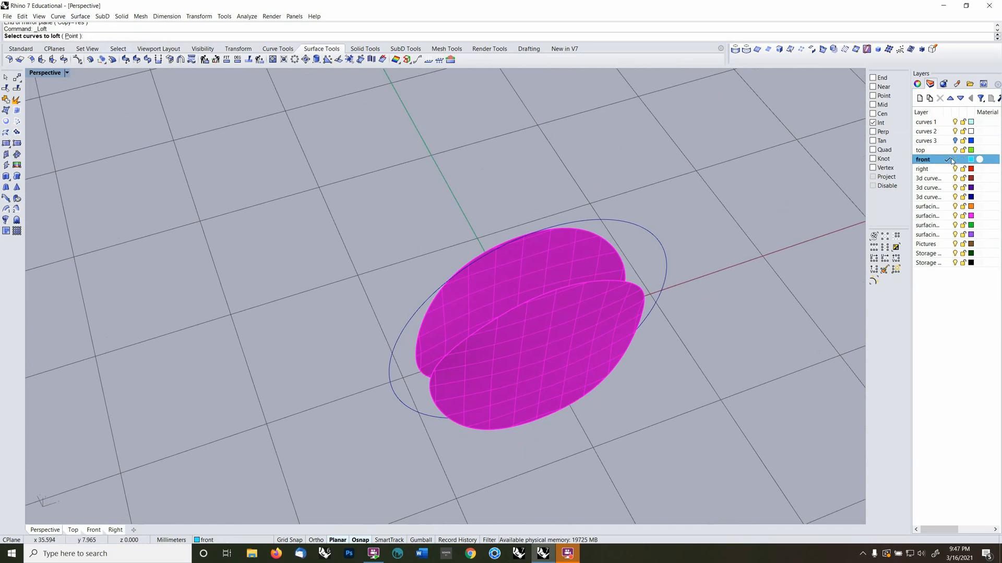
click(620, 285)
click(631, 227)
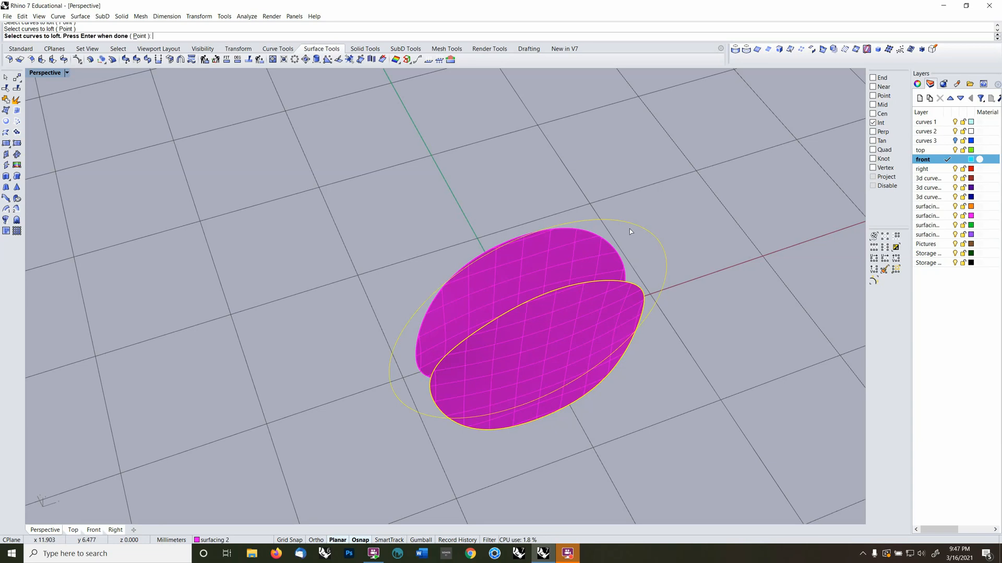
click(603, 241)
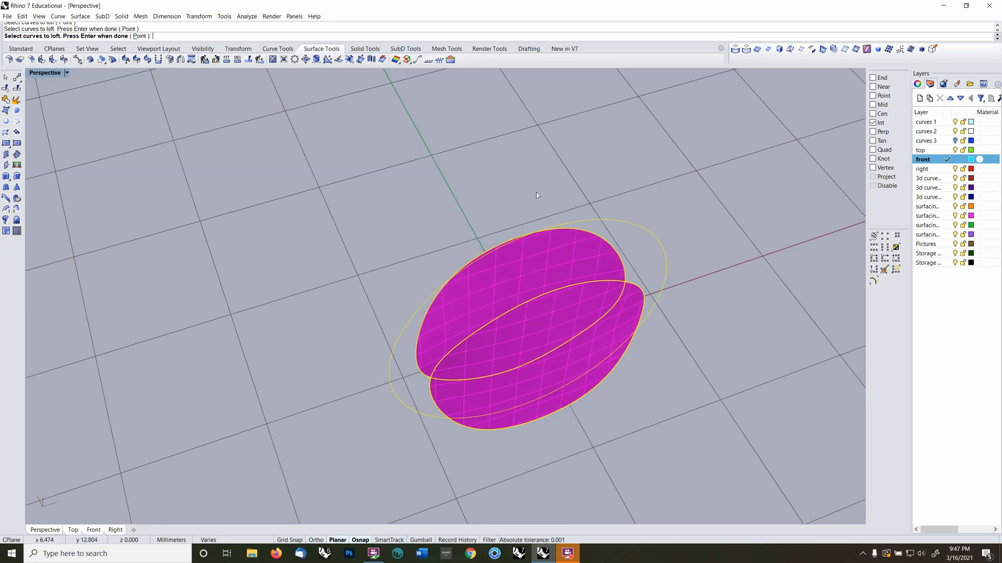
key(Return)
Move the loft's three seam points to the bottom quadrants of their curves with the Quad snap and accept the alignment
right_drag(687, 326, 687, 272)
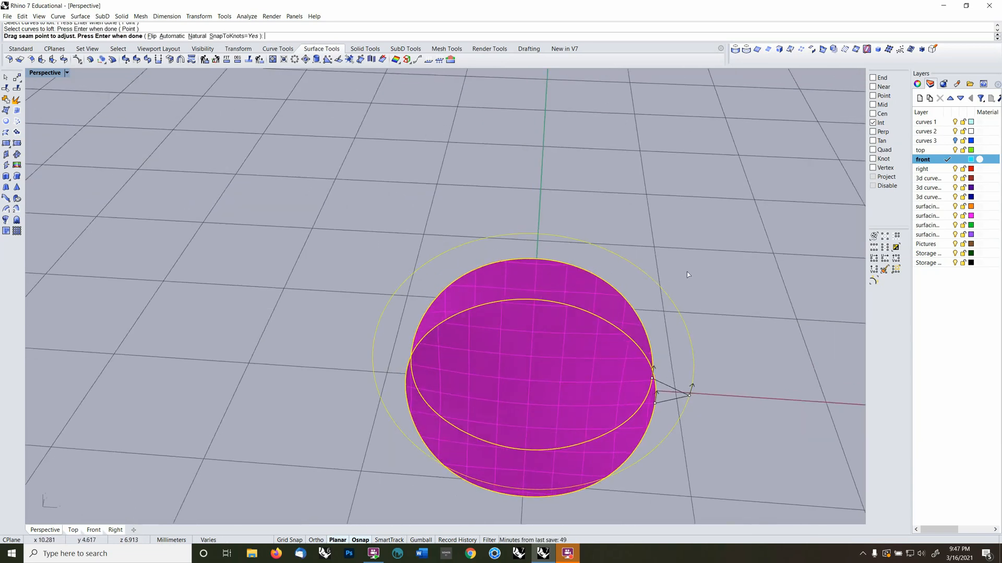
right_drag(665, 419, 632, 280)
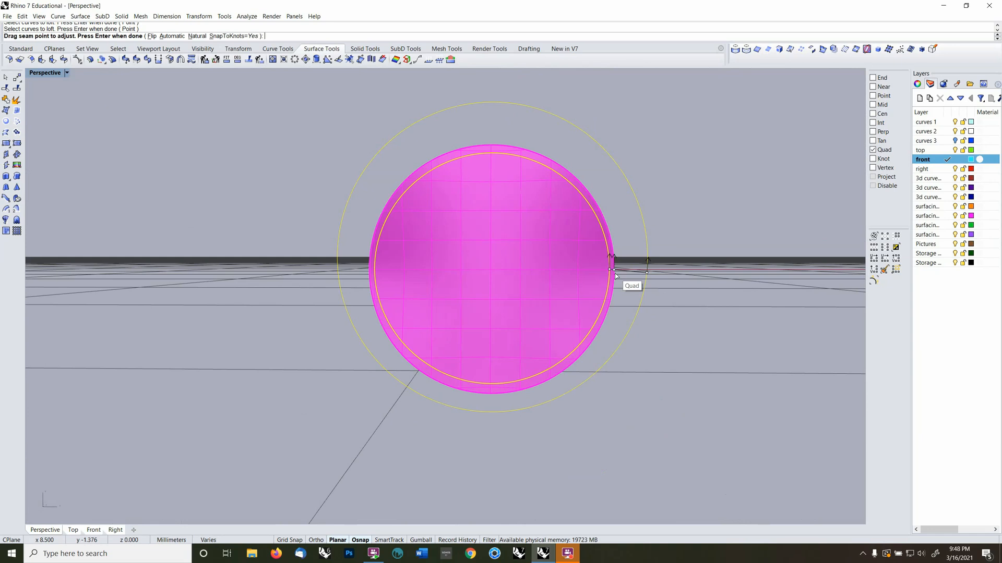
mouse_move(612, 270)
mouse_down()
mouse_move(543, 362)
mouse_move(490, 393)
mouse_up()
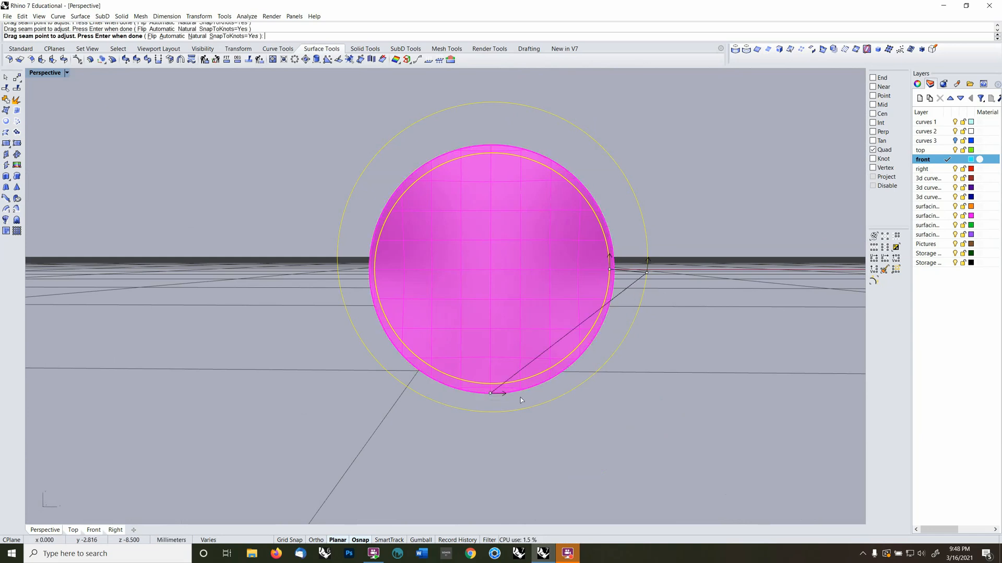
drag(646, 274, 491, 417)
right_drag(496, 404, 470, 336)
drag(454, 325, 513, 416)
right_drag(415, 397, 539, 393)
key(Return)
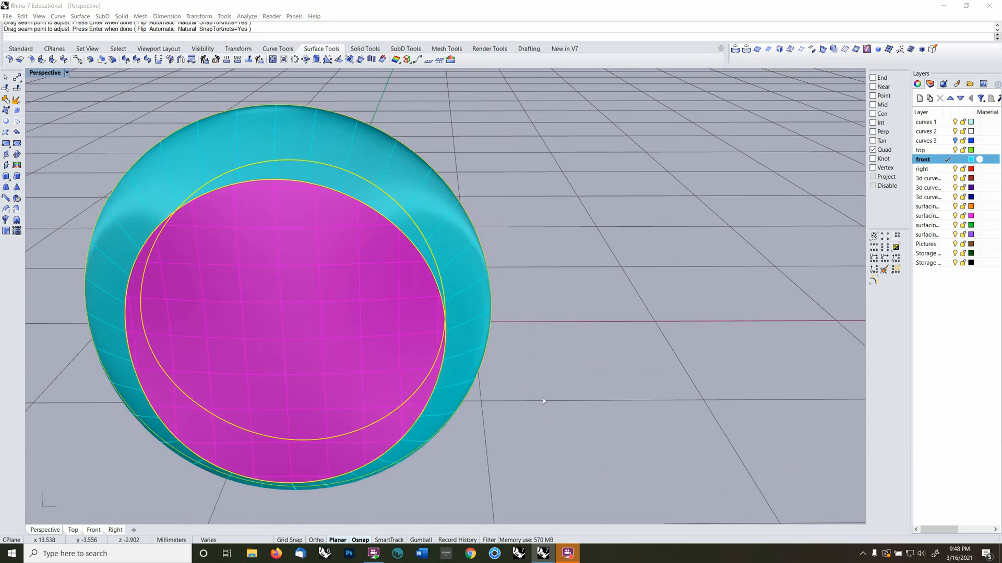
Turn on Match end tangent for the Normal-style ring loft and check the preview from both sides
drag(318, 167, 558, 122)
right_drag(517, 330, 538, 364)
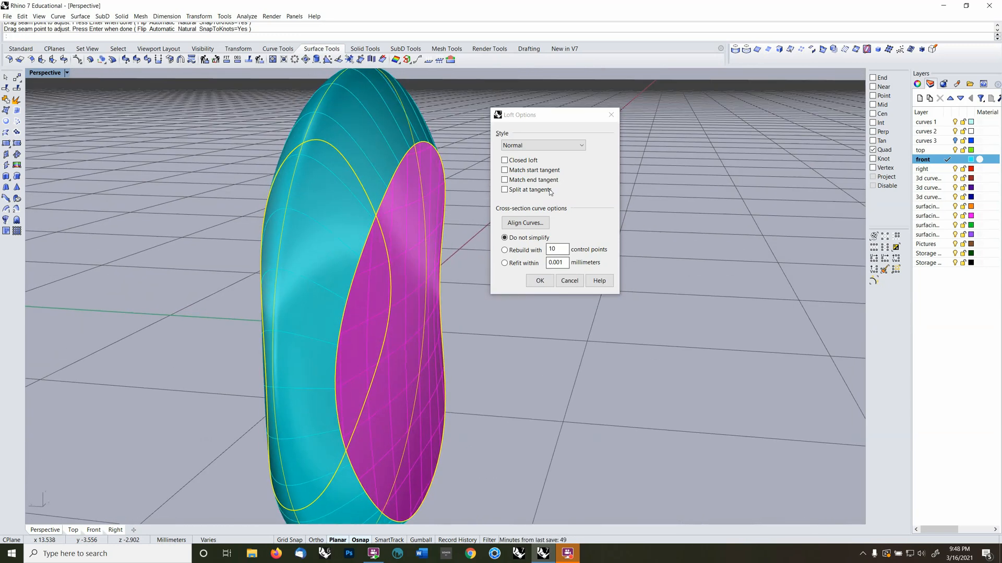
click(504, 180)
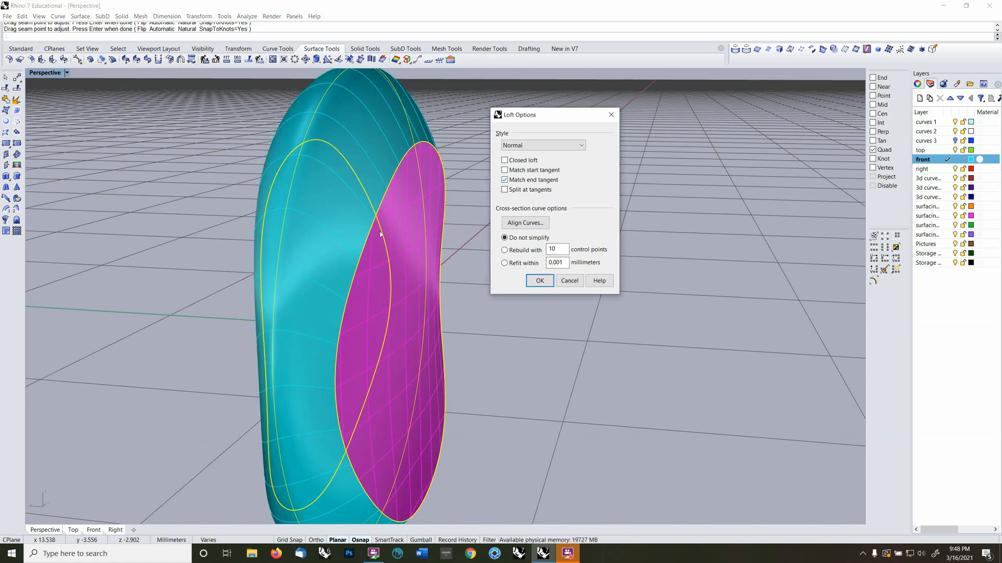
mouse_move(381, 234)
right_down()
mouse_move(360, 230)
mouse_move(375, 220)
right_up()
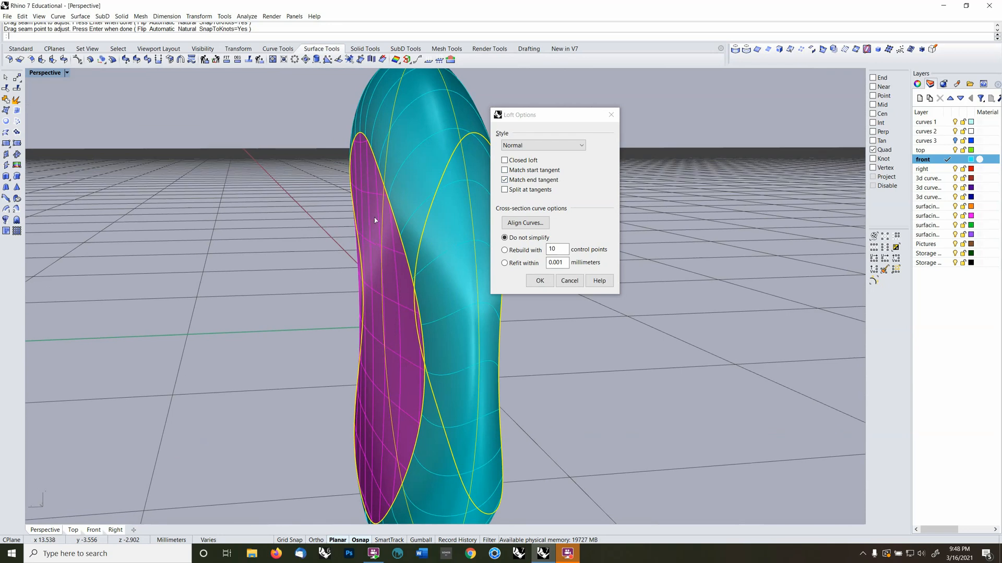
right_drag(373, 106, 417, 331)
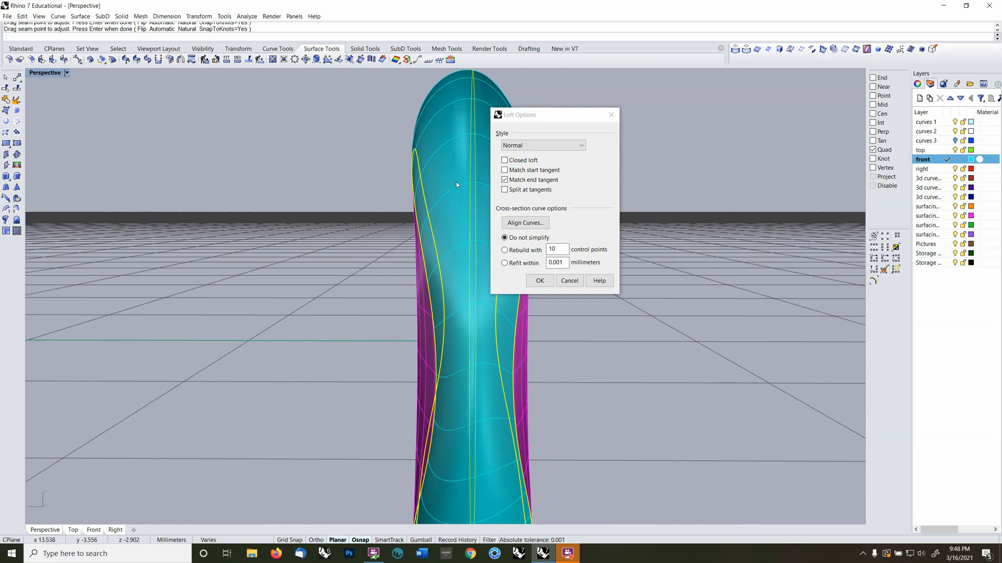
right_drag(456, 185, 304, 182)
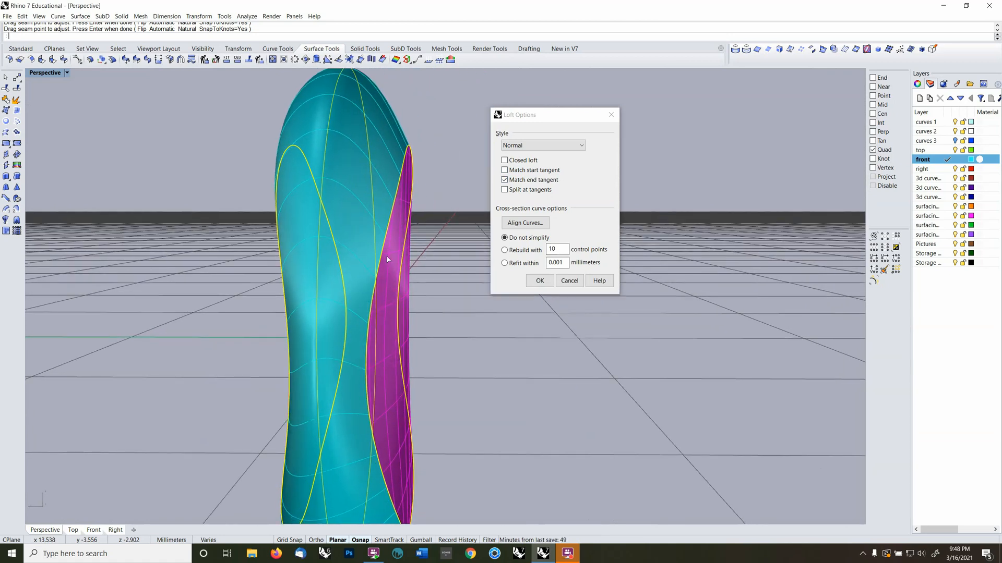
right_drag(449, 316, 465, 292)
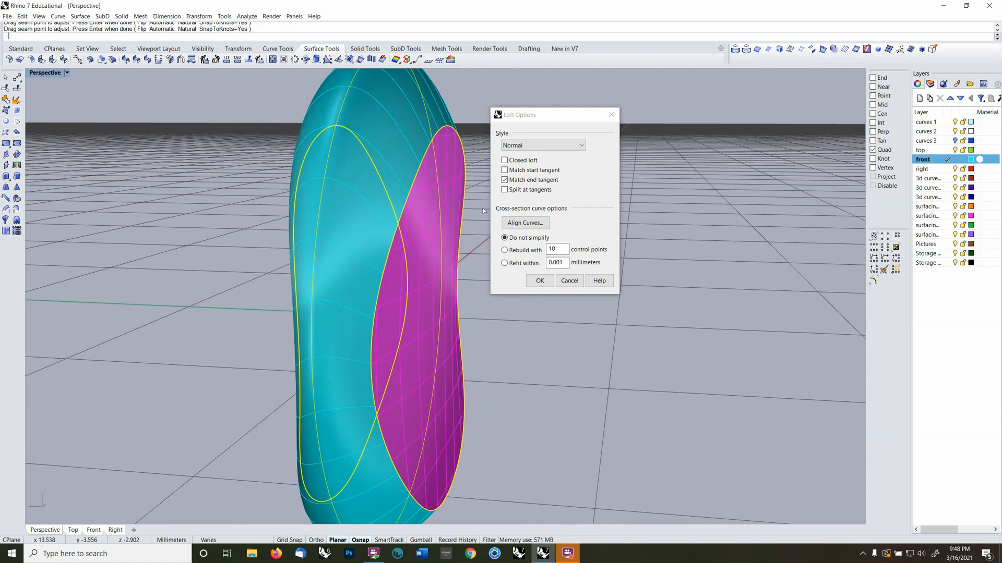
Turn on Match start tangent as well and create the ring loft
click(505, 170)
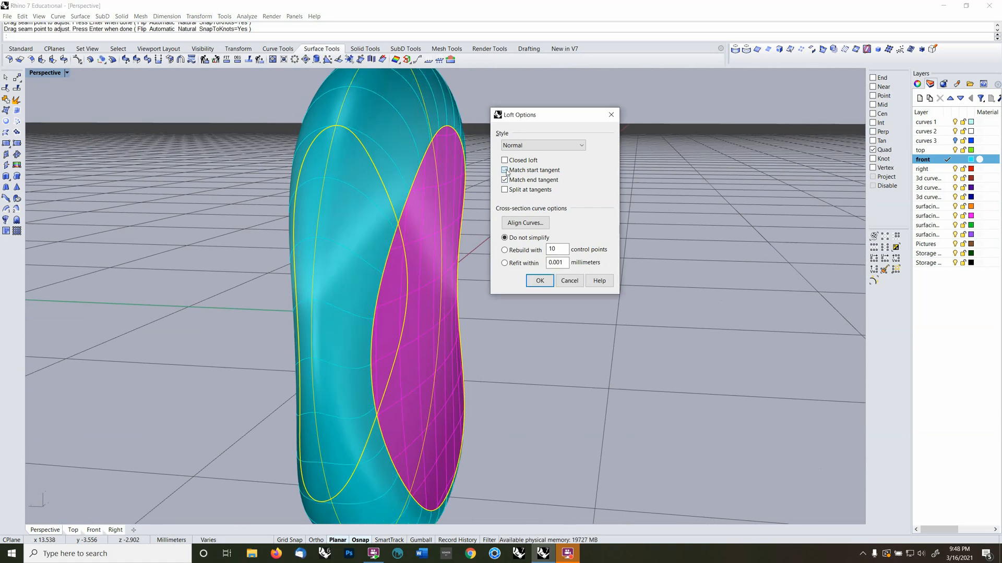
right_drag(502, 327, 479, 320)
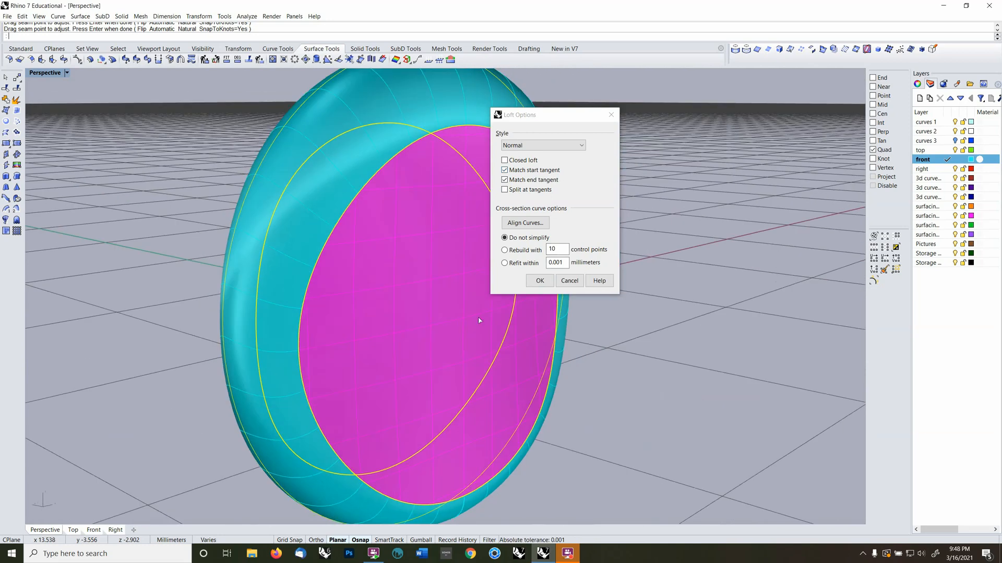
click(540, 281)
scroll(380, 256, down, 6)
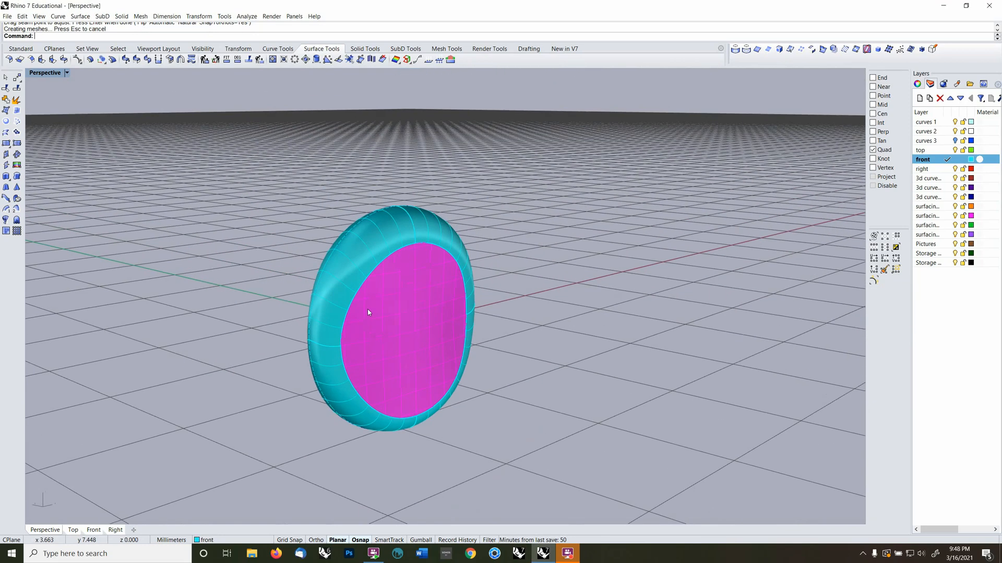
Join the ring loft with the near and far side patches
scroll(367, 309, up, 3)
click(357, 272)
shift+click(384, 299)
right_drag(384, 301, 207, 298)
shift+click(393, 327)
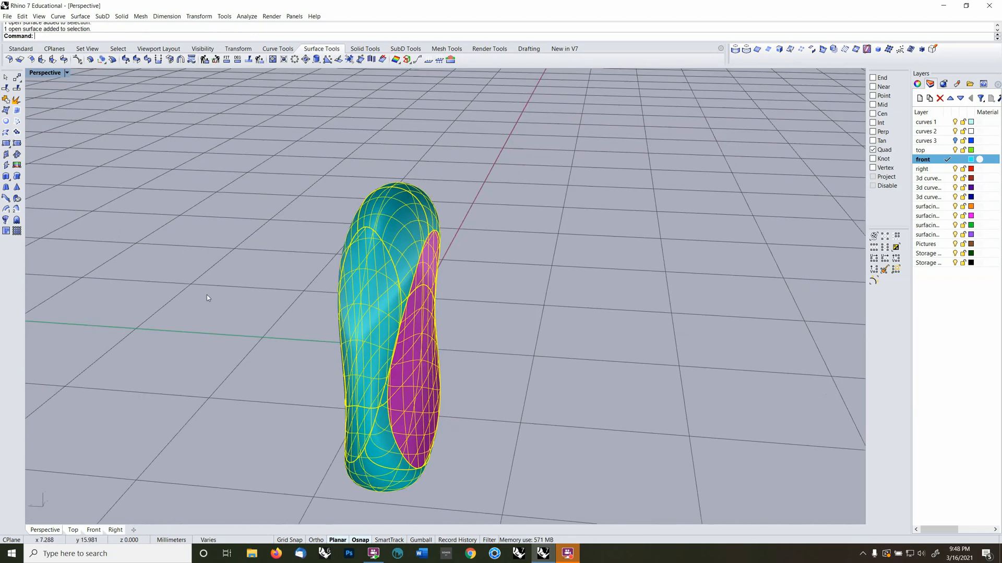
click(7, 99)
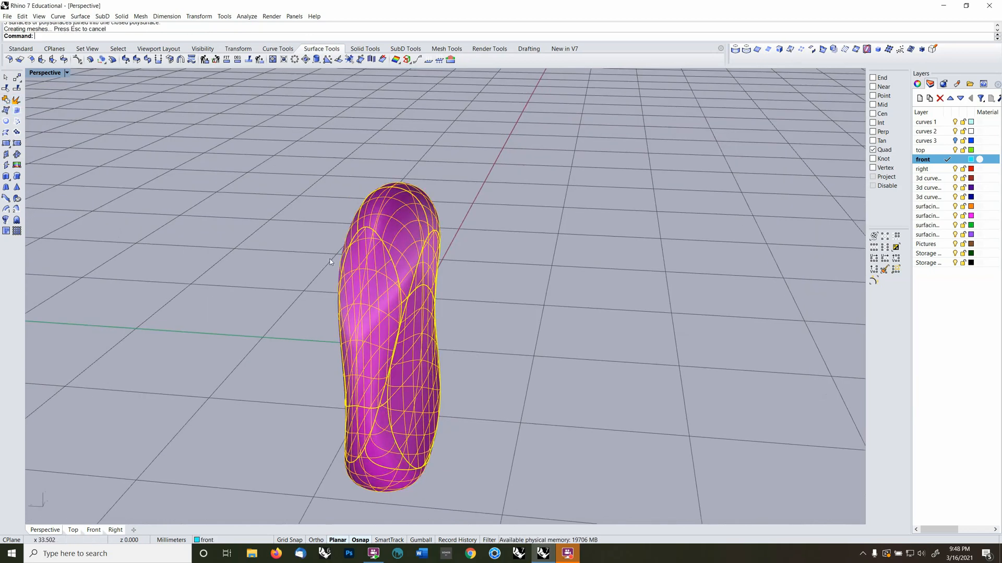
Examine the surface flow across the joined ring with an environment map (EMap)
right_drag(459, 303, 505, 303)
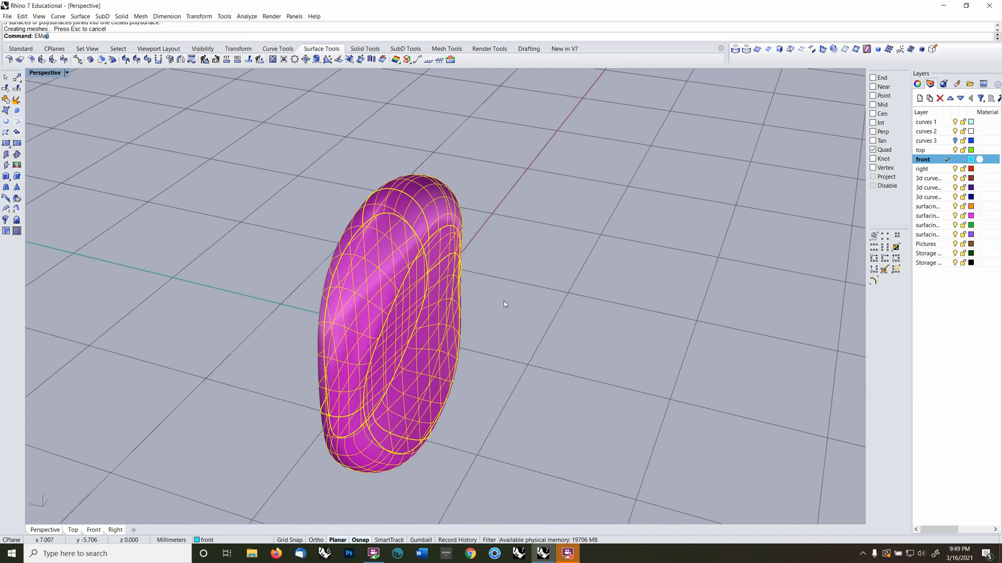
key(Return)
click(492, 293)
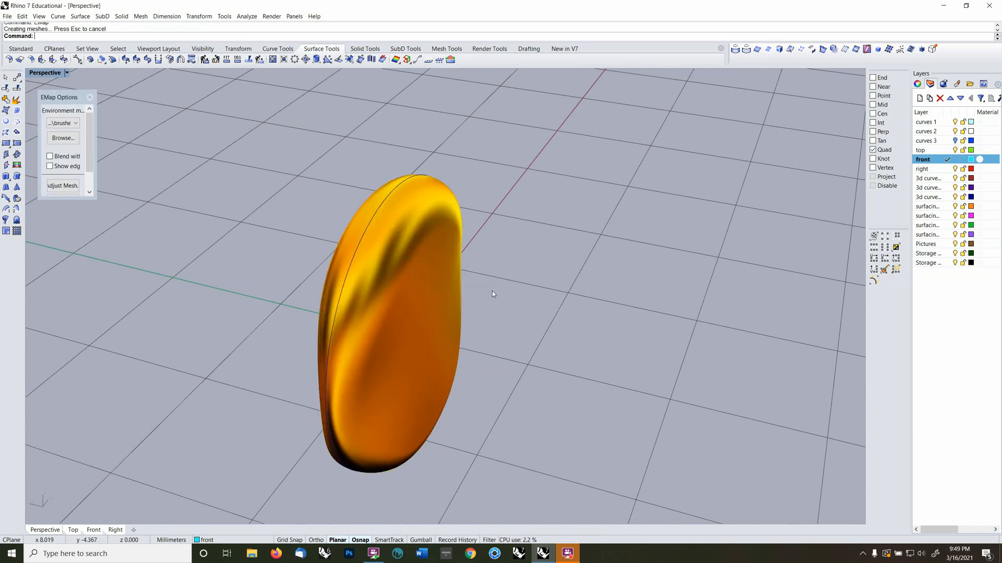
right_drag(416, 364, 242, 320)
right_drag(453, 260, 427, 376)
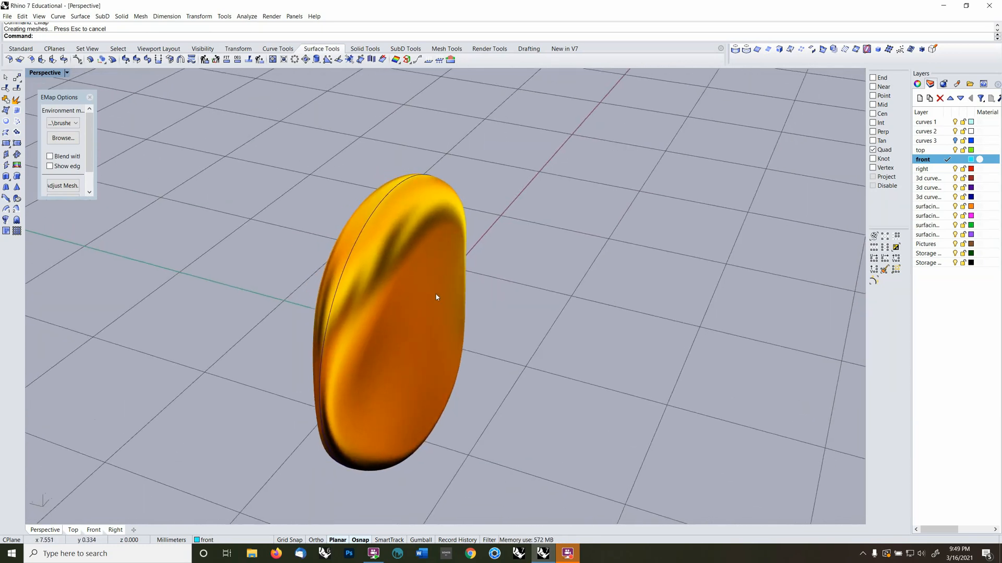
Undo the join of the ring loft and the two side patches
key(ctrl+z)
click(434, 312)
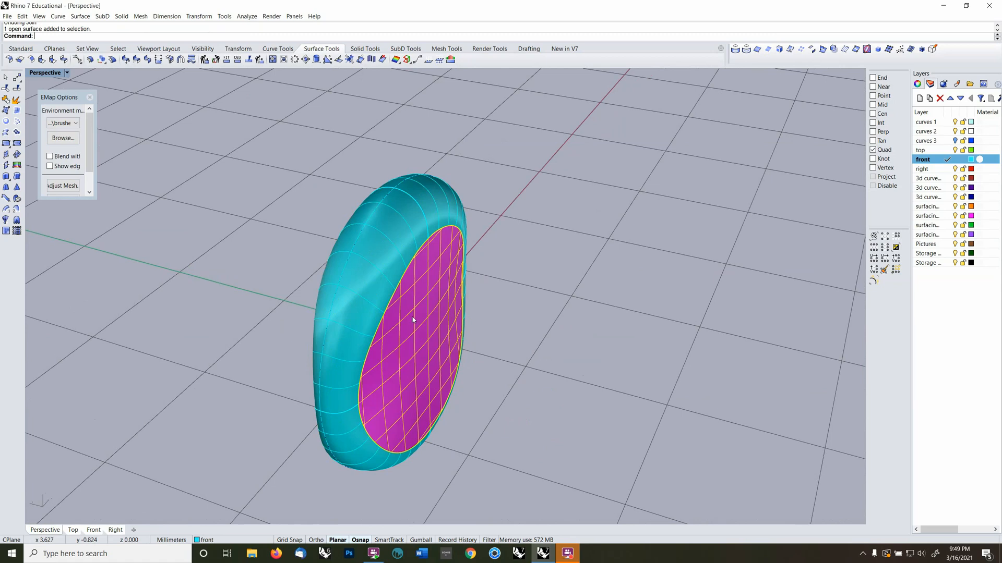
right_drag(434, 312, 408, 334)
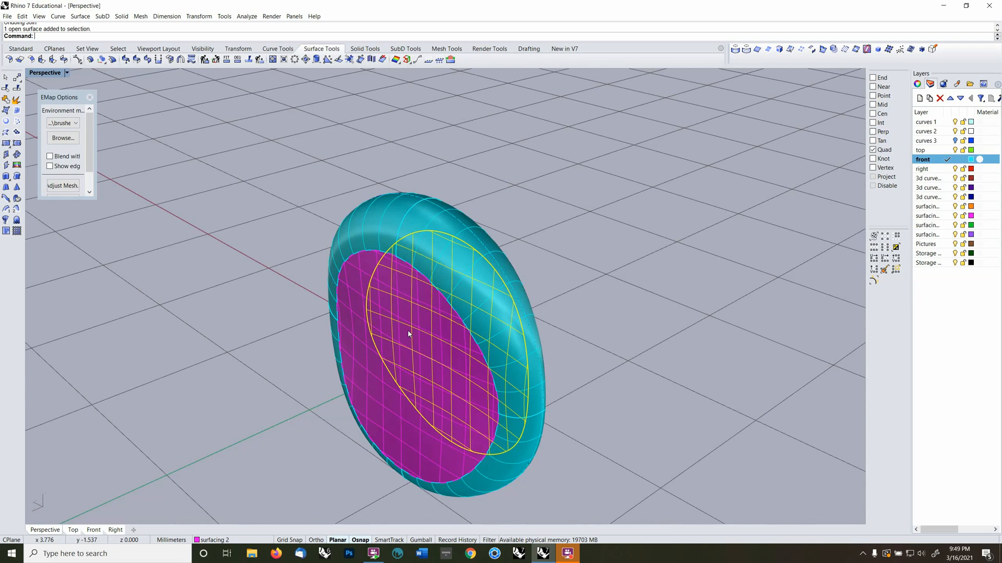
right_drag(563, 361, 425, 341)
click(628, 365)
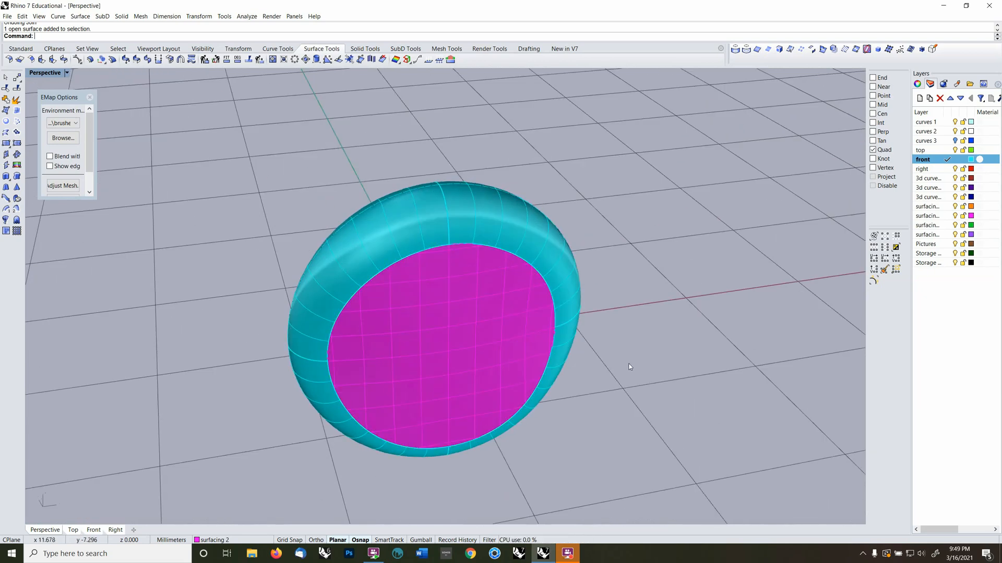
Delete the ring loft and both side patches
right_drag(483, 307, 449, 332)
click(448, 332)
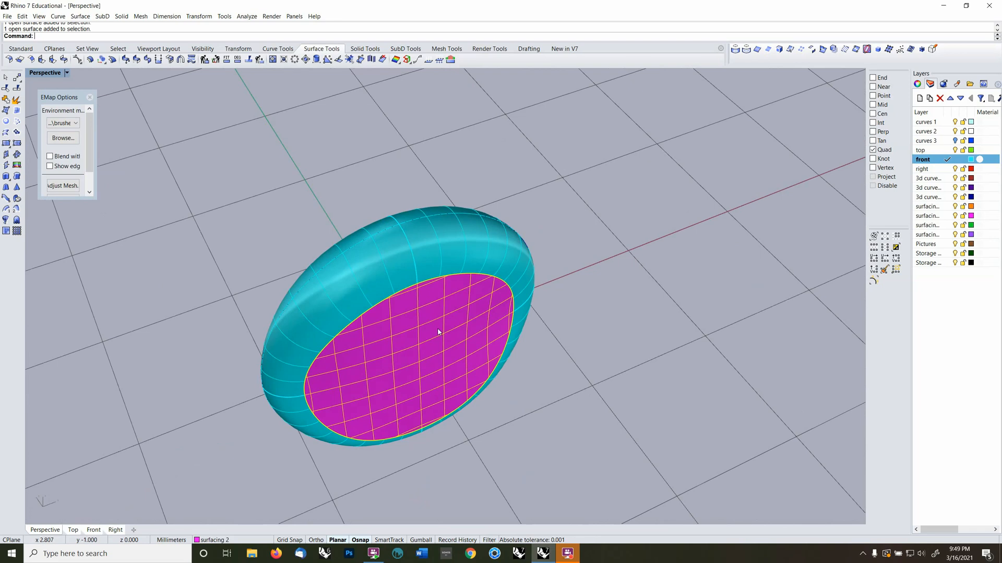
right_drag(422, 248, 440, 255)
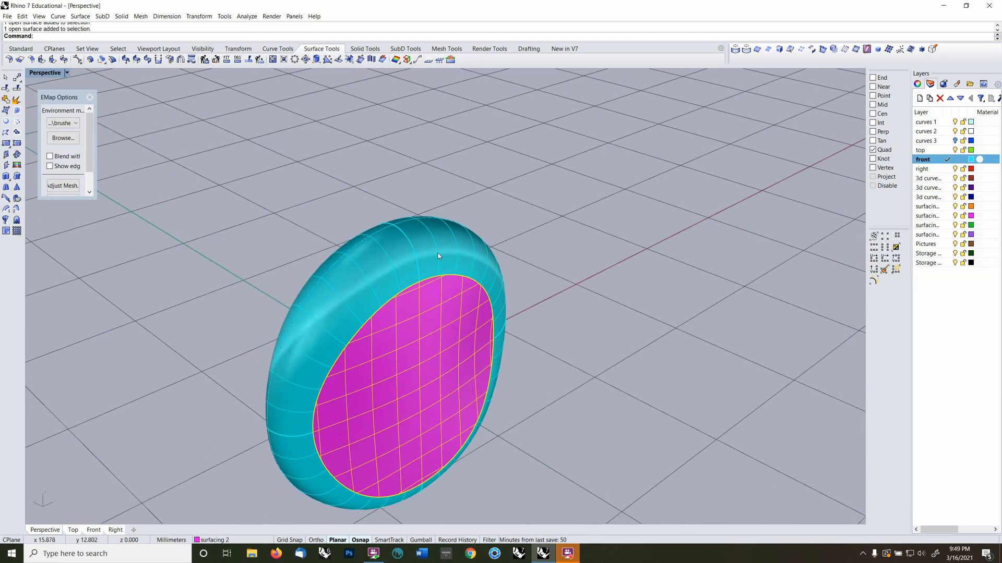
shift+click(366, 301)
right_drag(365, 300, 454, 336)
shift+click(418, 359)
key(Delete)
Show the hidden curve set with the middle circle, two side circles and four cross-section profiles
key(ctrl+shift+h)
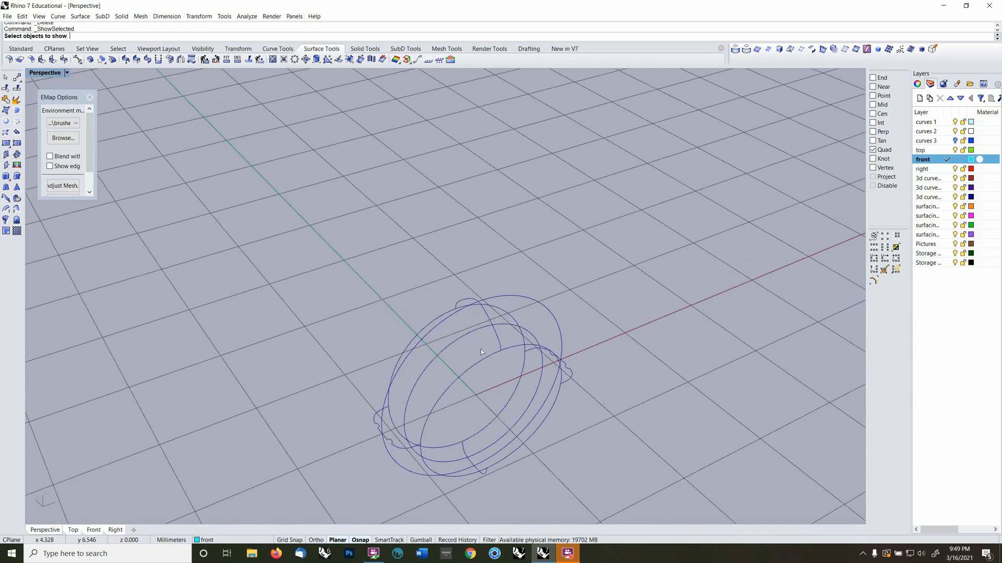
key(Return)
right_drag(476, 402, 461, 440)
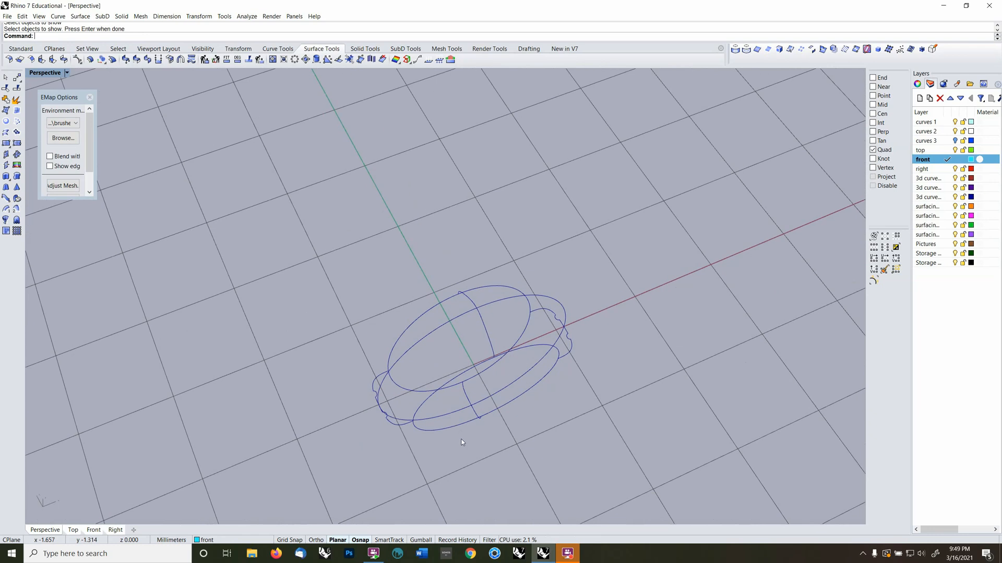
Ungroup the two side circles and the four cross-section profiles, leaving out the middle circle
click(440, 330)
right_drag(439, 353, 458, 311)
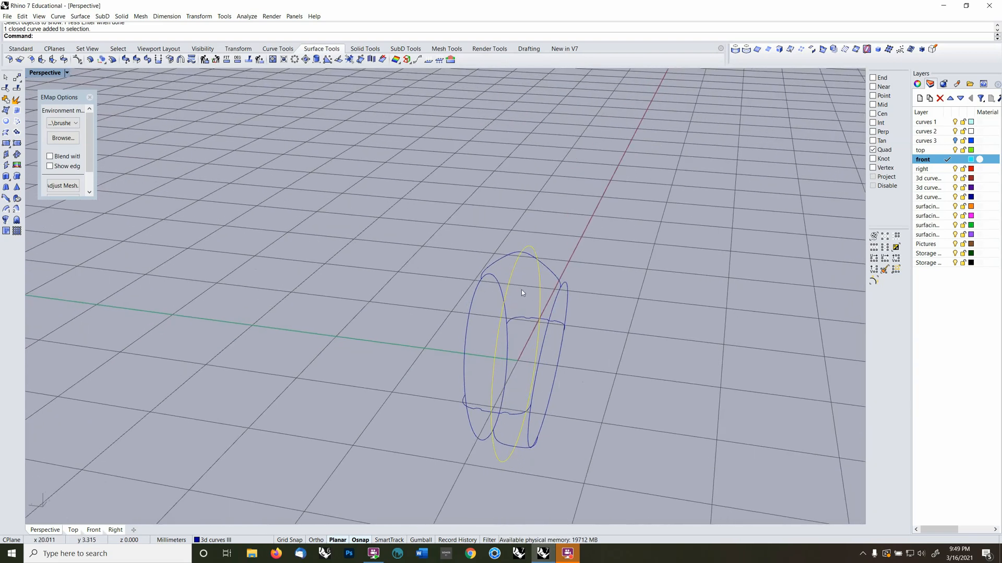
key(ctrl+shift+i)
right_drag(544, 266, 554, 290)
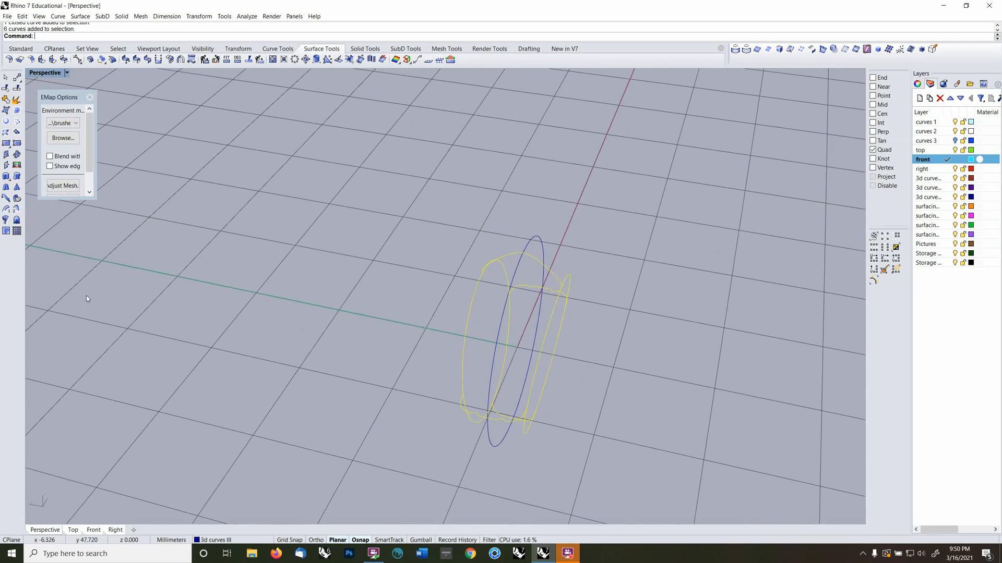
key(ctrl+shift+g)
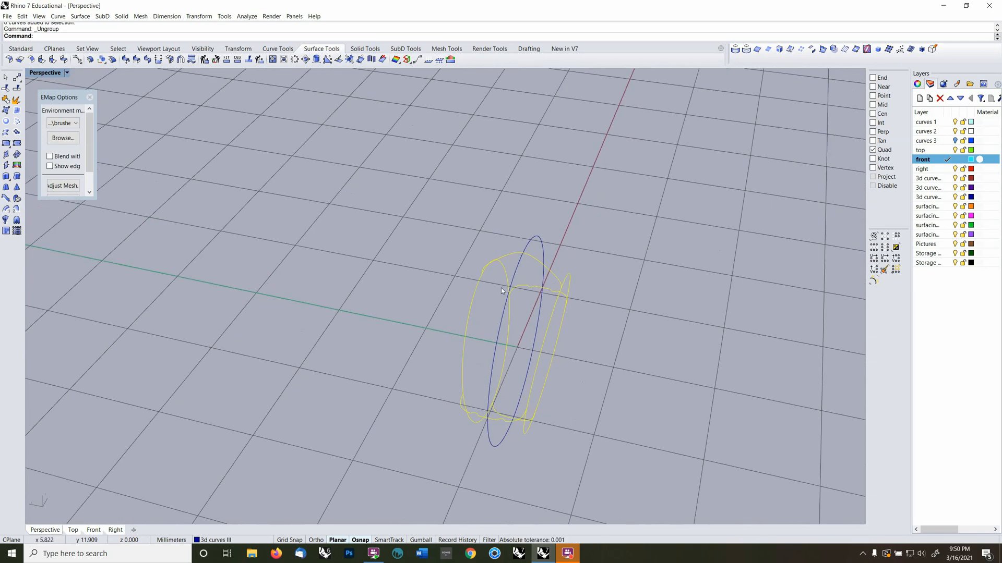
Explode the four cross-section profiles around the ring into separate segments
click(536, 258)
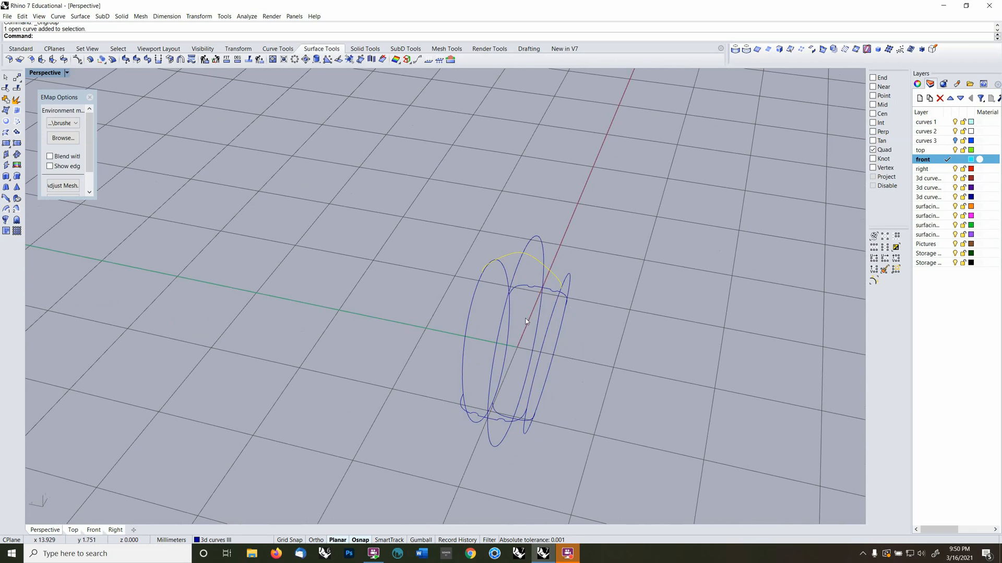
shift+click(501, 426)
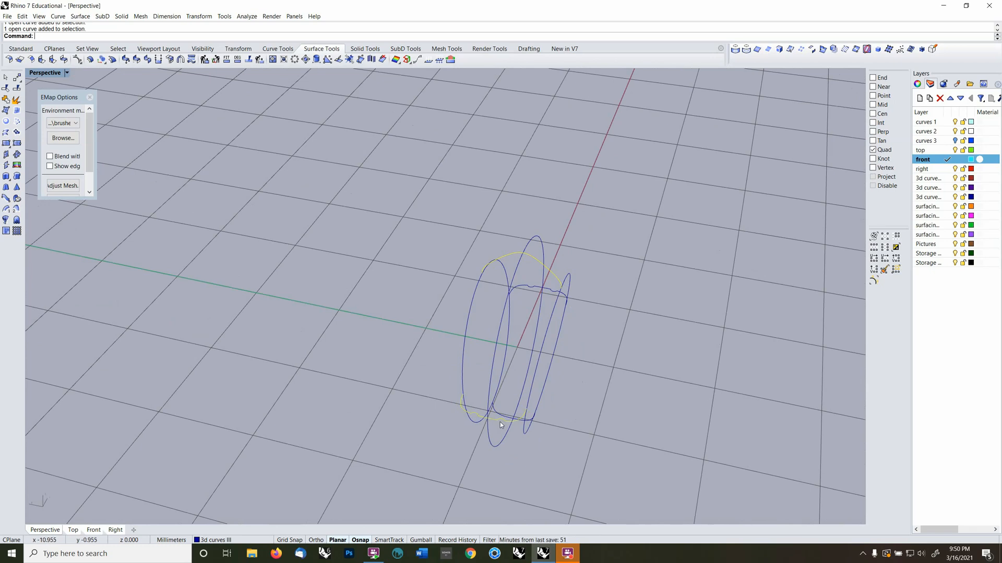
shift+click(531, 420)
click(530, 421)
right_drag(529, 420, 556, 372)
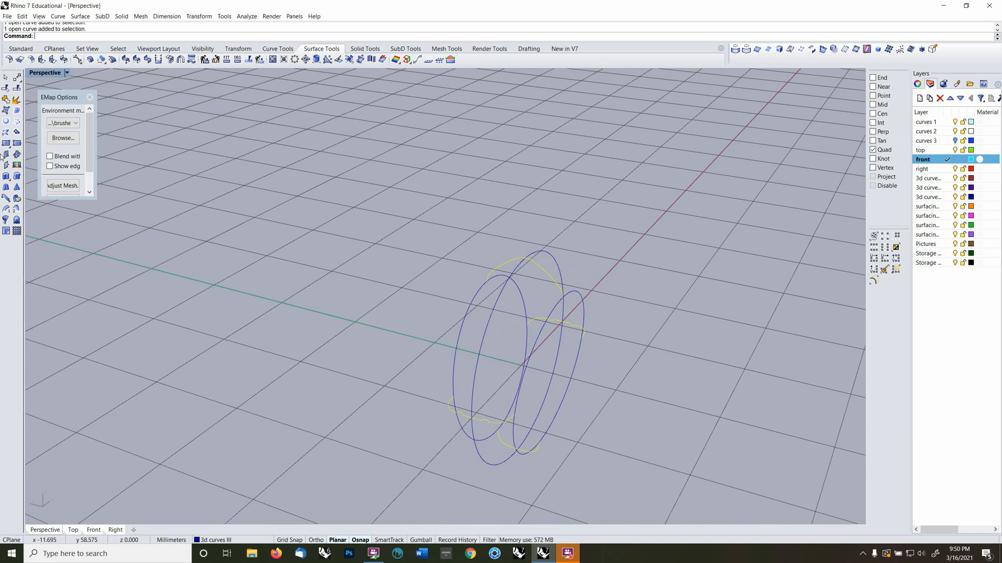
click(17, 102)
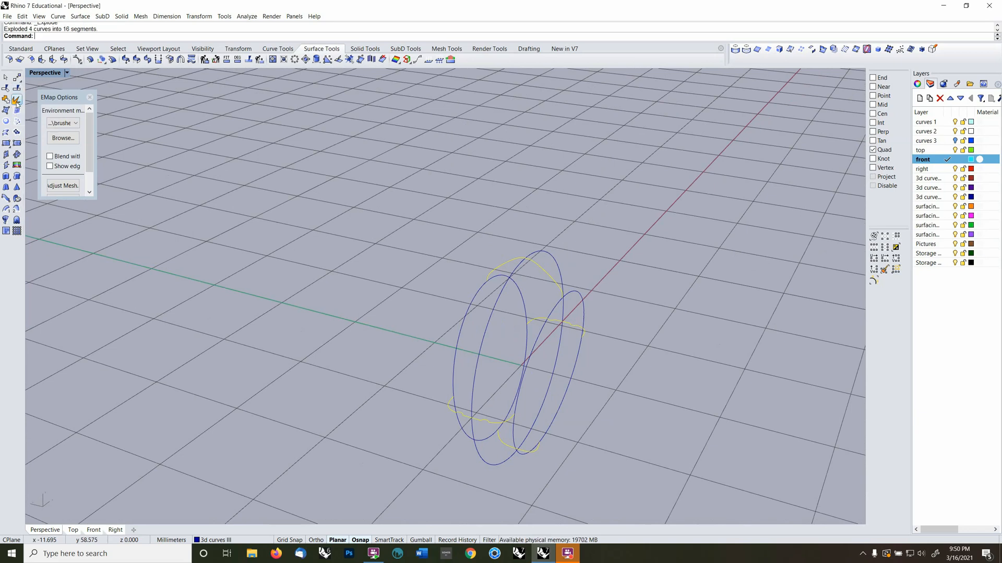
Join the profile segments between the middle circle and one side circle into one half-profile at each quadrant
ctrl+click(512, 260)
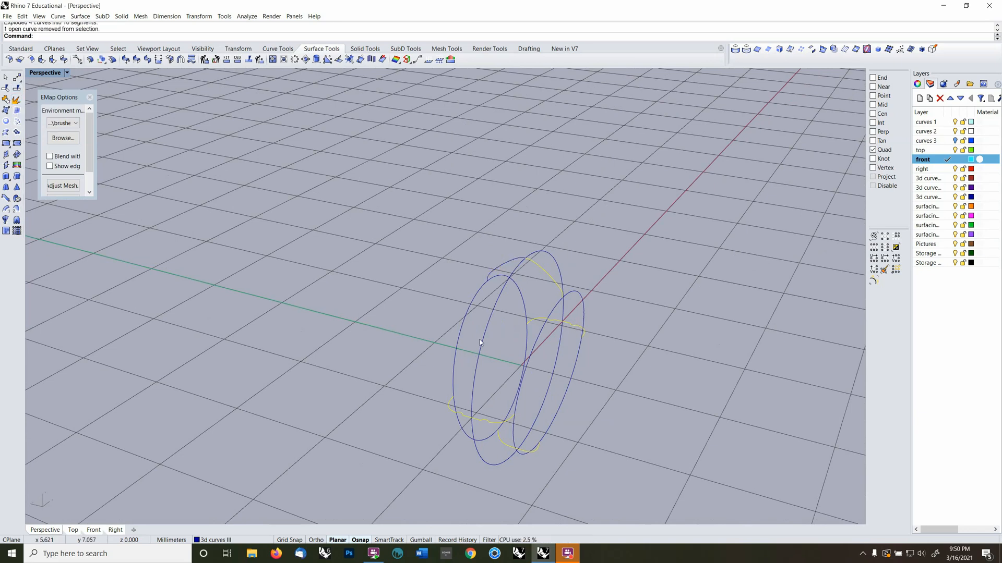
shift+right_drag(478, 342, 497, 302)
ctrl+drag(423, 331, 499, 410)
scroll(519, 391, up, 2)
scroll(519, 390, up, 1)
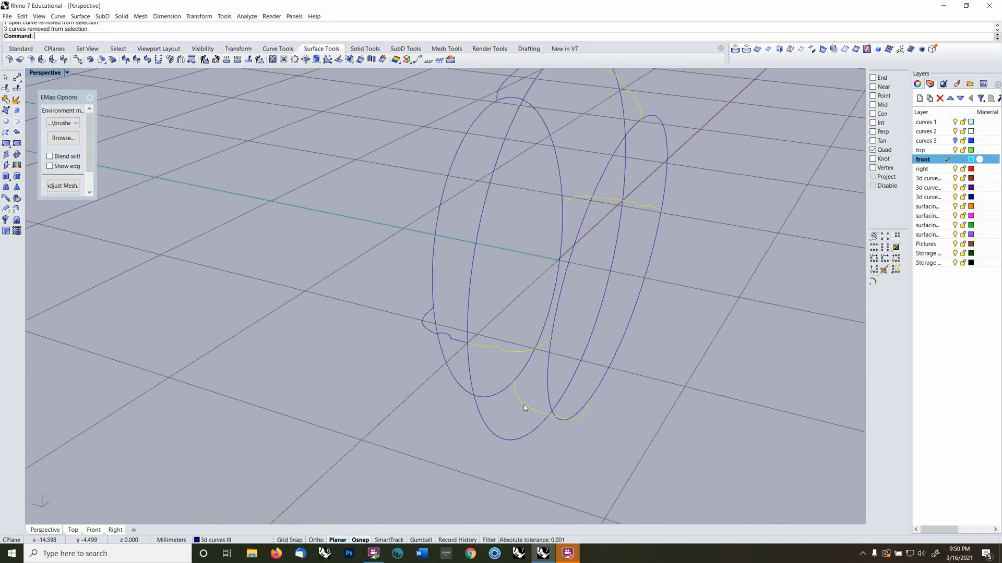
ctrl+click(524, 405)
ctrl+drag(518, 163, 631, 216)
shift+right_drag(630, 219, 603, 256)
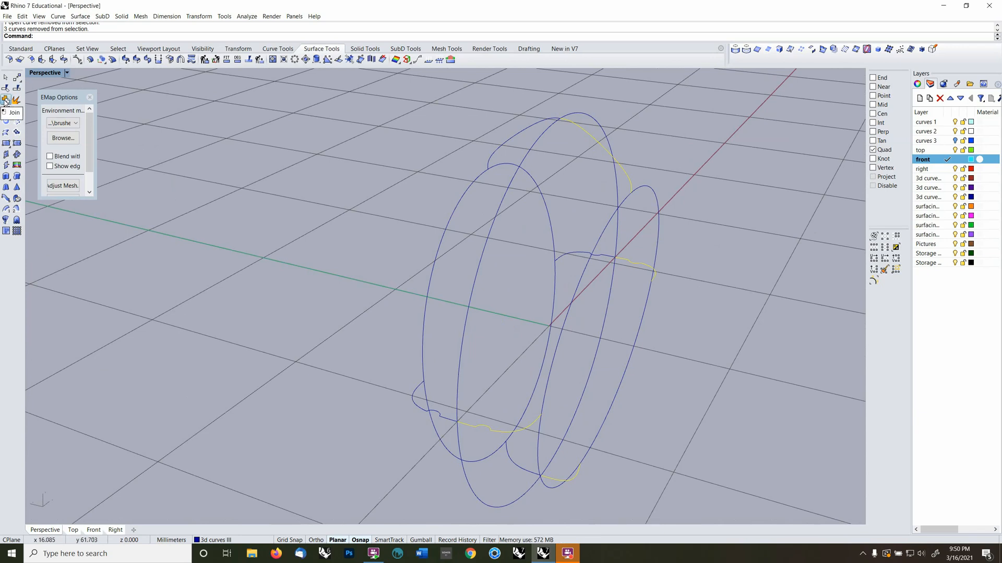
click(5, 99)
right_drag(599, 311, 622, 319)
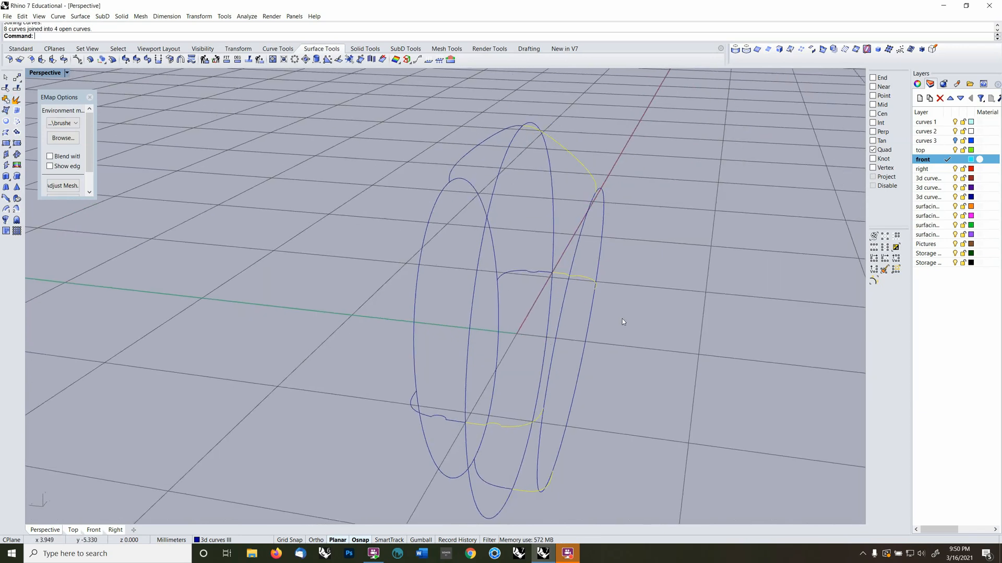
Copy the ring's middle circle out to one side, clear of the other ring curves
click(467, 370)
scroll(481, 368, down, 3)
mouse_move(487, 359)
right_down()
mouse_move(480, 381)
mouse_move(482, 342)
right_up()
scroll(489, 360, down, 2)
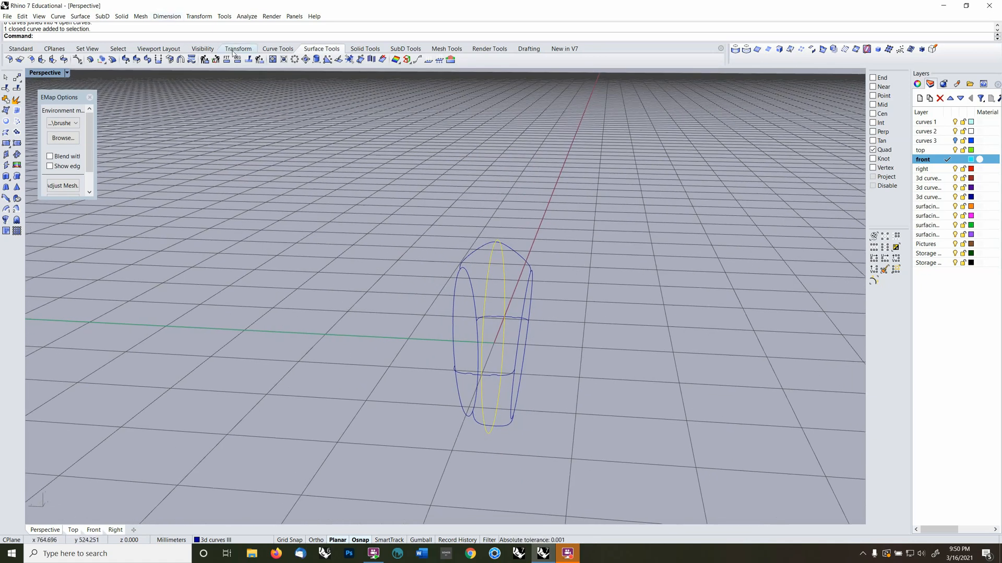
click(277, 49)
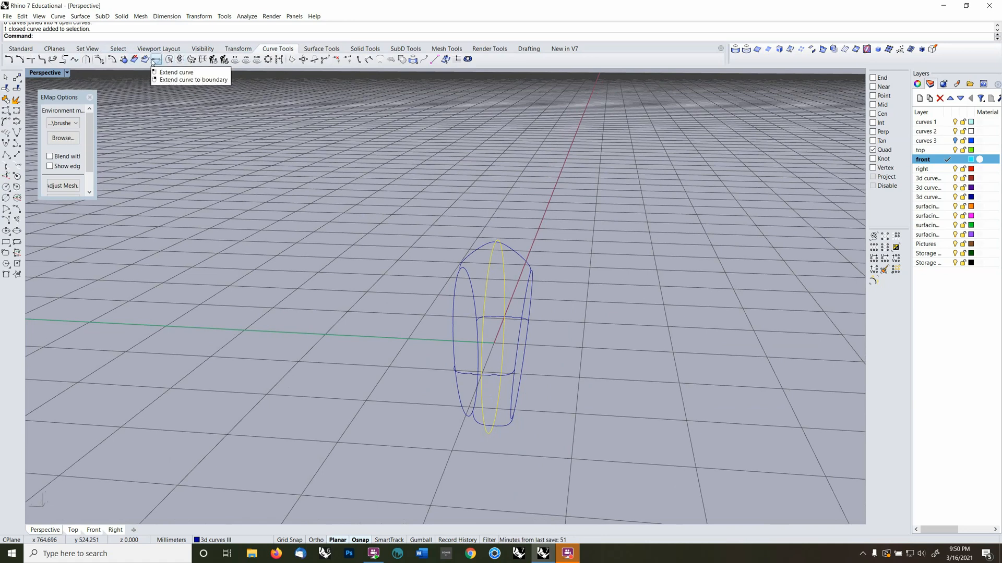
click(229, 49)
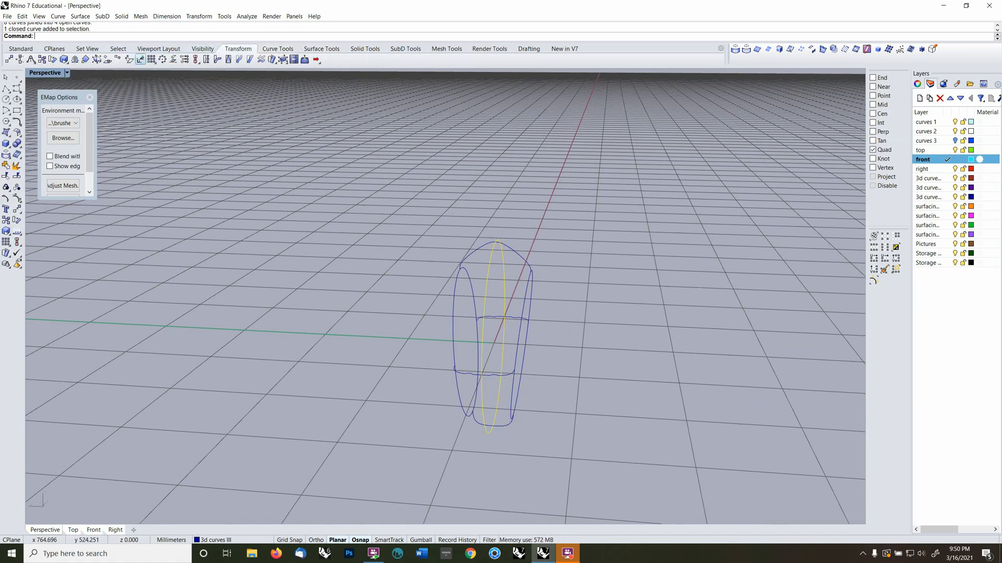
click(41, 60)
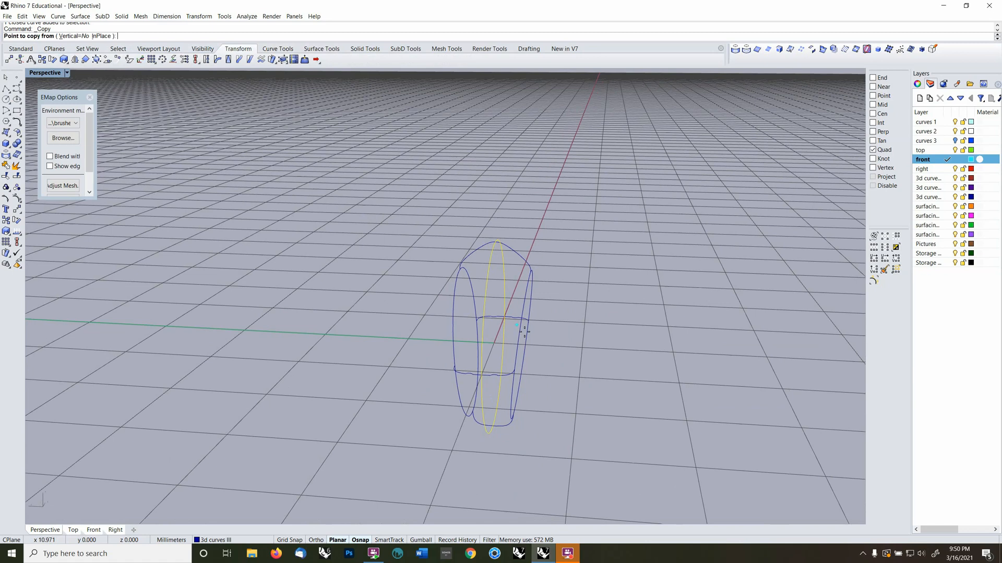
click(547, 448)
click(459, 462)
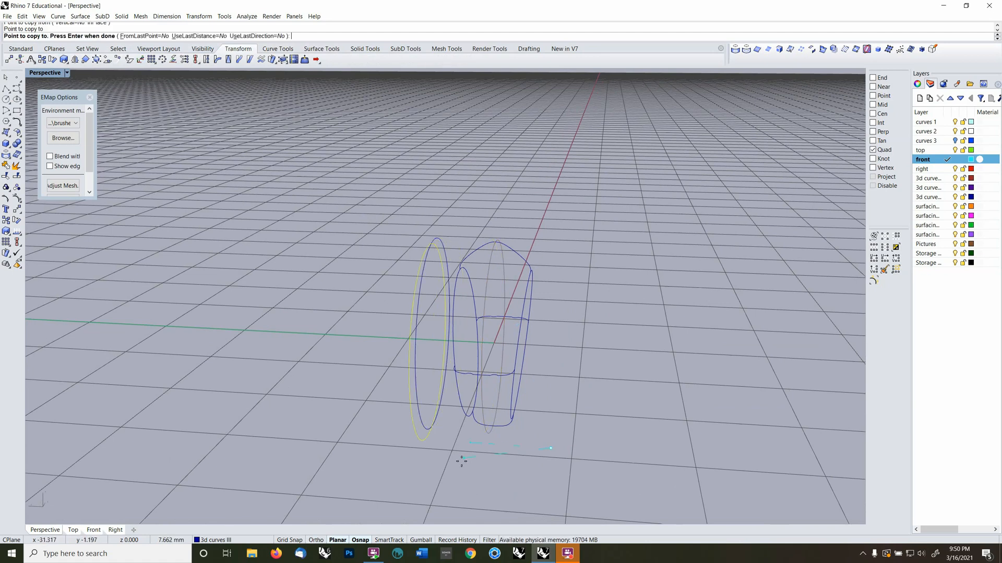
key(Return)
right_drag(462, 461, 481, 463)
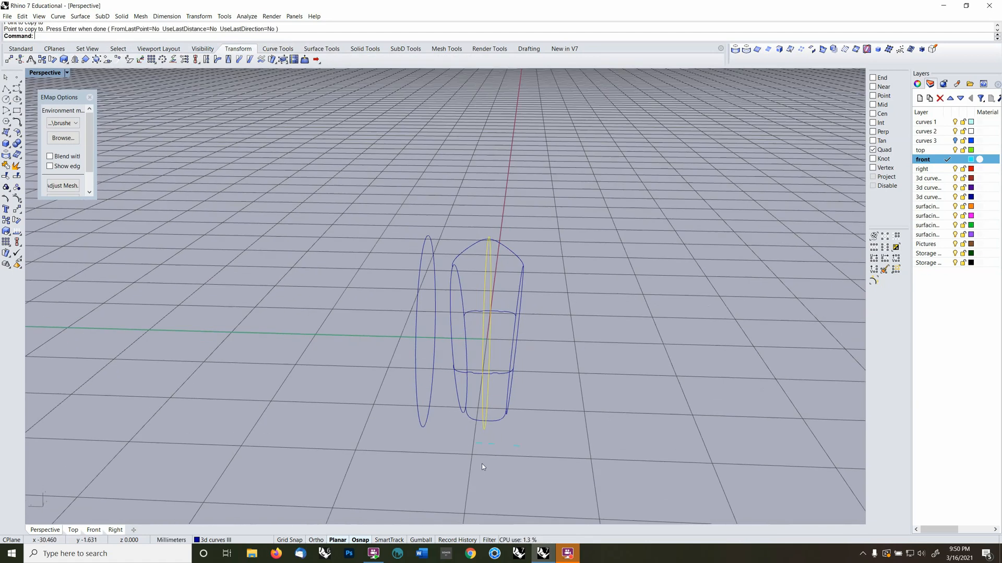
Turn on history recording and copy the offset circle once more, farther out in the same direction
click(471, 540)
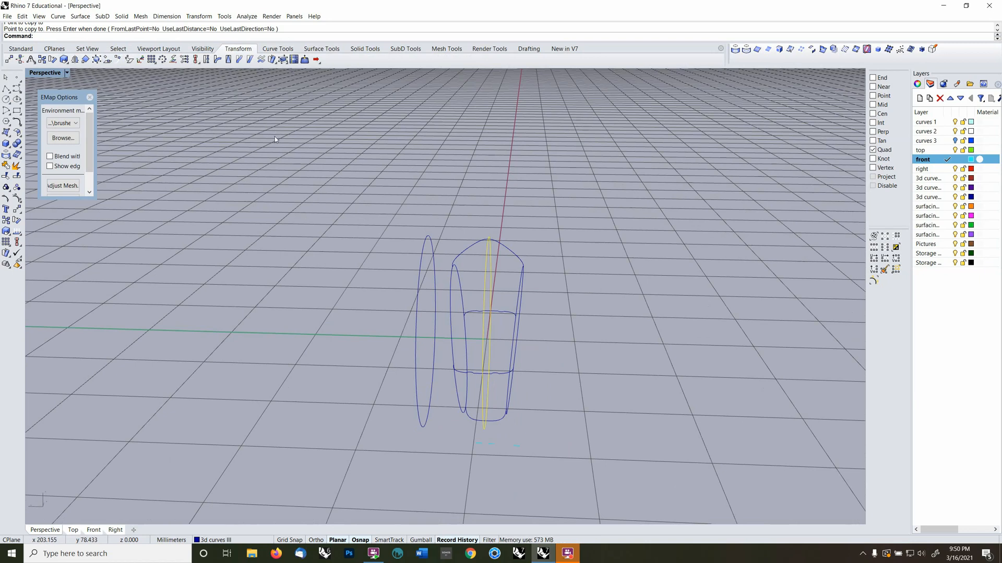
click(410, 273)
click(419, 278)
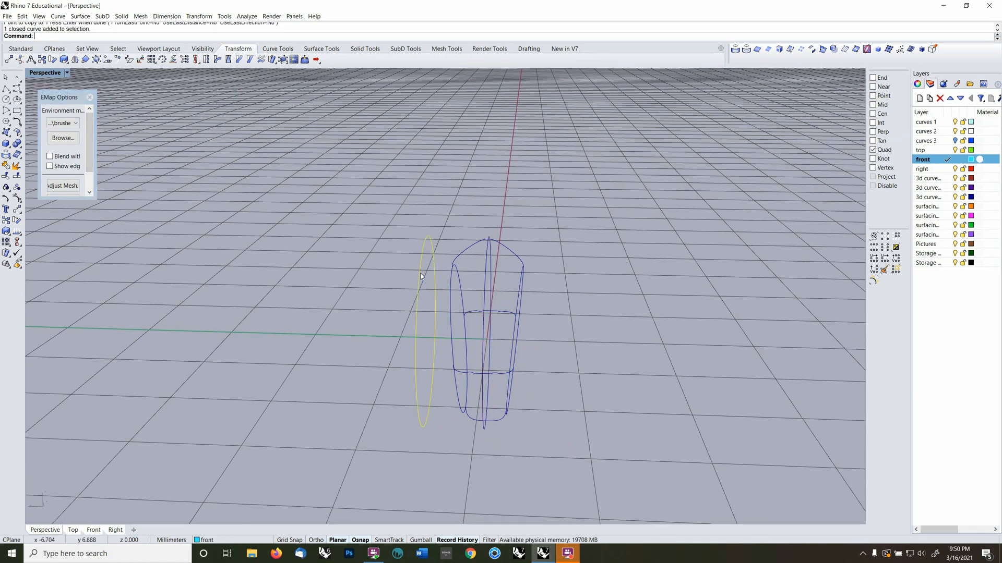
right_drag(418, 278, 424, 283)
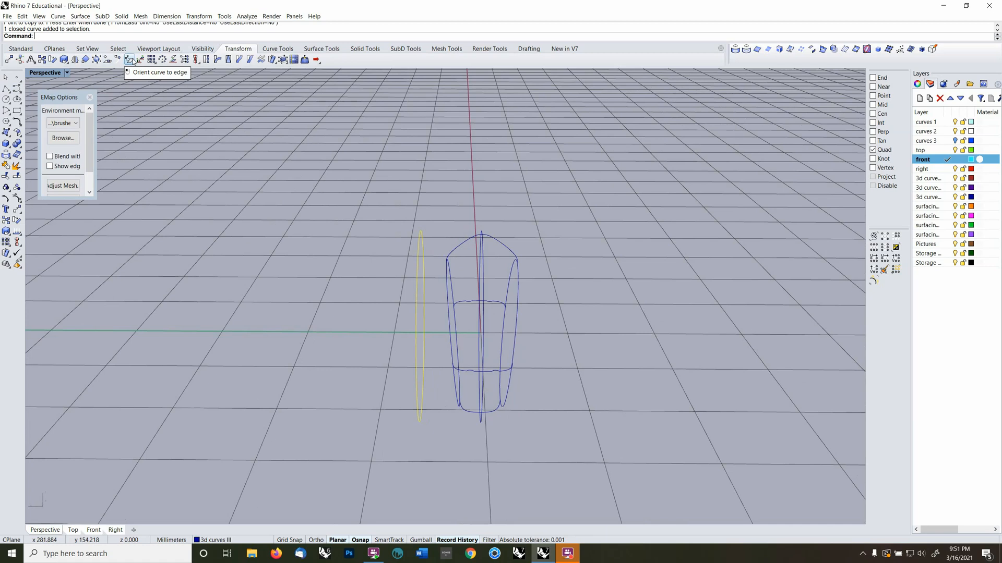
click(42, 59)
click(525, 465)
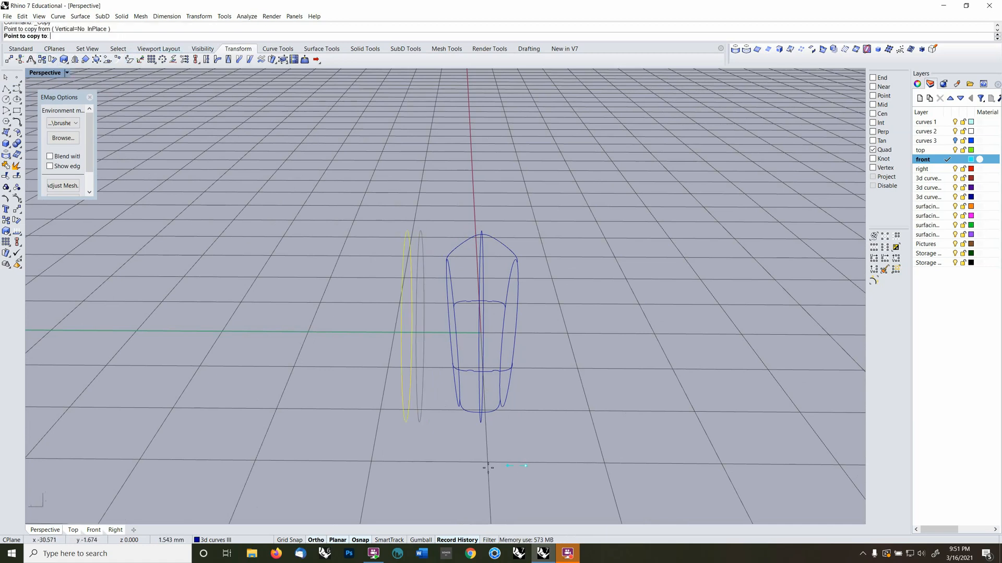
click(441, 472)
key(Return)
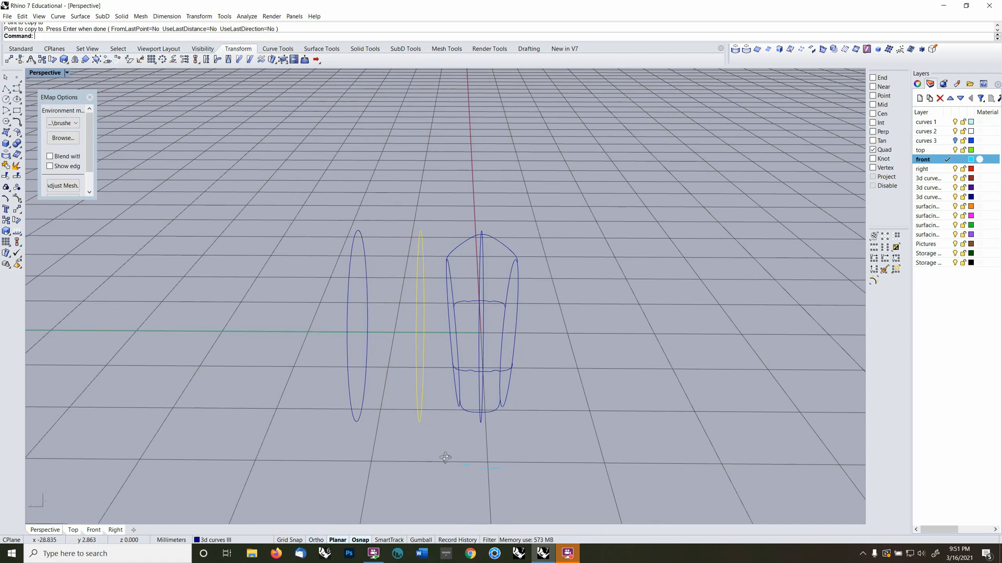
right_drag(445, 458, 455, 515)
Record history and loft through the middle circle and its two copies with Normal style and Do not simplify
click(457, 541)
click(505, 491)
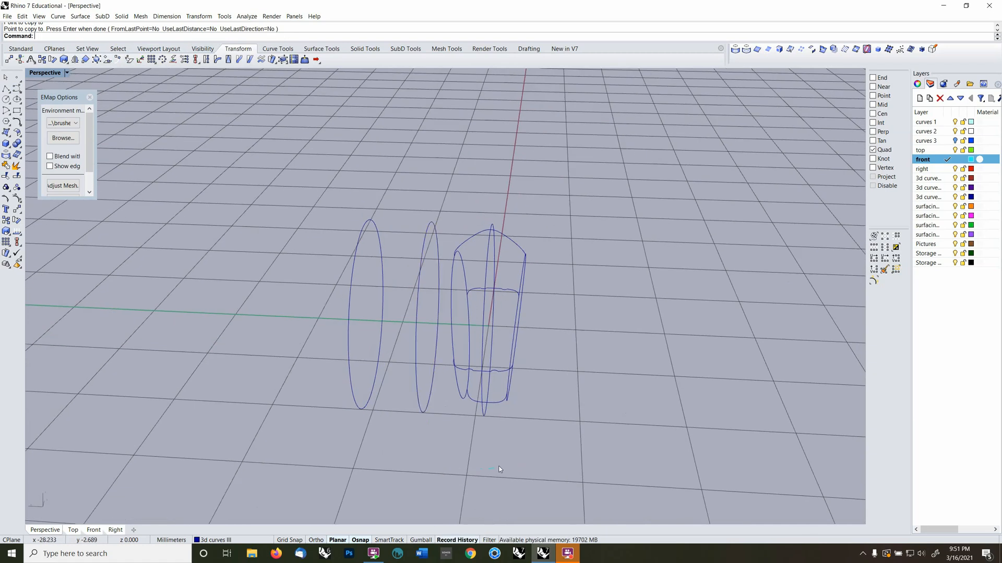
click(329, 50)
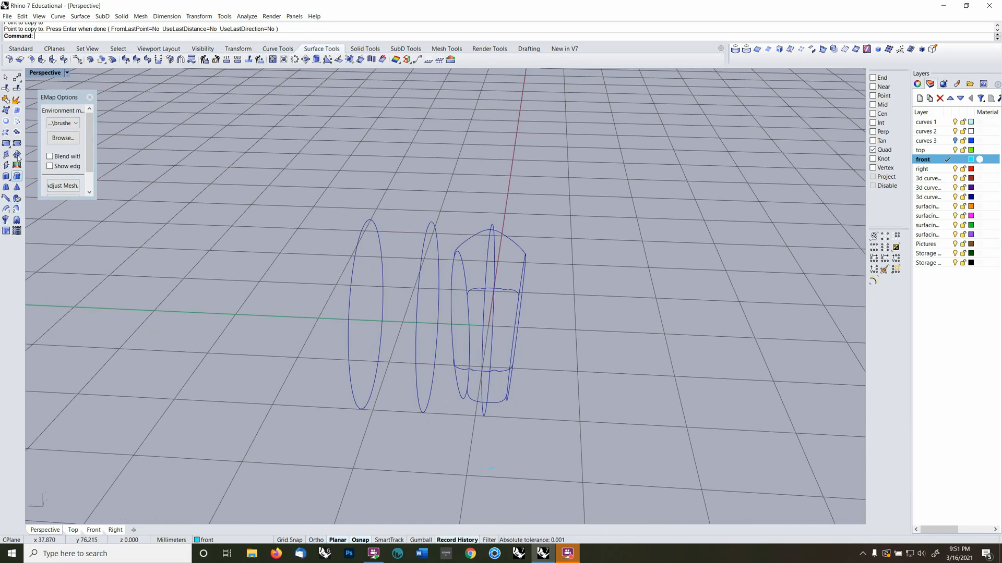
click(5, 132)
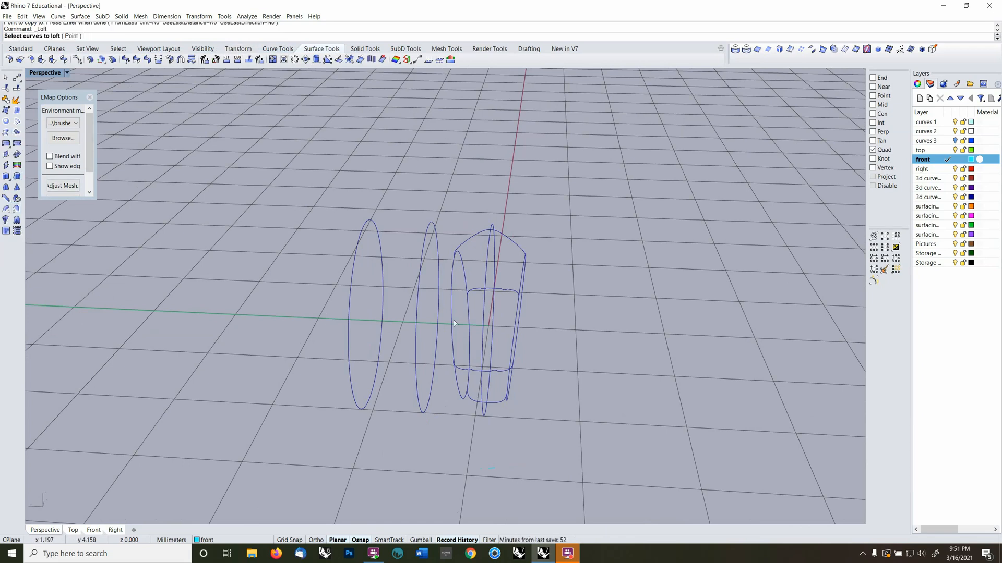
click(489, 259)
click(418, 290)
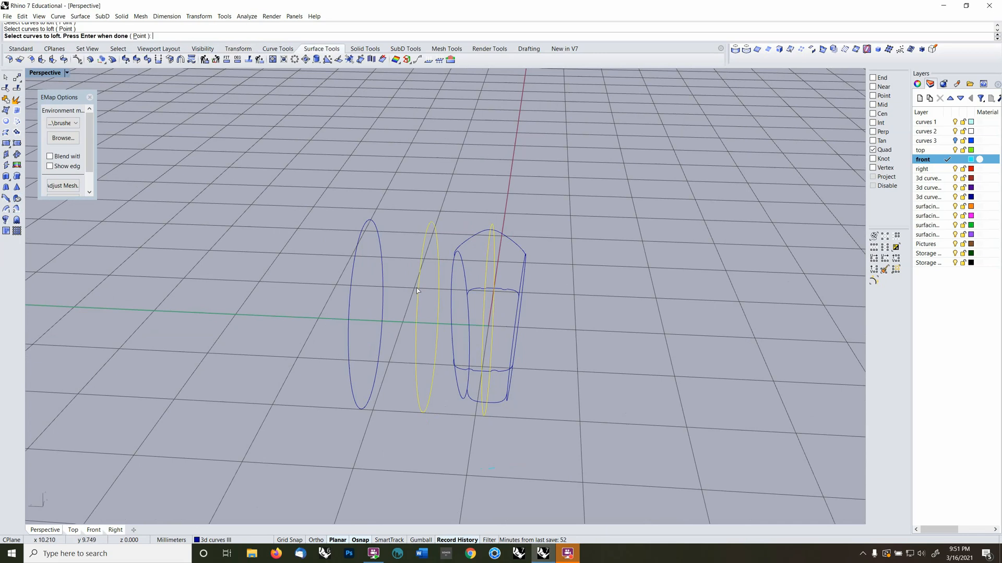
click(351, 305)
key(Return)
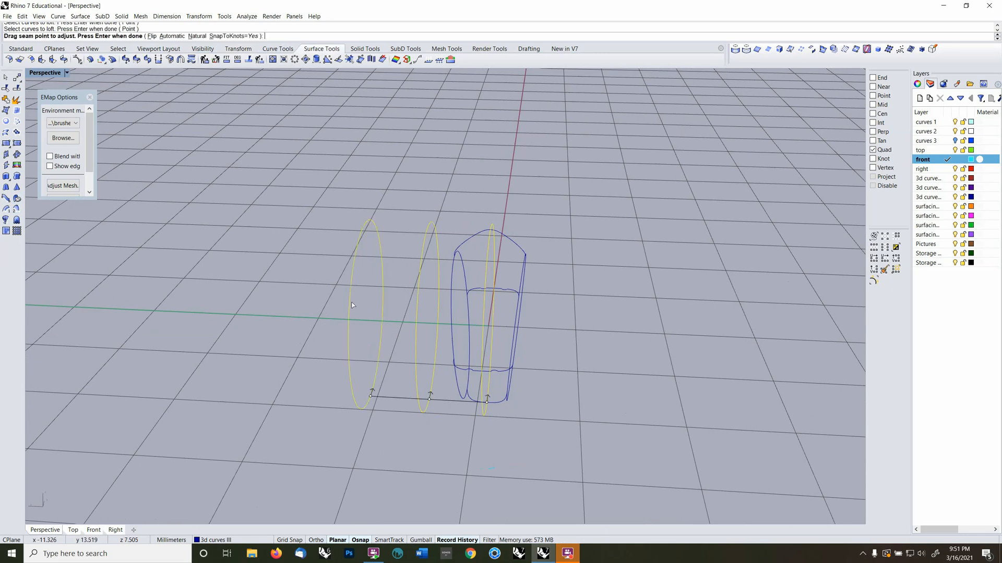
right_drag(577, 367, 575, 378)
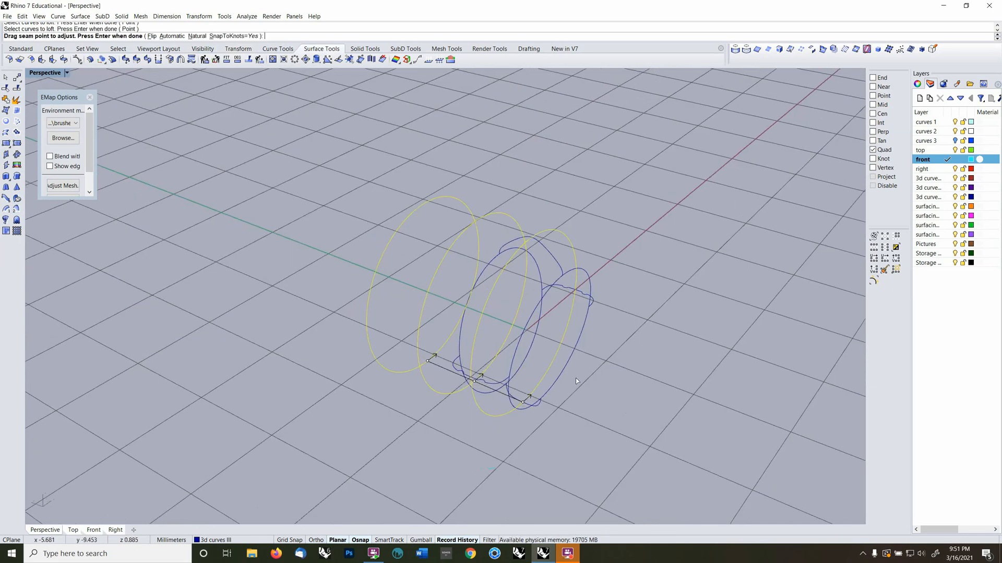
key(Return)
click(539, 281)
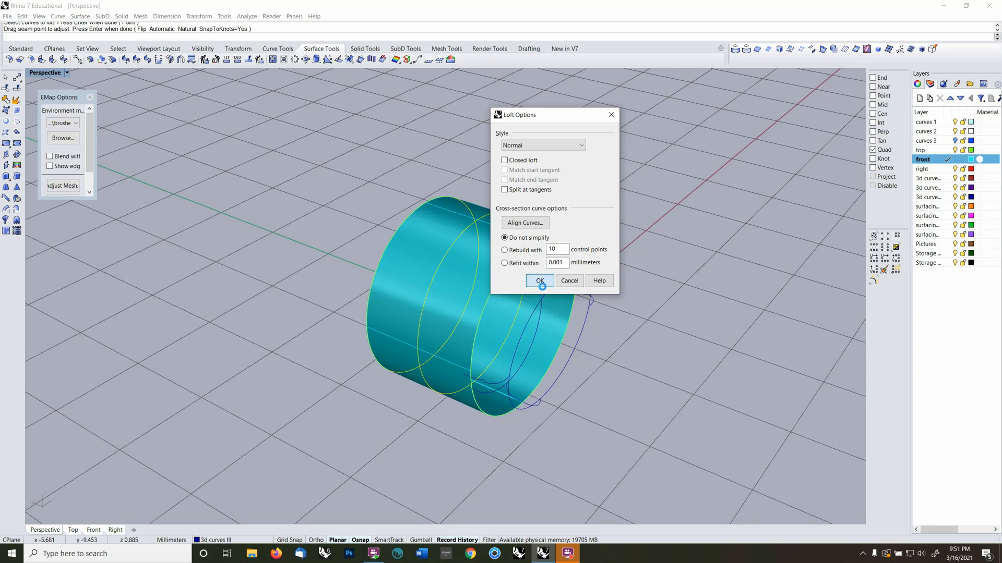
Select the loft's outermost circle and set the construction plane to world Front
right_drag(445, 265, 362, 293)
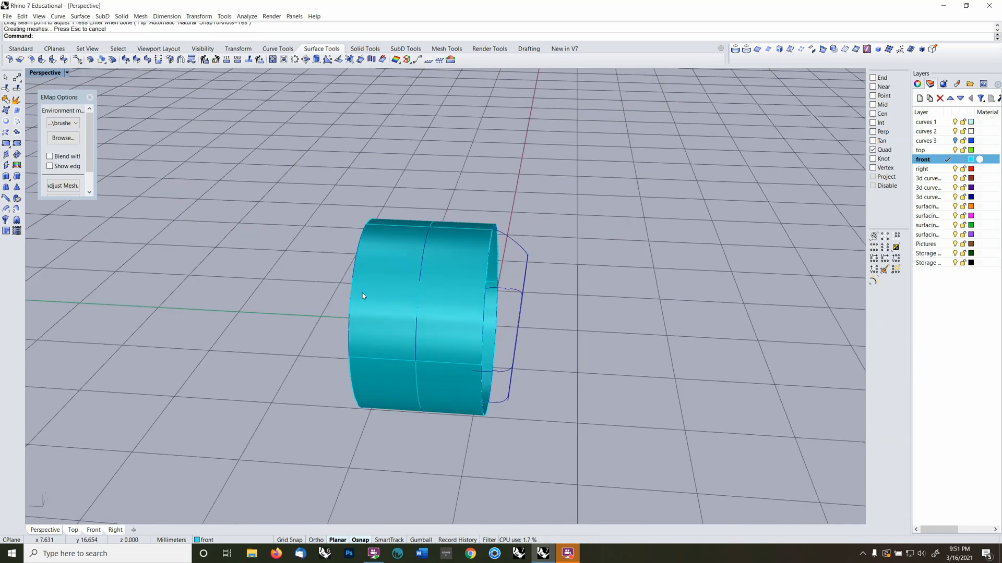
click(348, 302)
key(Return)
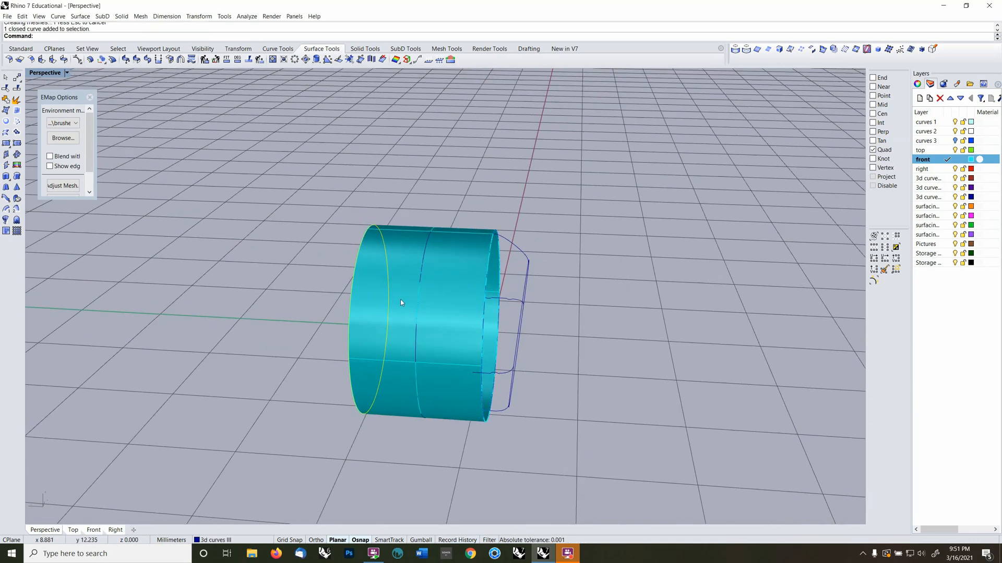
click(240, 49)
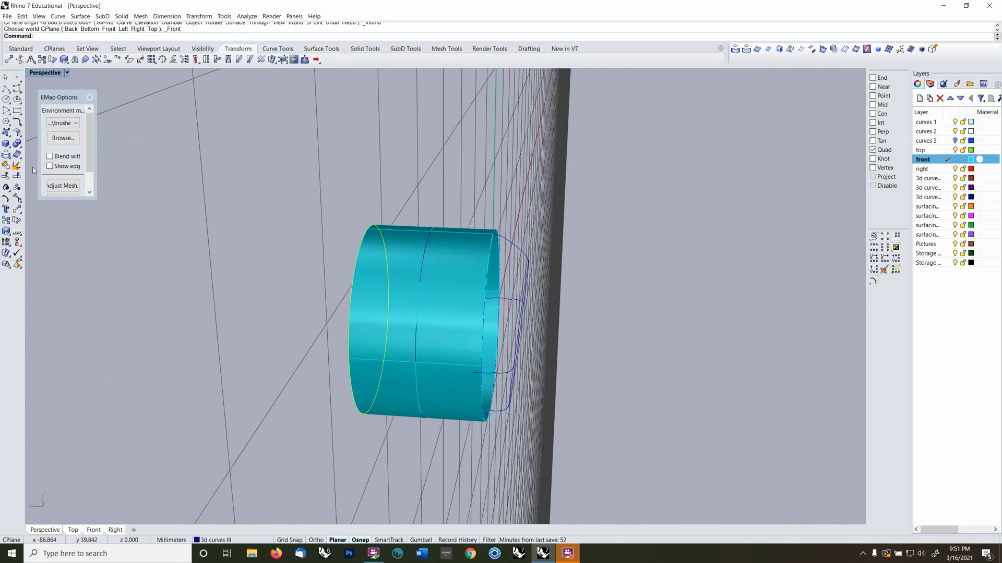
Try to enlarge the outermost circle about its centre with a 3-D scale, and undo the scaling
click(66, 61)
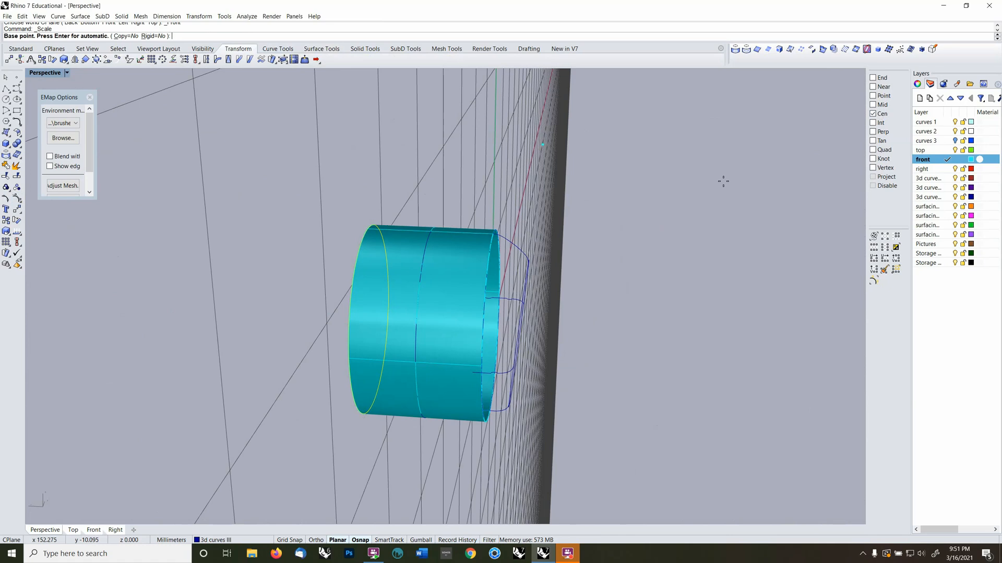
click(352, 333)
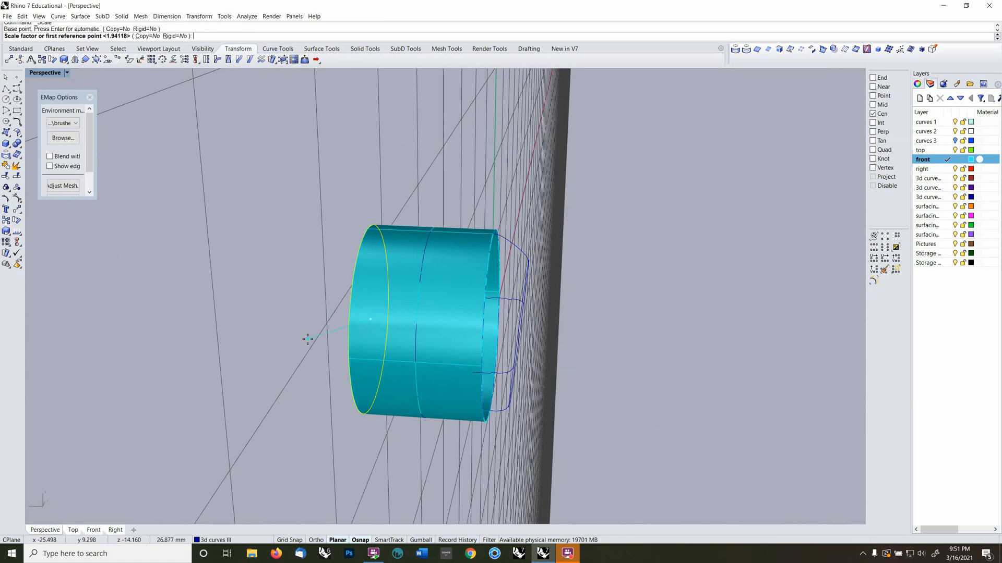
click(315, 290)
click(260, 317)
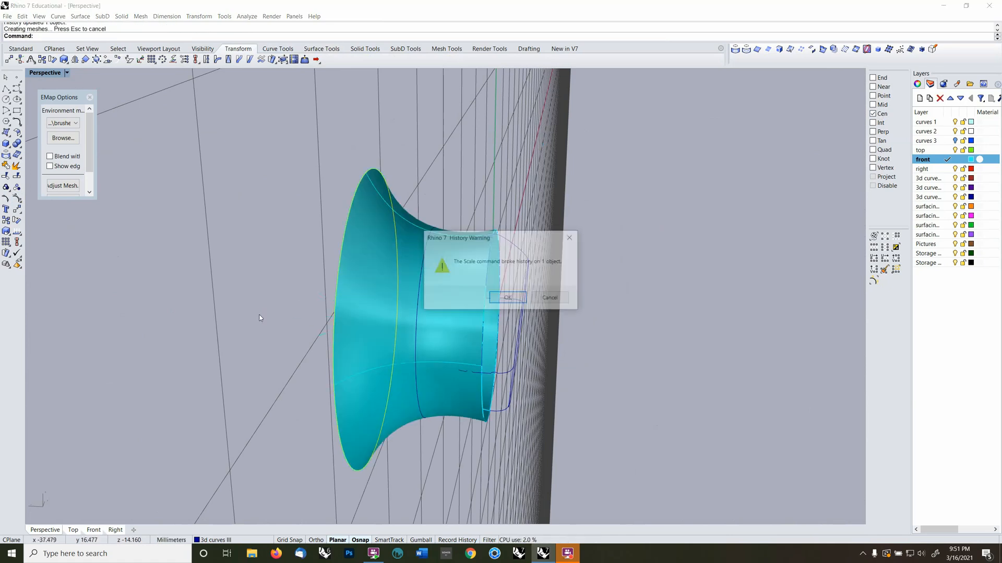
click(507, 298)
right_drag(507, 300, 474, 327)
key(ctrl+z)
Enlarge the loft's two copied circles together with a 3-D scale about the centre of the one nearer the ring
click(416, 339)
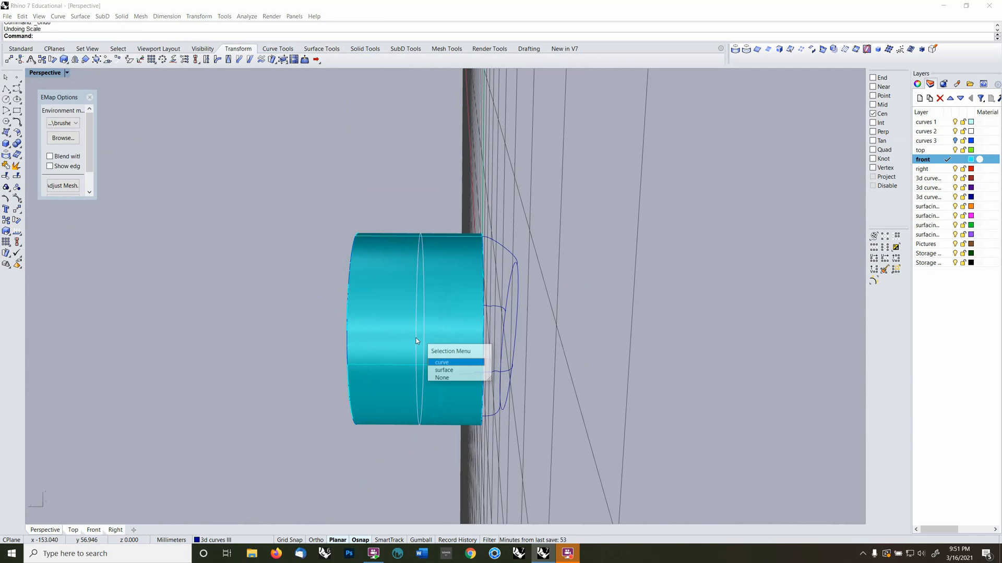
right_click(415, 338)
mouse_move(415, 338)
right_down()
mouse_move(418, 329)
mouse_move(412, 339)
right_up()
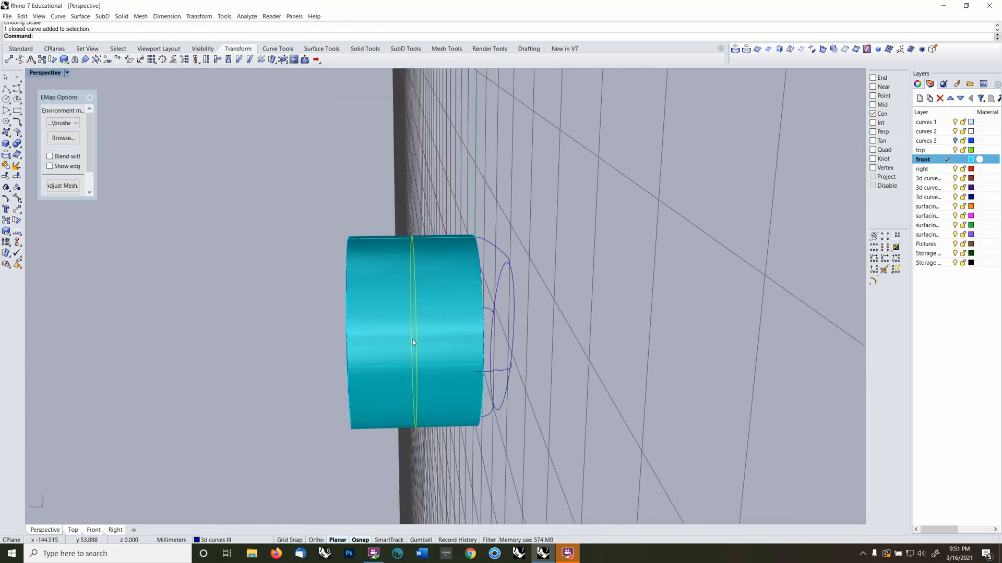
click(348, 347)
right_drag(351, 345, 377, 180)
right_click(423, 37)
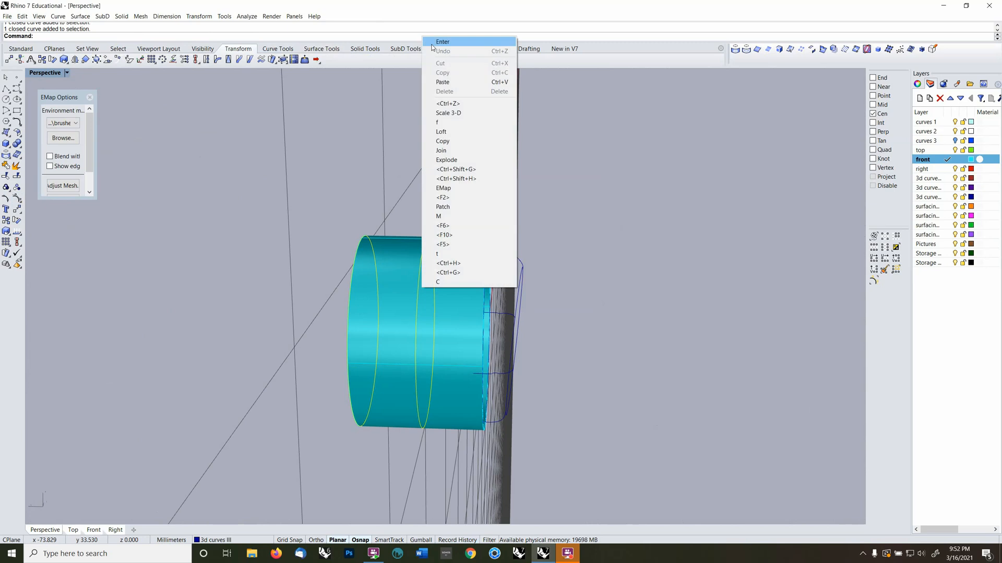
click(433, 112)
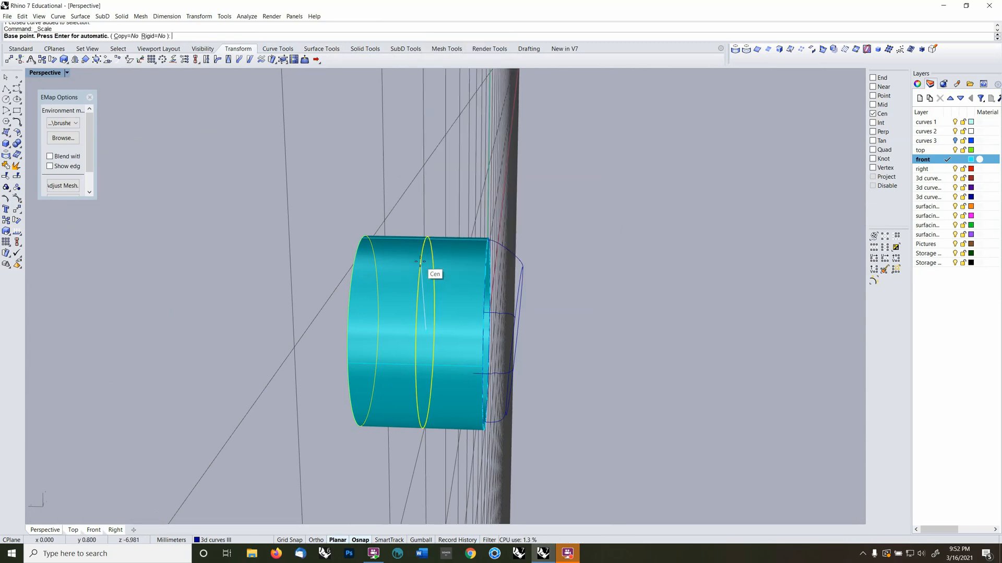
click(433, 272)
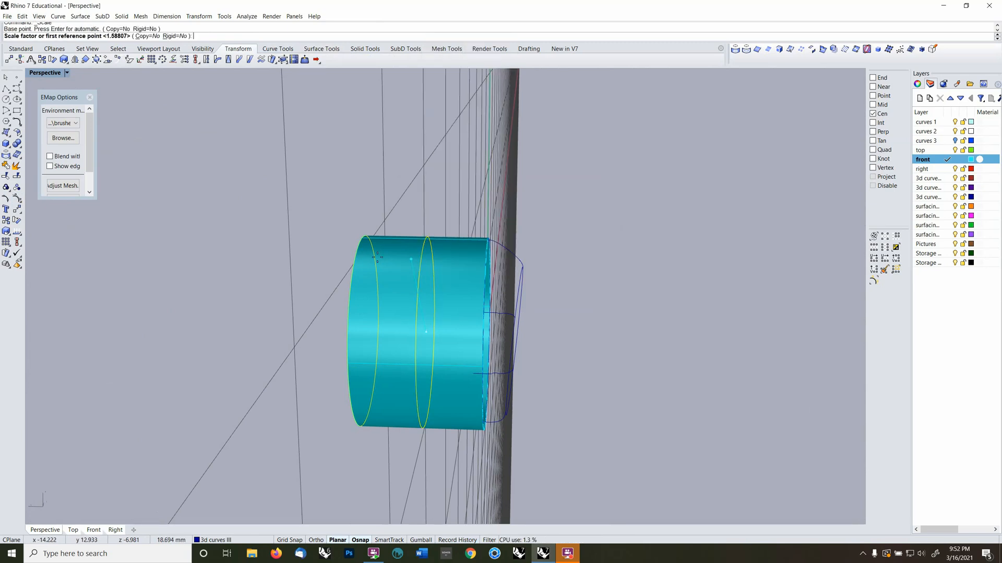
click(233, 285)
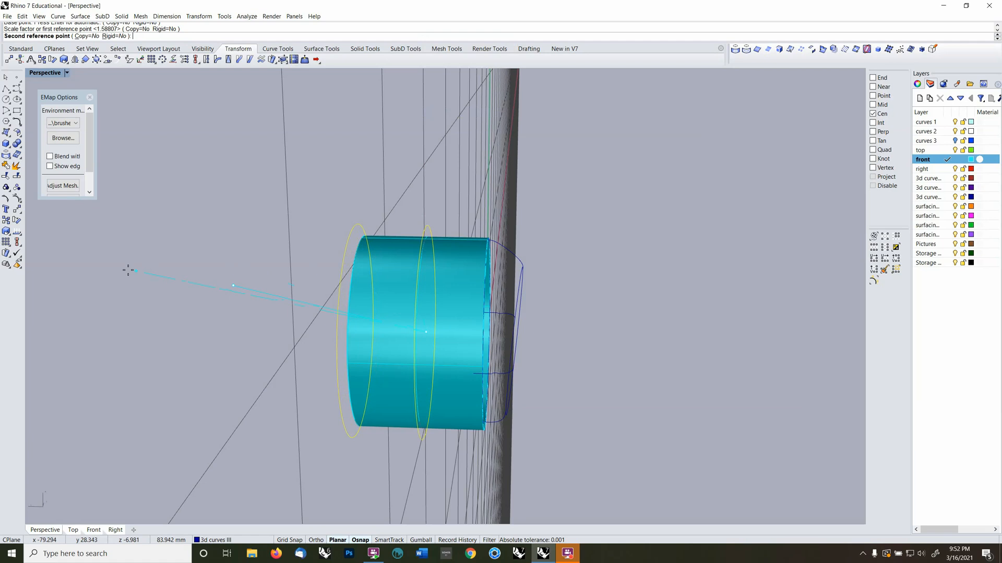
click(76, 261)
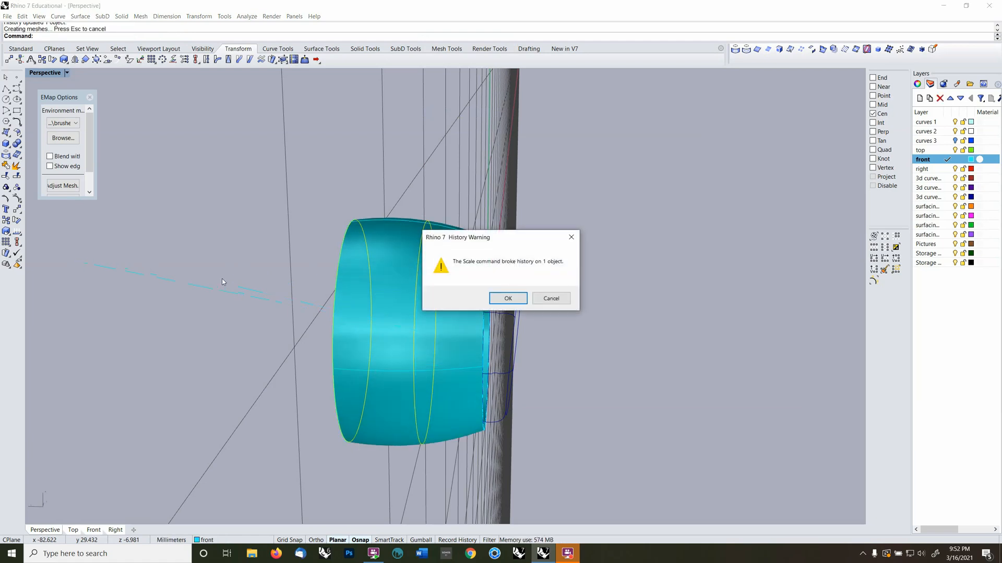
click(505, 300)
Examine the reshaped loft where it meets the ring's middle circle, and select the lofted surface
right_drag(505, 300, 497, 268)
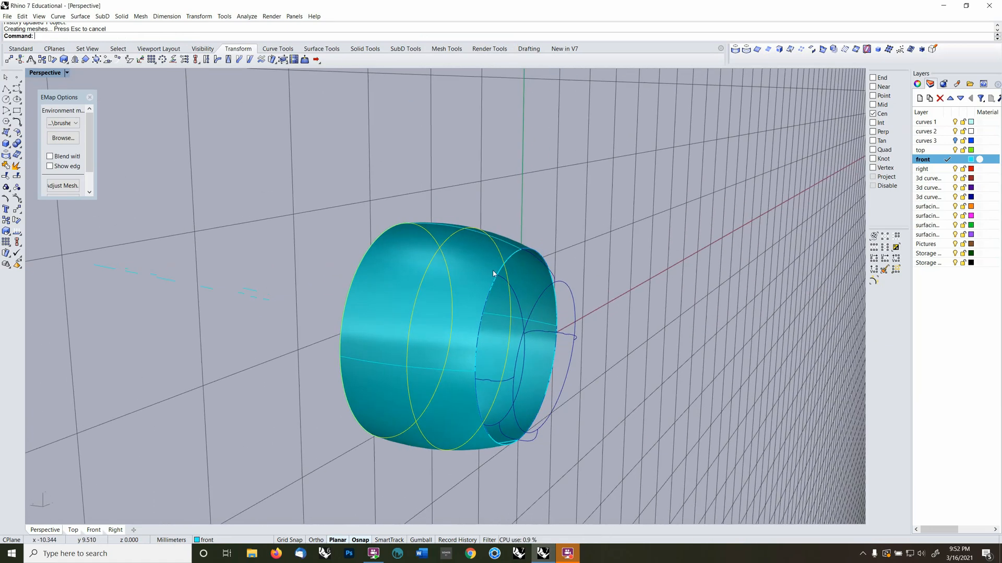
scroll(552, 228, up, 5)
scroll(563, 212, down, 5)
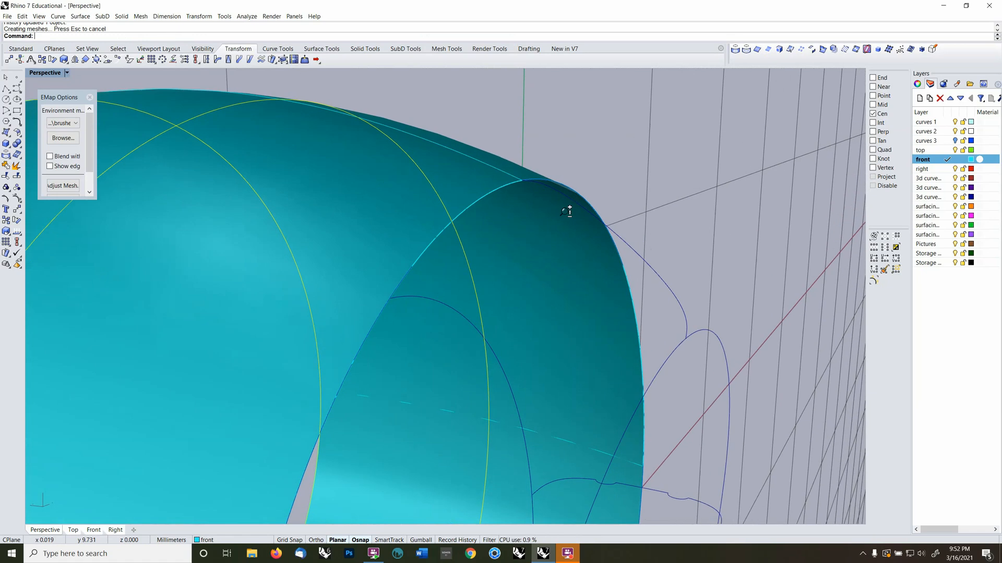
click(507, 236)
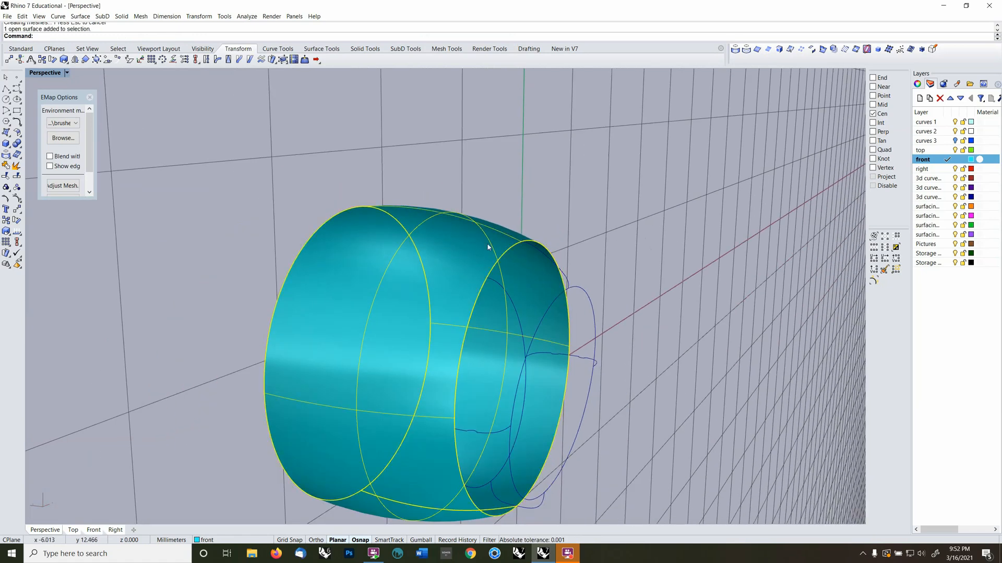
right_drag(489, 247, 454, 260)
scroll(437, 245, down, 1)
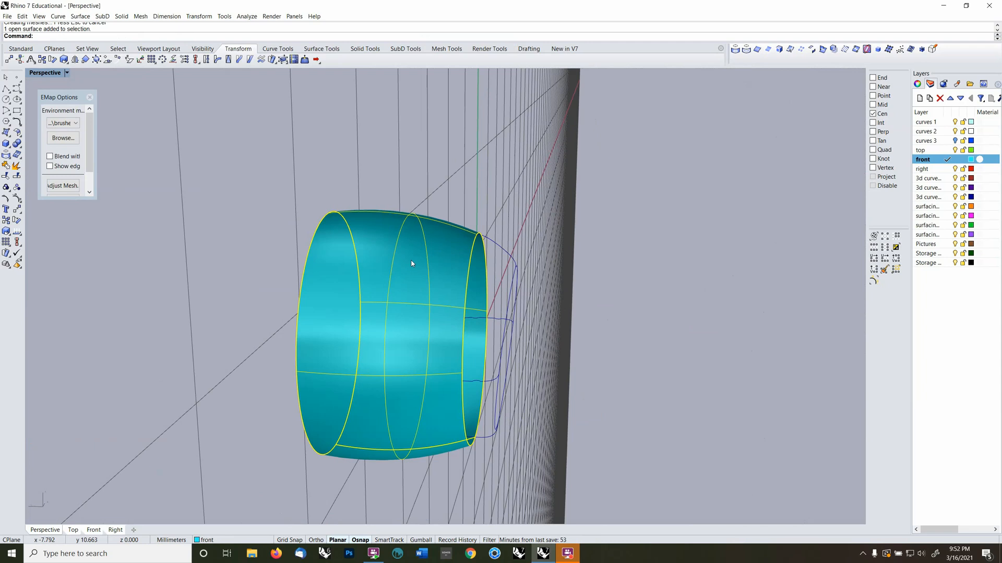
Delete the lofted surface and turn on history recording for the replacement loft
key(Delete)
click(393, 270)
right_drag(392, 271, 436, 300)
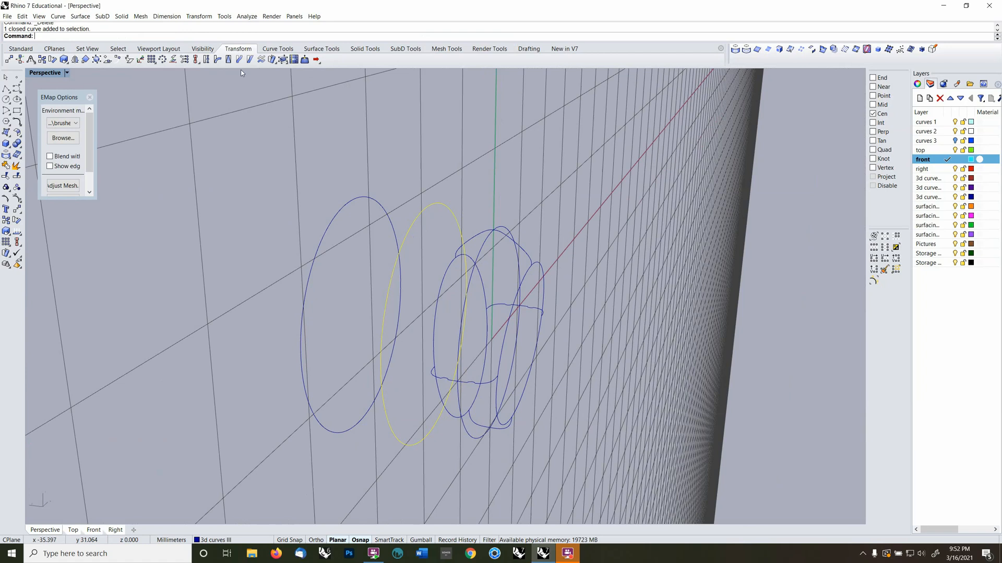
click(314, 50)
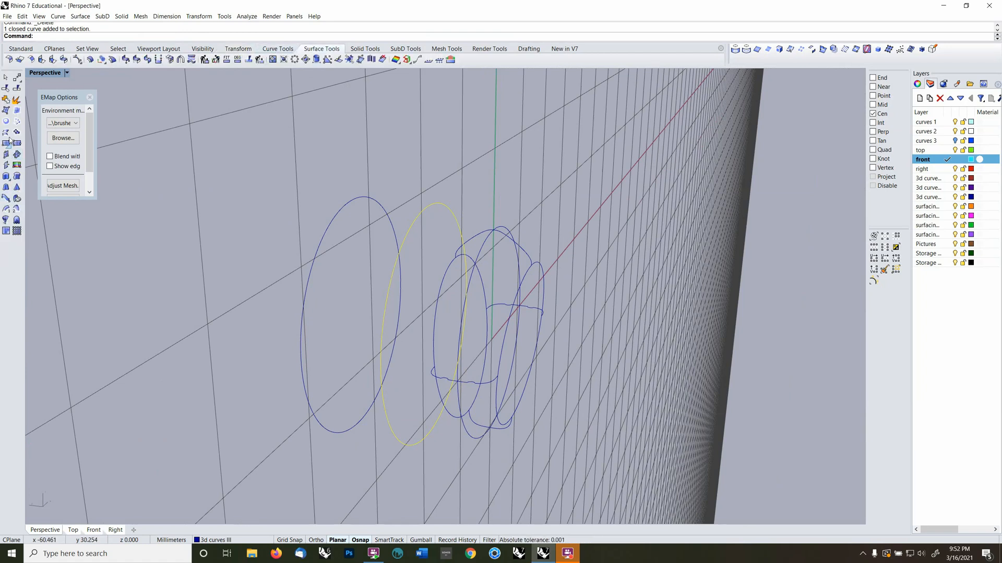
click(458, 541)
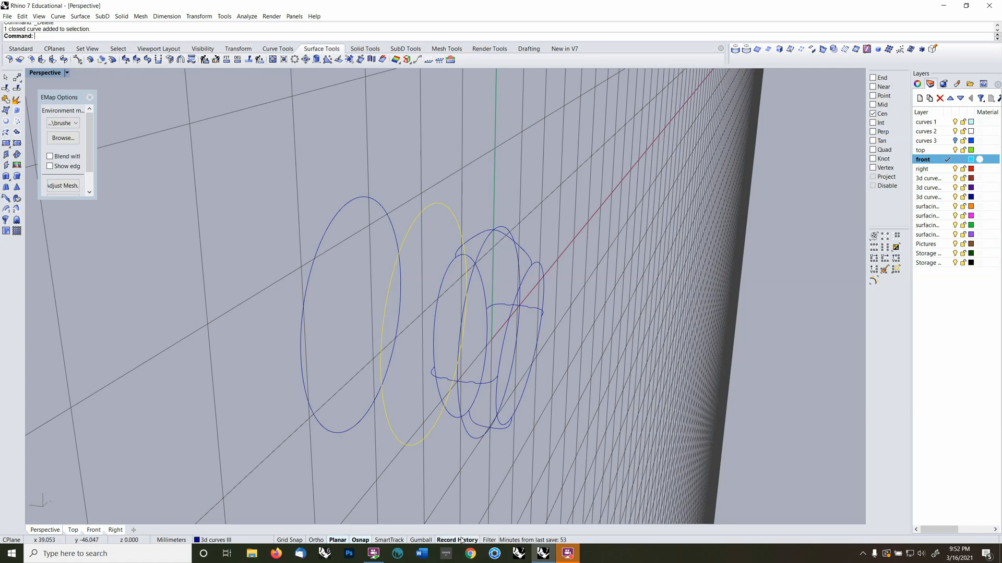
Loft a surface through the ring's middle circle and the two copied circles, keeping the default seams and loft options
click(6, 132)
click(482, 252)
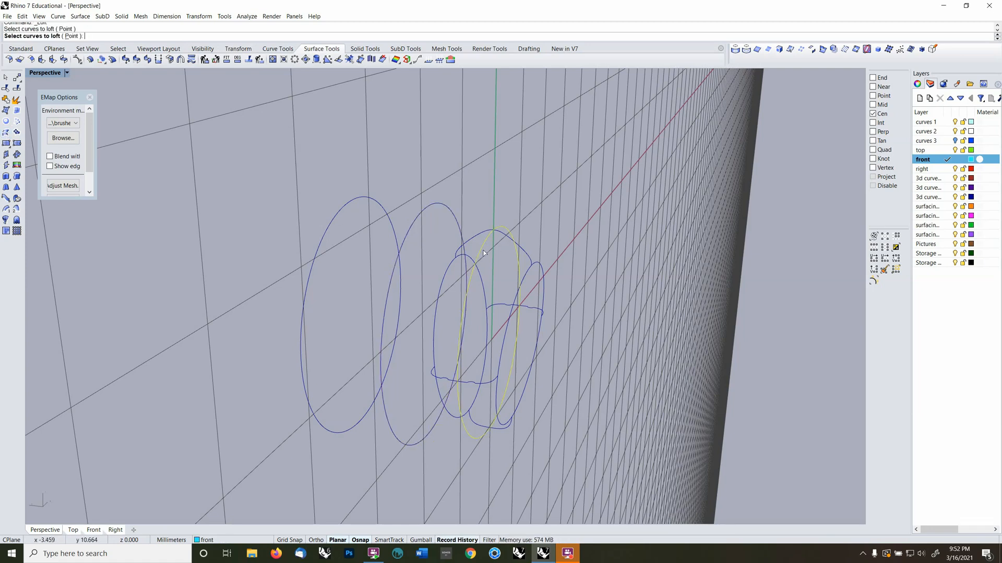
click(399, 258)
click(424, 283)
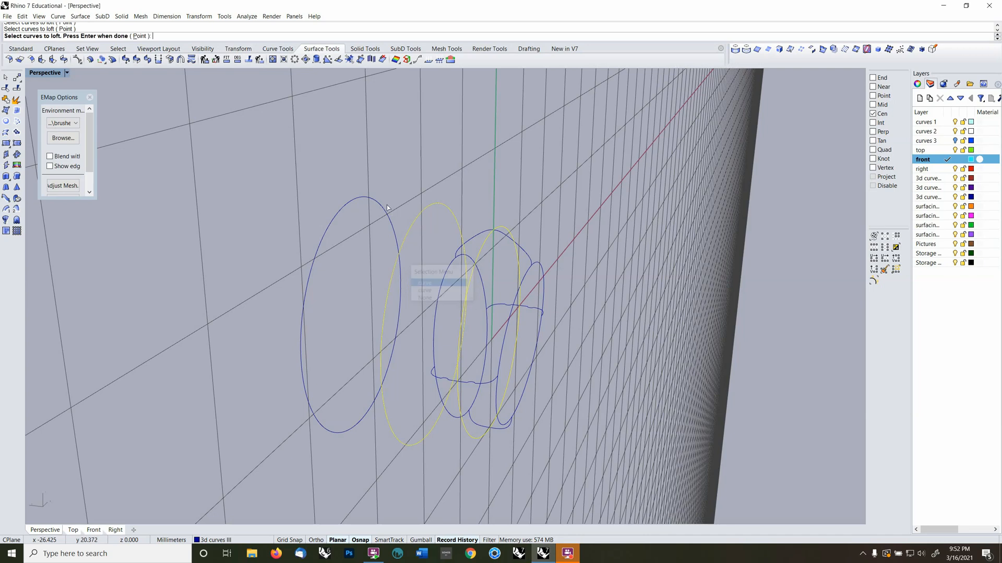
click(383, 207)
key(Return)
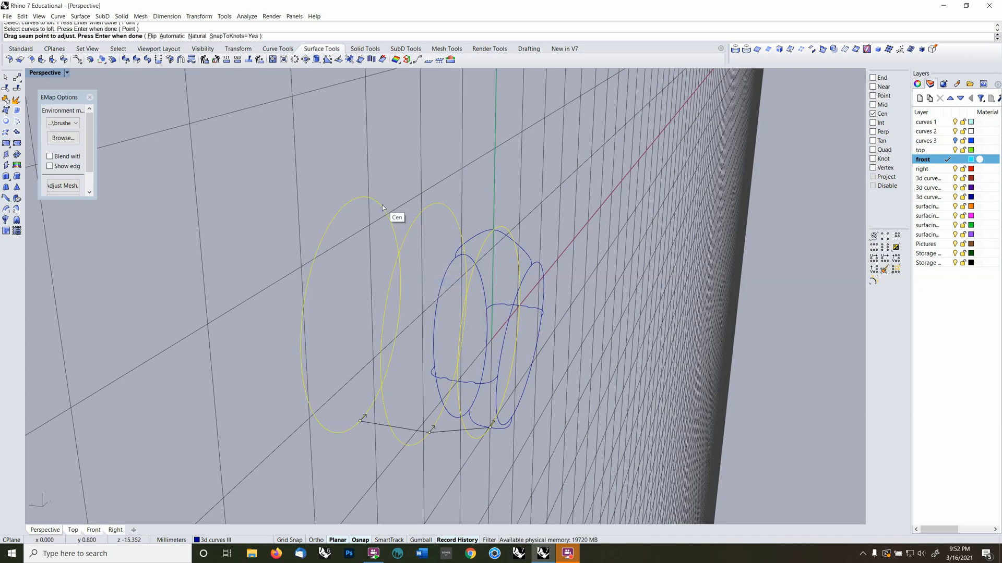
key(Return)
key(Return)
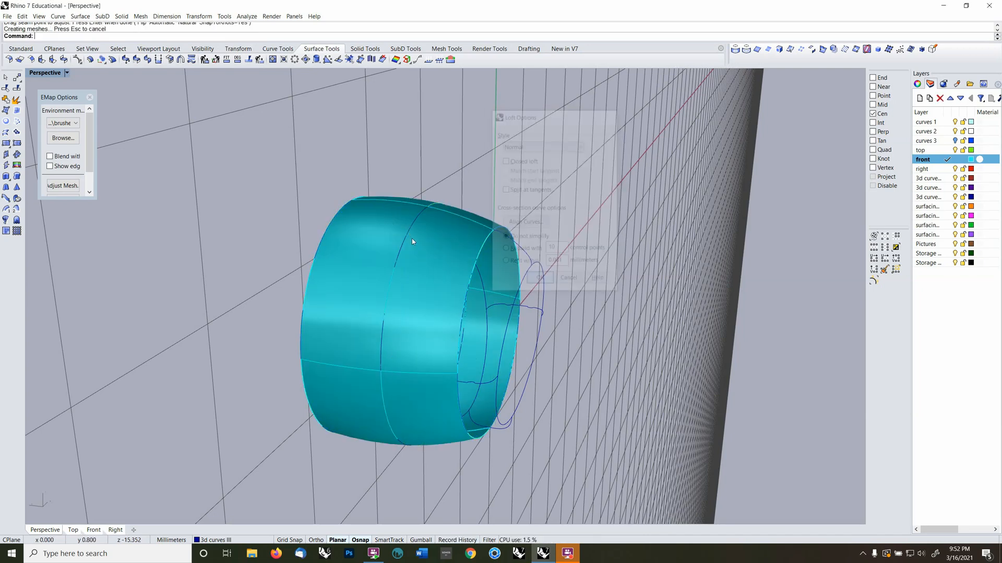
Select the loft's middle cross-section circle and shrink it about its centre with a 3-D scale
click(393, 217)
right_click(396, 181)
right_drag(397, 181, 426, 154)
right_click(274, 36)
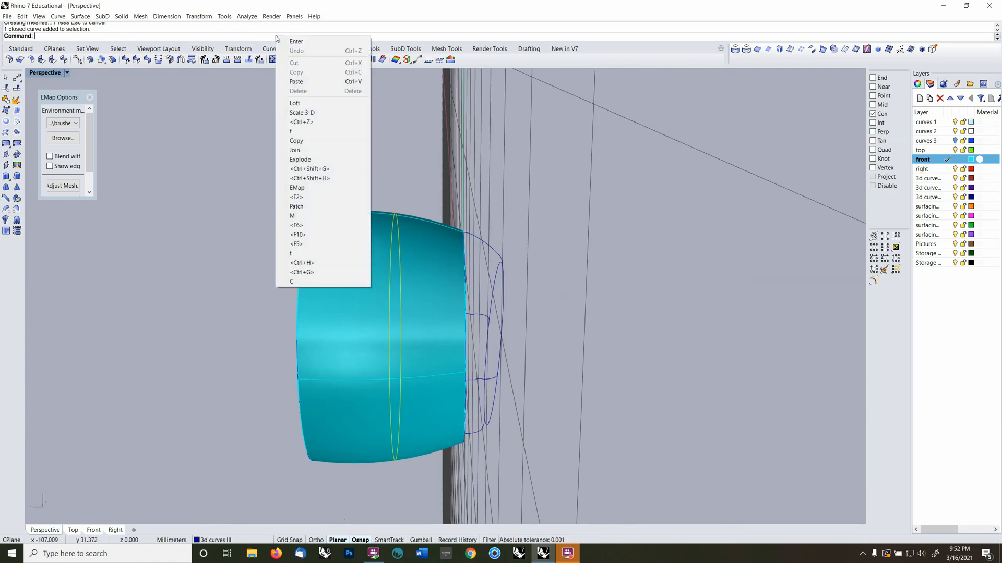
click(311, 114)
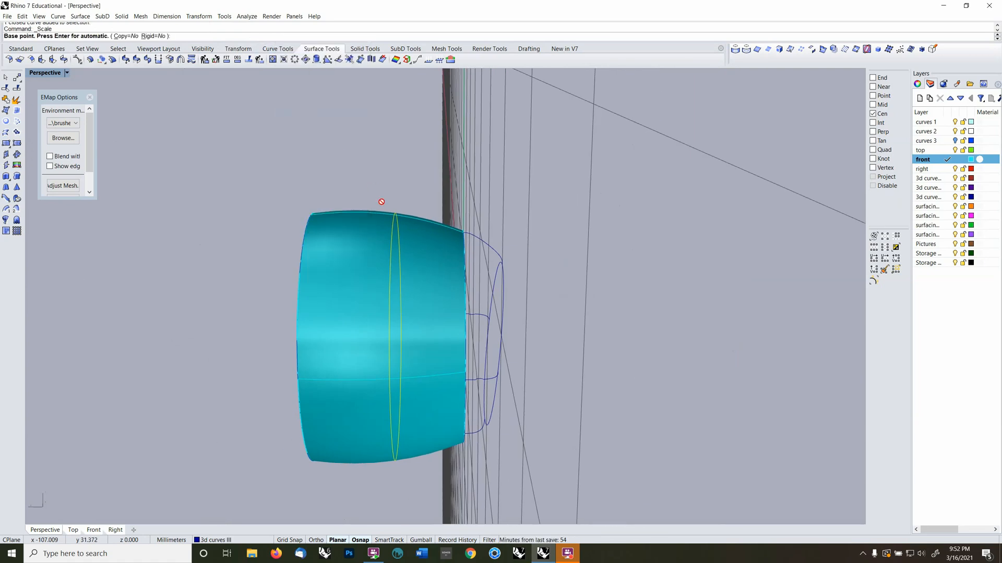
click(399, 249)
click(141, 378)
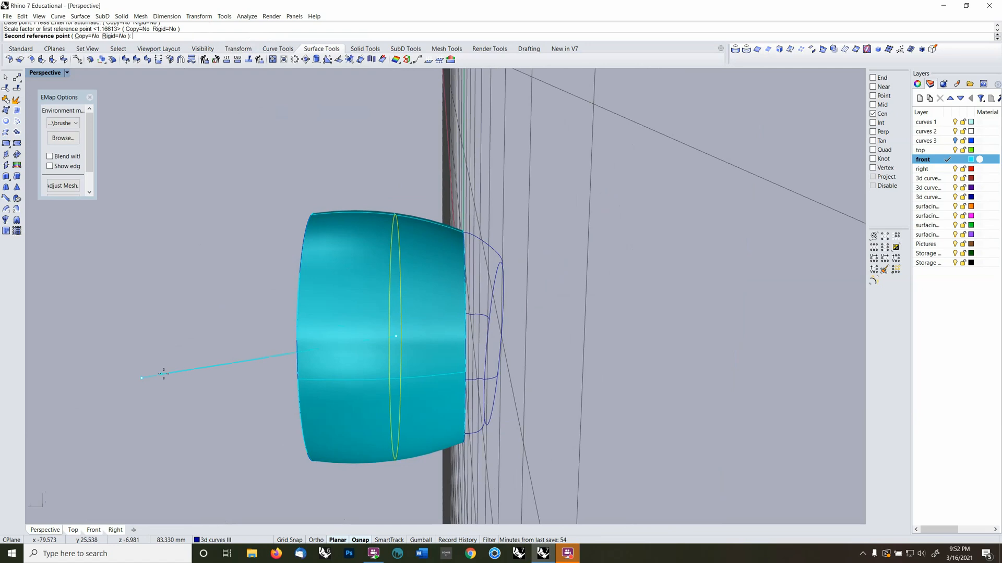
click(230, 352)
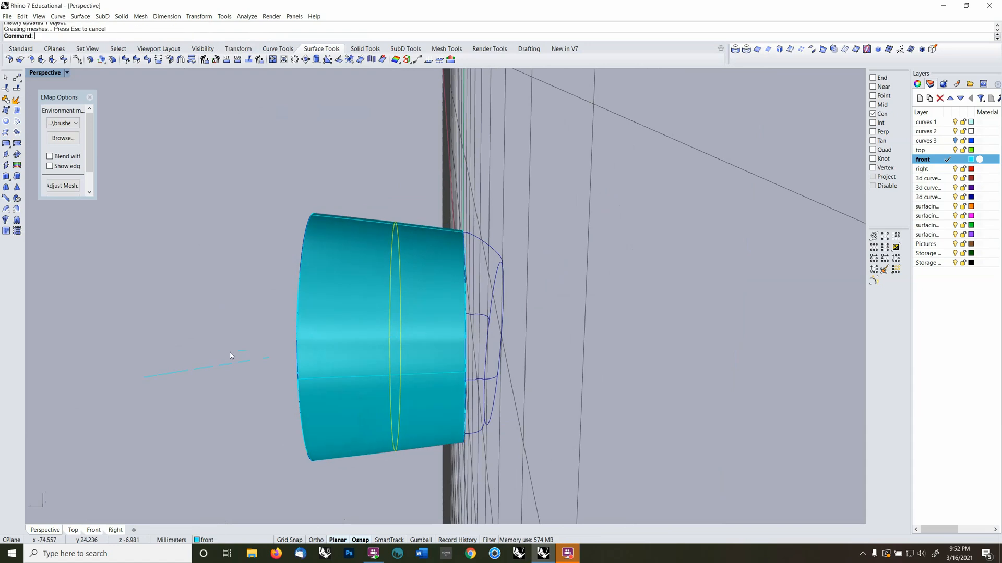
Shrink the same circle twice more about its centre to pull the loft's waist inward
right_click(230, 352)
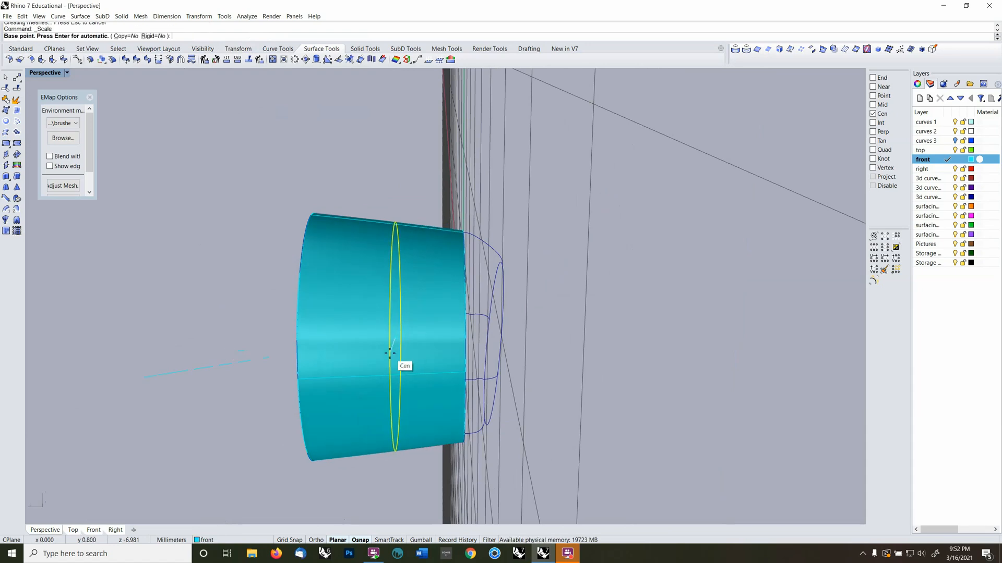
click(405, 360)
click(180, 345)
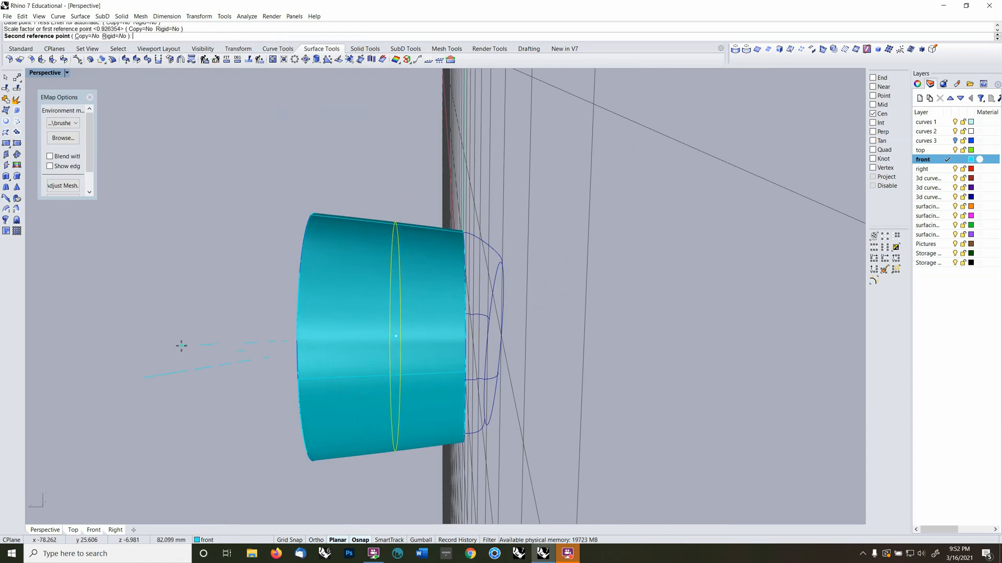
click(240, 344)
right_drag(603, 334, 526, 351)
right_click(524, 350)
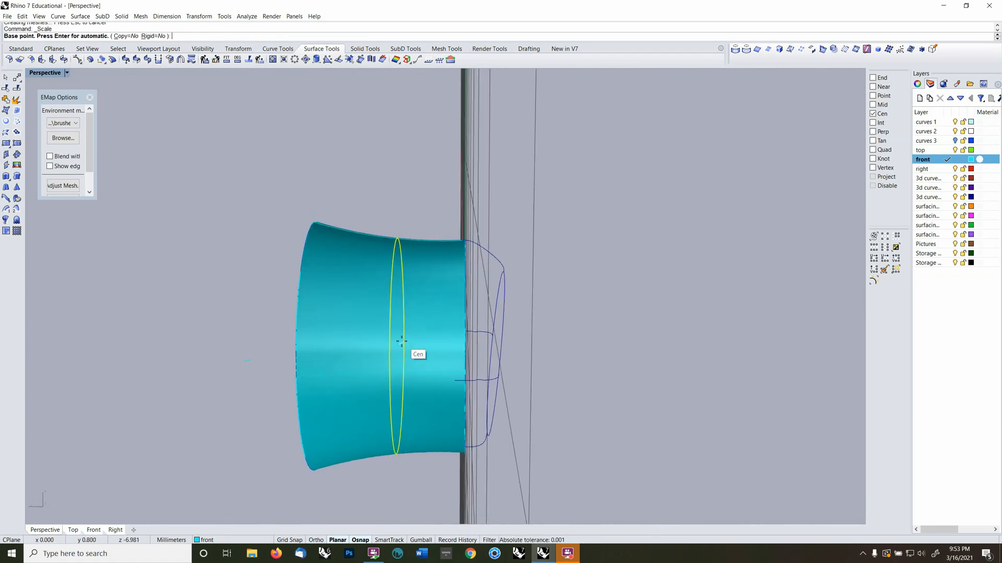
click(387, 344)
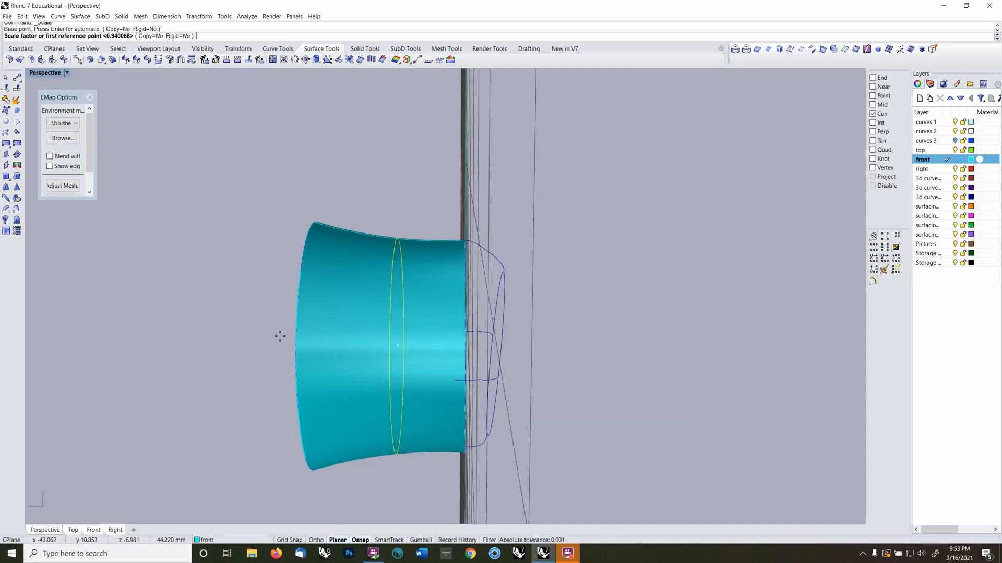
click(212, 335)
click(248, 338)
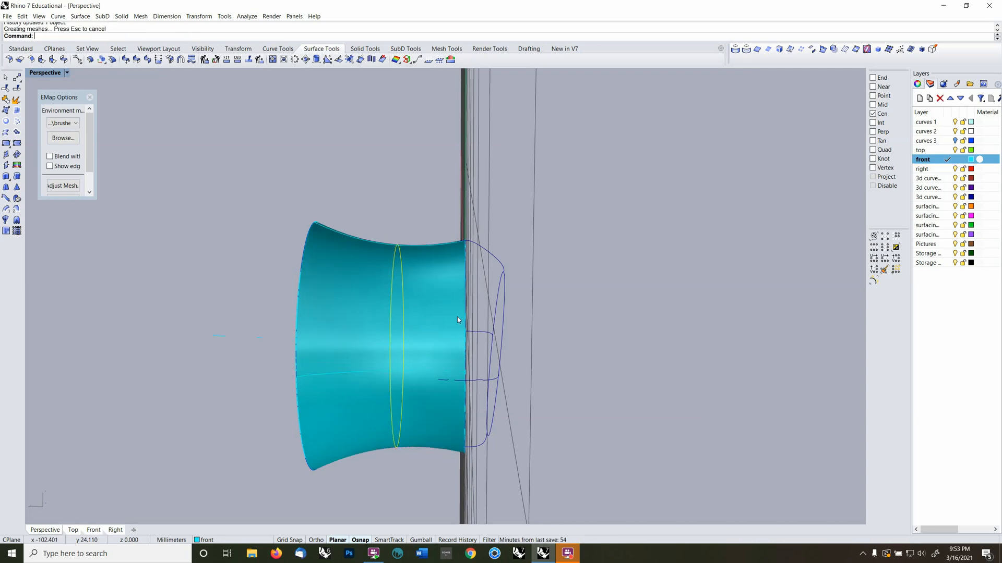
Delete the two copied circles while keeping the loft and the ring's profile curves, accepting the broken history
right_drag(459, 320, 320, 206)
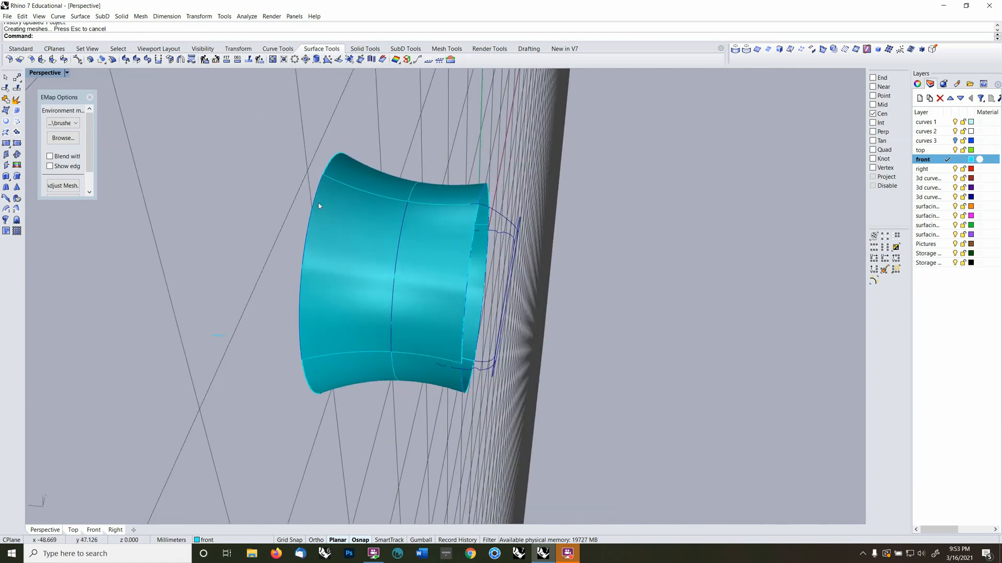
drag(220, 122, 448, 444)
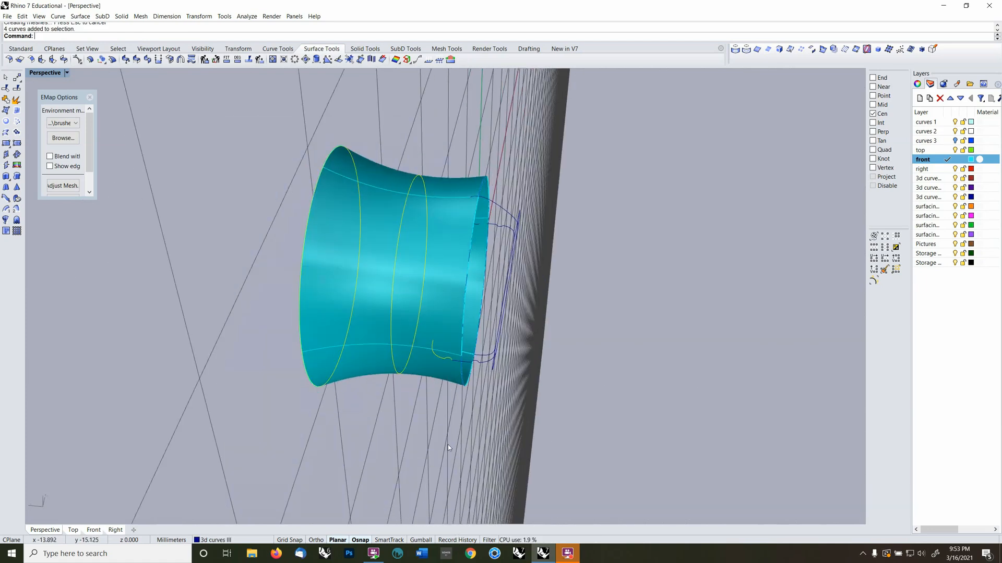
ctrl+click(443, 360)
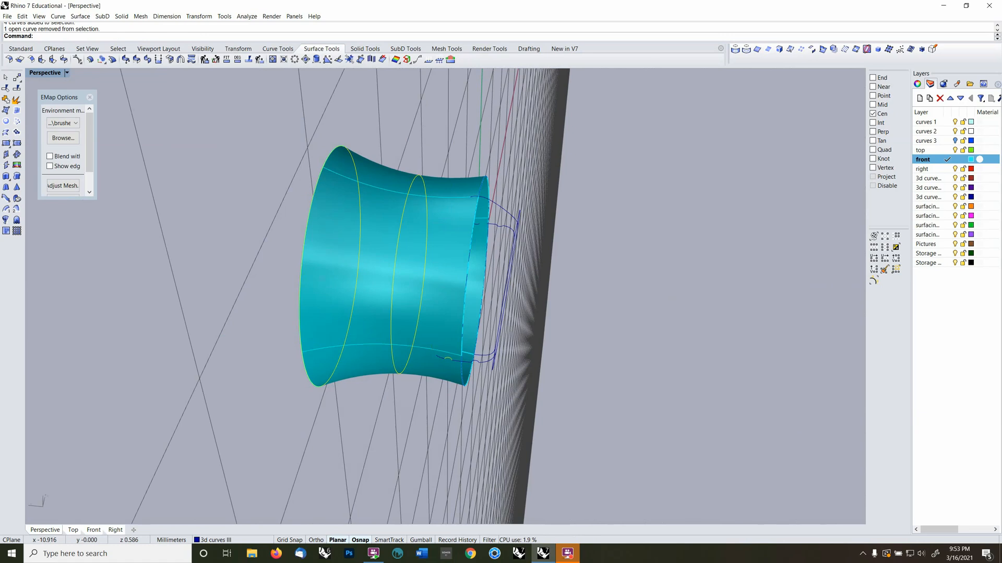
ctrl+click(447, 358)
key(Delete)
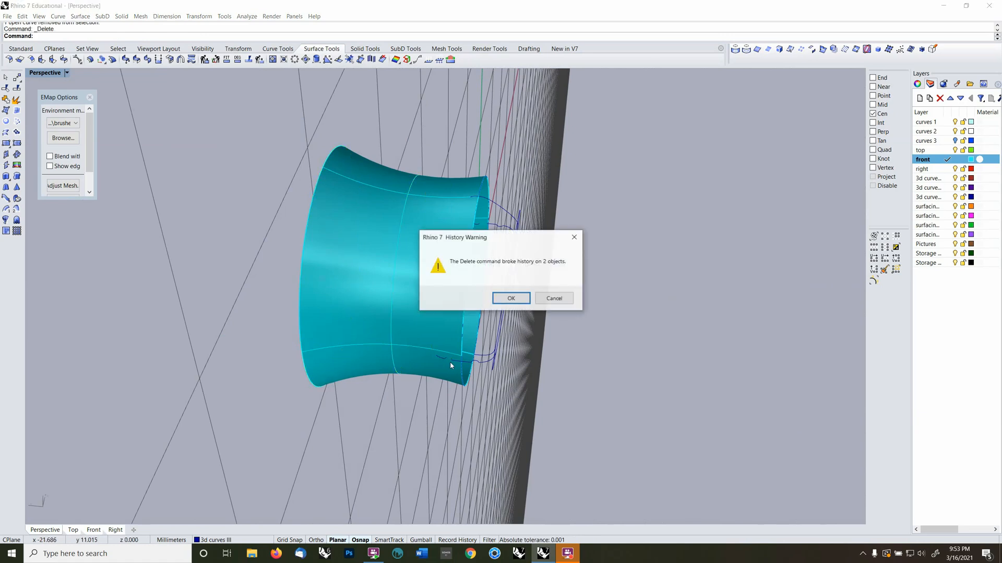
click(515, 303)
Make surfacing 2 the current layer
right_drag(517, 302, 443, 301)
scroll(527, 281, up, 5)
right_drag(544, 273, 478, 256)
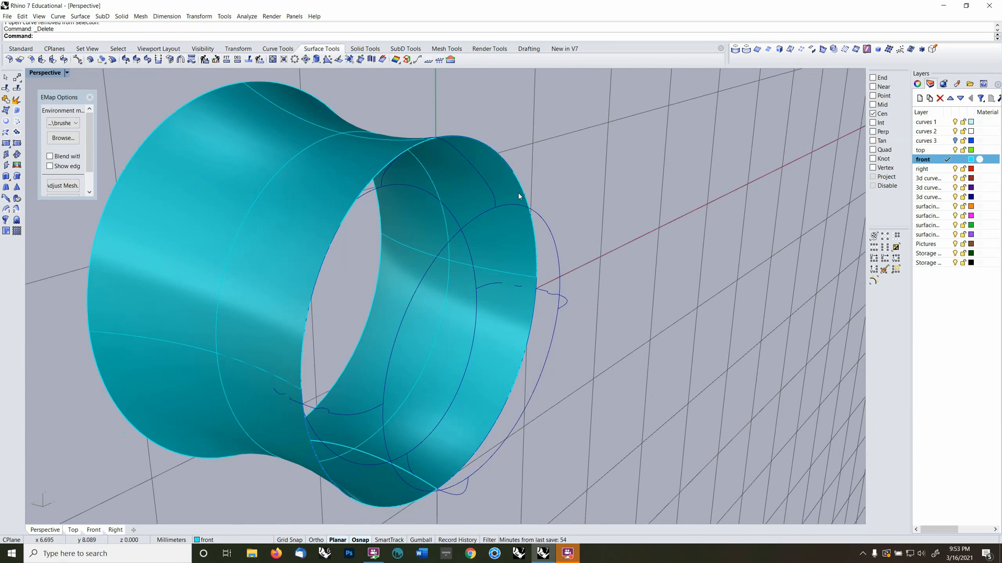
right_drag(519, 196, 485, 221)
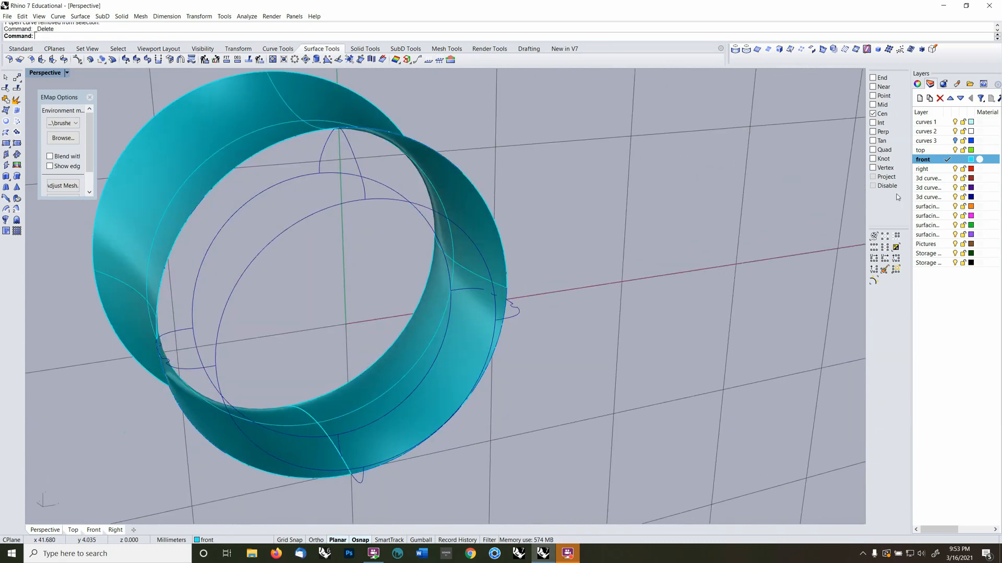
click(949, 215)
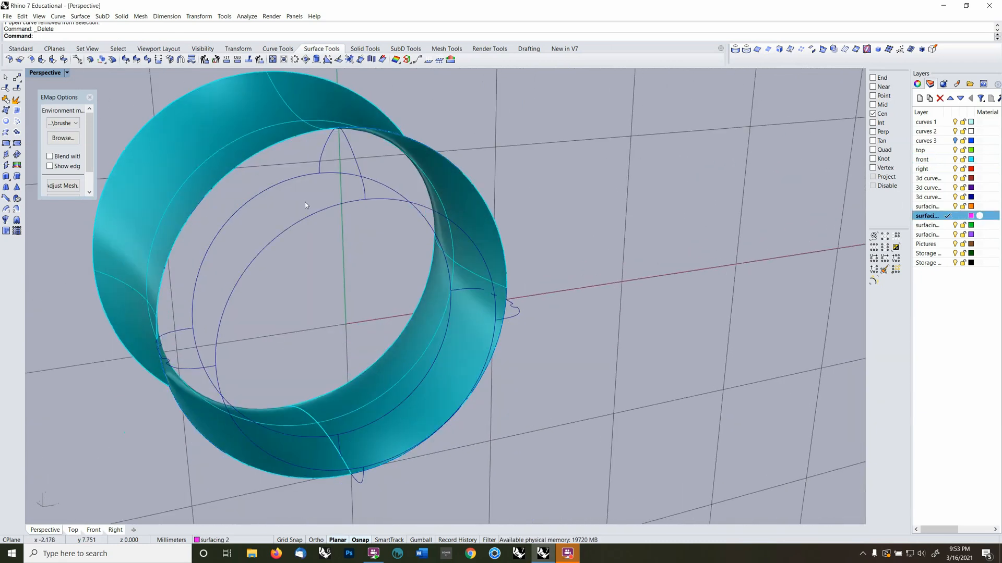
right_drag(306, 205, 111, 178)
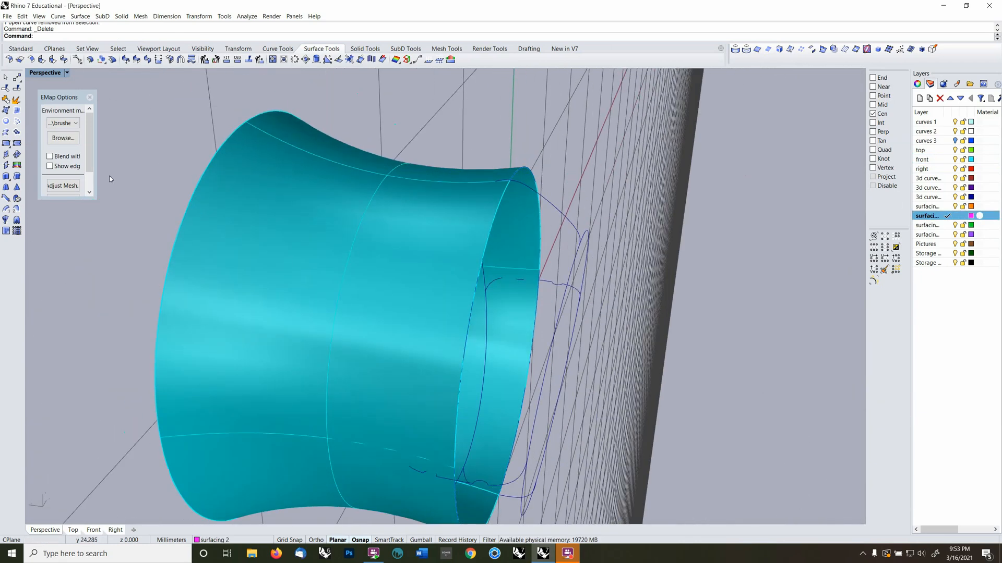
click(16, 123)
scroll(510, 282, down, 4)
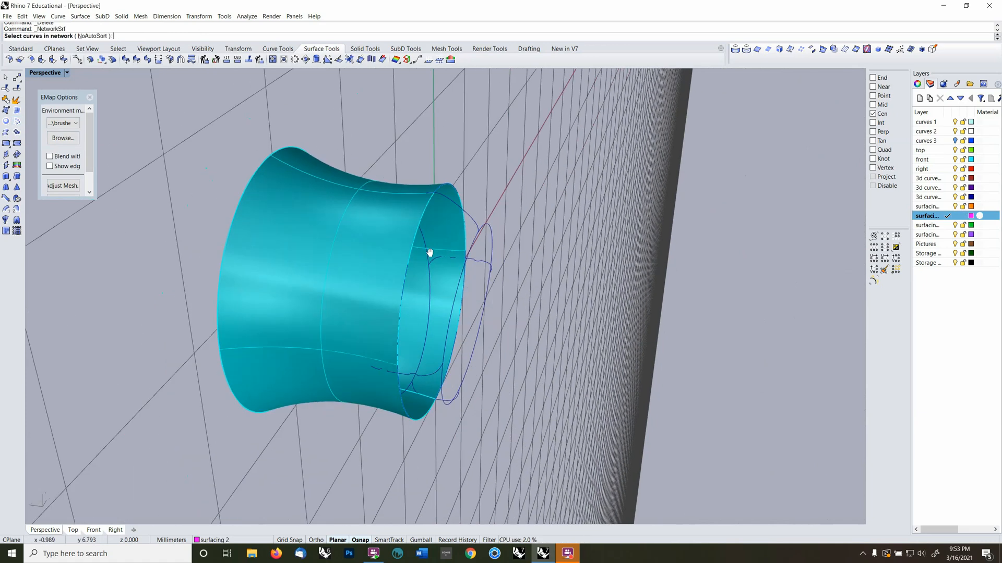
key(Escape)
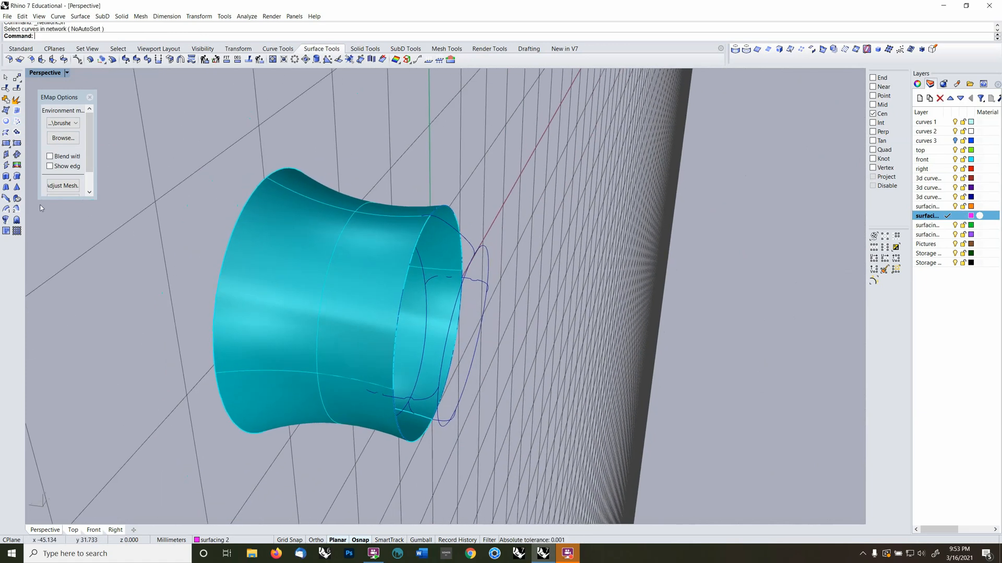
Start a two-rail sweep with the loft's surface edge as first rail and the ring's circle farthest from the loft as second
click(17, 210)
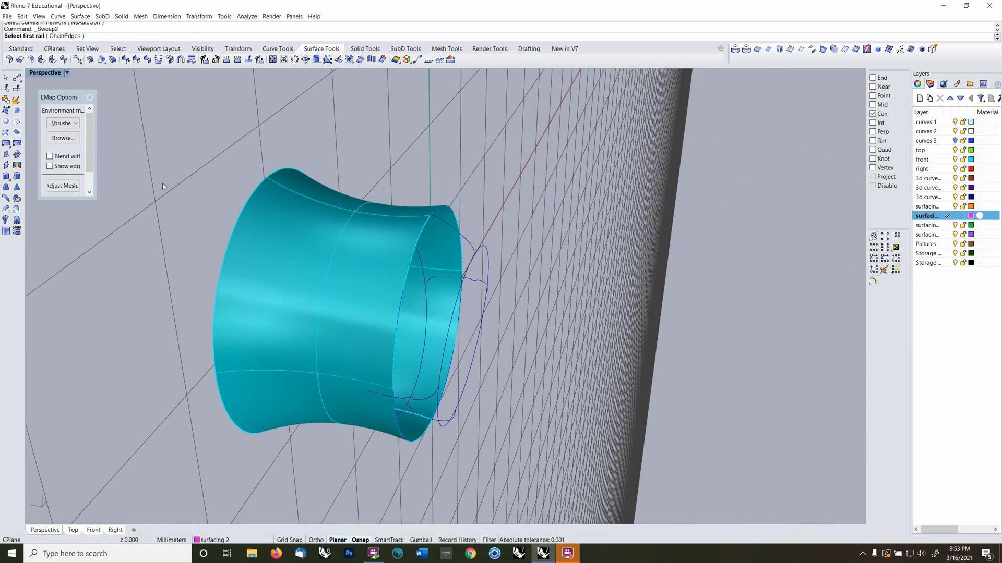
click(407, 281)
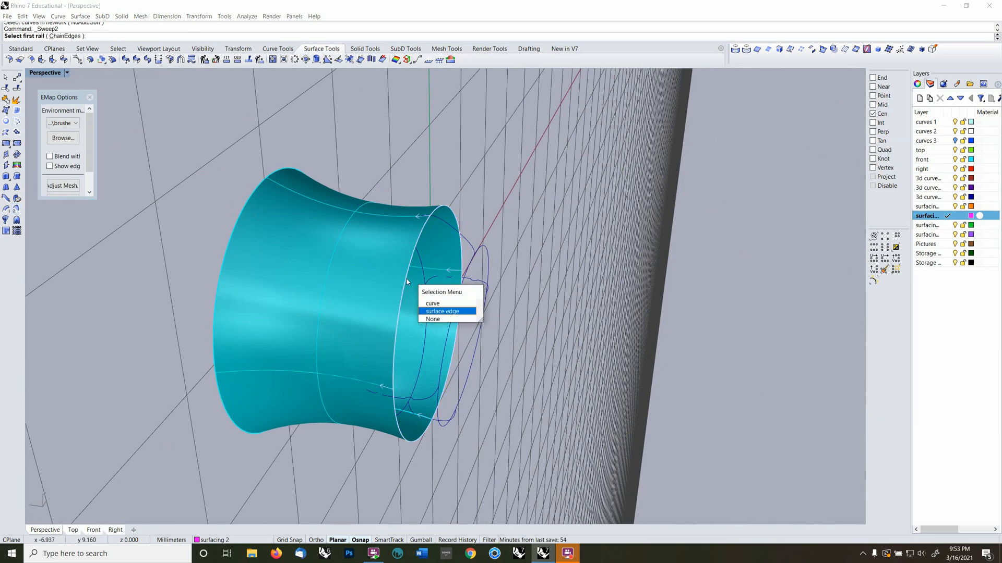
click(443, 311)
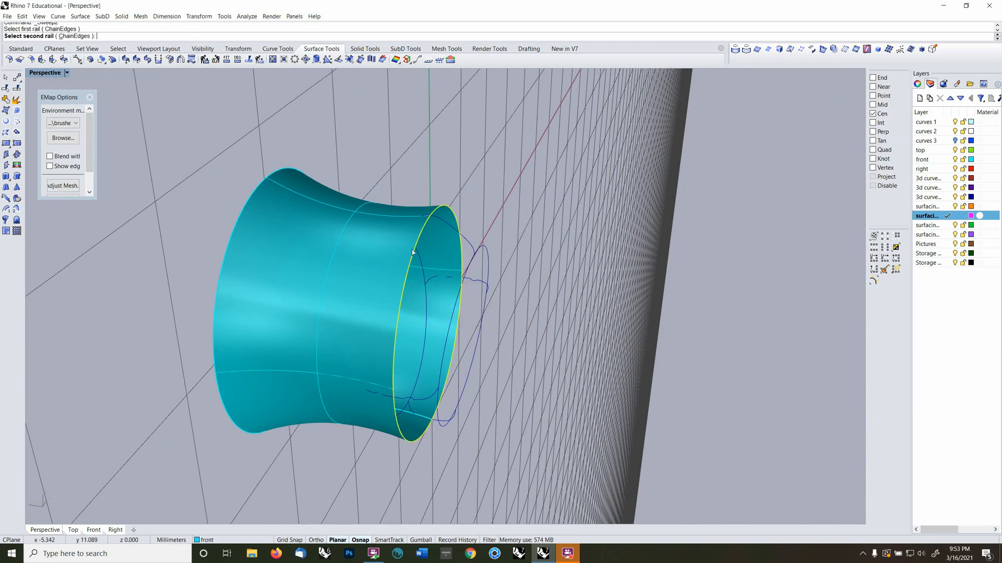
right_drag(457, 265, 465, 317)
click(464, 280)
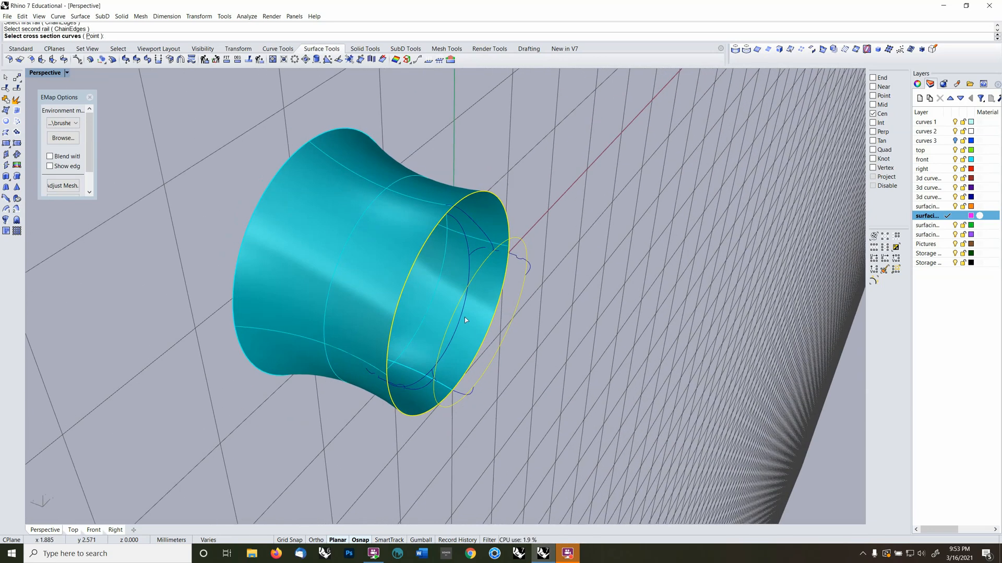
Use the ring's four profile curves, both wavy and smooth, as cross sections of the two-rail sweep
click(471, 399)
click(418, 389)
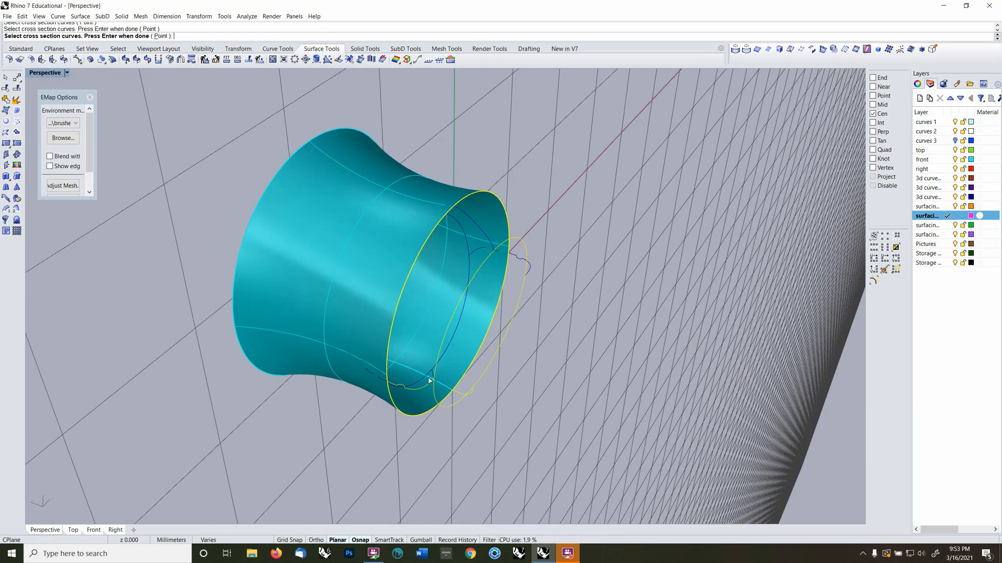
click(491, 244)
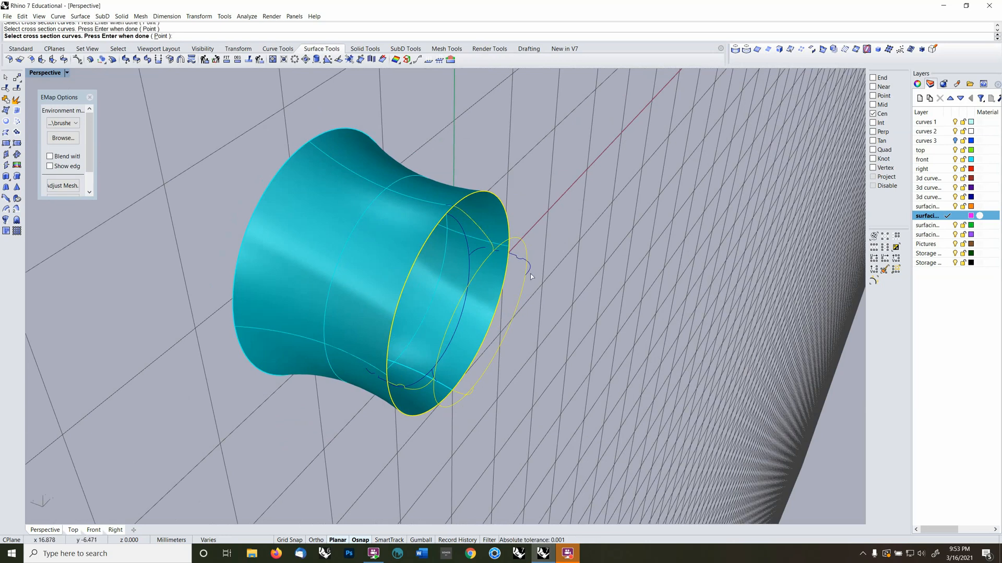
right_drag(513, 316, 540, 303)
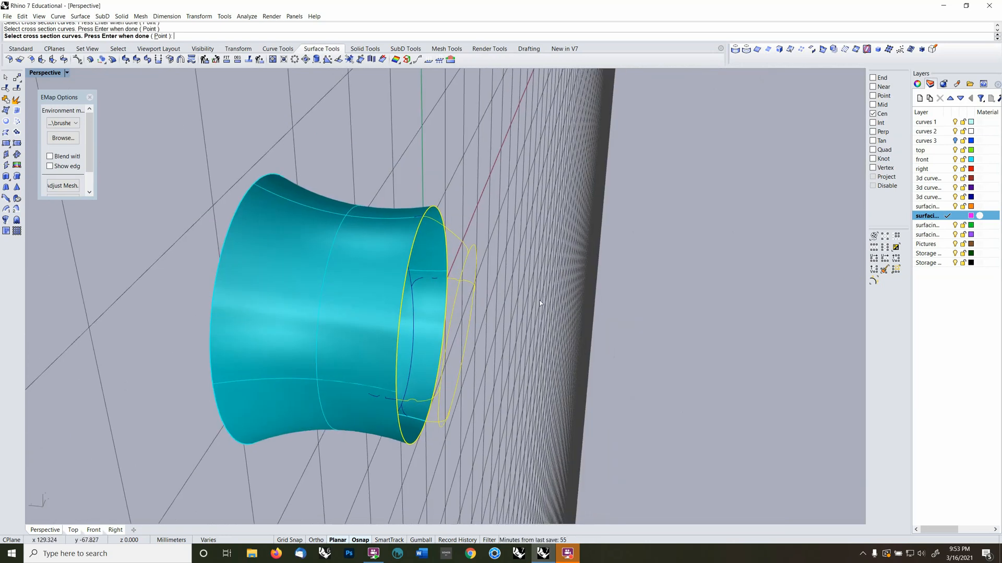
key(Return)
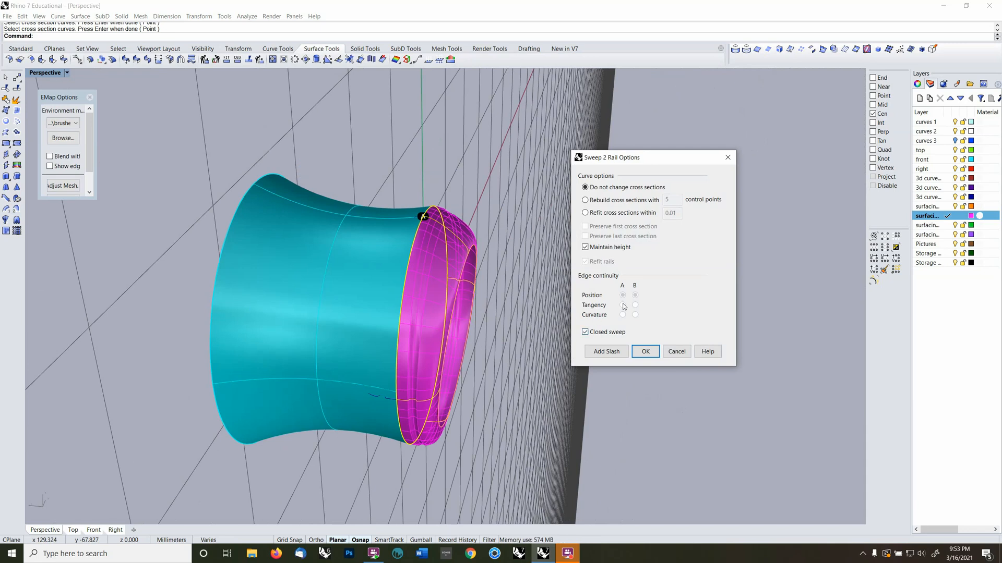
Inspect the closed sweep preview, turn off Maintain height and create the surface
mouse_move(434, 342)
right_down()
mouse_move(443, 282)
mouse_move(457, 316)
mouse_move(445, 346)
right_up()
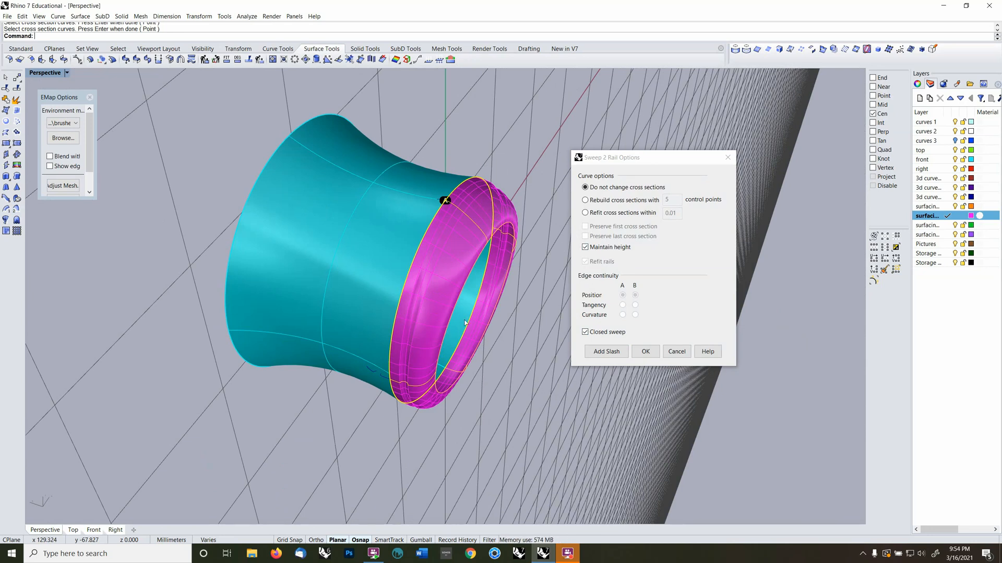
scroll(432, 366, up, 8)
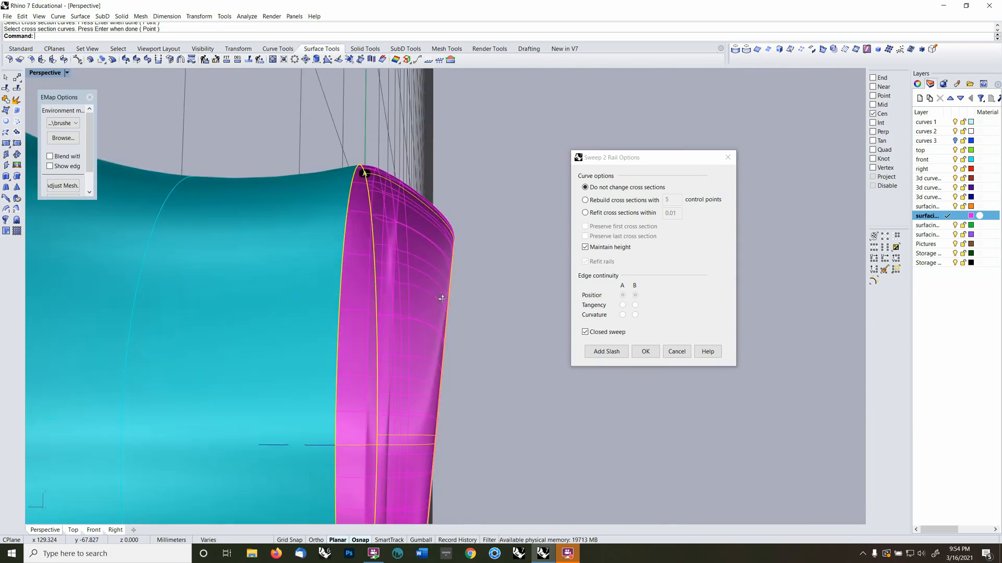
right_drag(442, 298, 432, 331)
scroll(423, 346, down, 6)
scroll(423, 346, down, 1)
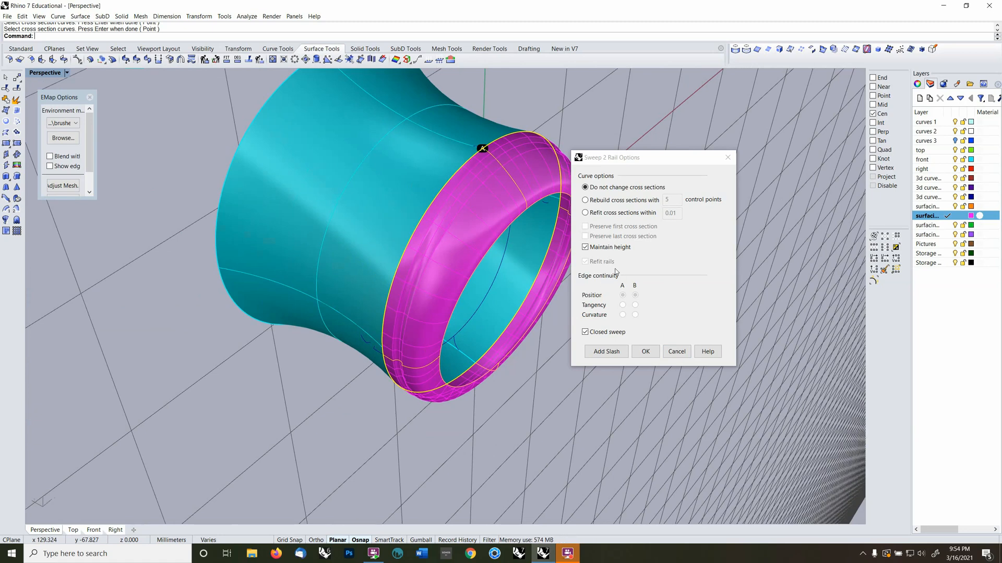
click(590, 249)
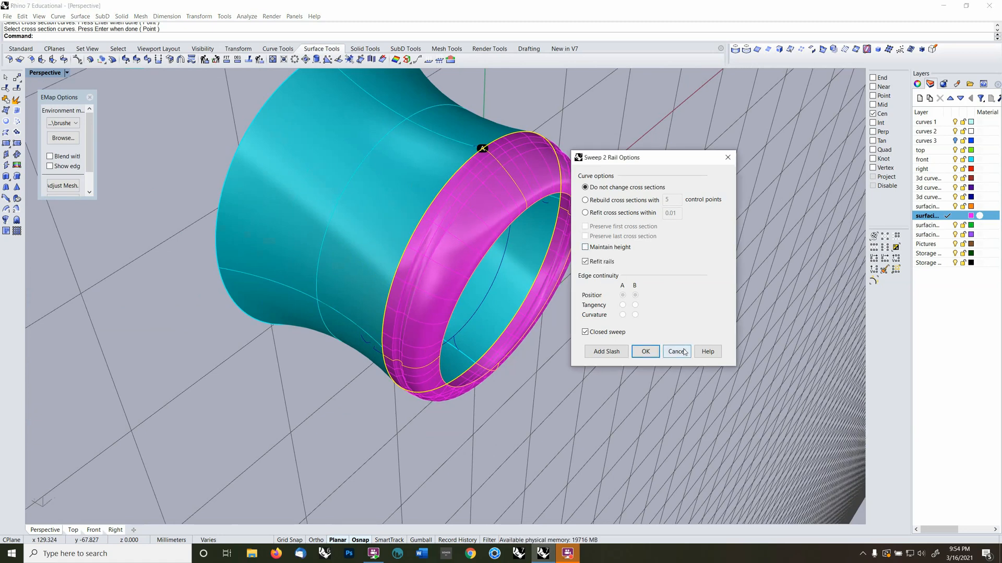
click(646, 351)
Delete the swept surface, keeping the loft and the ring's curves
right_drag(644, 350, 518, 248)
right_drag(474, 290, 441, 312)
click(431, 297)
key(Delete)
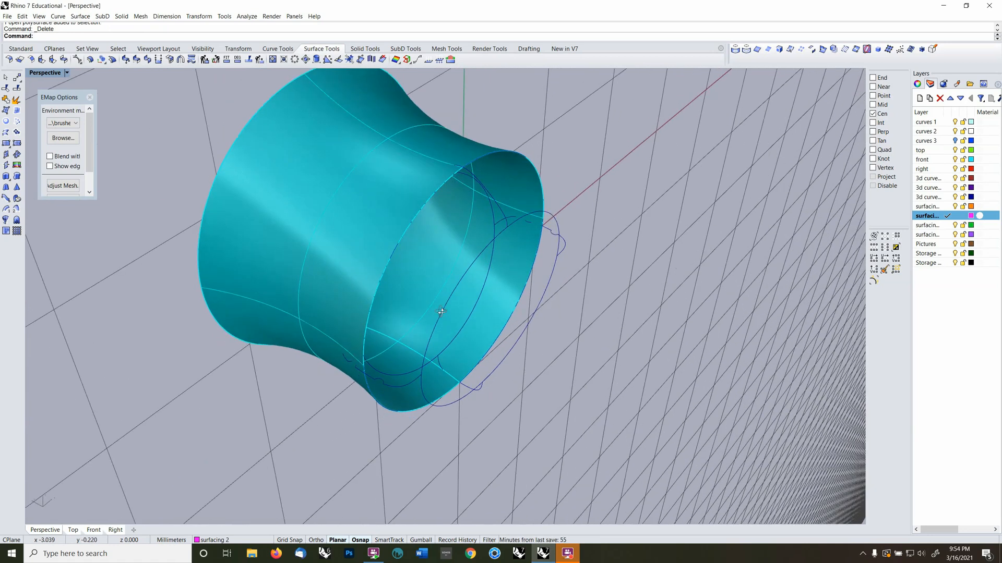
Try a two-rail sweep along the two wavy profiles, using the loft's surface edge and the far circle as cross sections, and cancel it
click(16, 209)
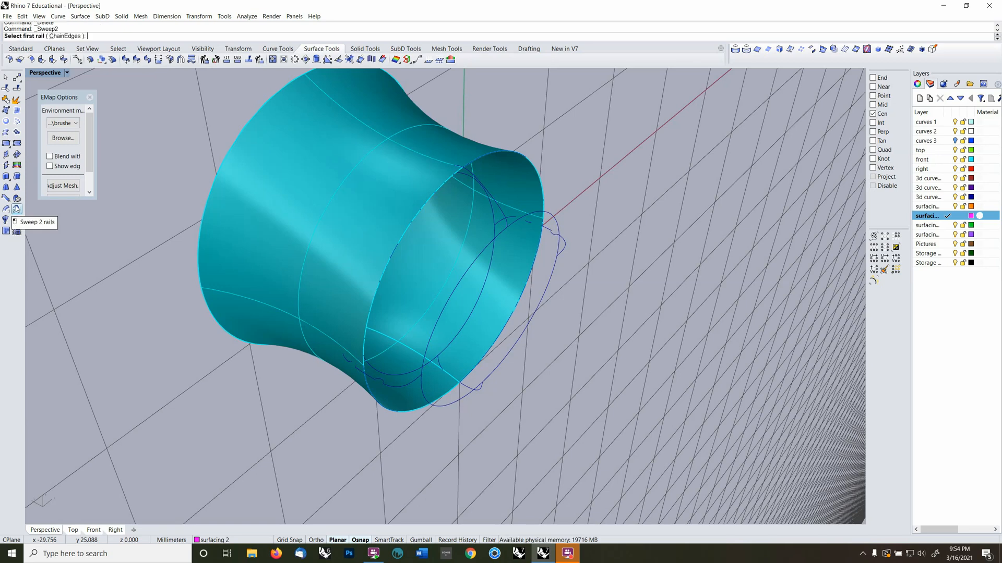
click(408, 385)
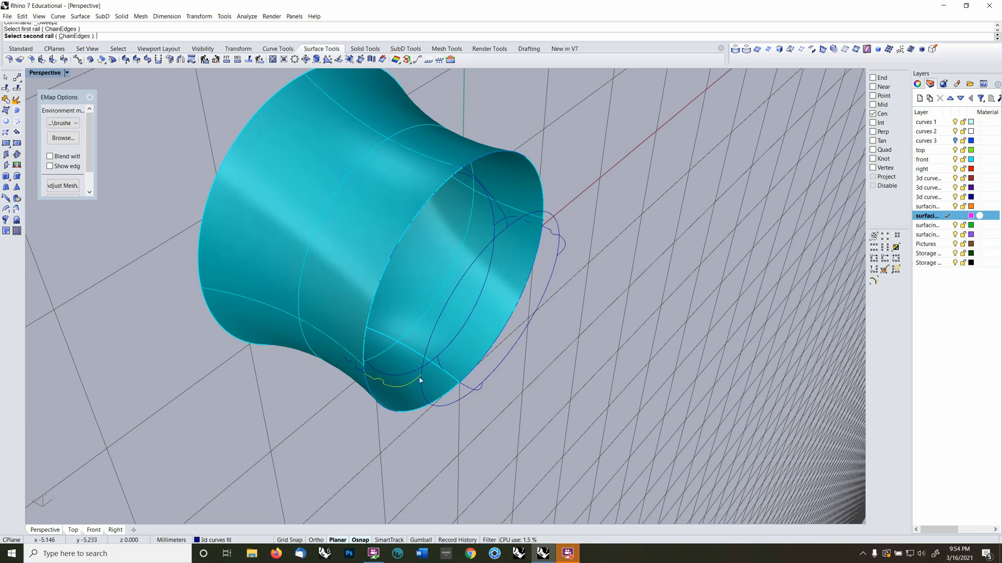
click(568, 249)
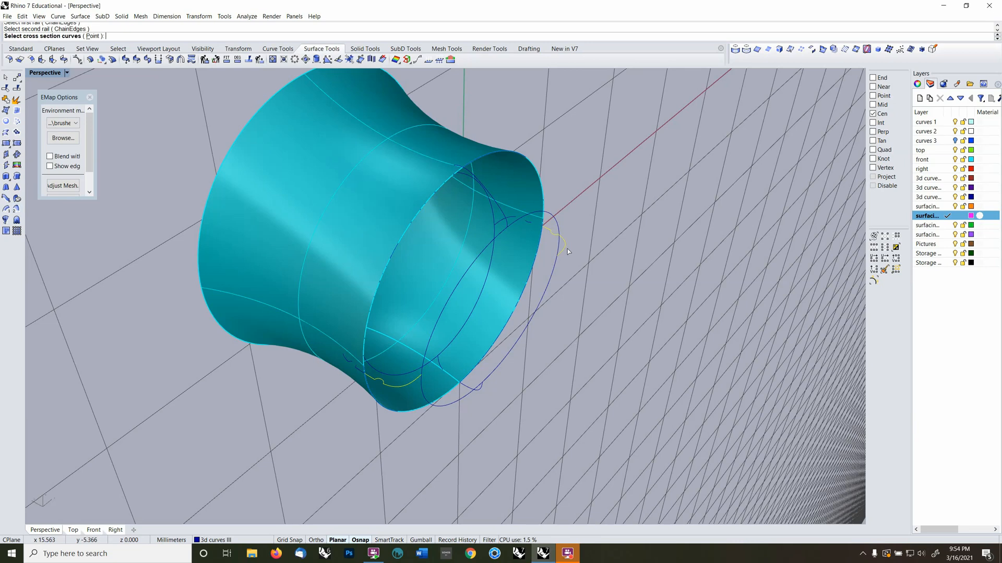
click(366, 353)
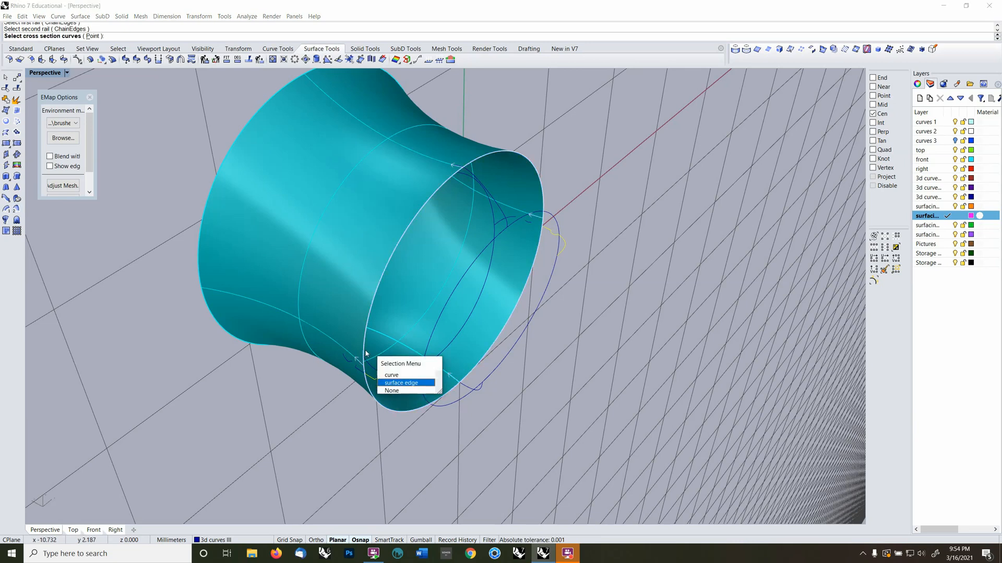
click(401, 383)
click(452, 406)
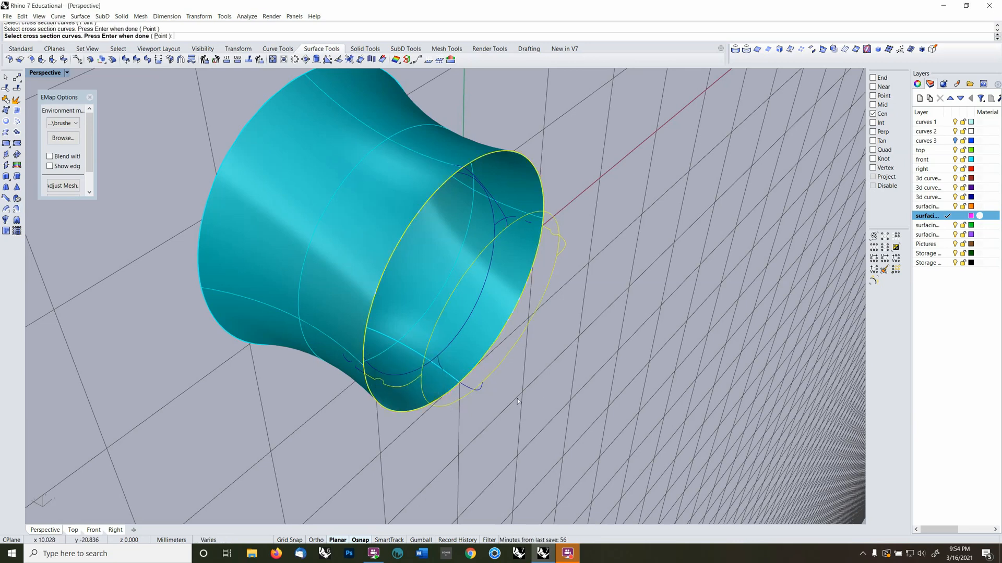
key(Return)
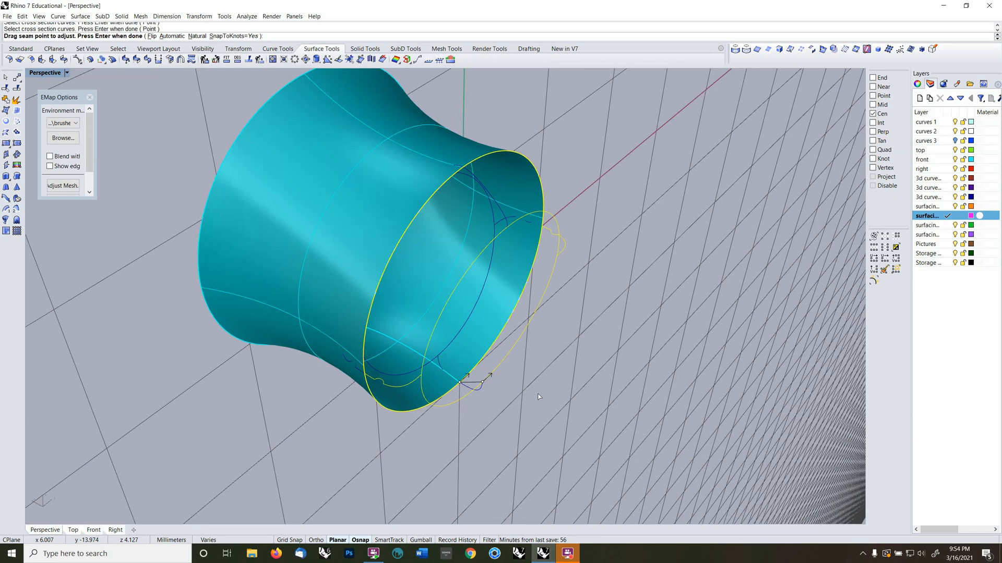
key(Return)
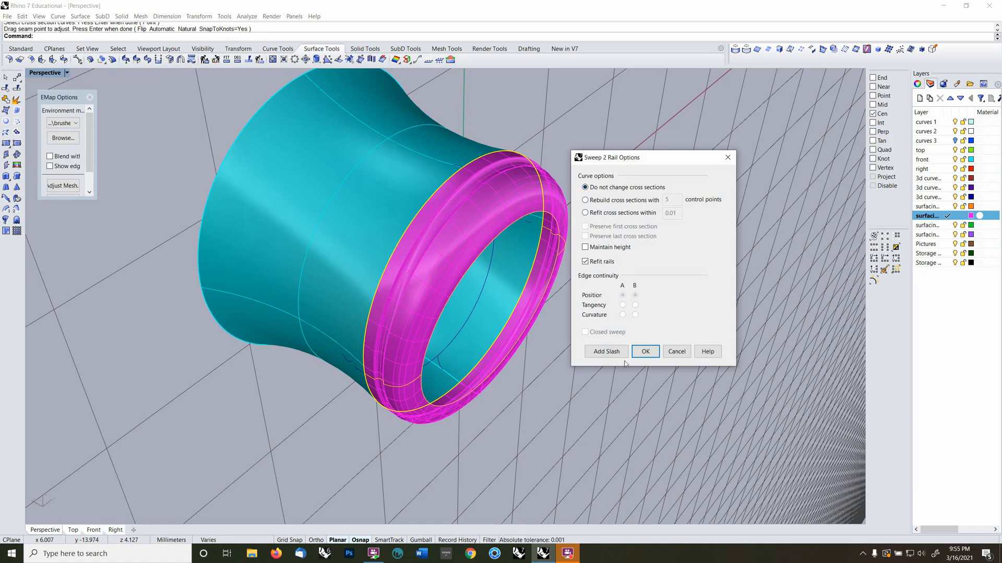
click(676, 353)
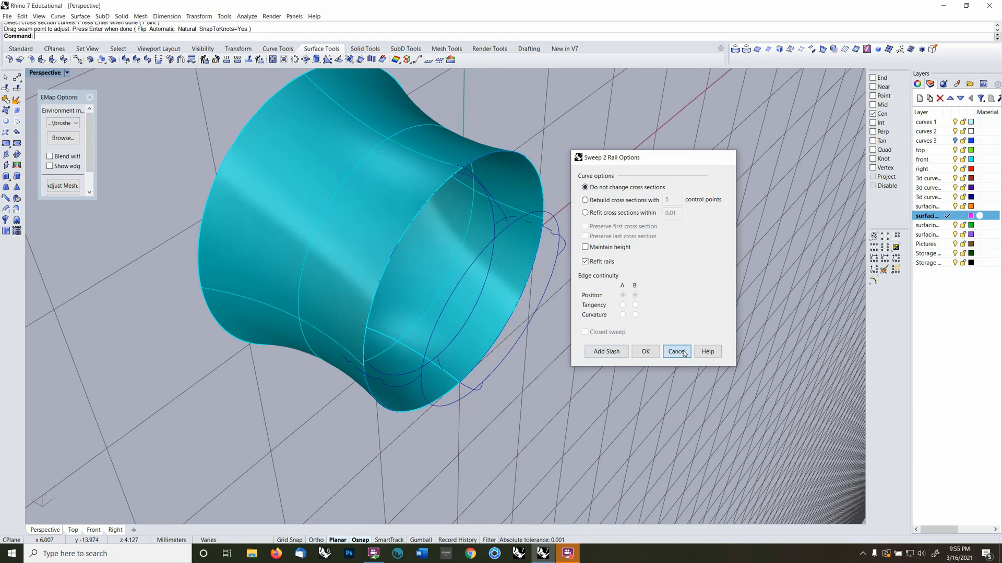
Start a two-rail sweep with the ring's two smooth profile curves as rails
right_drag(436, 362, 451, 264)
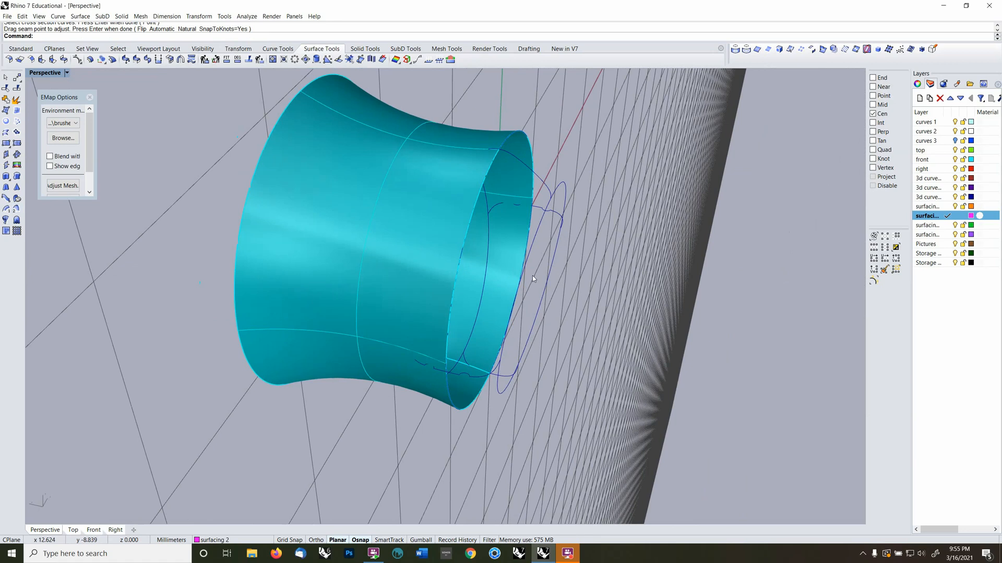
right_drag(532, 276, 507, 261)
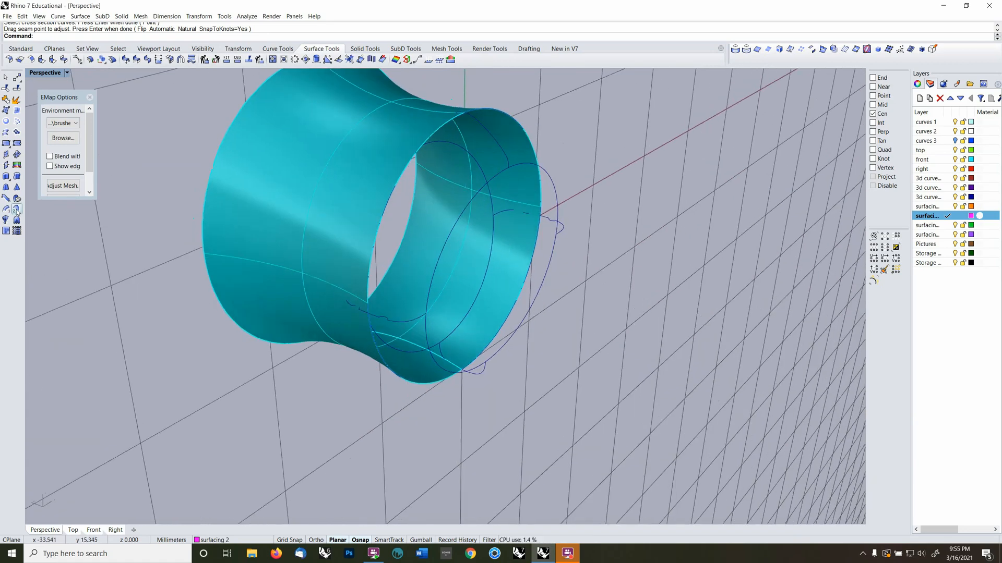
click(17, 209)
right_drag(513, 368, 480, 374)
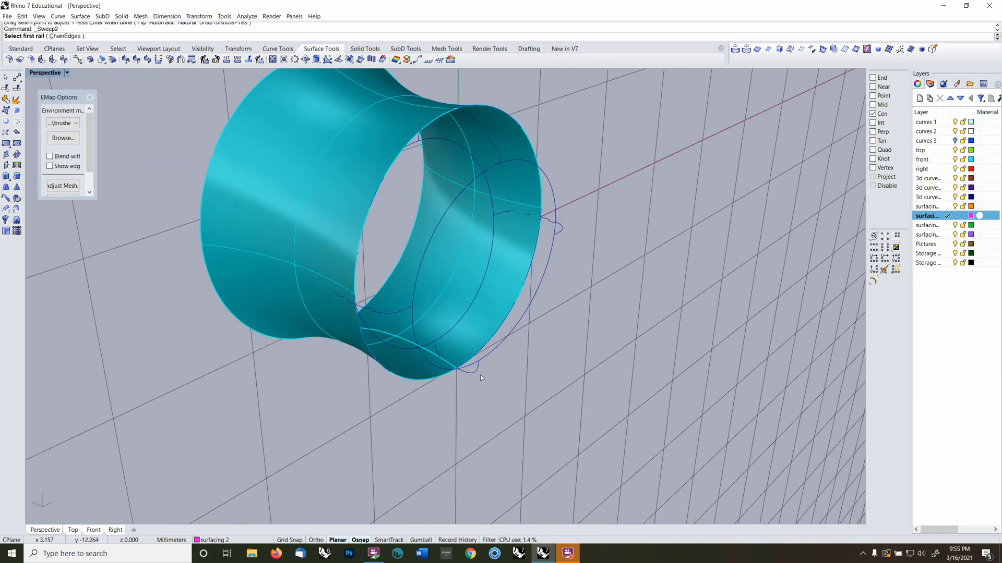
click(479, 373)
right_drag(516, 214, 460, 260)
click(499, 195)
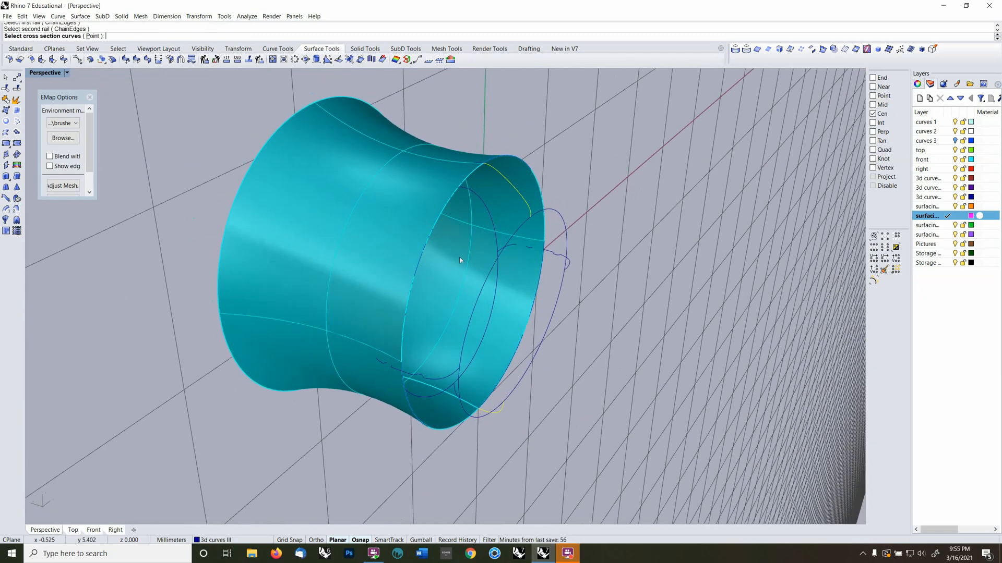
Preview the sweep with the loft's surface edge and the far circle as cross sections, keeping the default seams, and cancel it
click(410, 300)
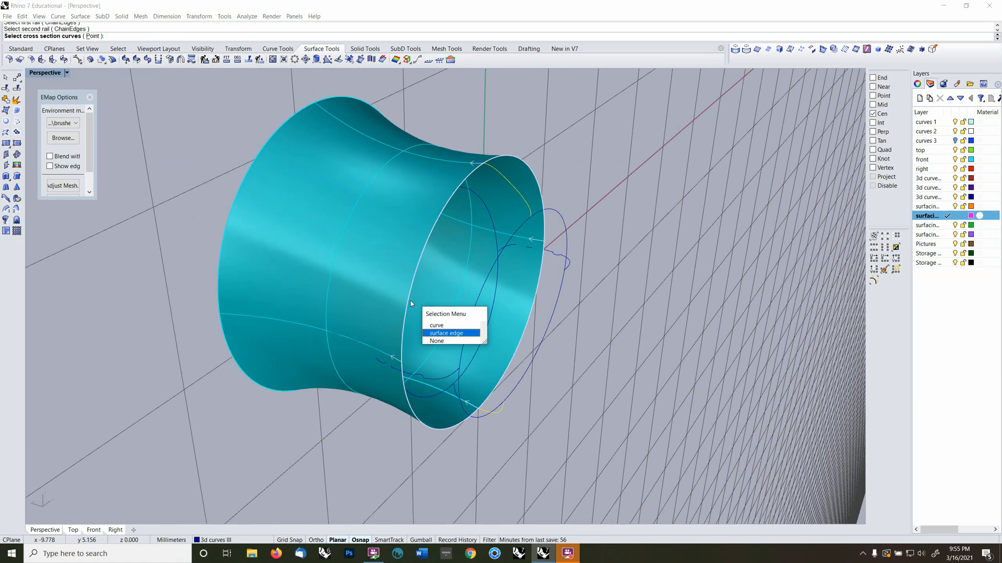
key(Return)
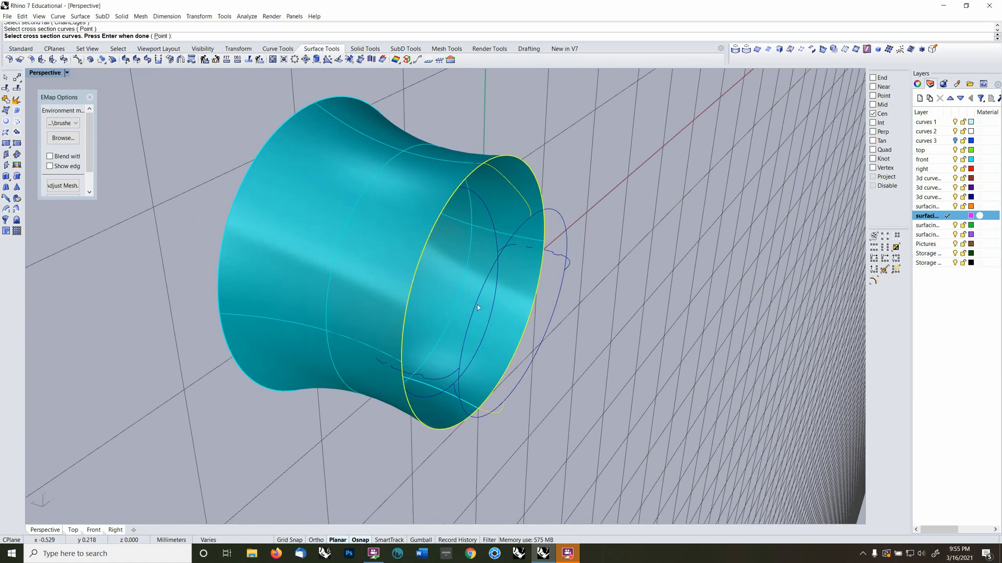
click(478, 306)
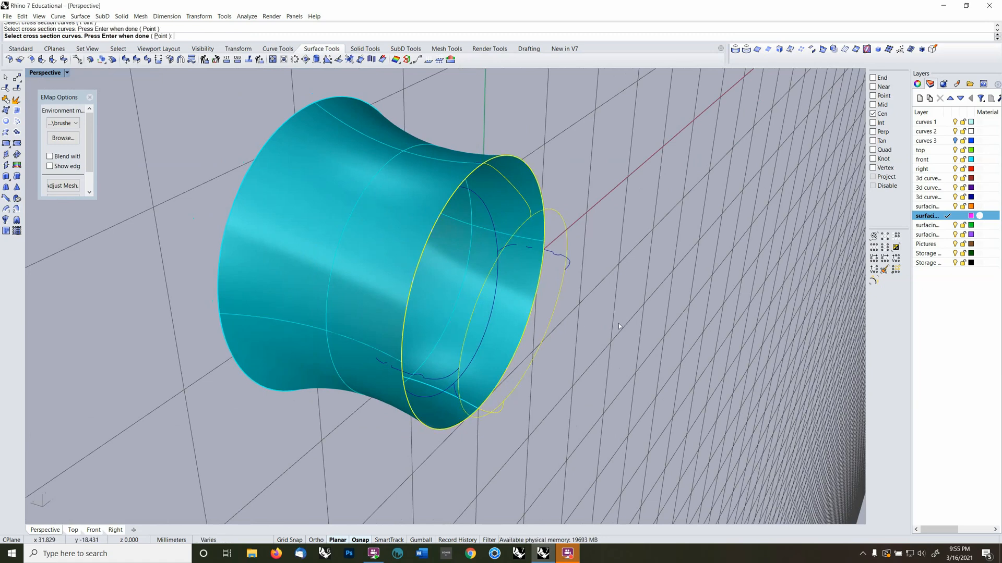
right_drag(618, 323, 622, 320)
key(Return)
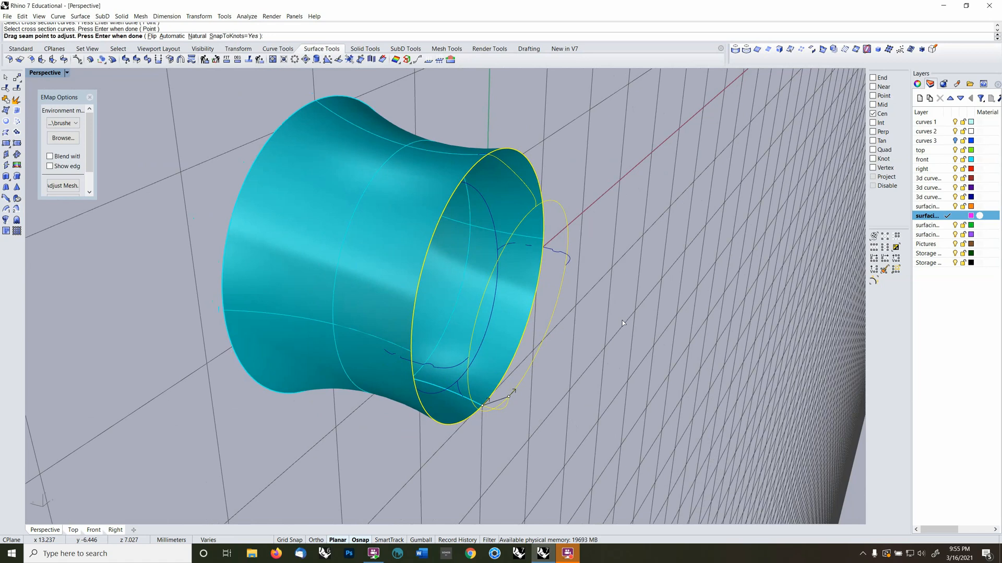
key(Return)
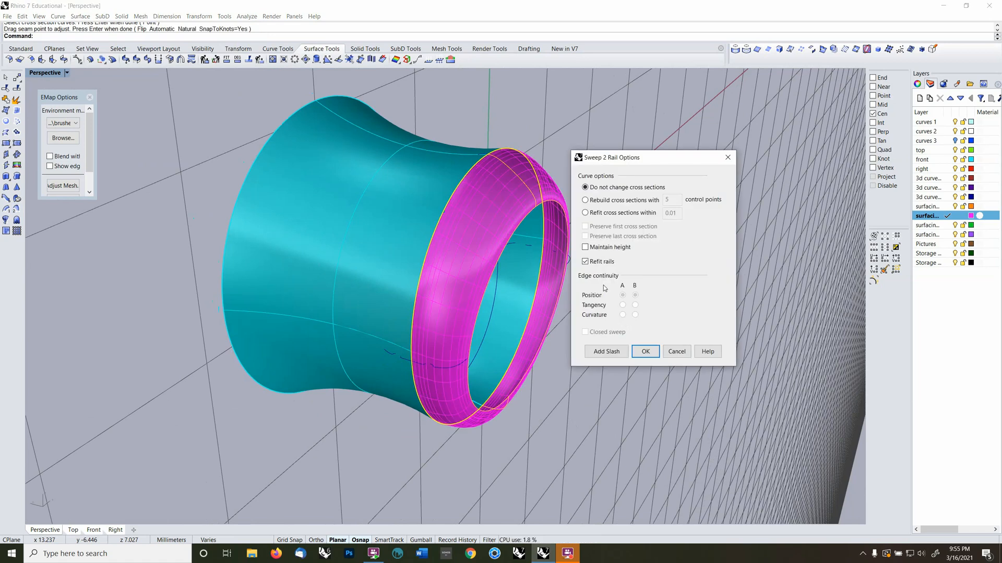
right_drag(514, 208, 511, 258)
click(677, 351)
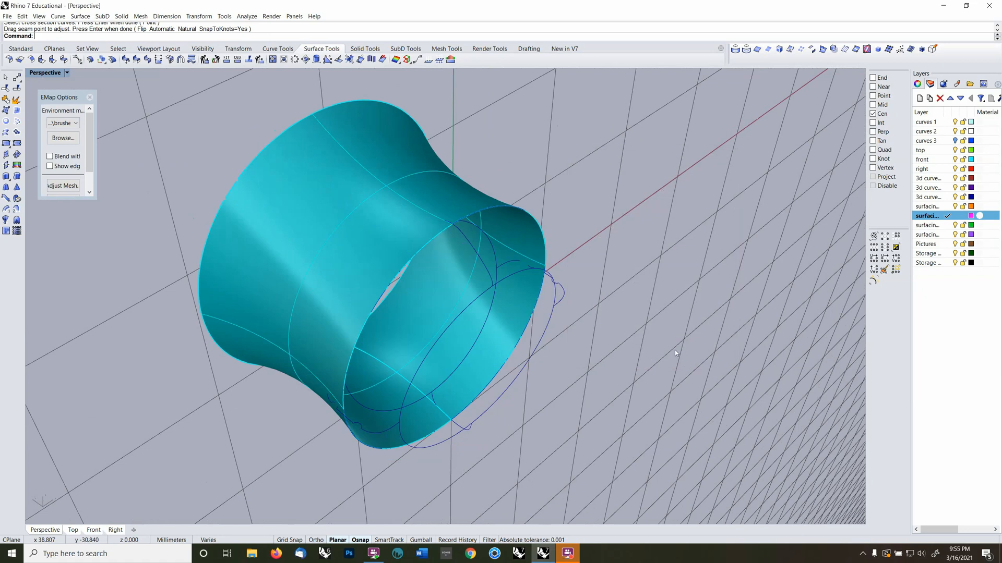
Start a two-rail sweep with the loft's surface edge as first rail and the circle farthest from the loft as second
right_drag(674, 349, 445, 338)
right_click(445, 338)
click(391, 331)
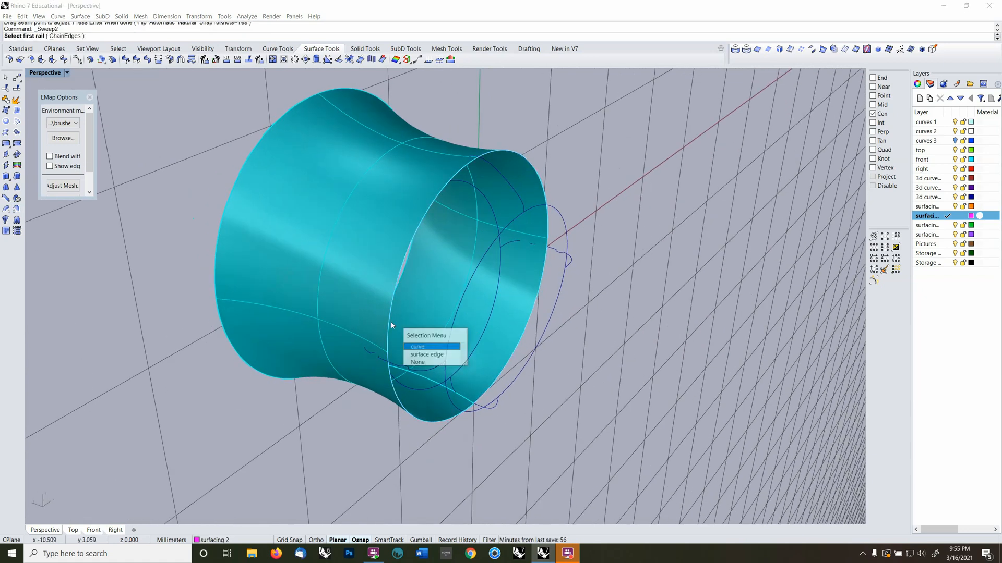
click(420, 354)
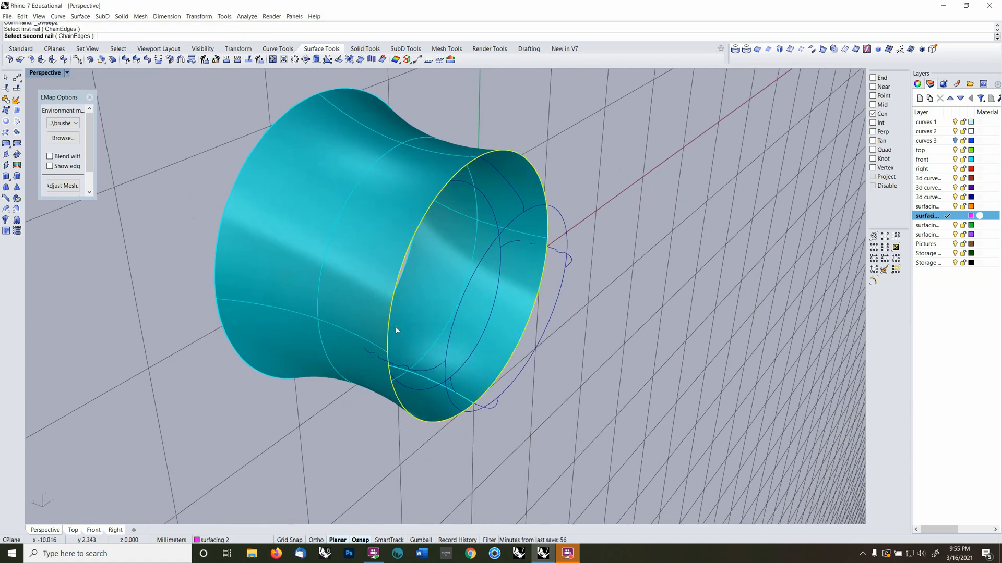
click(491, 407)
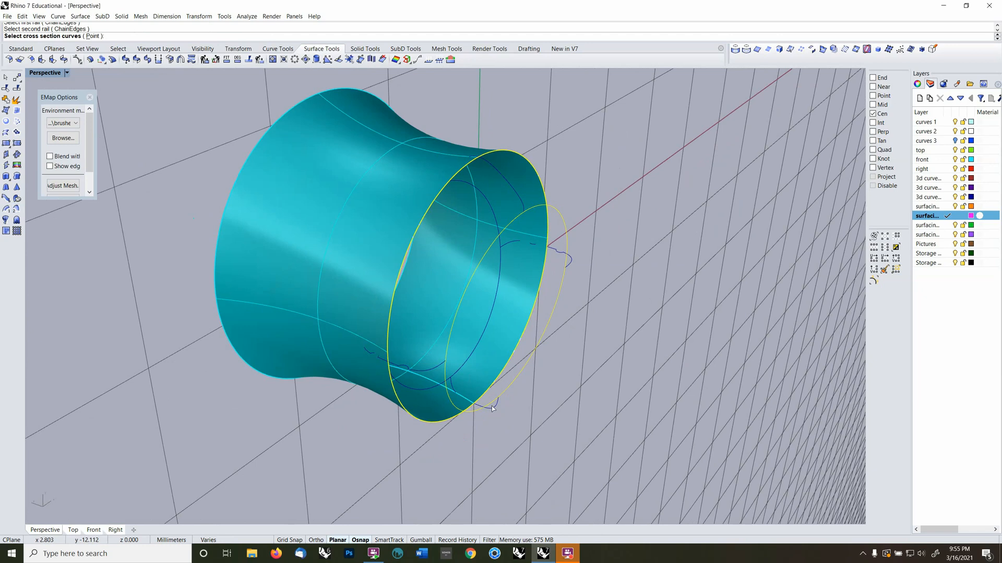
Use the two smooth profile curves as cross sections and make the sweep closed
click(495, 403)
click(517, 191)
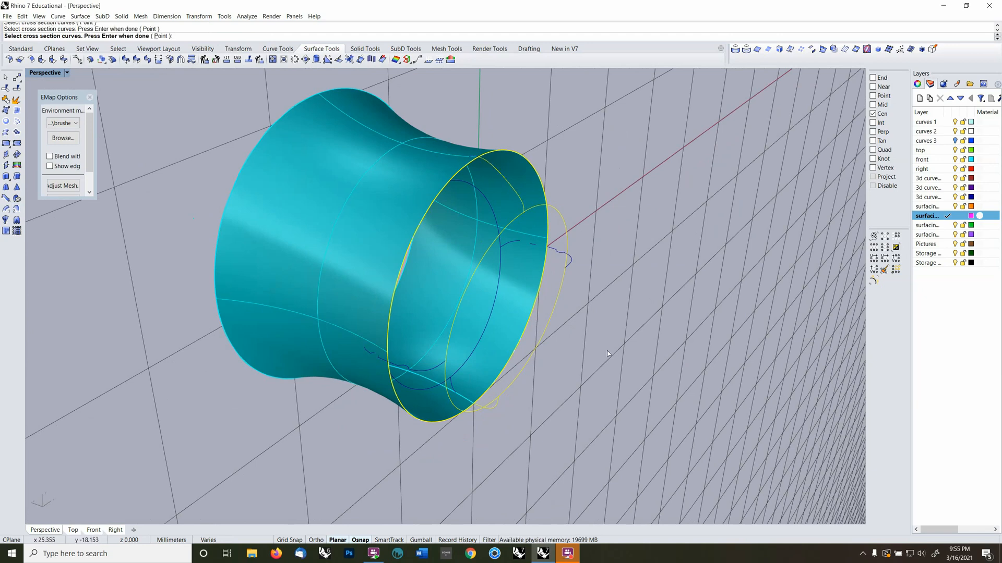
key(Return)
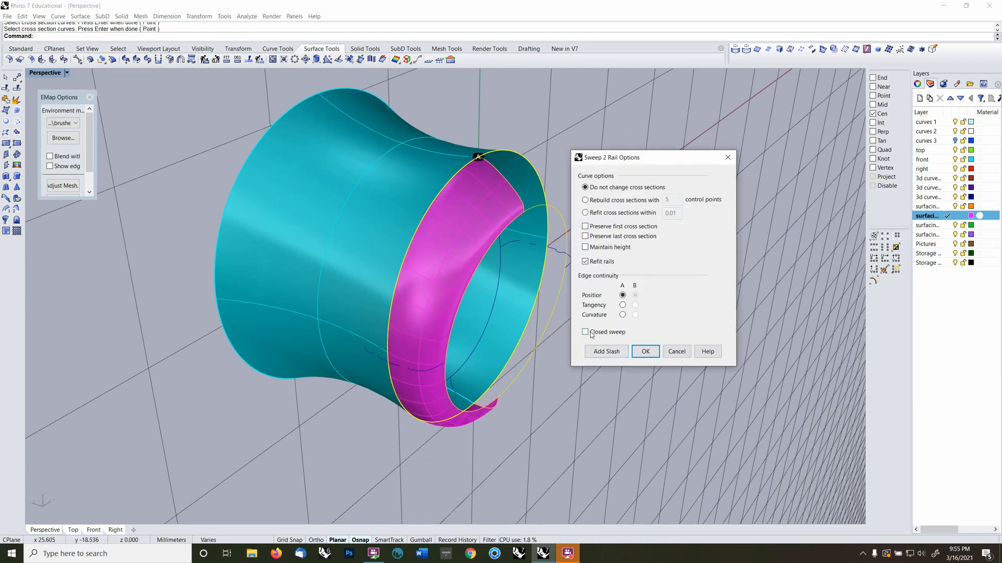
click(586, 332)
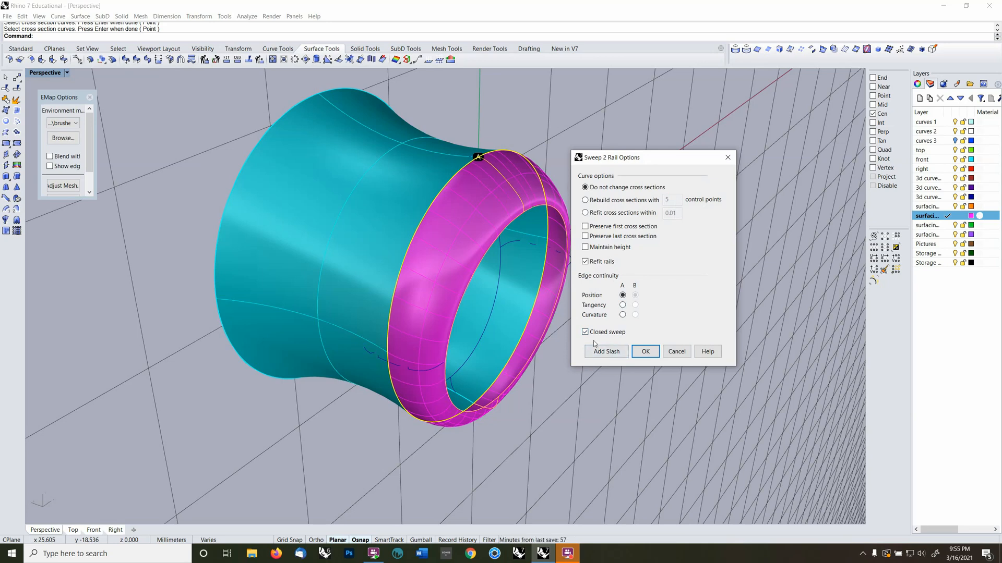
Set the edge continuity at rail A to Curvature and inspect the join between the sweep preview and the loft
click(622, 306)
click(622, 315)
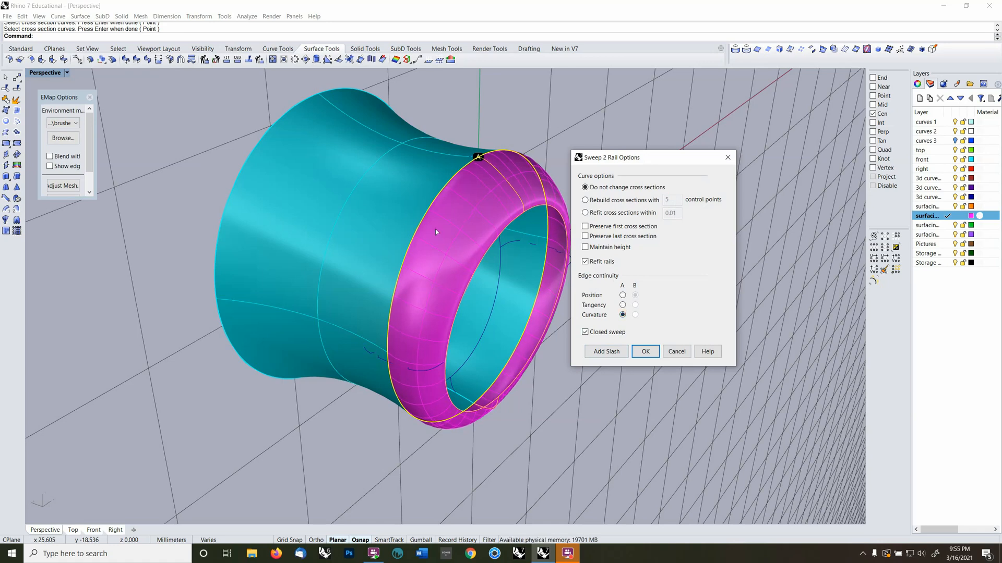
scroll(436, 232, up, 4)
shift+right_drag(430, 233, 409, 258)
scroll(409, 258, down, 5)
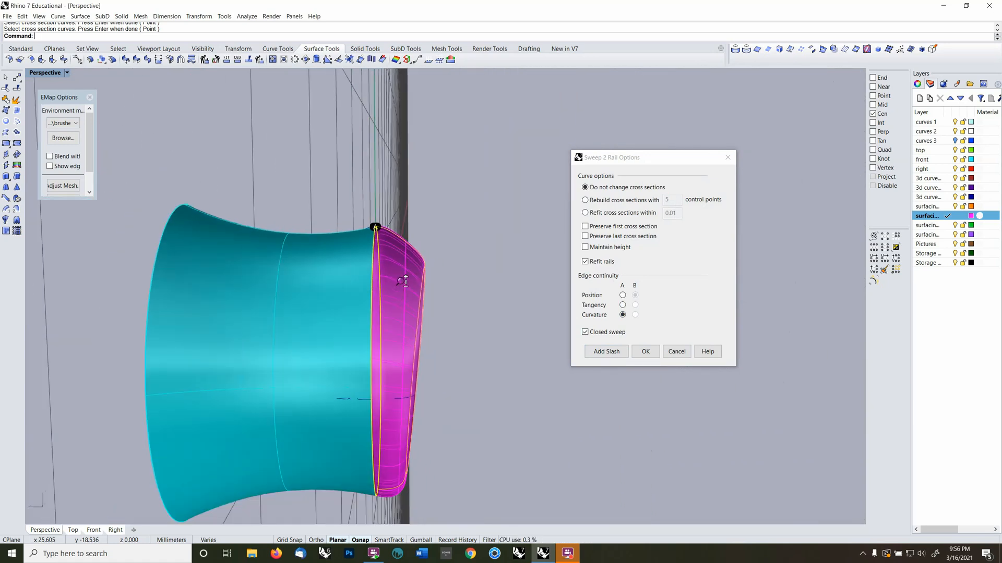
Create the closed two-rail sweep with its current options and look over the new surface
scroll(403, 281, down, 2)
right_drag(417, 370, 462, 354)
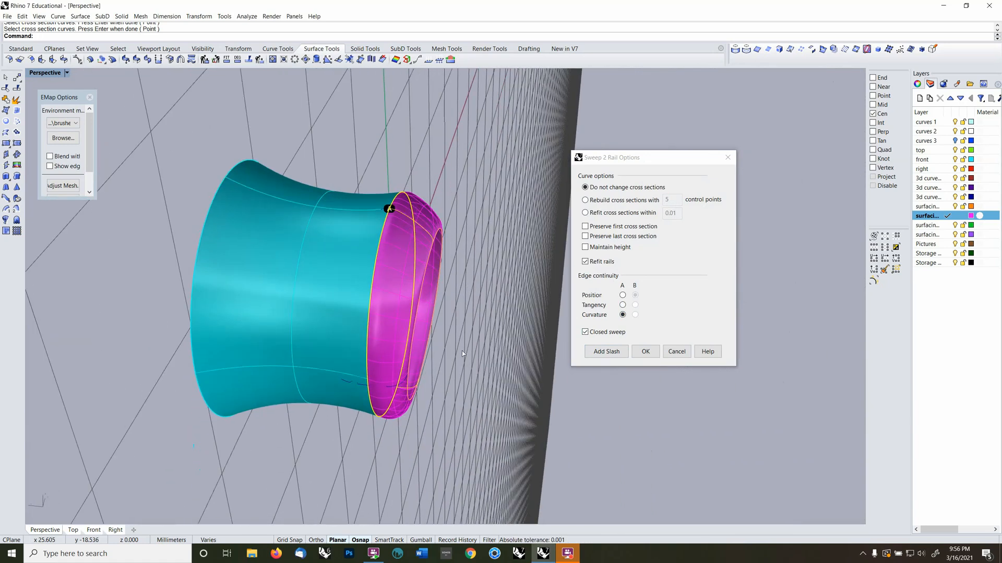
click(646, 351)
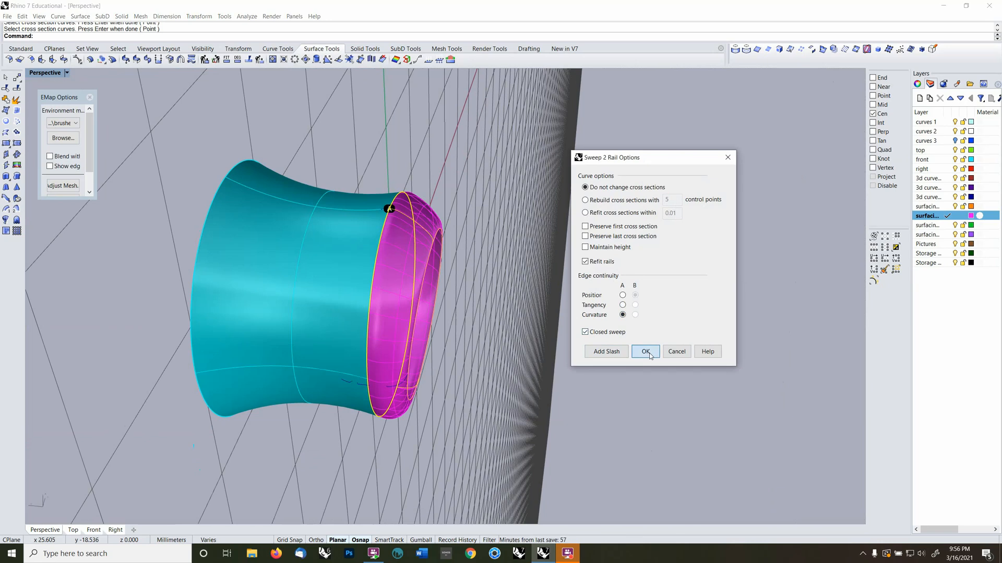
right_drag(464, 346, 412, 348)
ctrl+right_drag(465, 241, 475, 209)
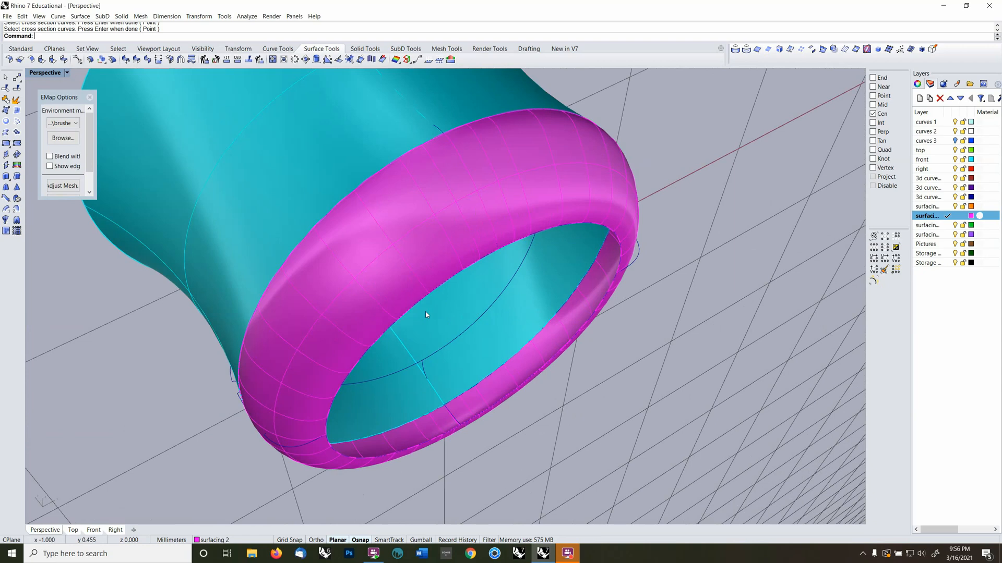
Join the swept surface and the loft into one polysurface, accepting the loss of history
mouse_move(424, 311)
right_down()
mouse_move(436, 324)
mouse_move(446, 313)
mouse_move(423, 327)
right_up()
click(401, 334)
click(311, 329)
scroll(344, 323, down, 5)
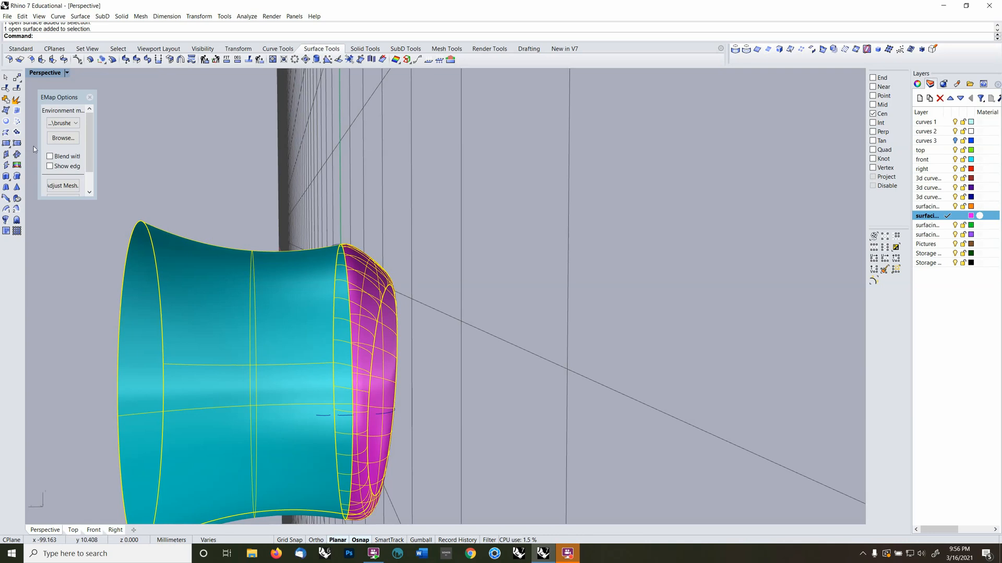
click(6, 99)
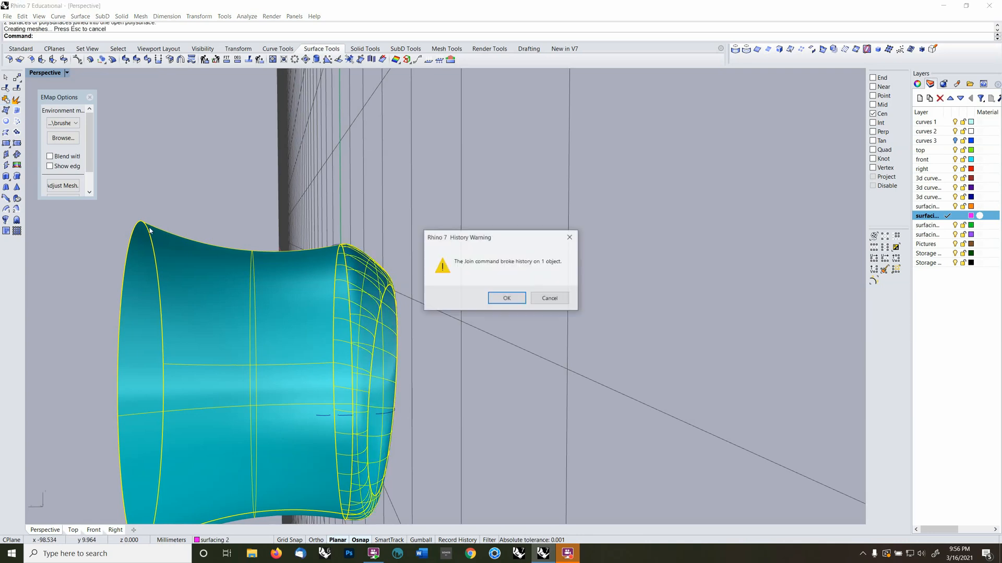
click(513, 297)
Run the EMap environment map analysis on the joined surfaces and examine the reflections across the seam between sweep and loft
text(EMap)
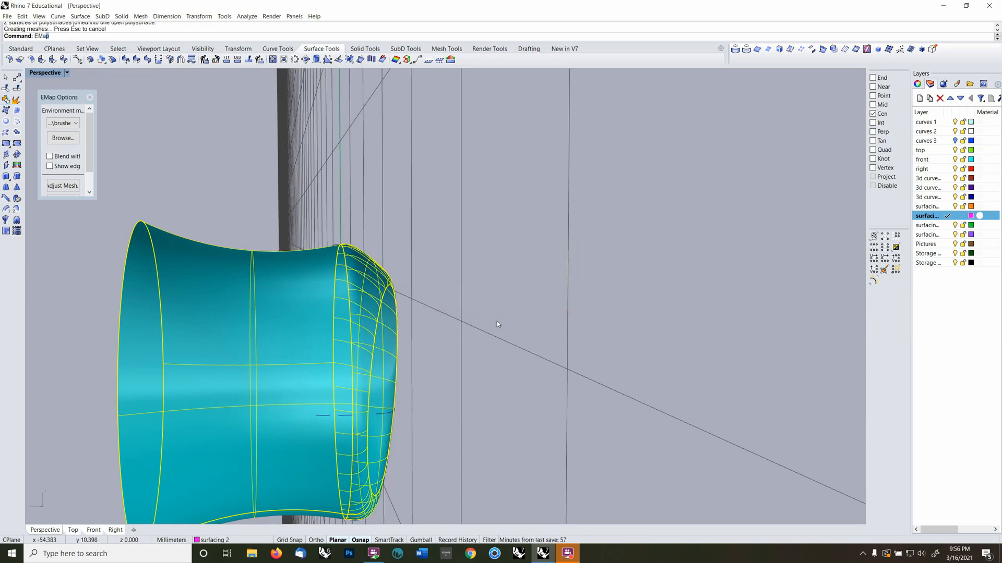
key(Return)
right_drag(497, 323, 395, 295)
scroll(395, 296, up, 6)
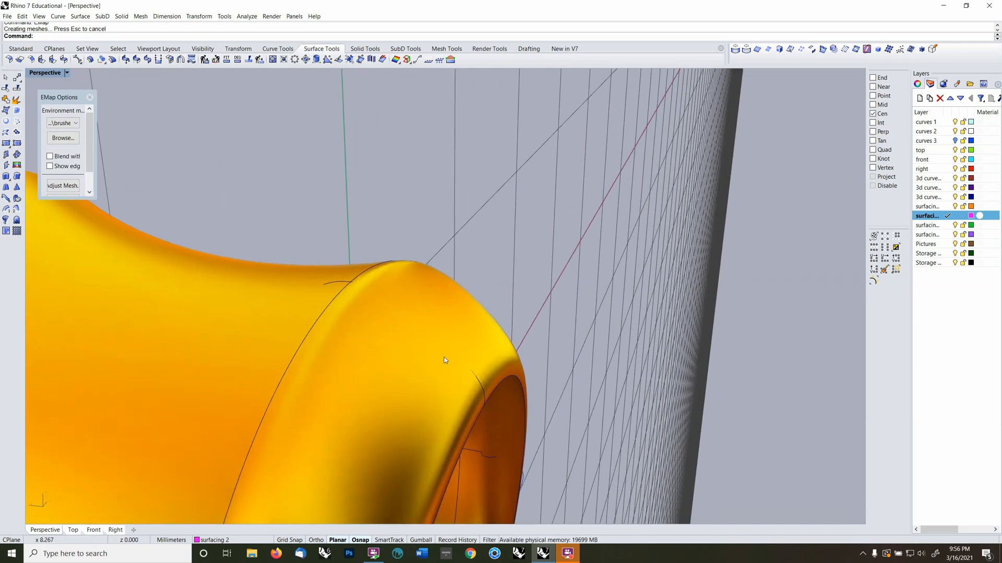
click(465, 365)
click(495, 386)
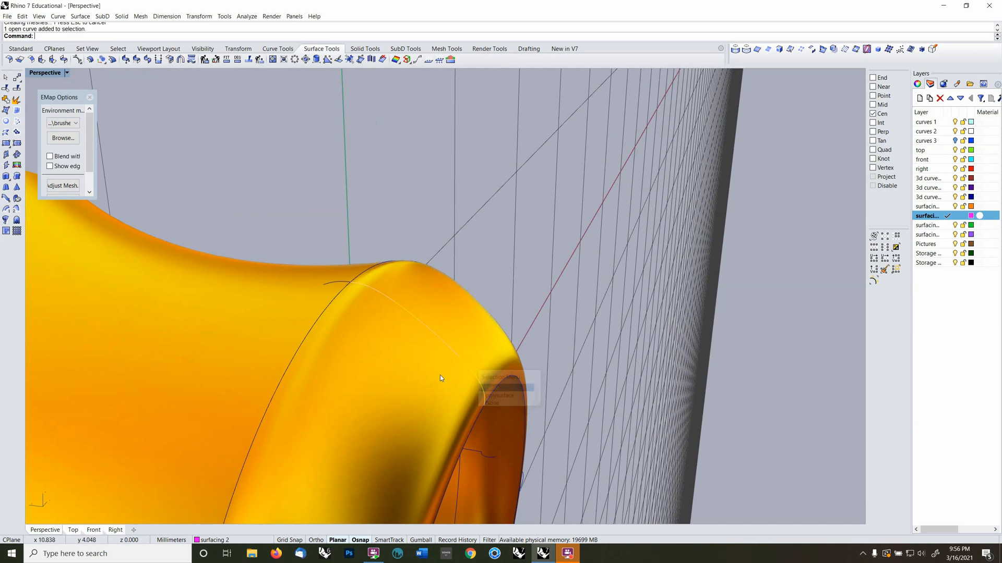
right_drag(439, 375, 374, 304)
scroll(374, 304, down, 5)
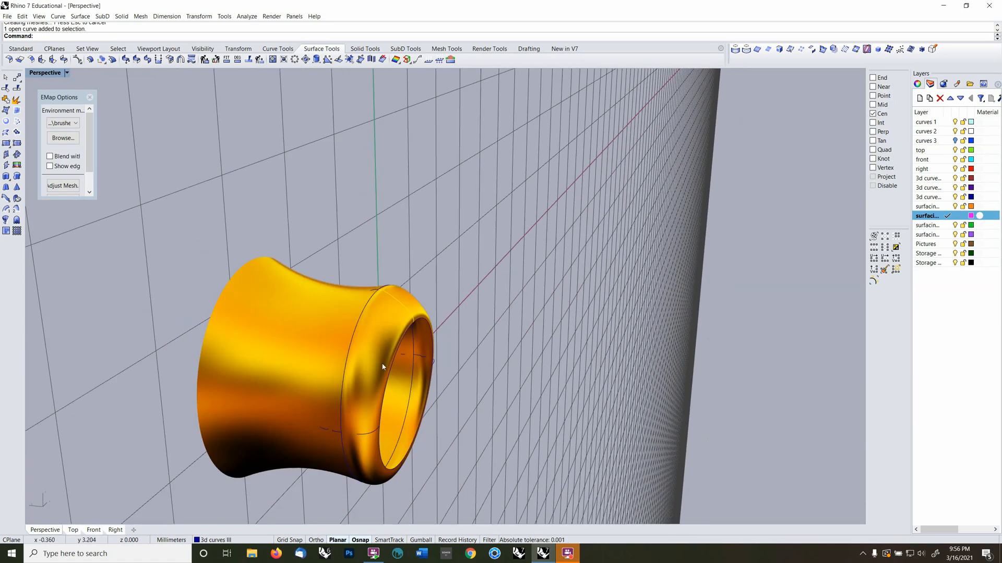
key(Escape)
scroll(405, 298, up, 3)
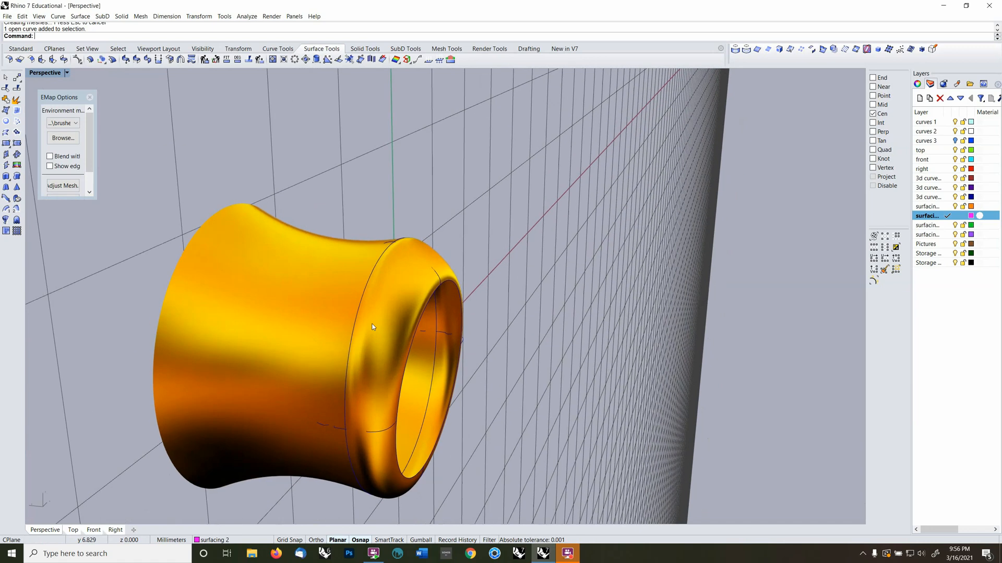
right_drag(360, 299, 401, 291)
right_drag(430, 252, 396, 329)
Undo the join and delete the swept surface, keeping the loft and the curves
key(ctrl+z)
click(533, 271)
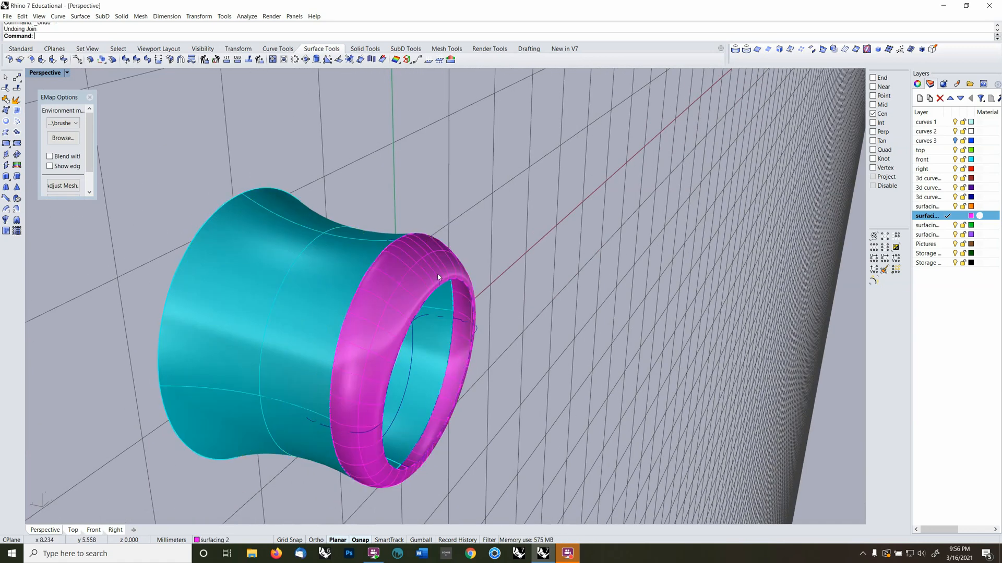
click(423, 285)
click(421, 283)
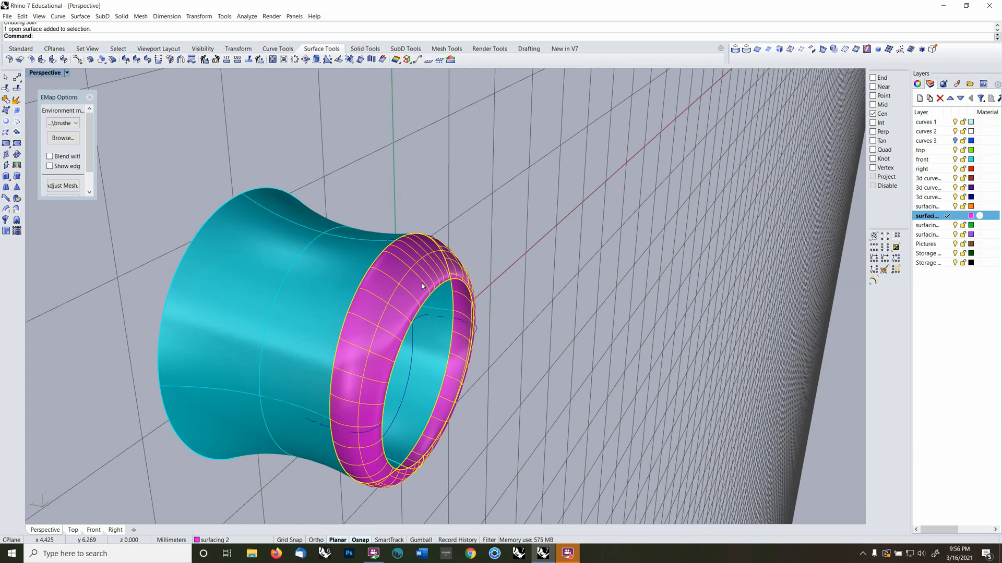
key(Delete)
Start a surface from a curve network using the loft's surface edge and the circle farthest from the loft
right_drag(443, 293, 466, 370)
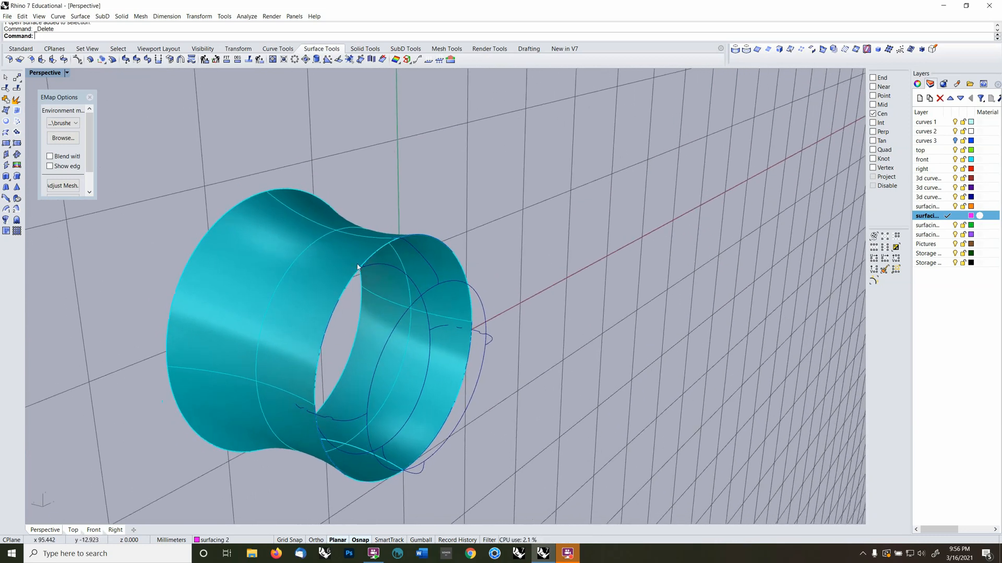
click(17, 122)
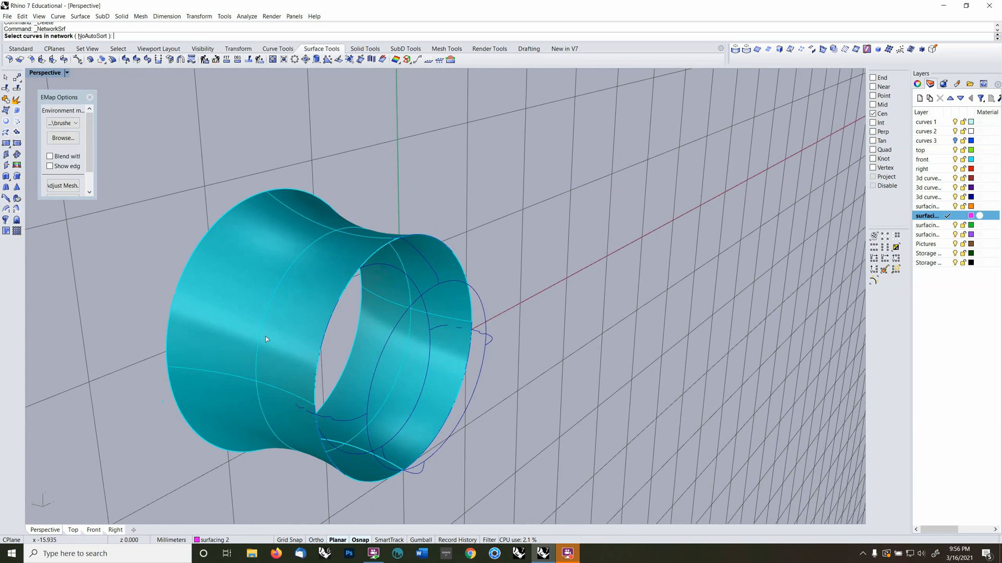
click(317, 362)
click(317, 362)
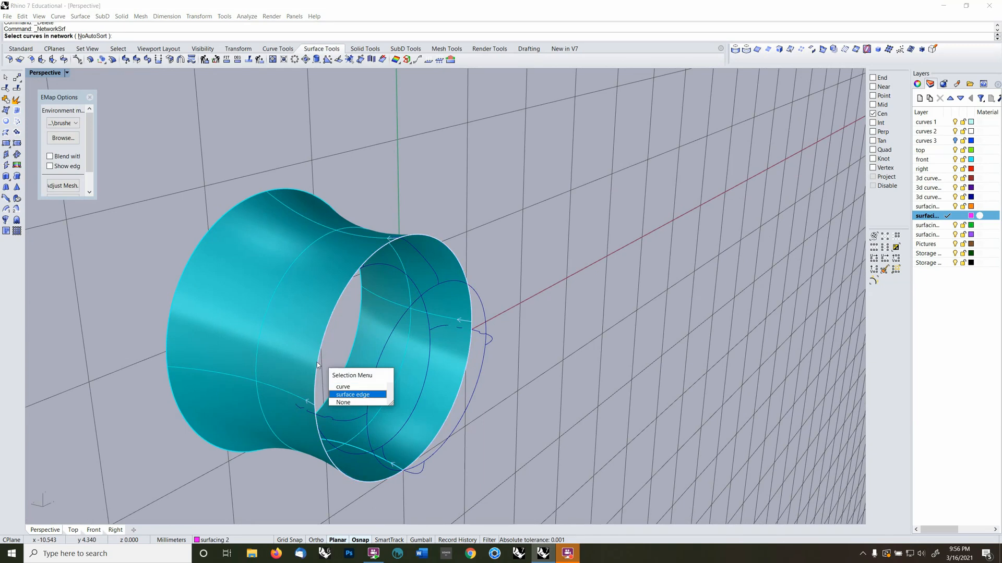
right_click(317, 362)
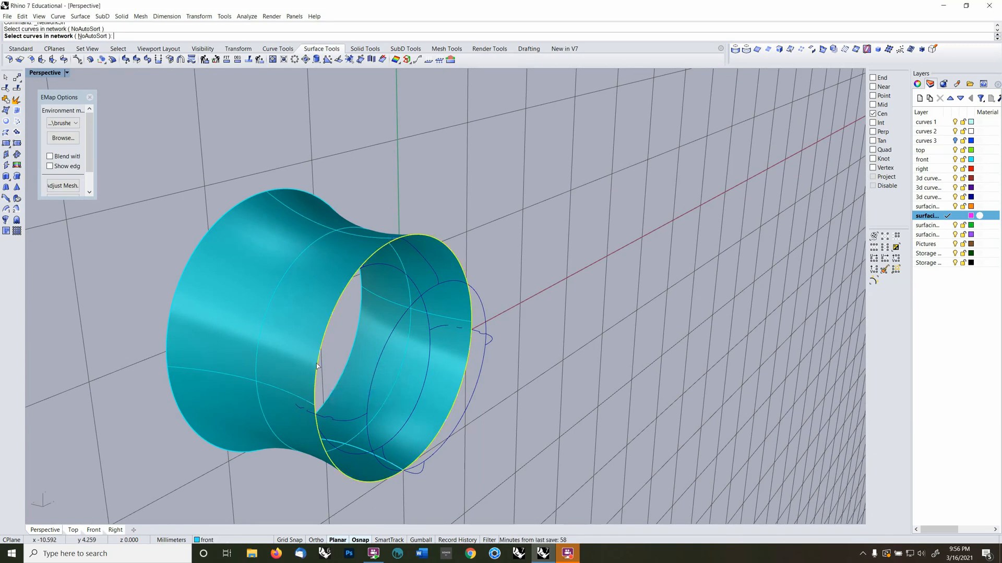
click(373, 390)
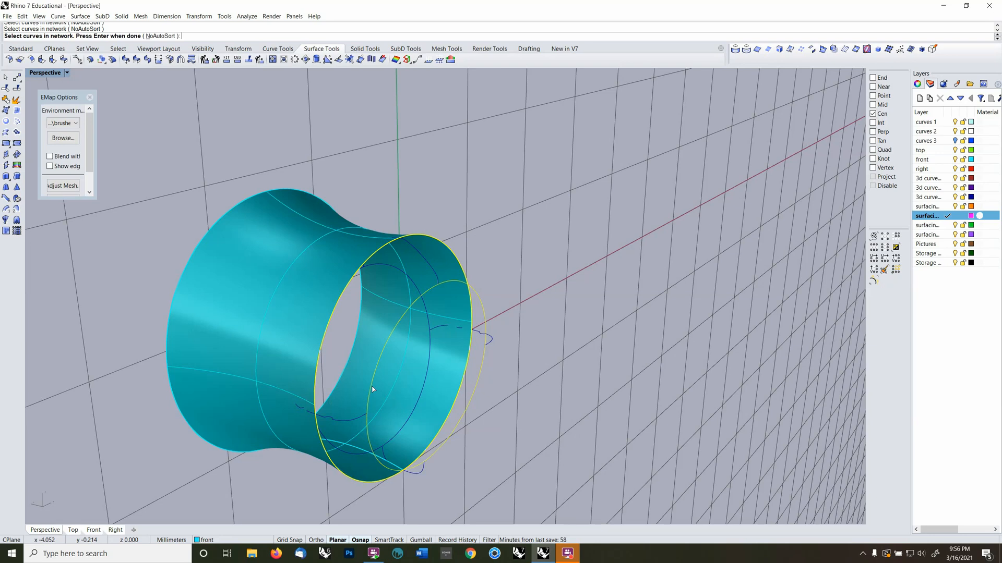
Add the four profile curves between the loft's edge and the far circle to the network and finish the selection
click(431, 270)
click(493, 342)
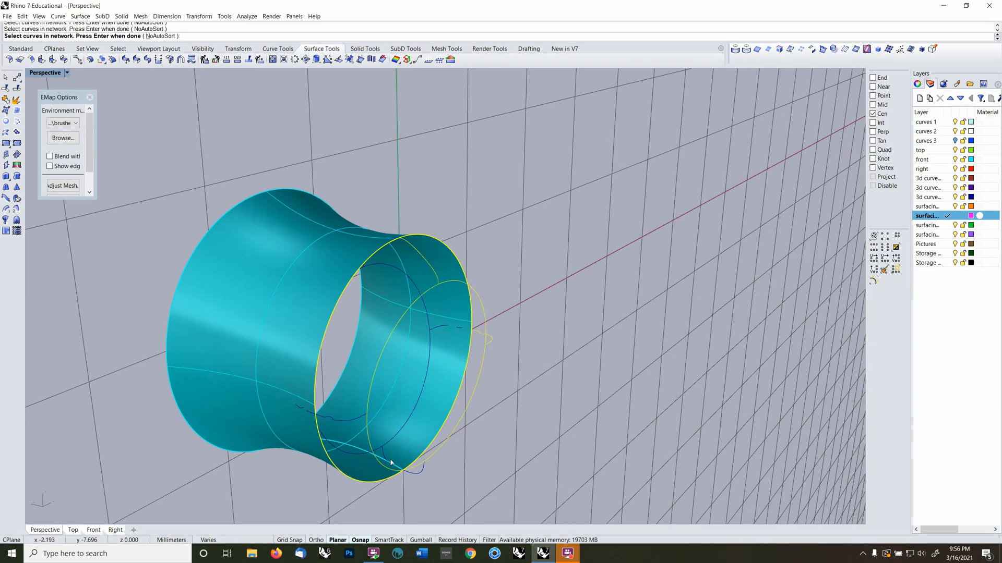
click(345, 420)
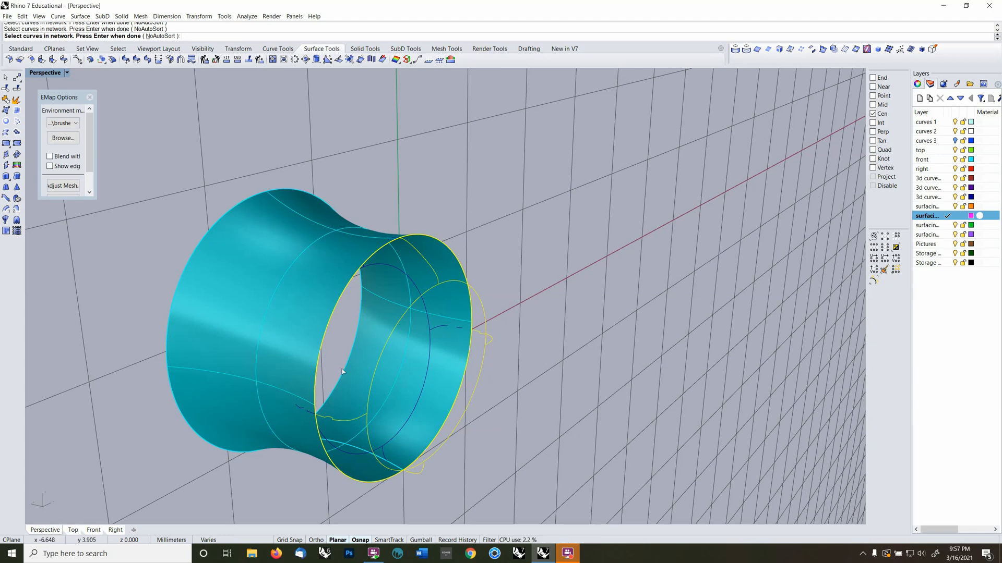
right_drag(486, 392, 500, 398)
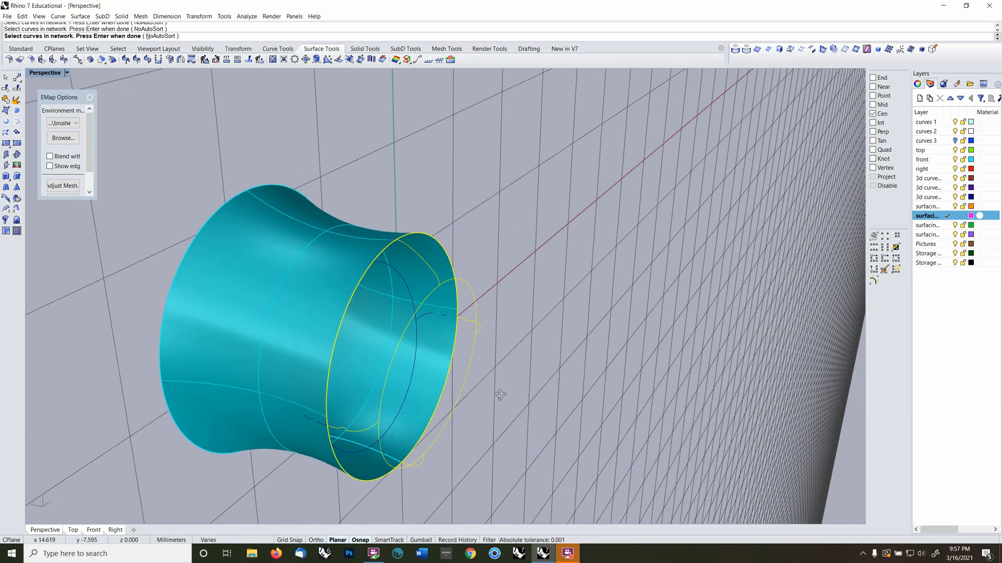
key(Return)
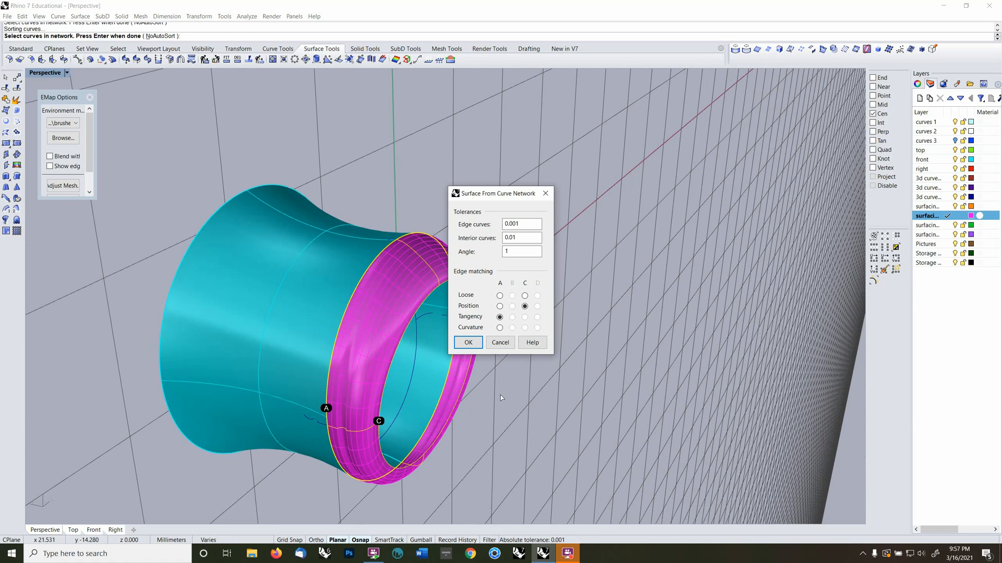
Set the edge matching at edge A to Curvature and create the network surface
click(499, 329)
scroll(355, 389, up, 4)
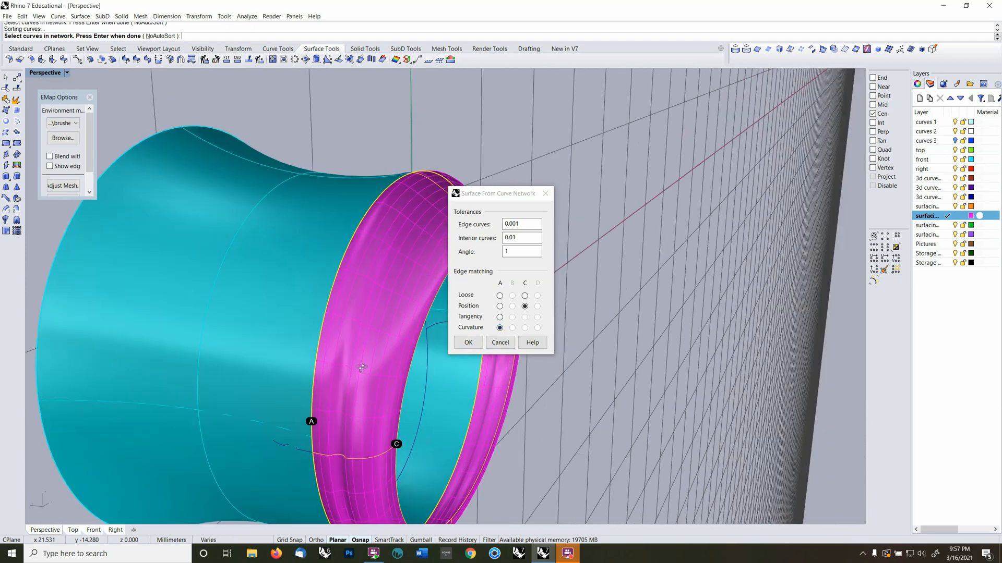
right_drag(362, 368, 341, 334)
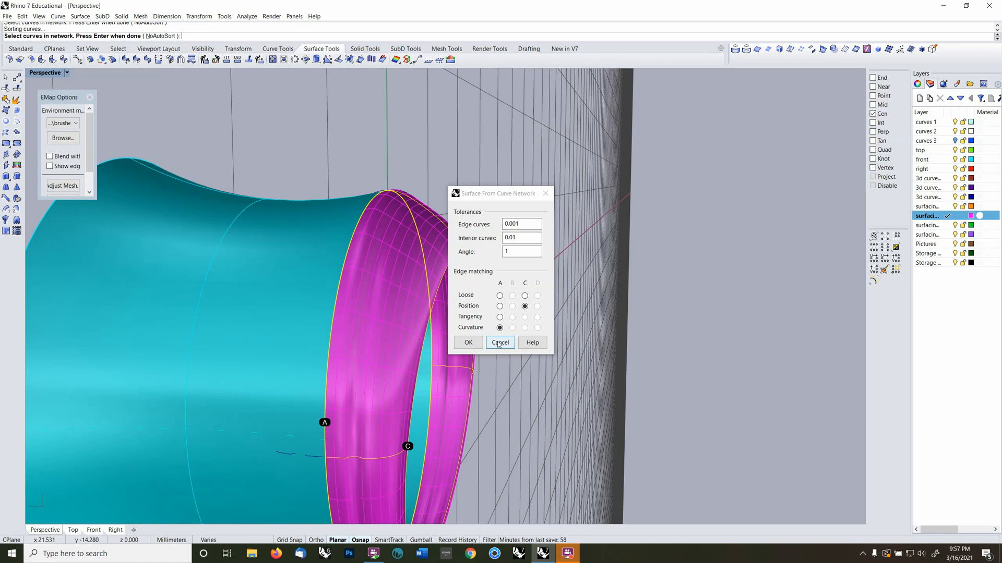
click(467, 343)
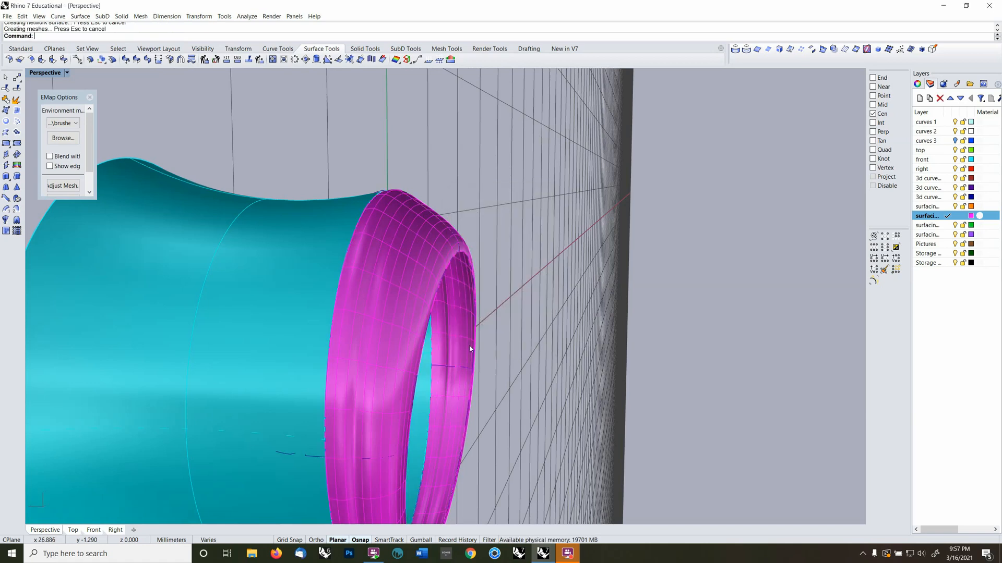
Join the network surface and the loft into one polysurface, accepting the loss of history
right_drag(473, 349, 425, 358)
click(396, 306)
shift+click(326, 331)
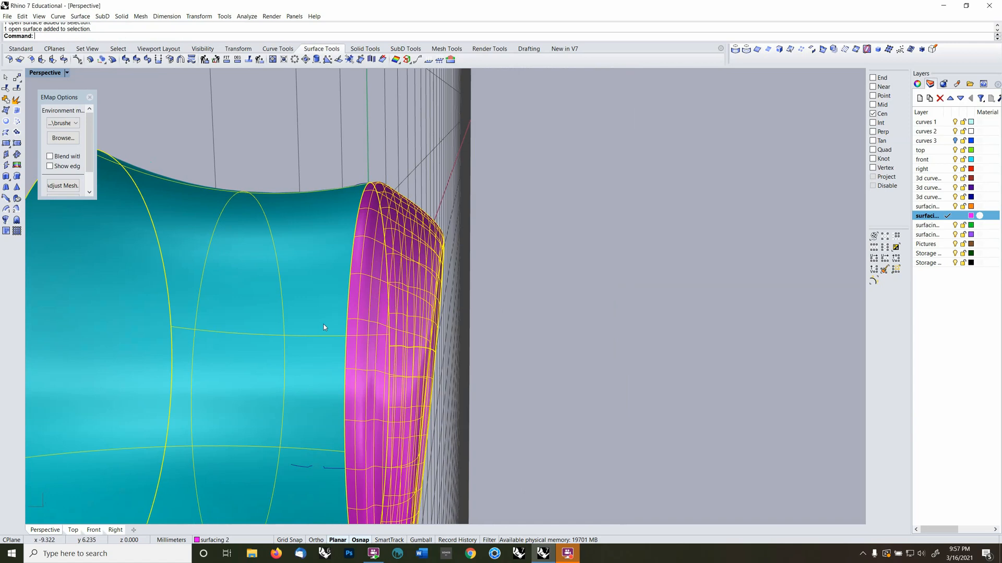
click(6, 99)
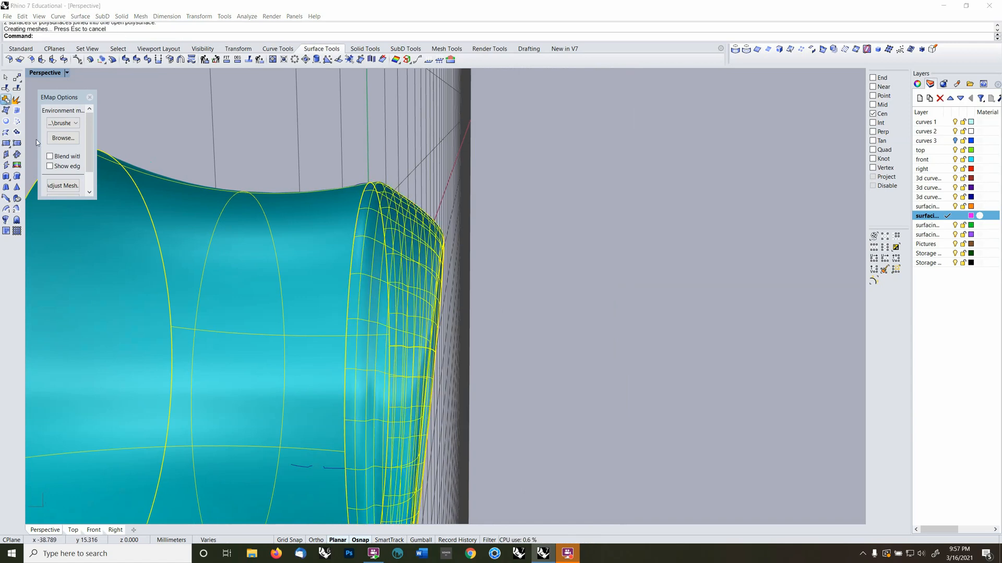
click(505, 298)
Run the EMap environment map analysis on the joined ring and examine how the reflections flow across the network surface
scroll(499, 307, down, 3)
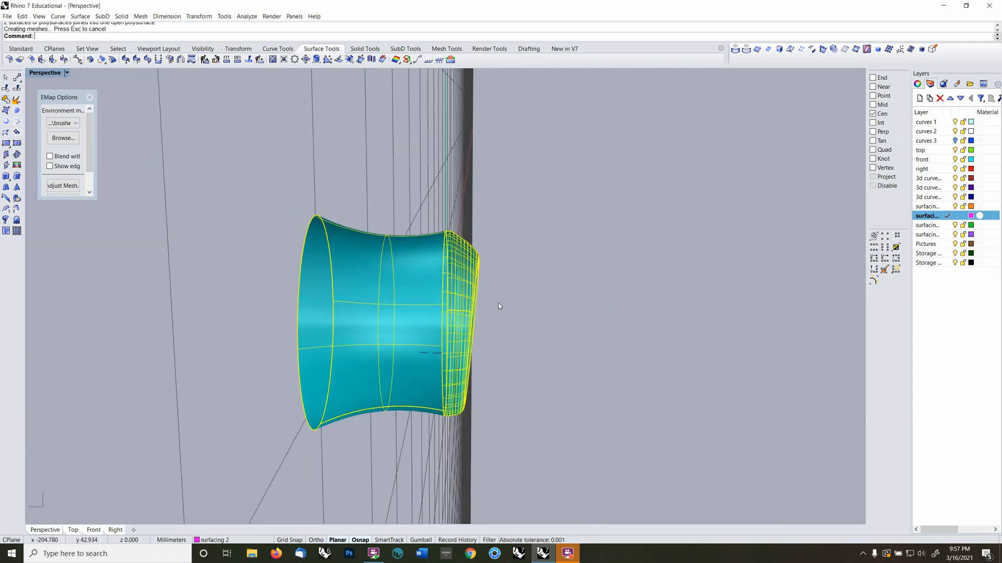
text(emap)
key(Return)
click(508, 315)
right_drag(534, 322, 551, 246)
scroll(551, 246, up, 2)
Hide the 3d curves III layer for an unobstructed look at the reflections and end the environment map analysis
click(954, 197)
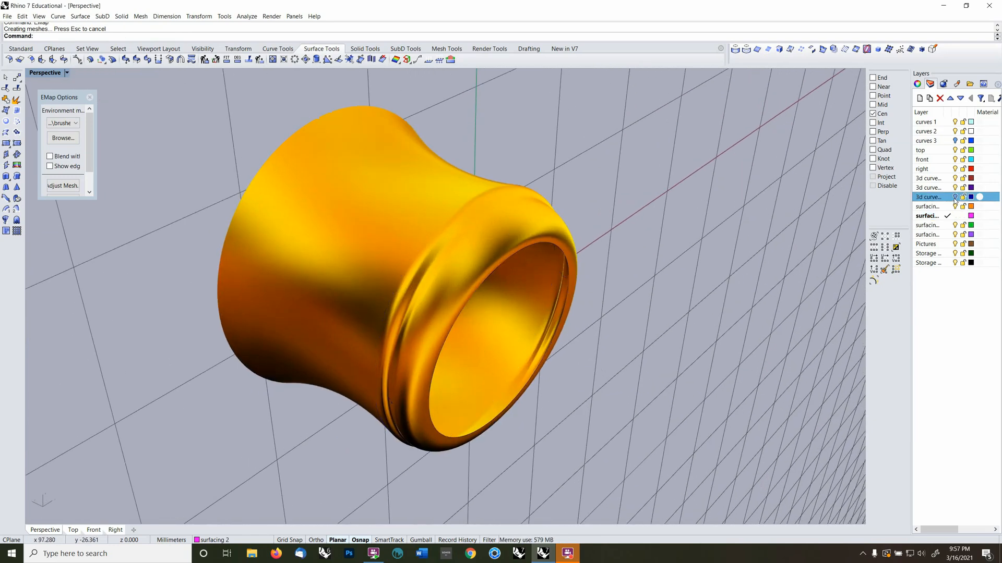
right_drag(403, 362, 465, 307)
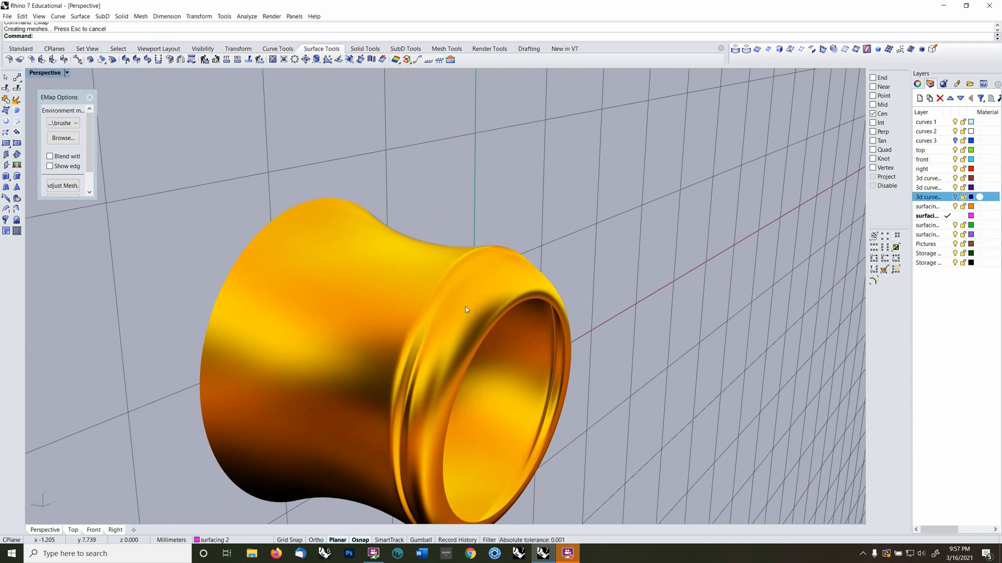
click(89, 98)
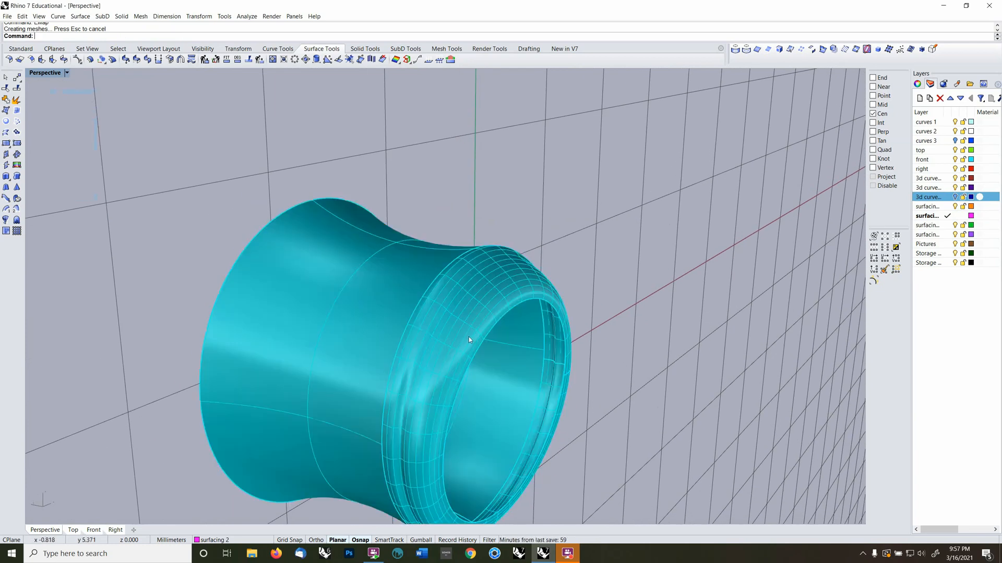
scroll(481, 303, down, 5)
Reset the construction plane to World Top and show the curves 3 layer
click(491, 310)
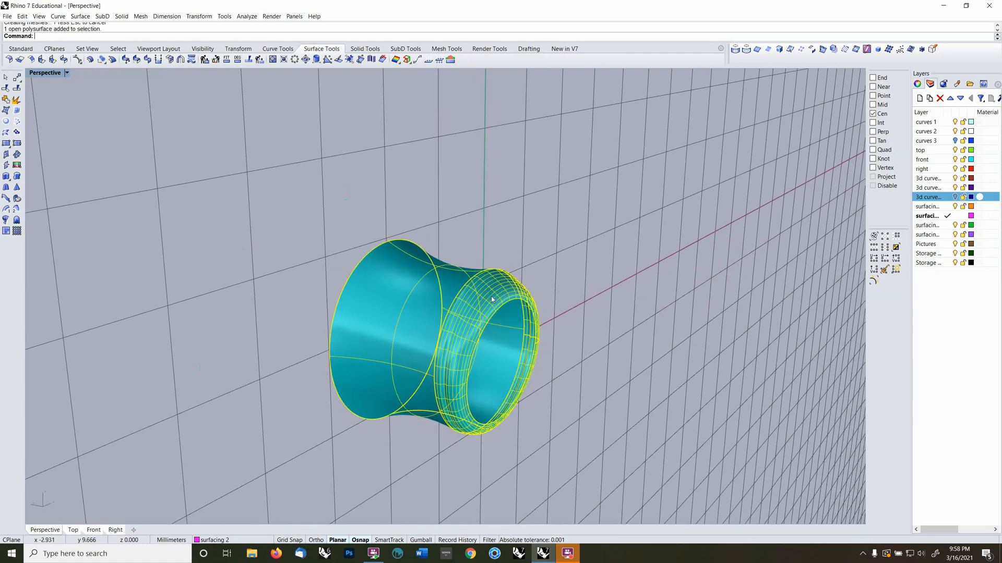
click(563, 286)
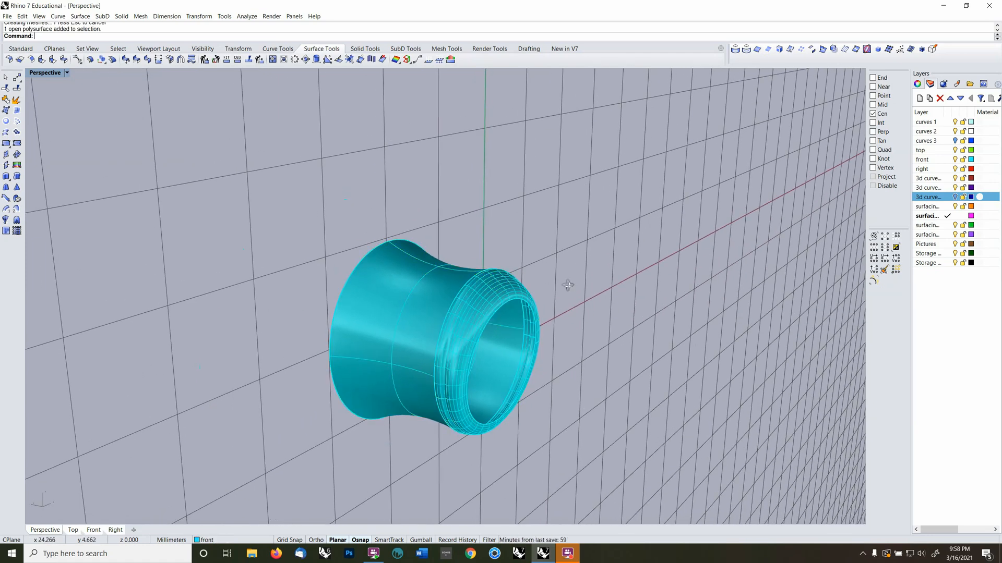
right_drag(562, 287, 567, 304)
key(F3)
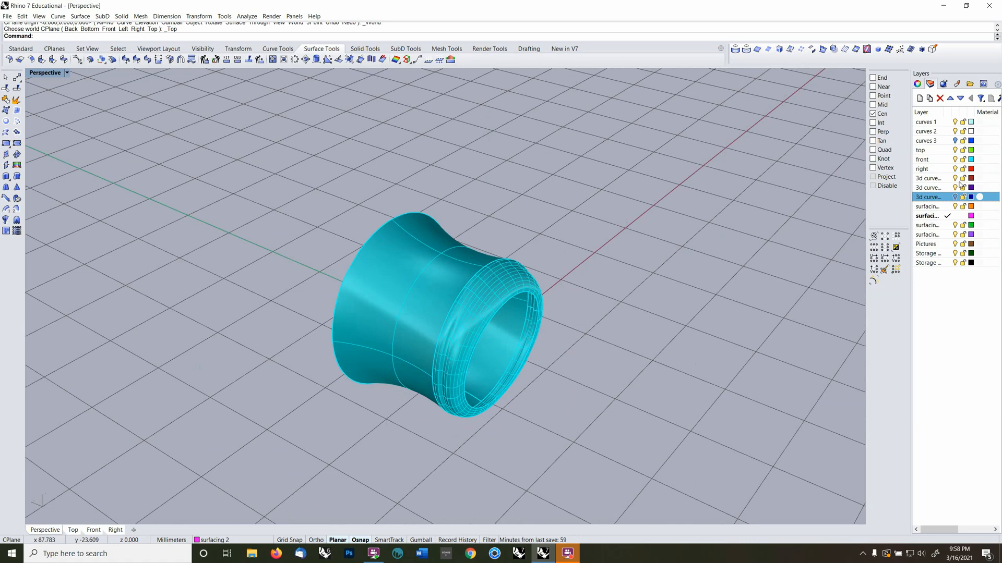
click(954, 141)
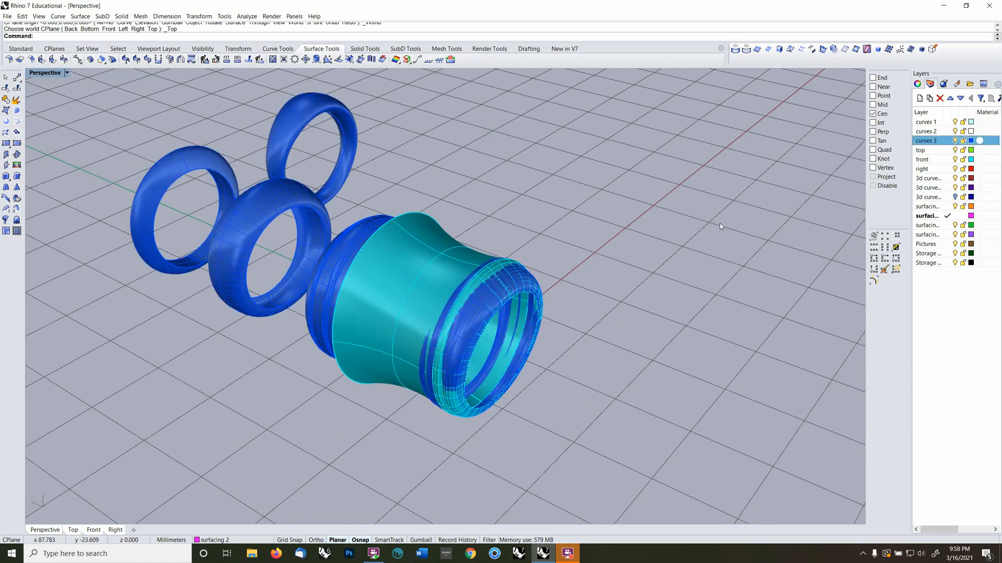
Turn on grid snap and move the joined flared ring clear of the blue rings, extending their row
click(428, 255)
right_drag(428, 255, 446, 277)
text(m)
key(Return)
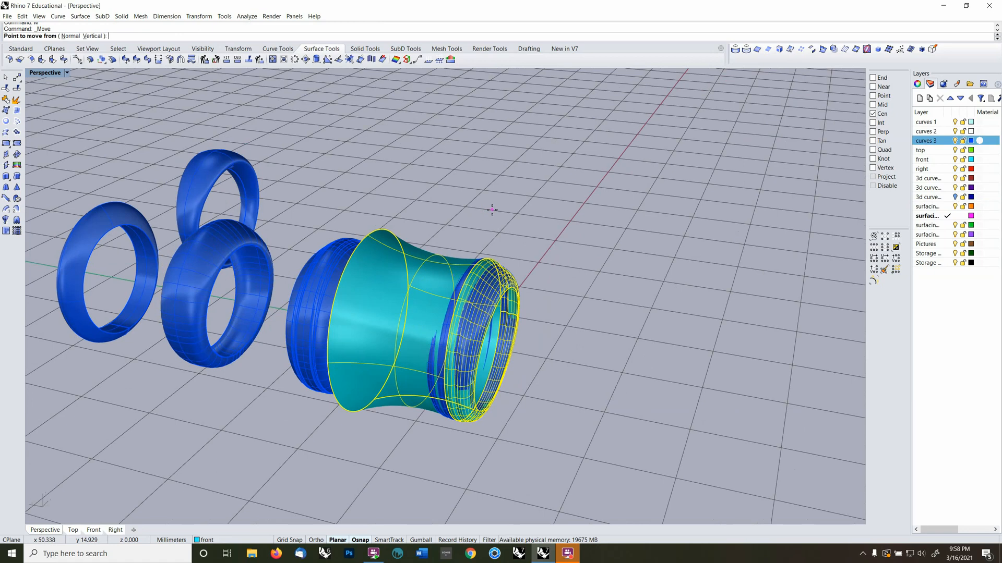
key(F9)
click(465, 207)
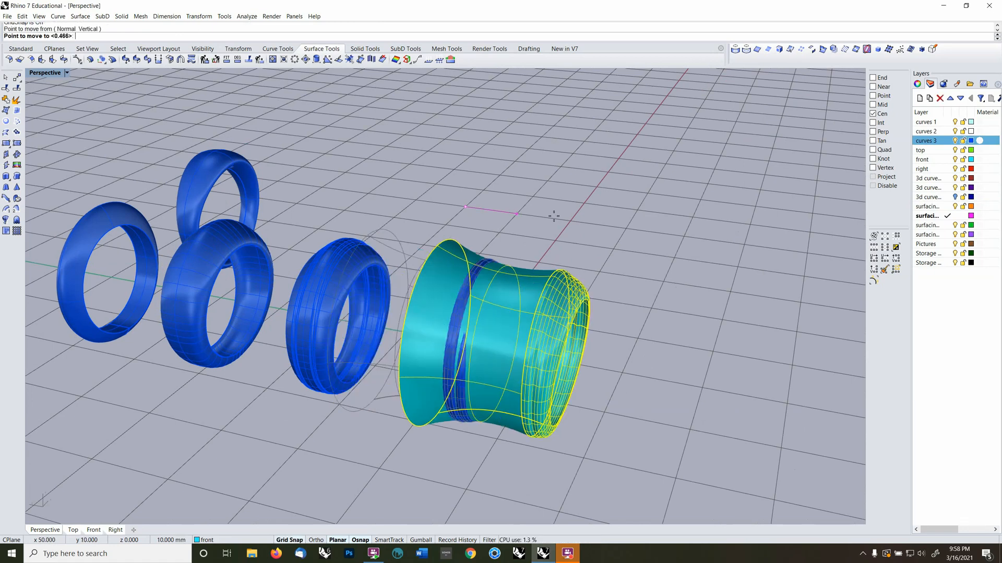
click(642, 232)
right_drag(628, 253, 525, 246)
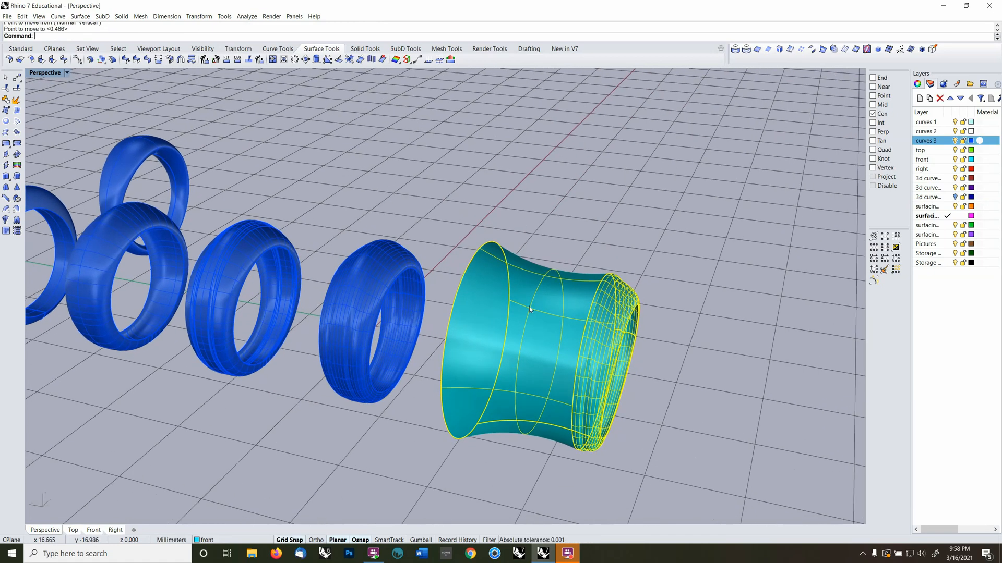
click(568, 266)
scroll(556, 305, up, 3)
click(551, 303)
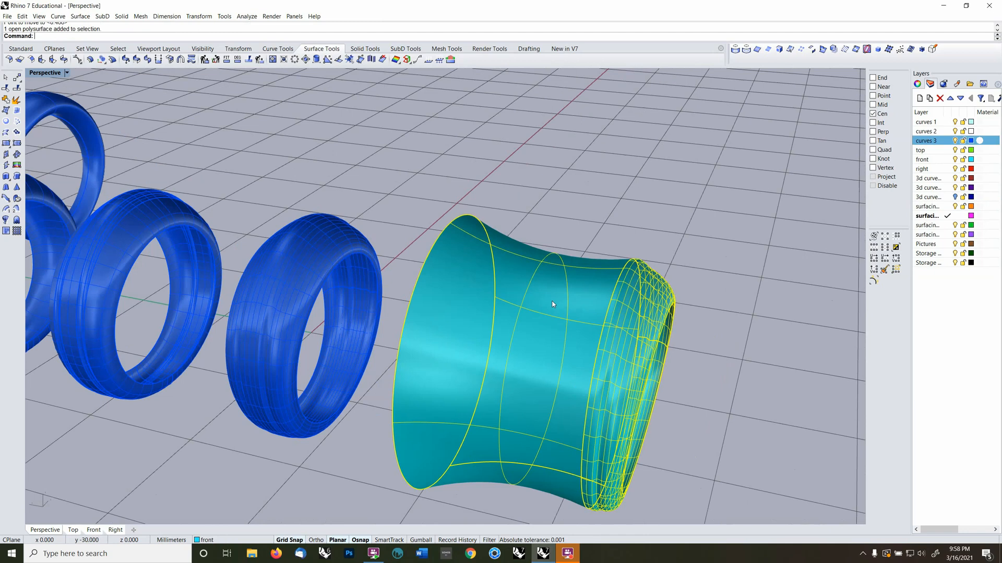
key(F4)
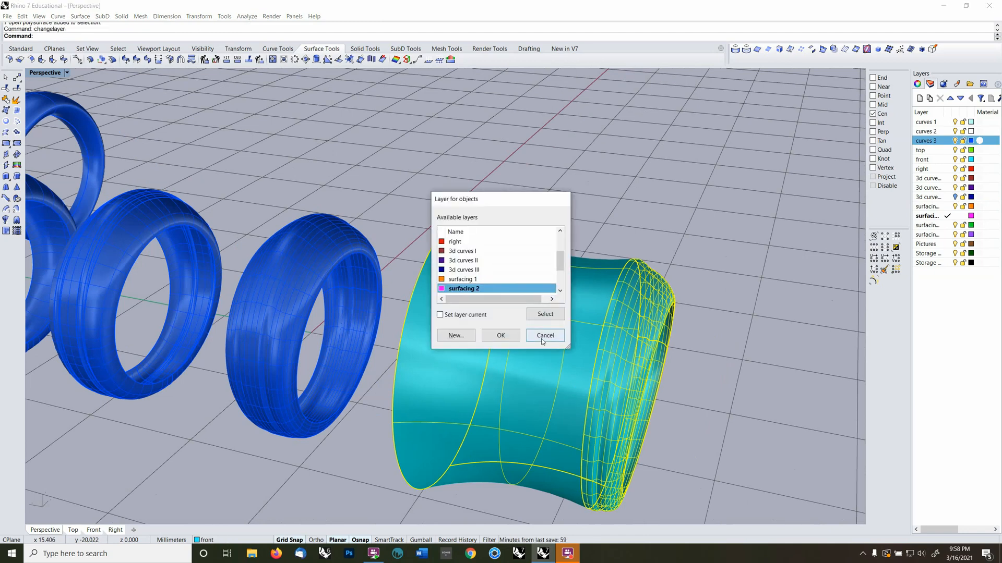
click(542, 341)
Assign the five blue rings to the front layer, leaving the current layer as it is
scroll(485, 306, down, 1)
scroll(484, 307, down, 5)
click(452, 281)
shift+click(411, 275)
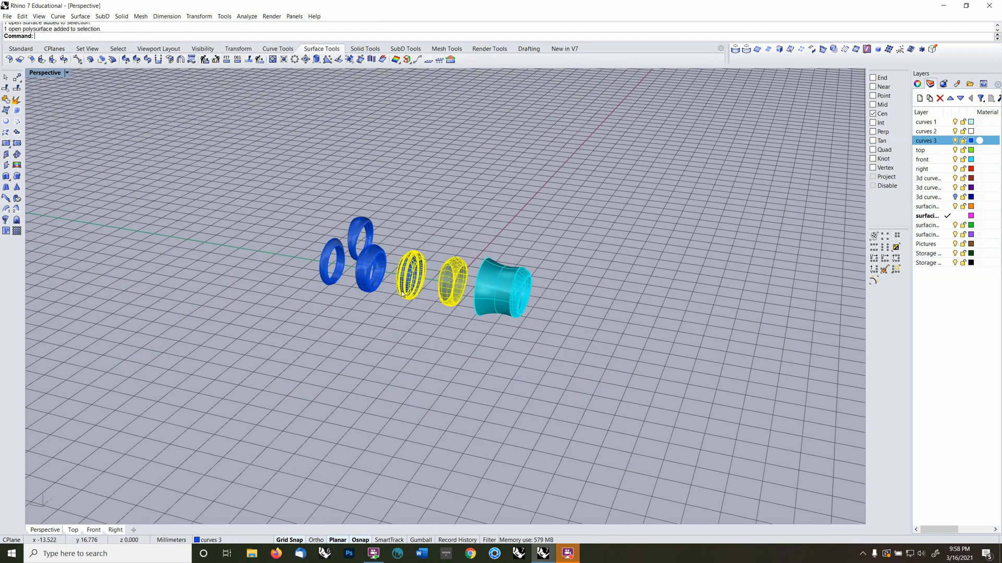
shift+click(365, 256)
shift+click(365, 243)
shift+click(344, 271)
key(F4)
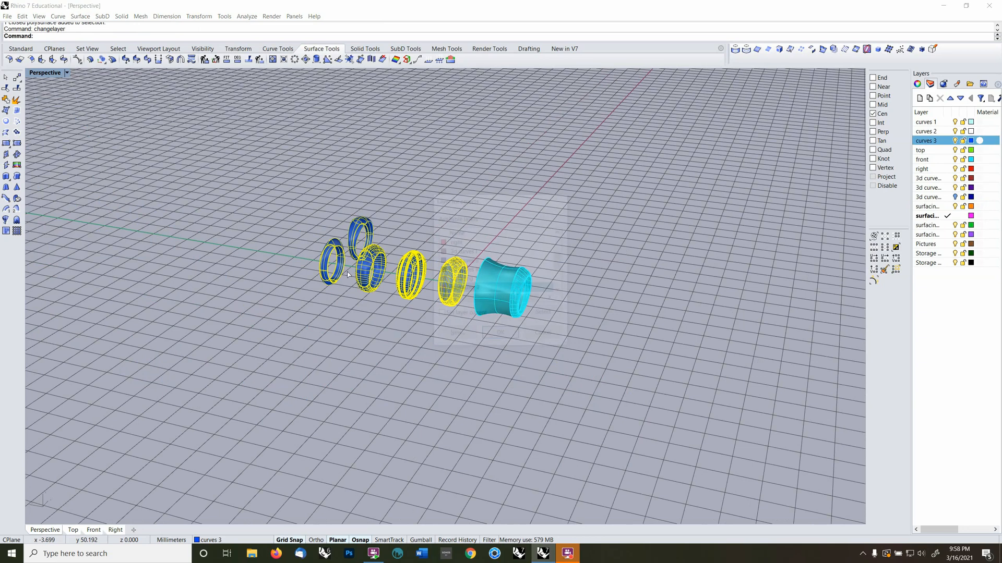
scroll(453, 261, up, 2)
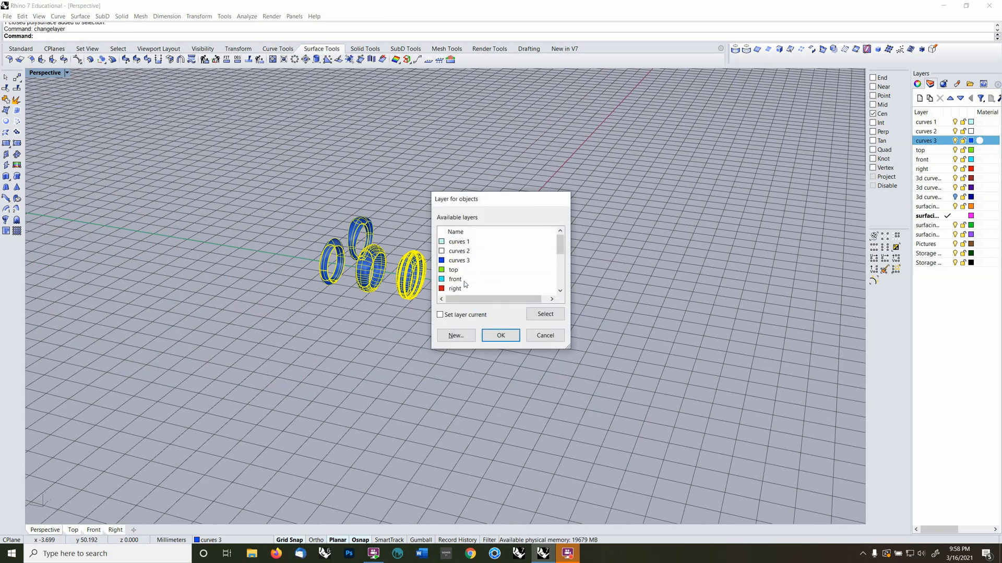
click(455, 279)
click(500, 335)
Run the EMap environment map analysis on all six rings and compare their reflections from a higher angle
scroll(501, 263, up, 3)
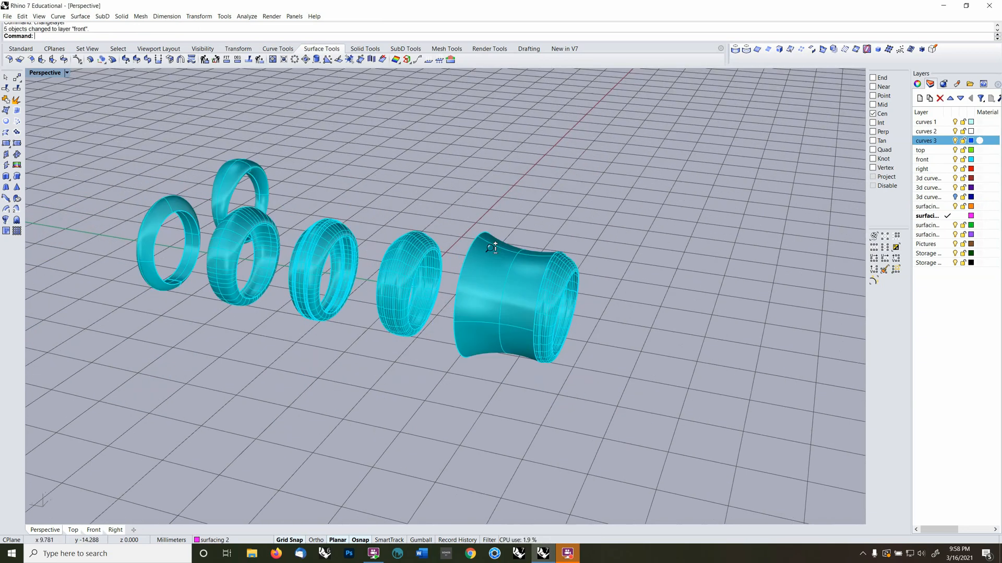
scroll(491, 247, up, 4)
shift+right_drag(475, 255, 537, 270)
scroll(537, 270, down, 5)
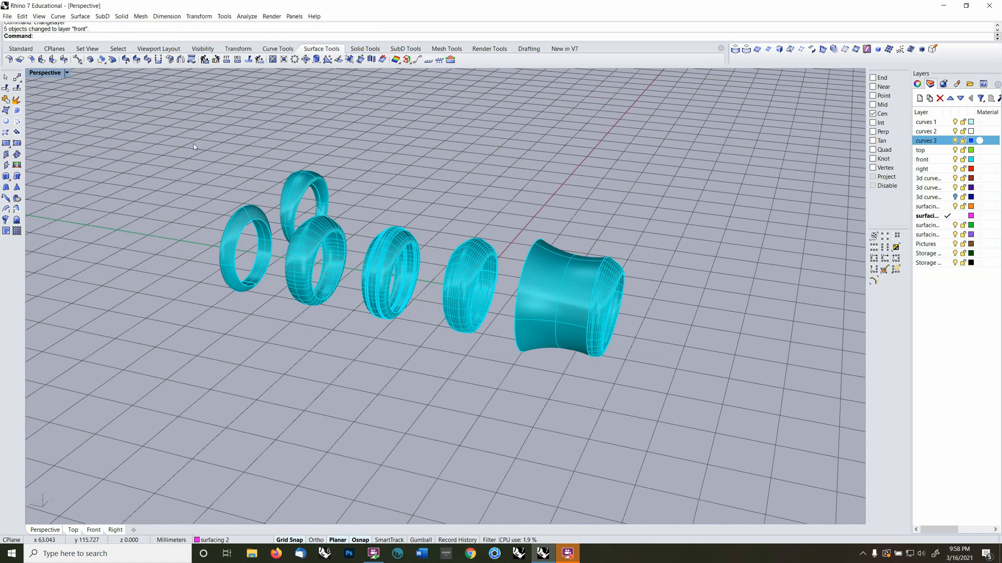
drag(194, 148, 705, 396)
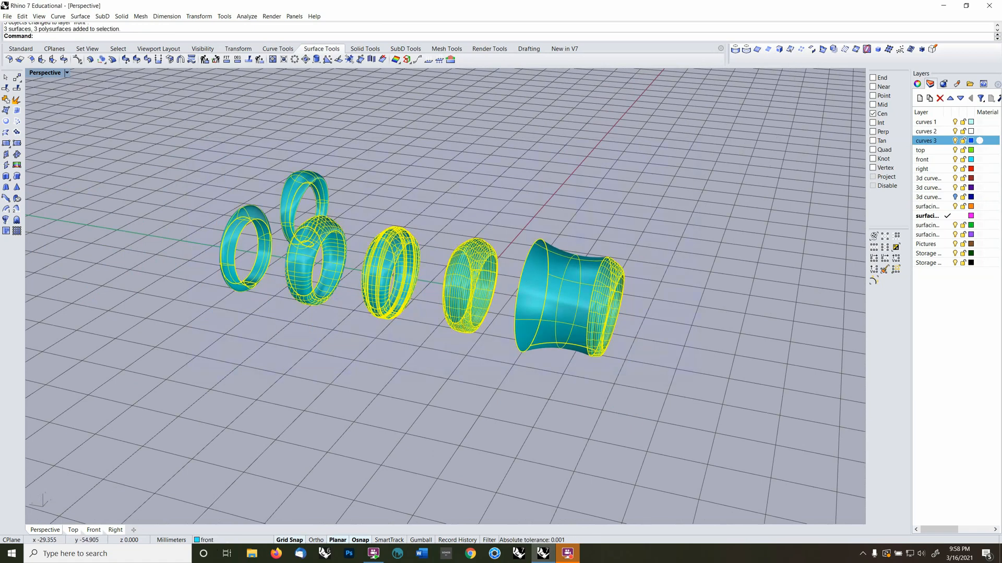
text(emap)
key(Return)
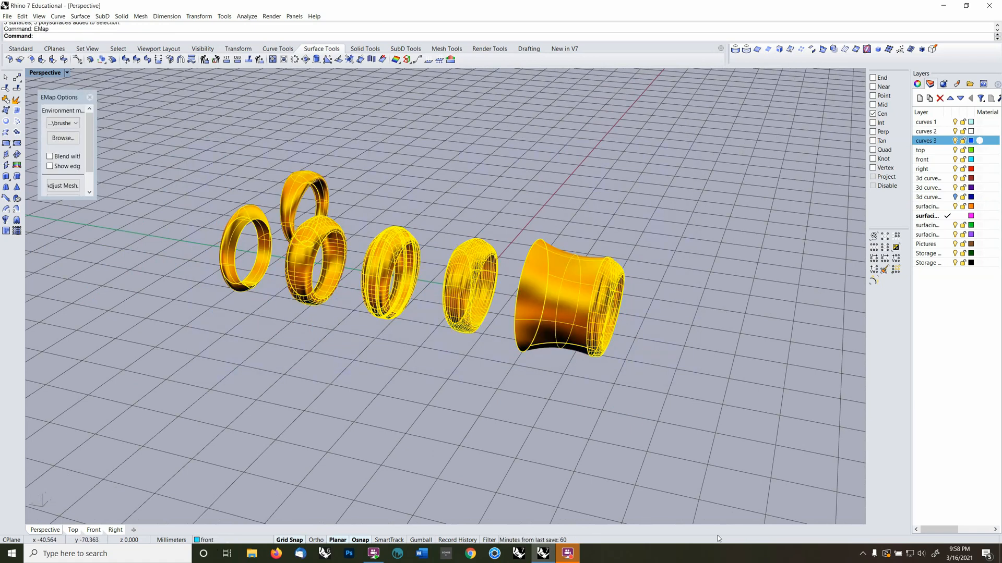
click(580, 437)
right_drag(585, 326, 557, 320)
scroll(586, 289, up, 2)
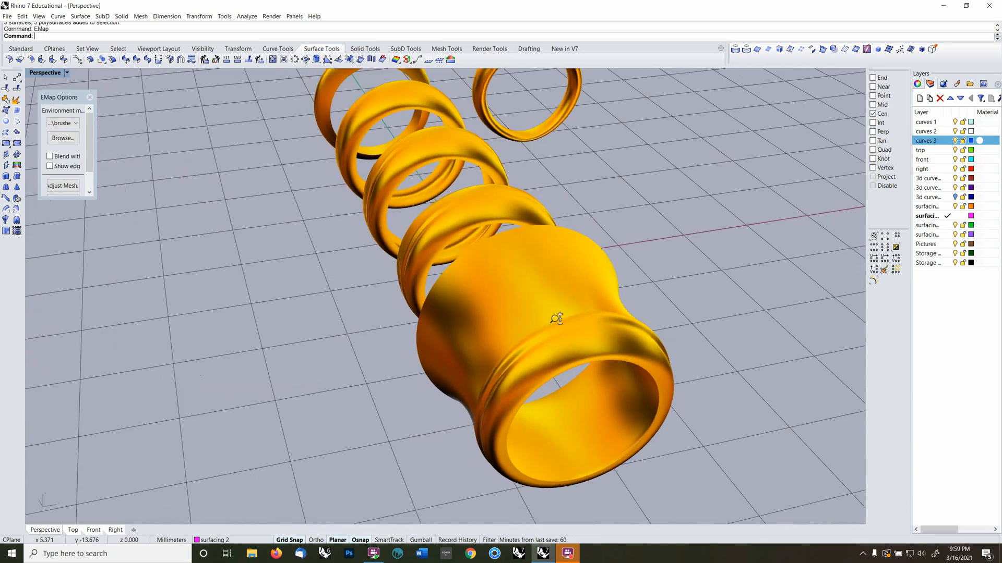
scroll(548, 337, down, 5)
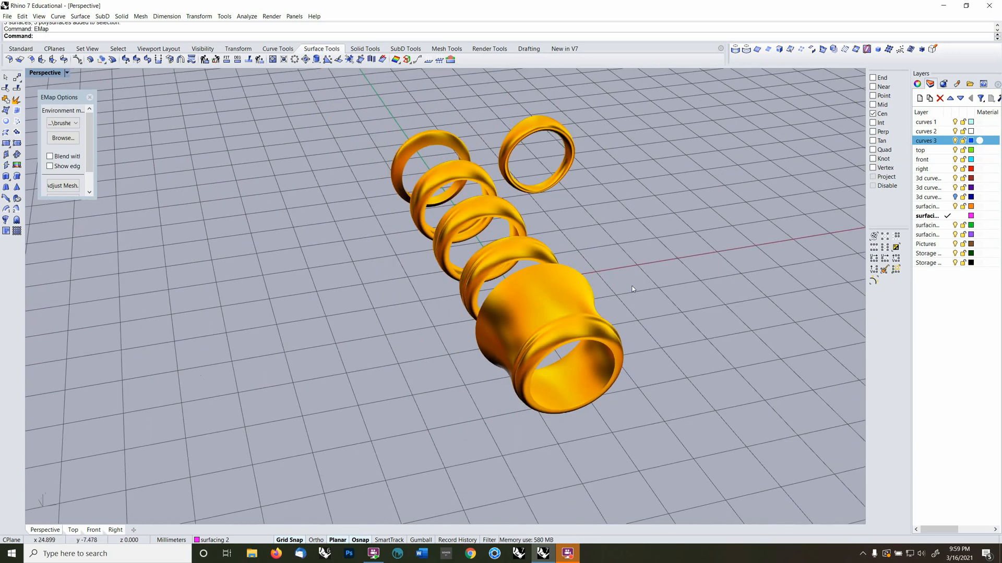
Assign the ring nearest the flared polysurface to the right layer
click(538, 247)
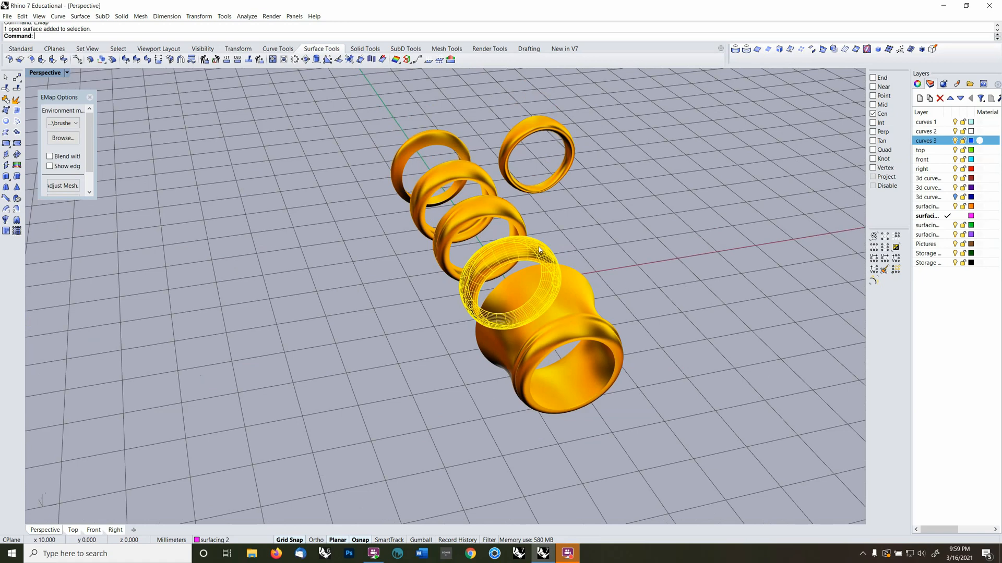
key(F4)
click(467, 243)
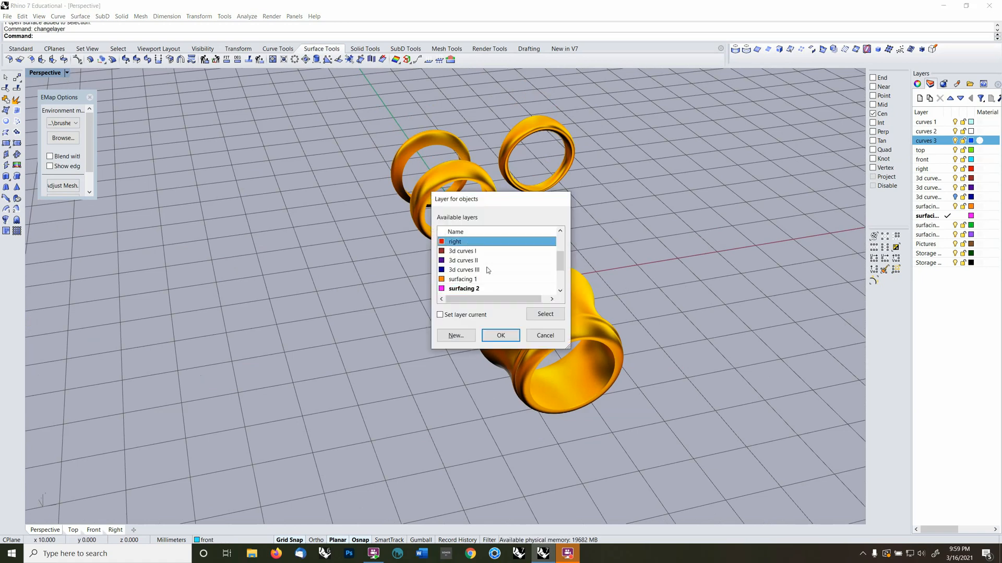
click(499, 335)
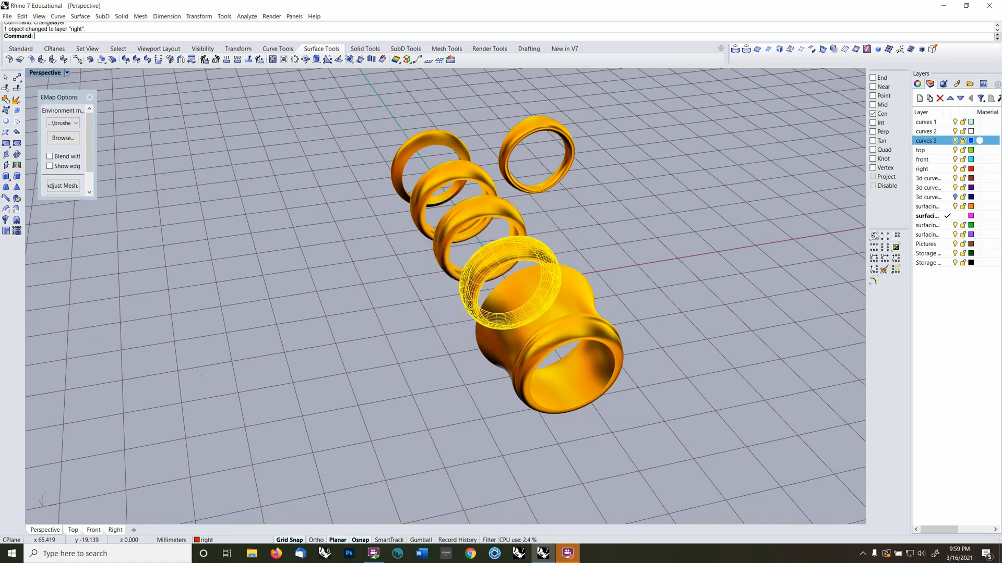
Hide the front layer and show the 3d curves III layer to isolate the remaining ring with its curves
click(955, 160)
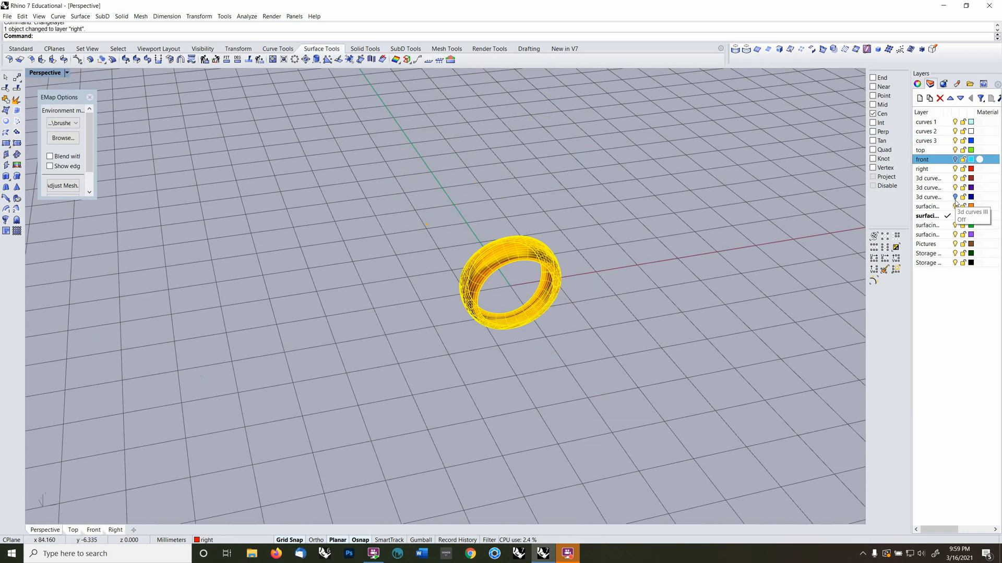
click(956, 199)
click(634, 315)
right_drag(634, 315, 577, 295)
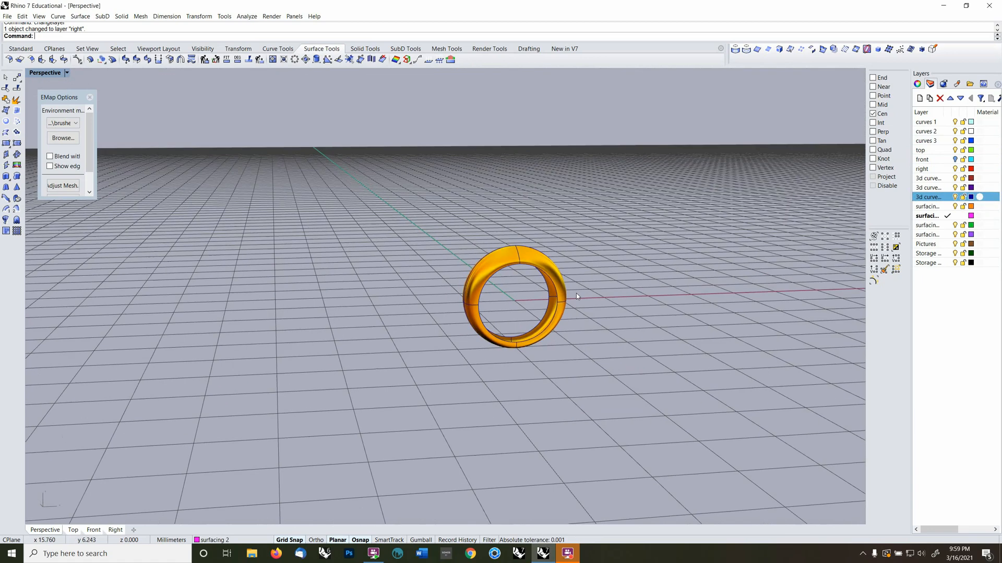
Examine the isolated ring's reflections against its curves in the Front, Right and Perspective views
key(ctrl+Tab)
key(ctrl+Tab)
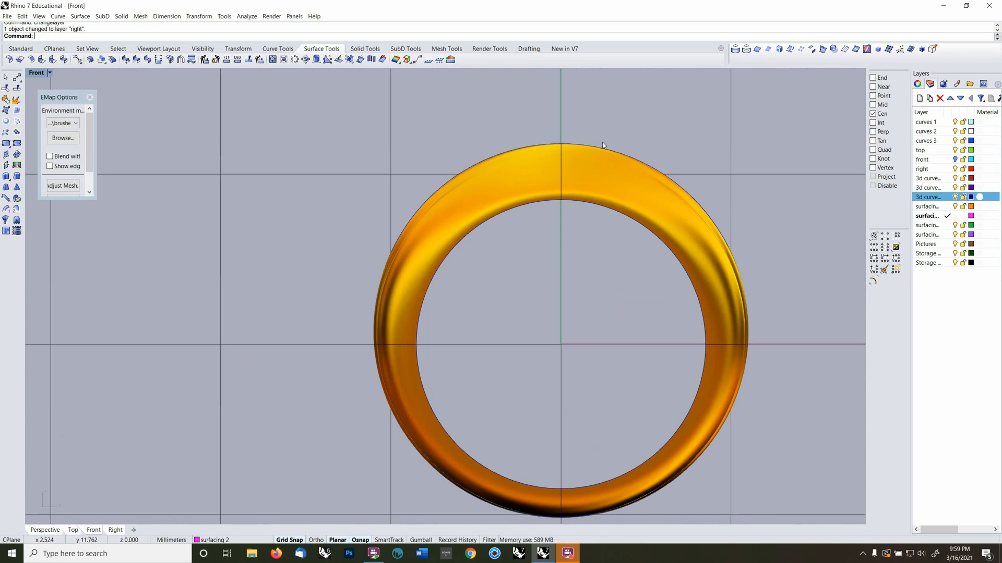
key(ctrl+Tab)
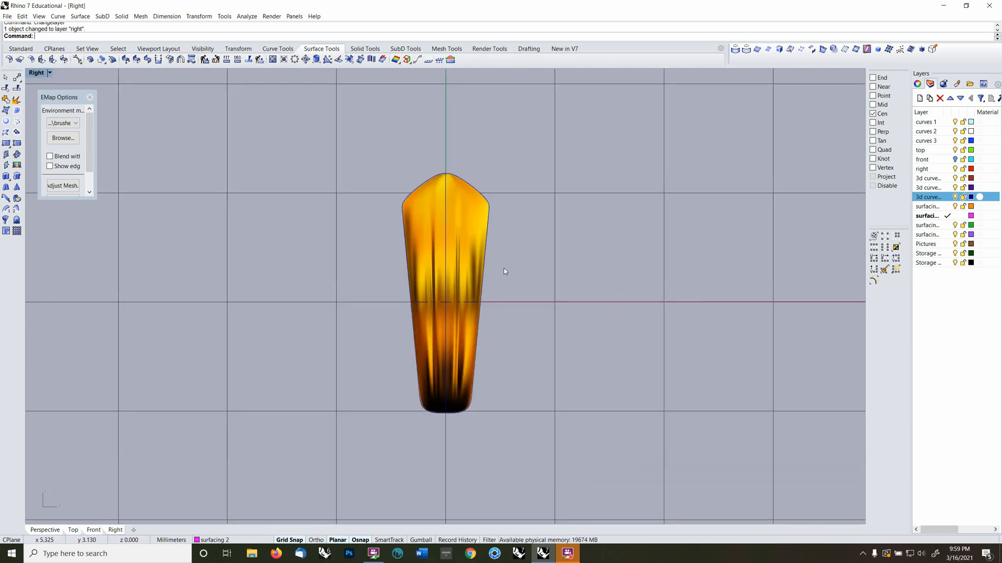
key(ctrl+Tab)
right_drag(496, 275, 523, 320)
scroll(463, 203, up, 8)
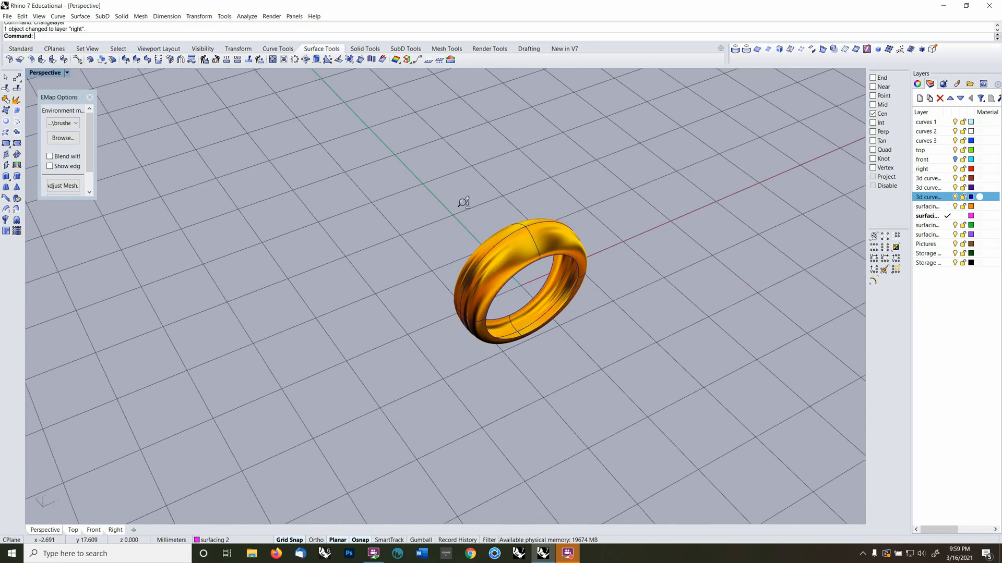
right_drag(501, 282, 435, 341)
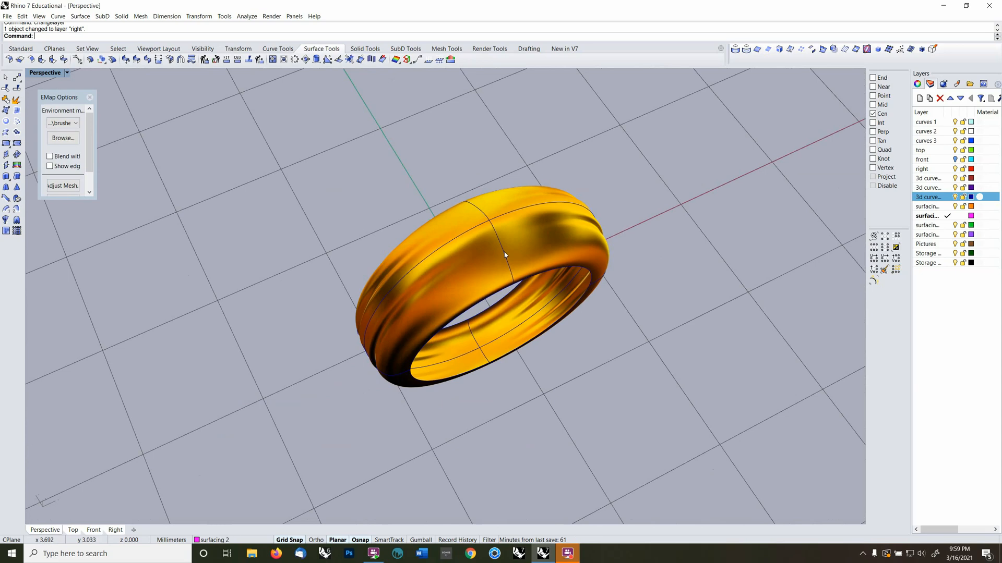
shift+right_drag(454, 327, 444, 300)
shift+right_drag(401, 435, 500, 317)
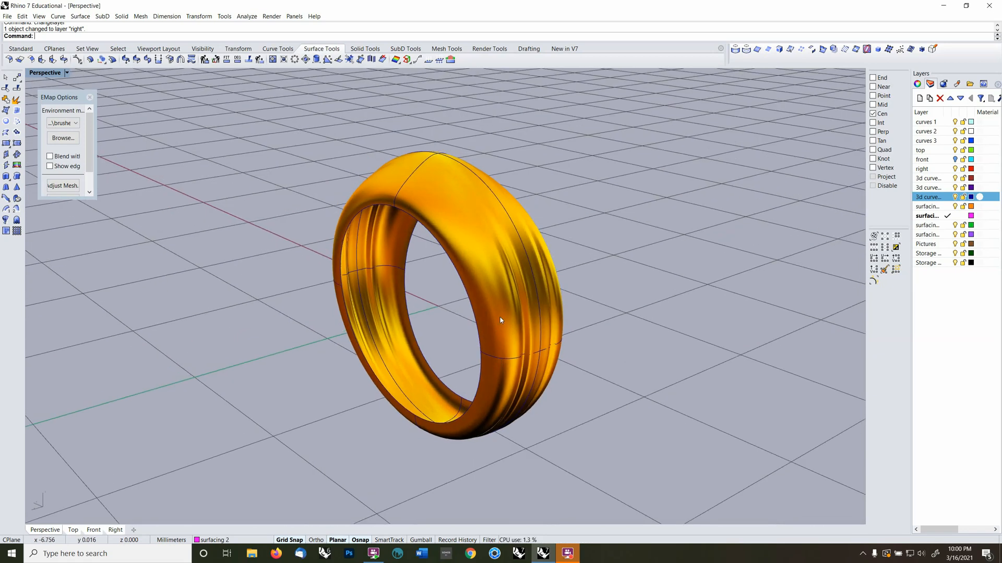
Check the ring's surface against its curves, and hide the 3d curves III layer to inspect the uninterrupted reflections
click(500, 318)
right_drag(573, 306, 624, 356)
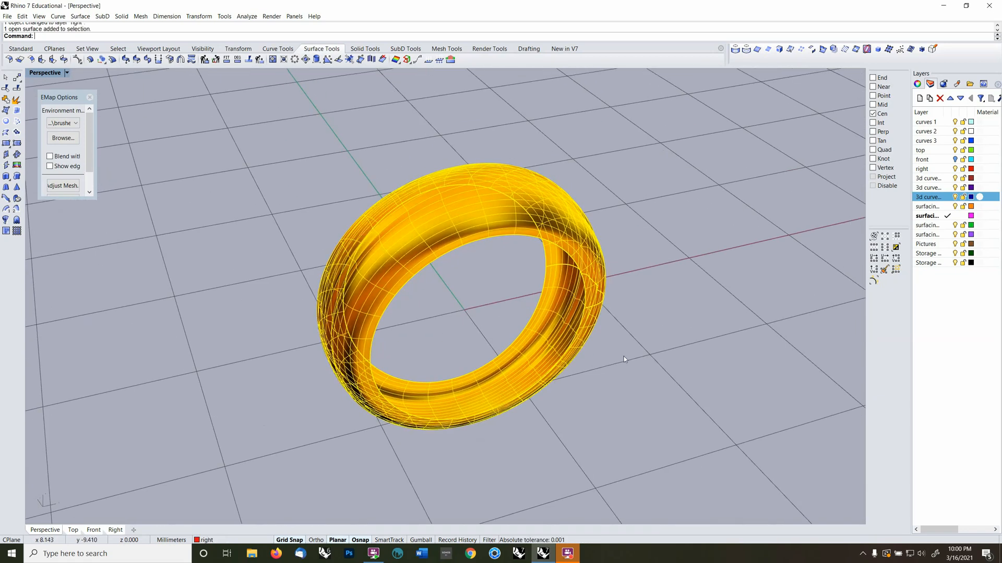
click(625, 356)
right_drag(508, 260, 834, 259)
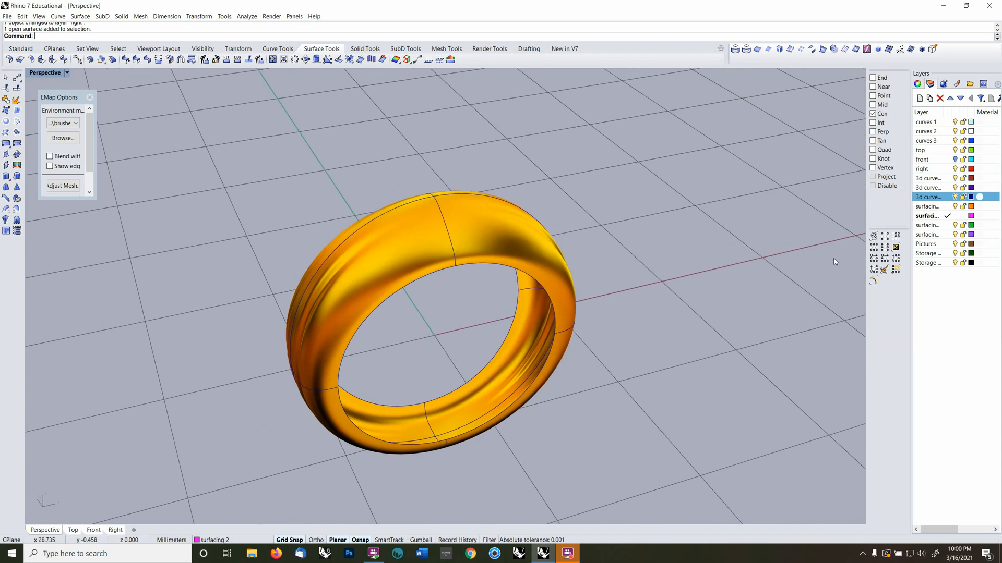
click(954, 198)
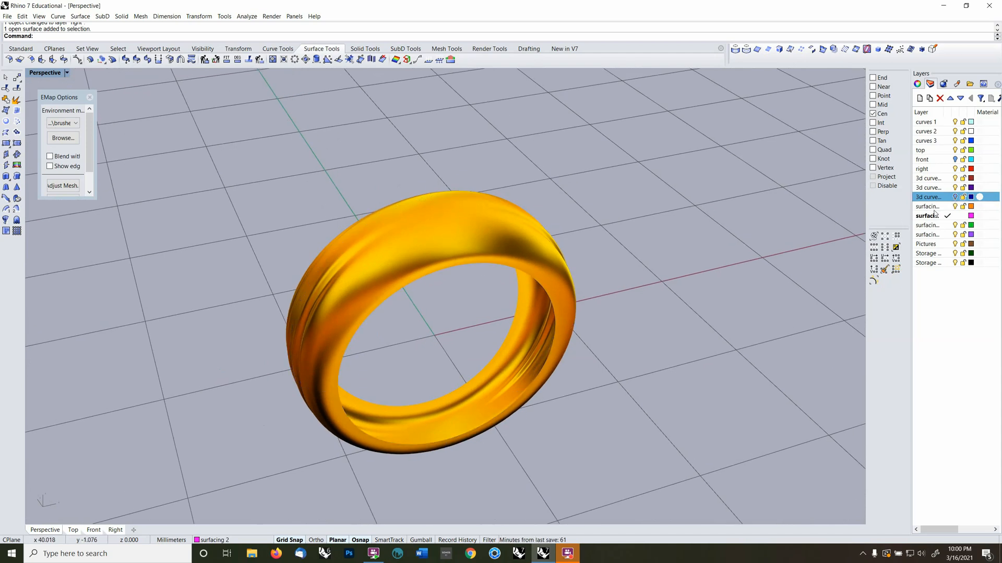
right_drag(443, 266, 455, 293)
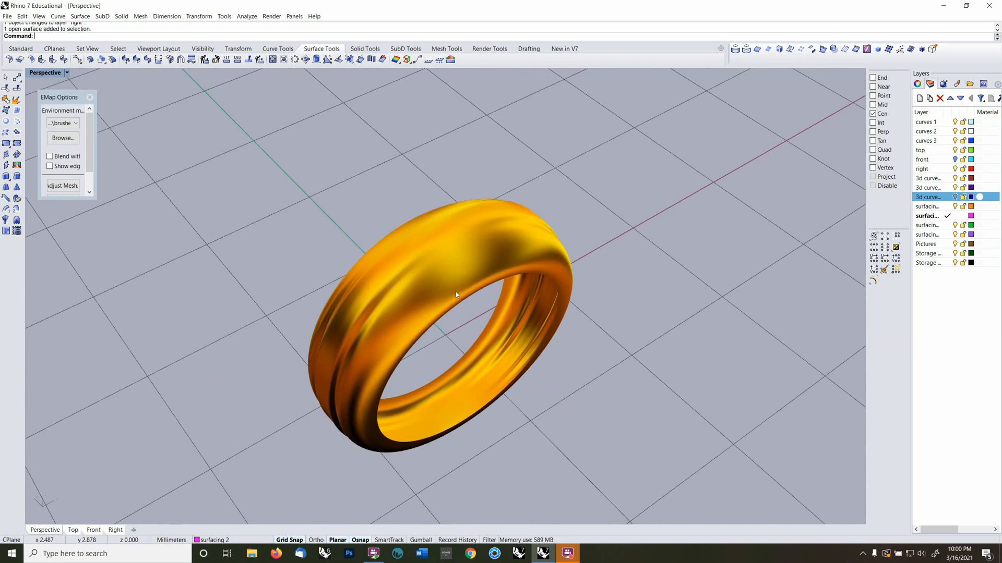